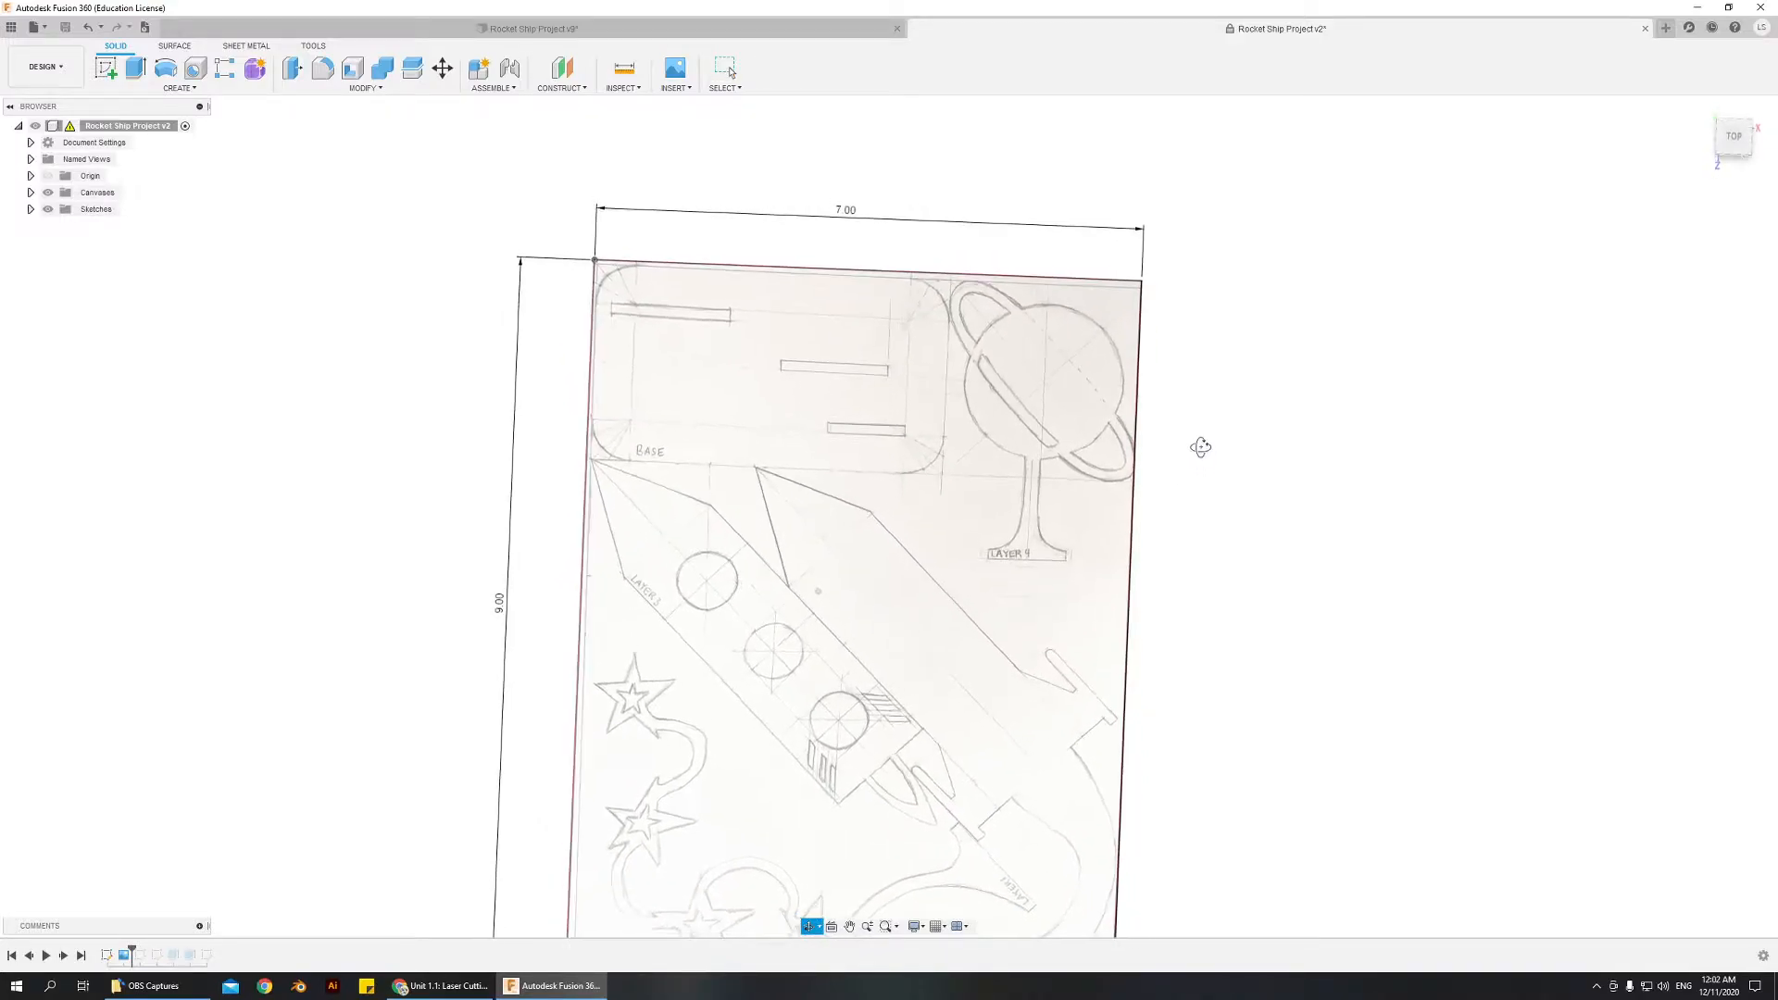
- Start a new sketch on the horizontal origin plane, over the rocket ship canvas
{"action": "scroll", "coordinate": [872, 265], "scroll_direction": "up", "scroll_amount": 4}
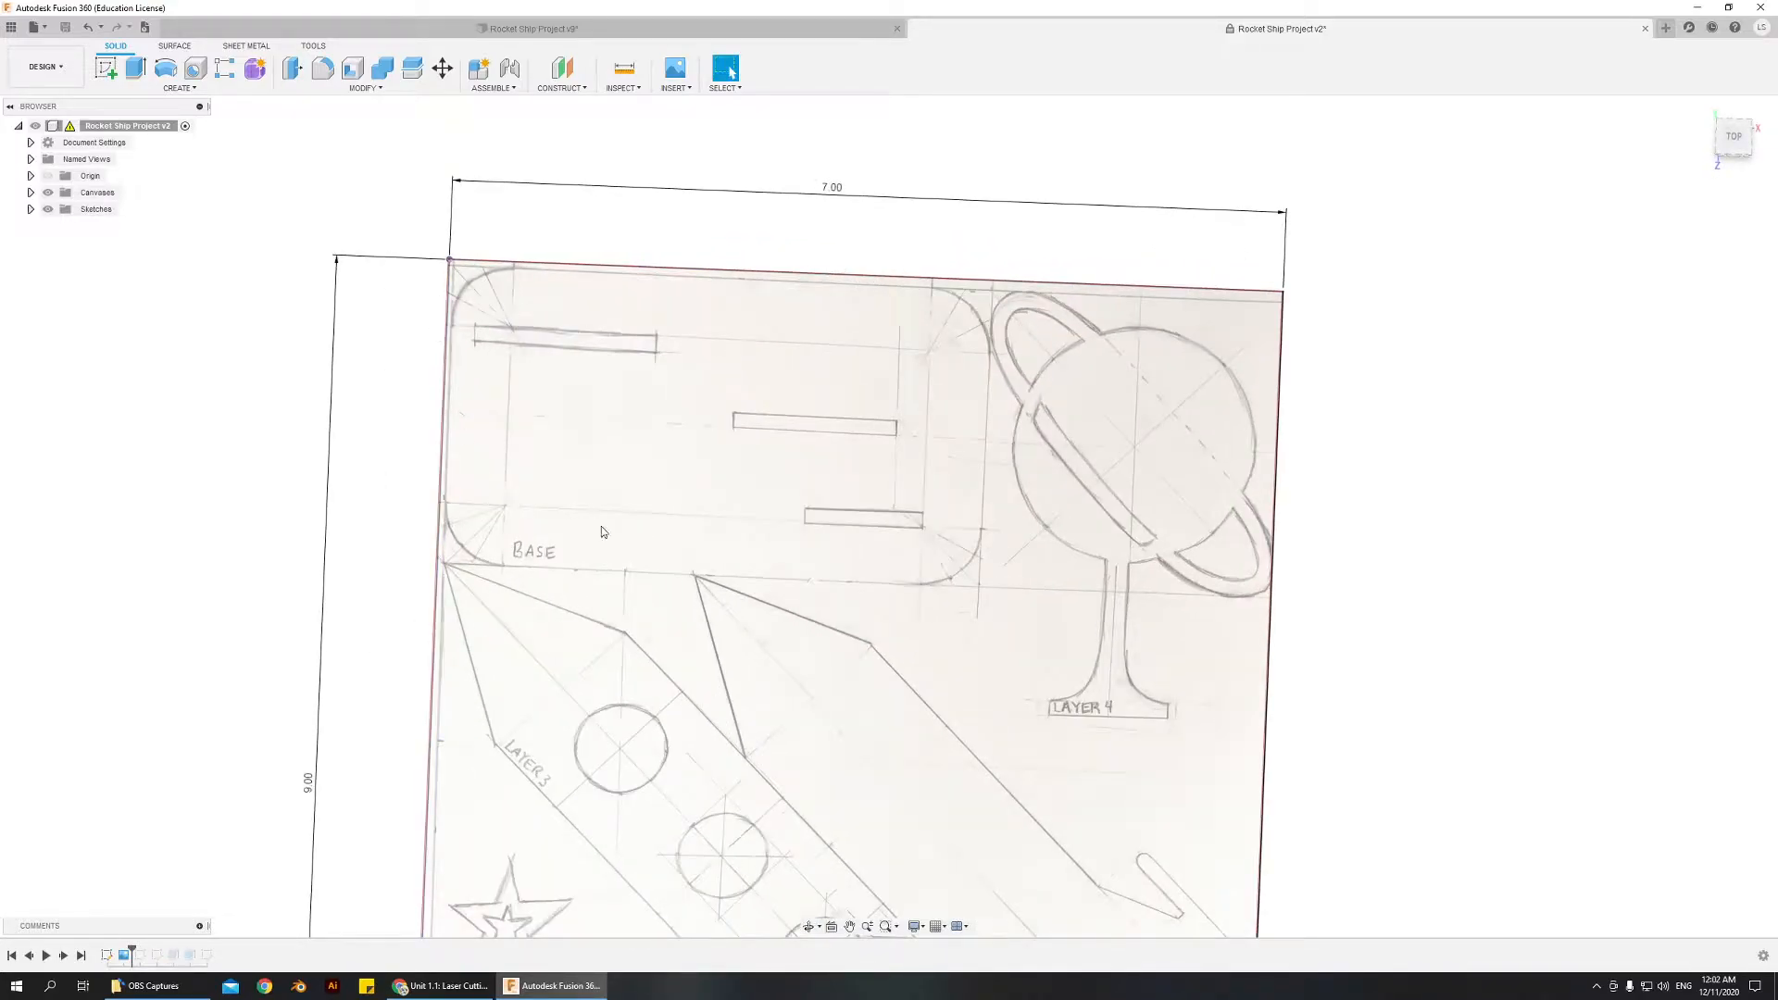
{"action": "scroll", "coordinate": [796, 491], "scroll_direction": "down", "scroll_amount": 4}
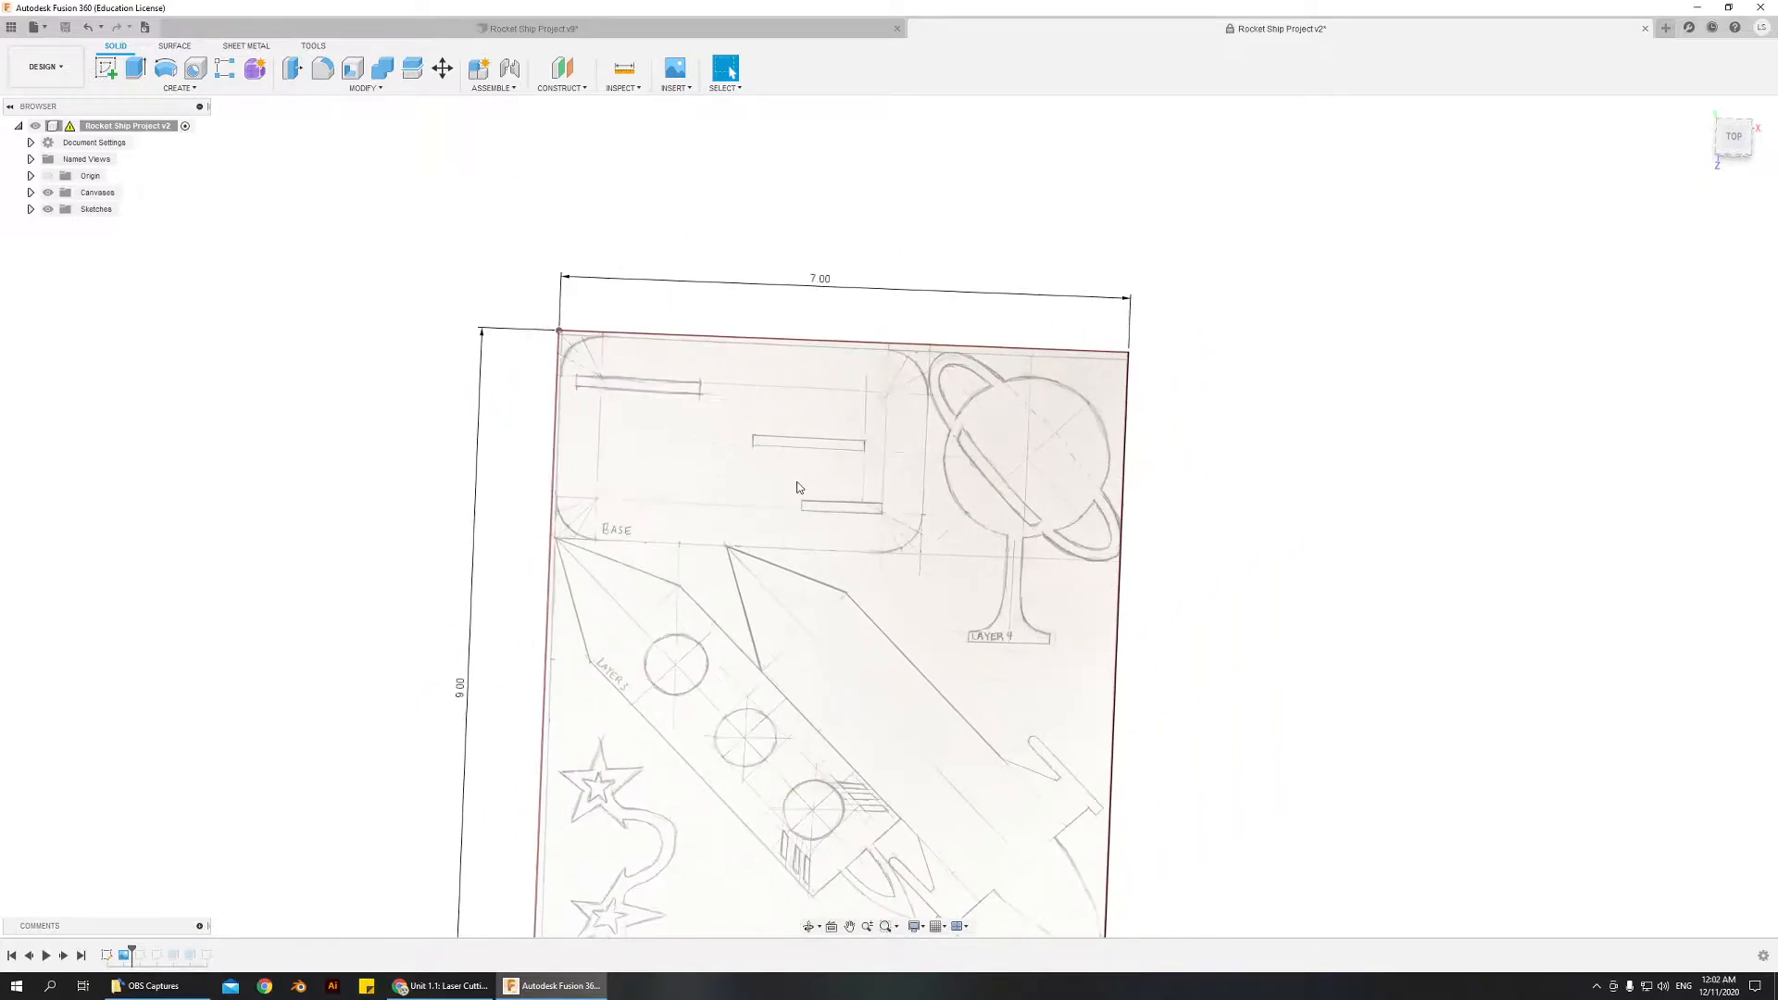
{"action": "left_click", "coordinate": [106, 67]}
{"action": "left_click", "coordinate": [585, 390]}
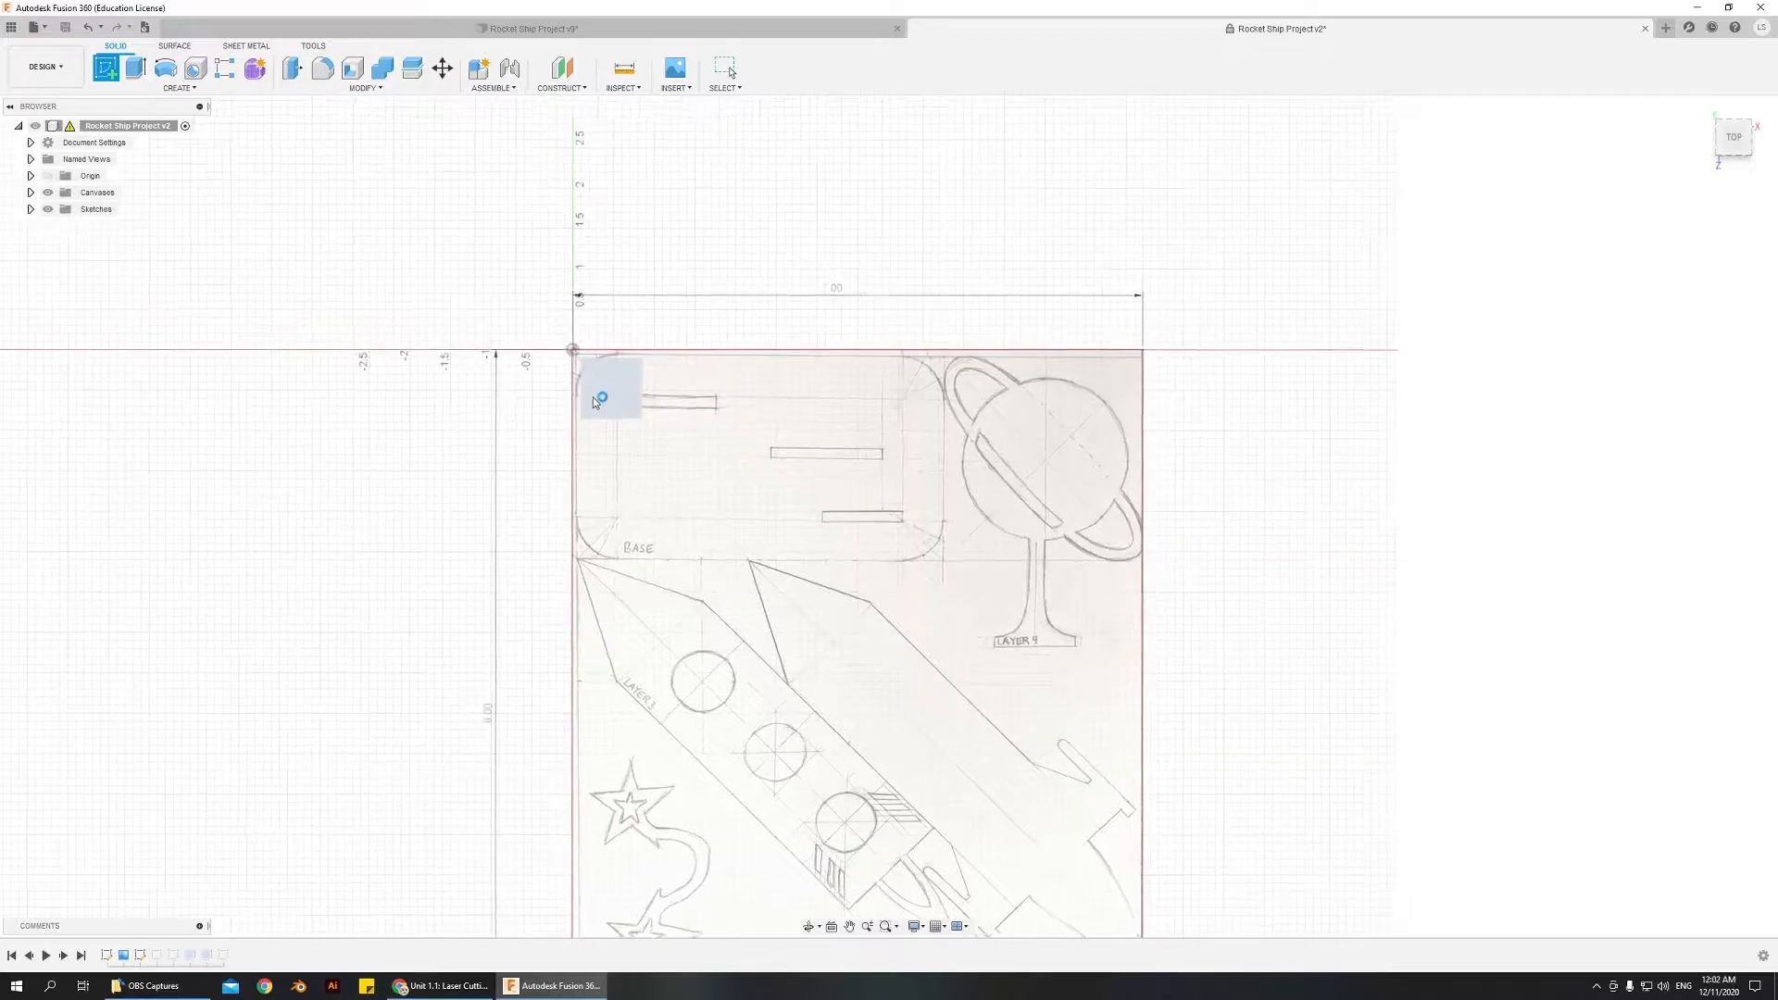
- Draw a two-point rectangle over the traced outline labelled BASE on the canvas
{"action": "scroll", "coordinate": [752, 397], "scroll_direction": "up", "scroll_amount": 3}
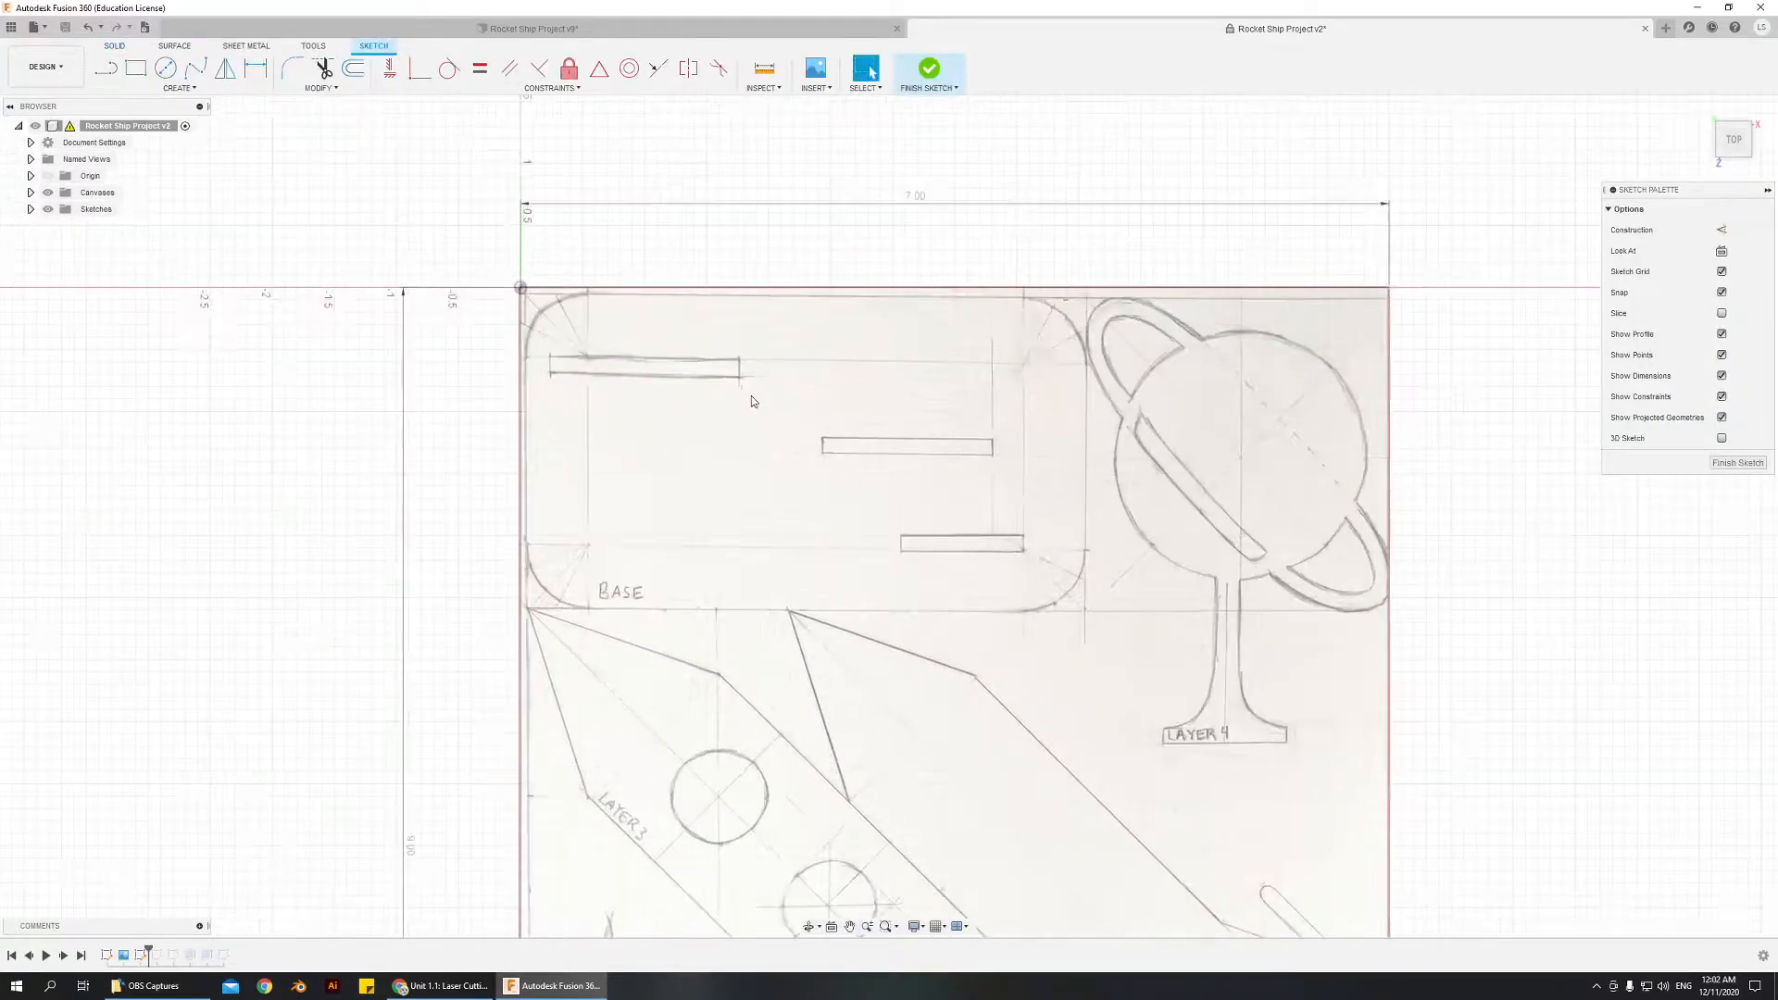
{"action": "left_click", "coordinate": [130, 67]}
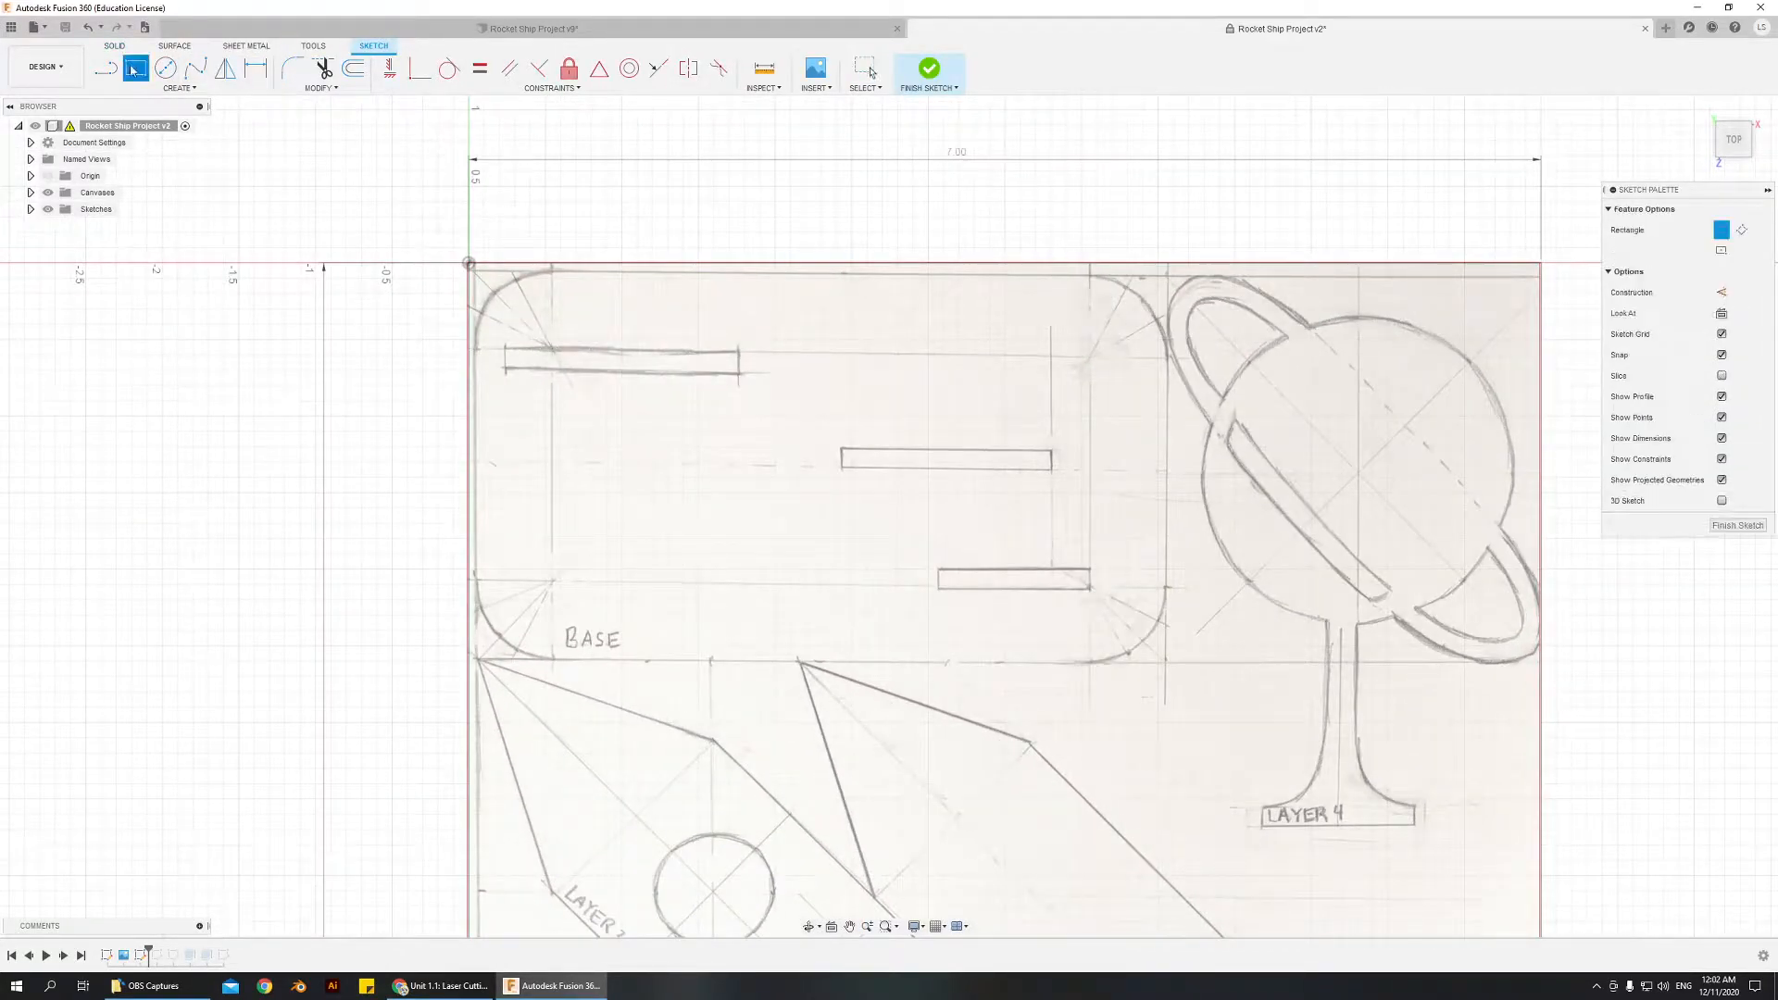
{"action": "left_click", "coordinate": [471, 266]}
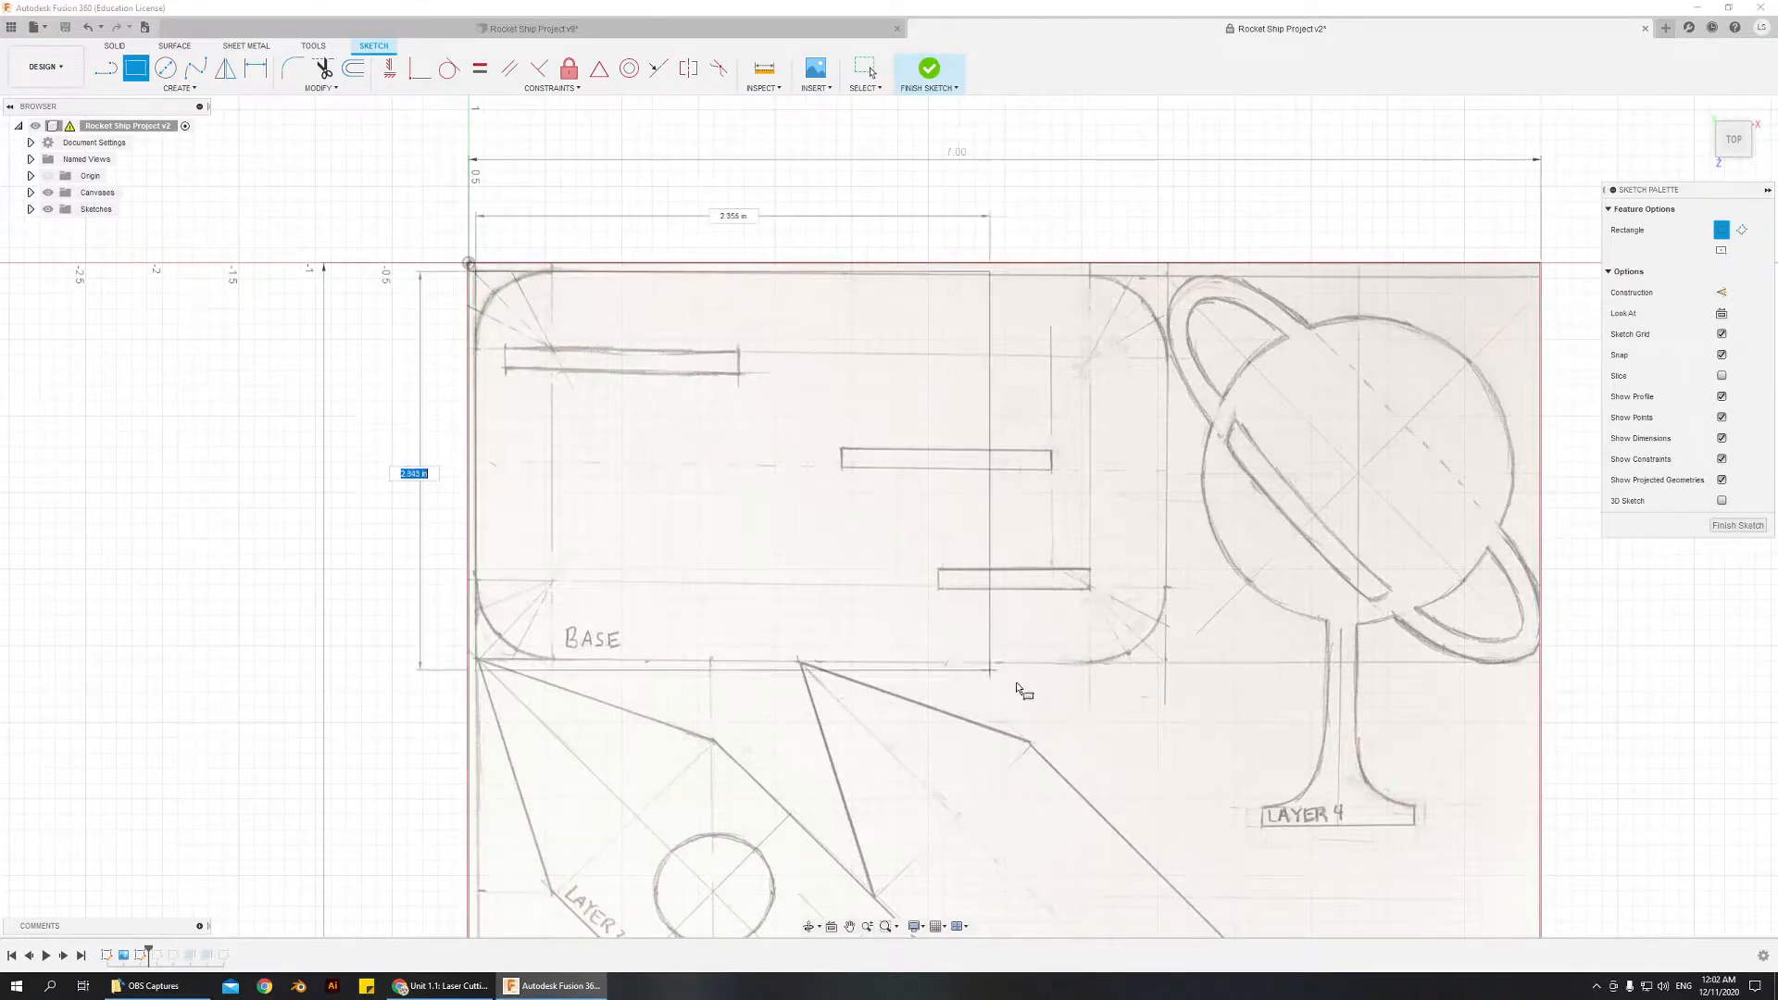
{"action": "left_click", "coordinate": [1167, 664]}
{"action": "scroll", "coordinate": [432, 372], "scroll_direction": "down", "scroll_amount": 3}
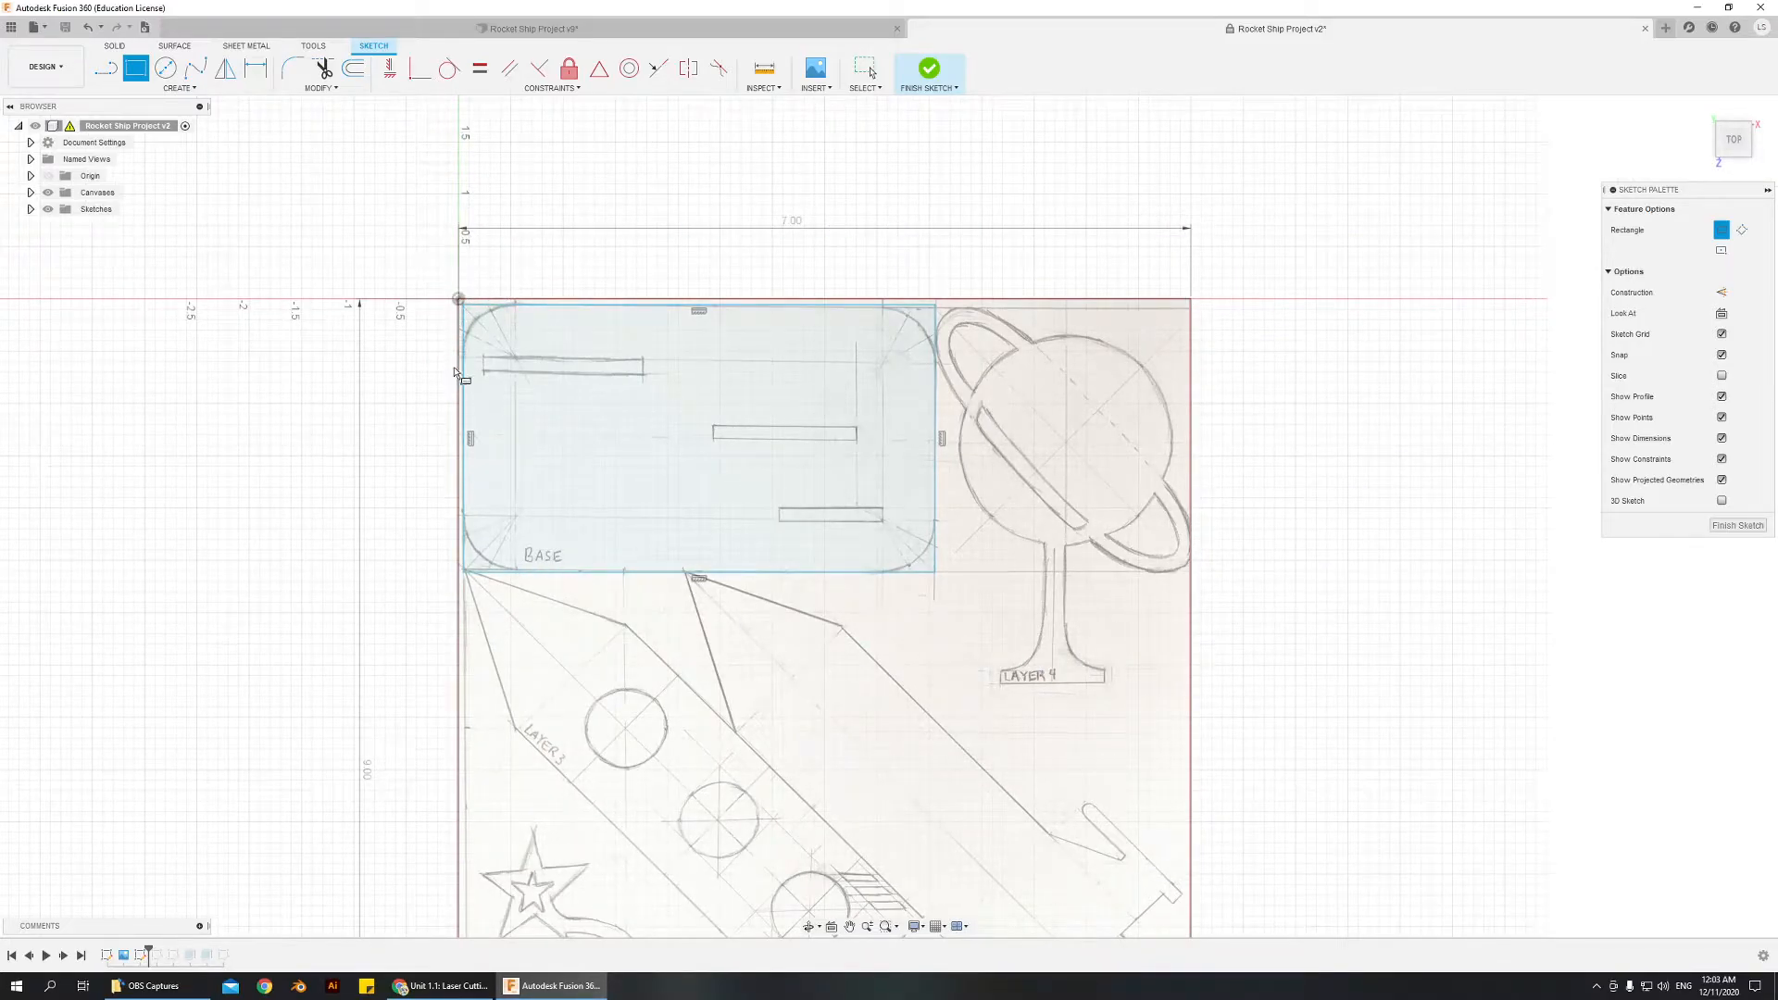
- Fillet the upper-left corner of the base rectangle with a 0.75 in radius
{"action": "scroll", "coordinate": [495, 429], "scroll_direction": "up", "scroll_amount": 2}
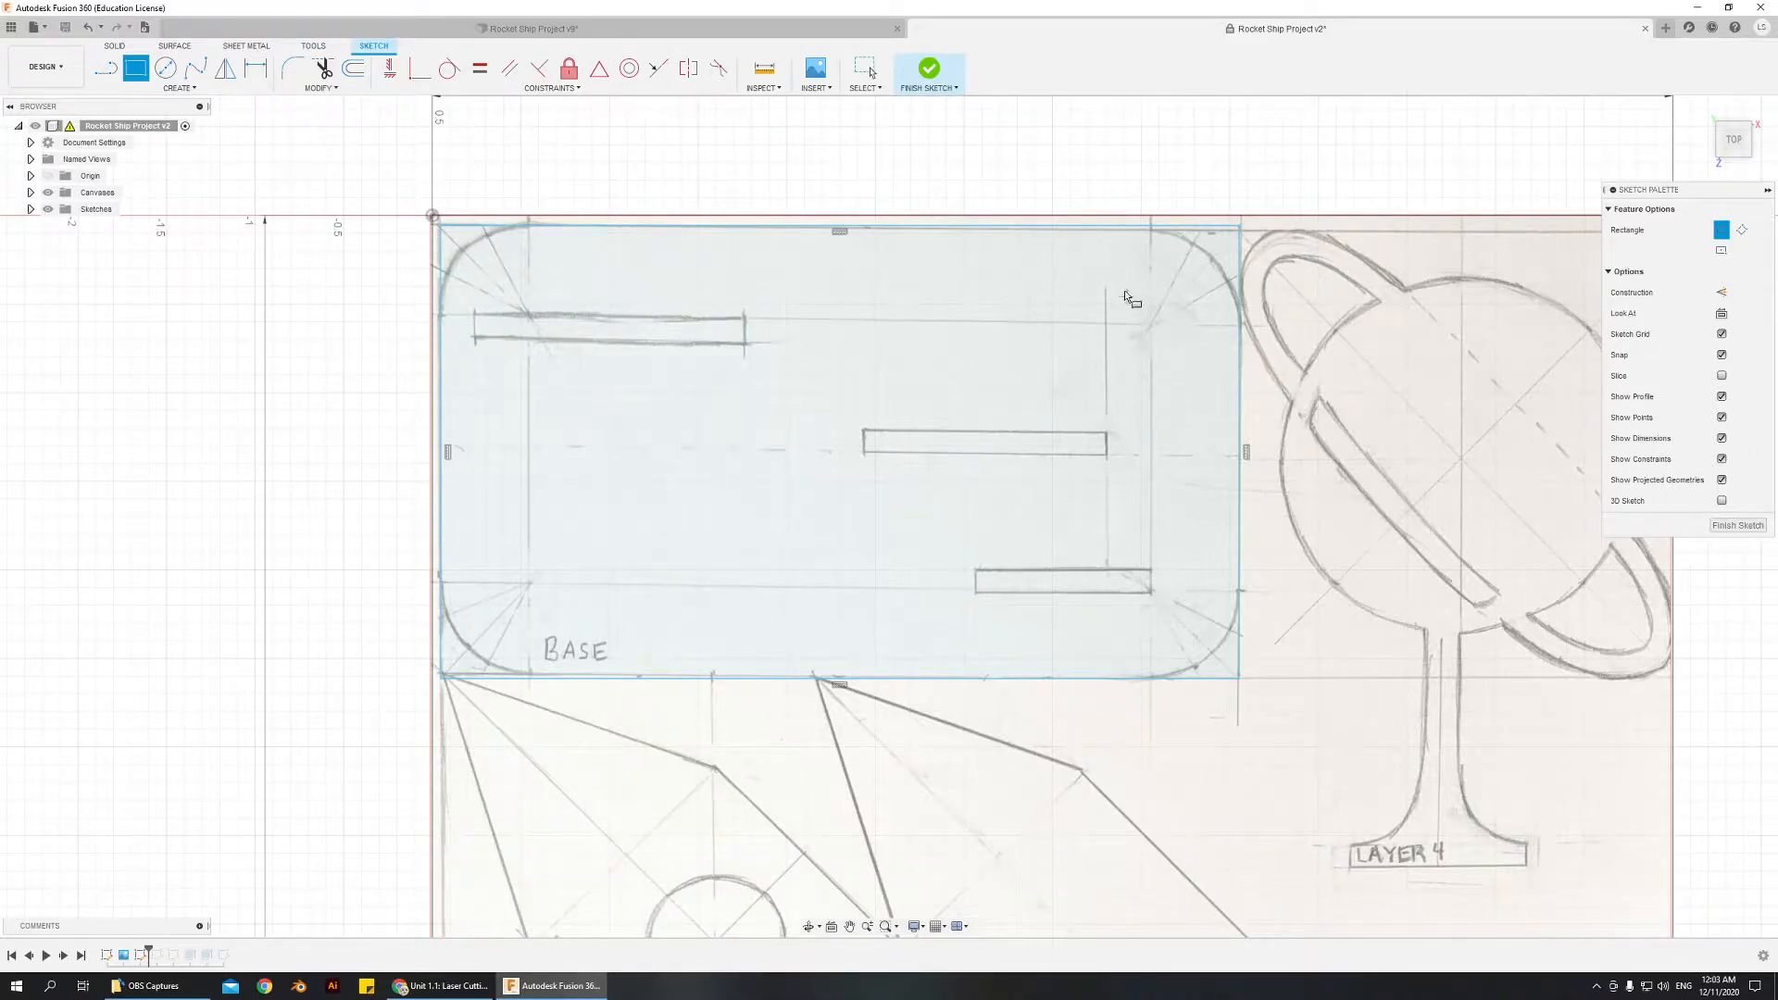
{"action": "scroll", "coordinate": [1177, 556], "scroll_direction": "down", "scroll_amount": 5}
{"action": "scroll", "coordinate": [1318, 507], "scroll_direction": "up", "scroll_amount": 4}
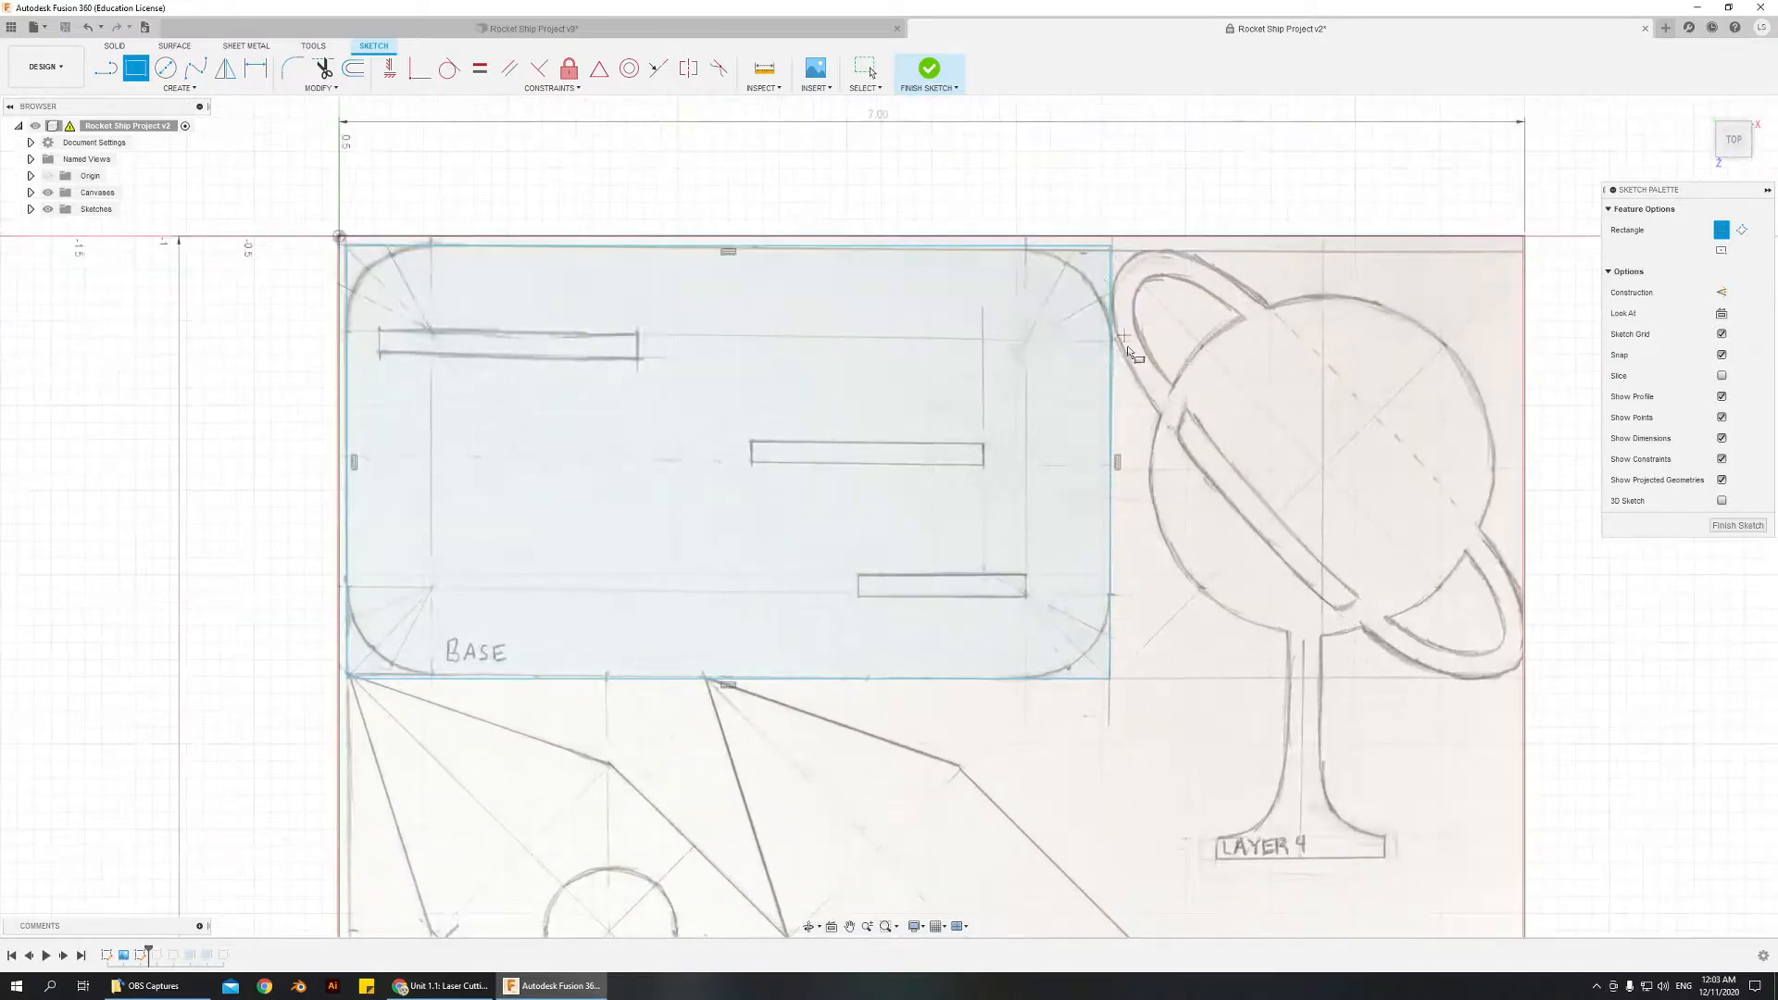
{"action": "scroll", "coordinate": [768, 657], "scroll_direction": "down", "scroll_amount": 3}
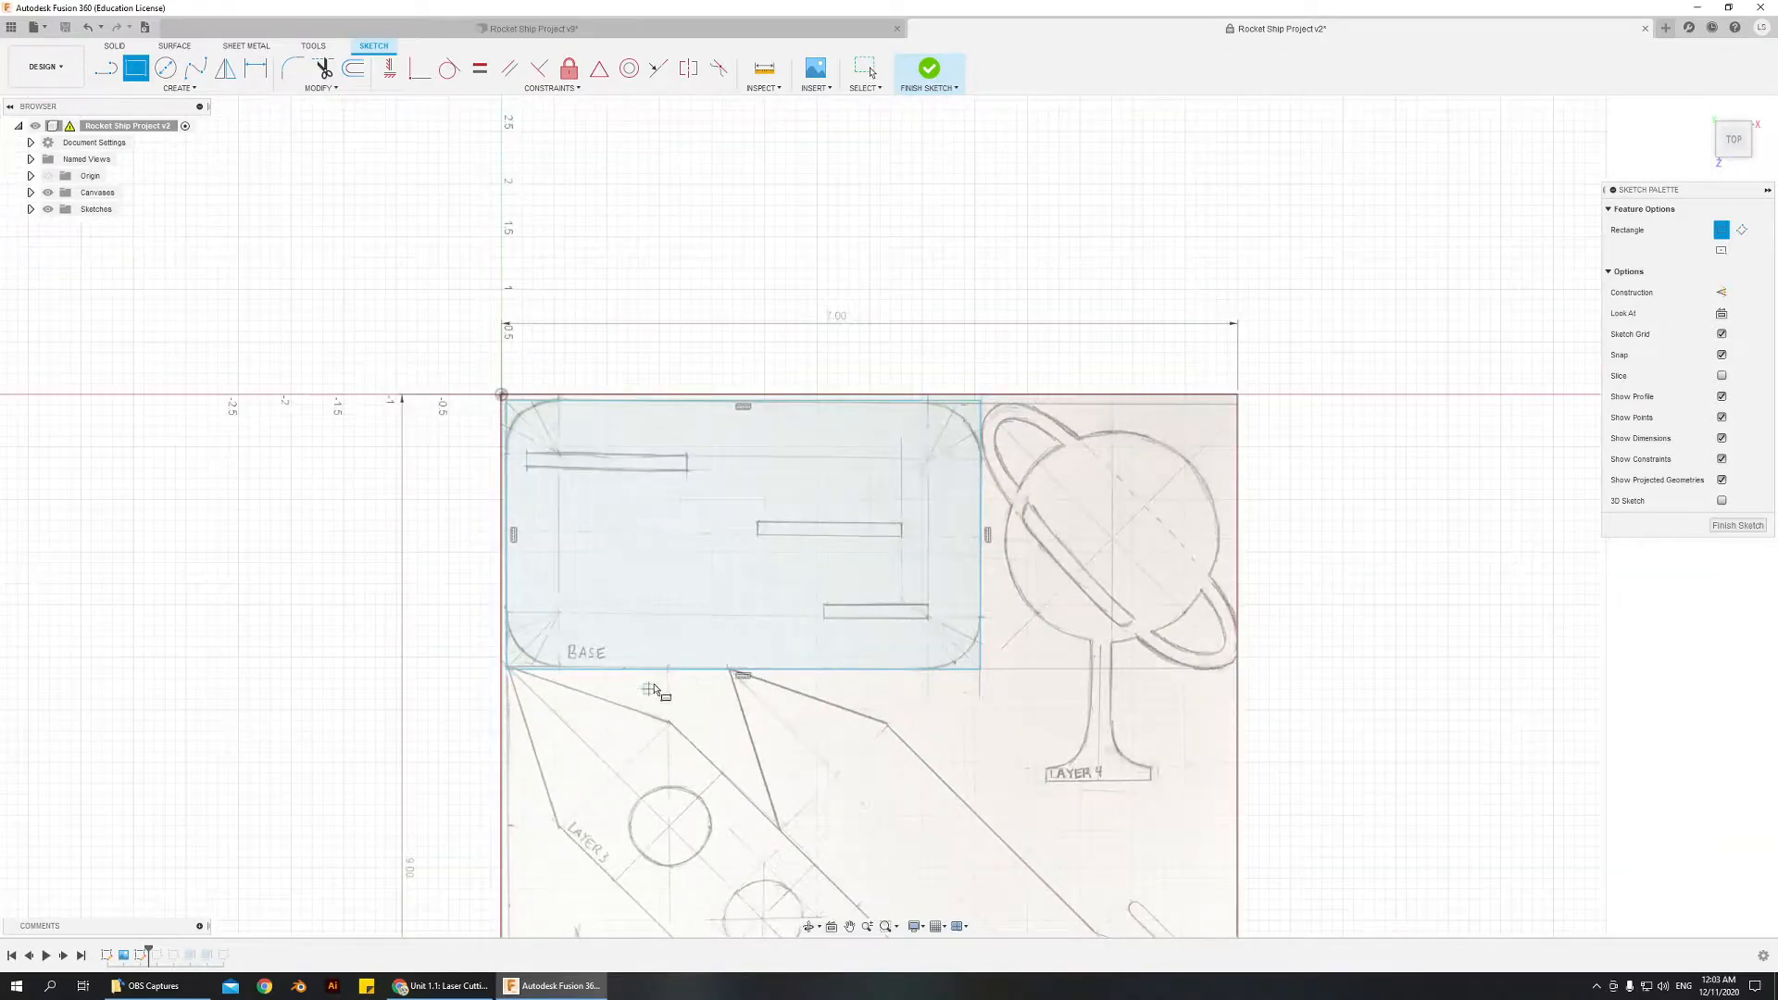
{"action": "scroll", "coordinate": [648, 659], "scroll_direction": "up", "scroll_amount": 3}
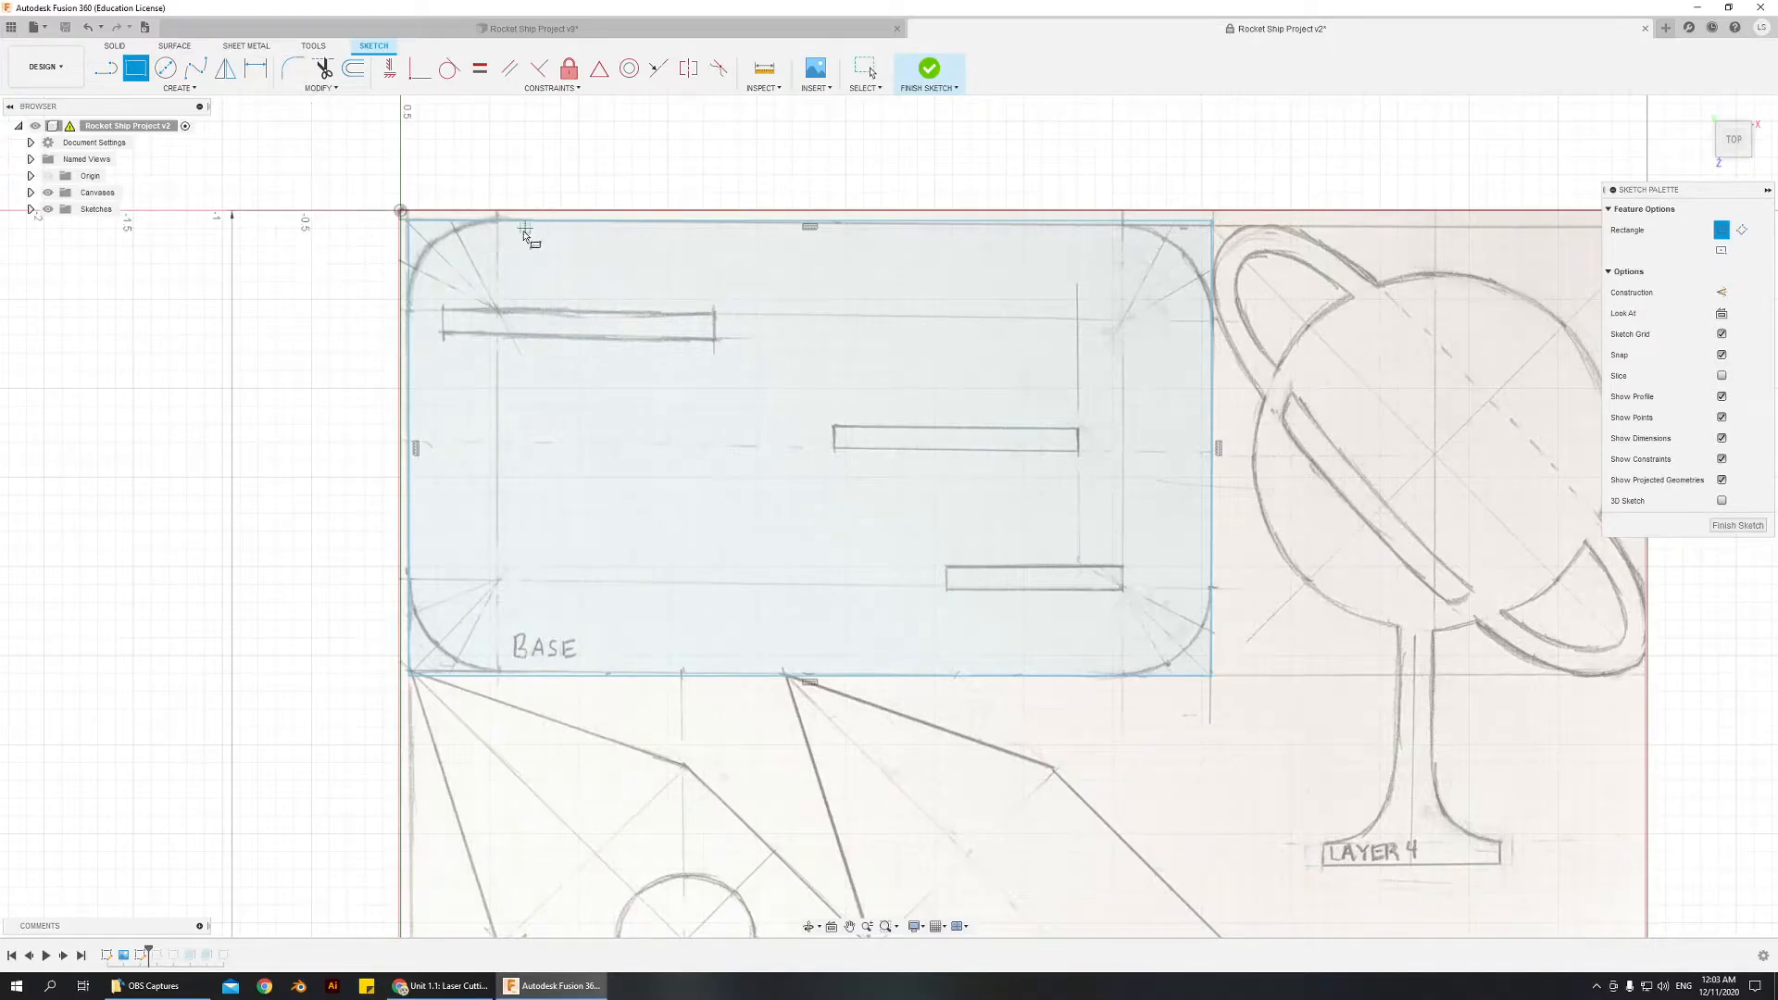
{"action": "left_click", "coordinate": [297, 73]}
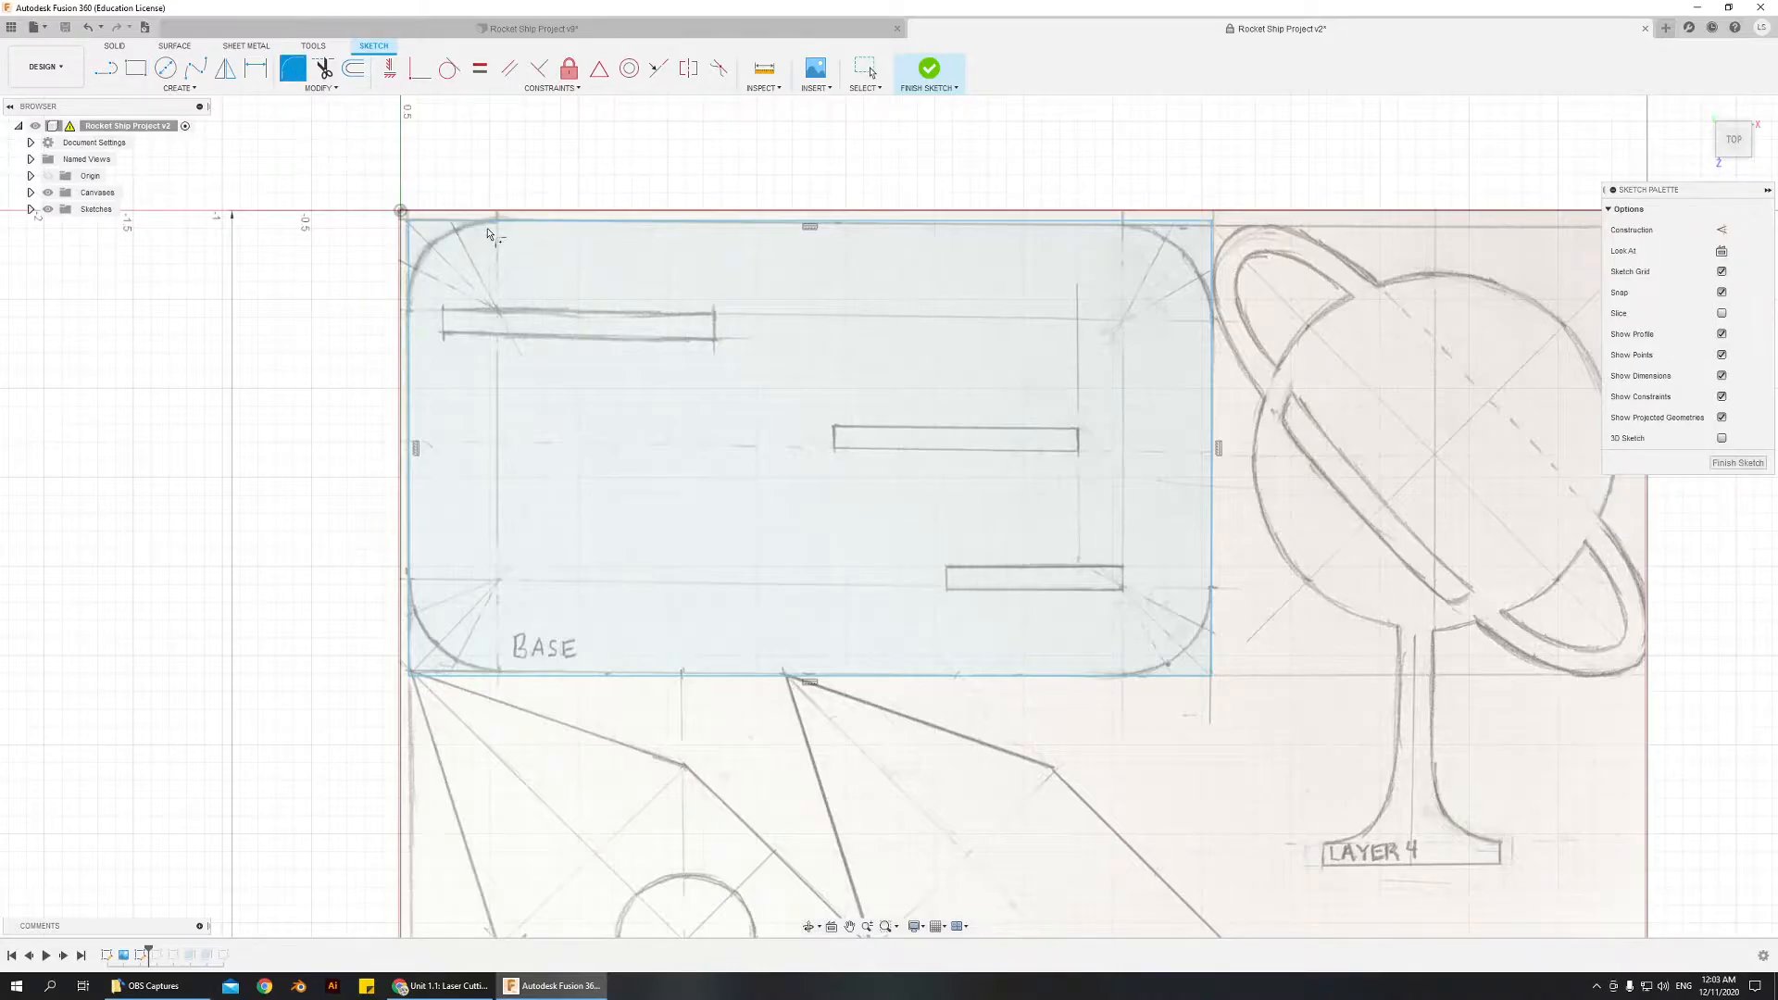
{"action": "left_click", "coordinate": [482, 220]}
{"action": "left_click", "coordinate": [409, 388]}
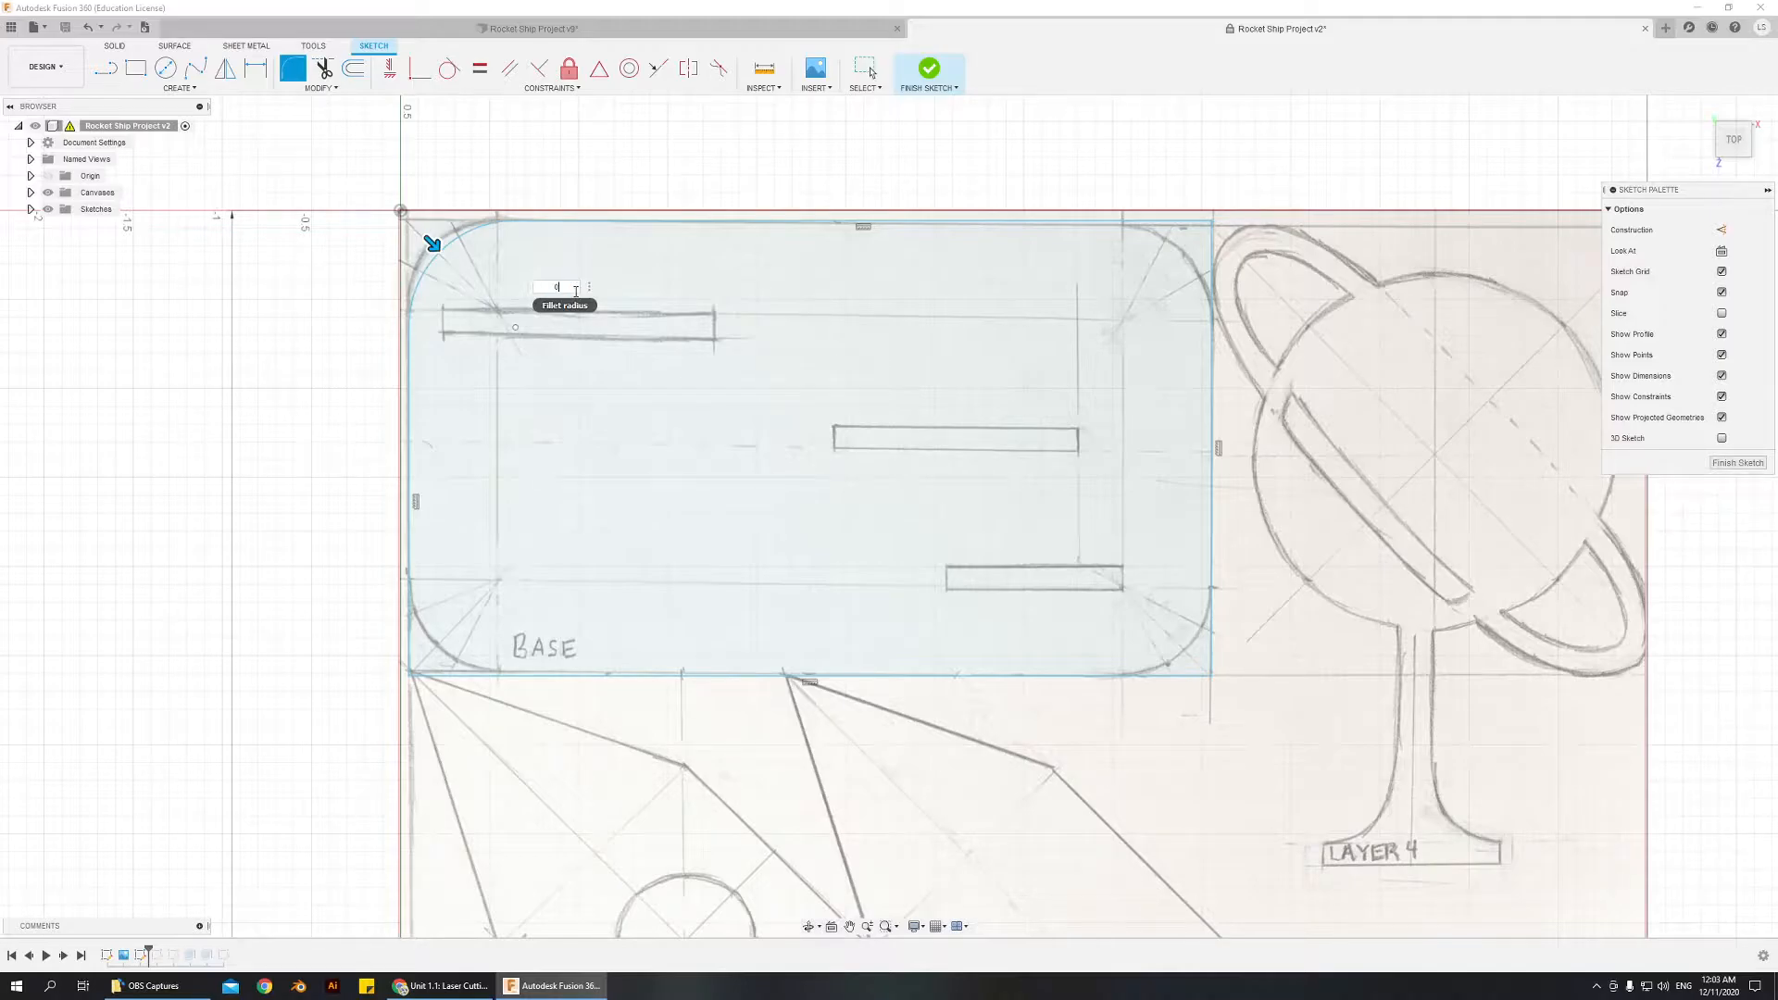
{"action": "type", "text": "0.75"}
{"action": "key", "text": "Return"}
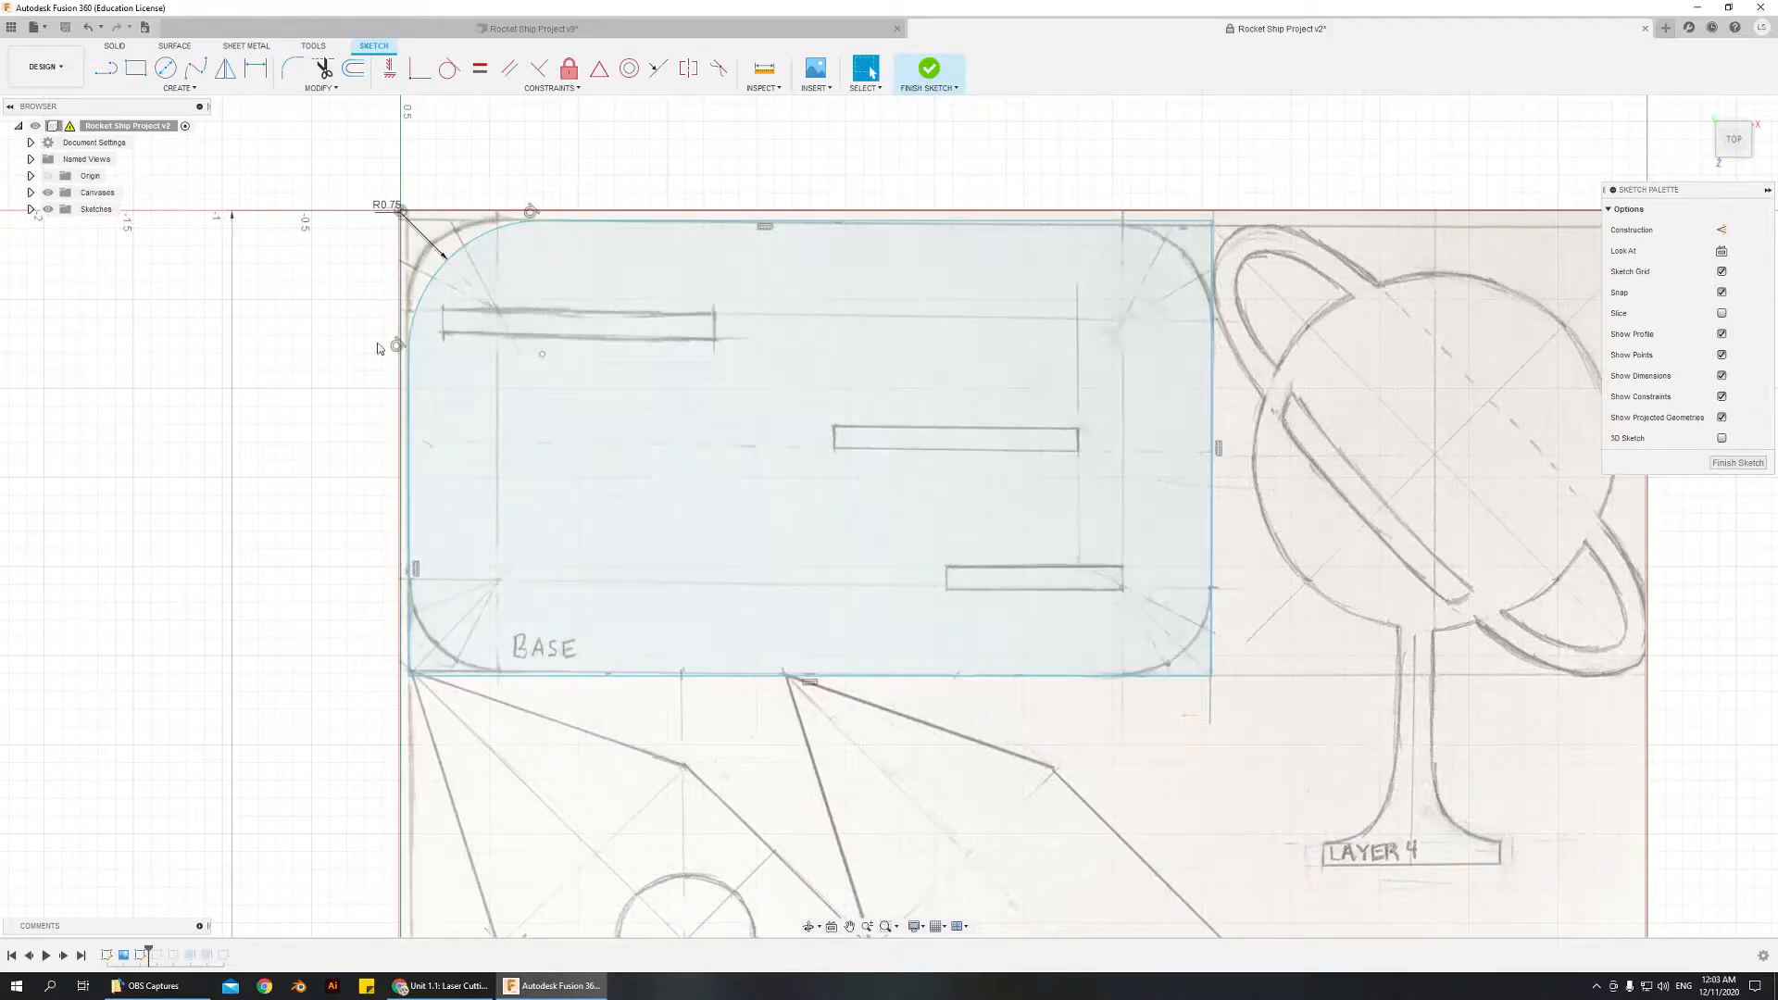
- Fillet the lower-left corner of the base rectangle with a 0.75 in radius
{"action": "left_click", "coordinate": [292, 69]}
{"action": "left_click", "coordinate": [409, 491]}
{"action": "left_click", "coordinate": [546, 675]}
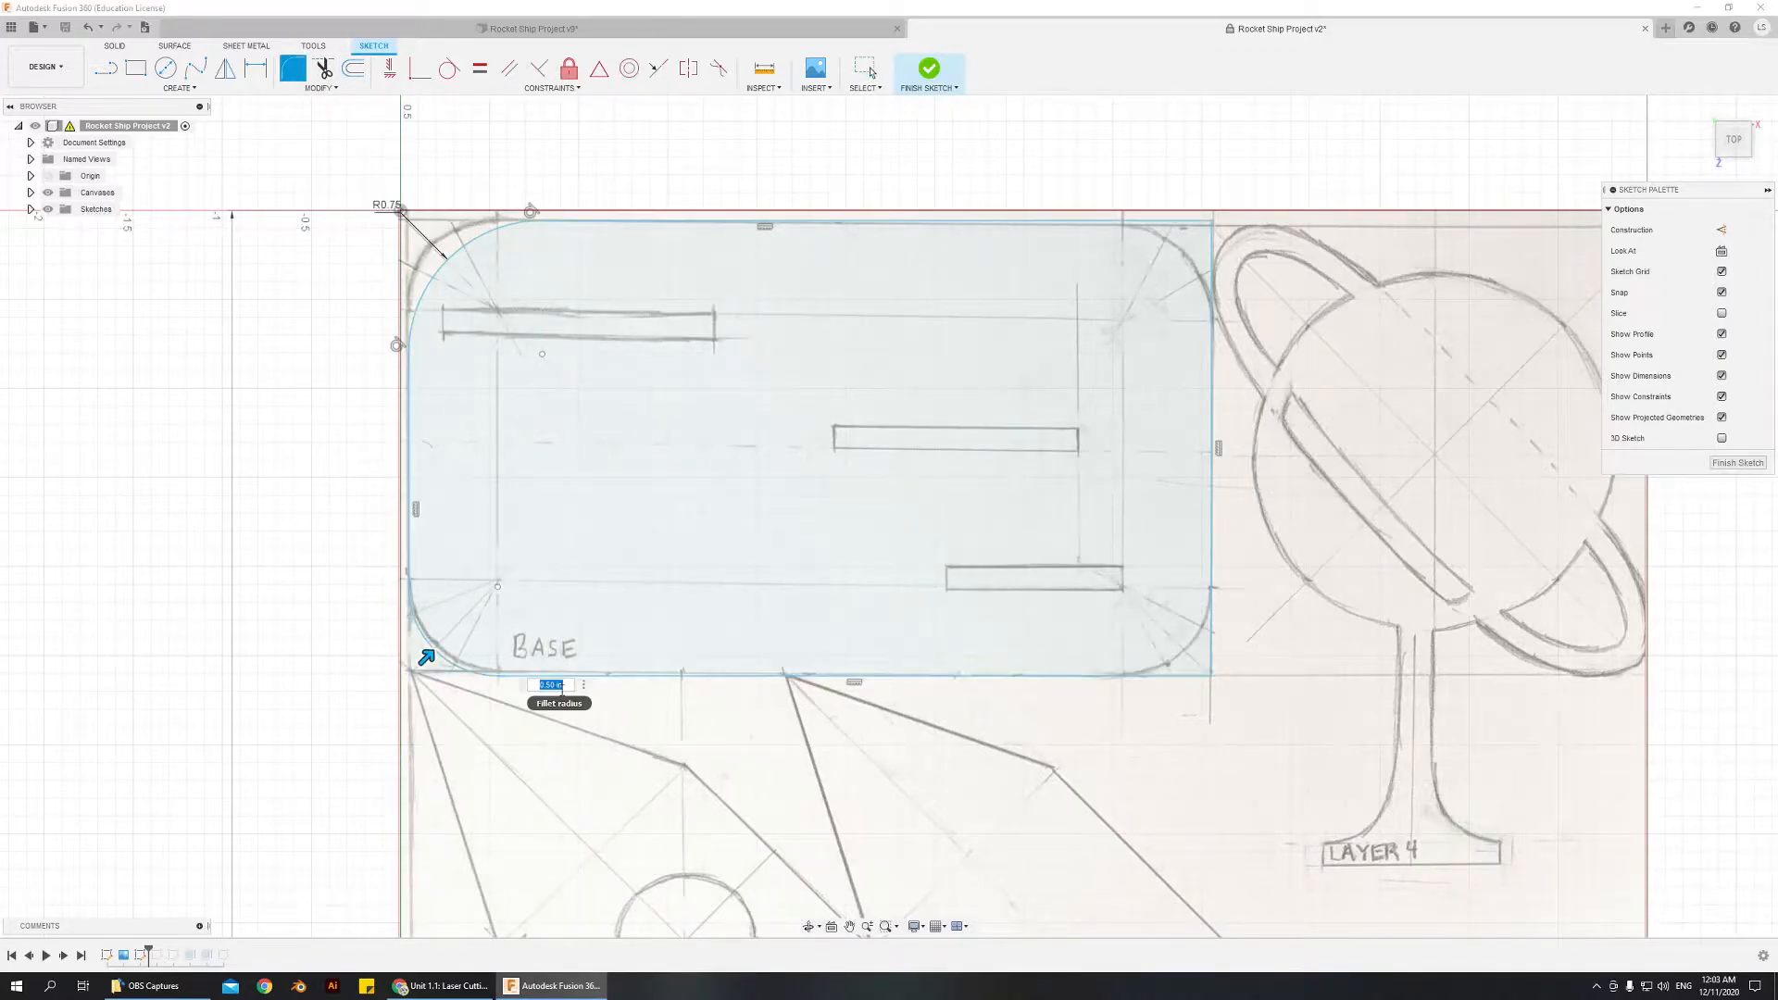
{"action": "type", "text": "0.75"}
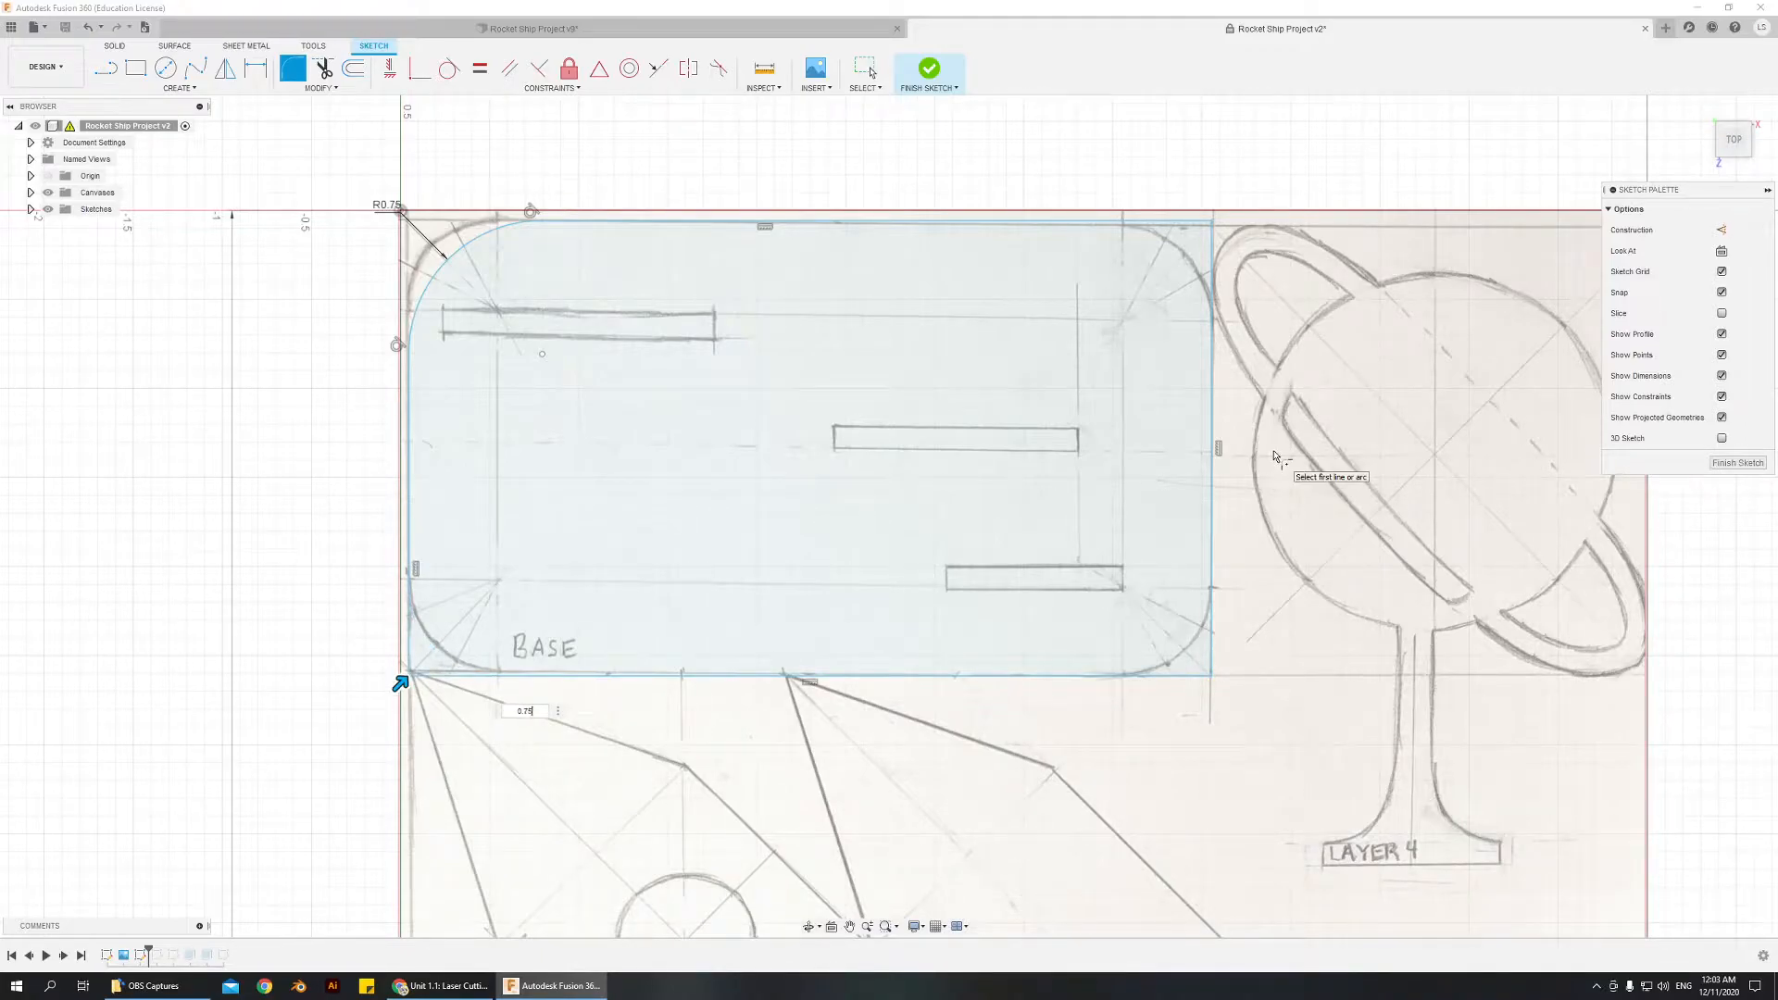
{"action": "key", "text": "Return"}
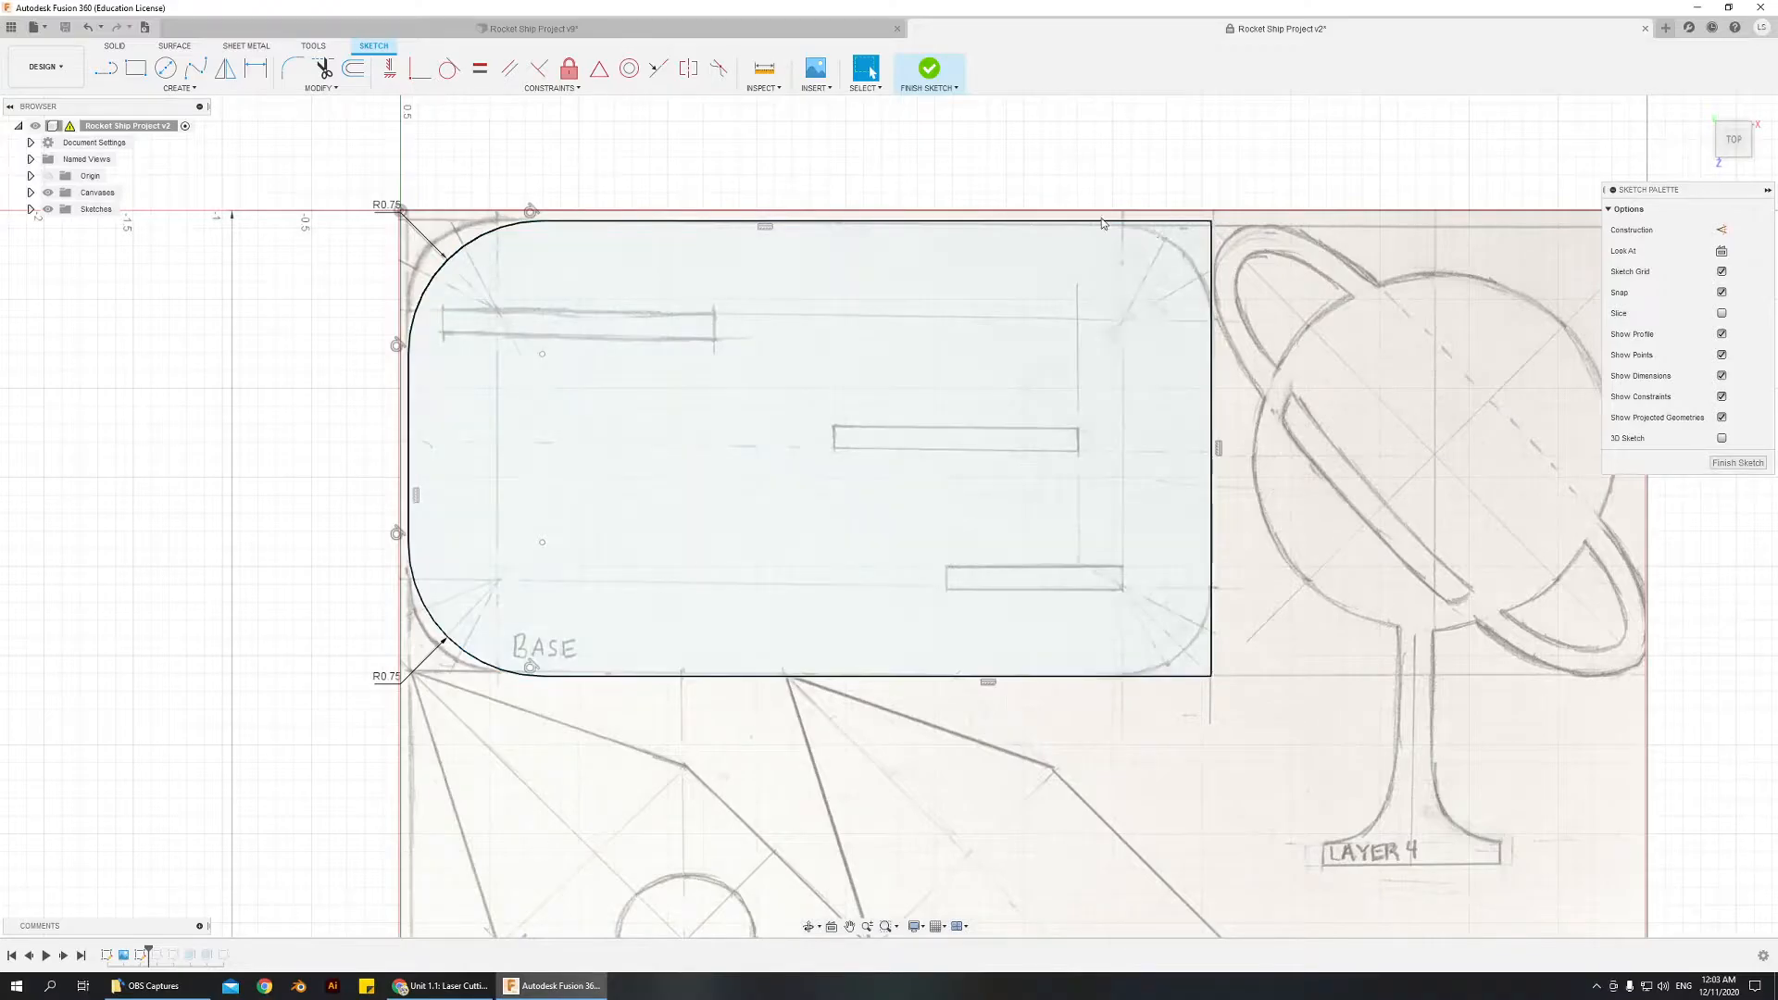
- Fillet the upper-right and lower-right corners of the base rectangle with a 0.60 in radius each
{"action": "left_click", "coordinate": [292, 69]}
{"action": "left_click", "coordinate": [1092, 221]}
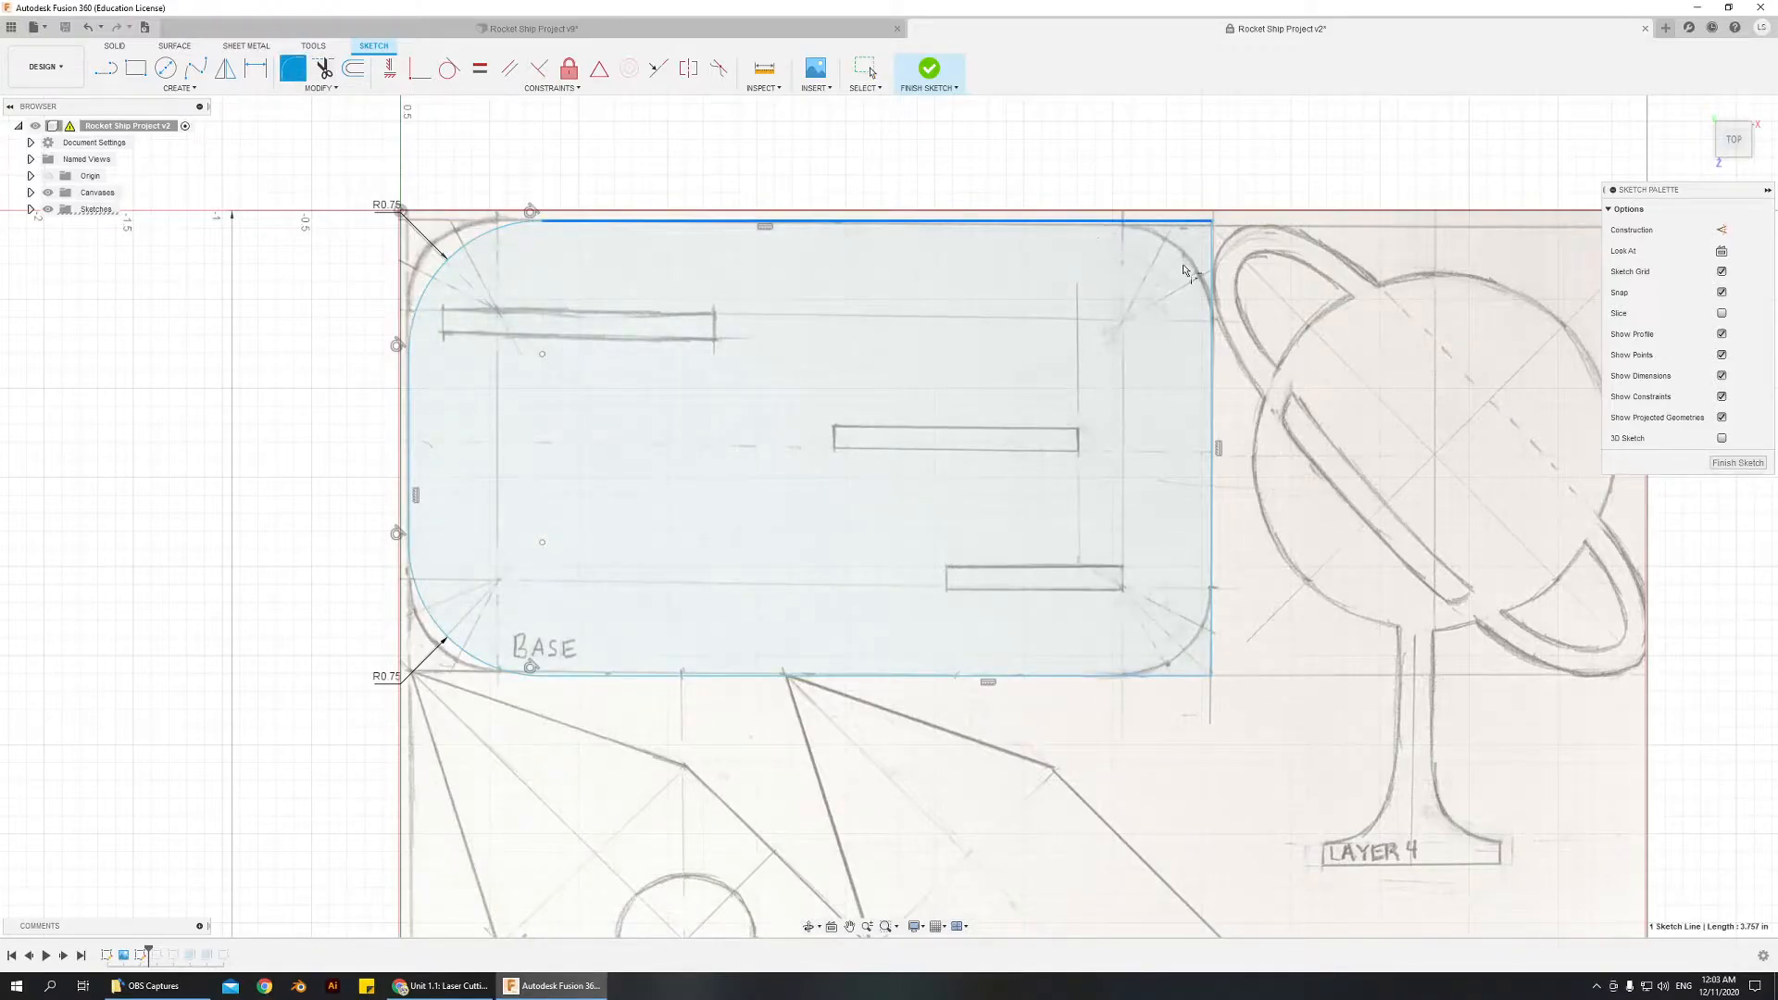
{"action": "left_click", "coordinate": [1211, 292]}
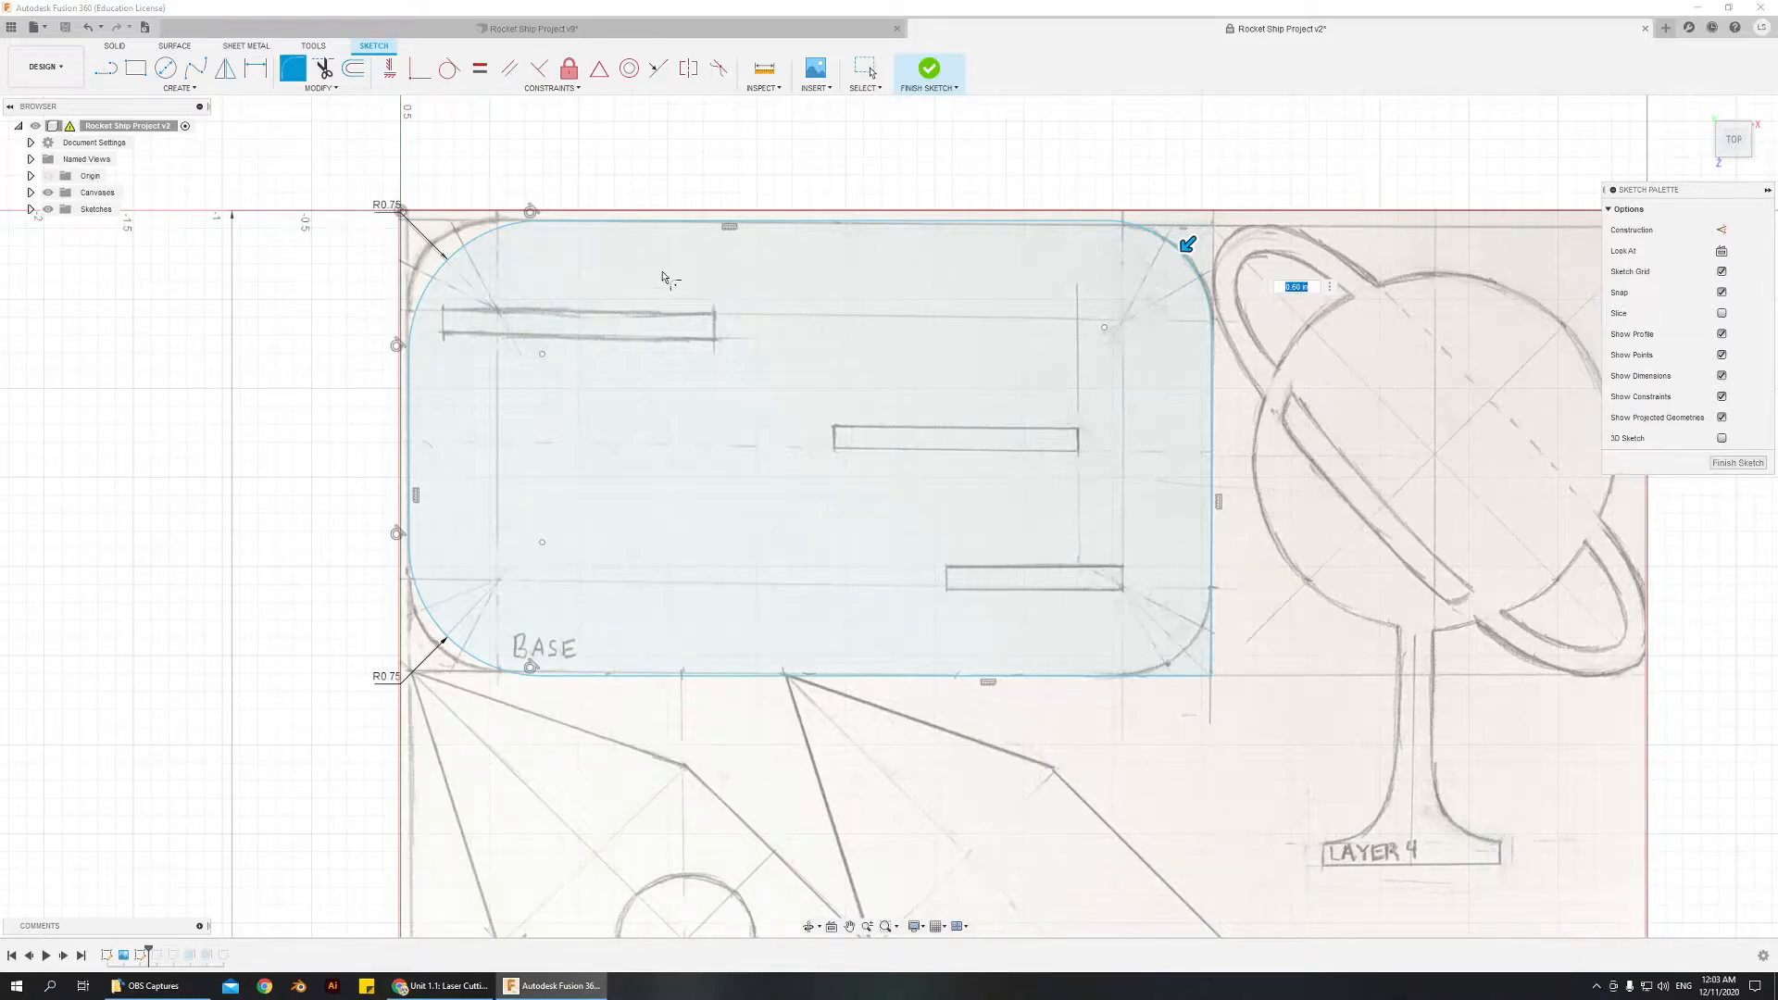
{"action": "key", "text": "Escape"}
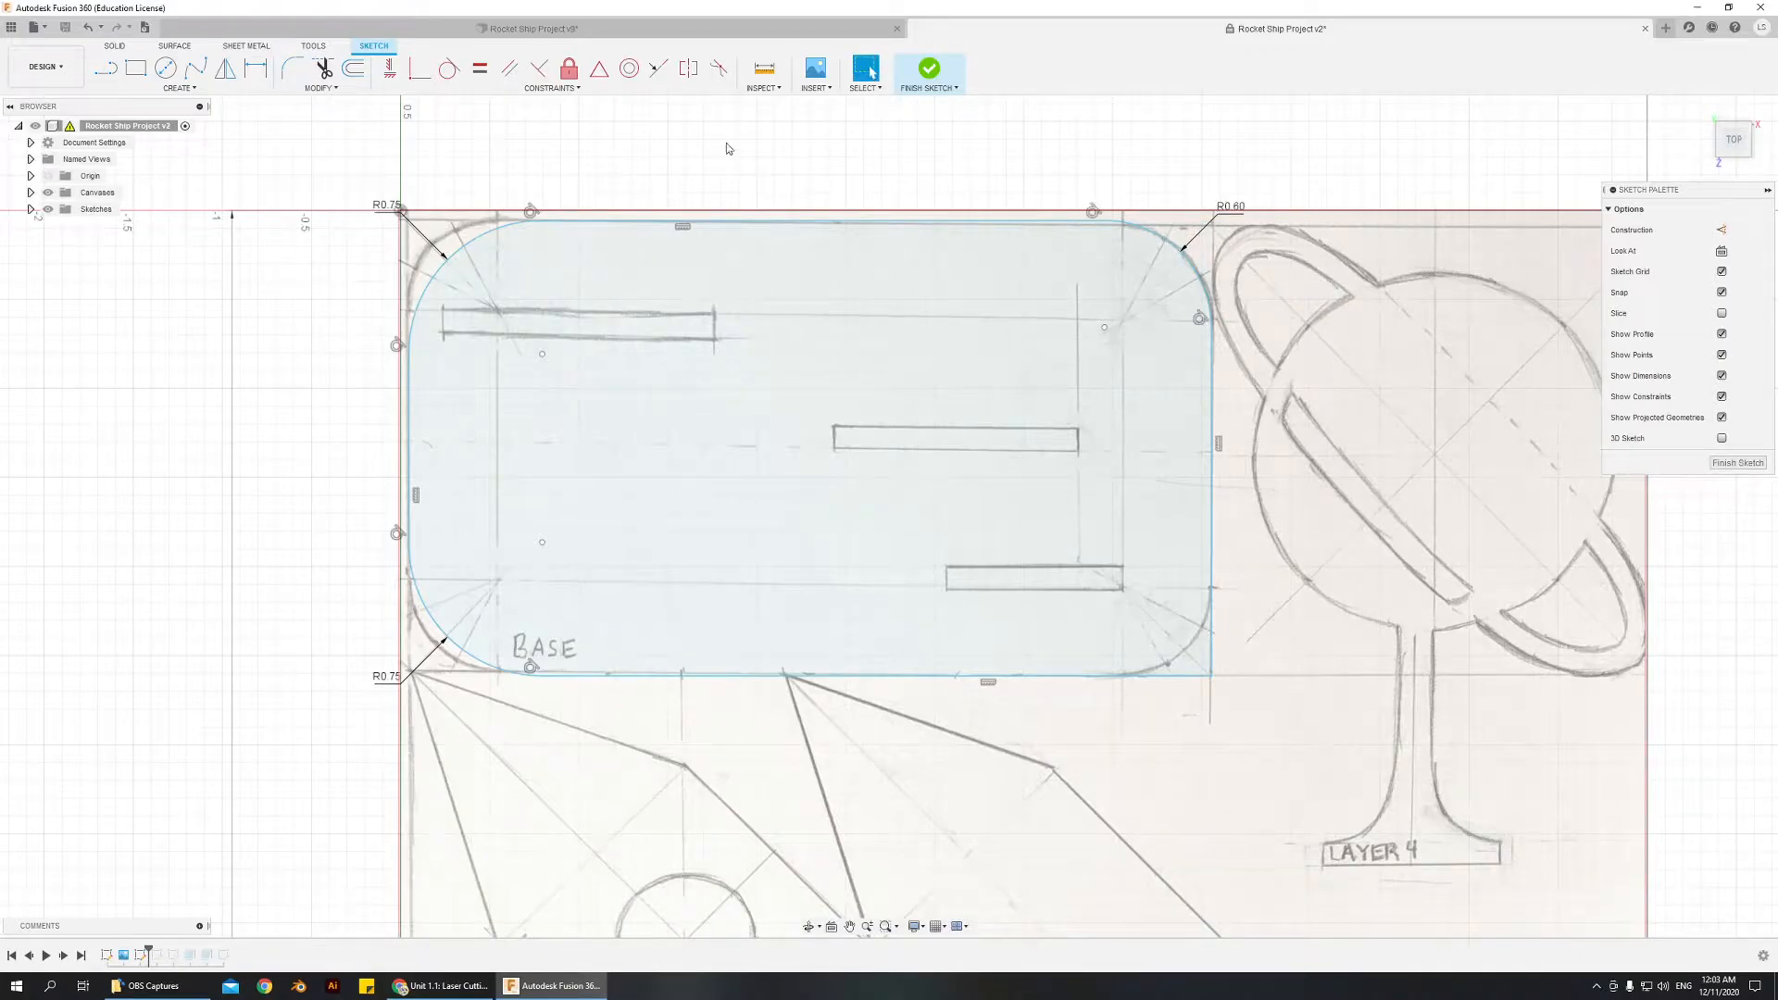
{"action": "left_click", "coordinate": [291, 67]}
{"action": "left_click", "coordinate": [1210, 477]}
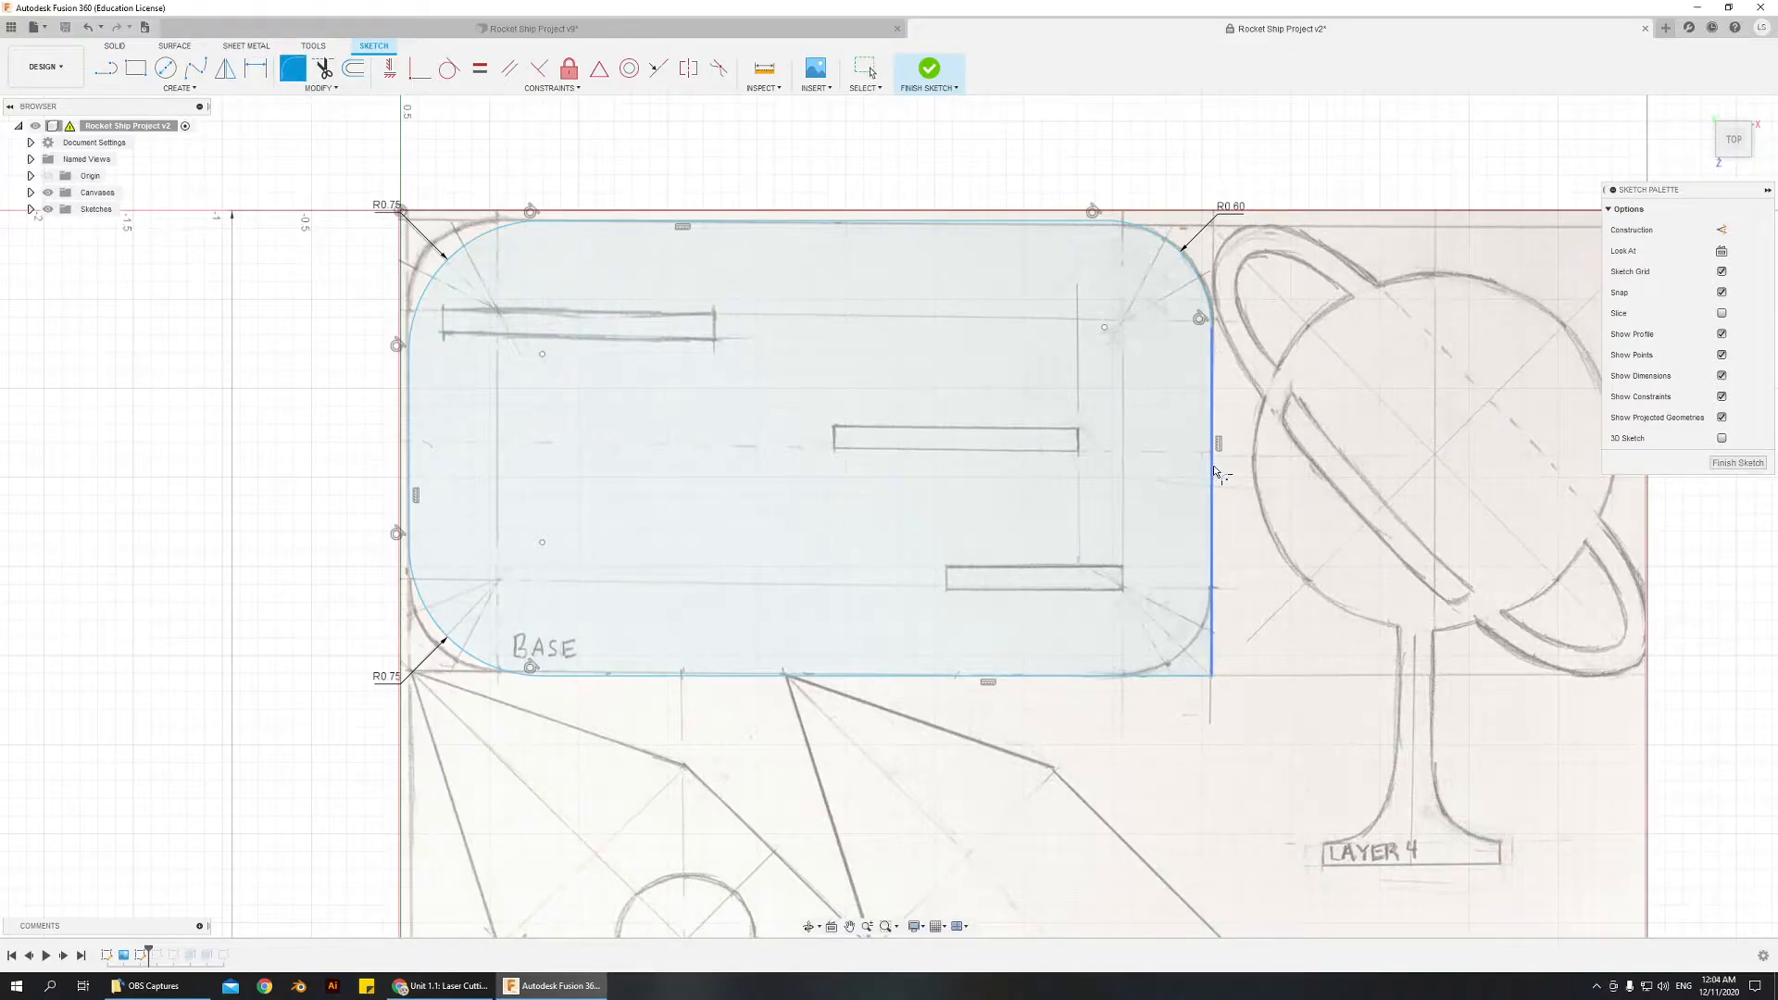
{"action": "left_click", "coordinate": [1190, 704]}
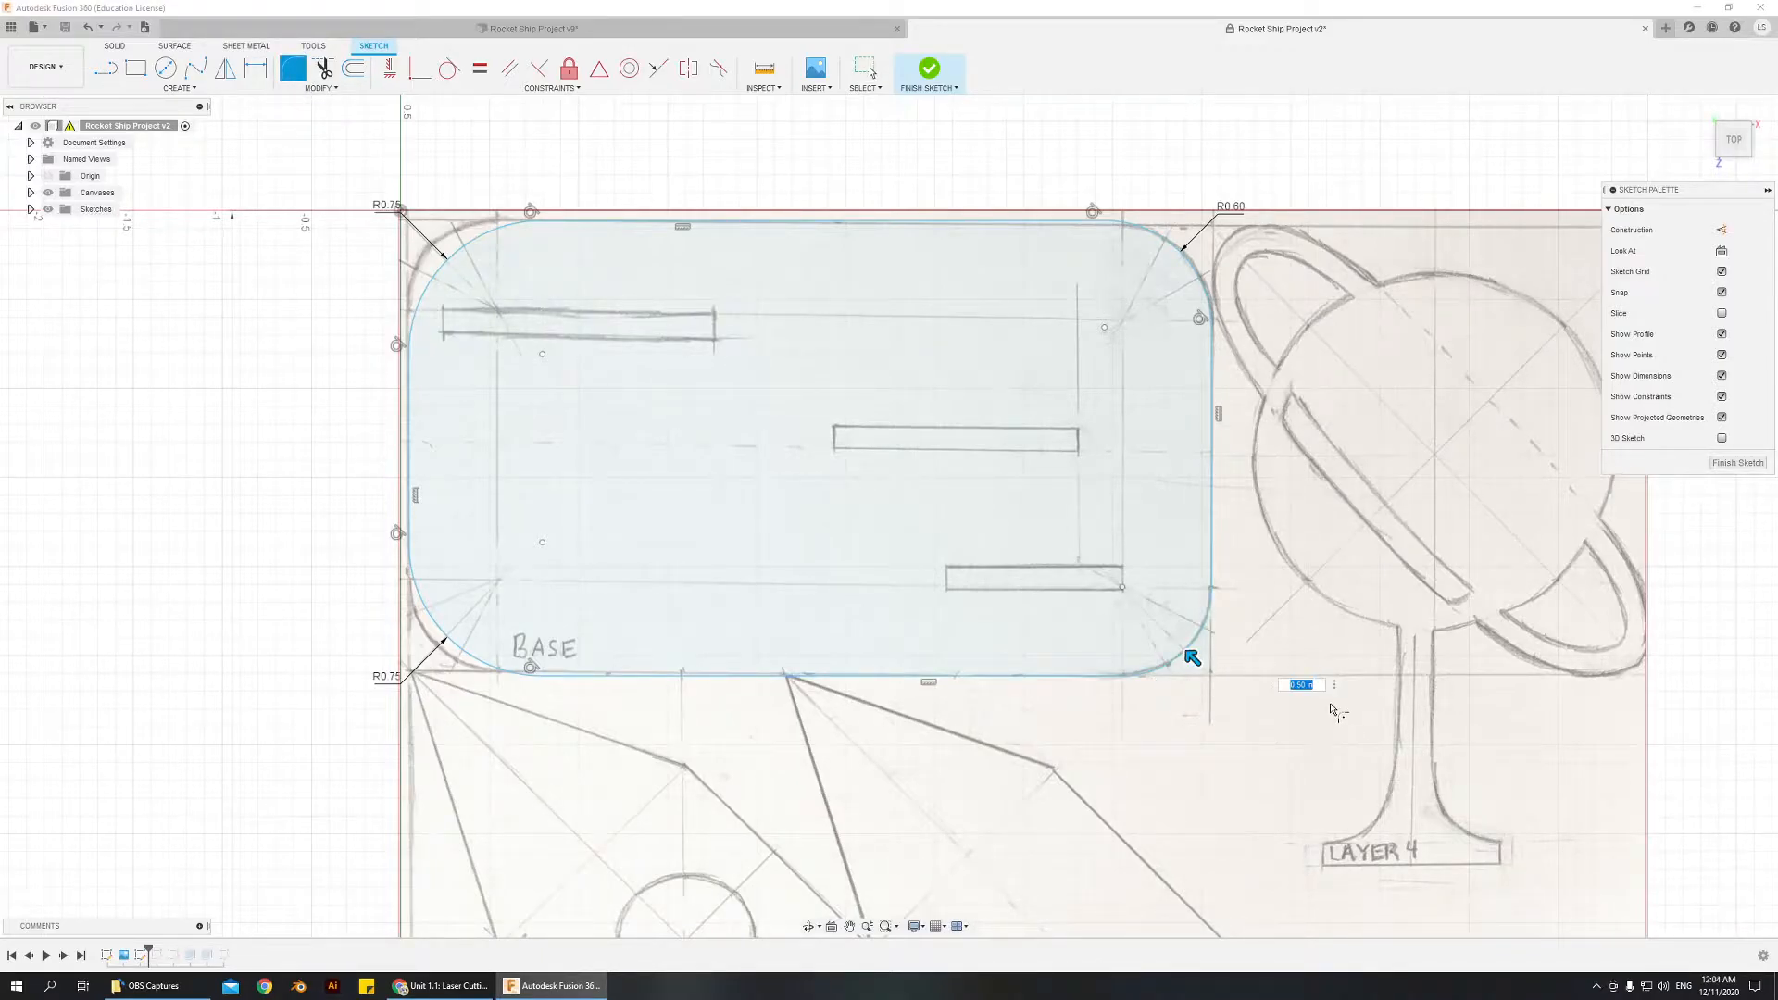
{"action": "key", "text": "Return"}
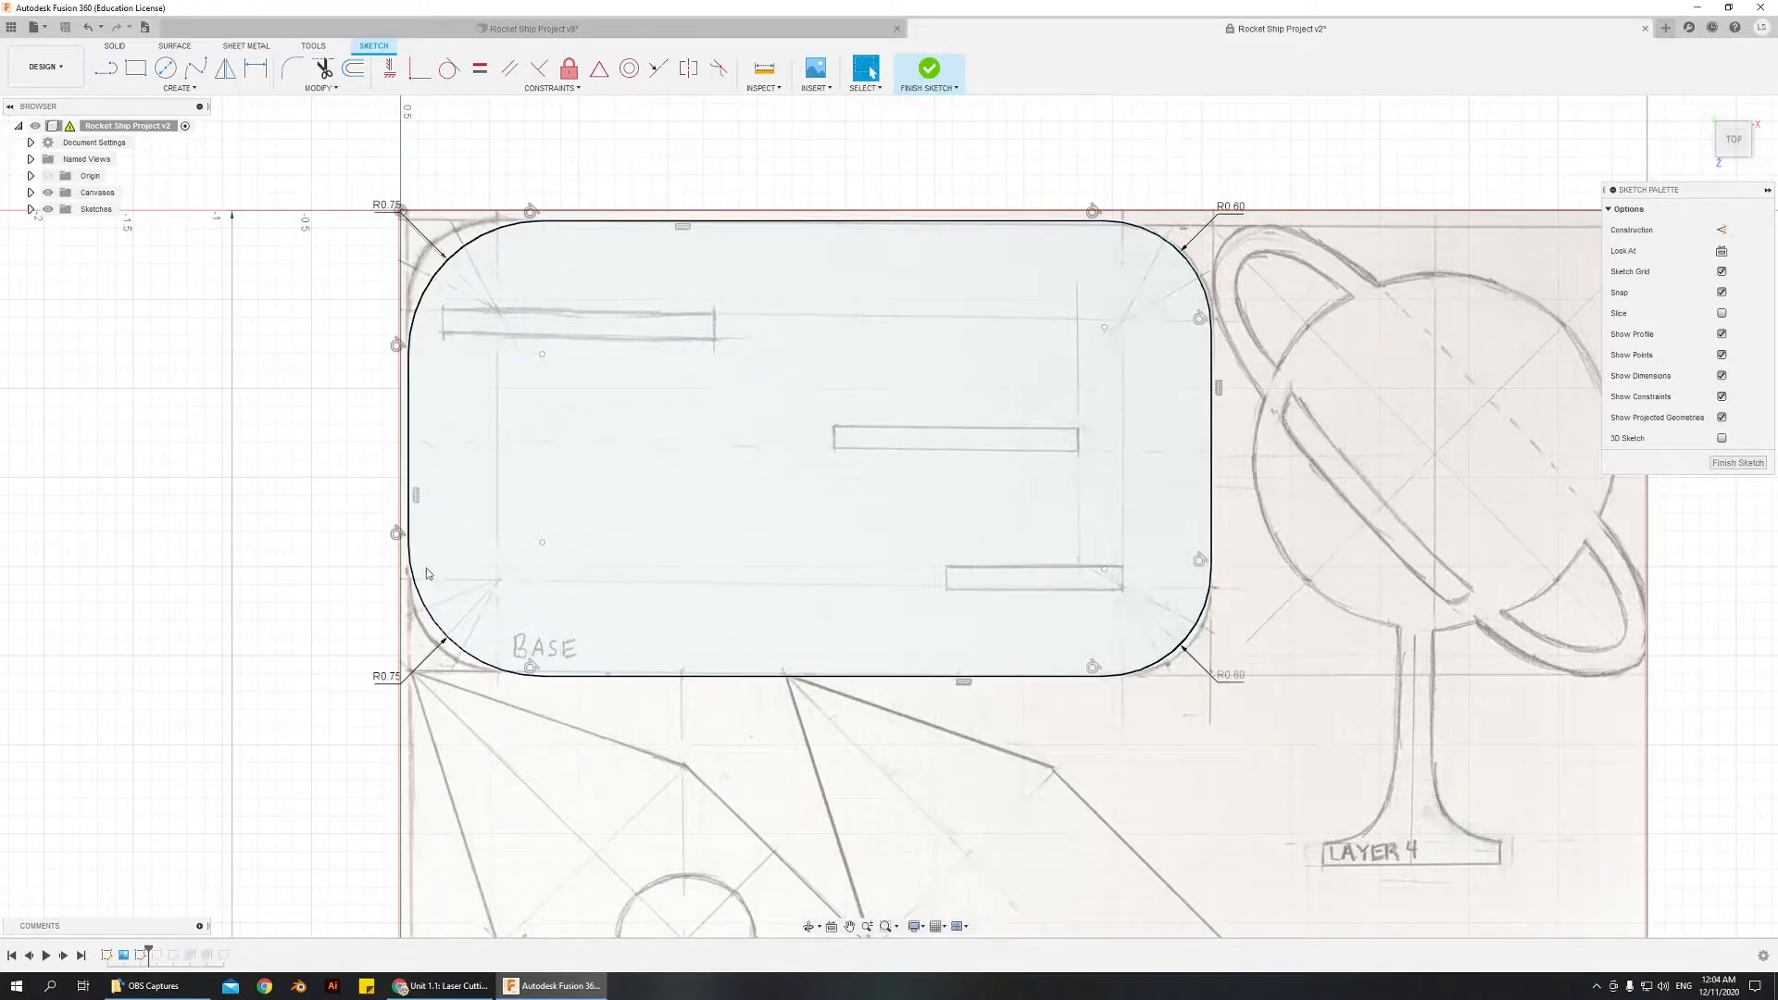
- Try setting the lower-left fillet's radius to 0.6 in, and undo the change
{"action": "double_click", "coordinate": [386, 678]}
{"action": "left_click", "coordinate": [385, 679]}
{"action": "left_click", "coordinate": [405, 682]}
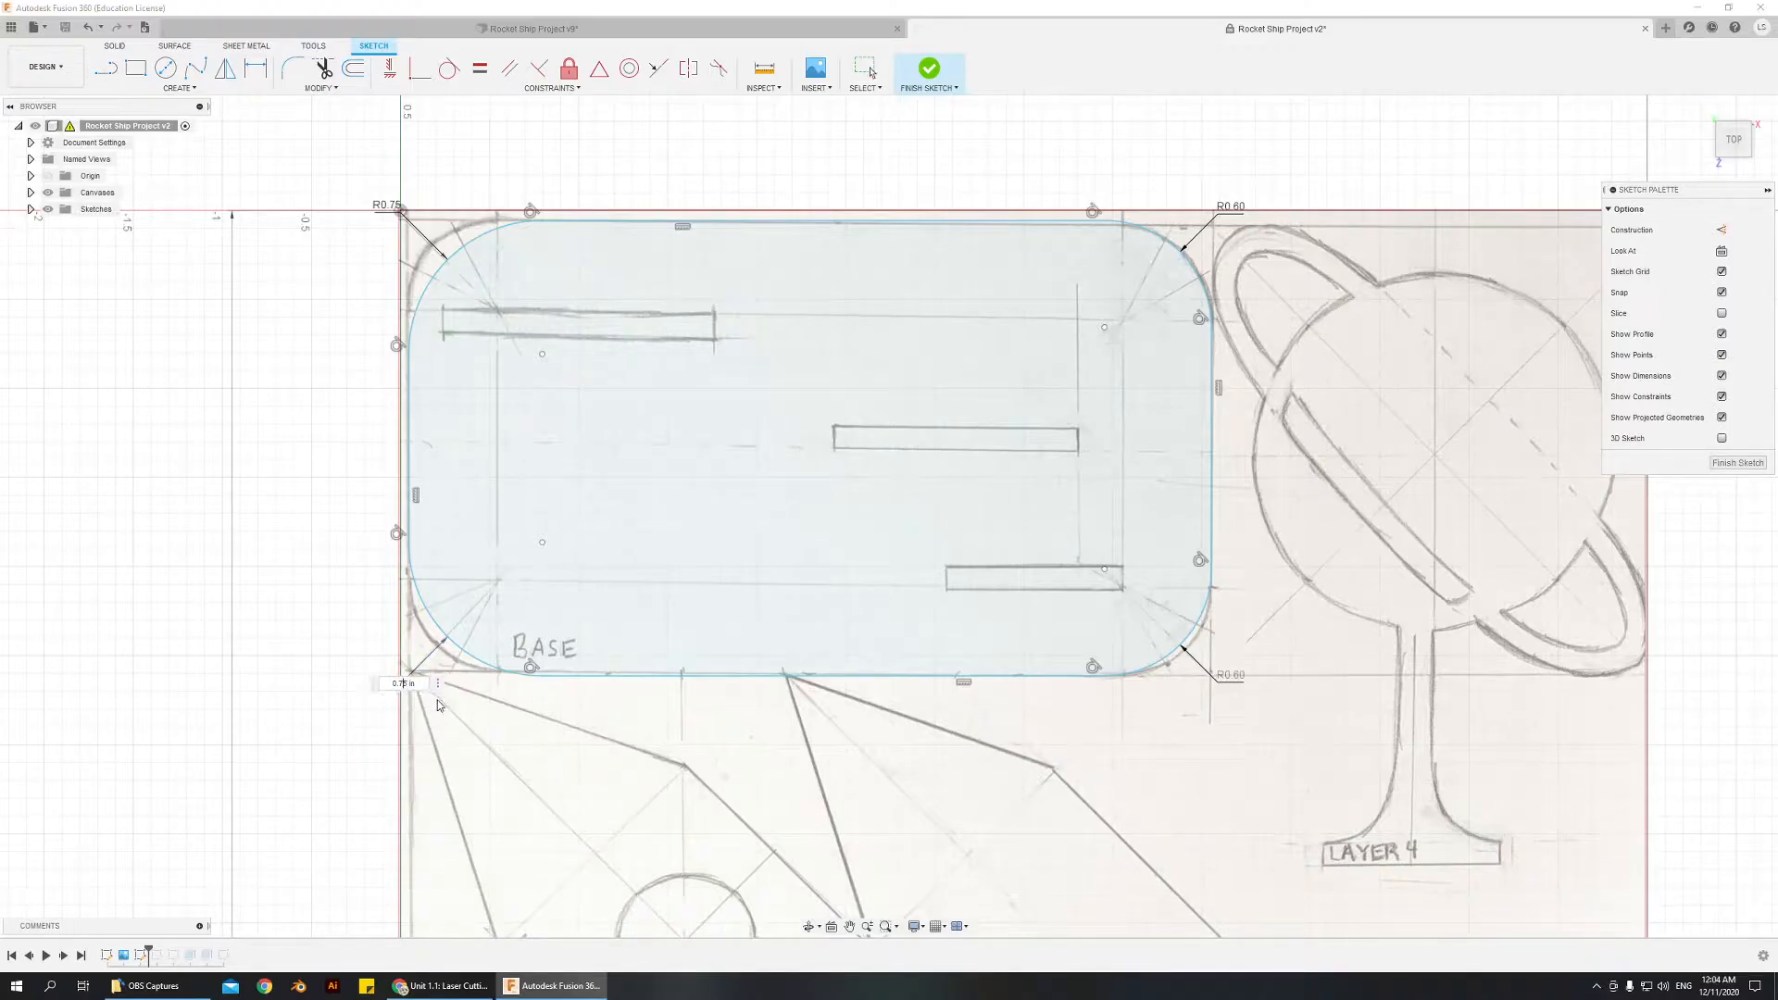
{"action": "type", "text": ".6"}
{"action": "key", "text": "Return"}
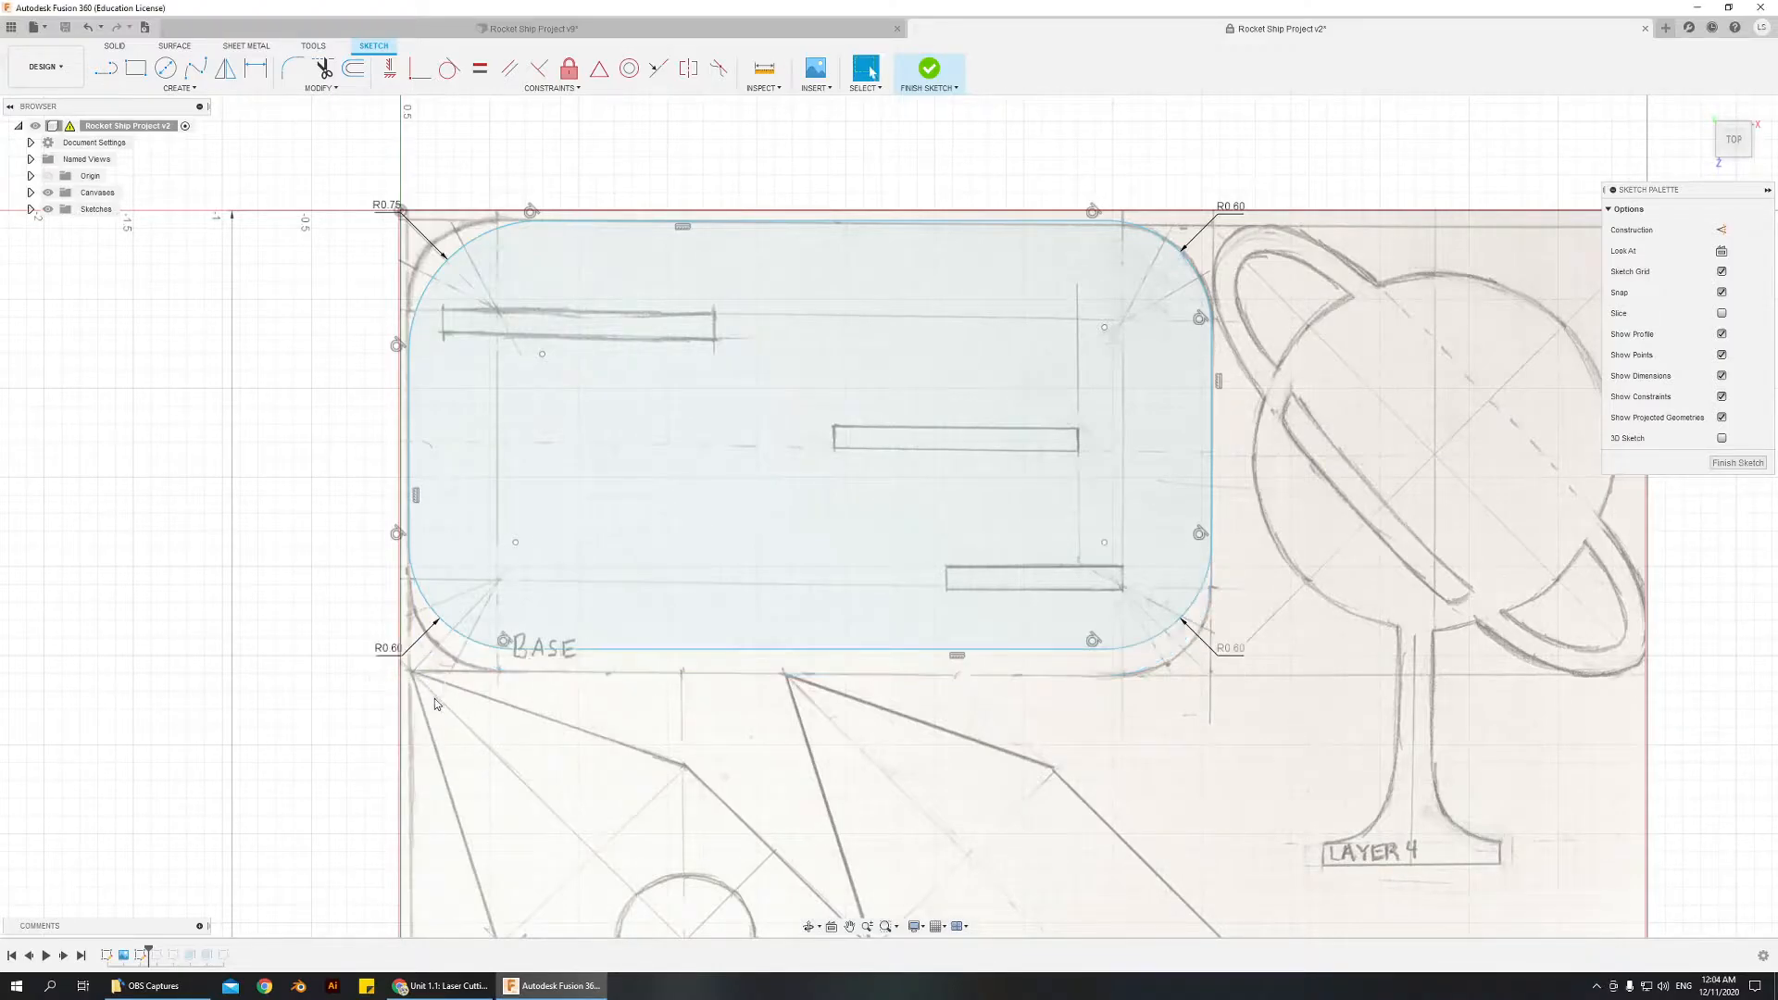
{"action": "key", "text": "ctrl+z"}
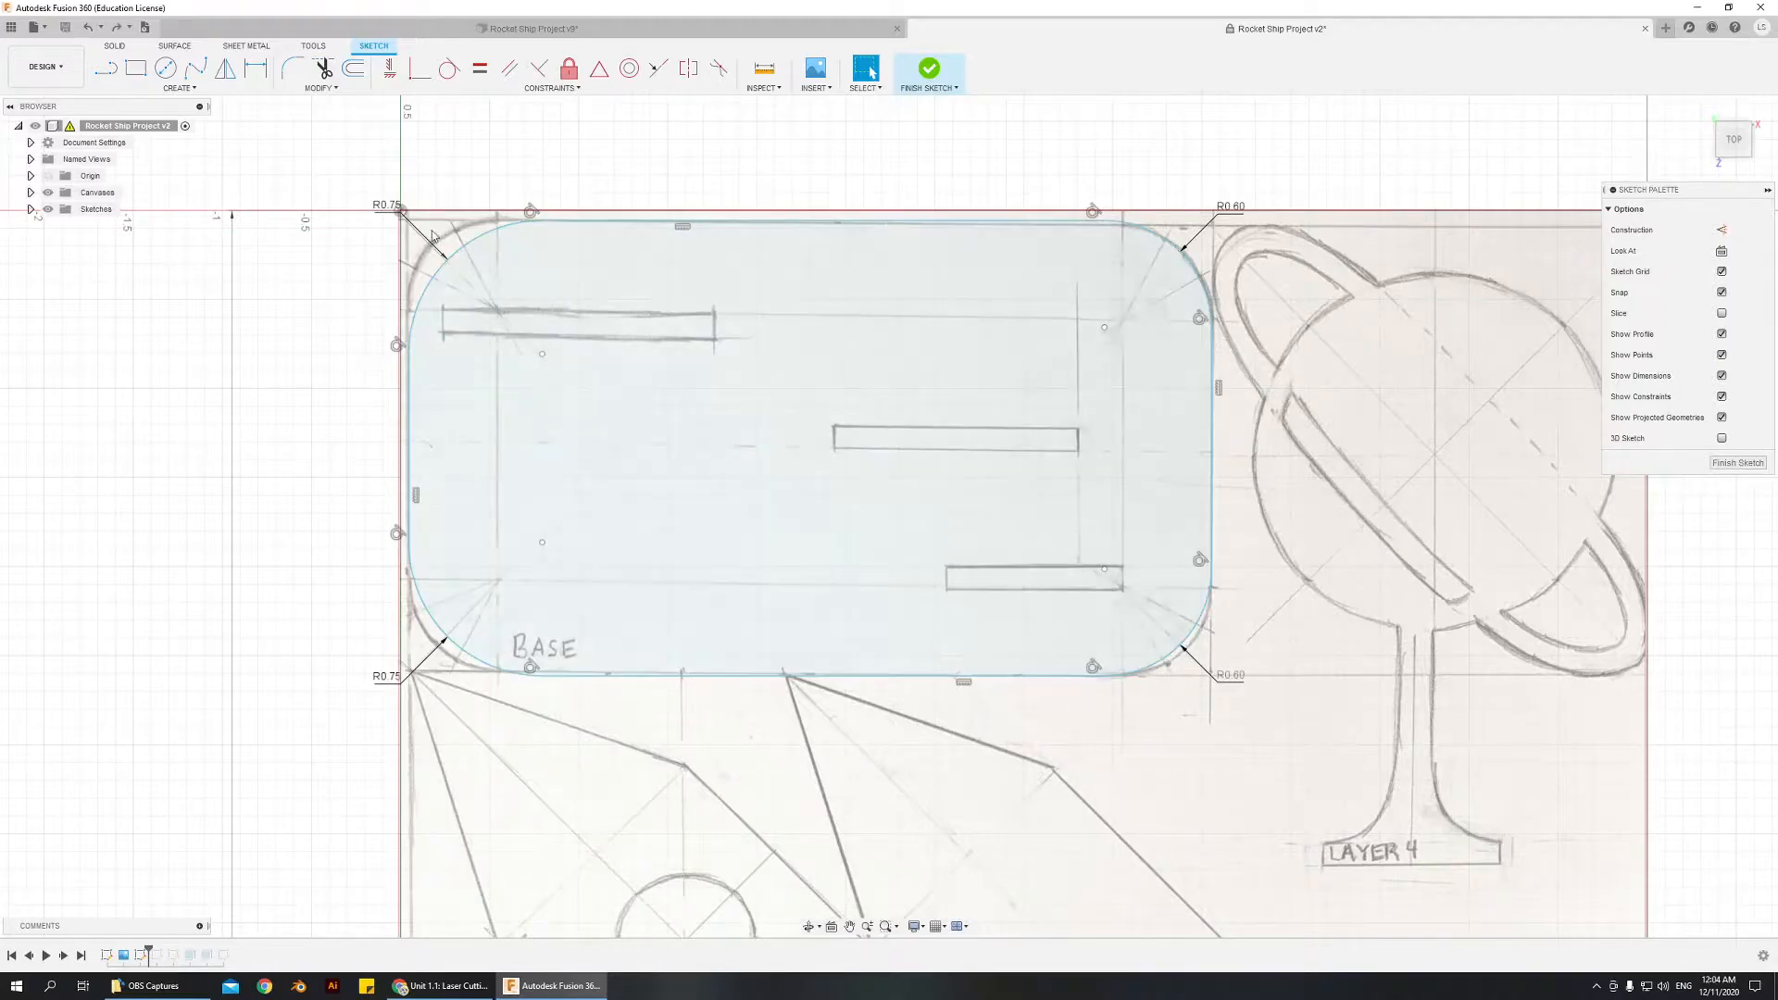
- Set the radius of the upper-left fillet and of the lower-left fillet to 0.6 in
{"action": "double_click", "coordinate": [393, 211]}
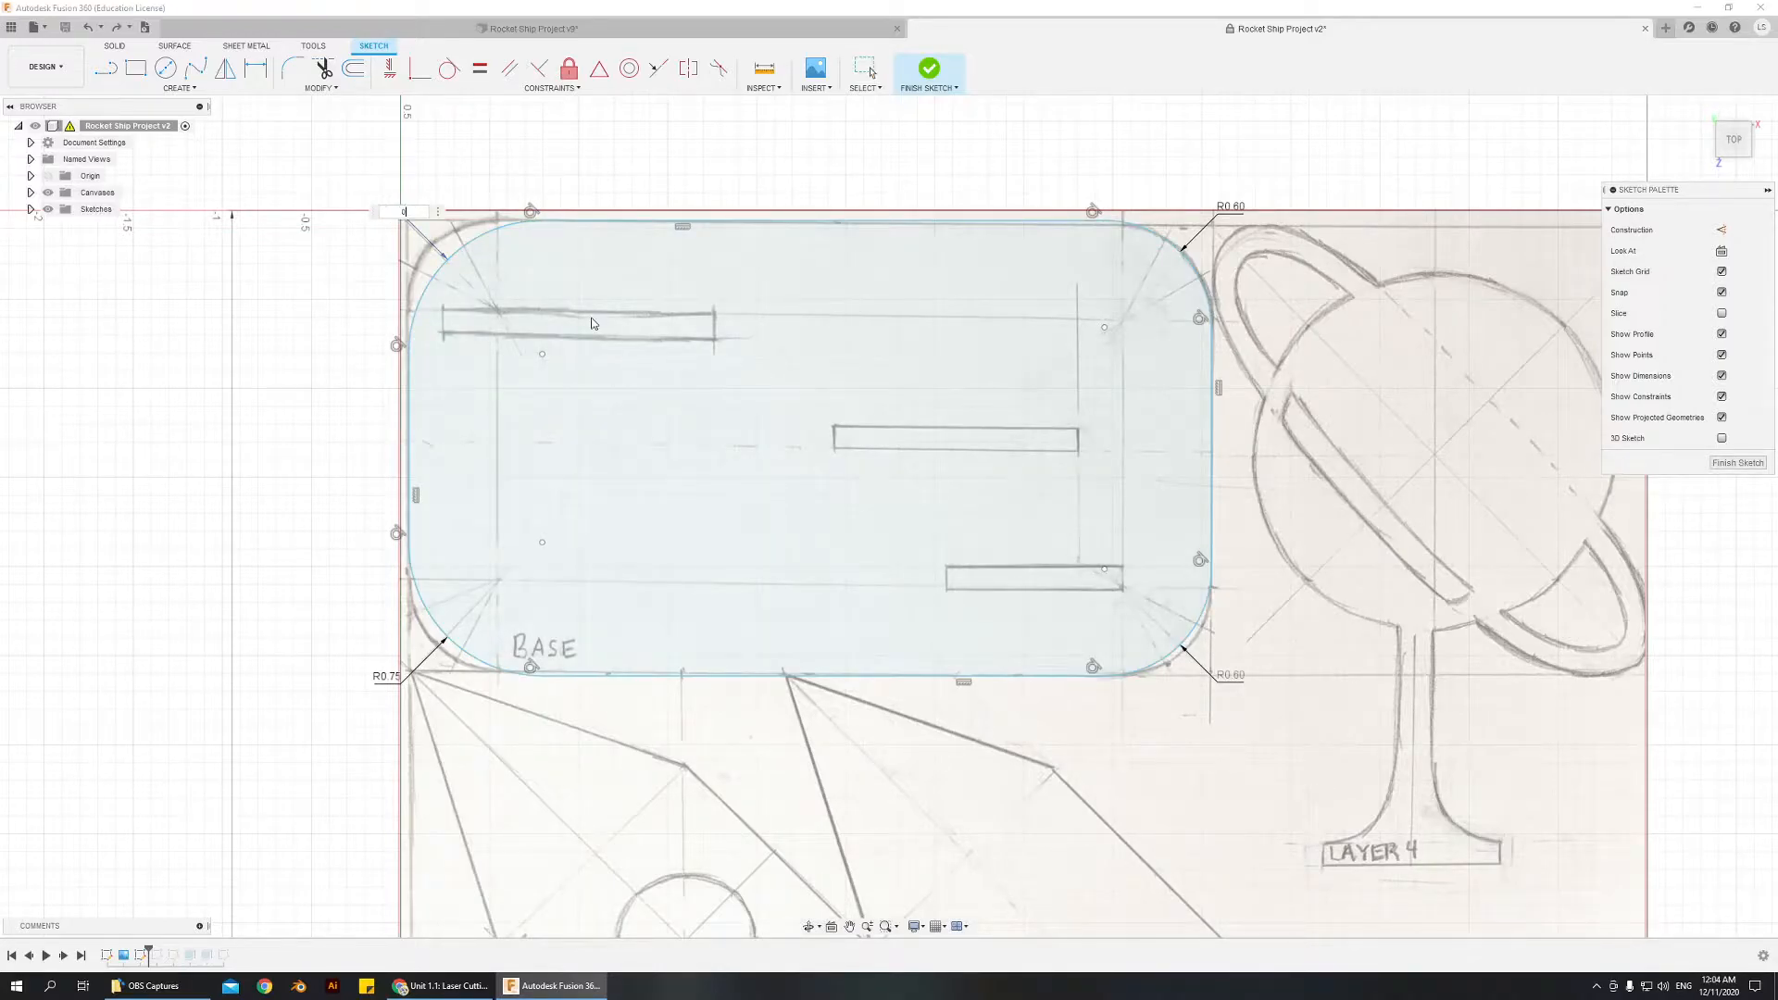
{"action": "type", "text": "0.6"}
{"action": "key", "text": "Return"}
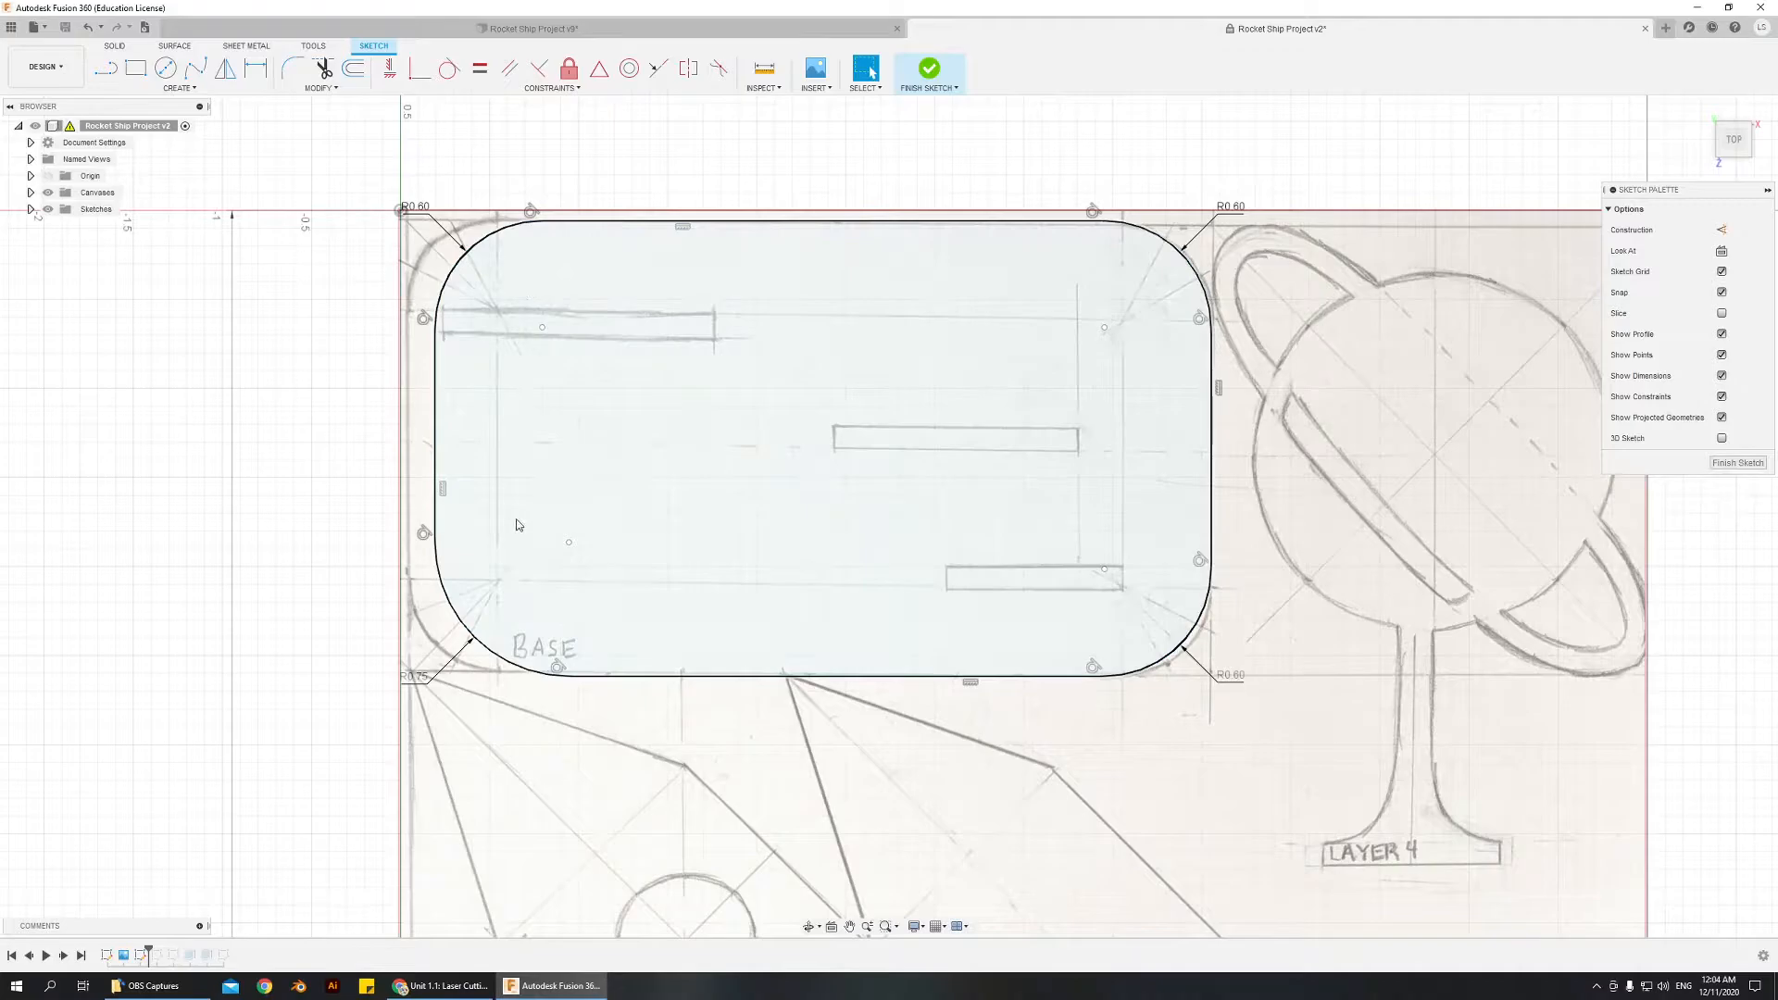
{"action": "double_click", "coordinate": [415, 677]}
{"action": "type", "text": "0."}
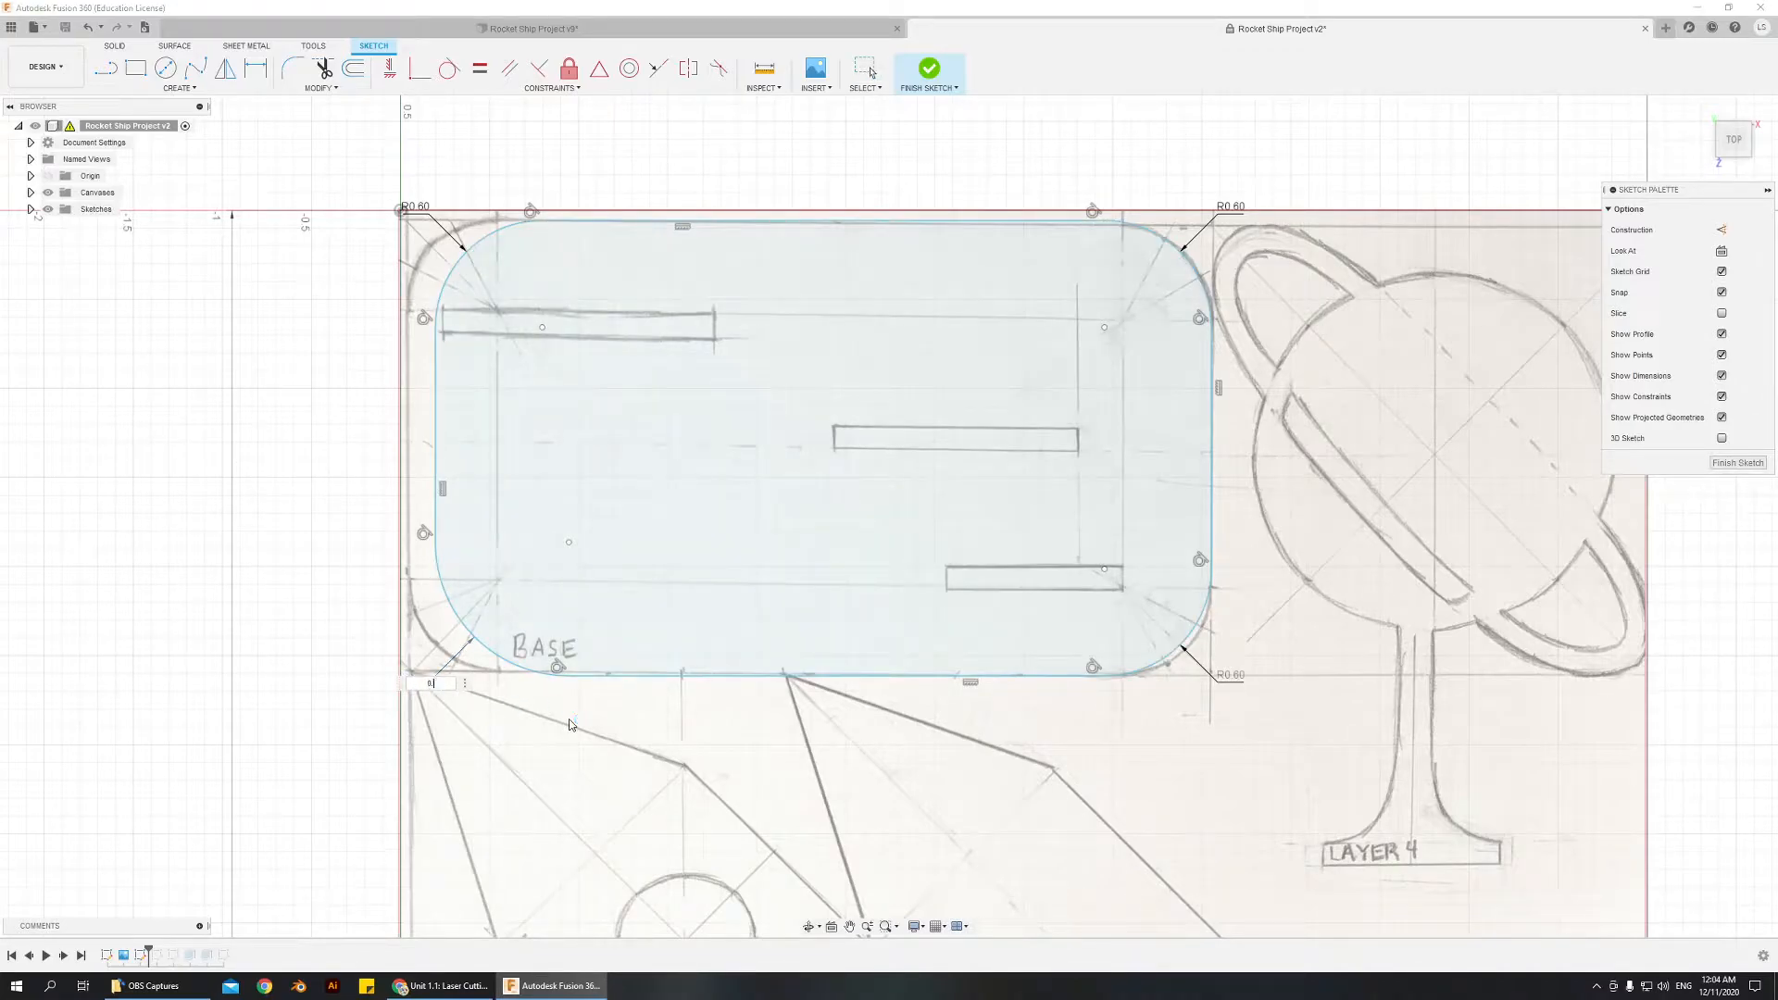
{"action": "type", "text": "6"}
{"action": "key", "text": "Return"}
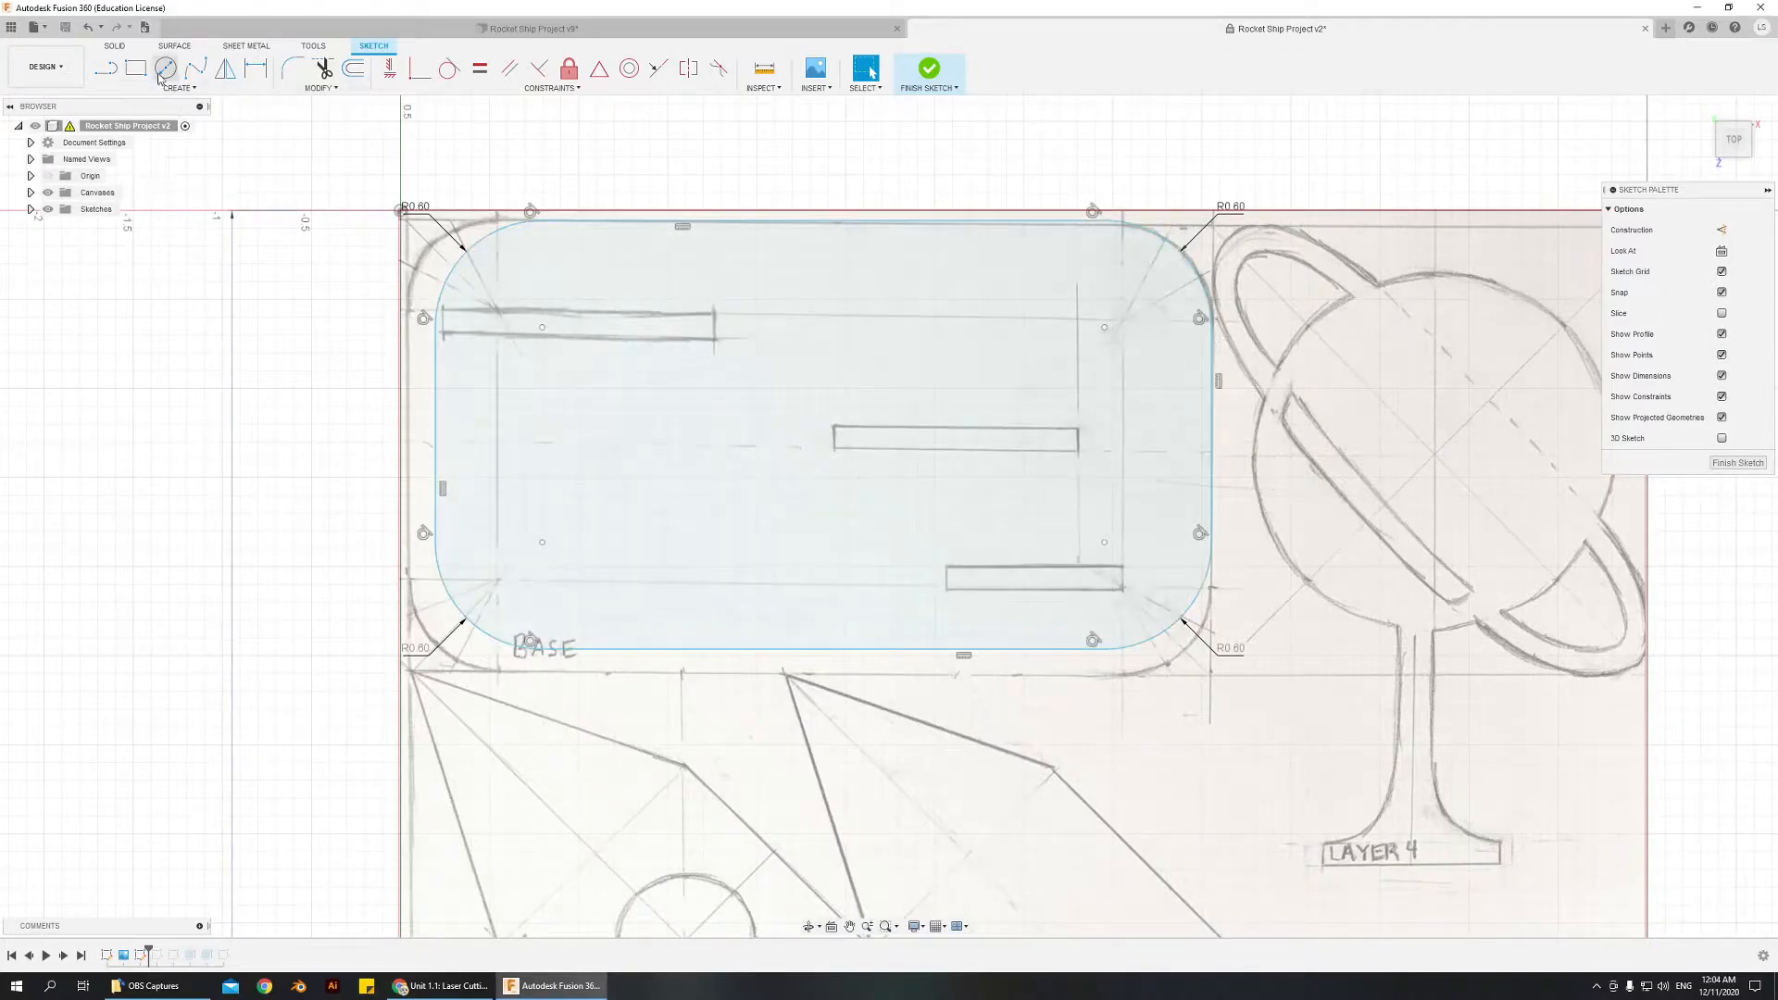
{"action": "left_click", "coordinate": [257, 71]}
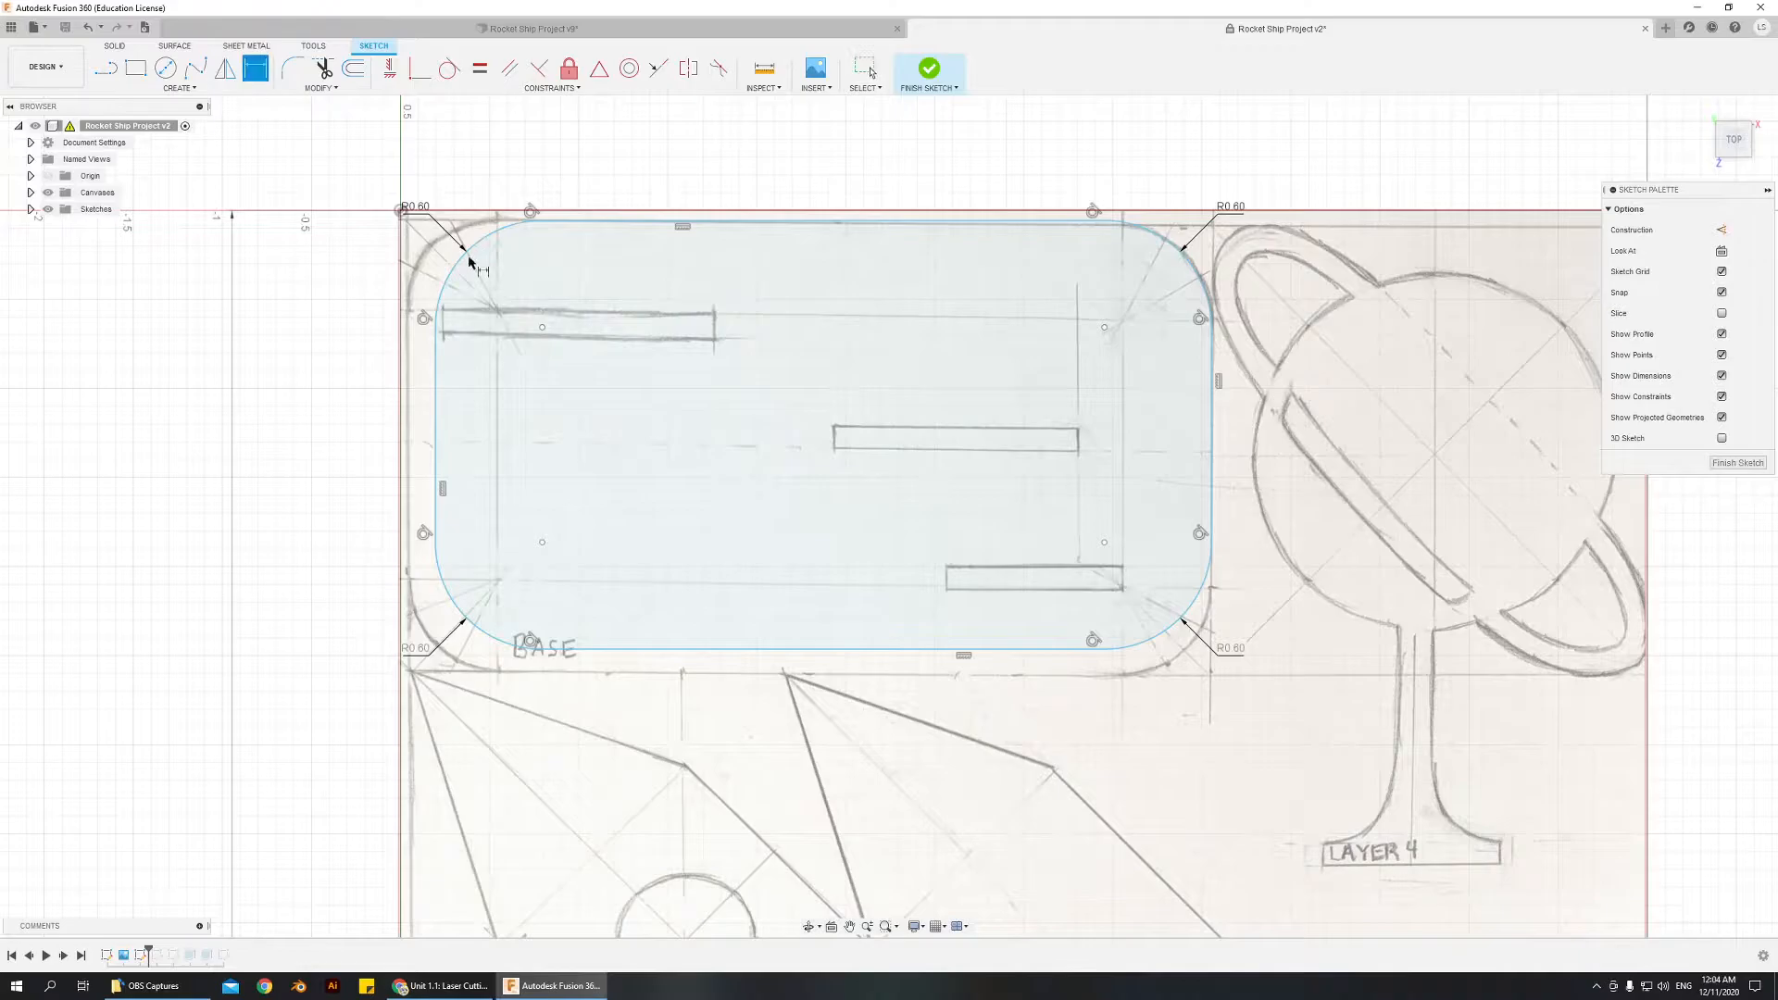
{"action": "left_click", "coordinate": [706, 222]}
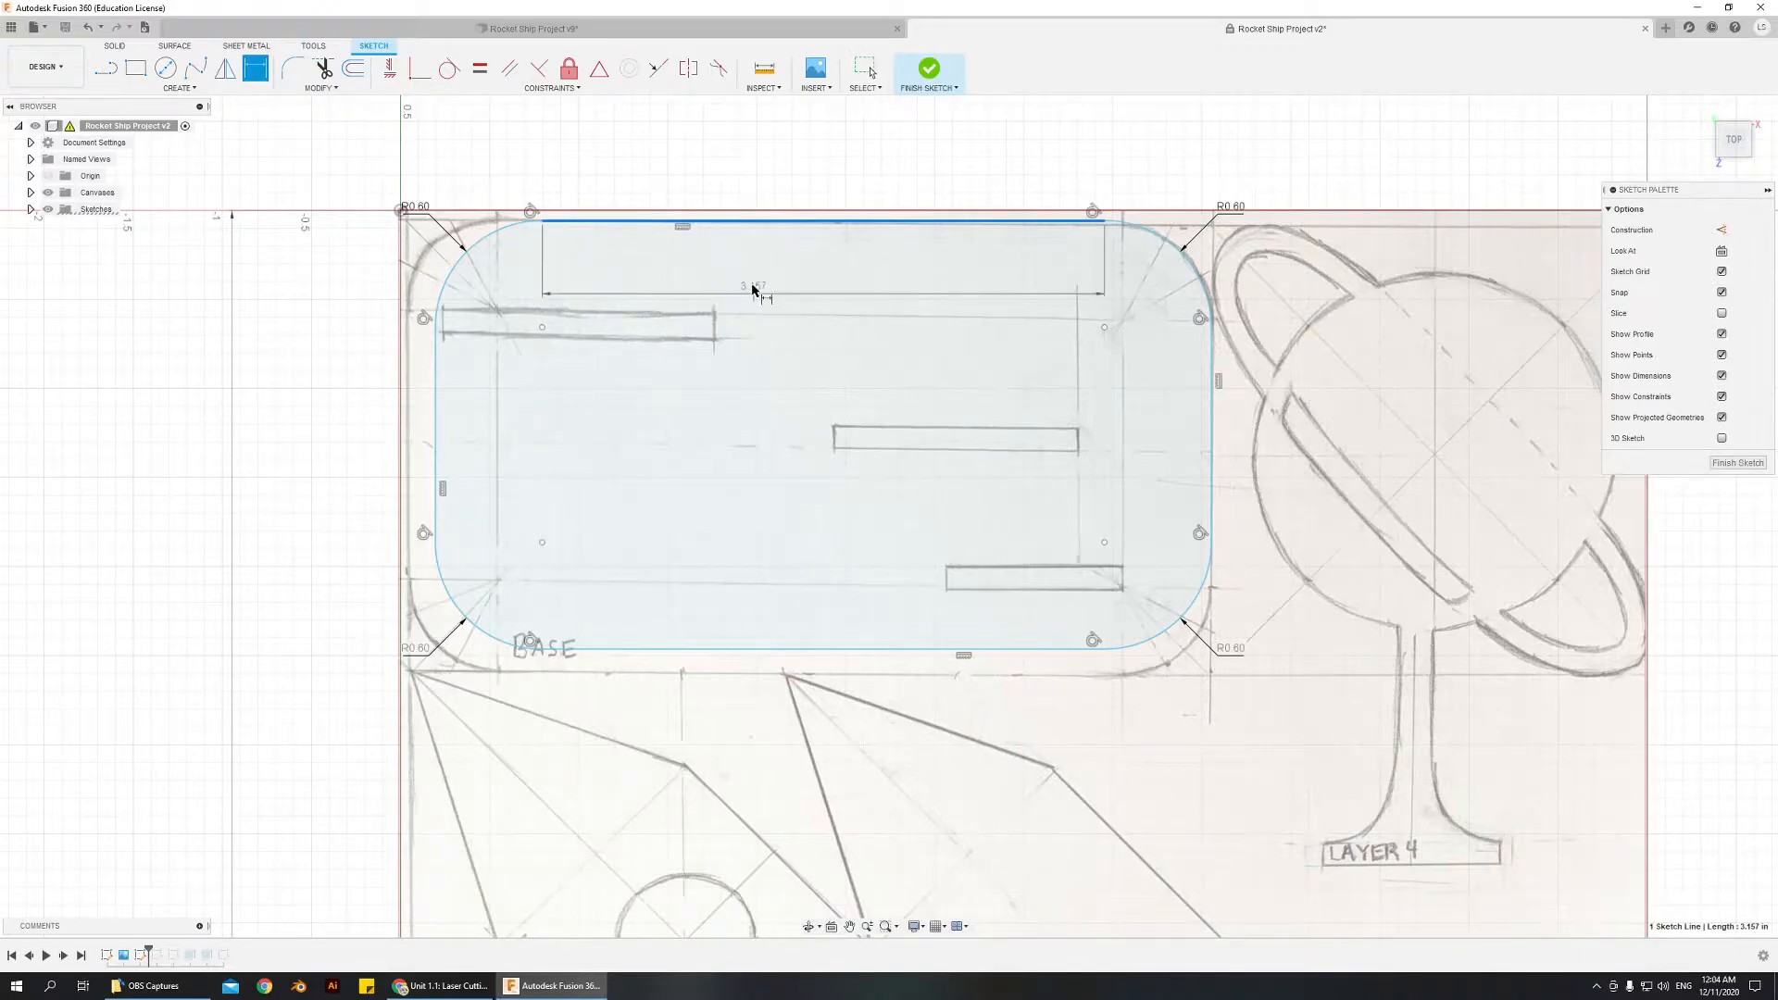
{"action": "key", "text": "Escape"}
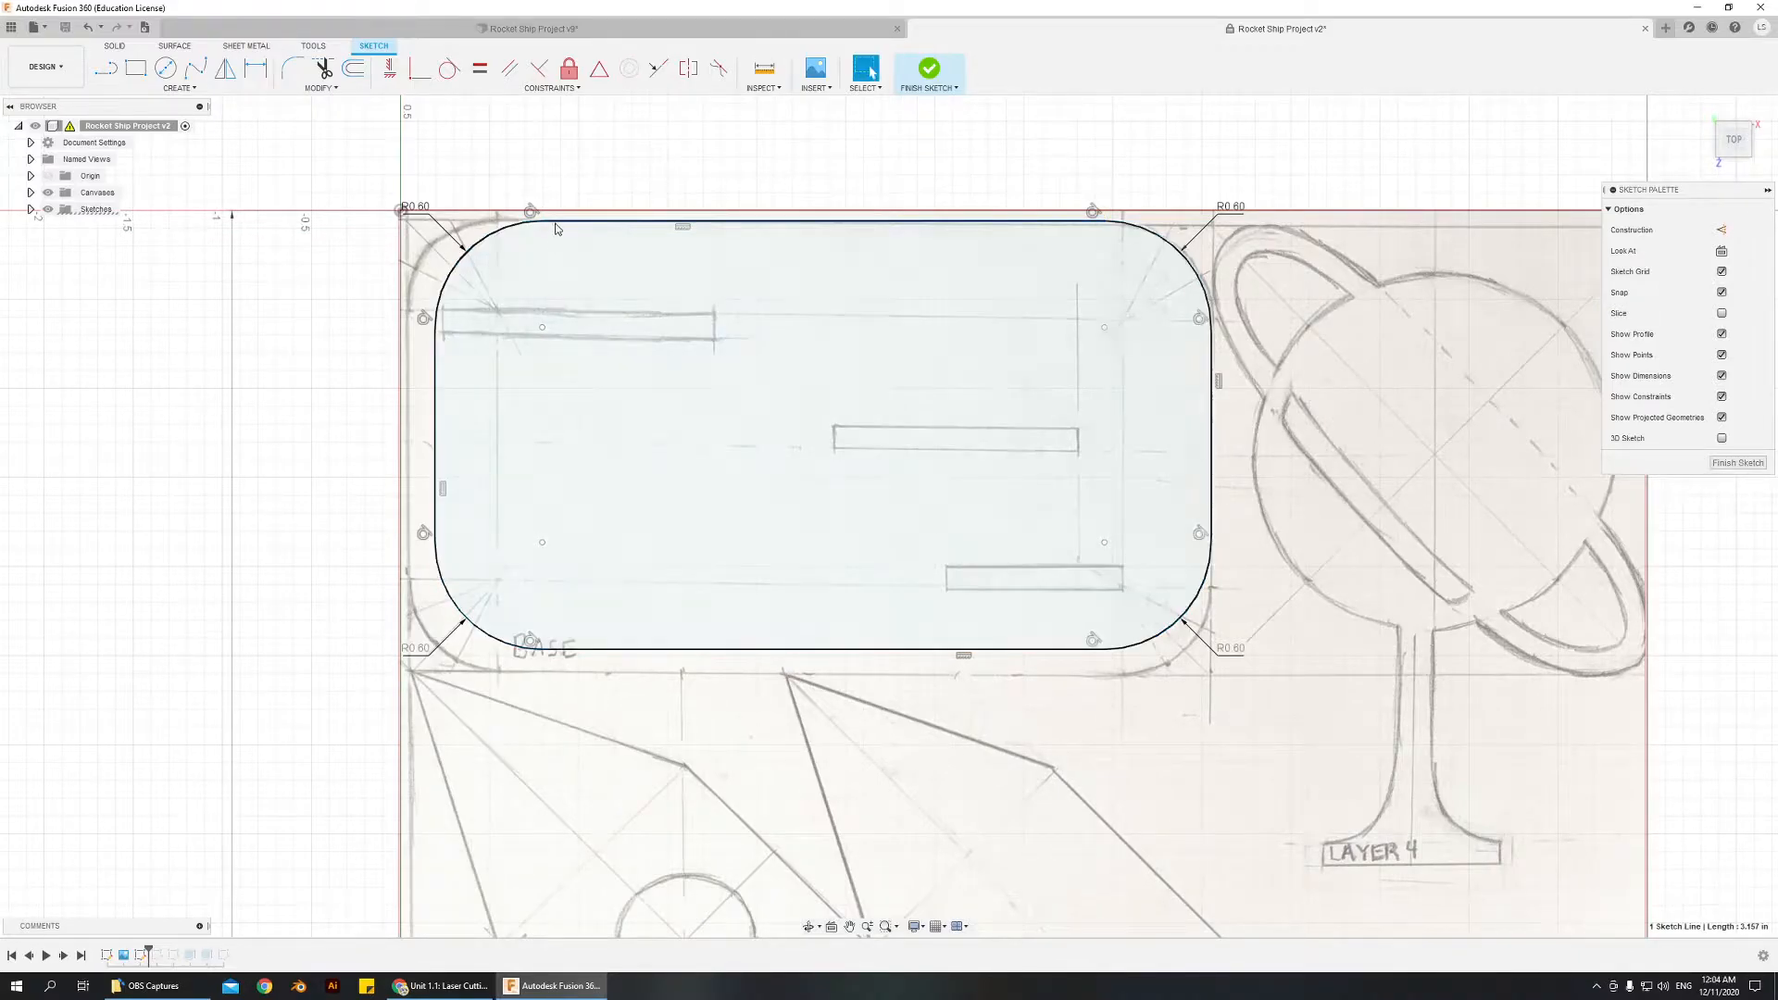
{"action": "left_click", "coordinate": [247, 78]}
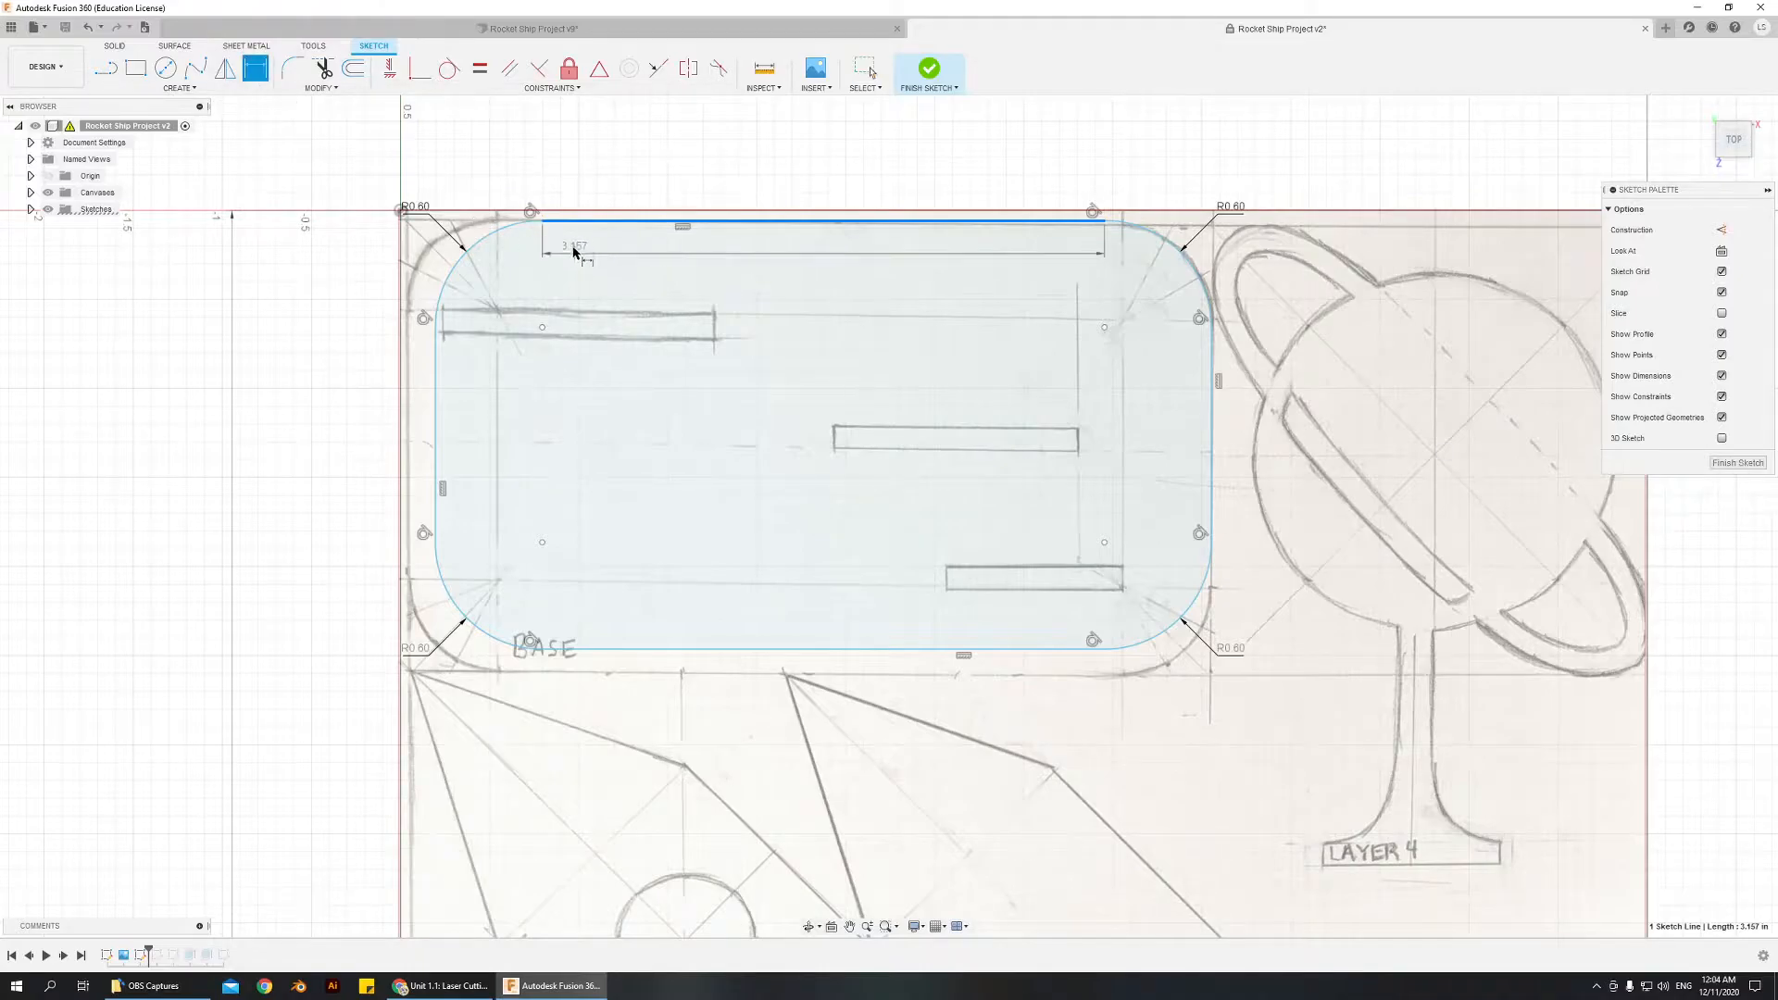
{"action": "key", "text": "Escape"}
{"action": "key", "text": "Escape"}
- Dimension the overall height between the base outline's upper and lower edges and set it to 3 in
{"action": "left_click", "coordinate": [256, 68]}
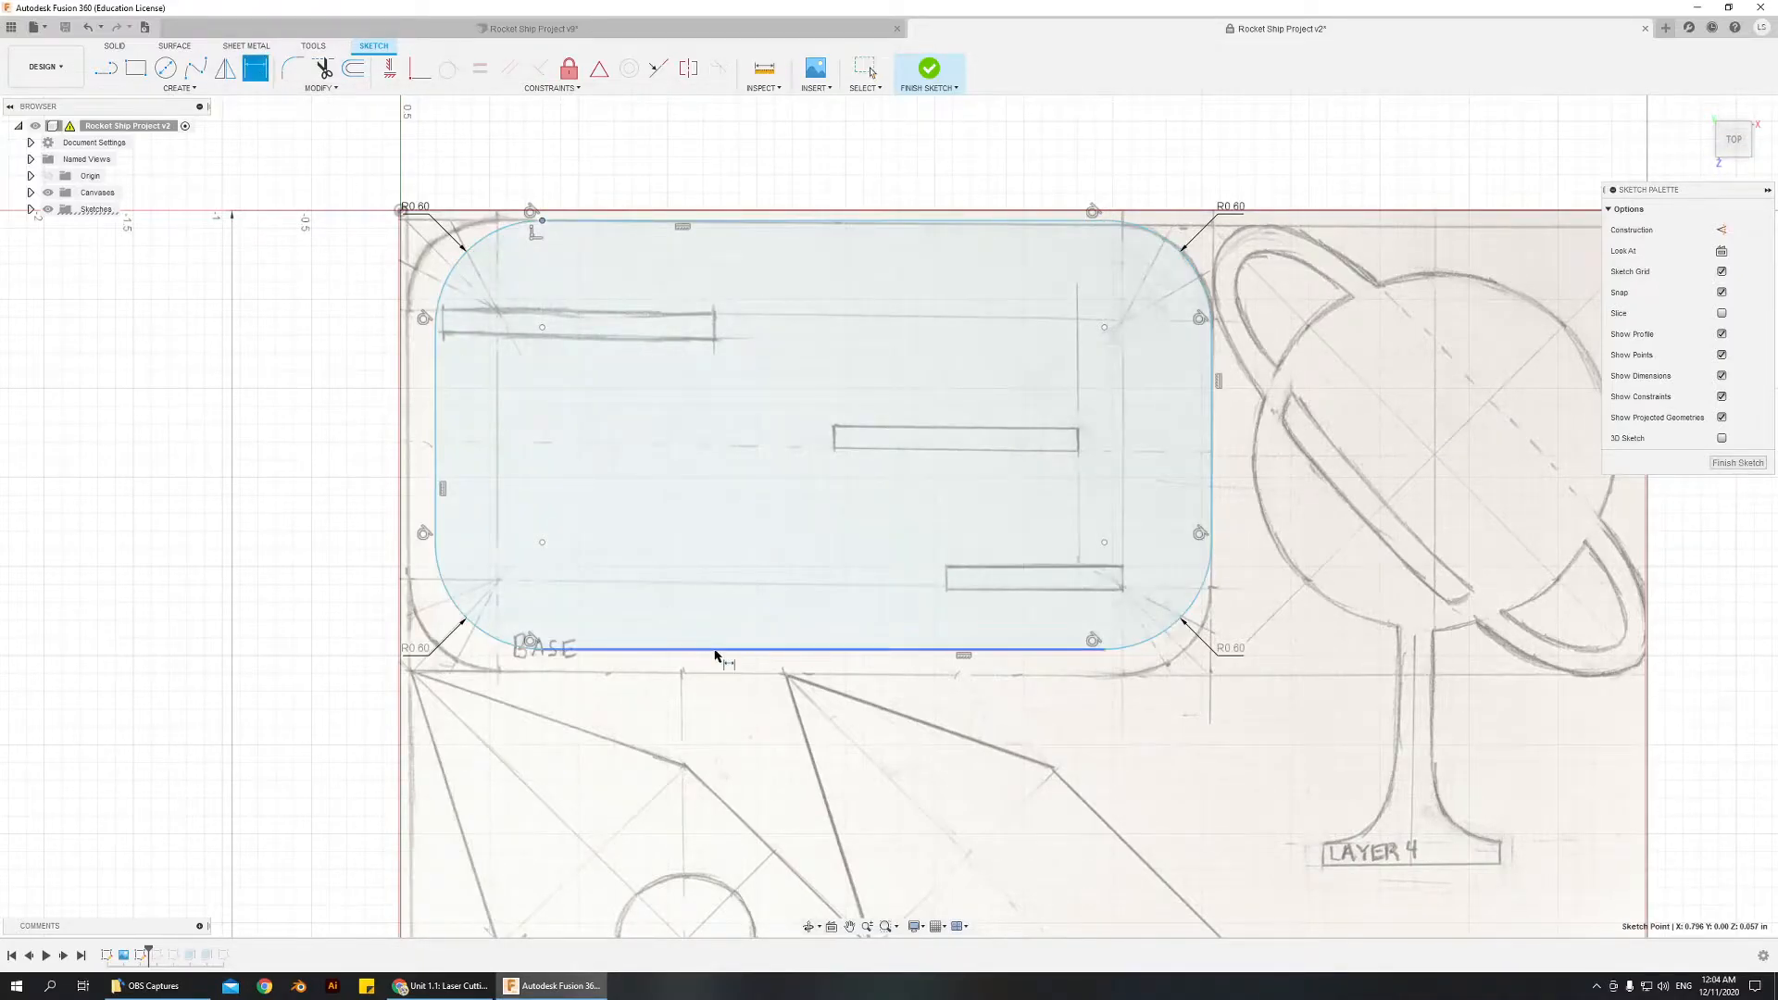
{"action": "left_click", "coordinate": [543, 649]}
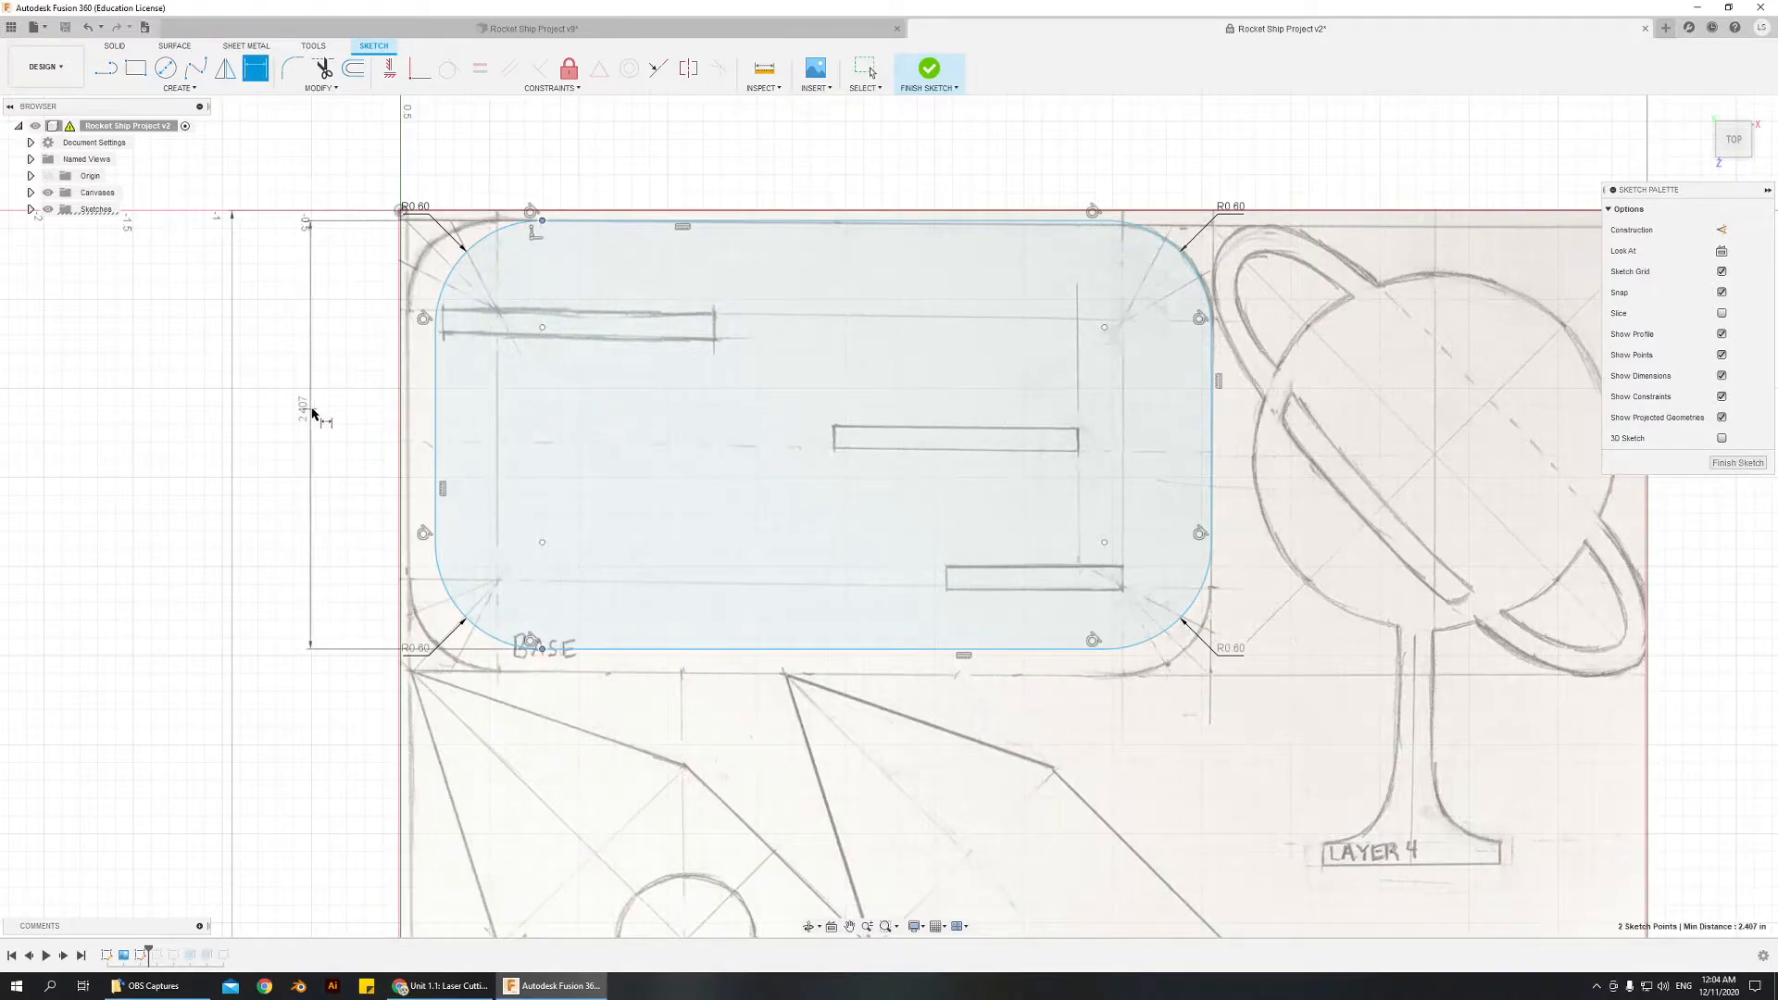
{"action": "left_click", "coordinate": [314, 417]}
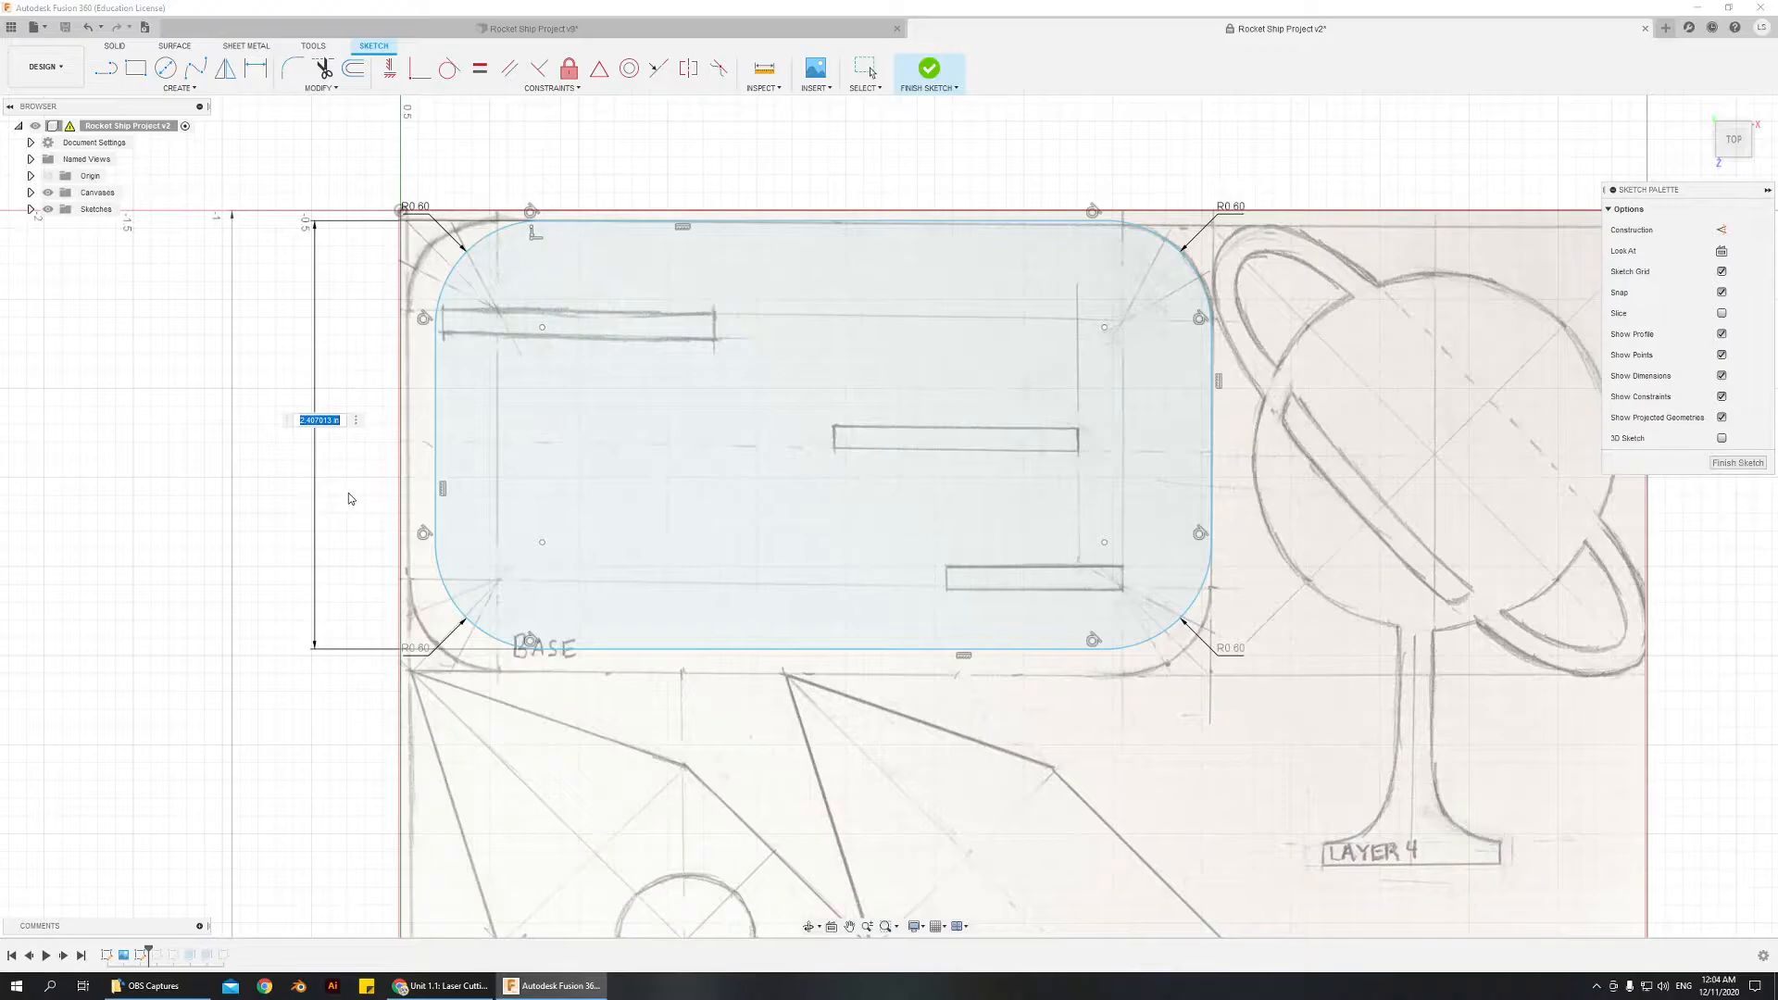
{"action": "type", "text": "3"}
{"action": "key", "text": "Return"}
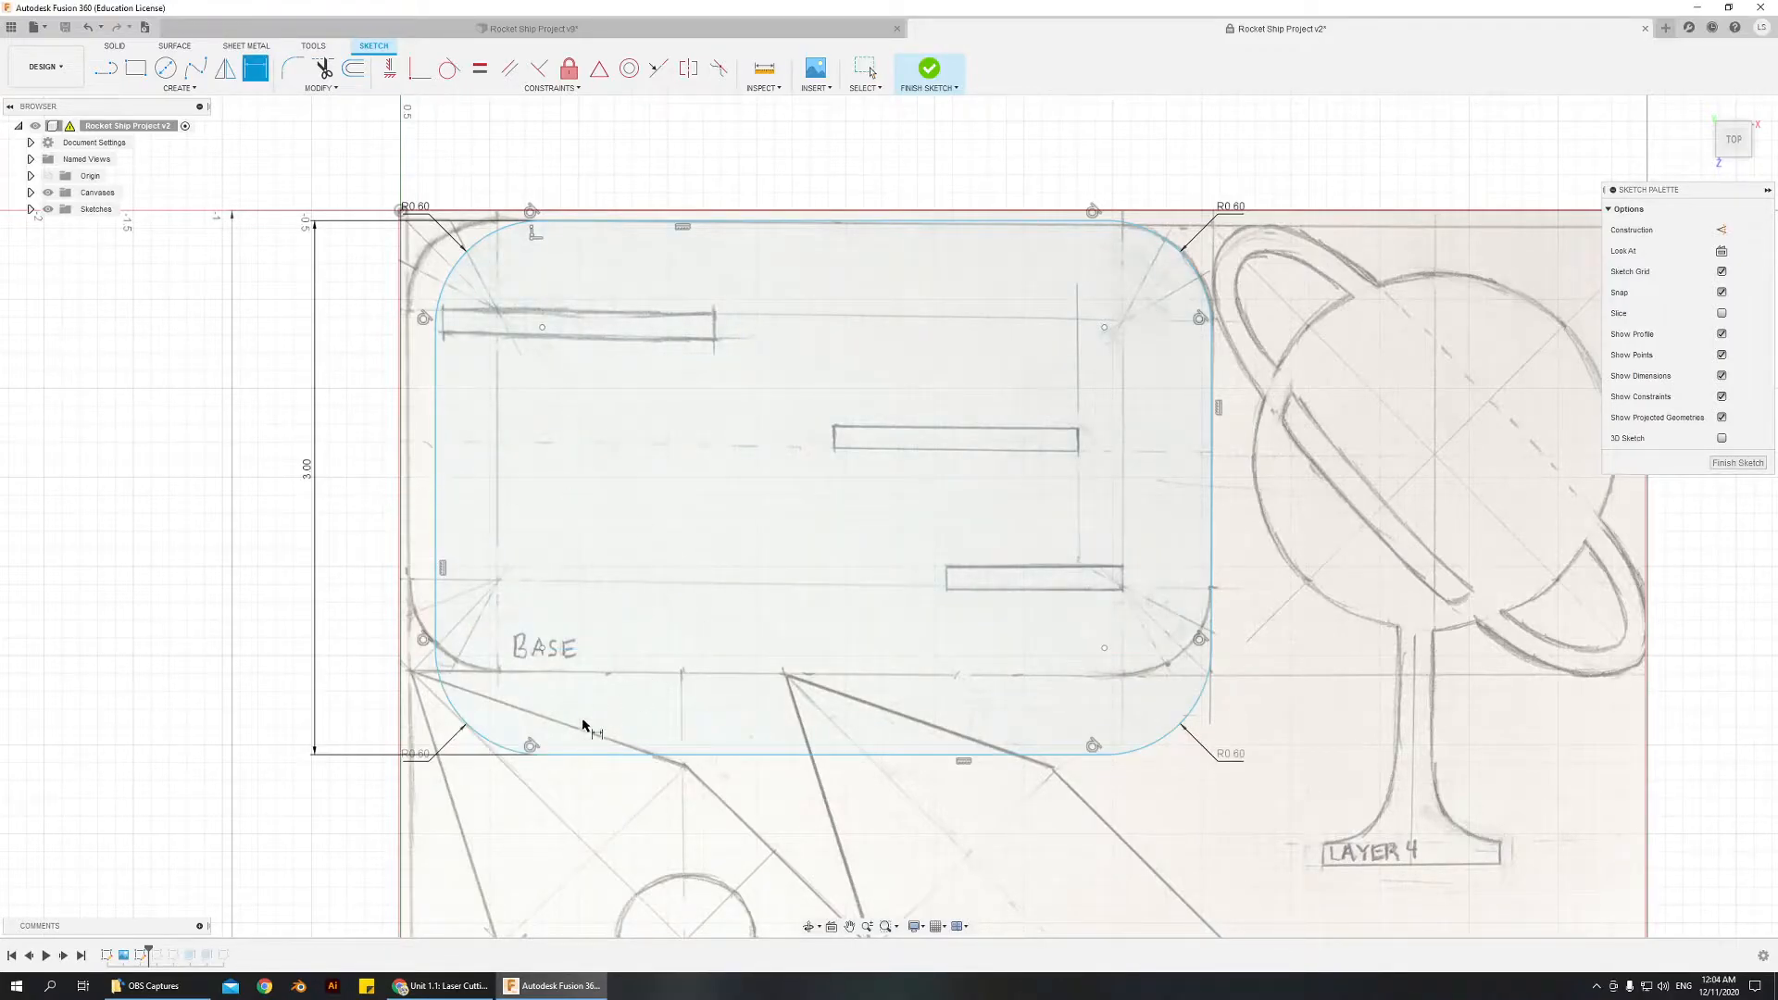
- Set the base outline's overall height to 2.75 in
{"action": "double_click", "coordinate": [309, 468]}
{"action": "type", "text": "2.75"}
{"action": "key", "text": "Return"}
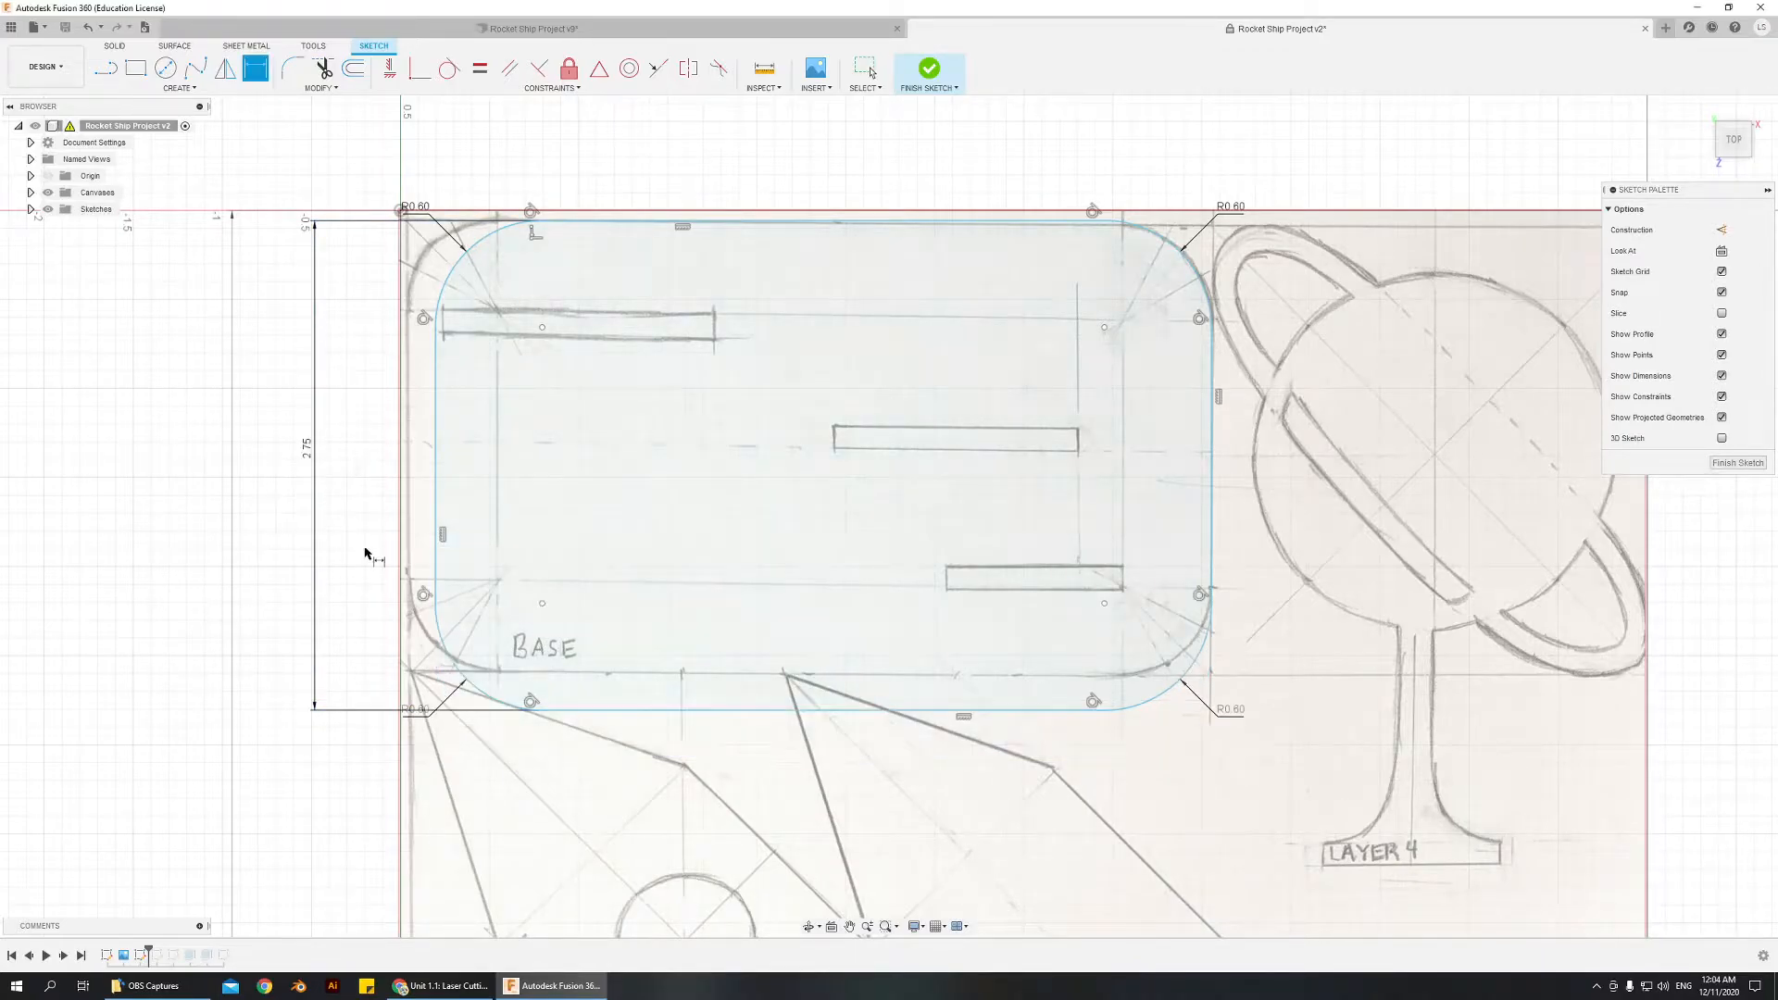
- Set the base outline's overall height to 2.5 in and place that dimension inside the shape
{"action": "double_click", "coordinate": [308, 448]}
{"action": "type", "text": "2"}
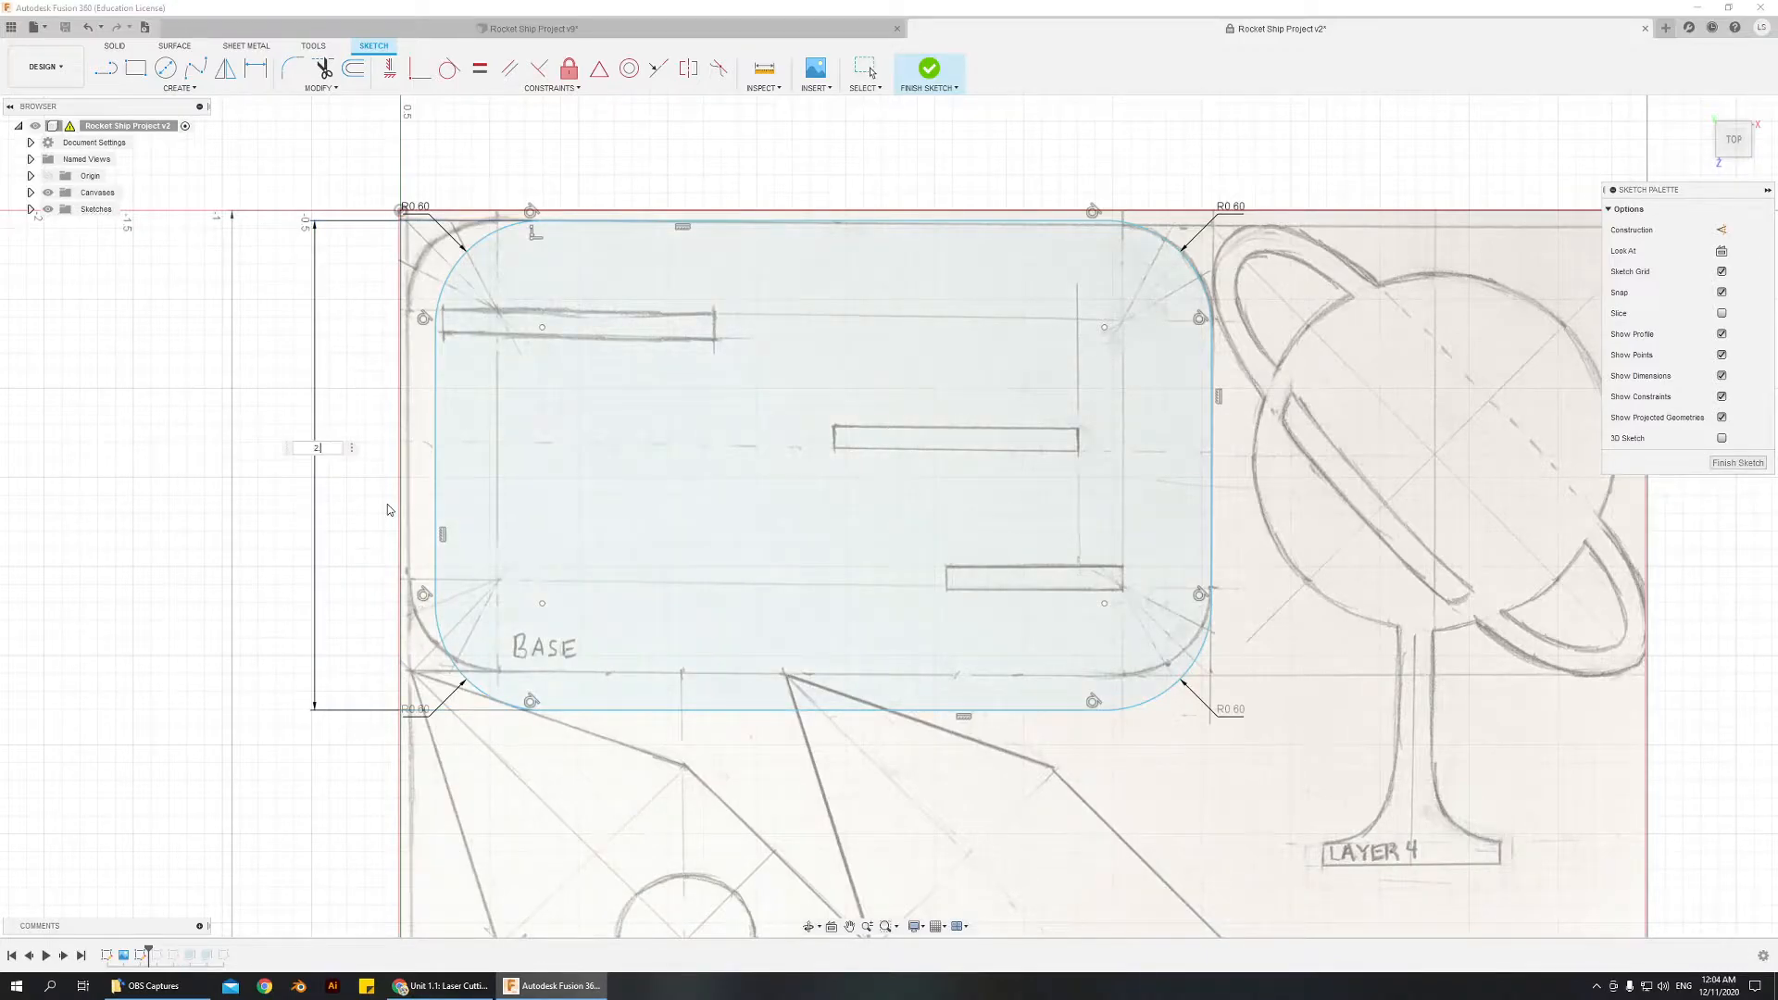
{"action": "type", "text": ".5"}
{"action": "key", "text": "Return"}
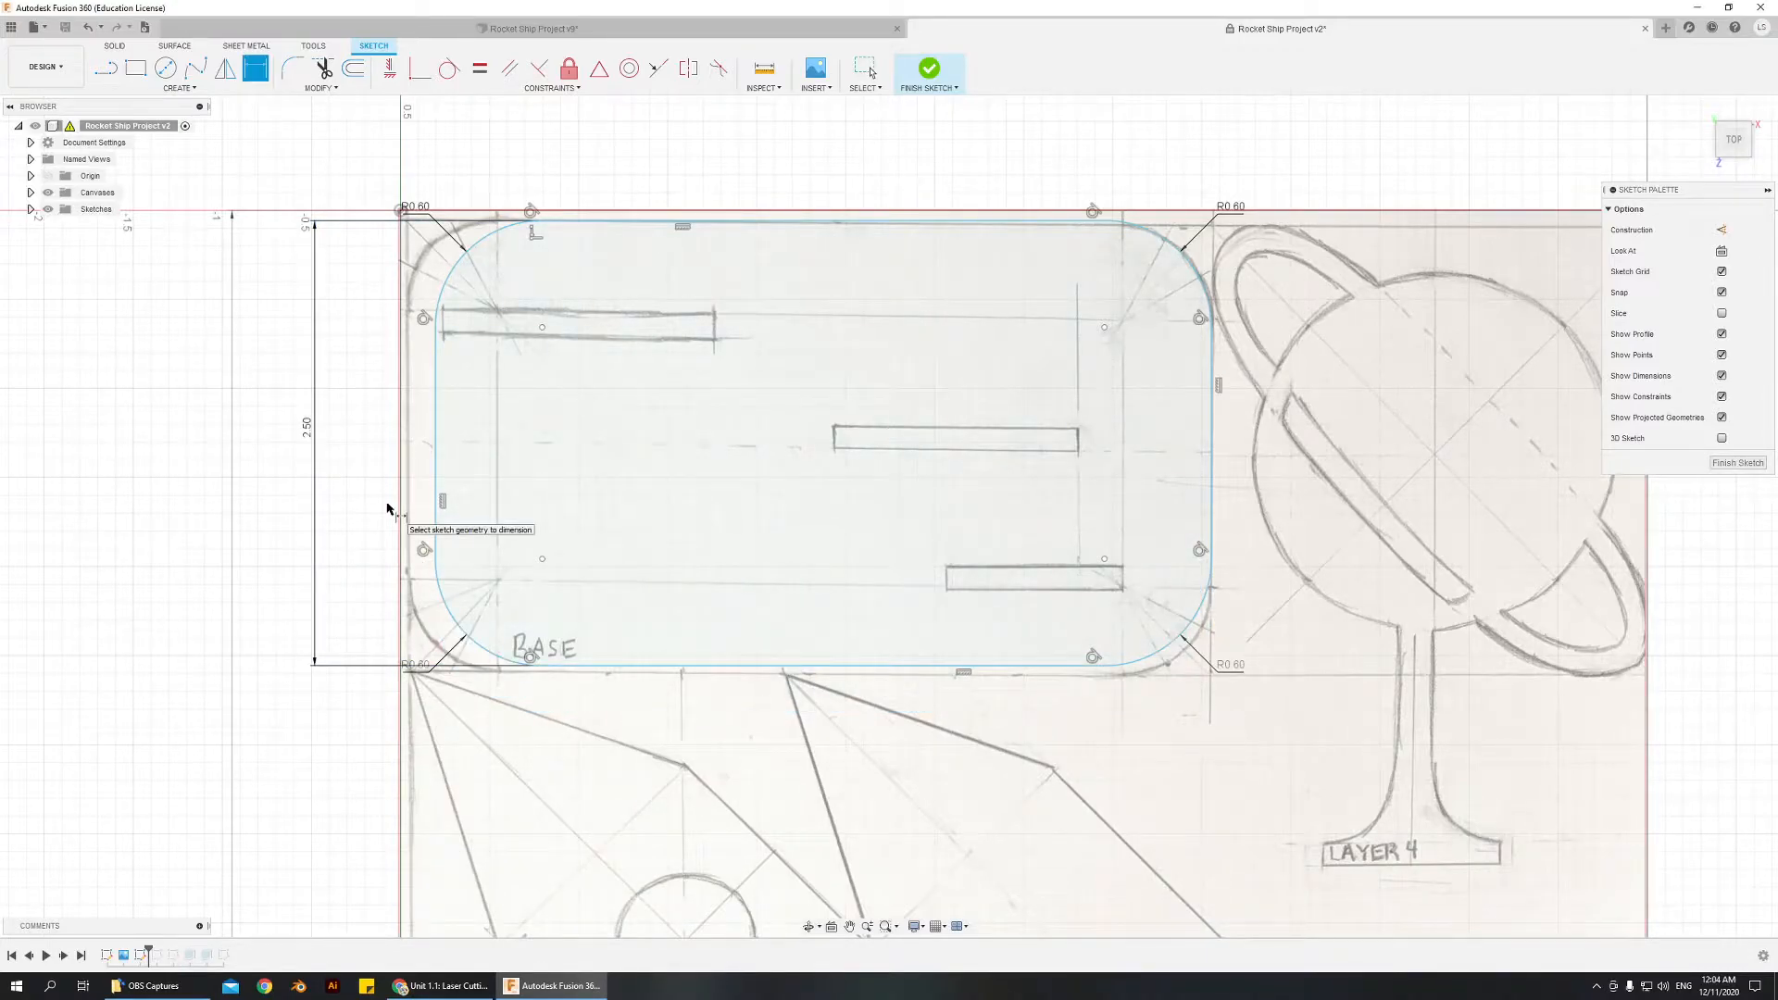
{"action": "left_click_drag", "start_coordinate": [306, 433], "coordinate": [793, 419]}
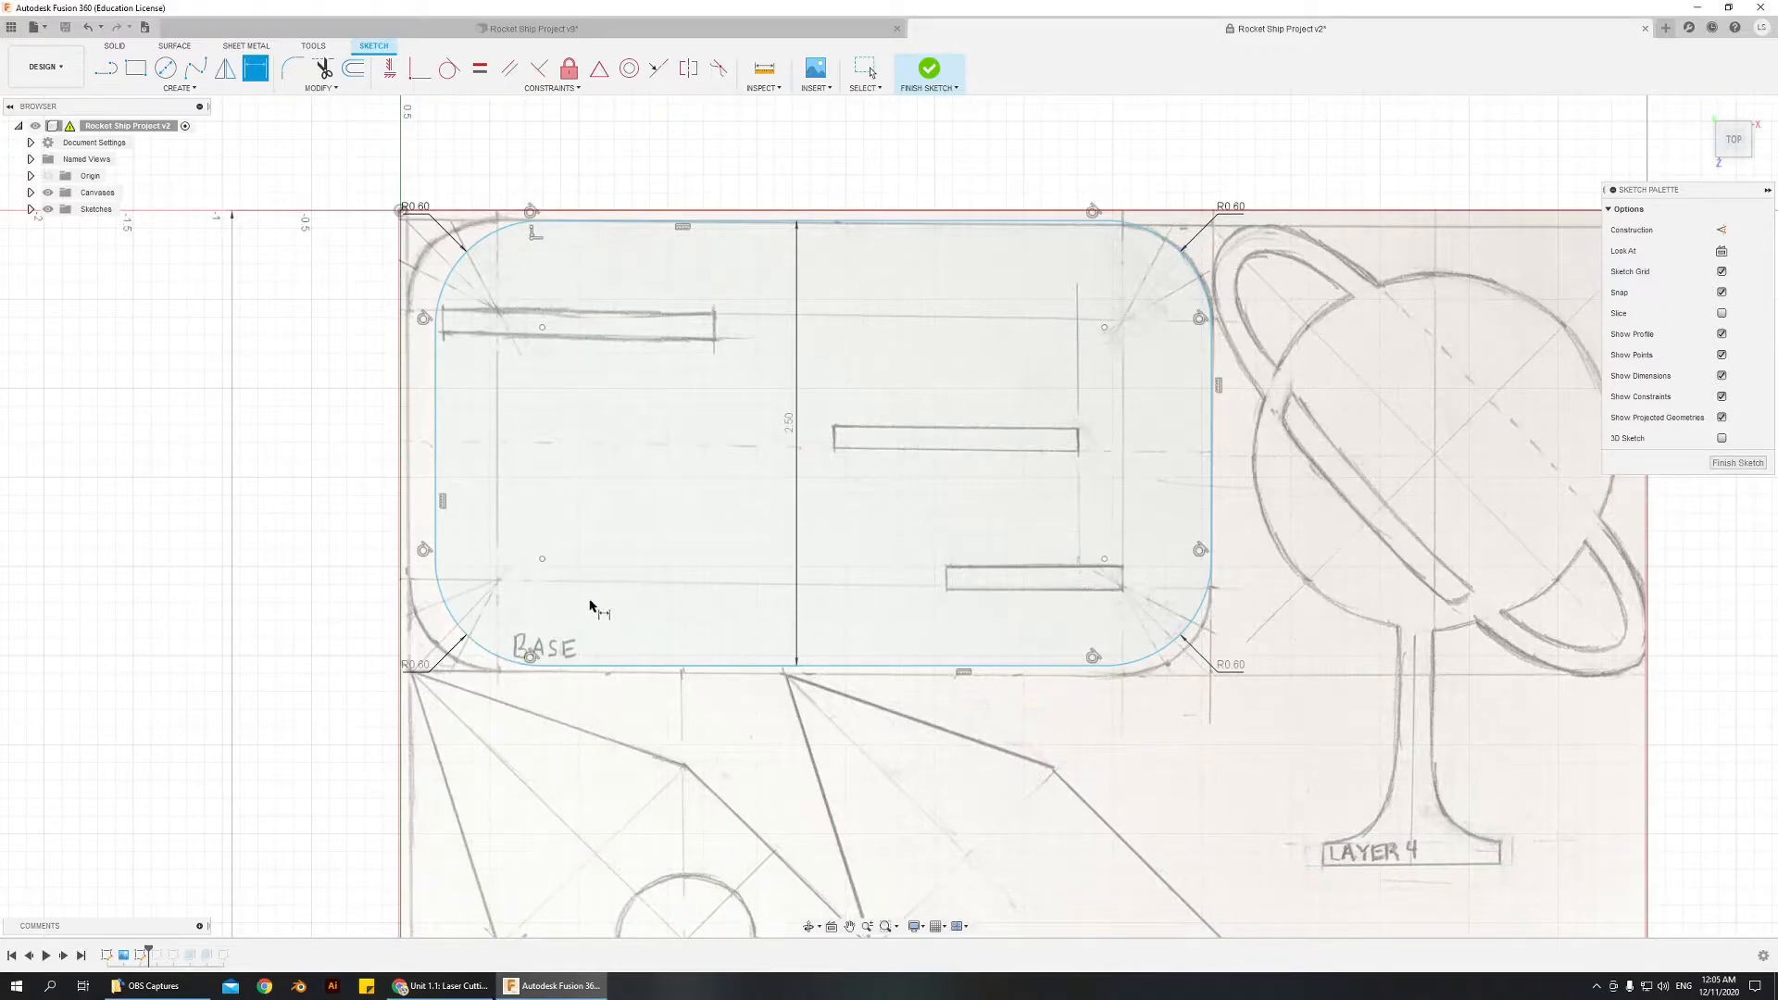
- Dimension the base outline's overall width above the shape and set it to 4.50 in
{"action": "left_click", "coordinate": [435, 327]}
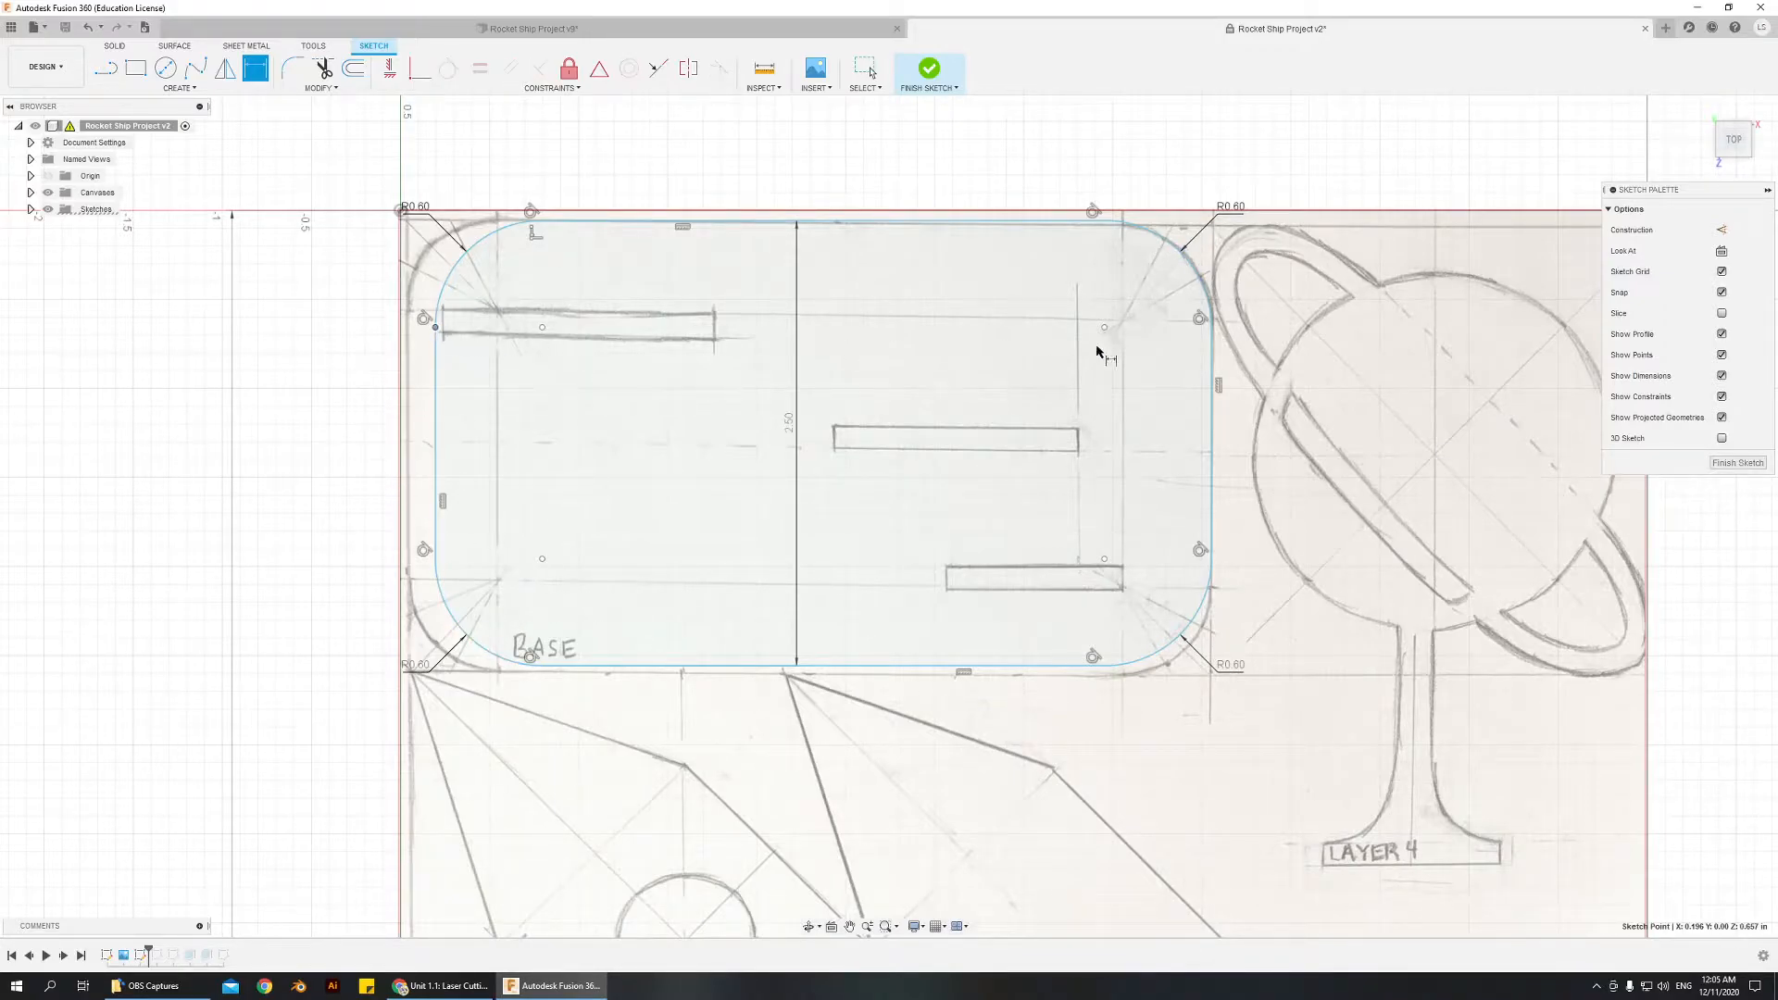
{"action": "left_click", "coordinate": [1212, 327]}
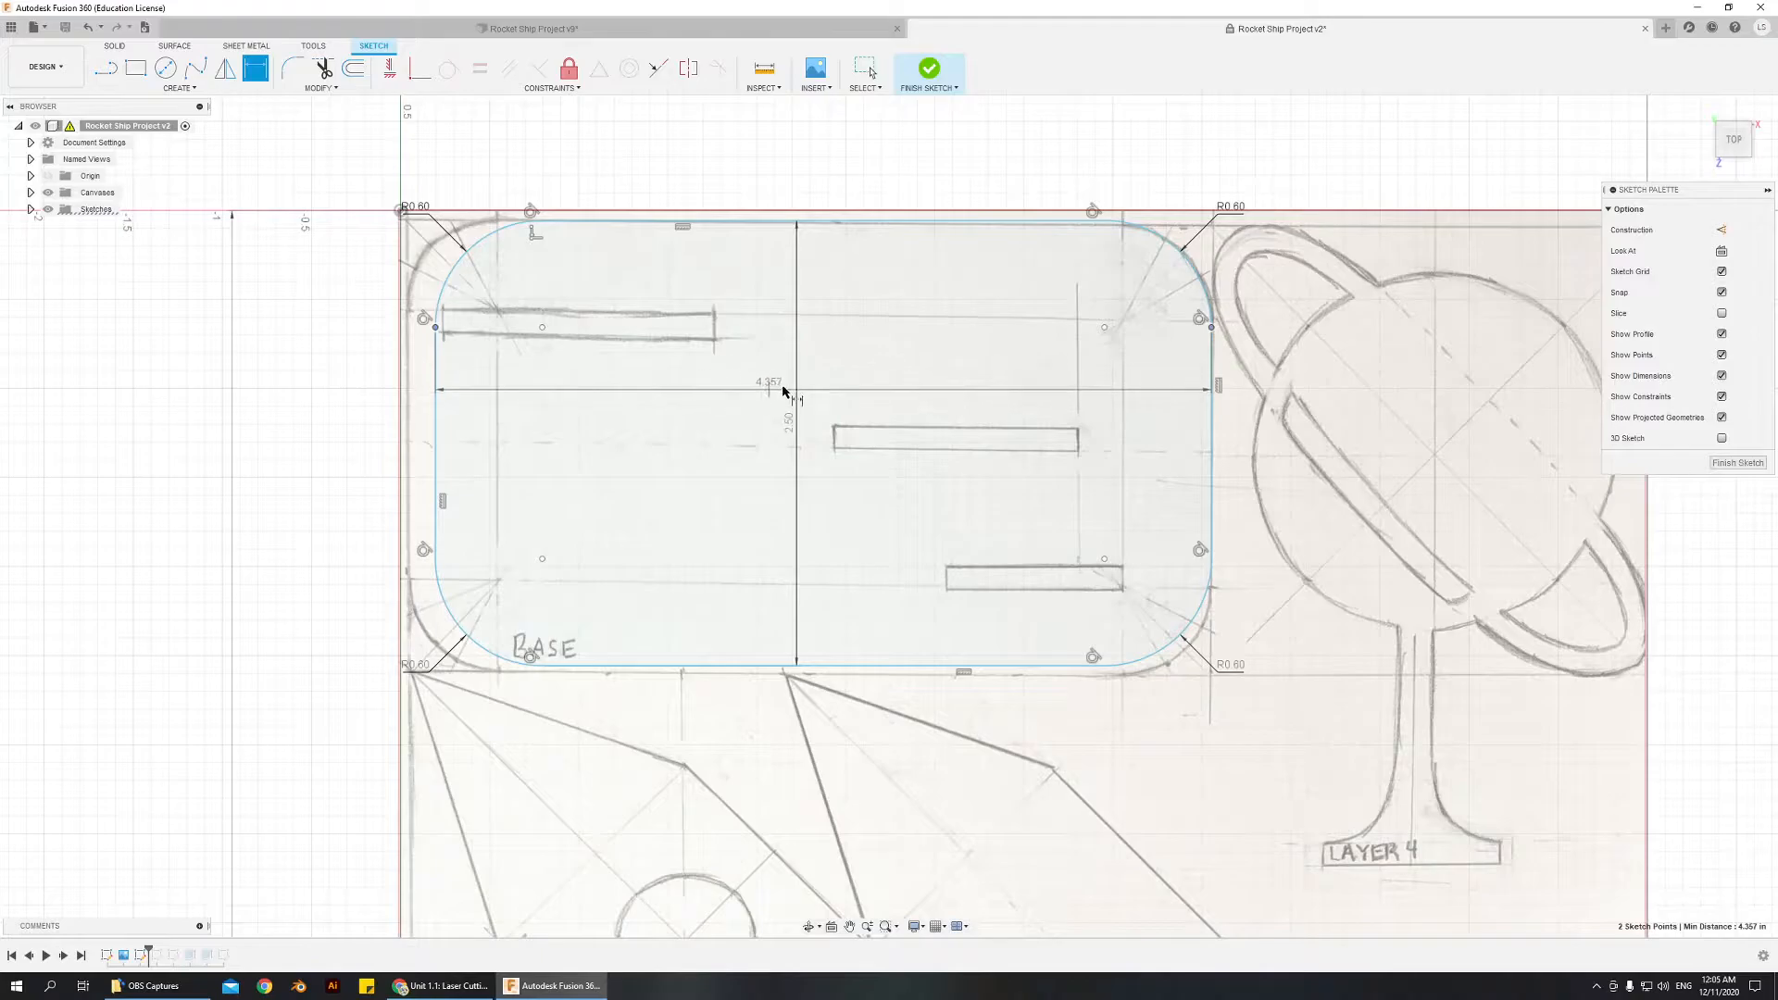
{"action": "left_click", "coordinate": [802, 163]}
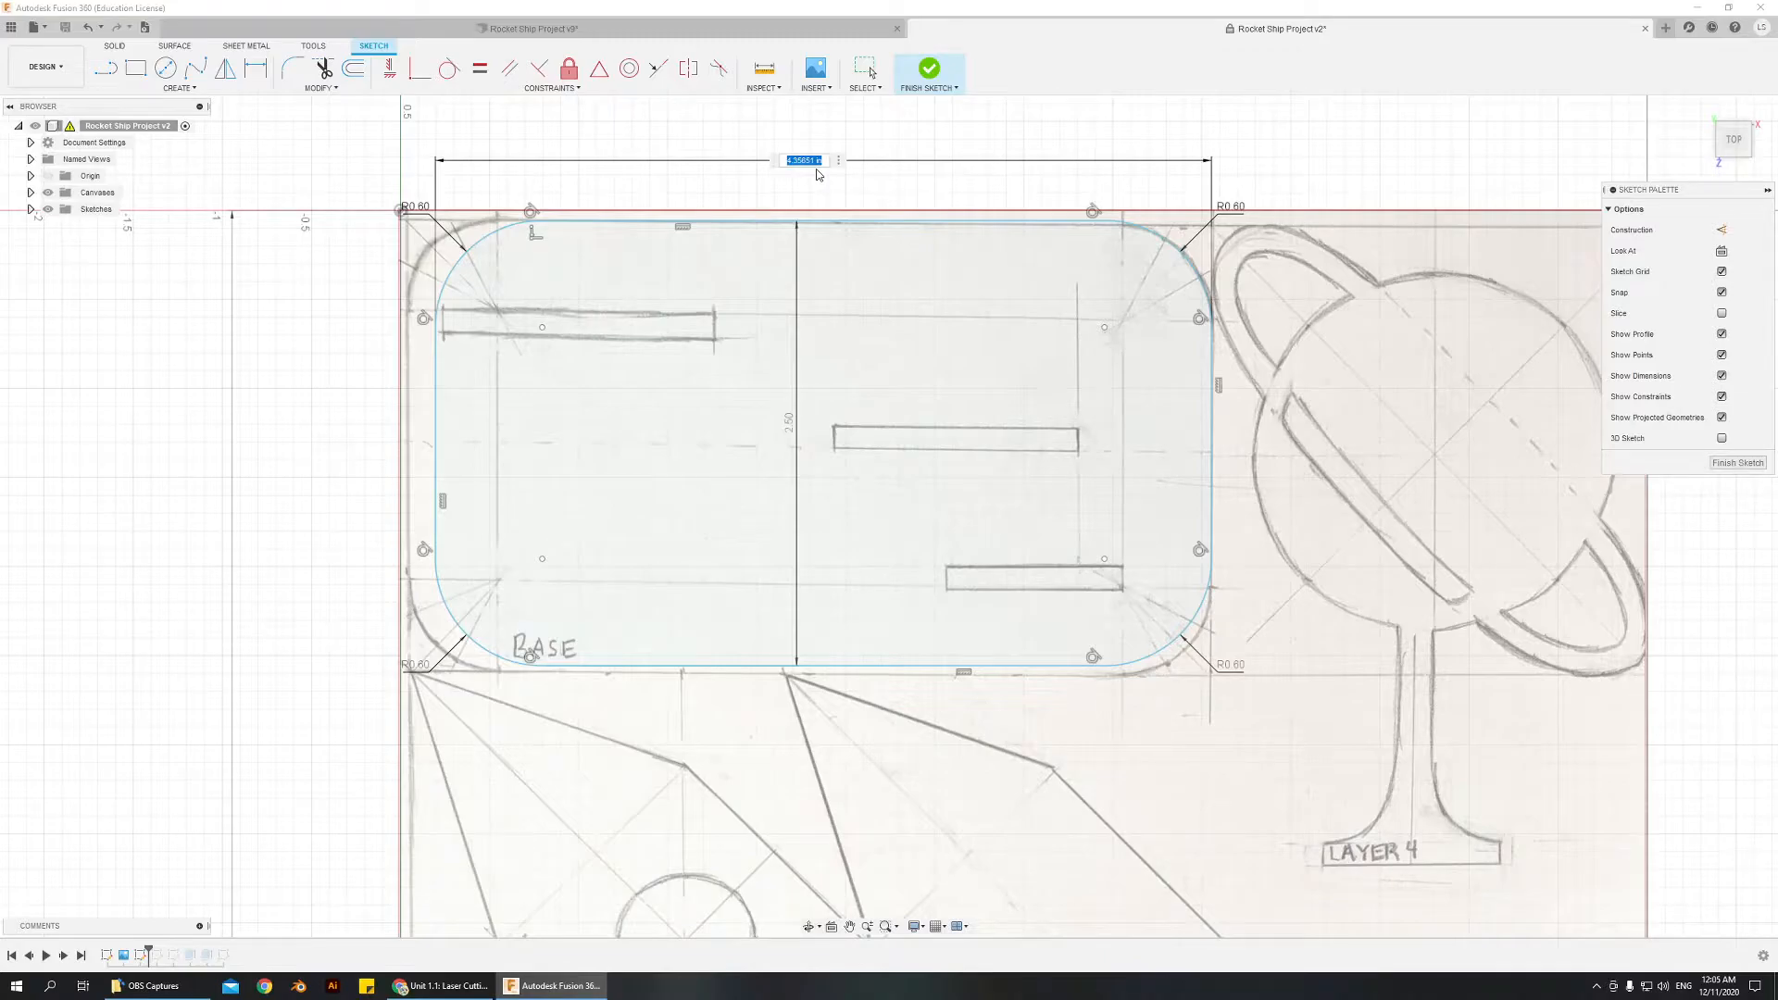
{"action": "key", "text": "Return"}
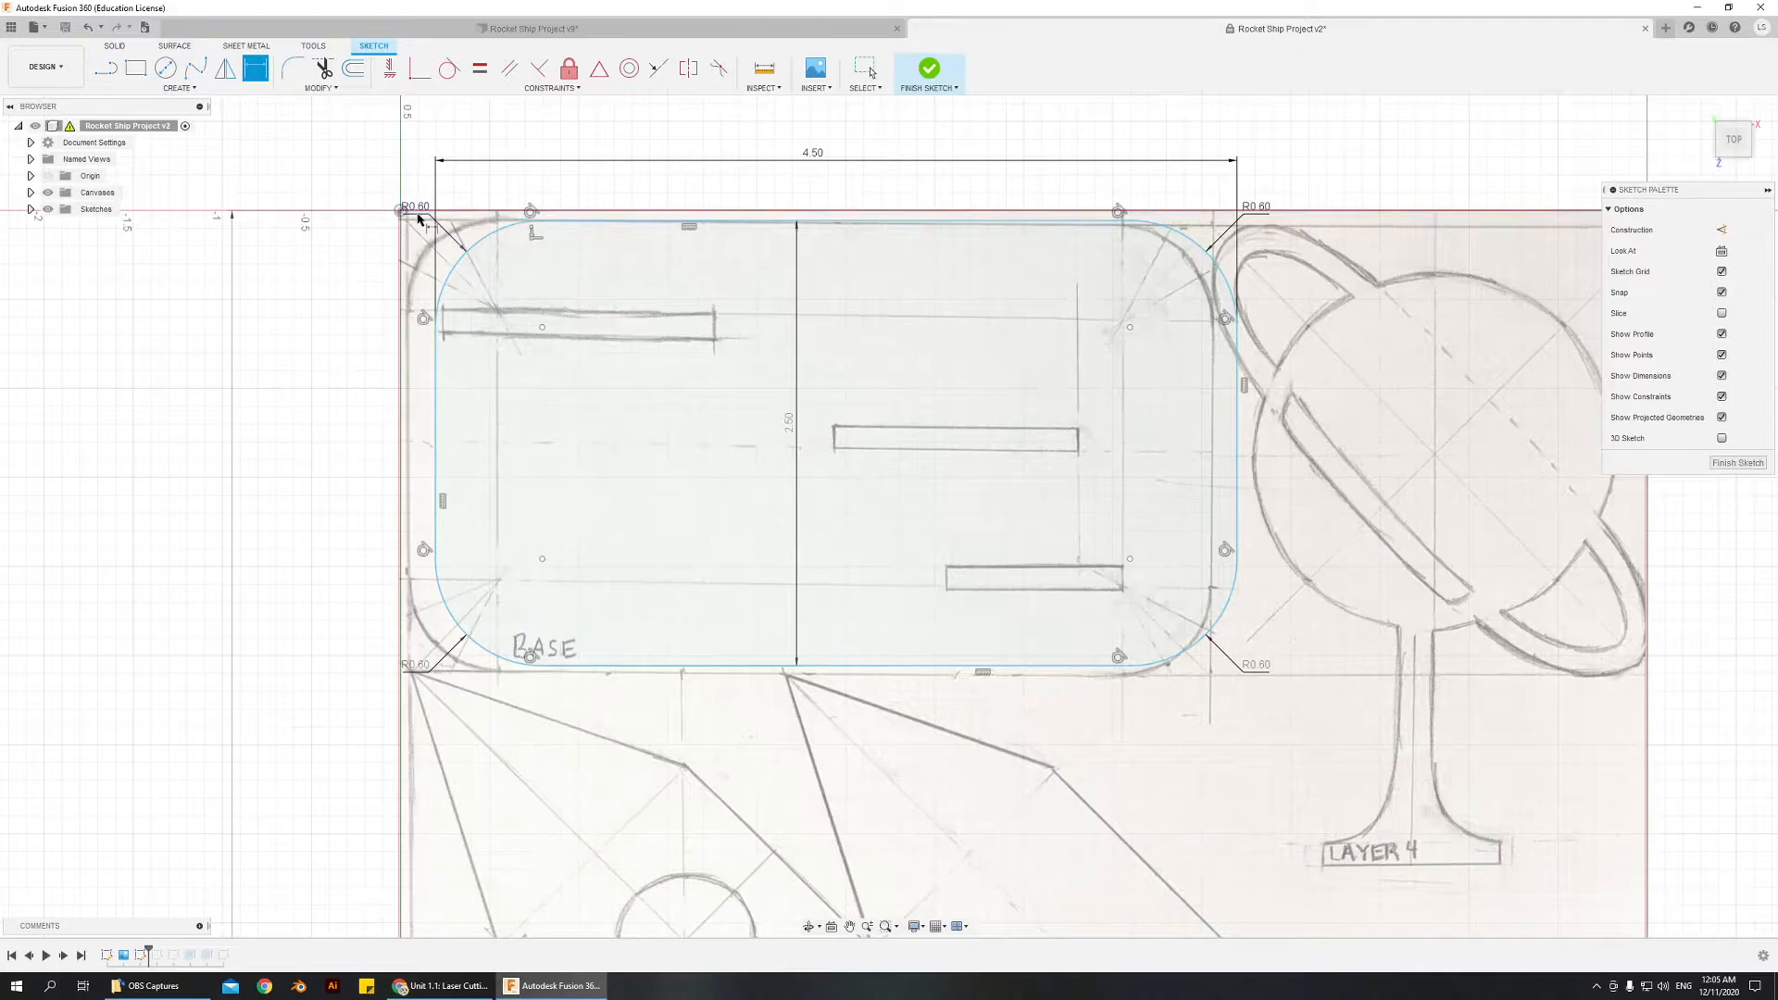
{"action": "key", "text": "Escape"}
- Shift the whole base outline with its dimensions to the left so its sides line up with the drawn base on the canvas
{"action": "left_click_drag", "start_coordinate": [375, 125], "coordinate": [1339, 746]}
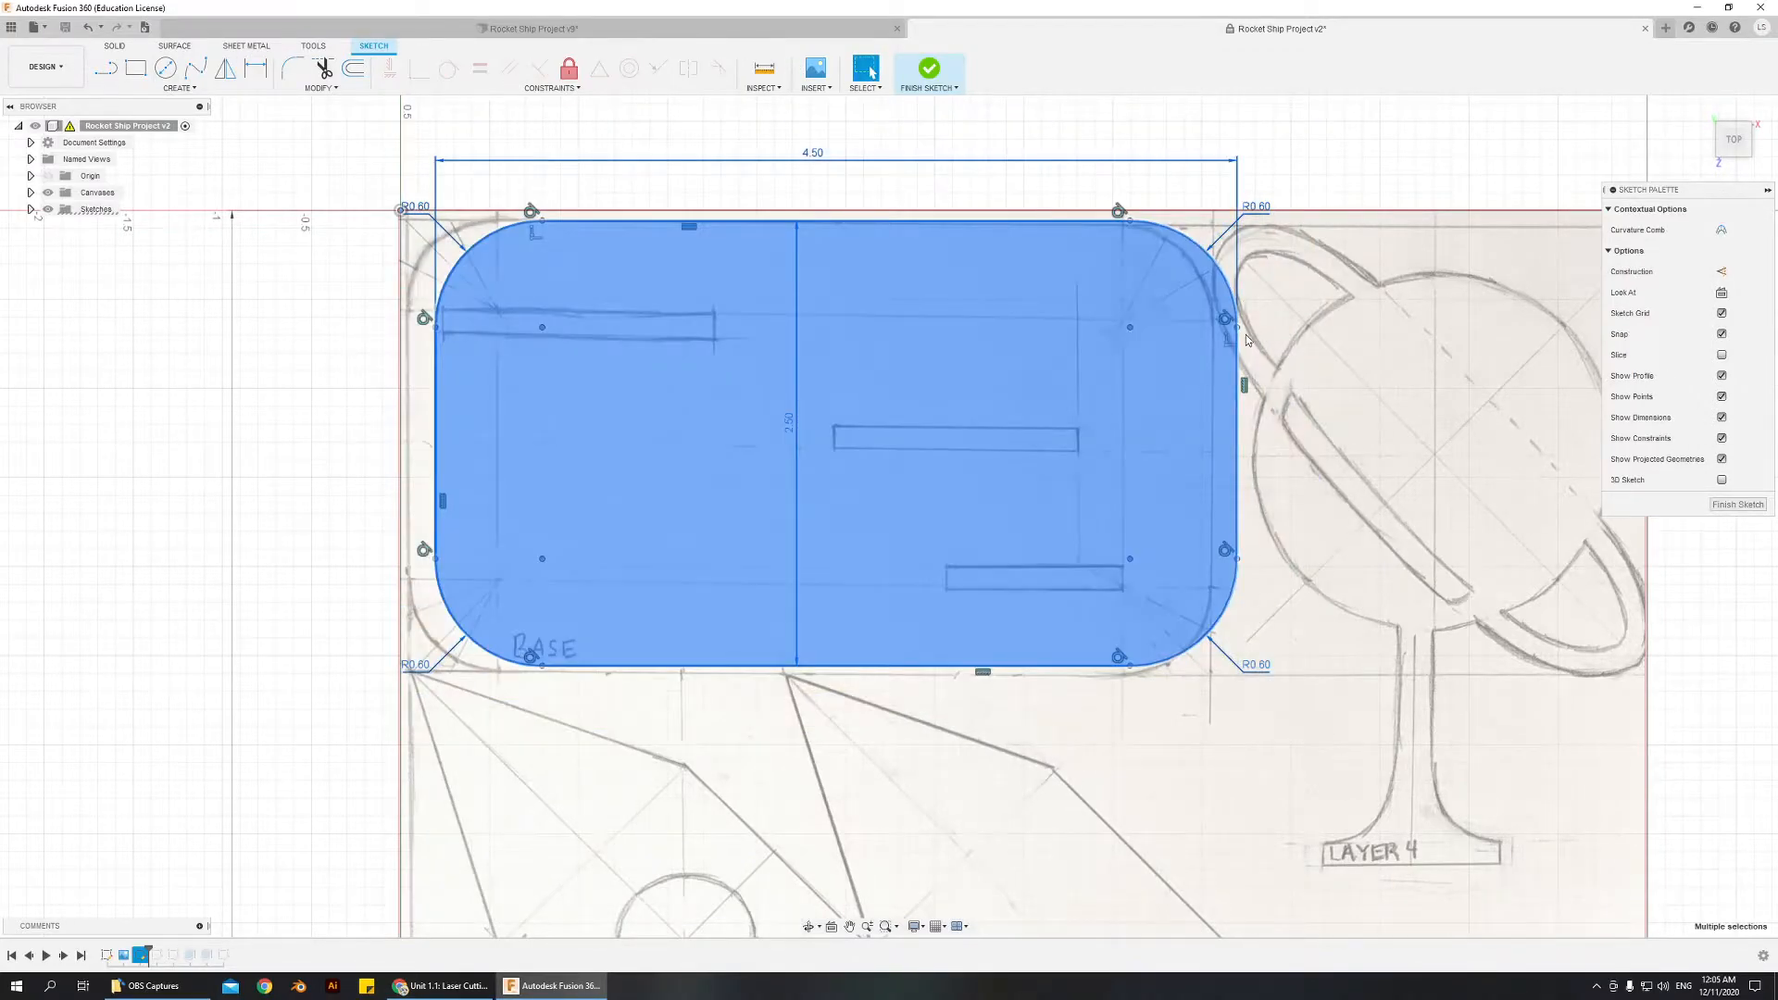
{"action": "mouse_move", "coordinate": [1239, 331]}
{"action": "left_mouse_down"}
{"action": "mouse_move", "coordinate": [1209, 344]}
{"action": "mouse_move", "coordinate": [1209, 328]}
{"action": "left_mouse_up"}
{"action": "key", "text": "Escape"}
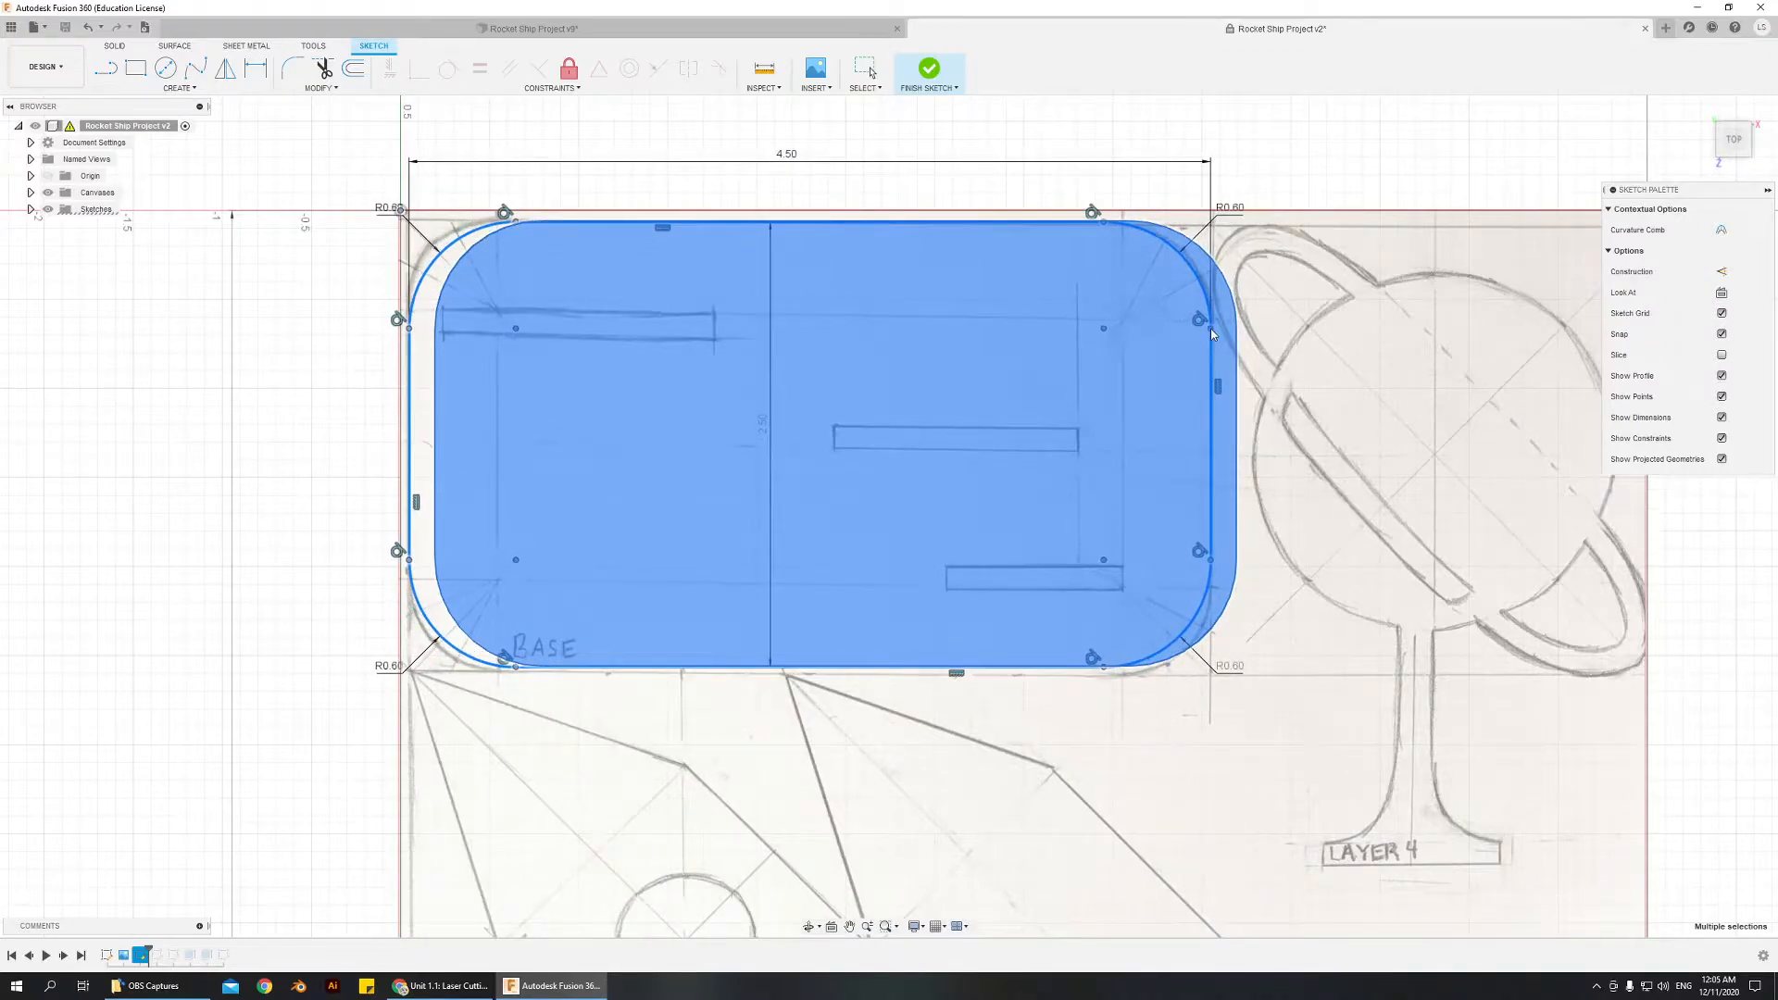
{"action": "left_click", "coordinate": [242, 401]}
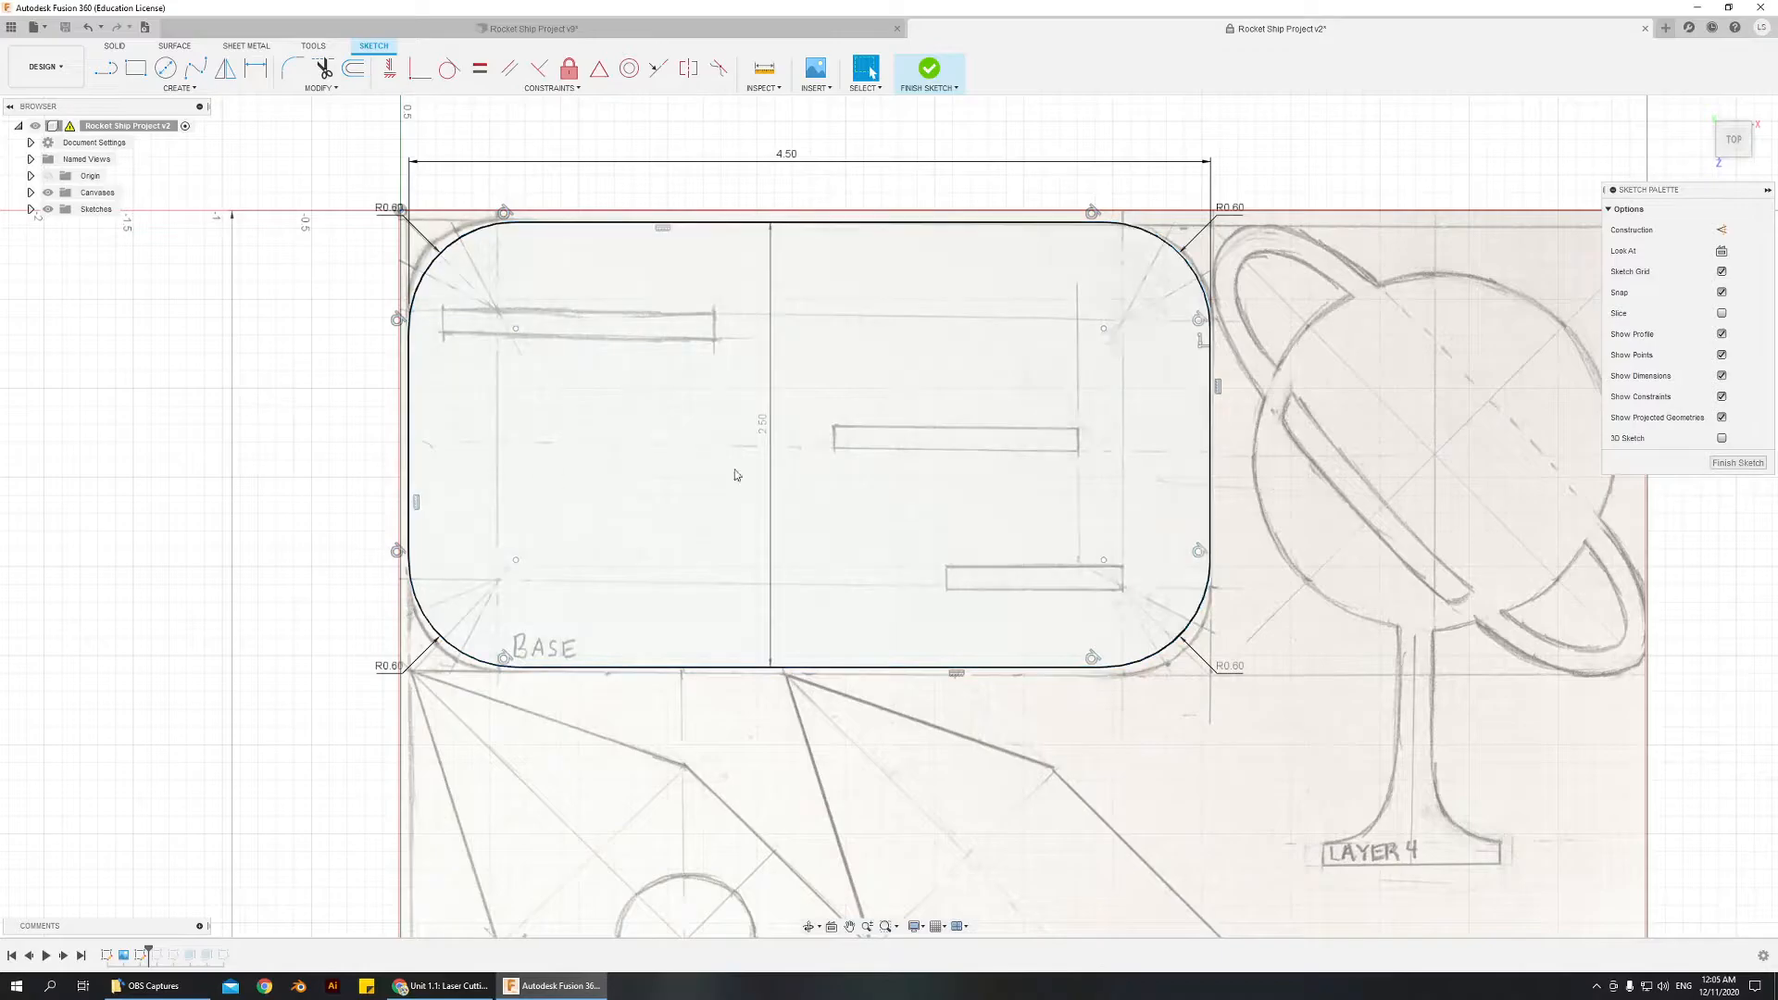
- Sketch a horizontal rectangle about 0.16 in tall over the middle slot drawn in the base
{"action": "scroll", "coordinate": [1114, 534], "scroll_direction": "down", "scroll_amount": 5}
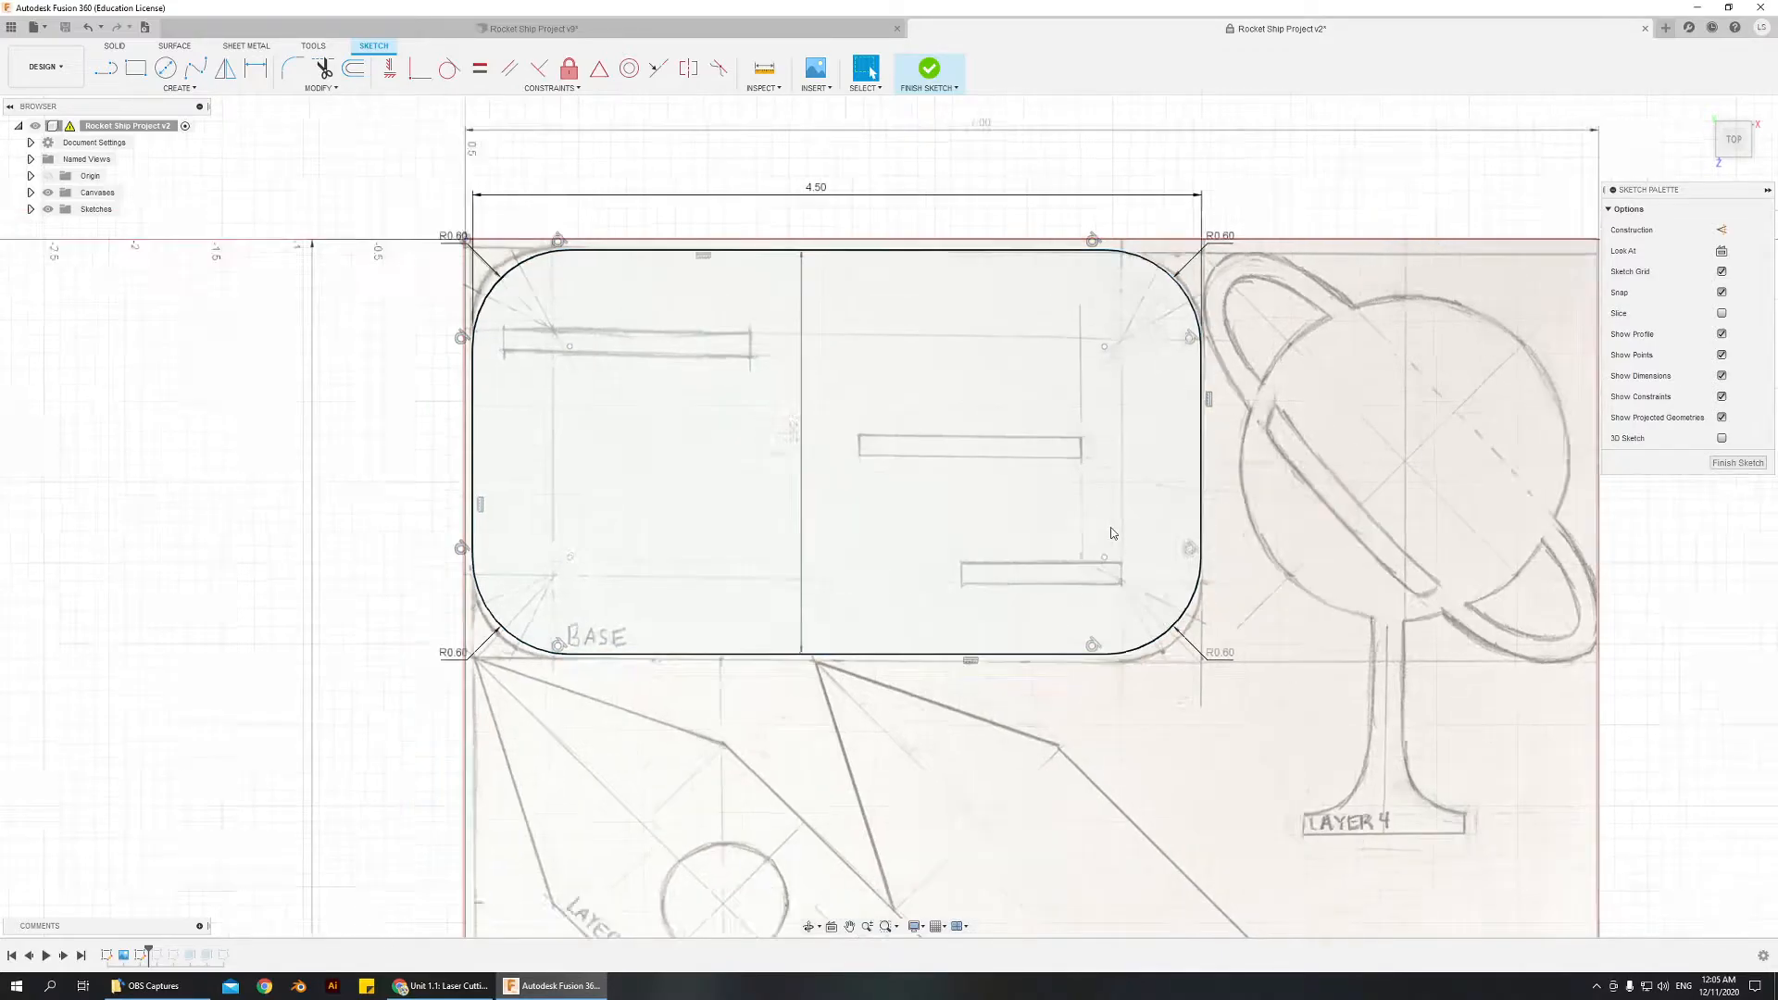
{"action": "scroll", "coordinate": [907, 397], "scroll_direction": "up", "scroll_amount": 5}
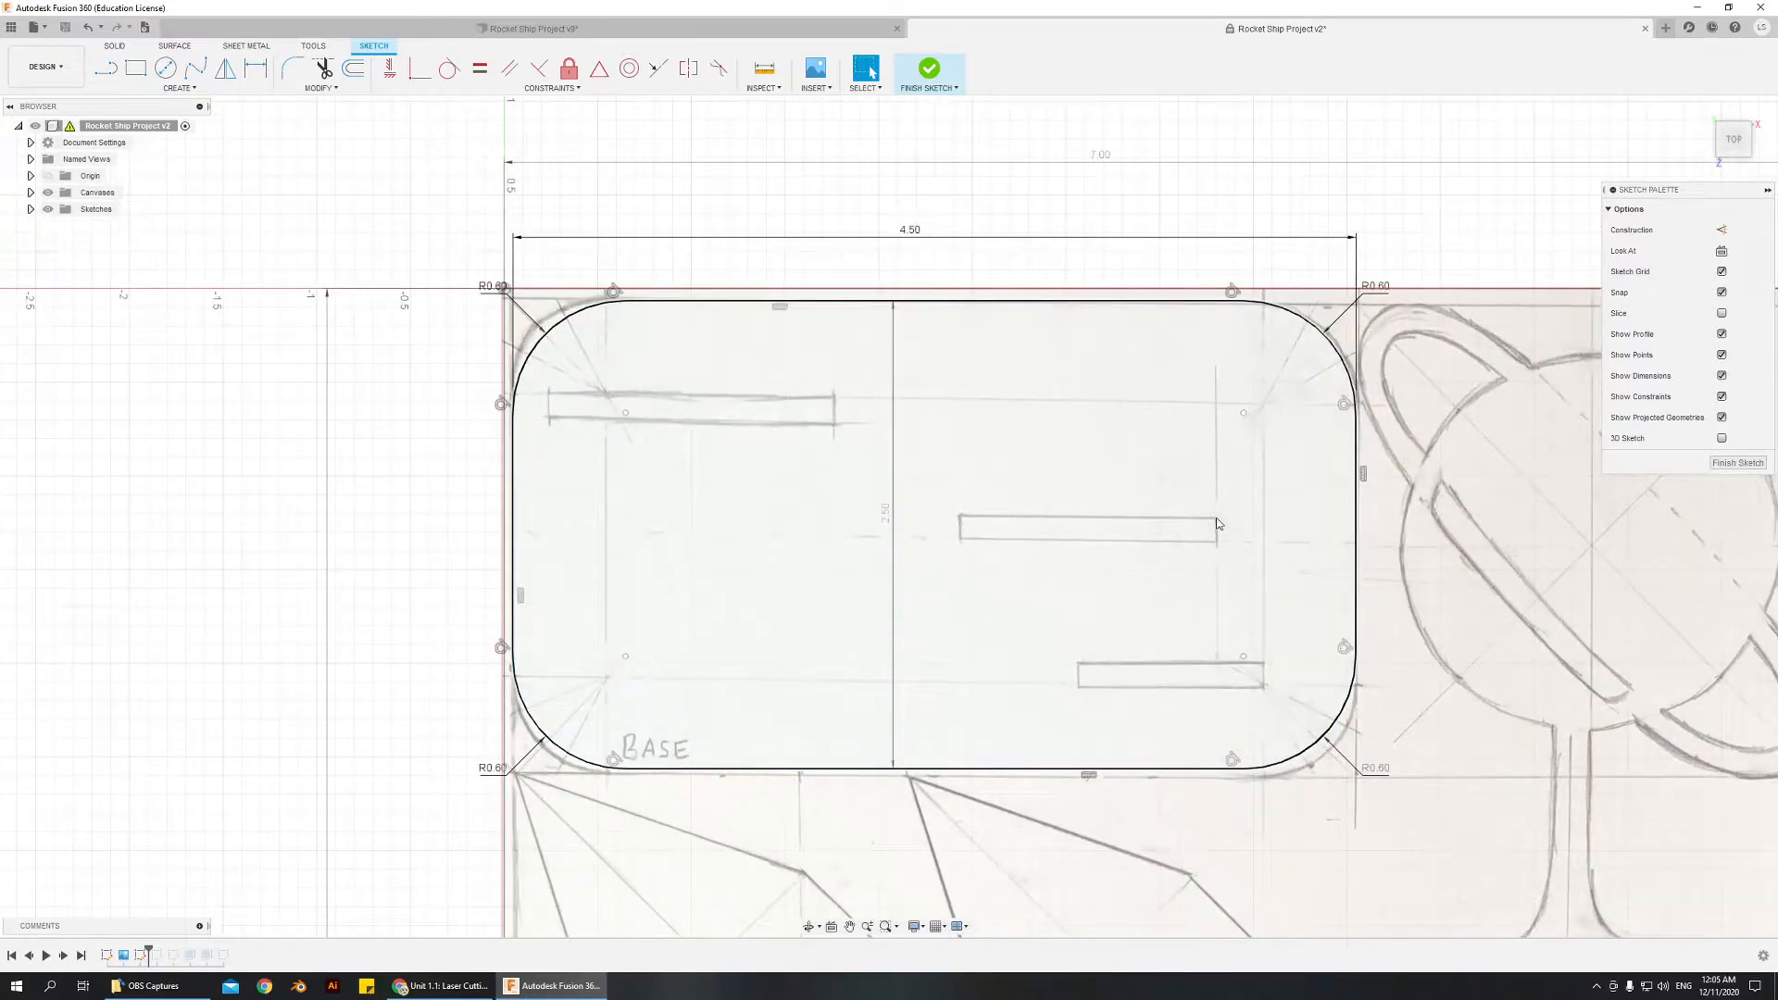
{"action": "left_click", "coordinate": [136, 67]}
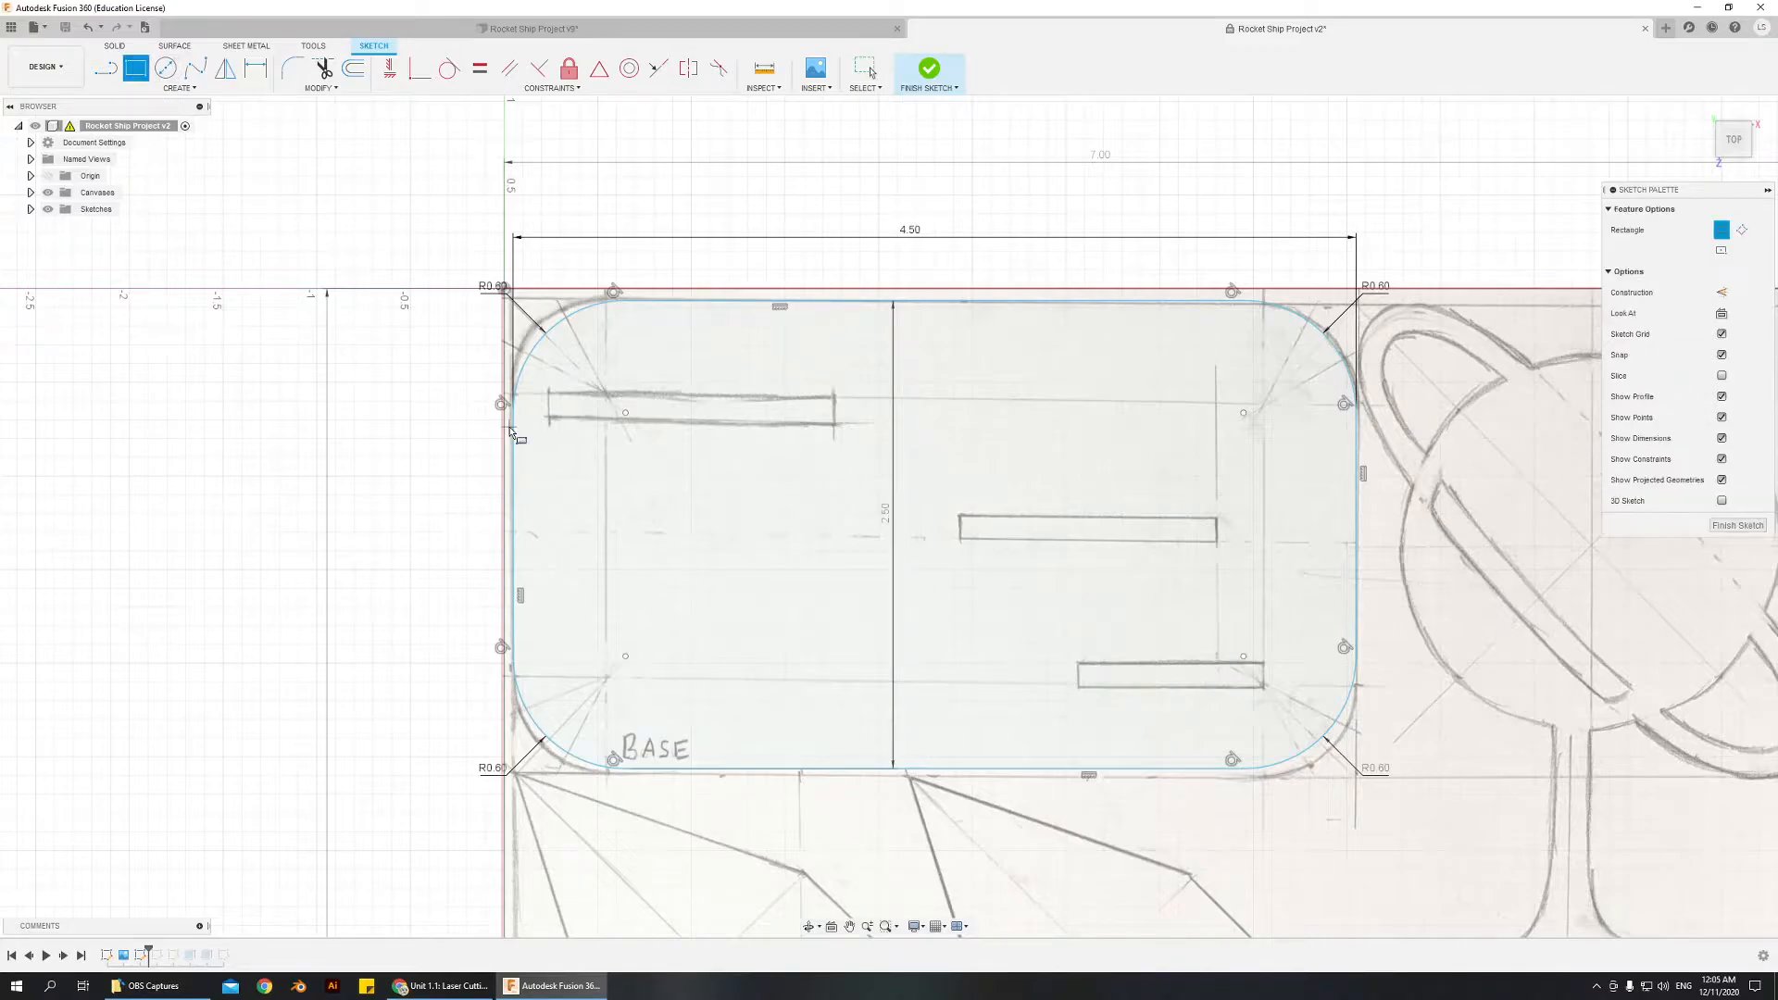
{"action": "left_click", "coordinate": [954, 514]}
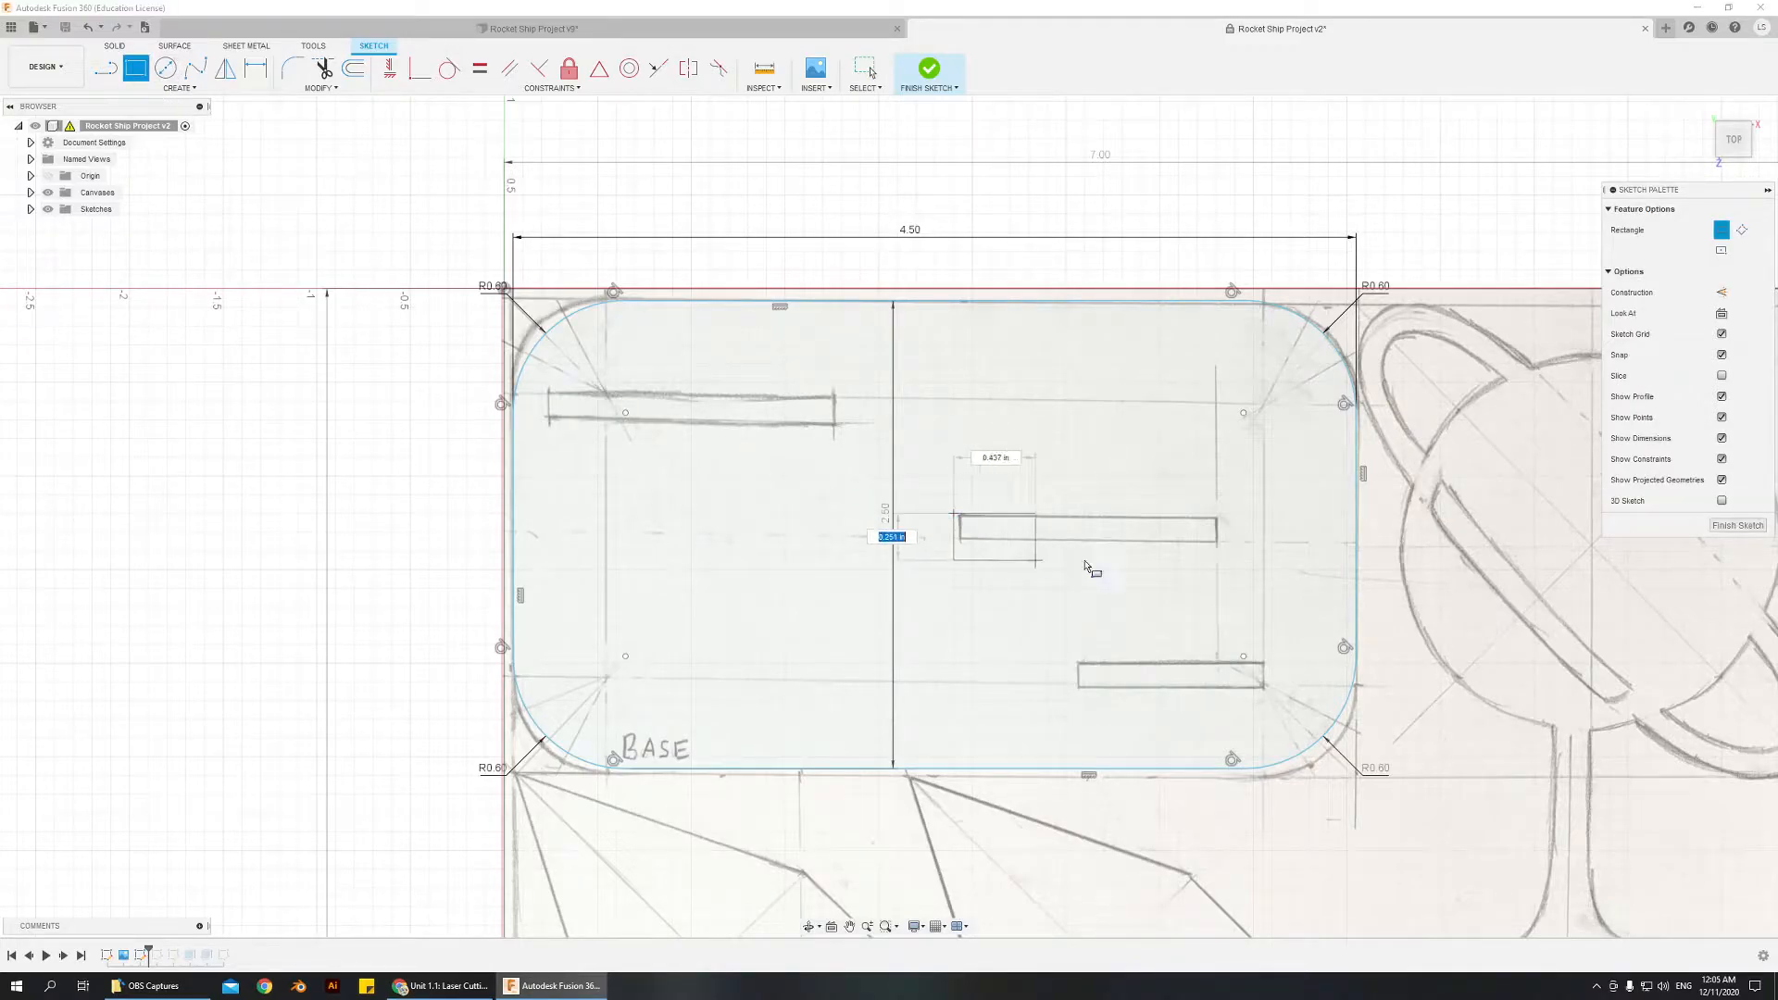
{"action": "left_click", "coordinate": [1219, 544]}
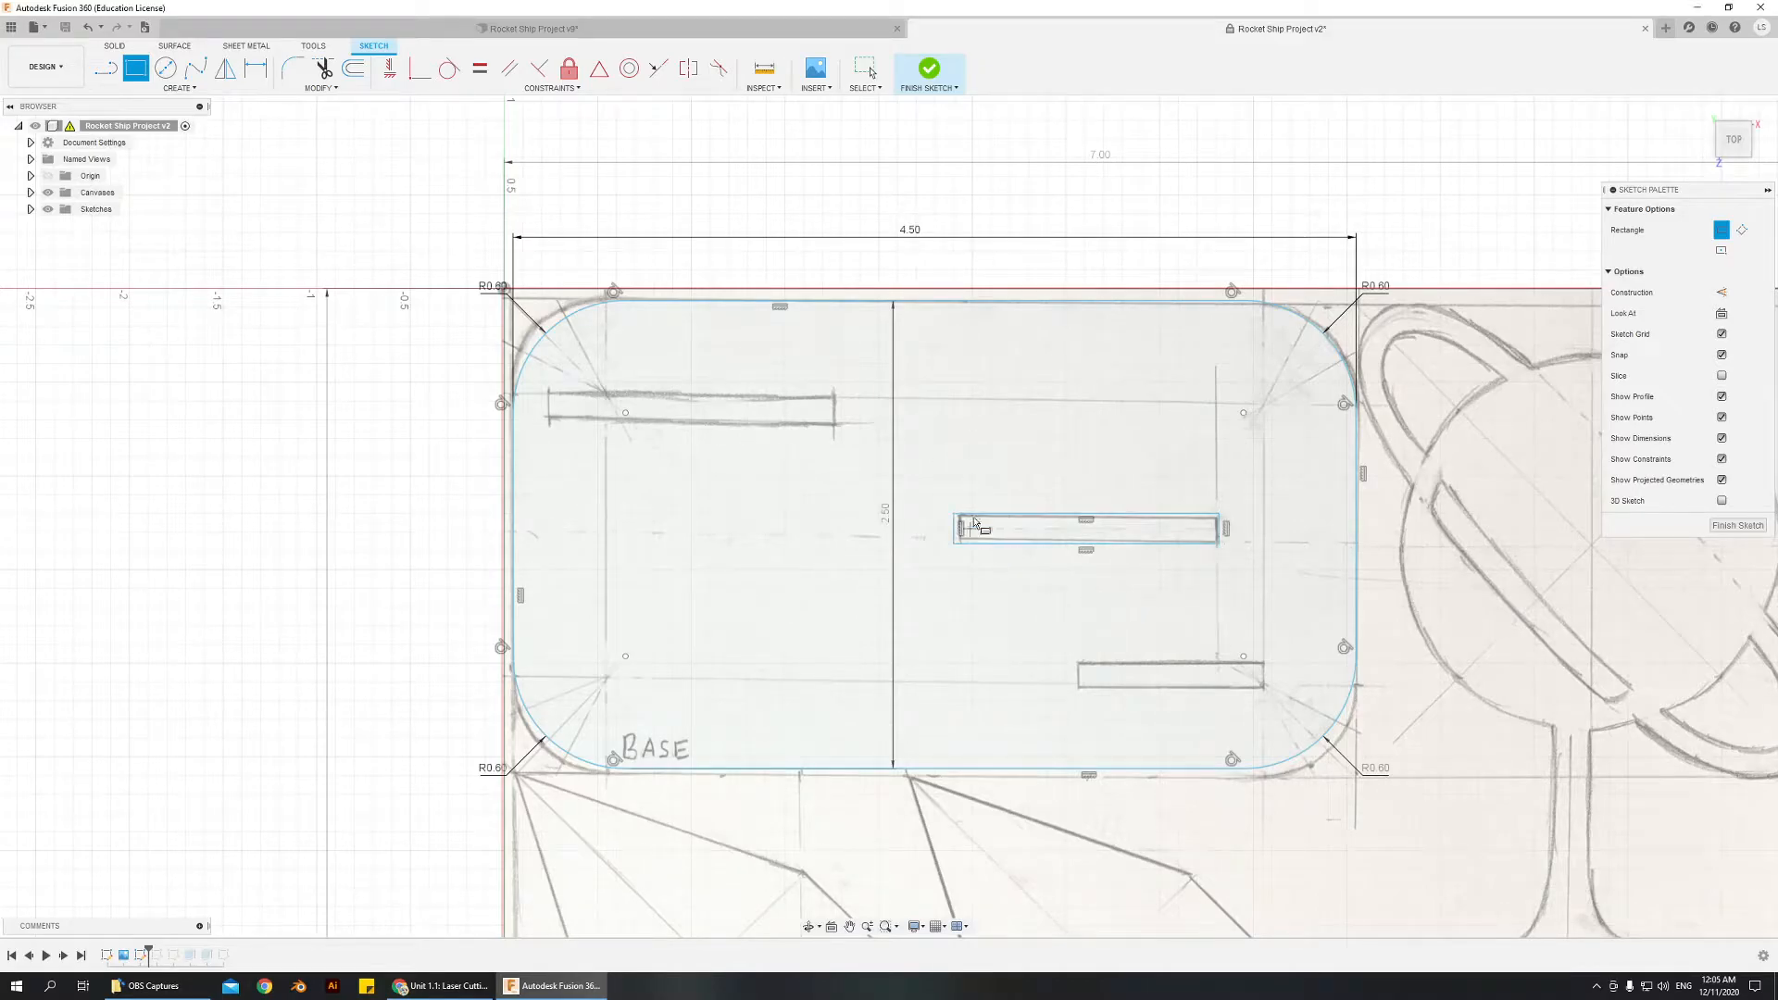
- Dimension the middle slot rectangle with a height of 0.125 in and a length of 1.5 in
{"action": "left_click", "coordinate": [256, 68]}
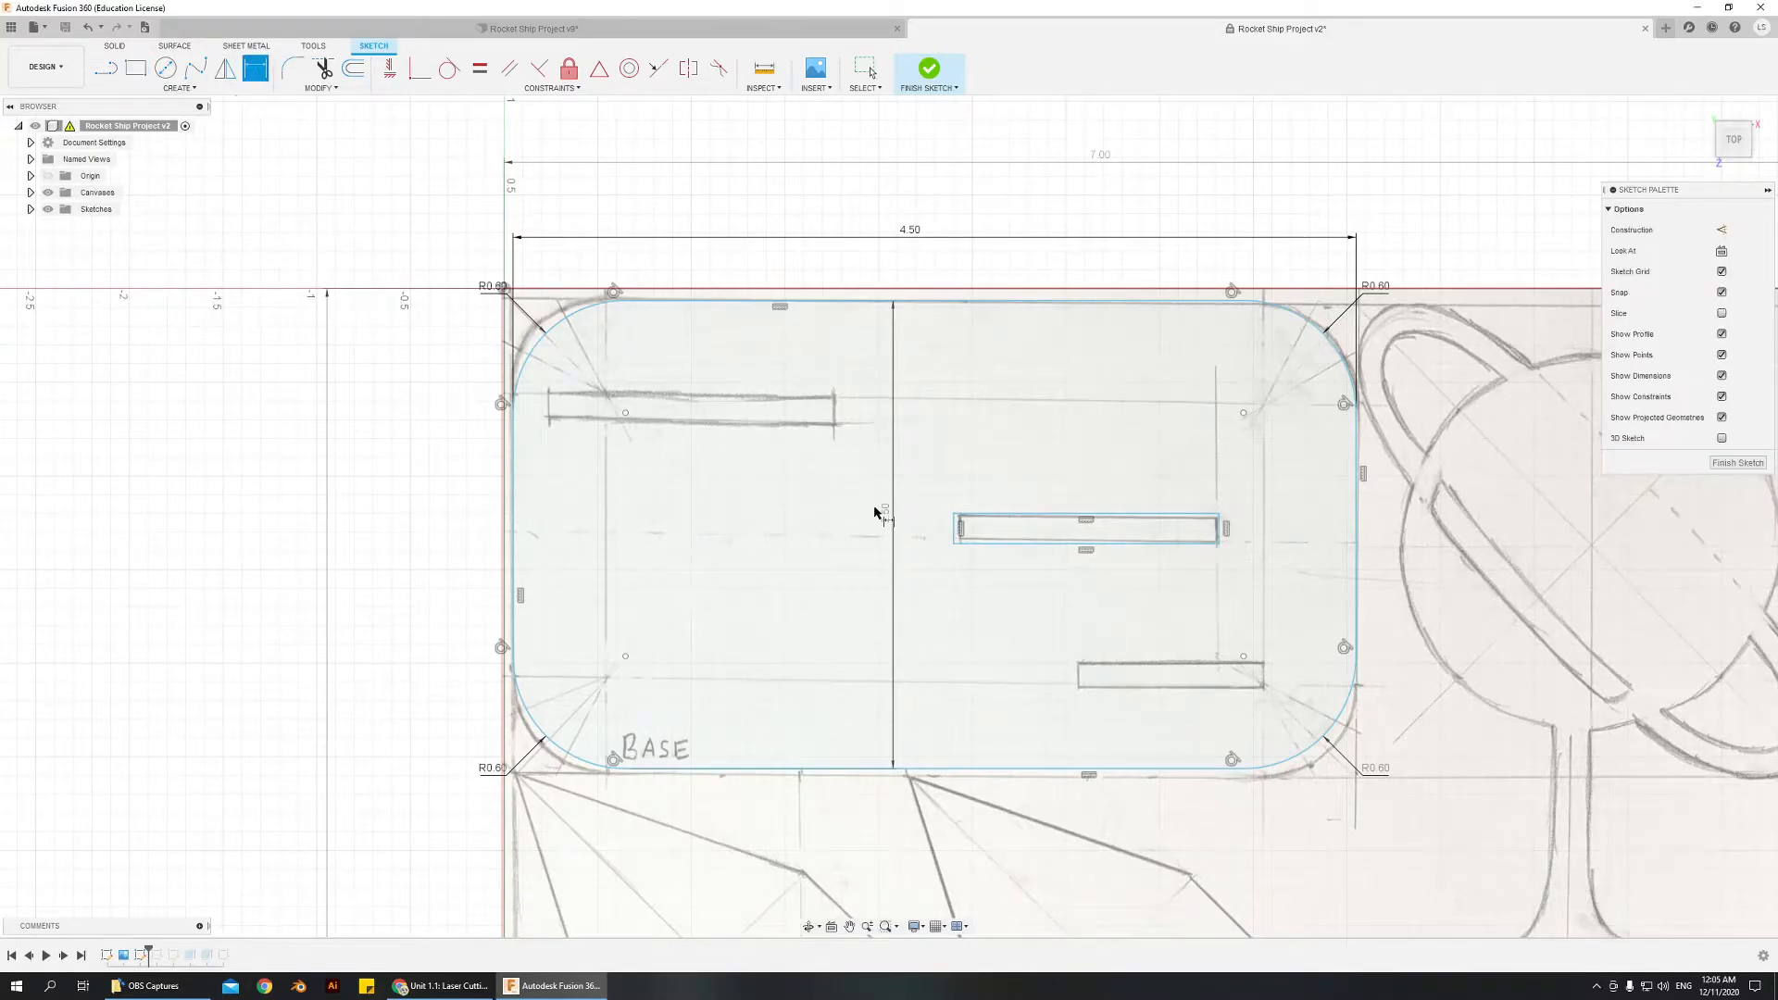
{"action": "left_click", "coordinate": [957, 530]}
{"action": "left_click", "coordinate": [931, 529]}
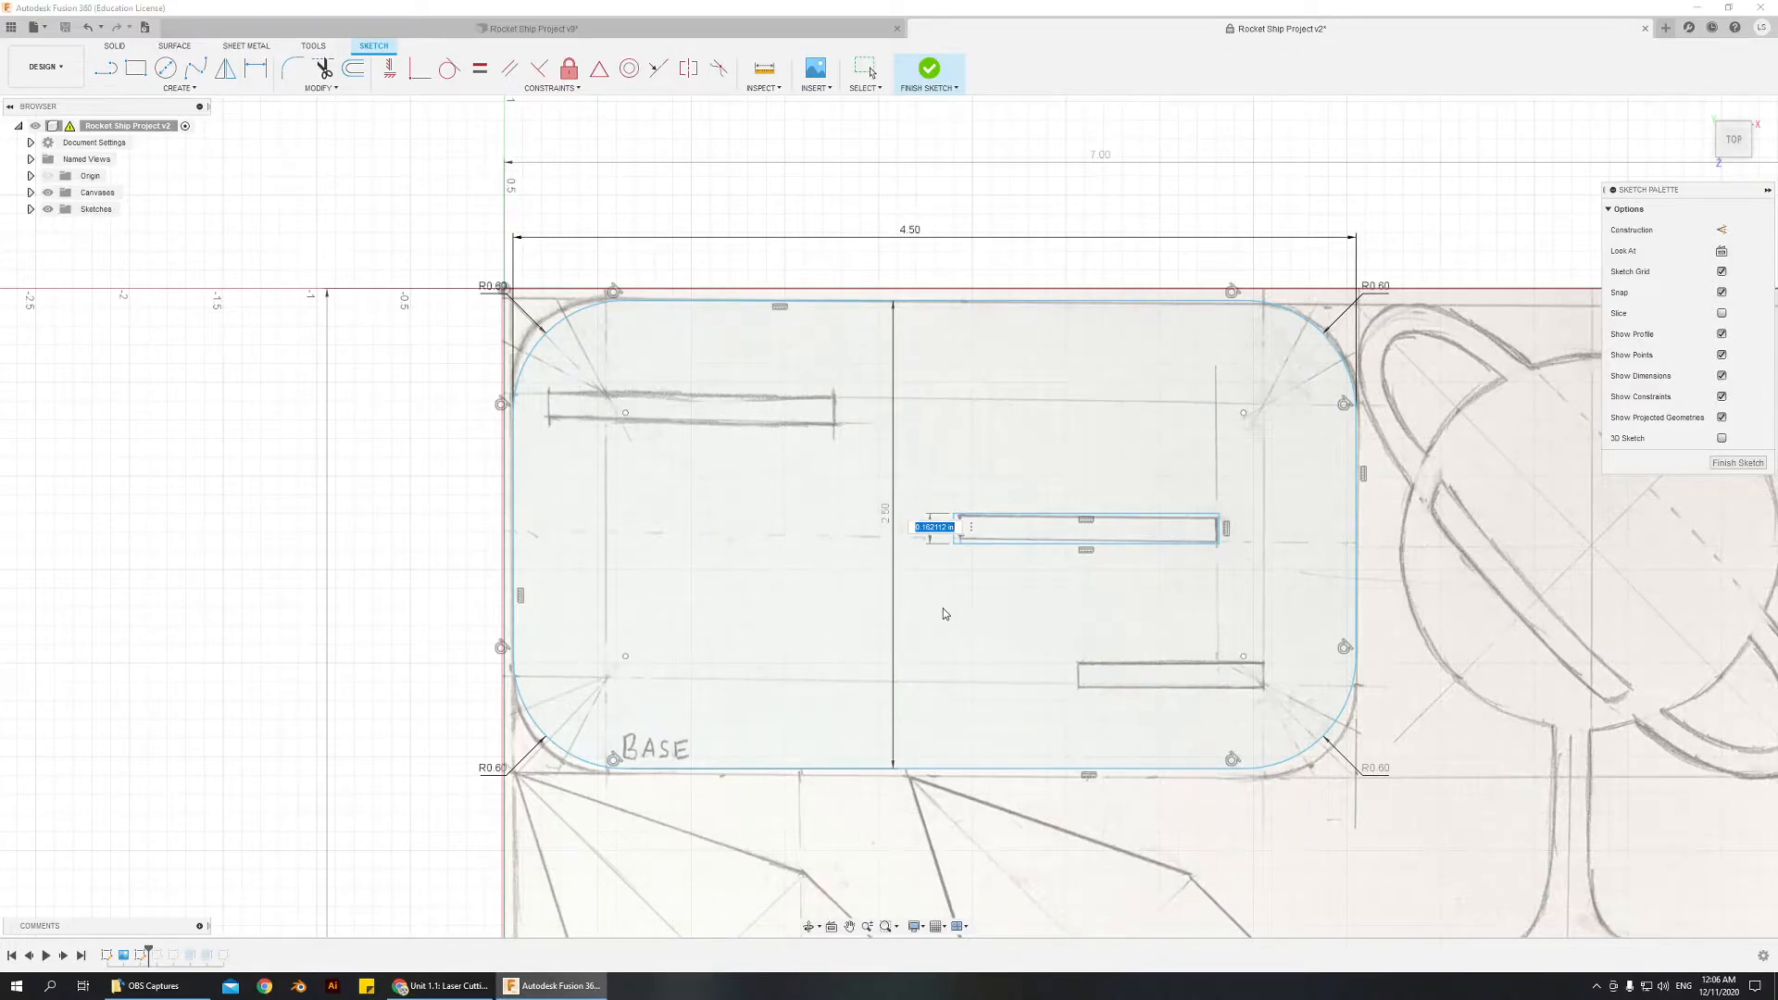
{"action": "key", "text": "Return"}
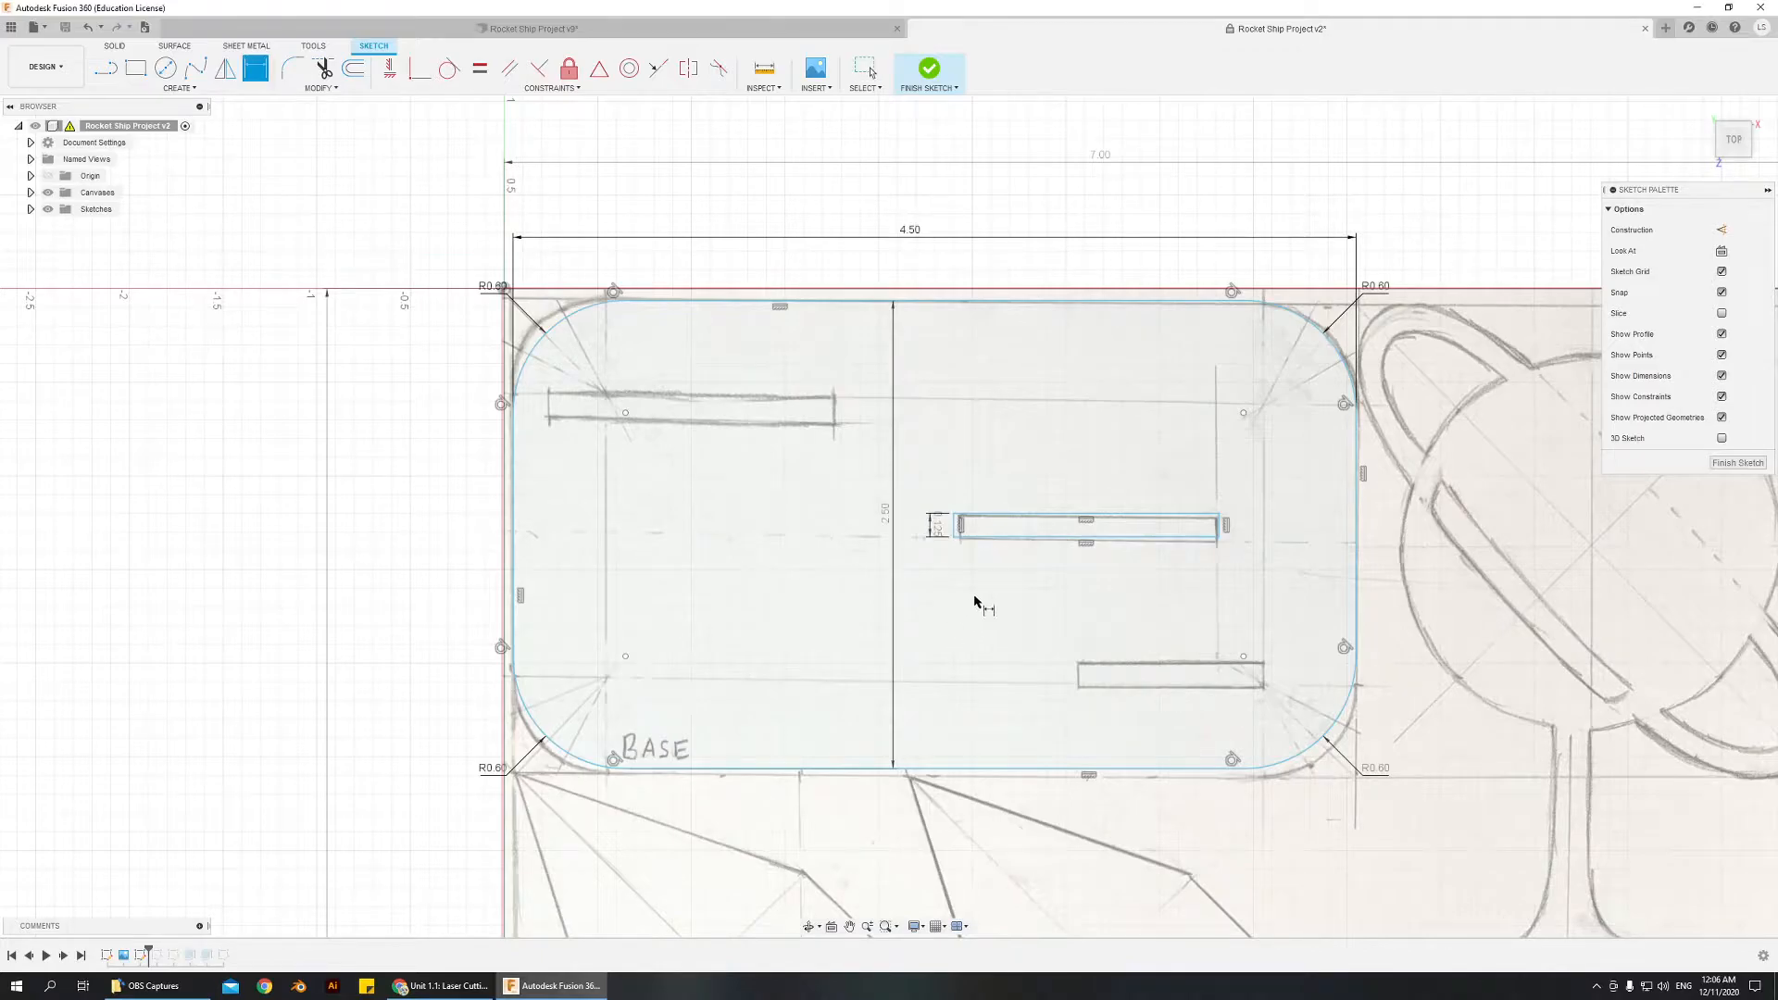
{"action": "left_click", "coordinate": [1042, 539]}
{"action": "left_click", "coordinate": [1082, 576]}
{"action": "type", "text": "1.5"}
{"action": "key", "text": "Return"}
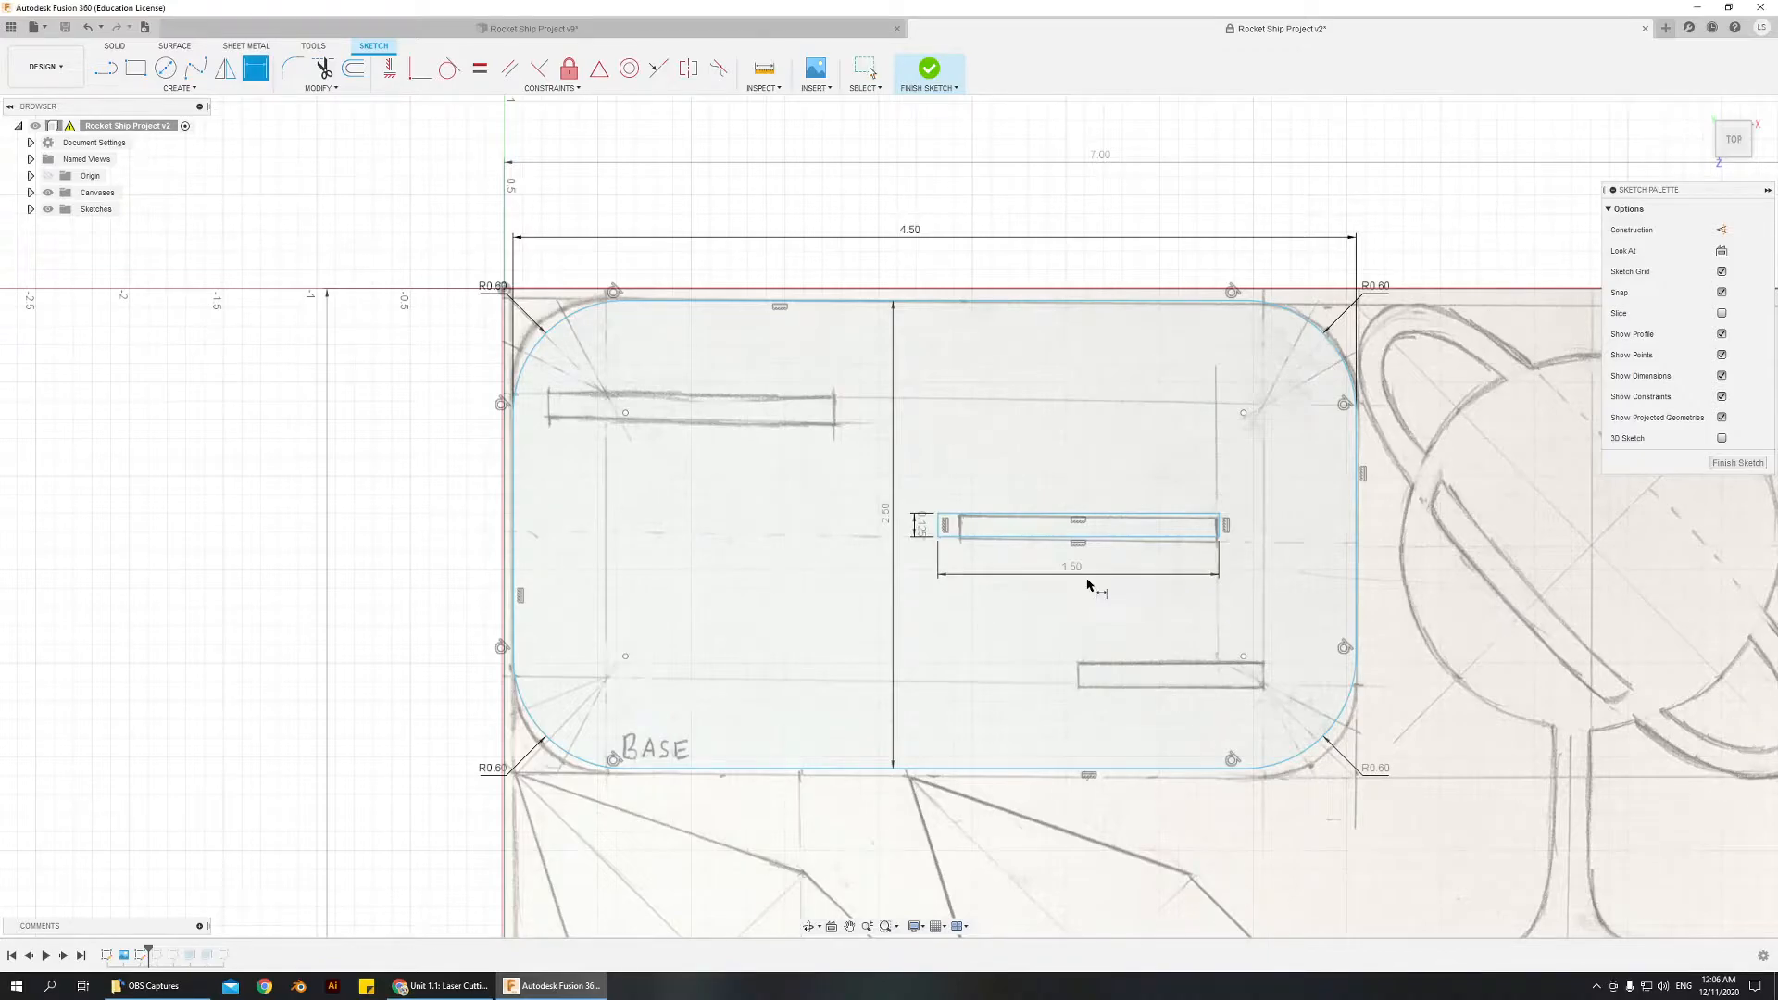
- Sketch a second horizontal rectangle over the lower-right slot drawn in the base
{"action": "scroll", "coordinate": [1204, 713], "scroll_direction": "down", "scroll_amount": 4}
{"action": "middle_click_drag", "start_coordinate": [1369, 845], "coordinate": [1012, 687], "text": "shift"}
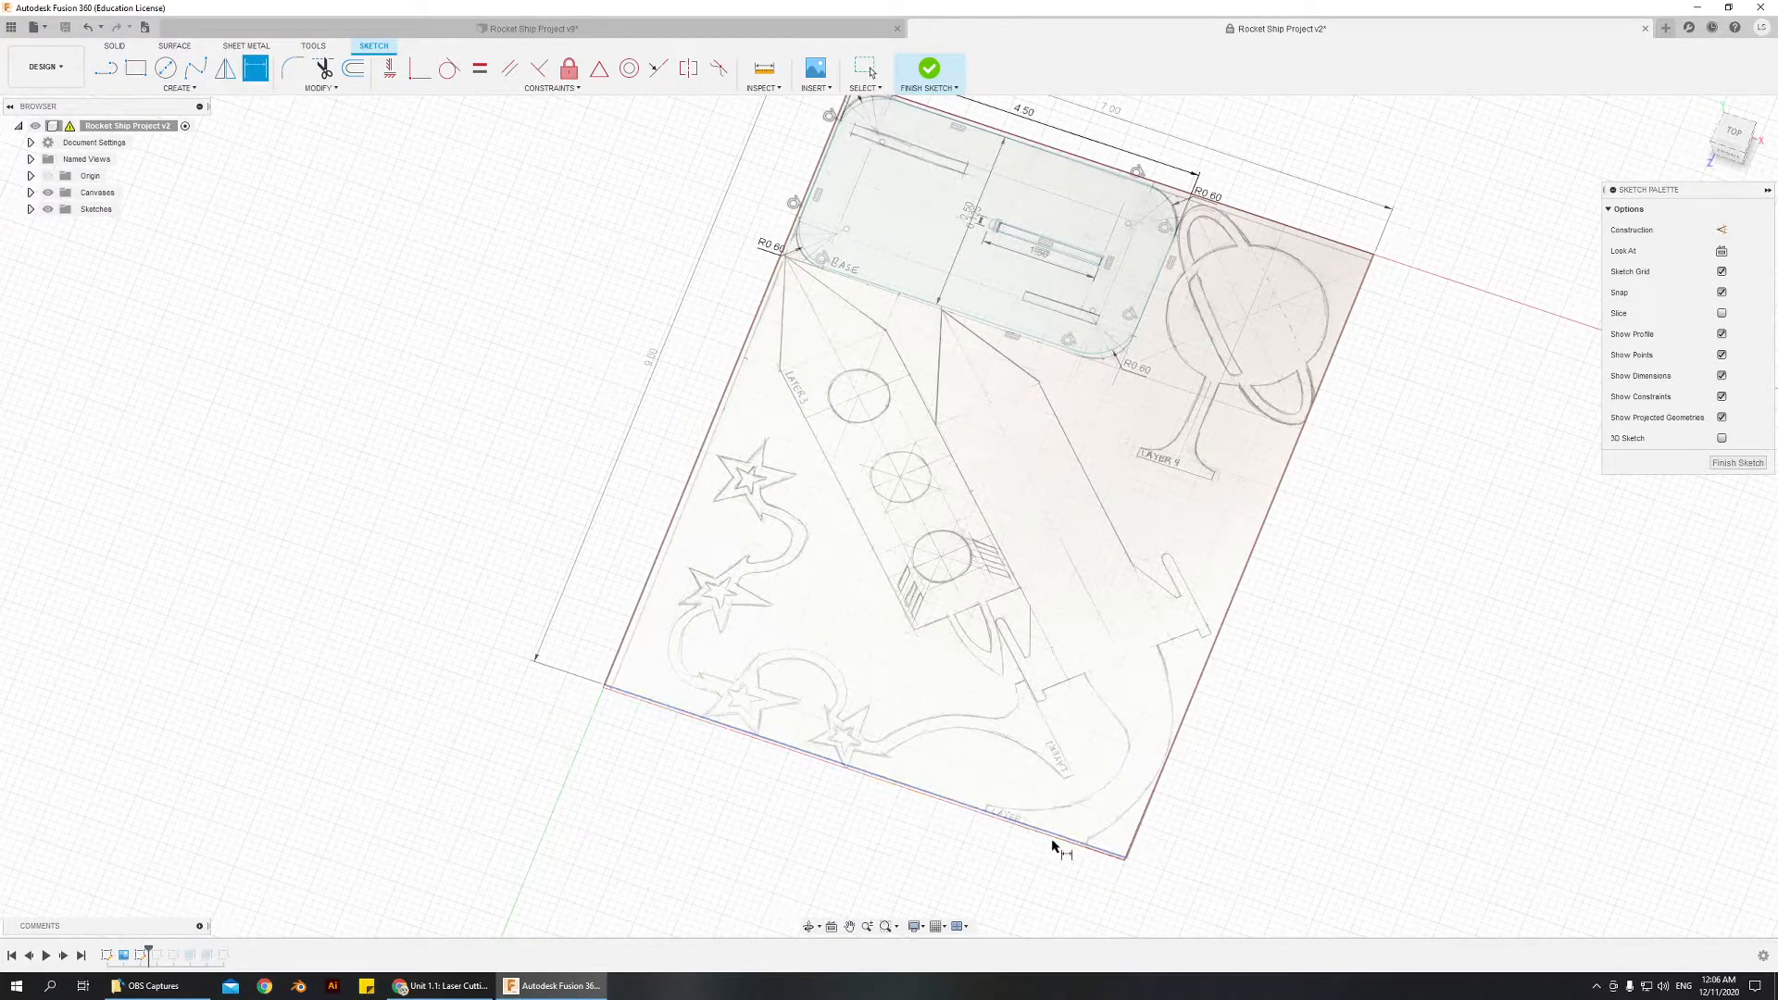
{"action": "scroll", "coordinate": [936, 234], "scroll_direction": "up", "scroll_amount": 5}
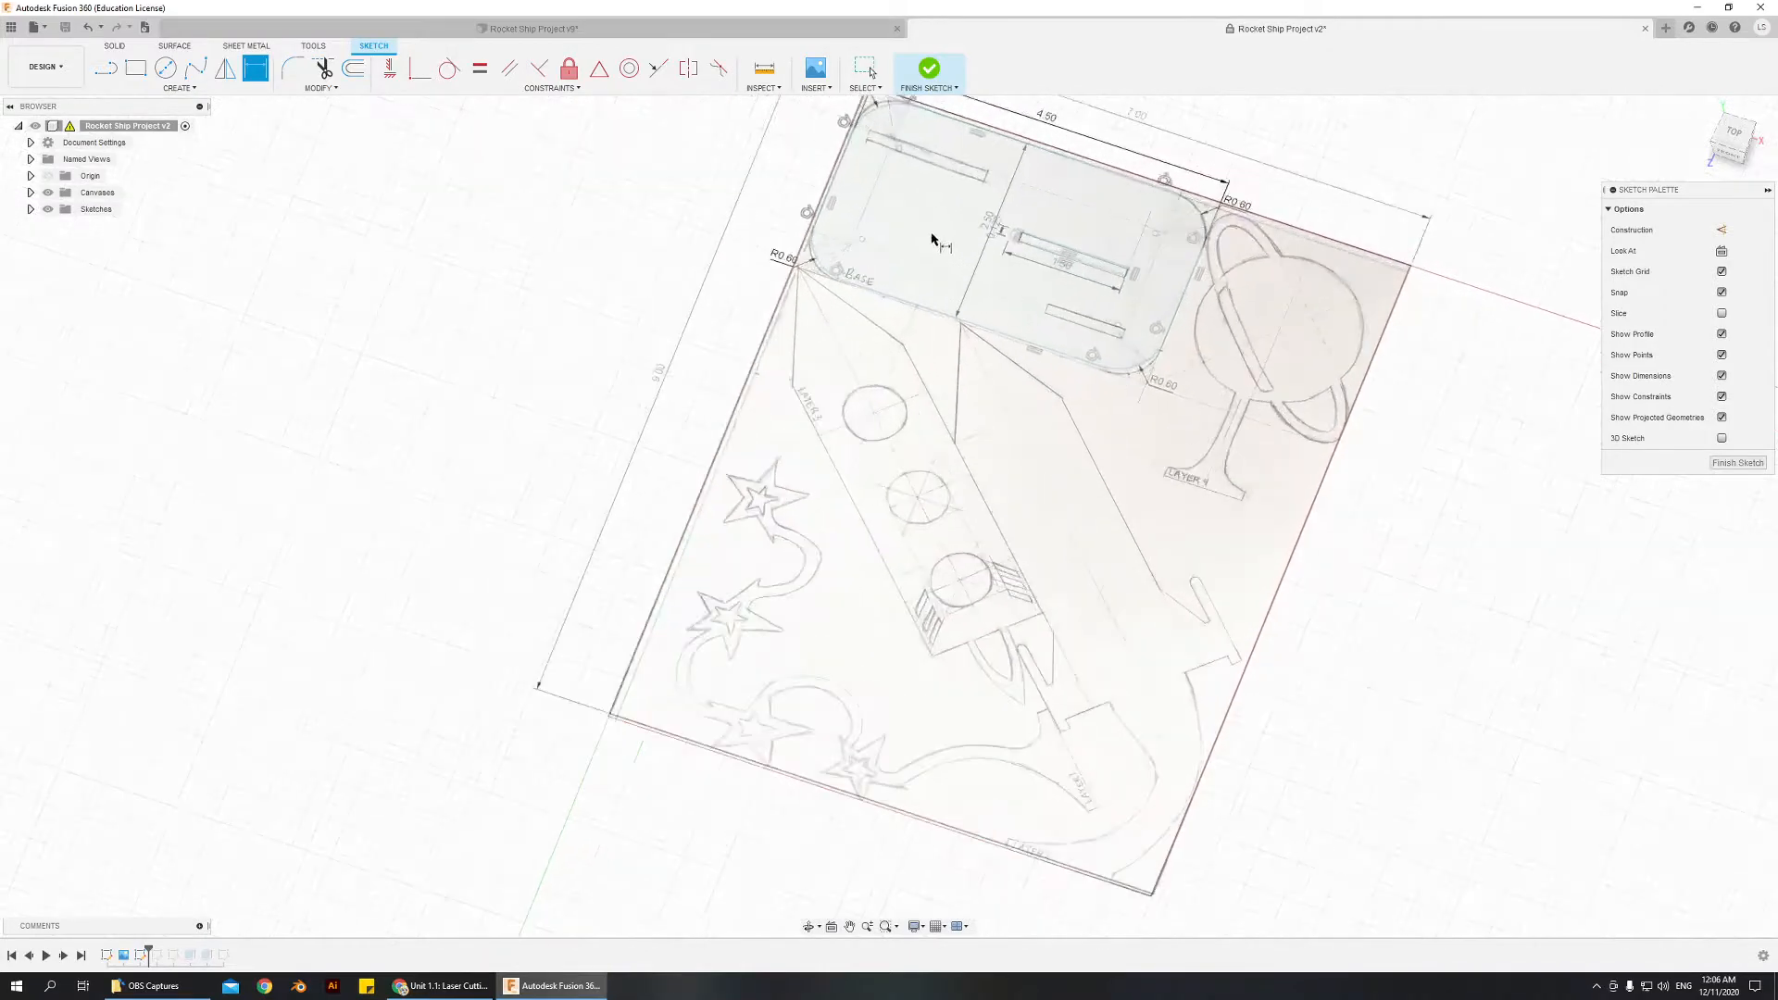
{"action": "middle_click_drag", "start_coordinate": [1023, 252], "coordinate": [829, 511]}
{"action": "scroll", "coordinate": [1040, 361], "scroll_direction": "down", "scroll_amount": 2}
{"action": "scroll", "coordinate": [1046, 357], "scroll_direction": "up", "scroll_amount": 5}
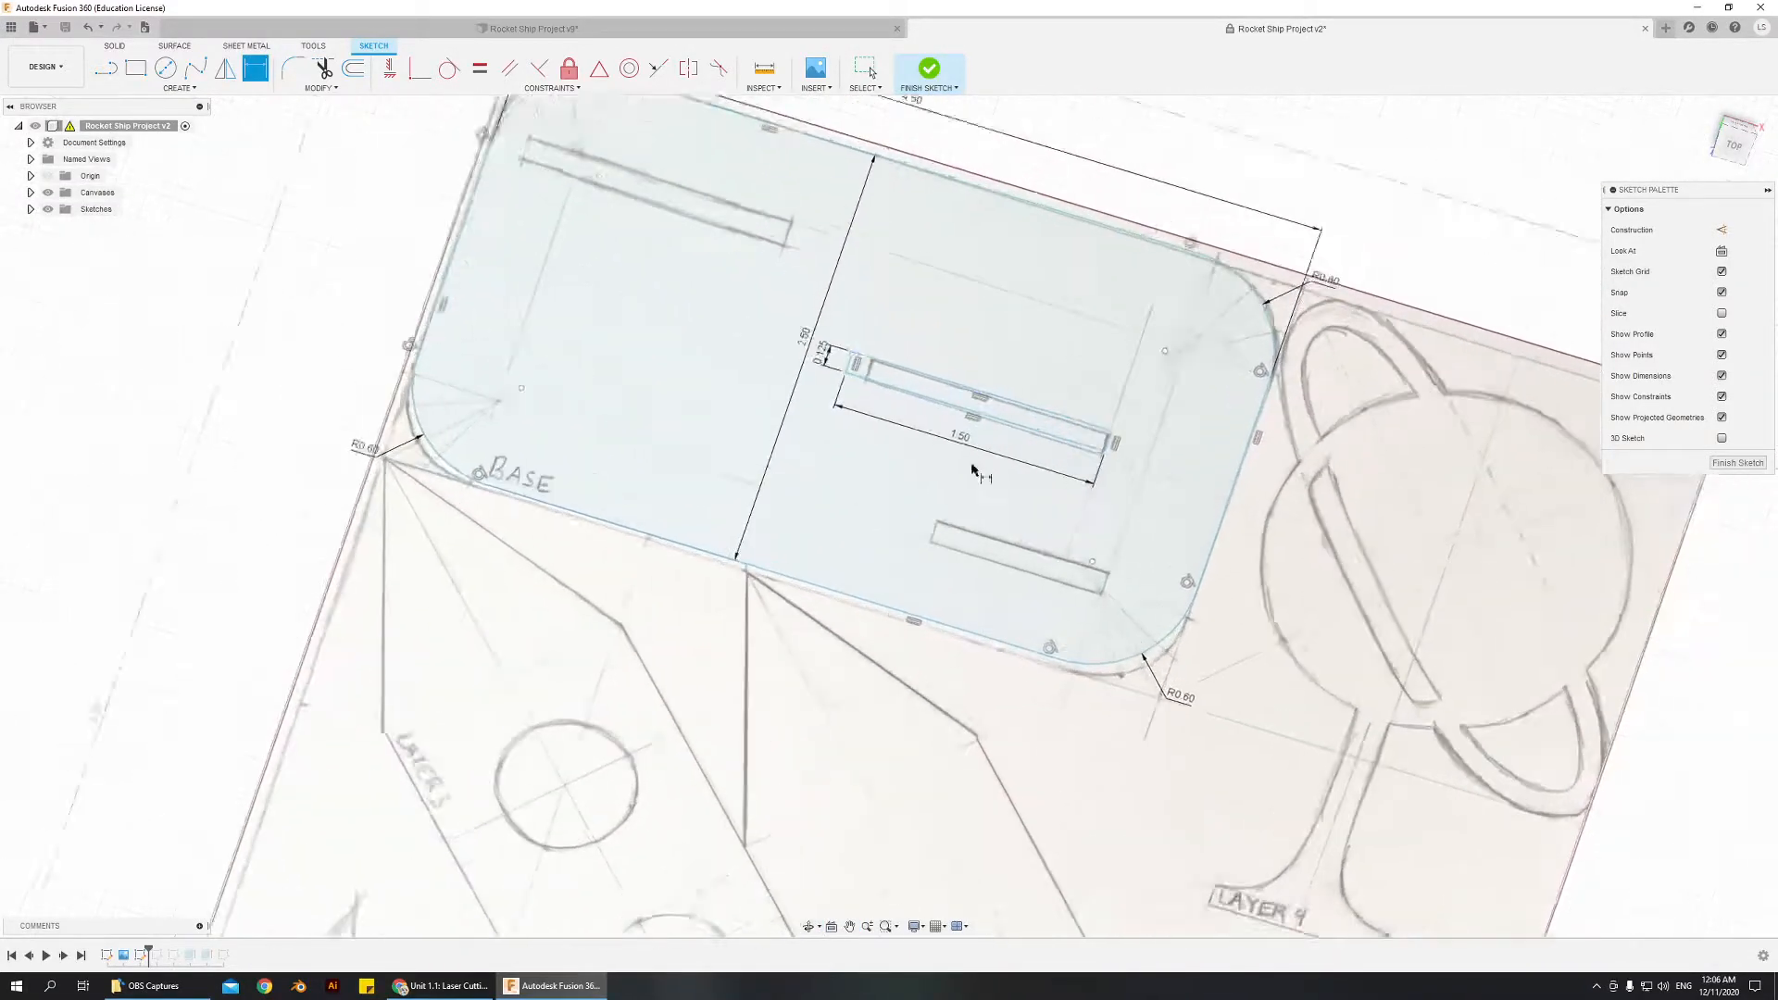
{"action": "left_click", "coordinate": [135, 70]}
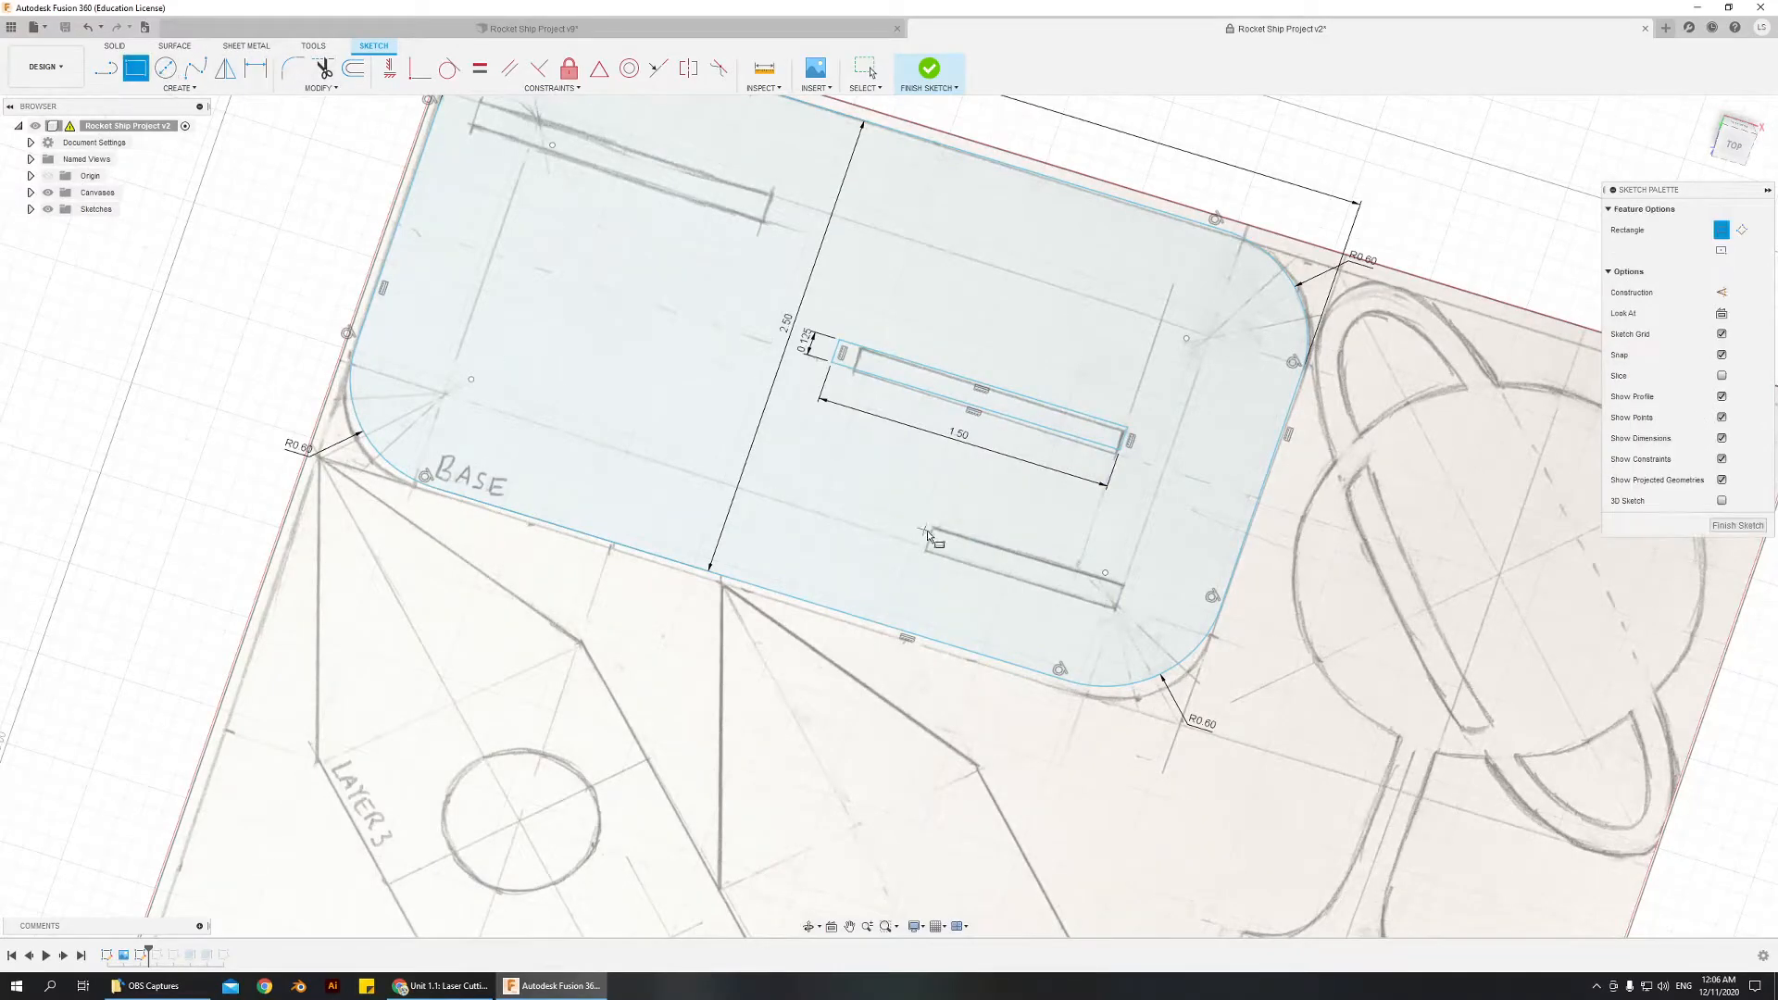
{"action": "left_click", "coordinate": [932, 526]}
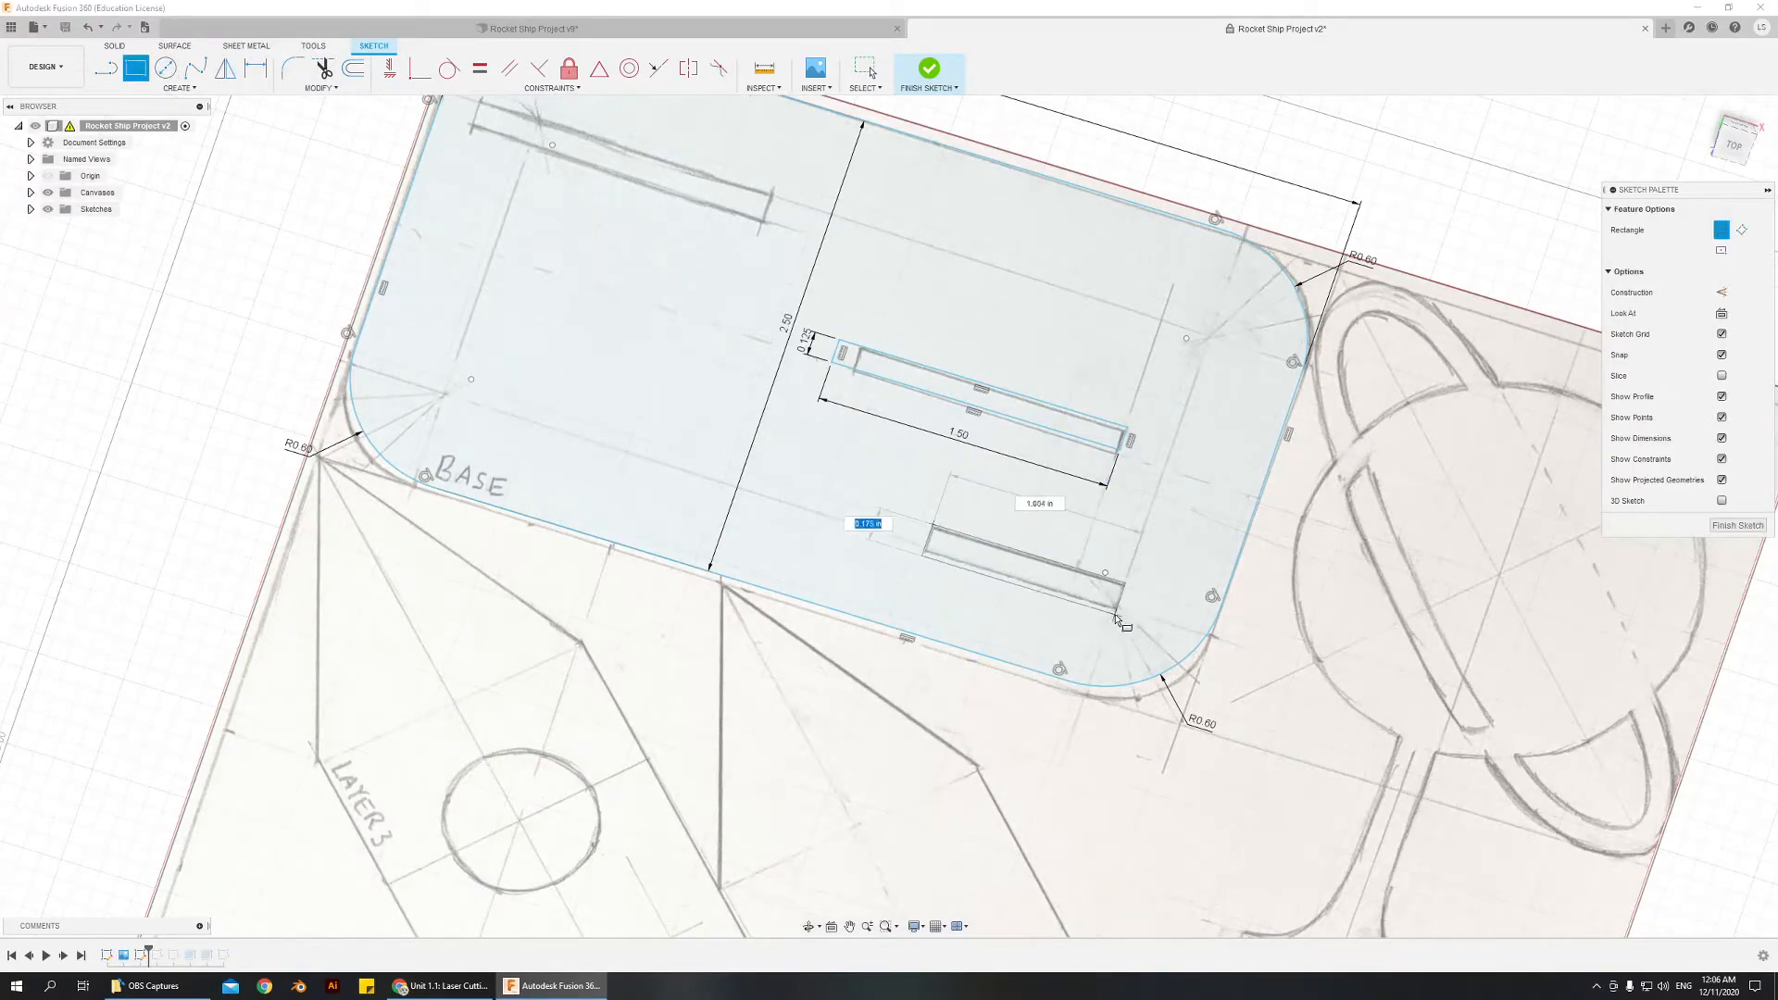
{"action": "left_click", "coordinate": [1118, 604]}
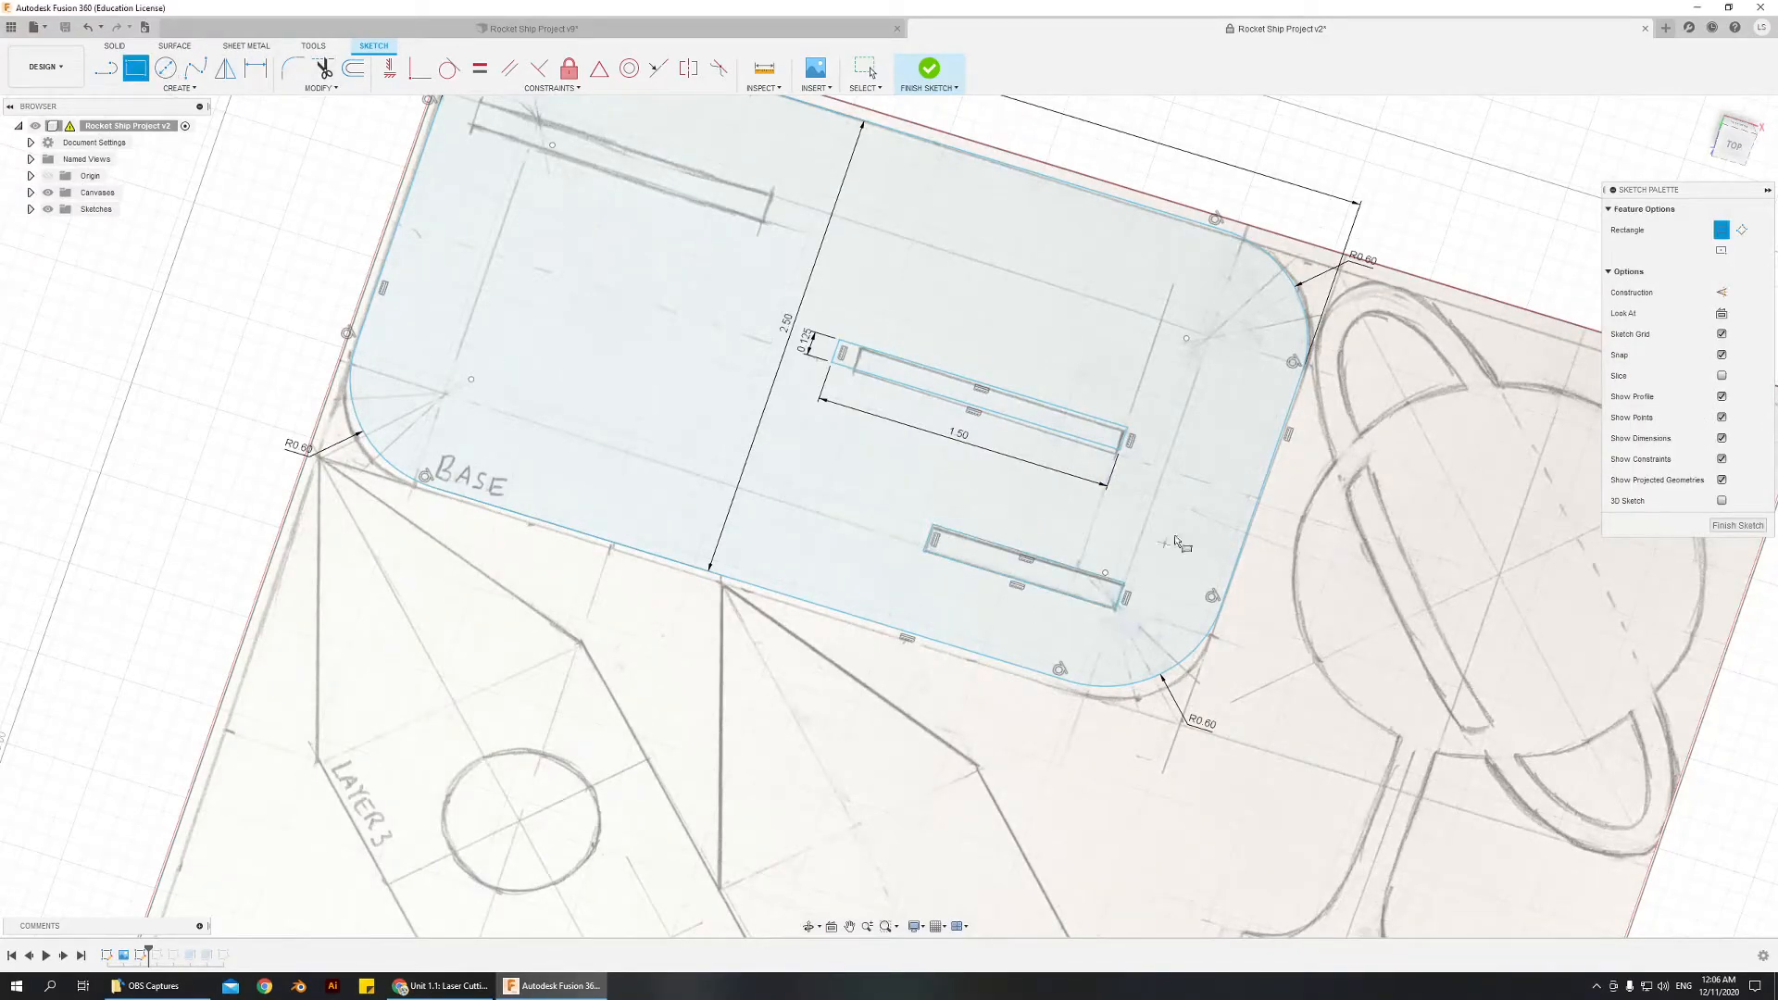
- Return to the straight top view and dimension the lower-right slot rectangle 1 in long and 0.125 in high
{"action": "left_click", "coordinate": [1733, 144]}
{"action": "key", "text": "d"}
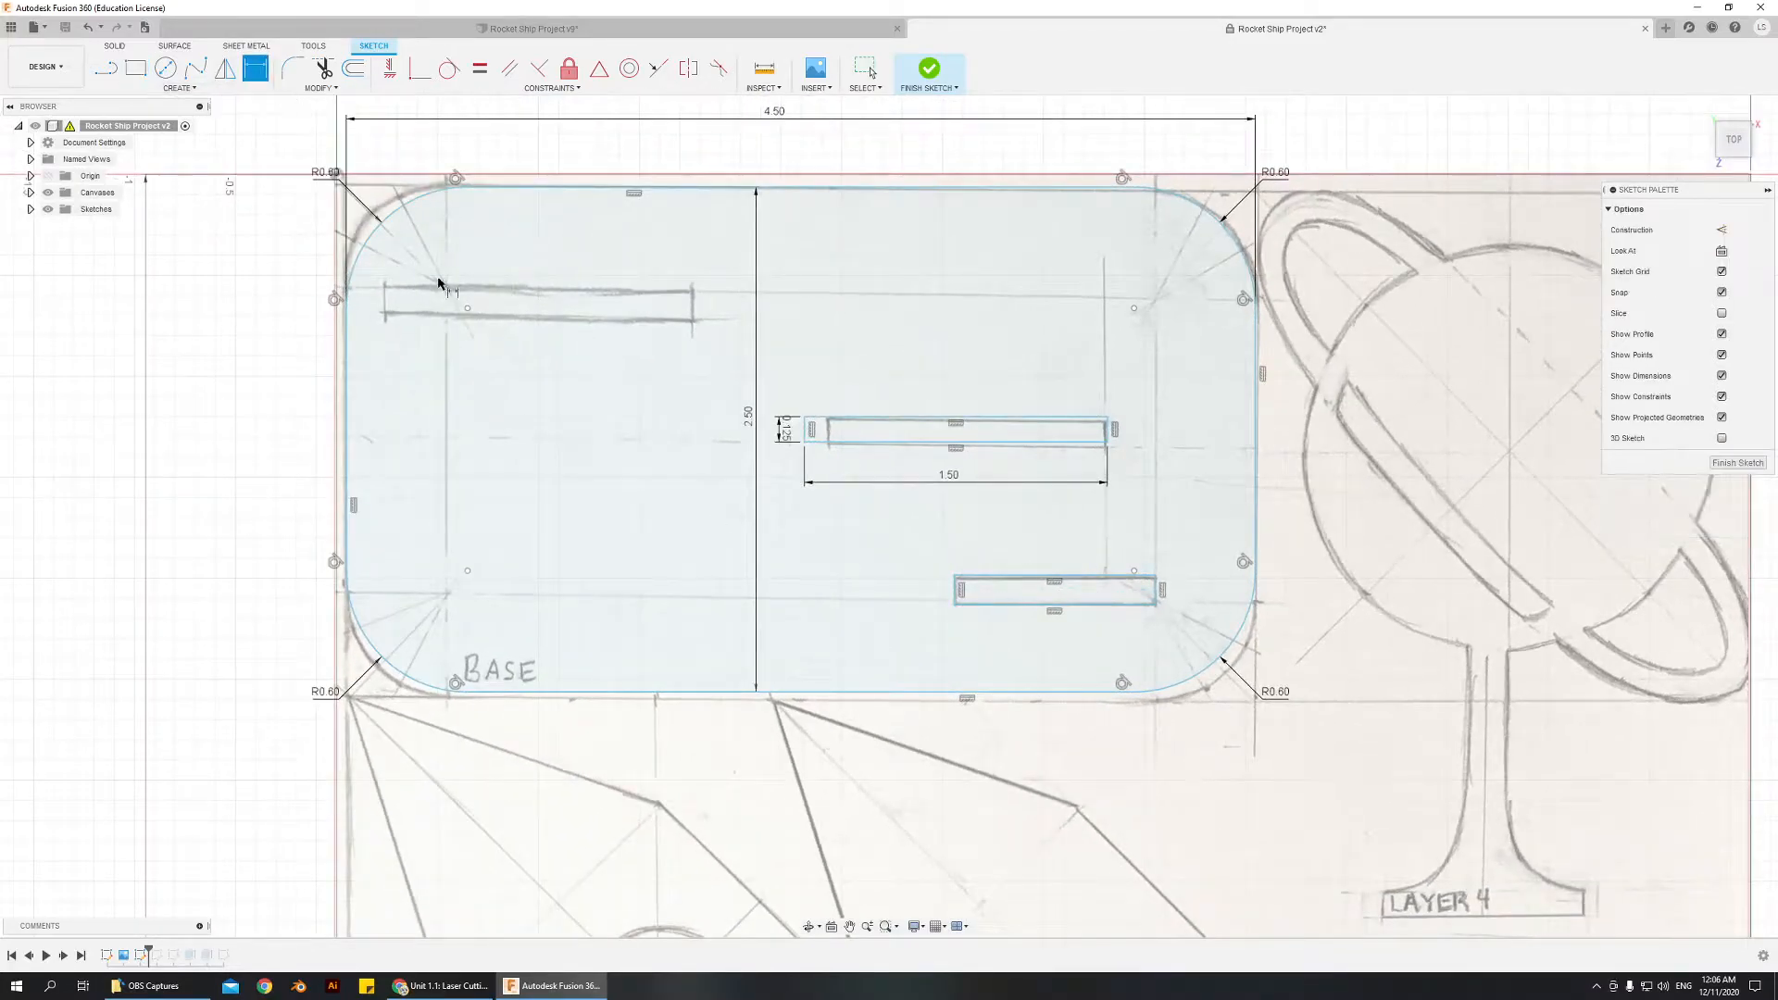
{"action": "left_click", "coordinate": [1008, 604]}
{"action": "left_click", "coordinate": [1024, 639]}
{"action": "type", "text": "1"}
{"action": "key", "text": "Return"}
{"action": "left_click", "coordinate": [955, 593]}
{"action": "left_click", "coordinate": [902, 598]}
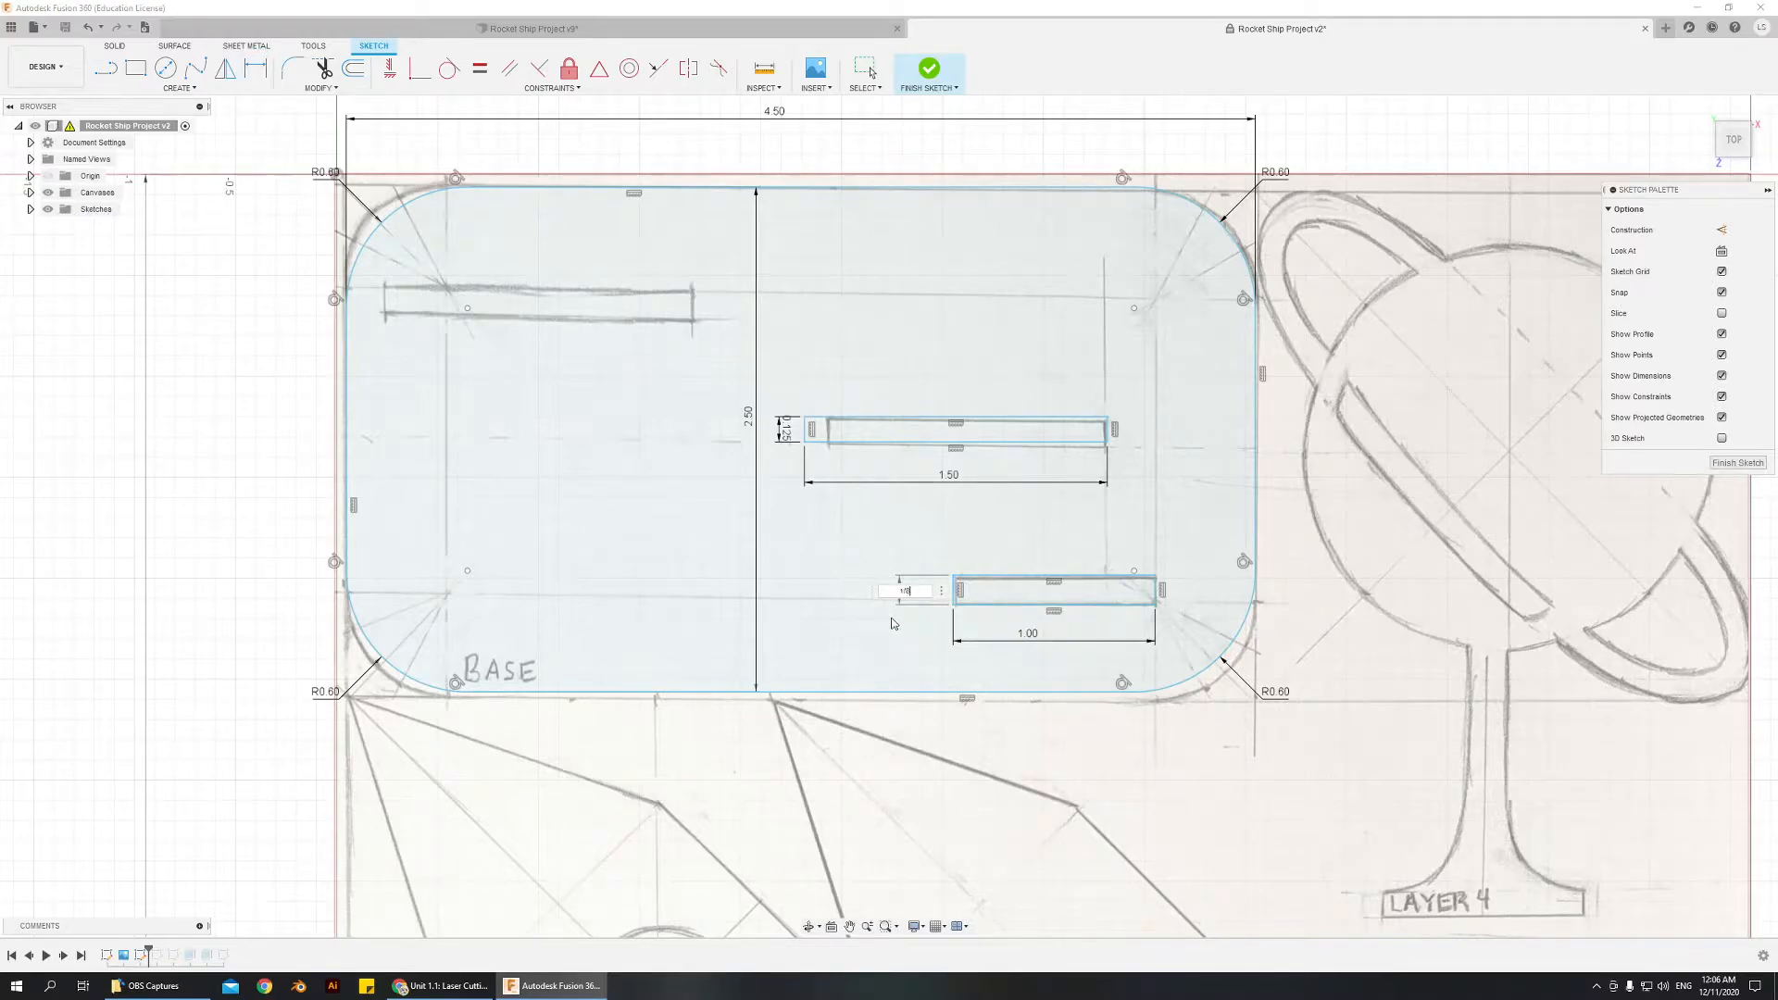
{"action": "key", "text": "Return"}
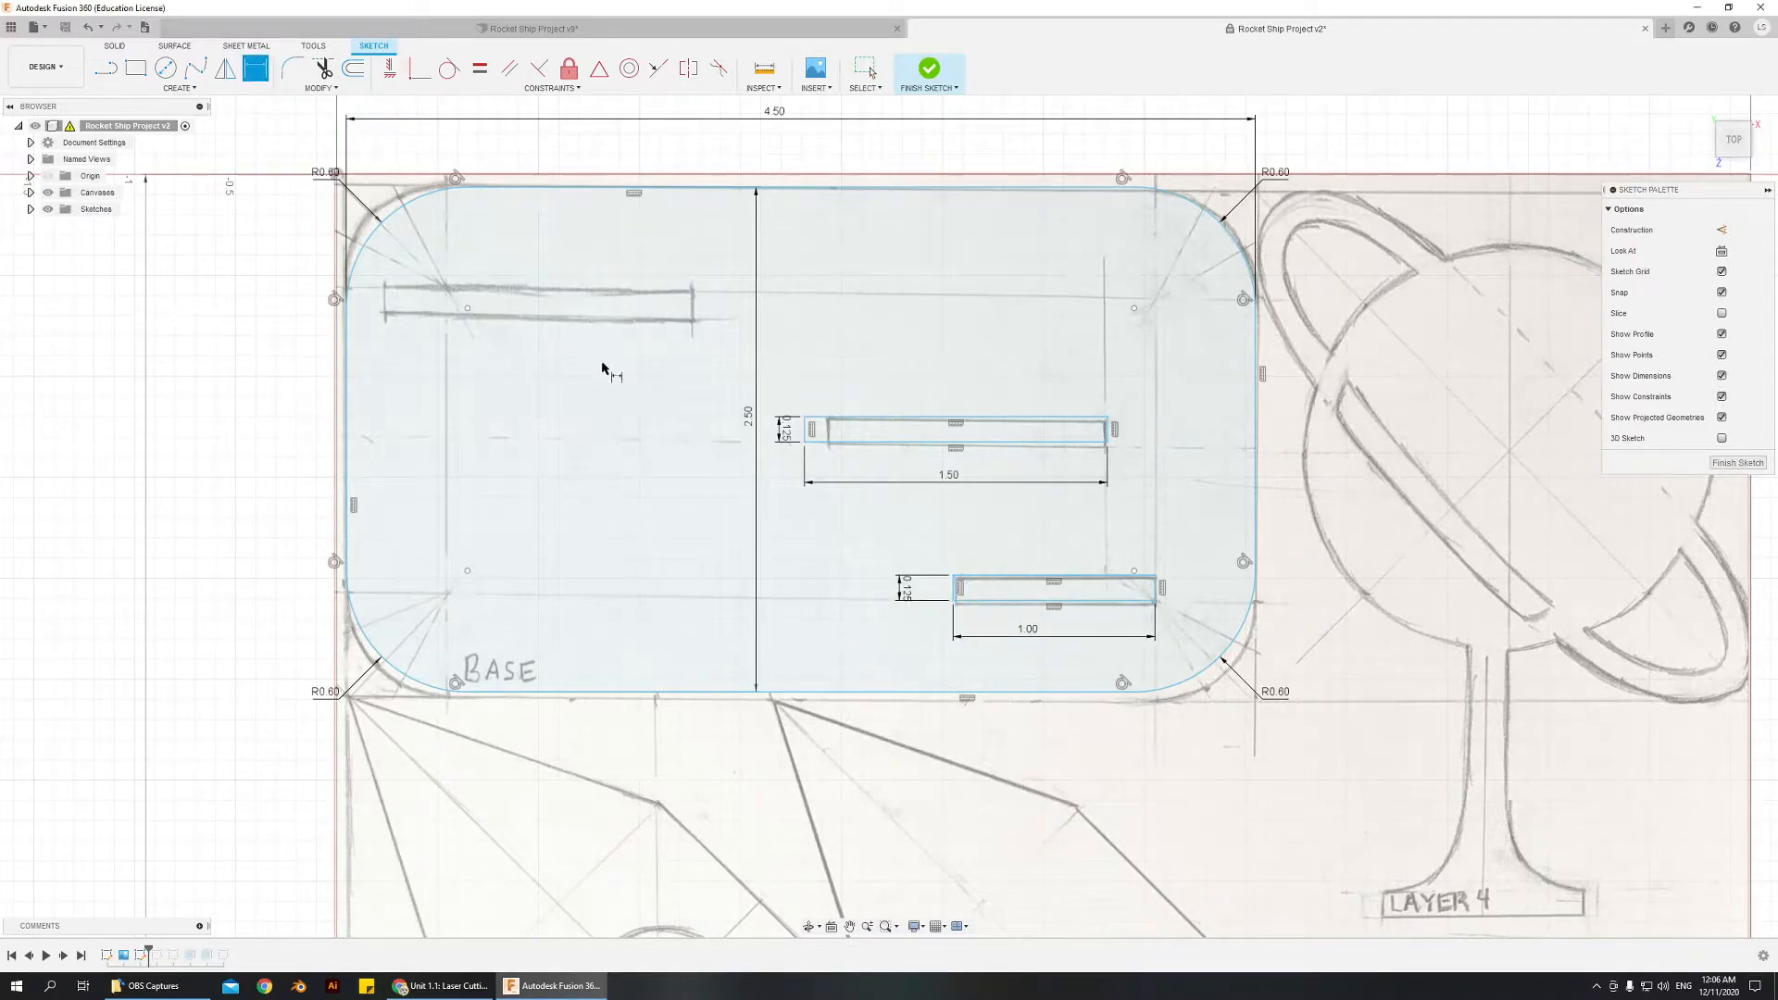
- Move the whole 1.50 in middle slot rectangle slightly to the right within the base
{"action": "left_click", "coordinate": [865, 68]}
{"action": "left_click_drag", "start_coordinate": [781, 379], "coordinate": [1160, 514]}
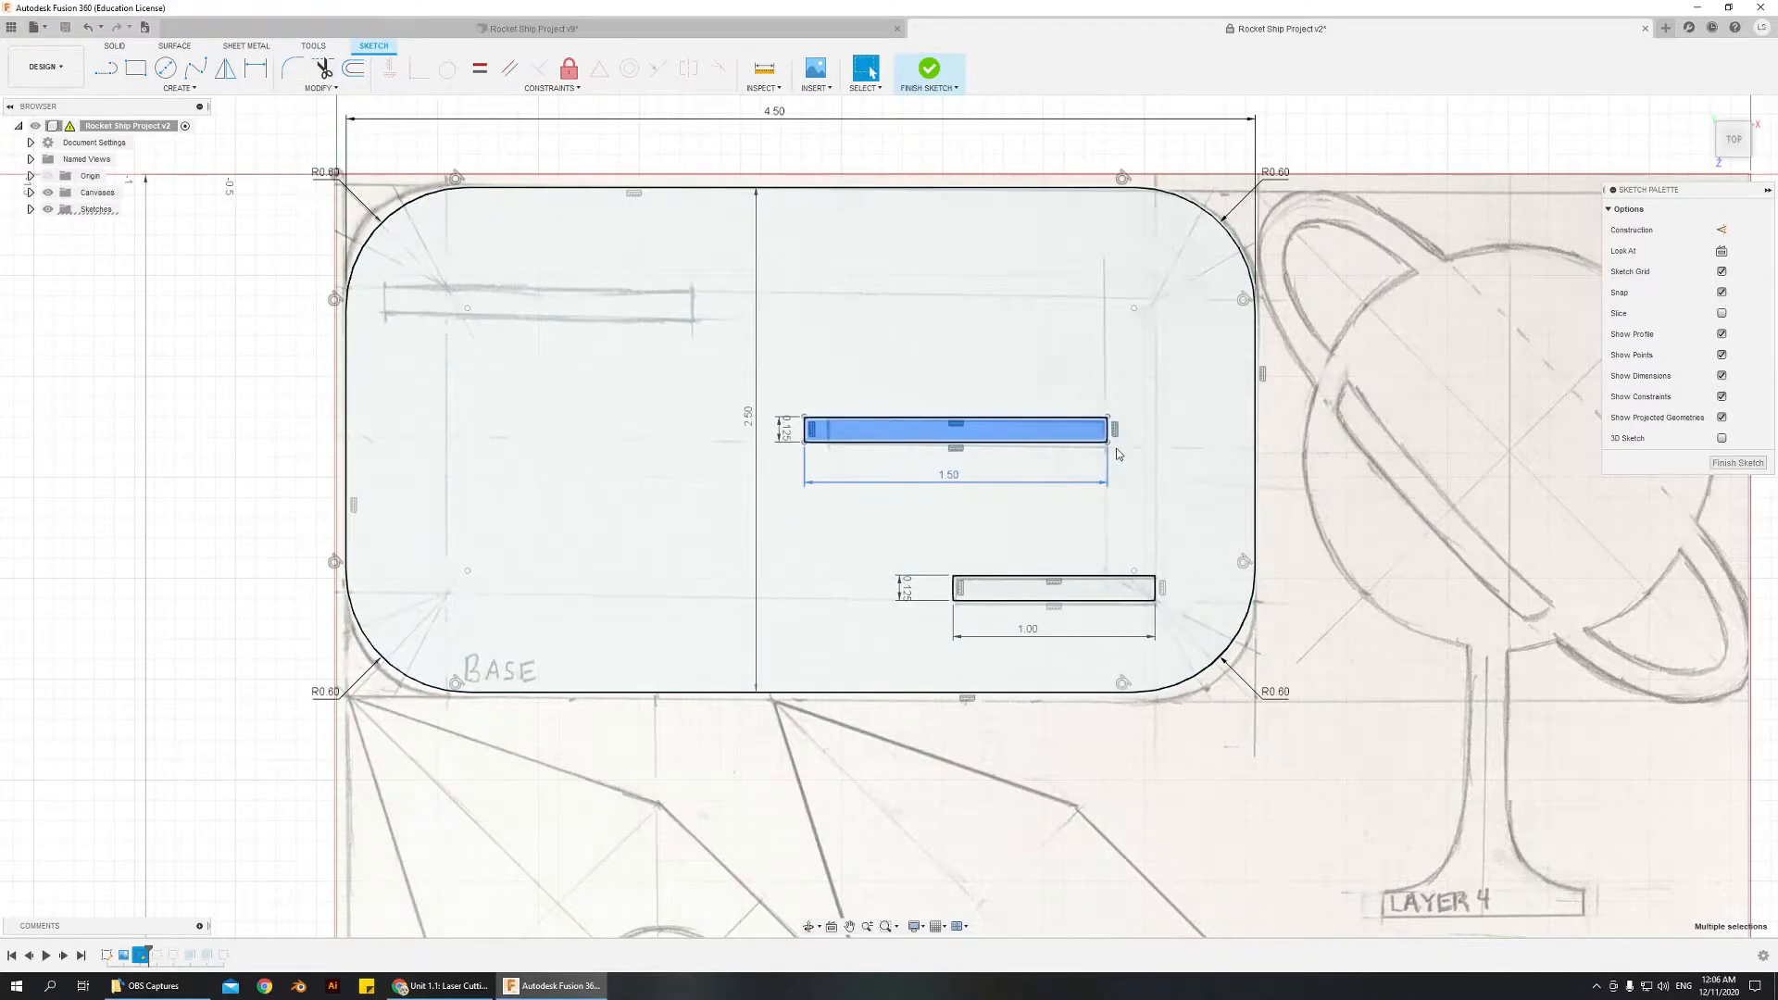
{"action": "mouse_move", "coordinate": [1109, 445]}
{"action": "left_mouse_down"}
{"action": "mouse_move", "coordinate": [1162, 453]}
{"action": "mouse_move", "coordinate": [1135, 451]}
{"action": "left_mouse_up"}
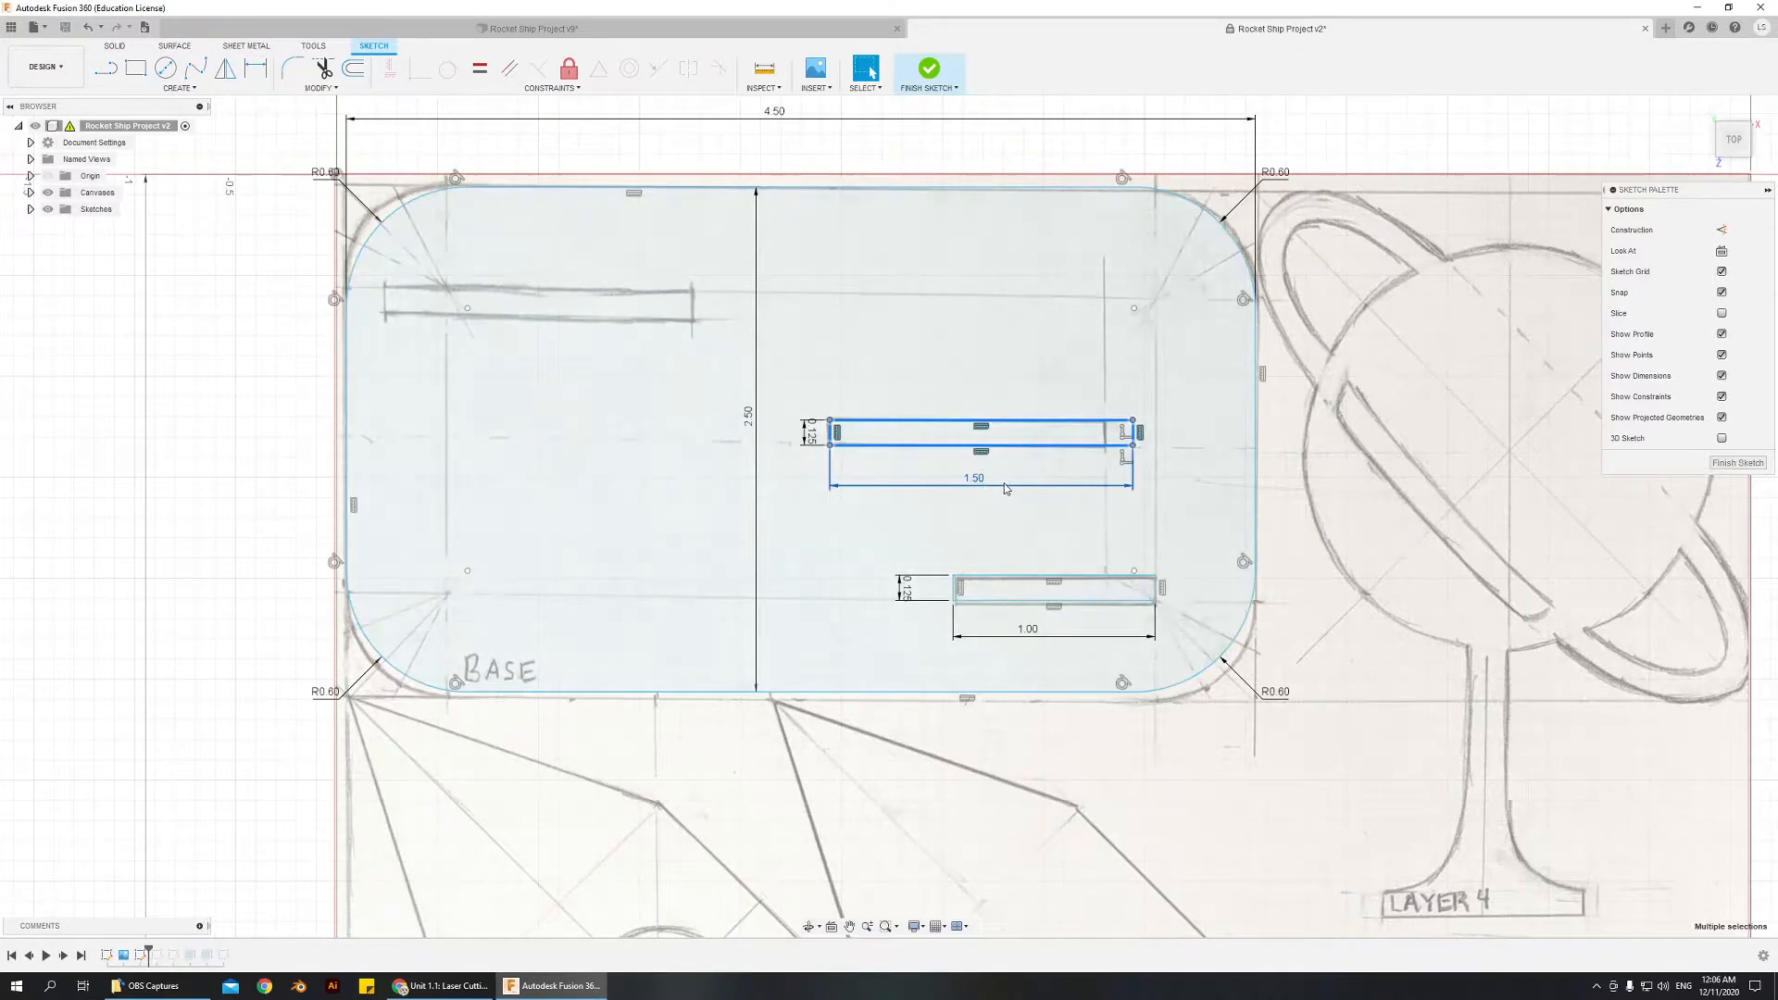
- Copy the 1.50 in middle slot rectangle with its dimensions and place the copy over the upper-left slot drawn in the base
{"action": "left_click", "coordinate": [1192, 752]}
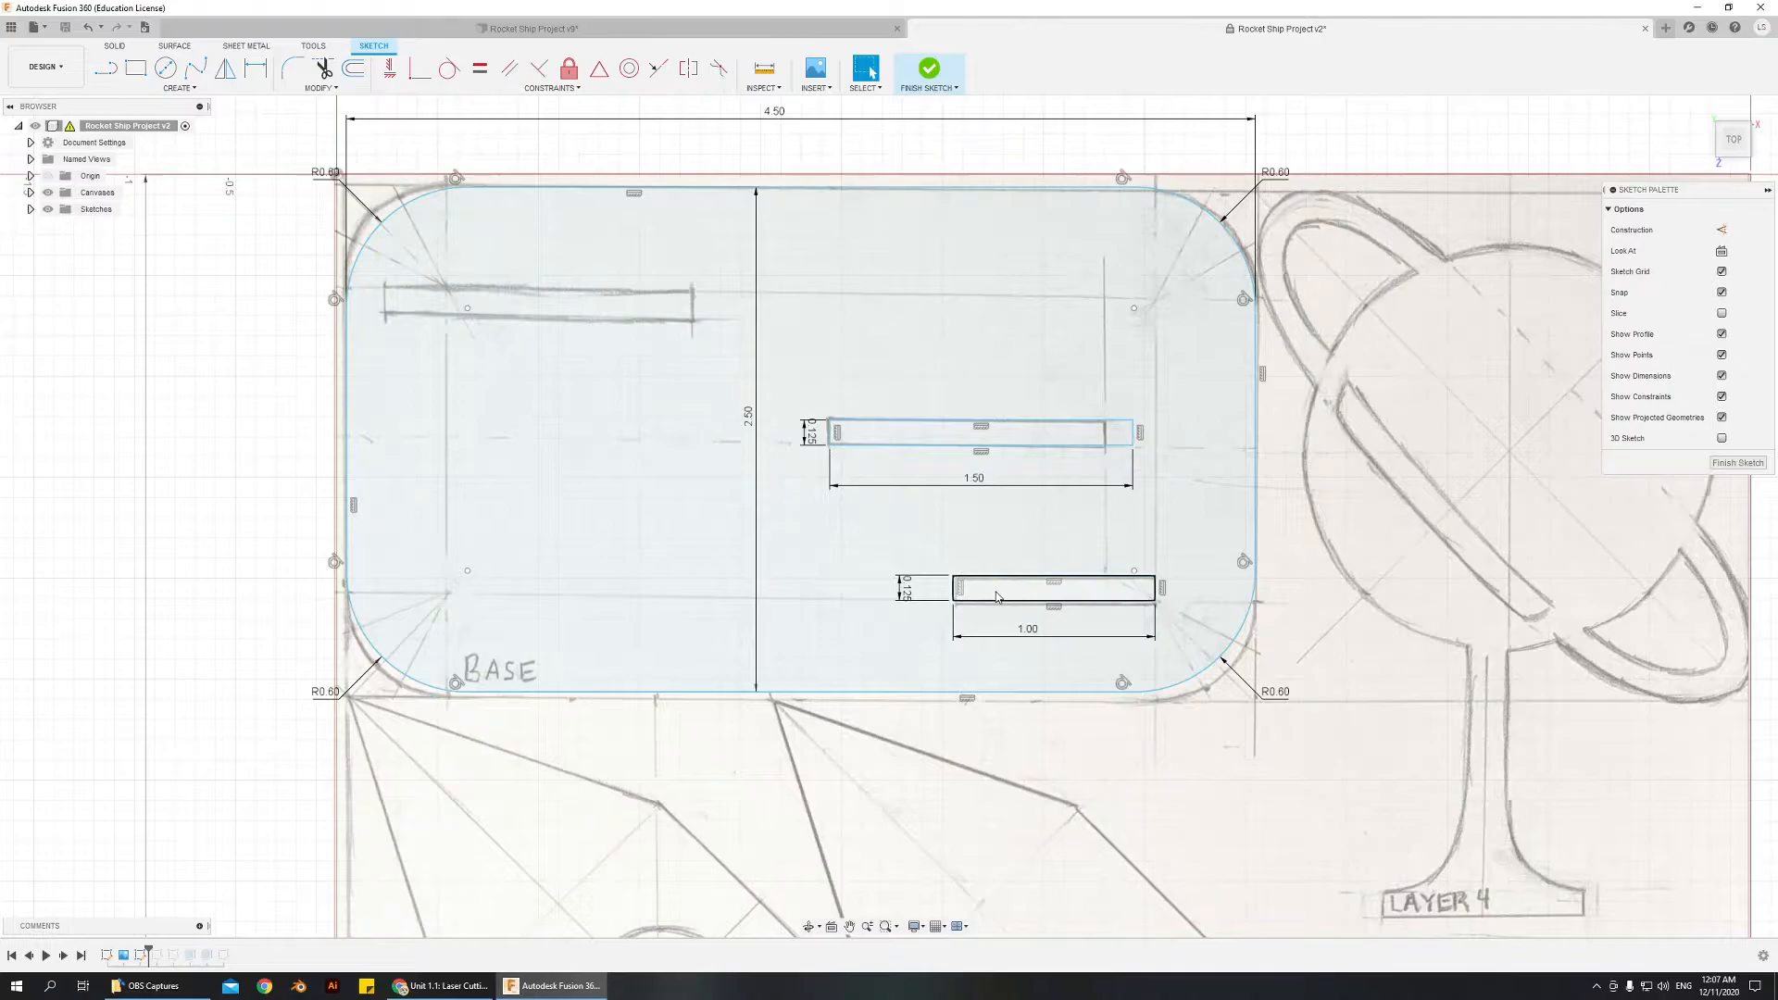
{"action": "left_click_drag", "start_coordinate": [887, 553], "coordinate": [1190, 663]}
{"action": "left_click", "coordinate": [1091, 656]}
{"action": "left_click_drag", "start_coordinate": [771, 372], "coordinate": [1167, 500]}
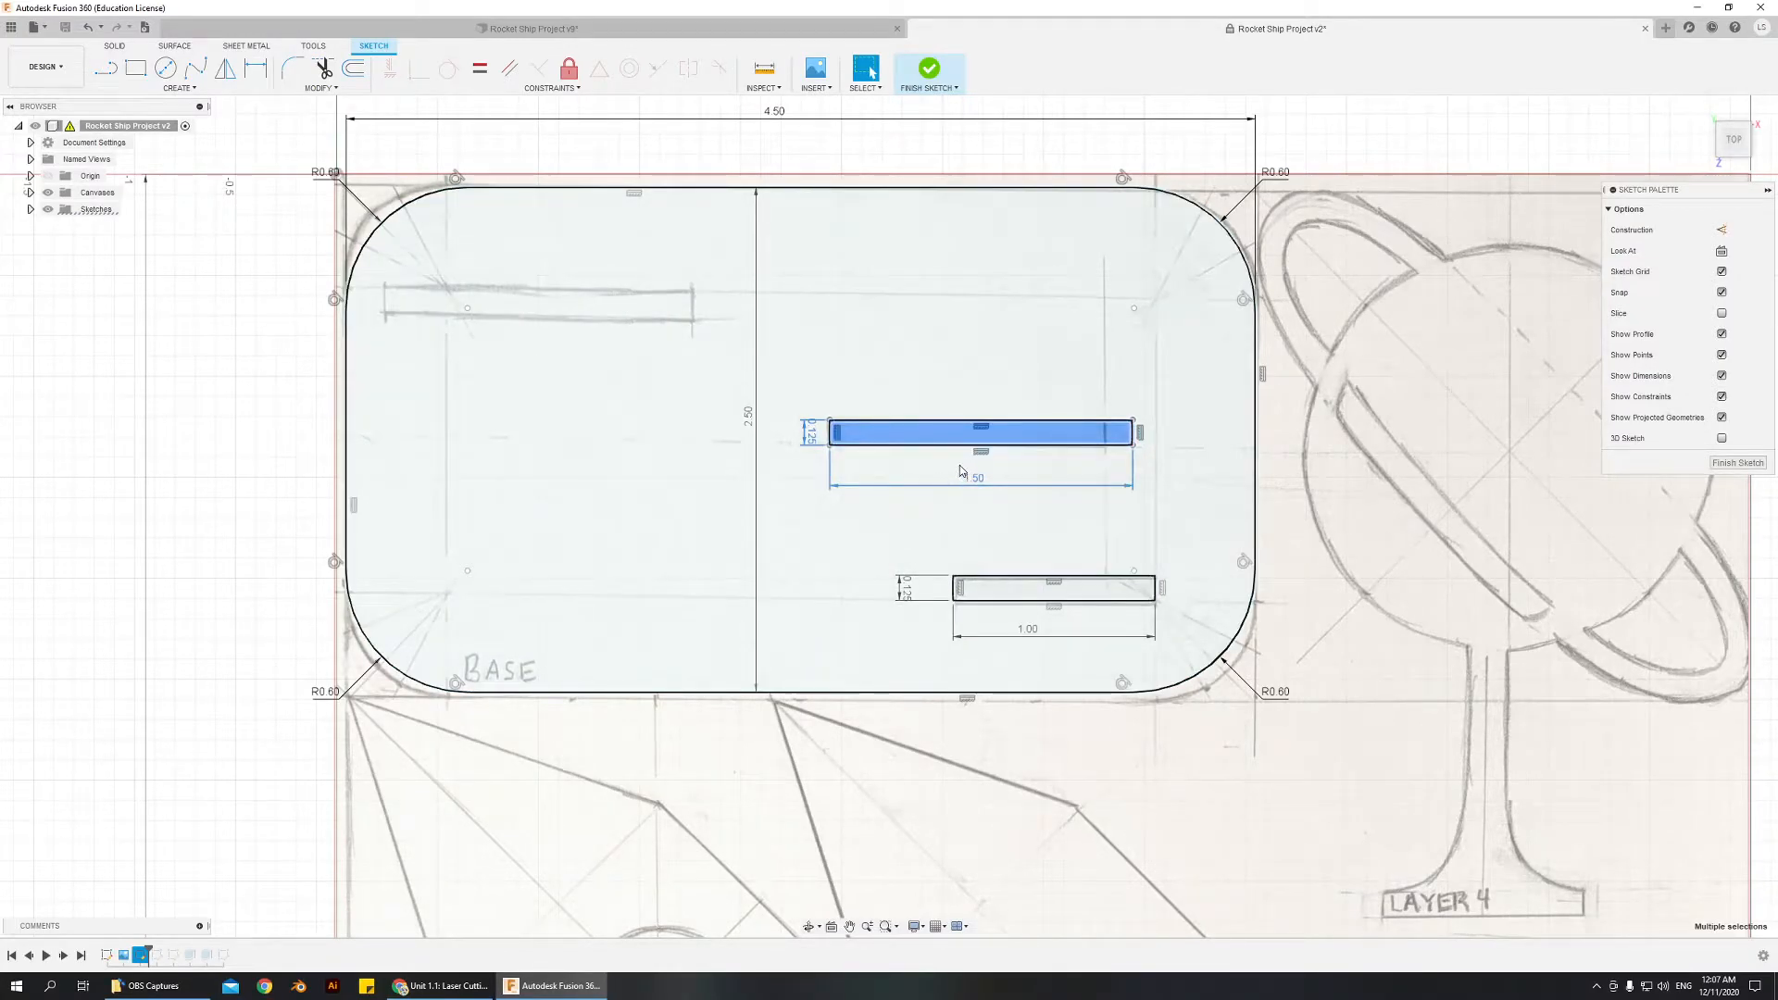
{"action": "left_click", "coordinate": [197, 456]}
{"action": "key", "text": "ctrl+v"}
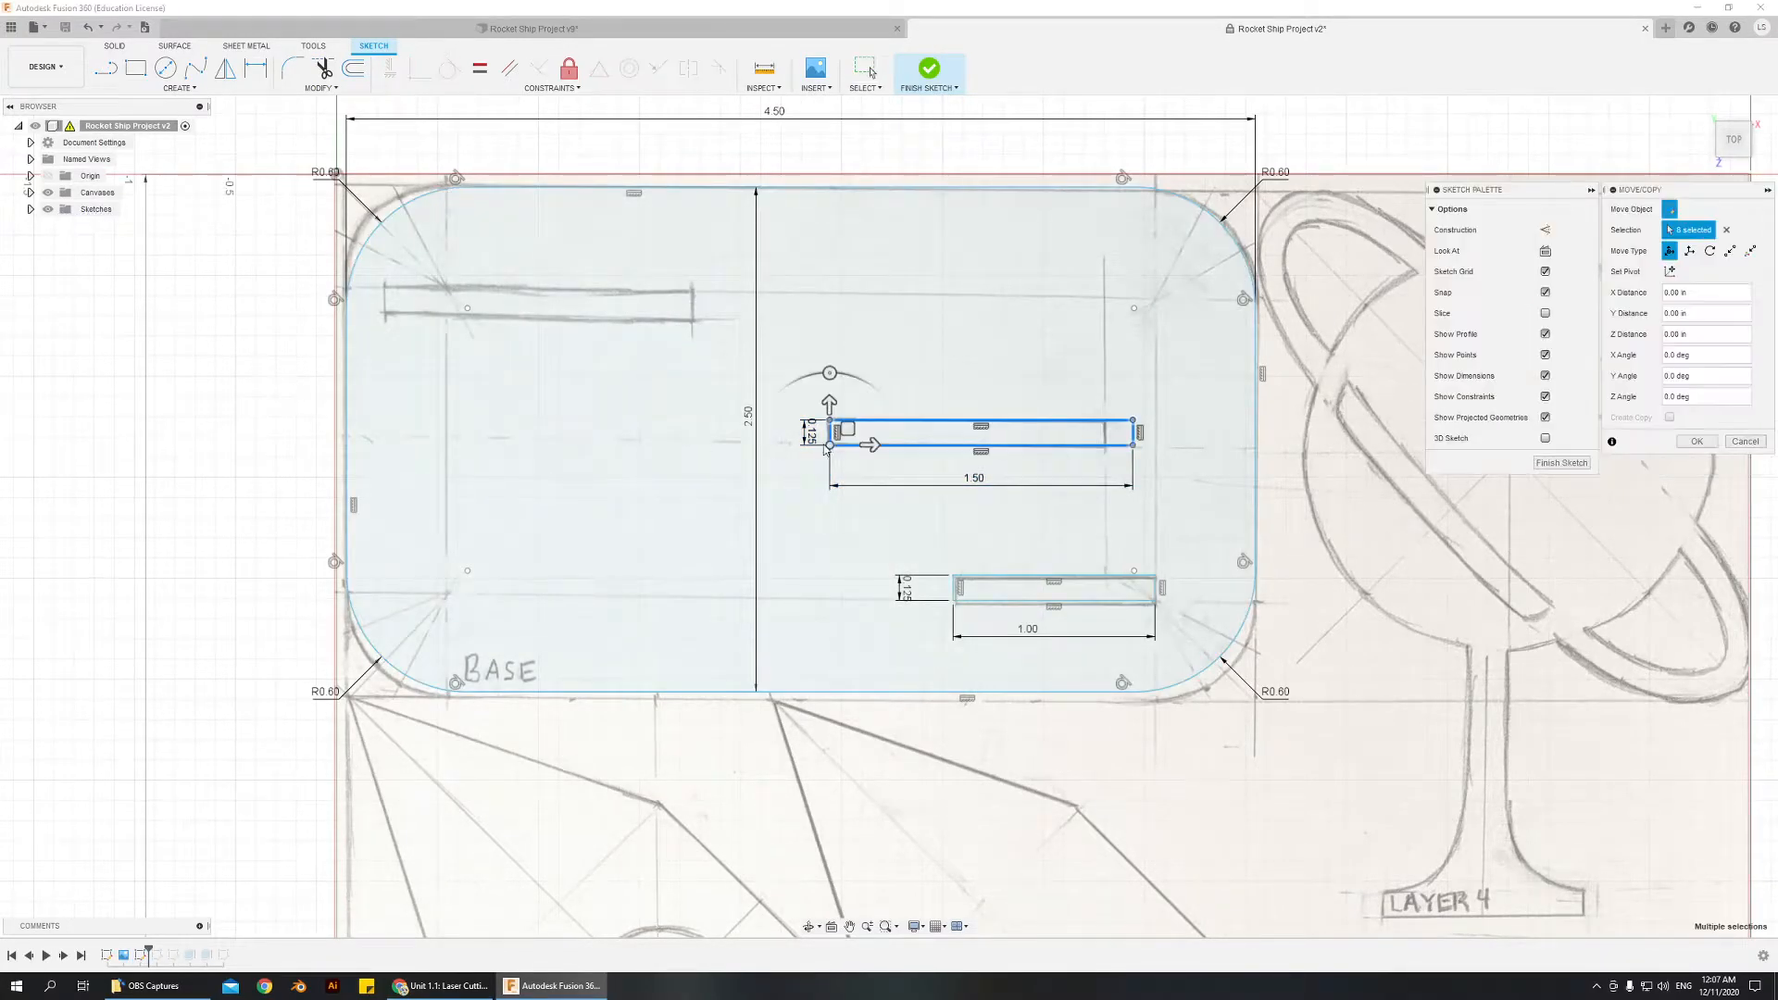
{"action": "mouse_move", "coordinate": [831, 406]}
{"action": "left_mouse_down"}
{"action": "mouse_move", "coordinate": [826, 277]}
{"action": "mouse_move", "coordinate": [630, 322]}
{"action": "mouse_move", "coordinate": [429, 322]}
{"action": "mouse_move", "coordinate": [448, 322]}
{"action": "mouse_move", "coordinate": [405, 281]}
{"action": "left_mouse_up"}
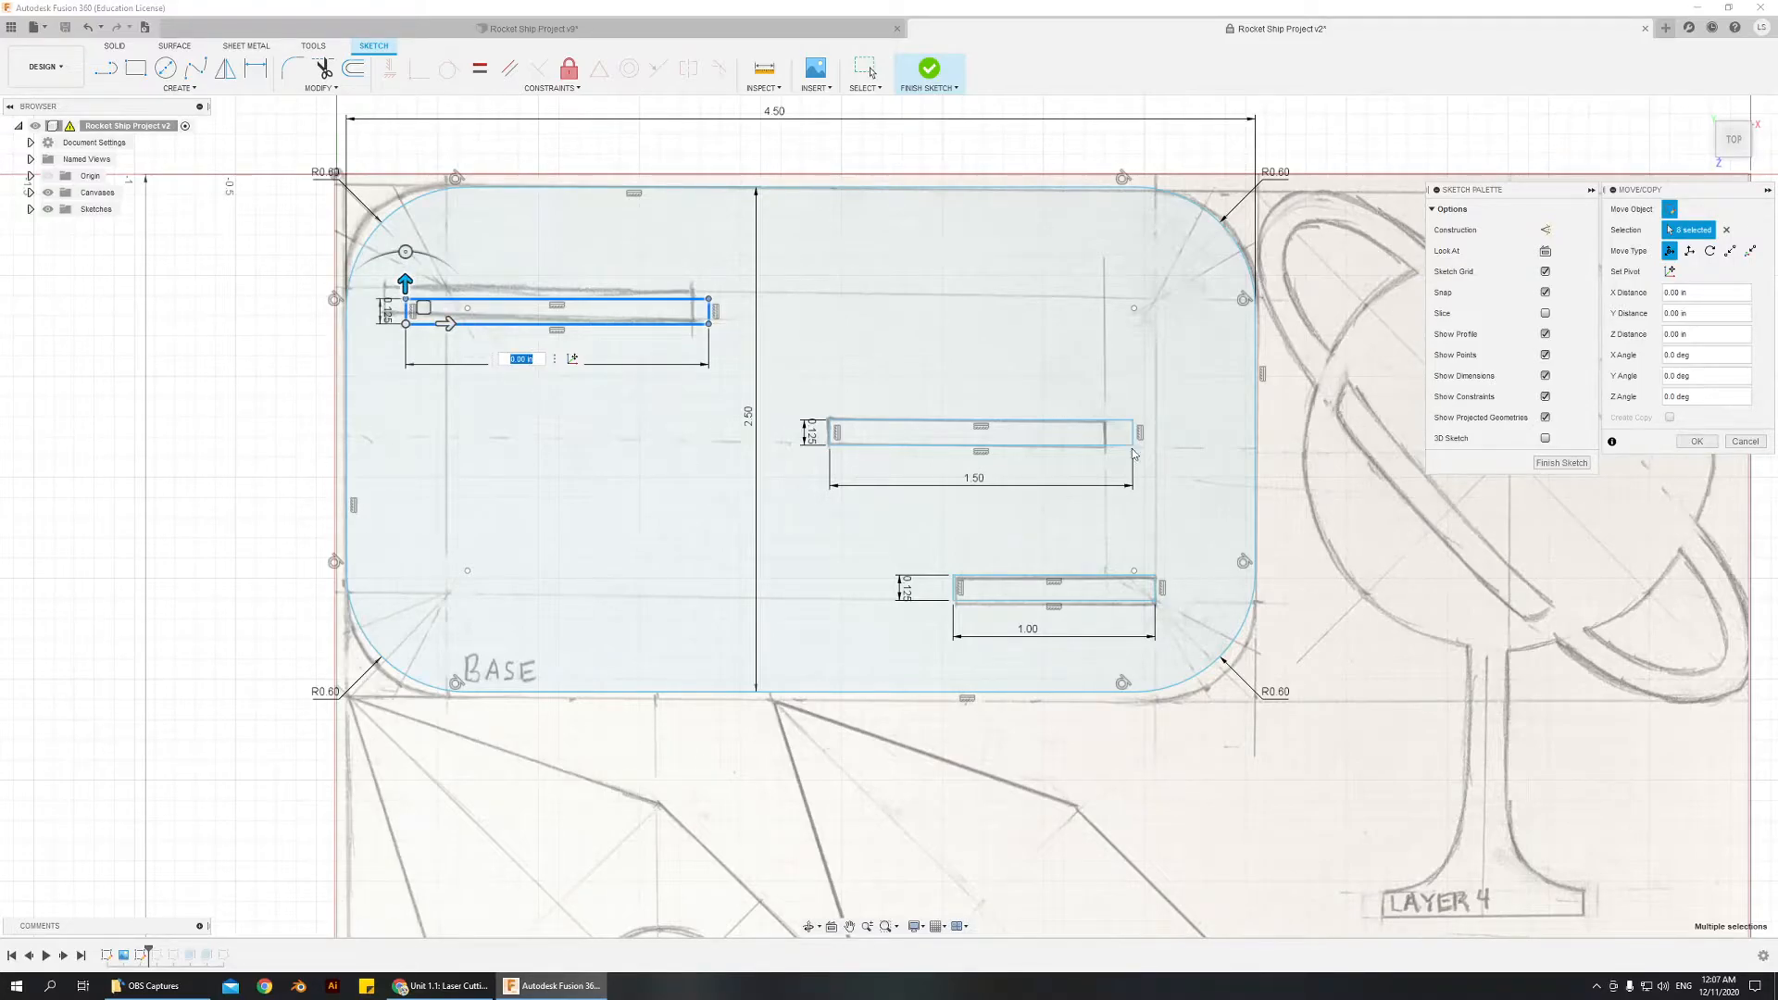
{"action": "left_click", "coordinate": [1699, 443]}
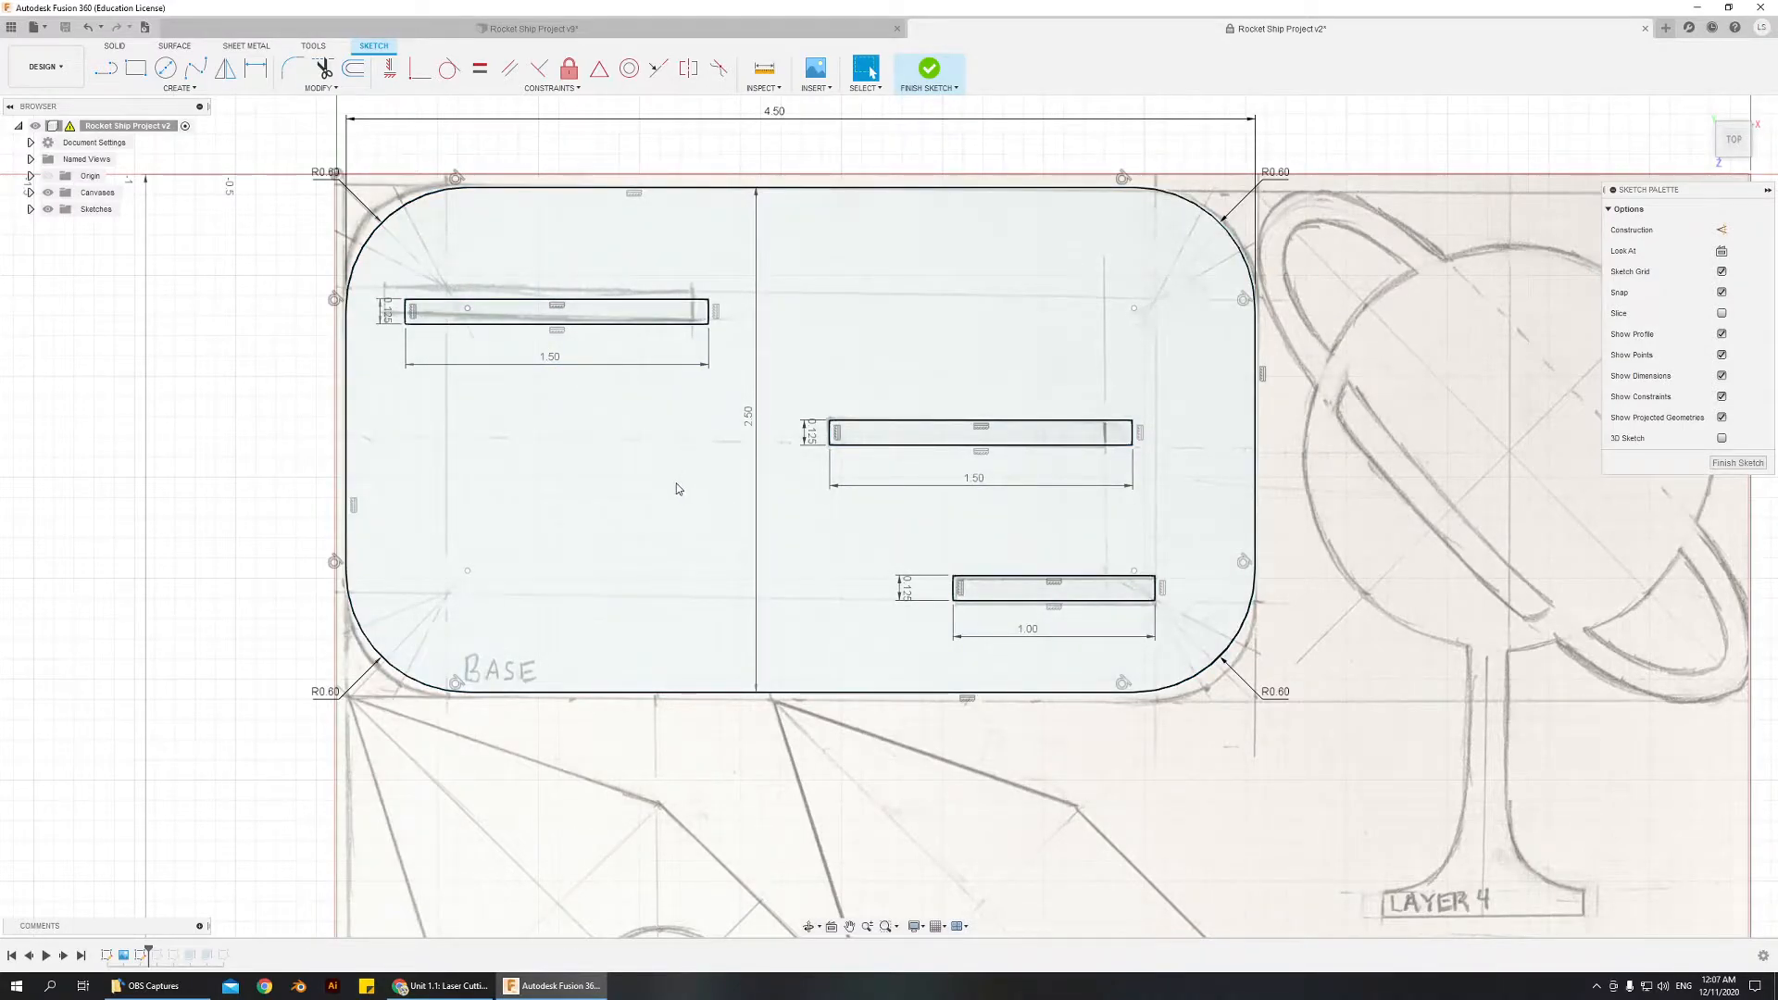
{"action": "left_click_drag", "start_coordinate": [389, 263], "coordinate": [709, 380]}
{"action": "left_click_drag", "start_coordinate": [709, 304], "coordinate": [691, 287]}
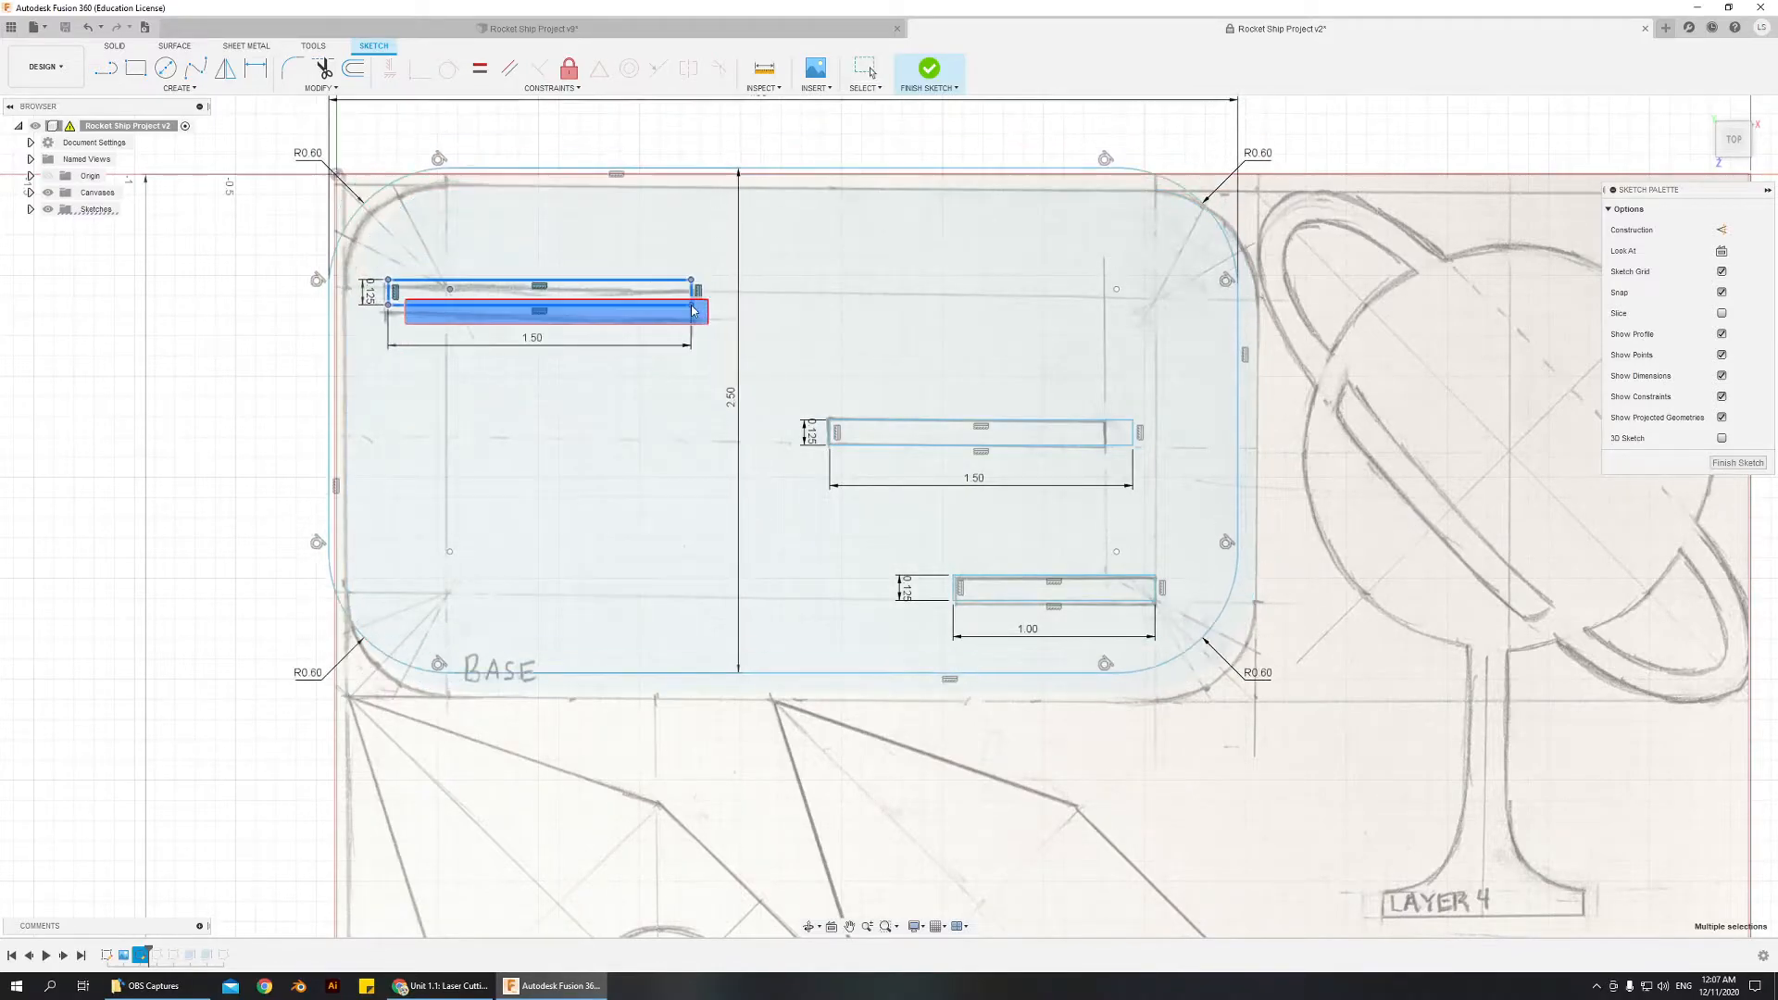
{"action": "key", "text": "ctrl+z"}
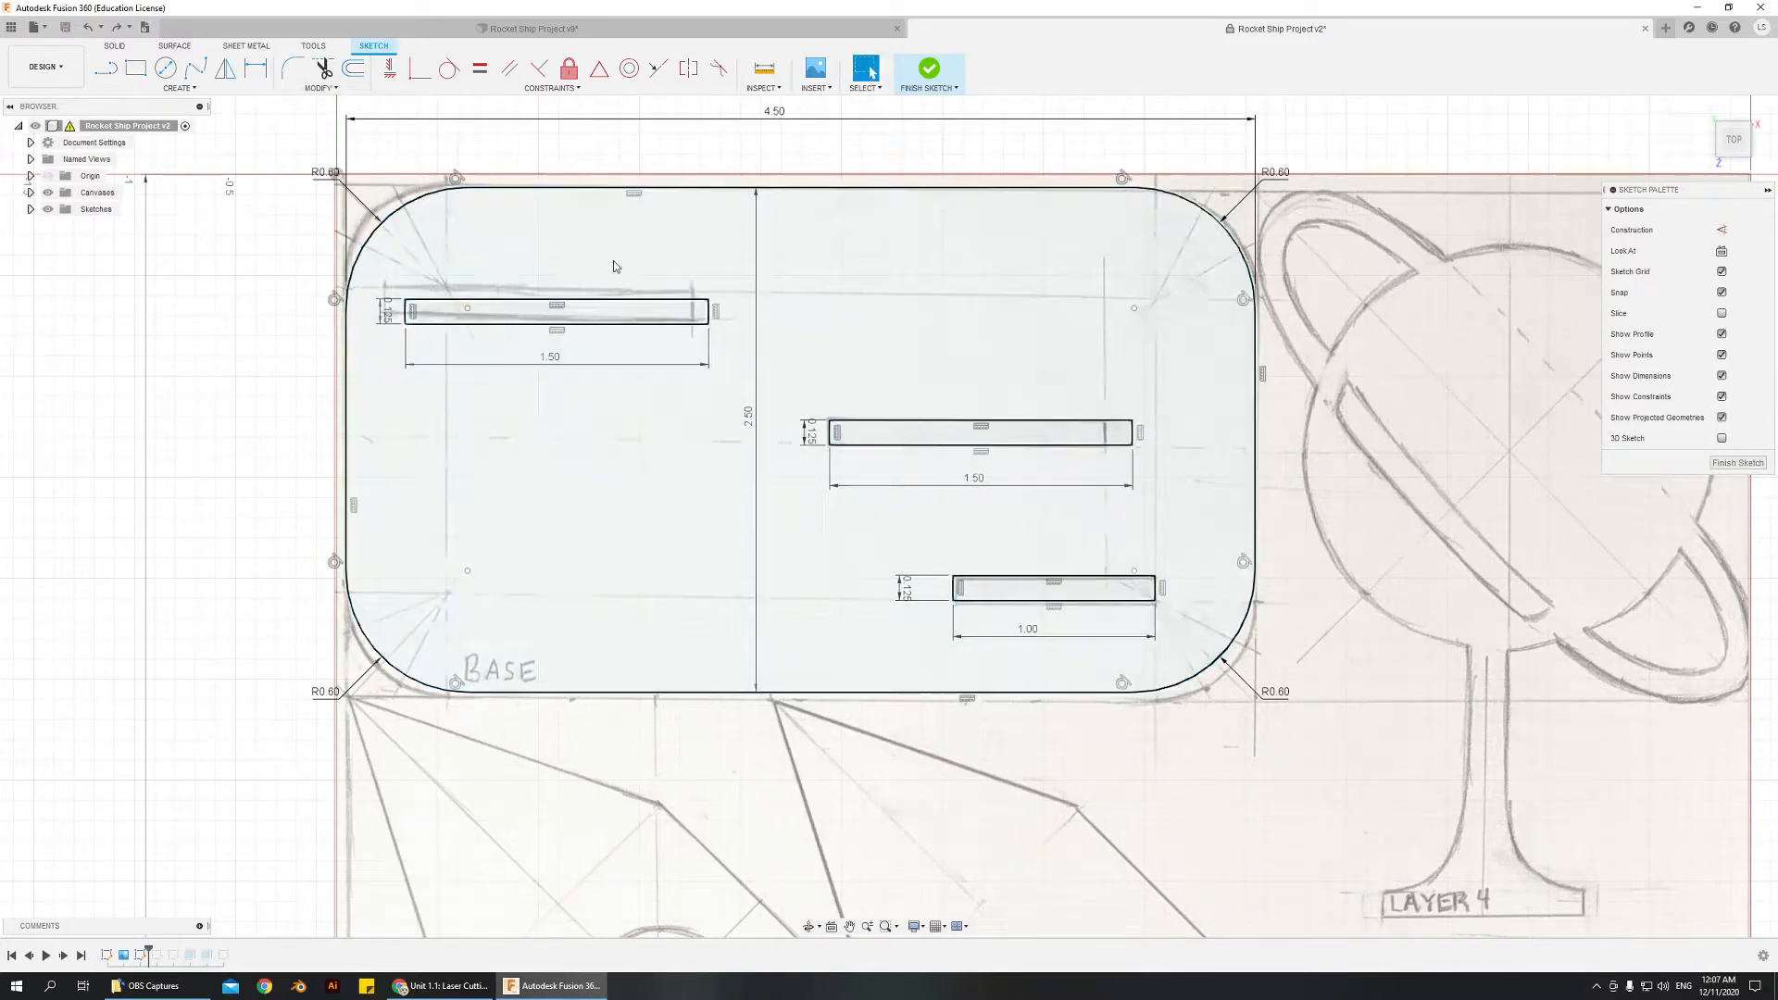
- Try to move the upper-left slot rectangle on its own within the base
{"action": "left_click_drag", "start_coordinate": [385, 290], "coordinate": [741, 345]}
{"action": "left_click", "coordinate": [498, 480]}
{"action": "left_click", "coordinate": [445, 343]}
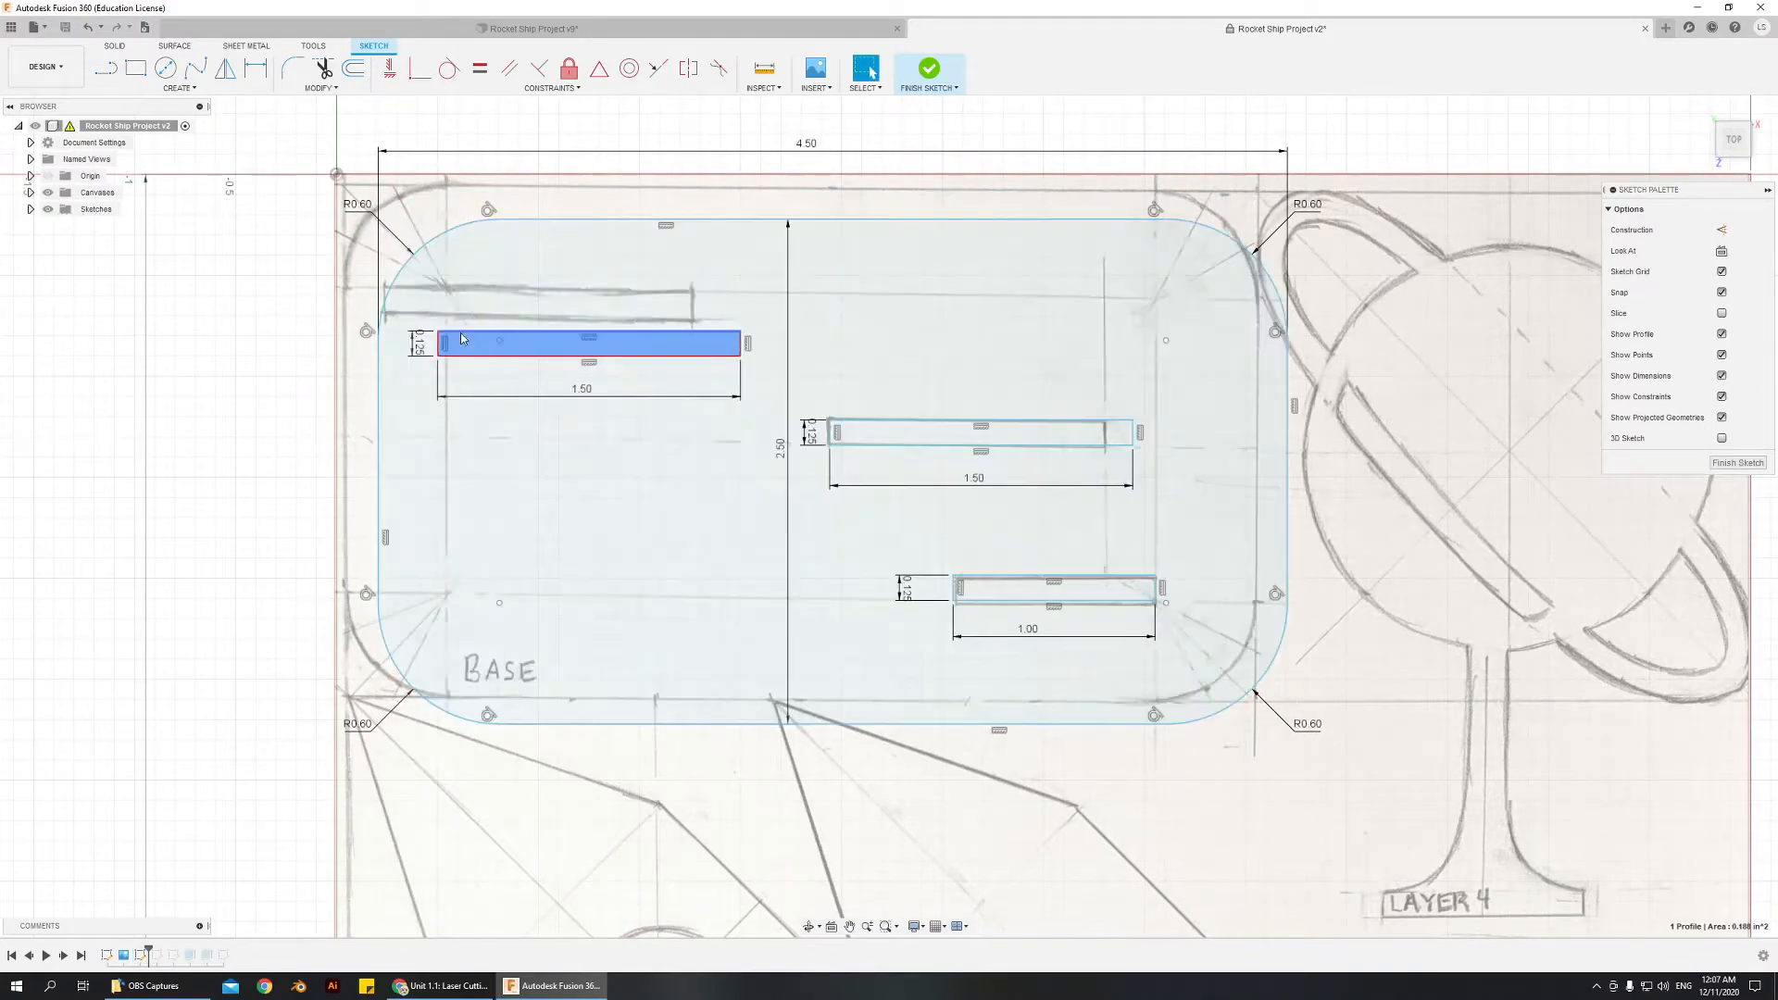
{"action": "left_click_drag", "start_coordinate": [439, 334], "coordinate": [441, 331]}
{"action": "left_click", "coordinate": [245, 478]}
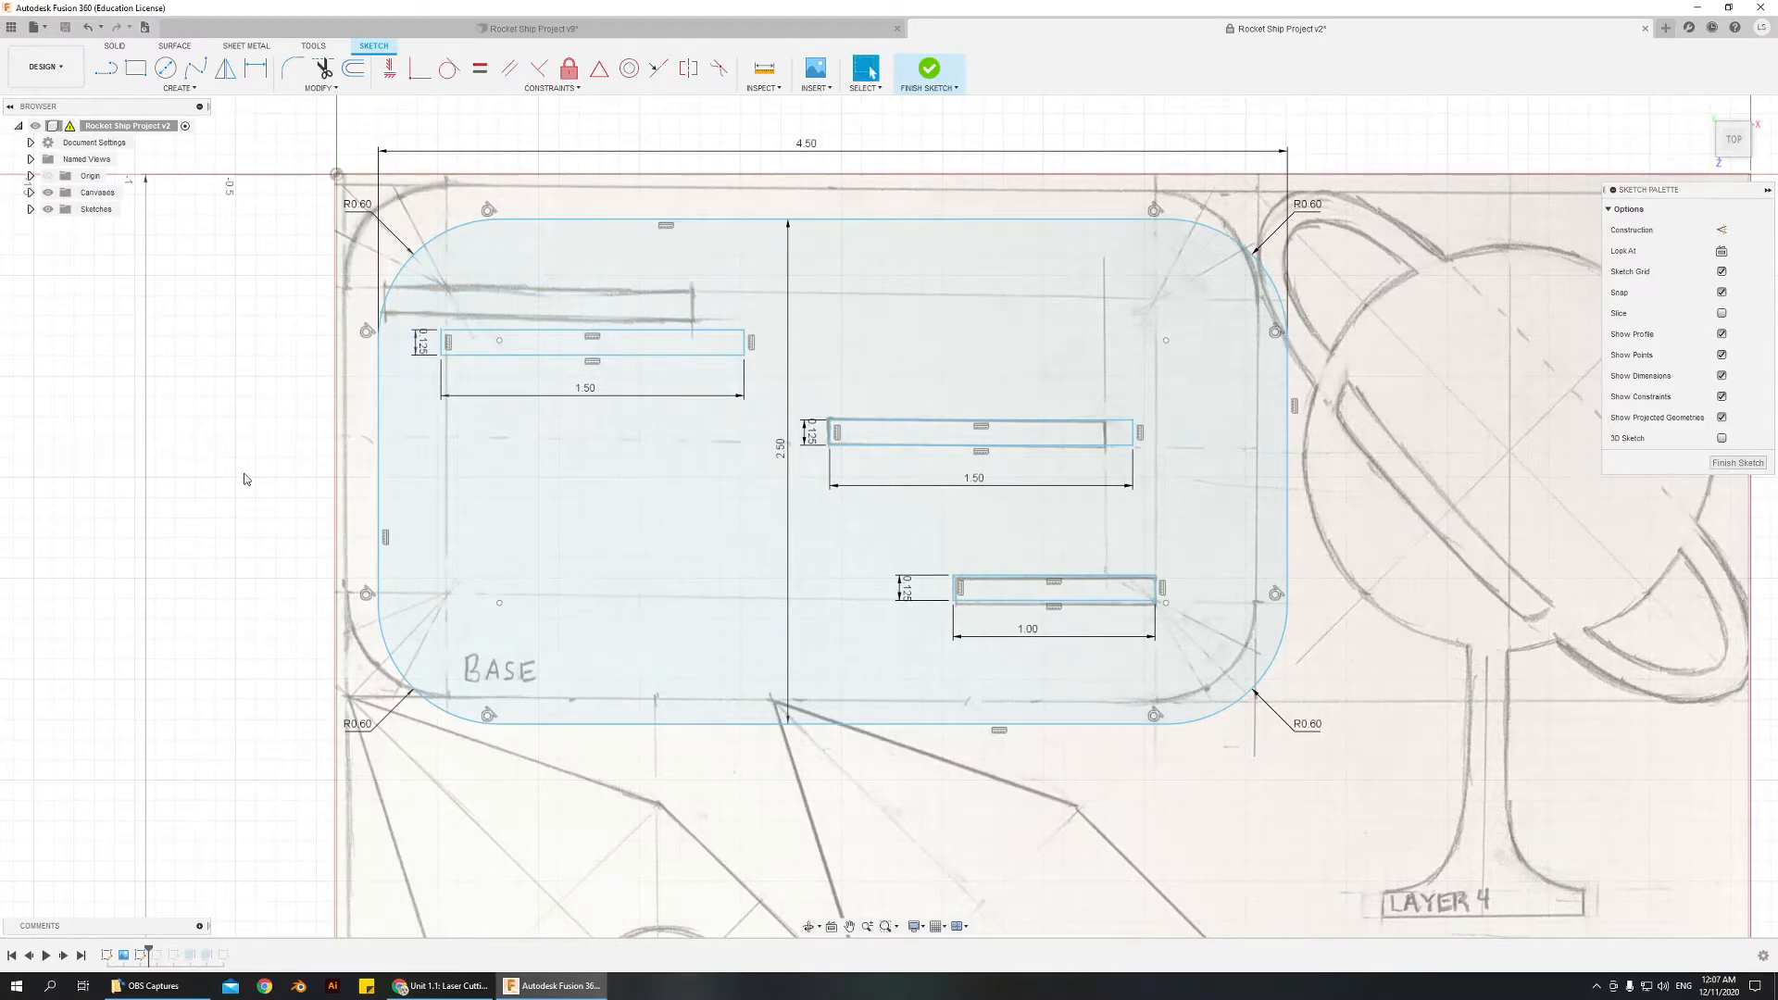
- Move the base outline back over its drawn edges, and shift the outline with all three slots slightly up and left
{"action": "left_click", "coordinate": [494, 237]}
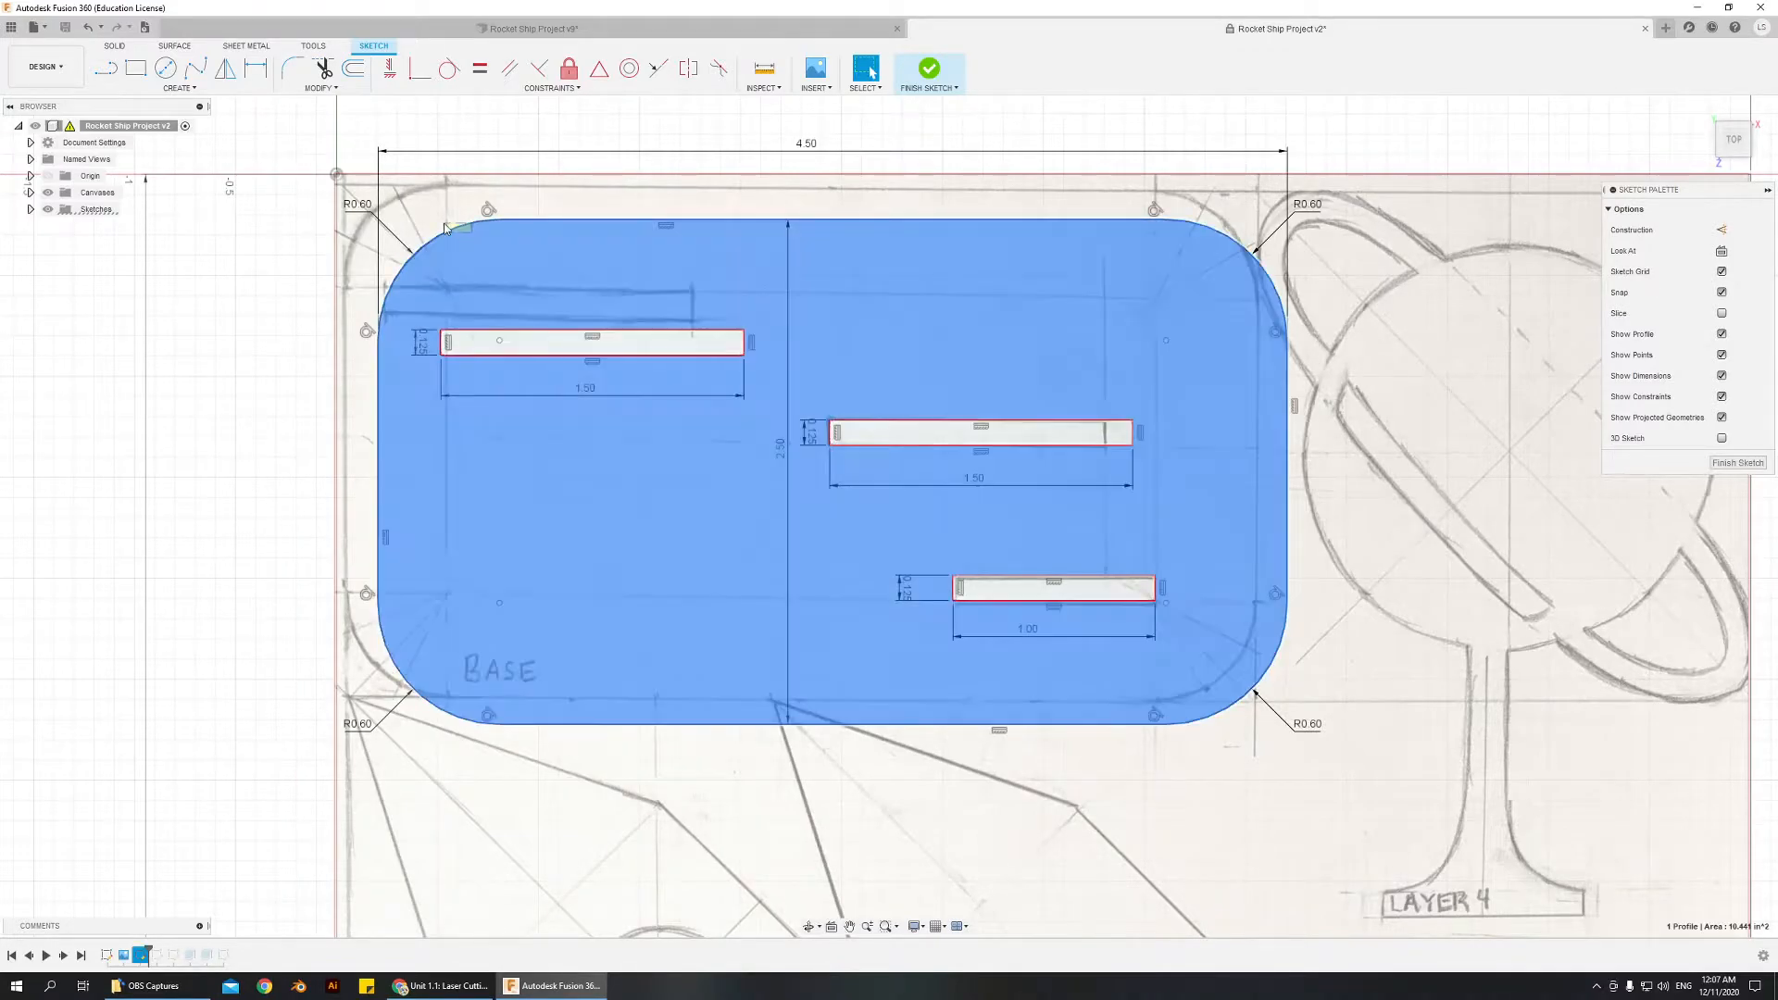
{"action": "left_click", "coordinate": [489, 225], "text": "shift"}
{"action": "left_click_drag", "start_coordinate": [504, 219], "coordinate": [463, 186]}
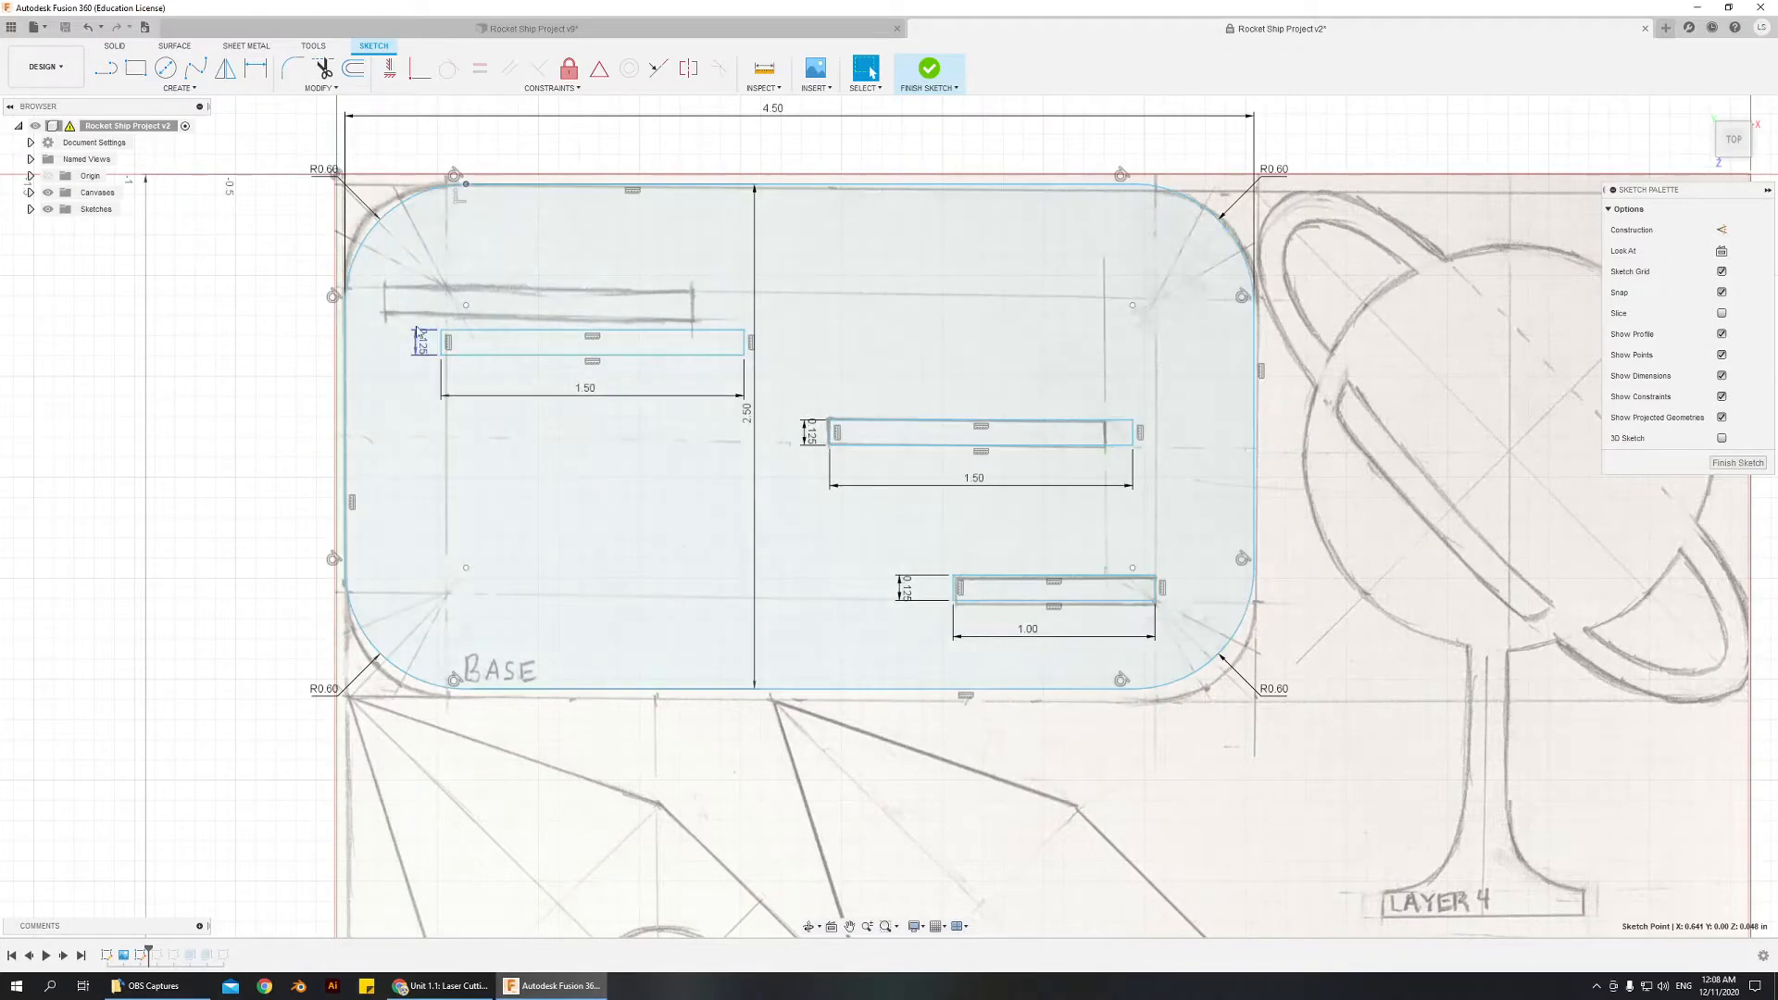
{"action": "left_click_drag", "start_coordinate": [346, 260], "coordinate": [358, 270]}
{"action": "mouse_move", "coordinate": [241, 173]}
{"action": "left_mouse_down"}
{"action": "mouse_move", "coordinate": [1197, 644]}
{"action": "mouse_move", "coordinate": [1370, 824]}
{"action": "left_mouse_up"}
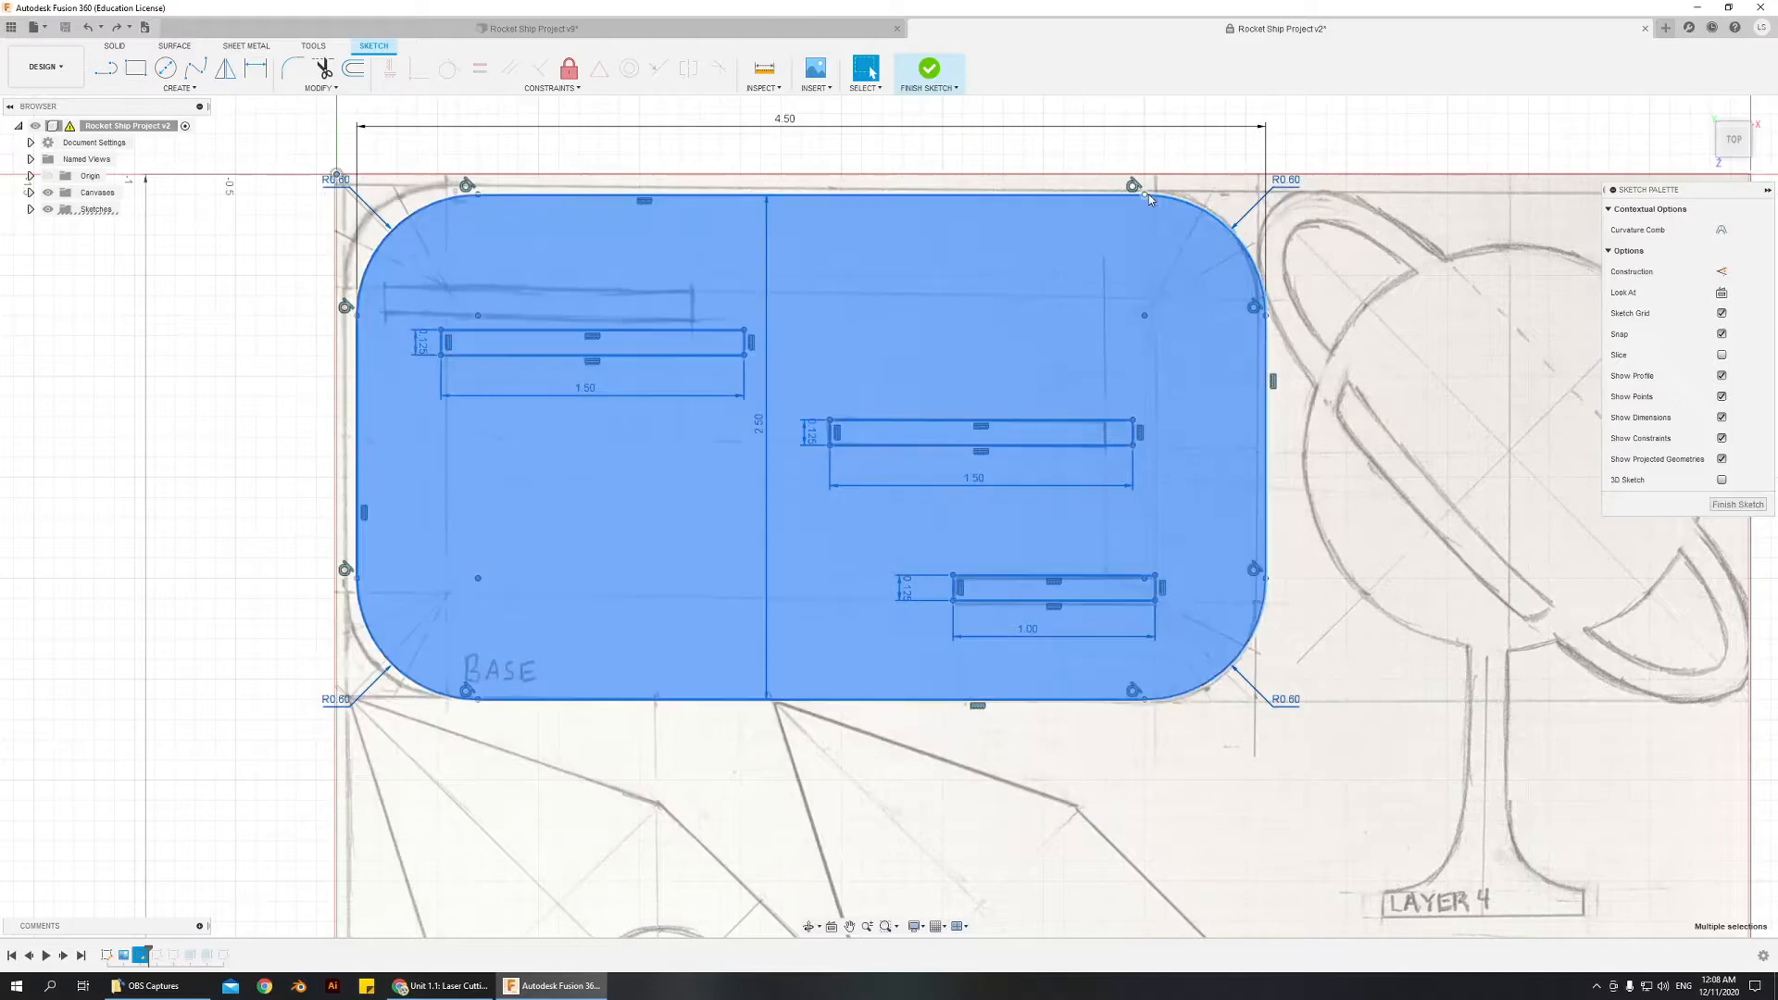
{"action": "left_click_drag", "start_coordinate": [1148, 193], "coordinate": [1127, 183]}
{"action": "left_click", "coordinate": [128, 392]}
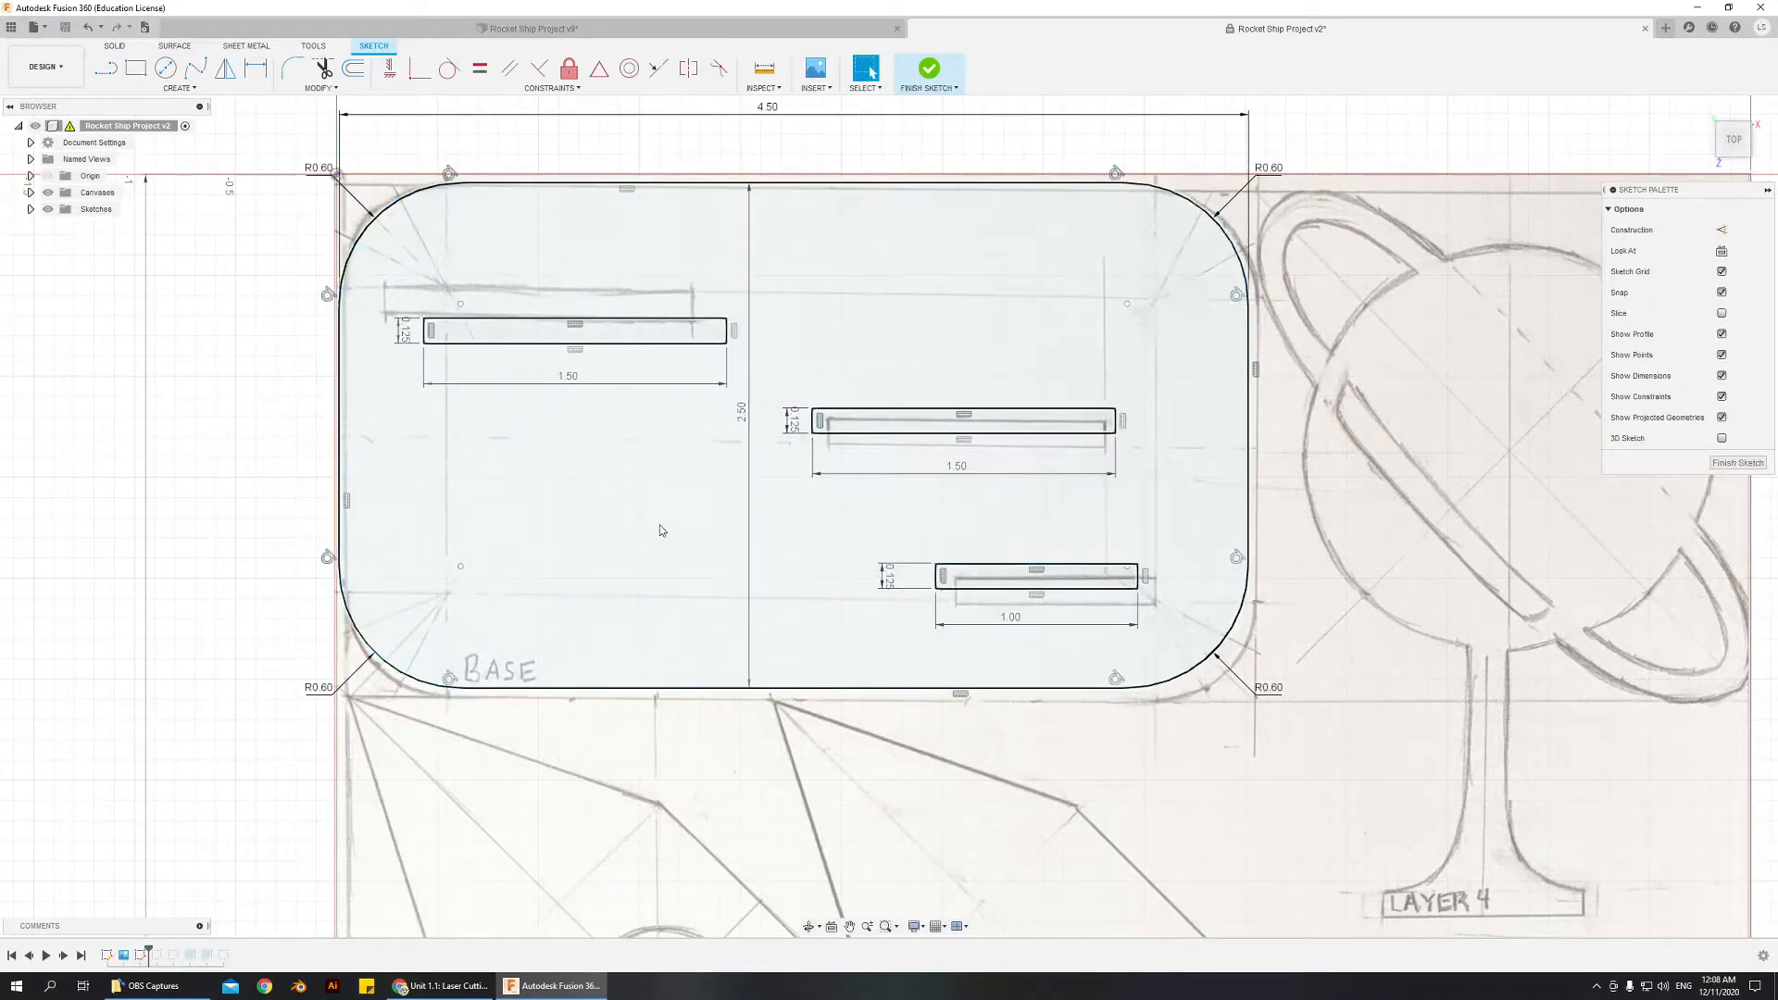
- Move the lower-right 1.00 in slot rectangle down and right so it lines up with its drawn slot
{"action": "scroll", "coordinate": [963, 518], "scroll_direction": "down", "scroll_amount": 3}
{"action": "scroll", "coordinate": [1051, 623], "scroll_direction": "up", "scroll_amount": 3}
{"action": "scroll", "coordinate": [924, 648], "scroll_direction": "up", "scroll_amount": 3}
{"action": "left_click_drag", "start_coordinate": [813, 548], "coordinate": [1190, 708]}
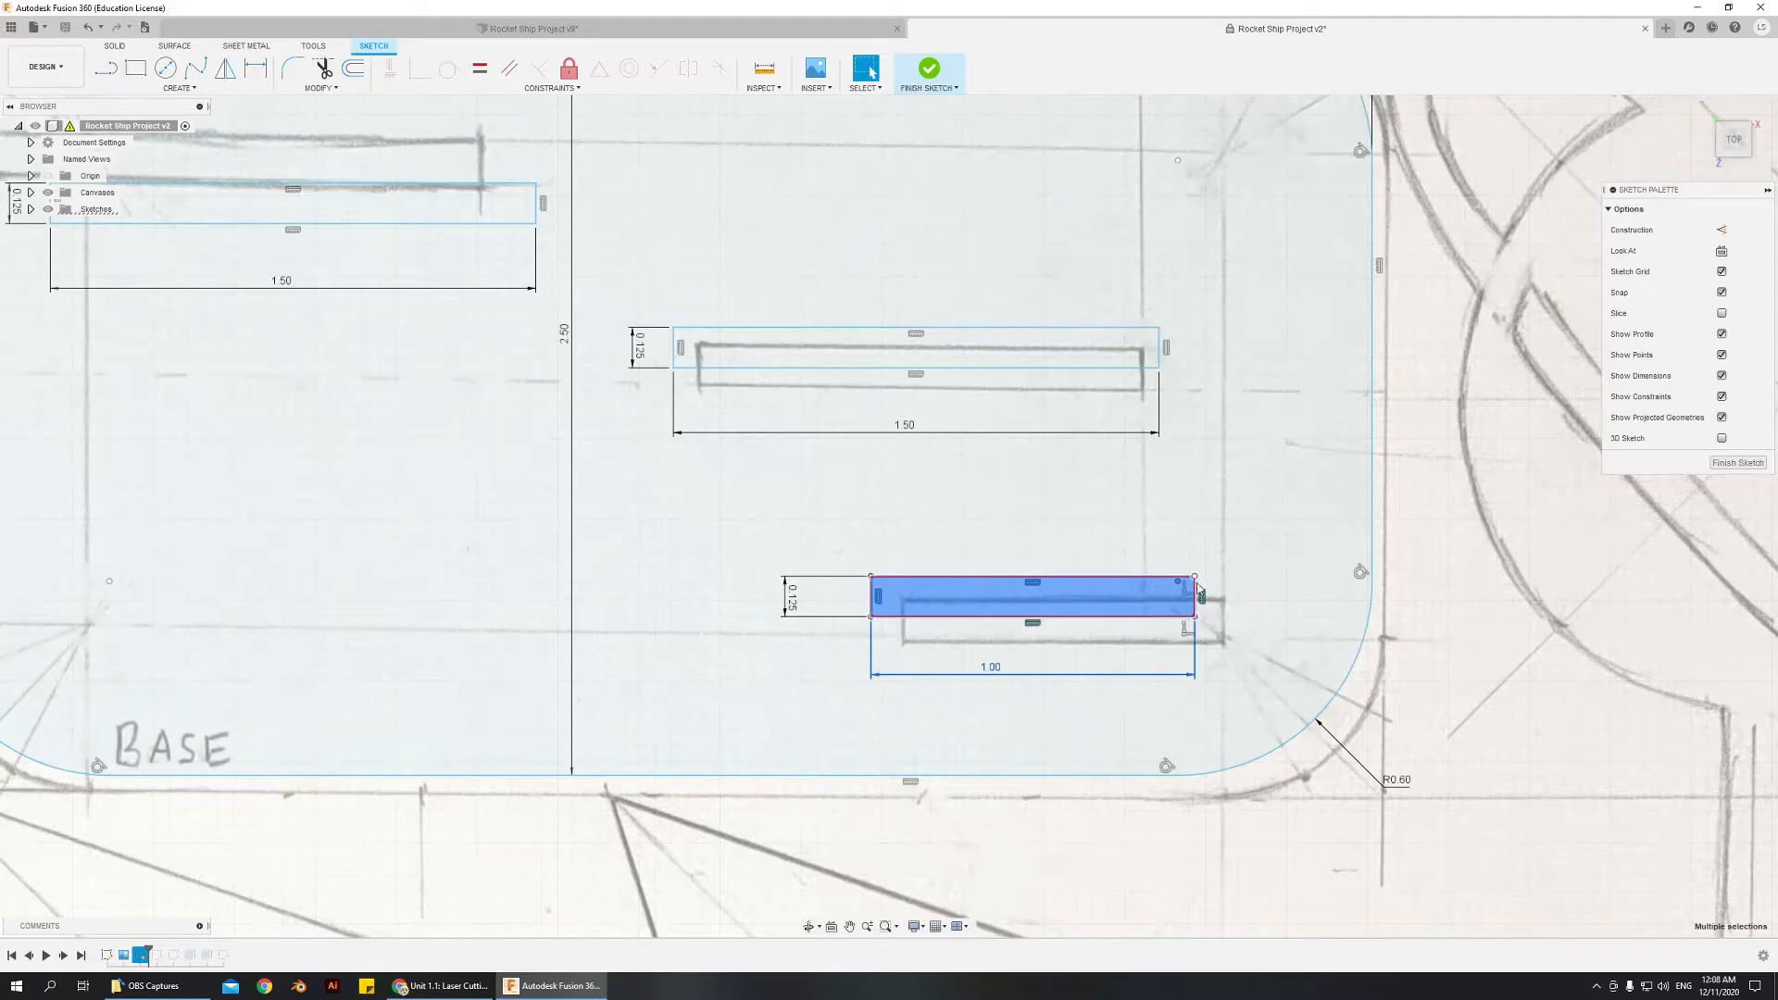
{"action": "left_click", "coordinate": [1403, 715]}
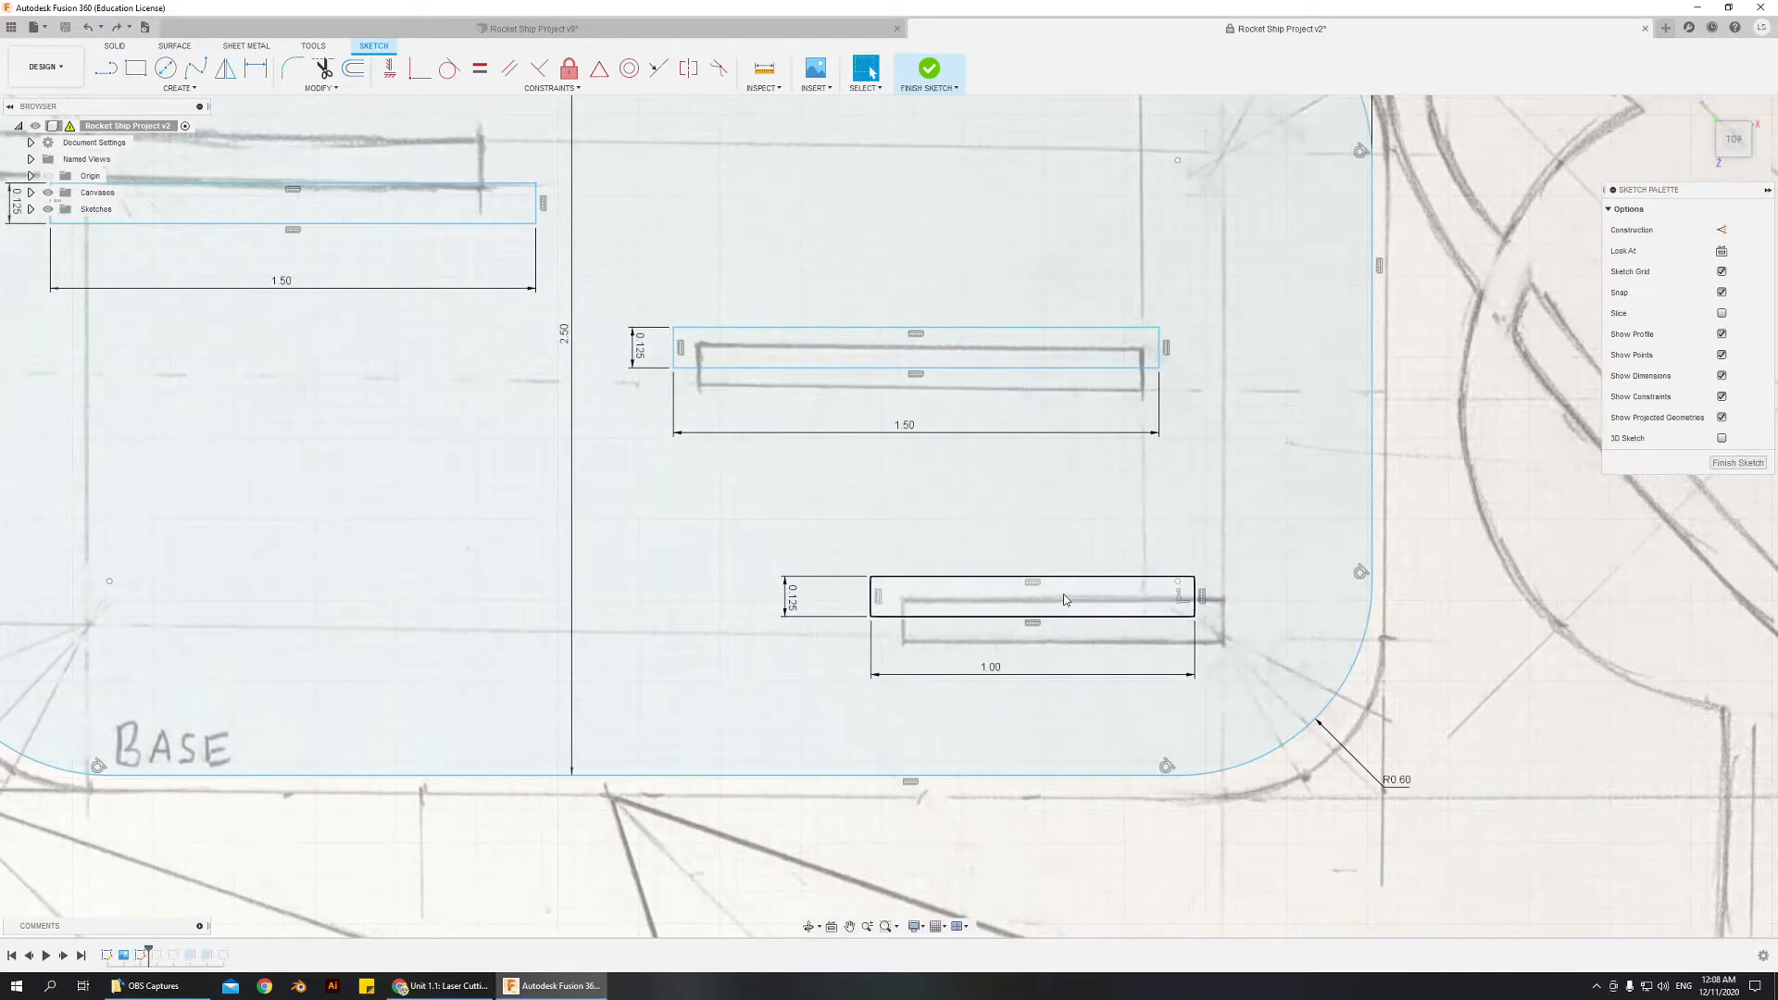
{"action": "left_click_drag", "start_coordinate": [1195, 577], "coordinate": [1224, 602]}
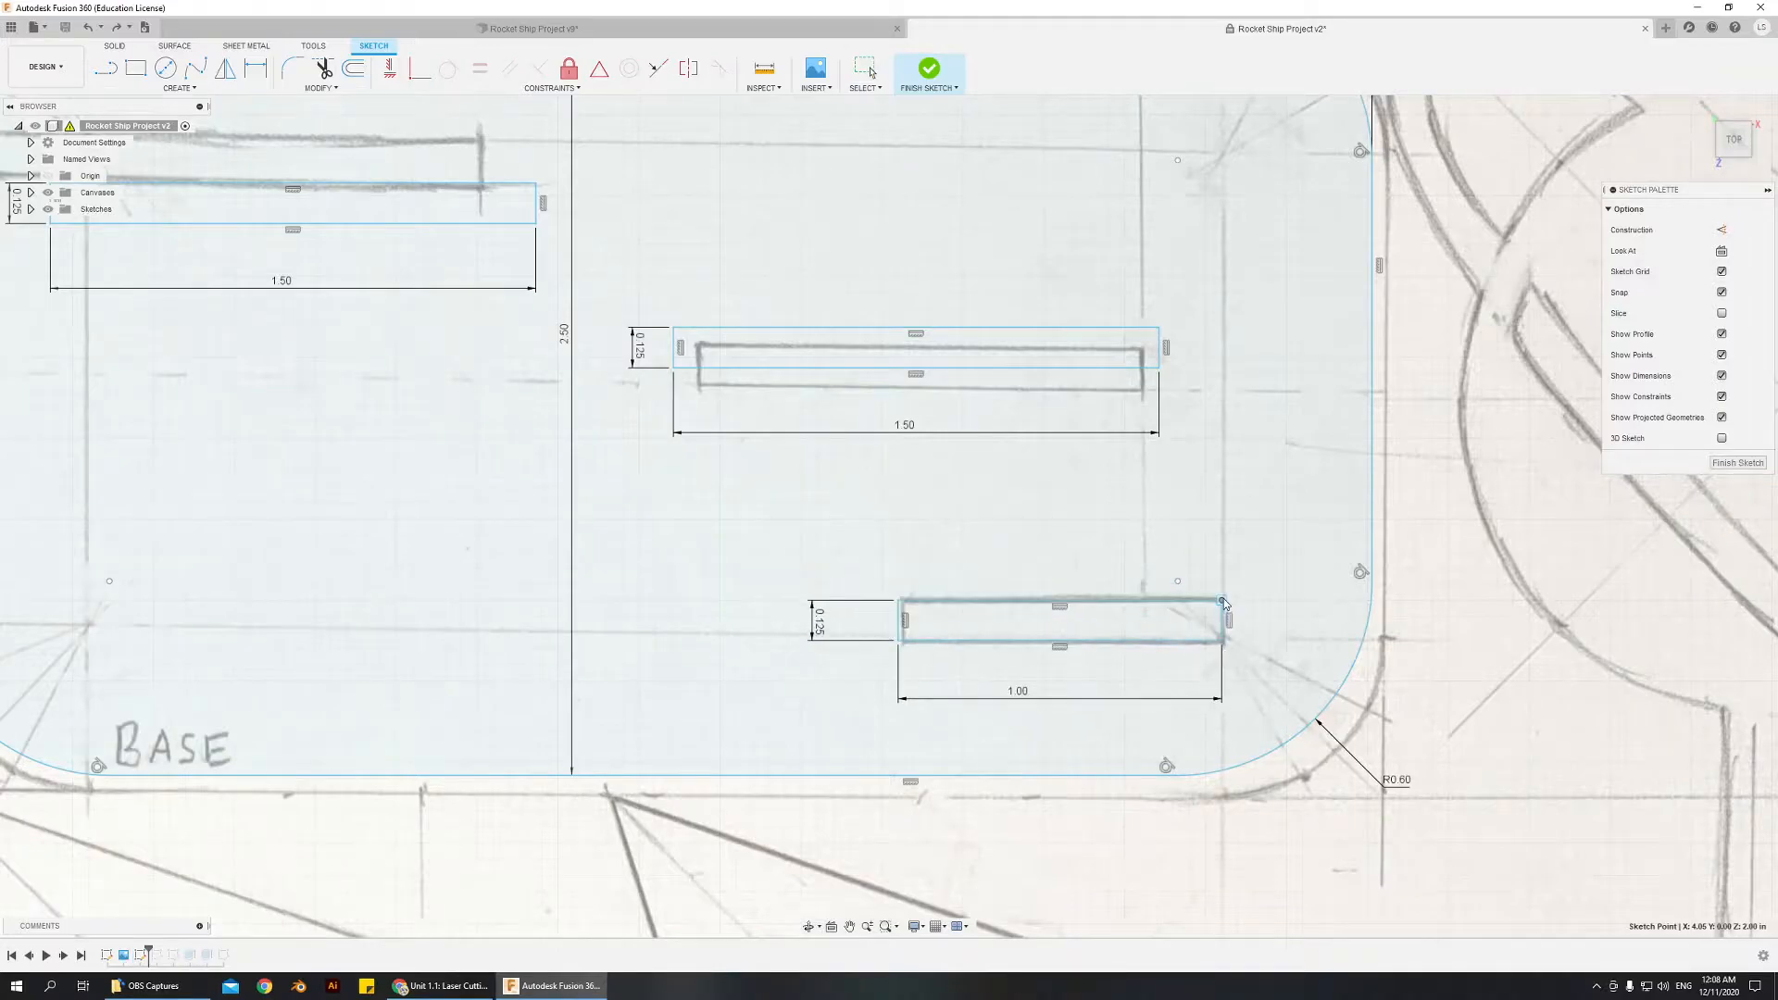
- Align the middle and upper-left 1.50 in slot rectangles with their drawn slots in the base
{"action": "left_click", "coordinate": [1153, 347]}
{"action": "left_click_drag", "start_coordinate": [1159, 328], "coordinate": [1191, 342]}
{"action": "scroll", "coordinate": [594, 346], "scroll_direction": "down", "scroll_amount": 3}
{"action": "scroll", "coordinate": [213, 185], "scroll_direction": "up", "scroll_amount": 4}
{"action": "left_click", "coordinate": [542, 248]}
{"action": "left_click_drag", "start_coordinate": [768, 267], "coordinate": [708, 214]}
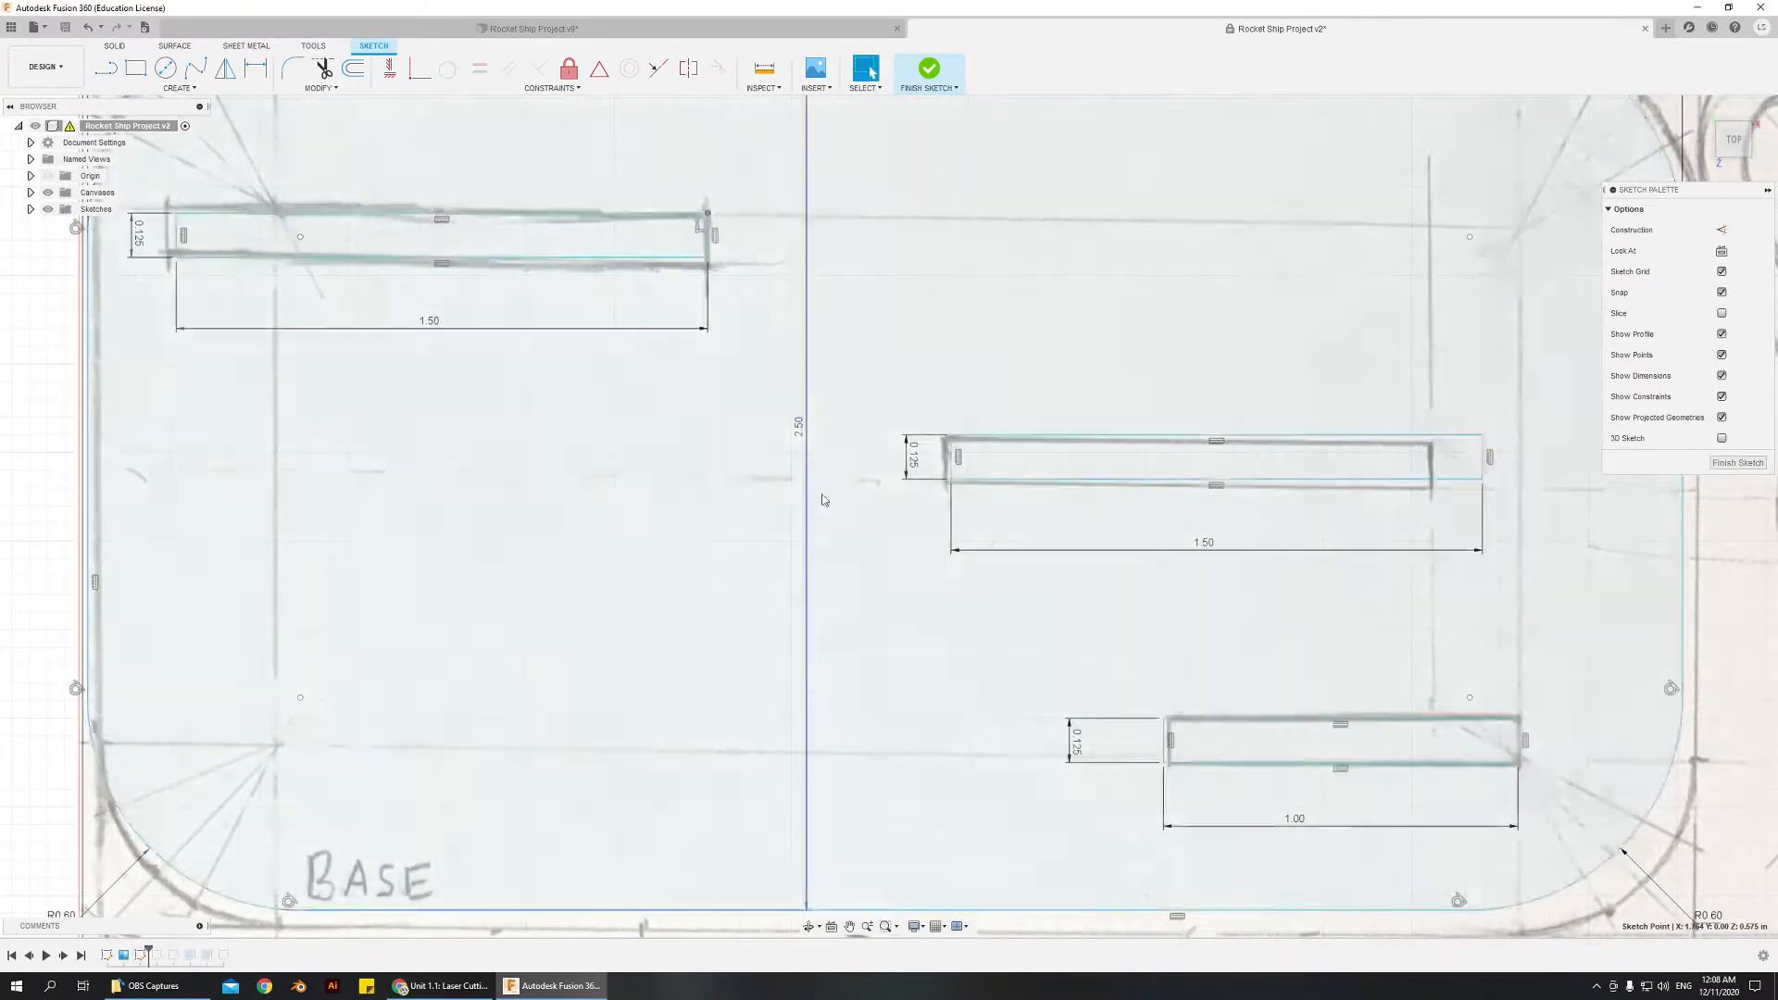
- Examine the remaining planet, rocket and star pieces drawn on the canvas around the base
{"action": "scroll", "coordinate": [1012, 595], "scroll_direction": "down", "scroll_amount": 6}
{"action": "scroll", "coordinate": [1463, 717], "scroll_direction": "up", "scroll_amount": 3}
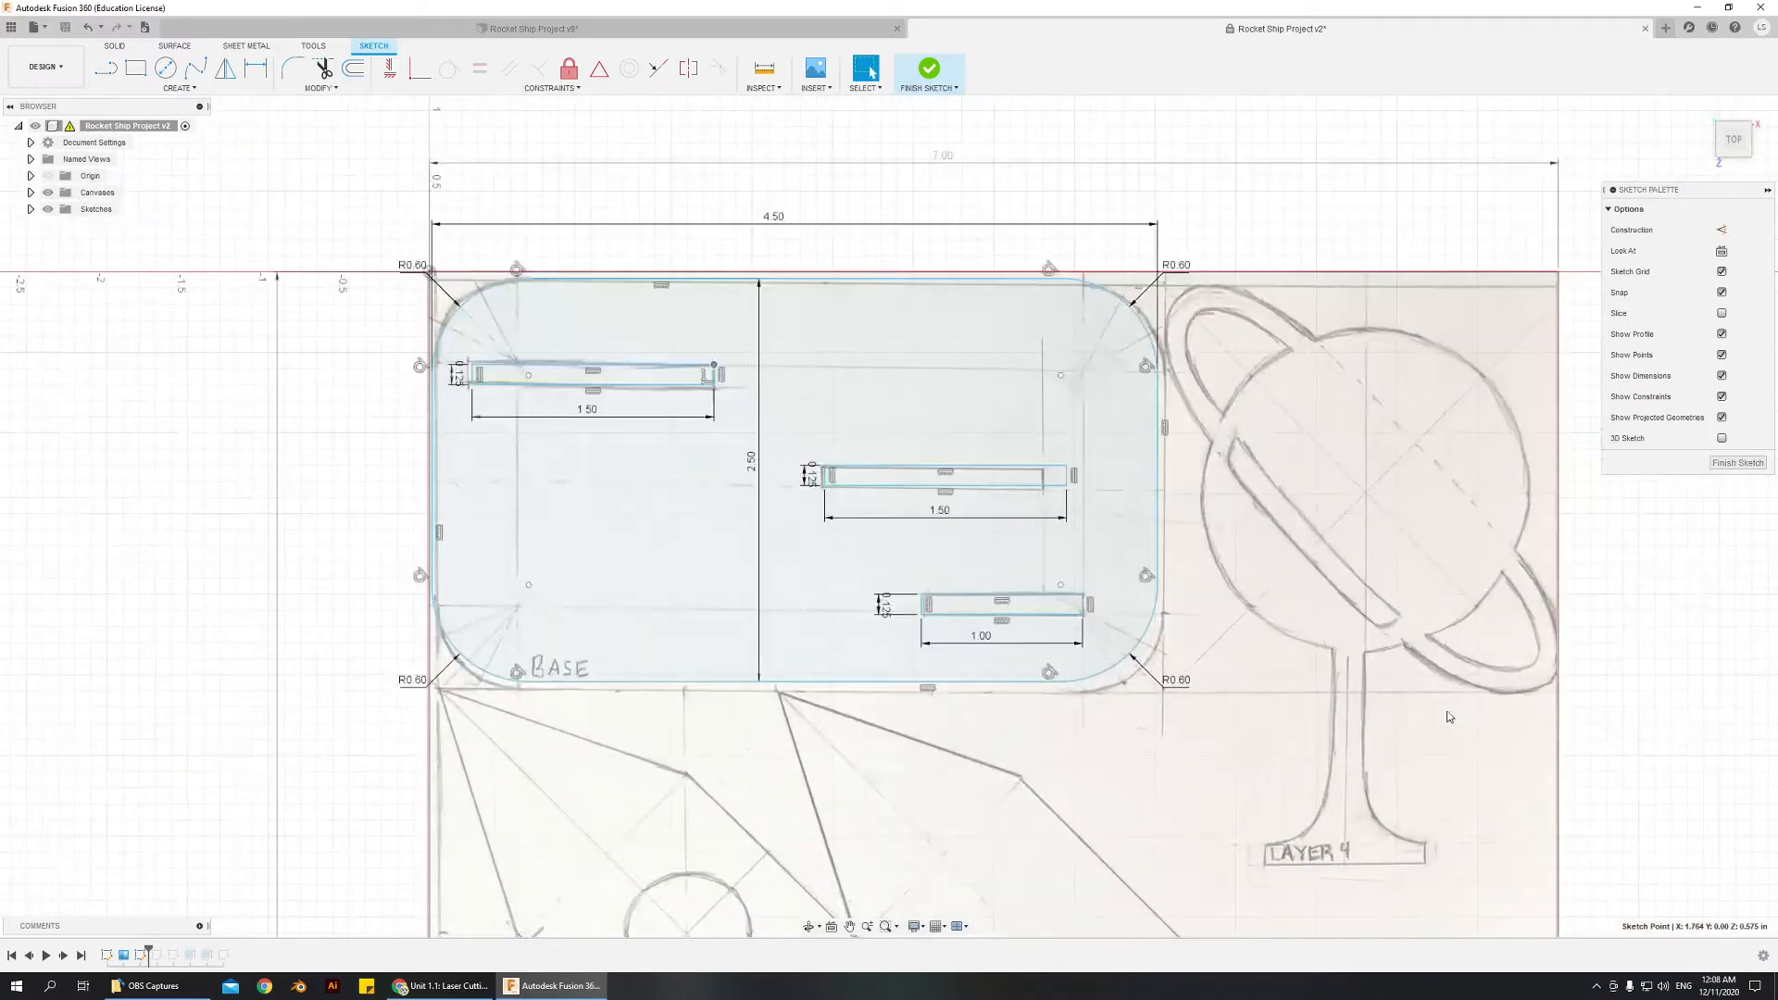
{"action": "scroll", "coordinate": [1463, 717], "scroll_direction": "down", "scroll_amount": 6}
{"action": "scroll", "coordinate": [1541, 774], "scroll_direction": "up", "scroll_amount": 3}
{"action": "mouse_move", "coordinate": [1296, 765]}
{"action": "middle_mouse_down"}
{"action": "mouse_move", "coordinate": [1268, 661]}
{"action": "mouse_move", "coordinate": [1174, 546]}
{"action": "middle_mouse_up"}
{"action": "scroll", "coordinate": [1080, 499], "scroll_direction": "up", "scroll_amount": 1}
{"action": "scroll", "coordinate": [660, 347], "scroll_direction": "down", "scroll_amount": 2}
{"action": "scroll", "coordinate": [694, 409], "scroll_direction": "up", "scroll_amount": 3}
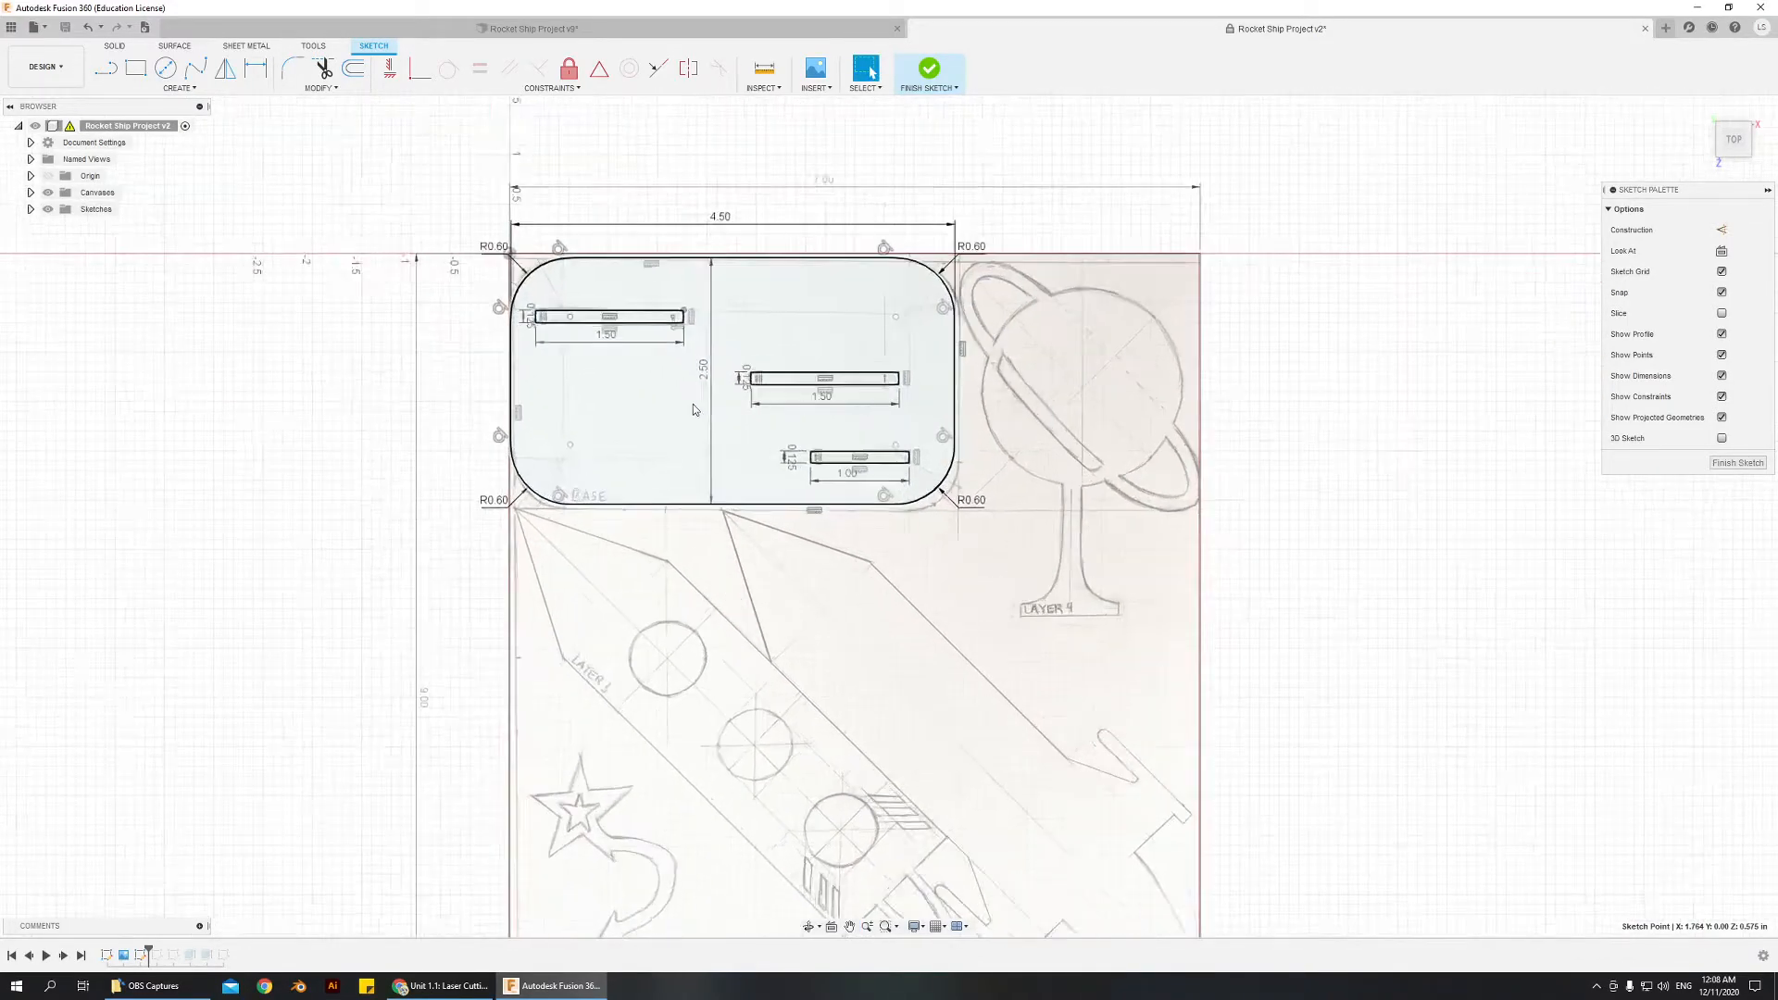
{"action": "scroll", "coordinate": [1060, 726], "scroll_direction": "down", "scroll_amount": 4}
{"action": "scroll", "coordinate": [1118, 739], "scroll_direction": "up", "scroll_amount": 3}
{"action": "middle_click_drag", "start_coordinate": [1068, 768], "coordinate": [1072, 637]}
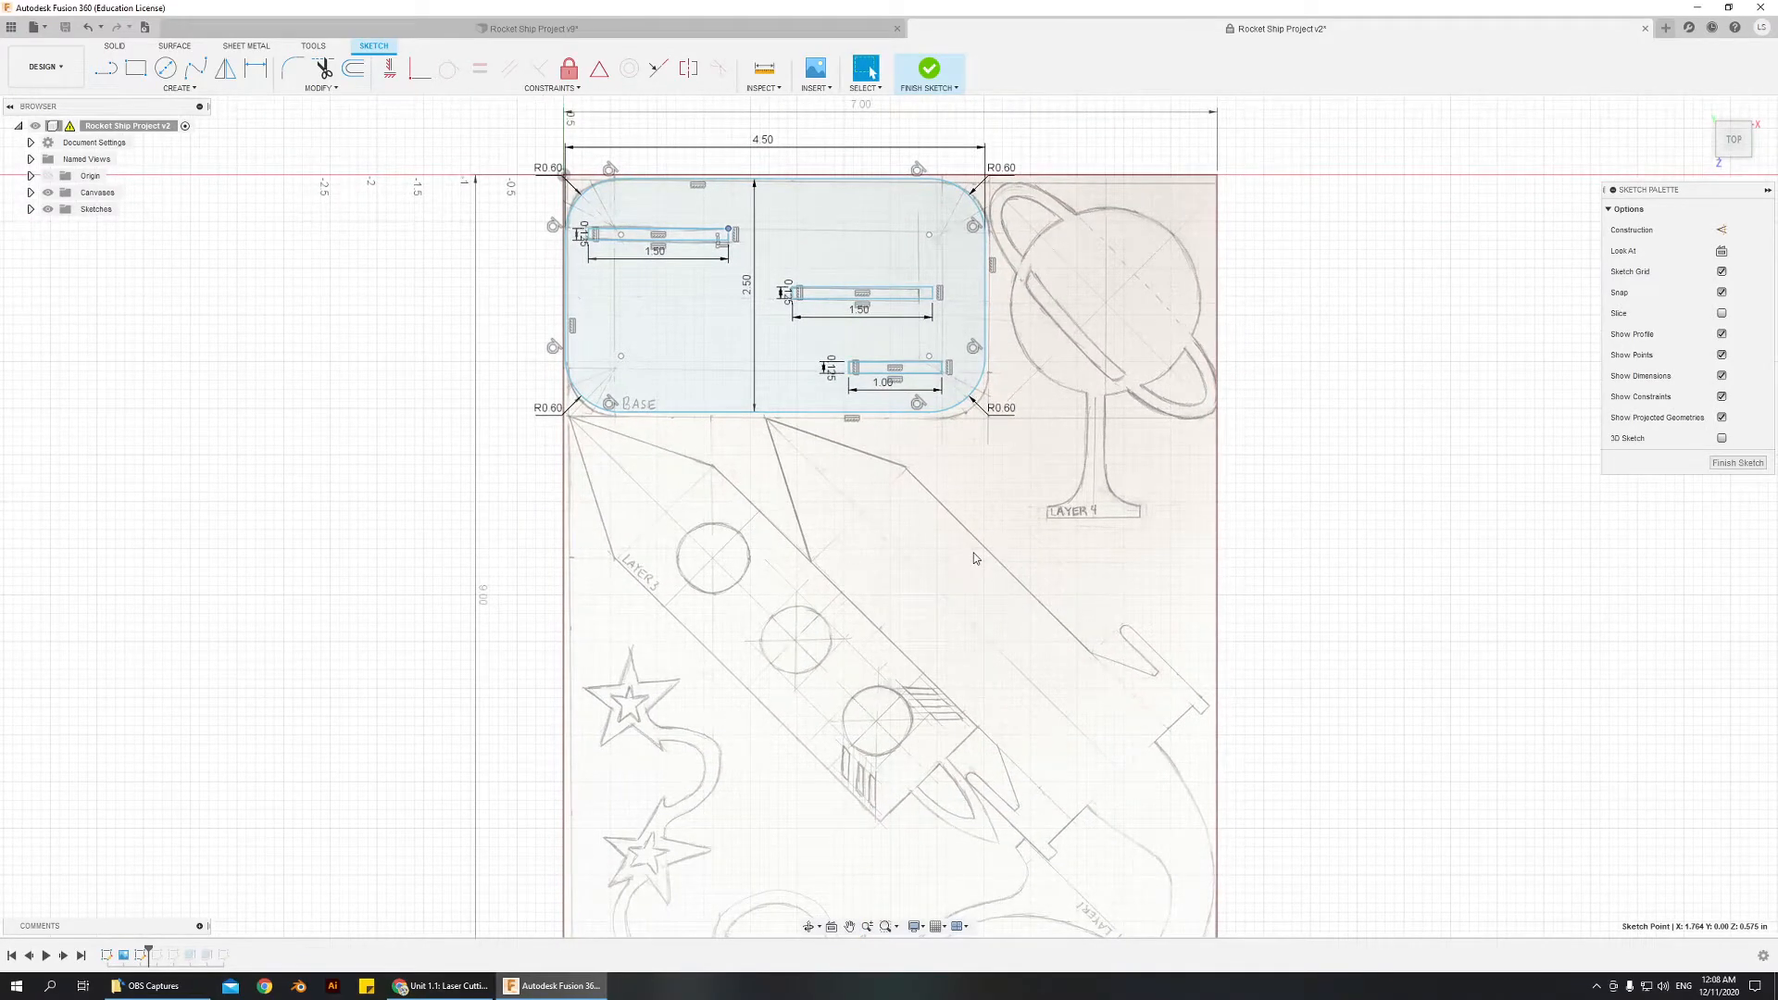
{"action": "scroll", "coordinate": [973, 558], "scroll_direction": "down", "scroll_amount": 1}
{"action": "scroll", "coordinate": [1090, 470], "scroll_direction": "up", "scroll_amount": 2}
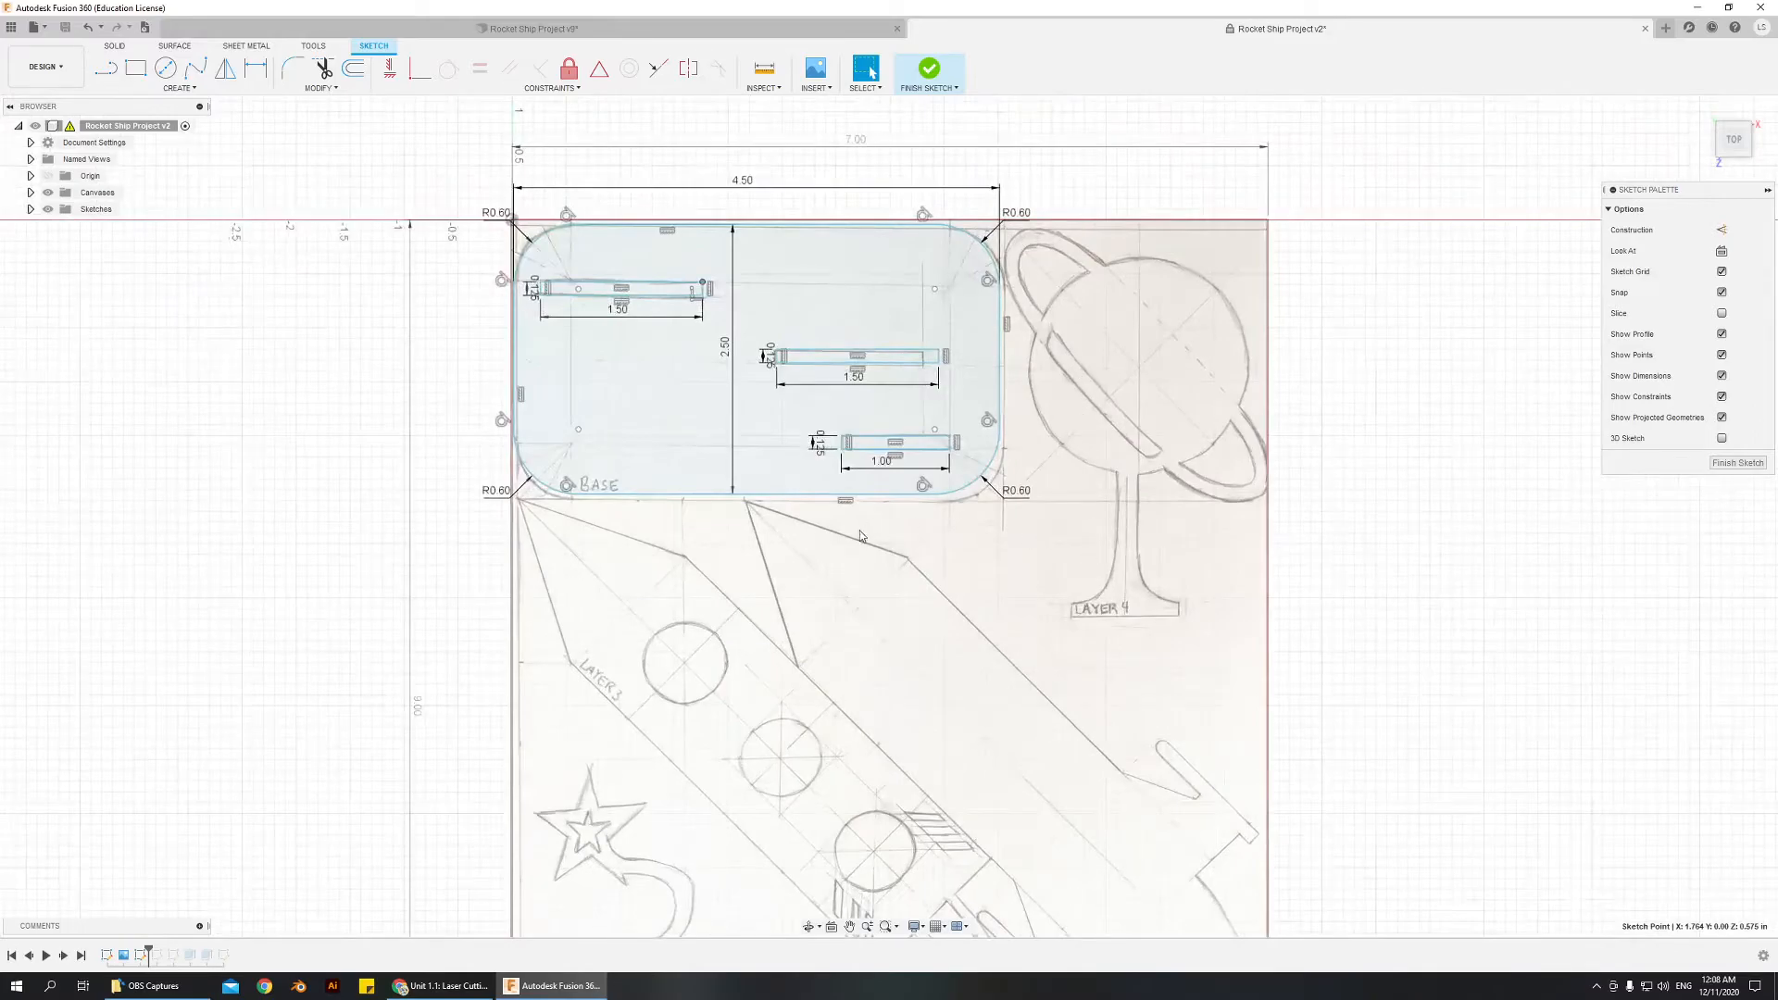
{"action": "scroll", "coordinate": [1036, 553], "scroll_direction": "down", "scroll_amount": 2}
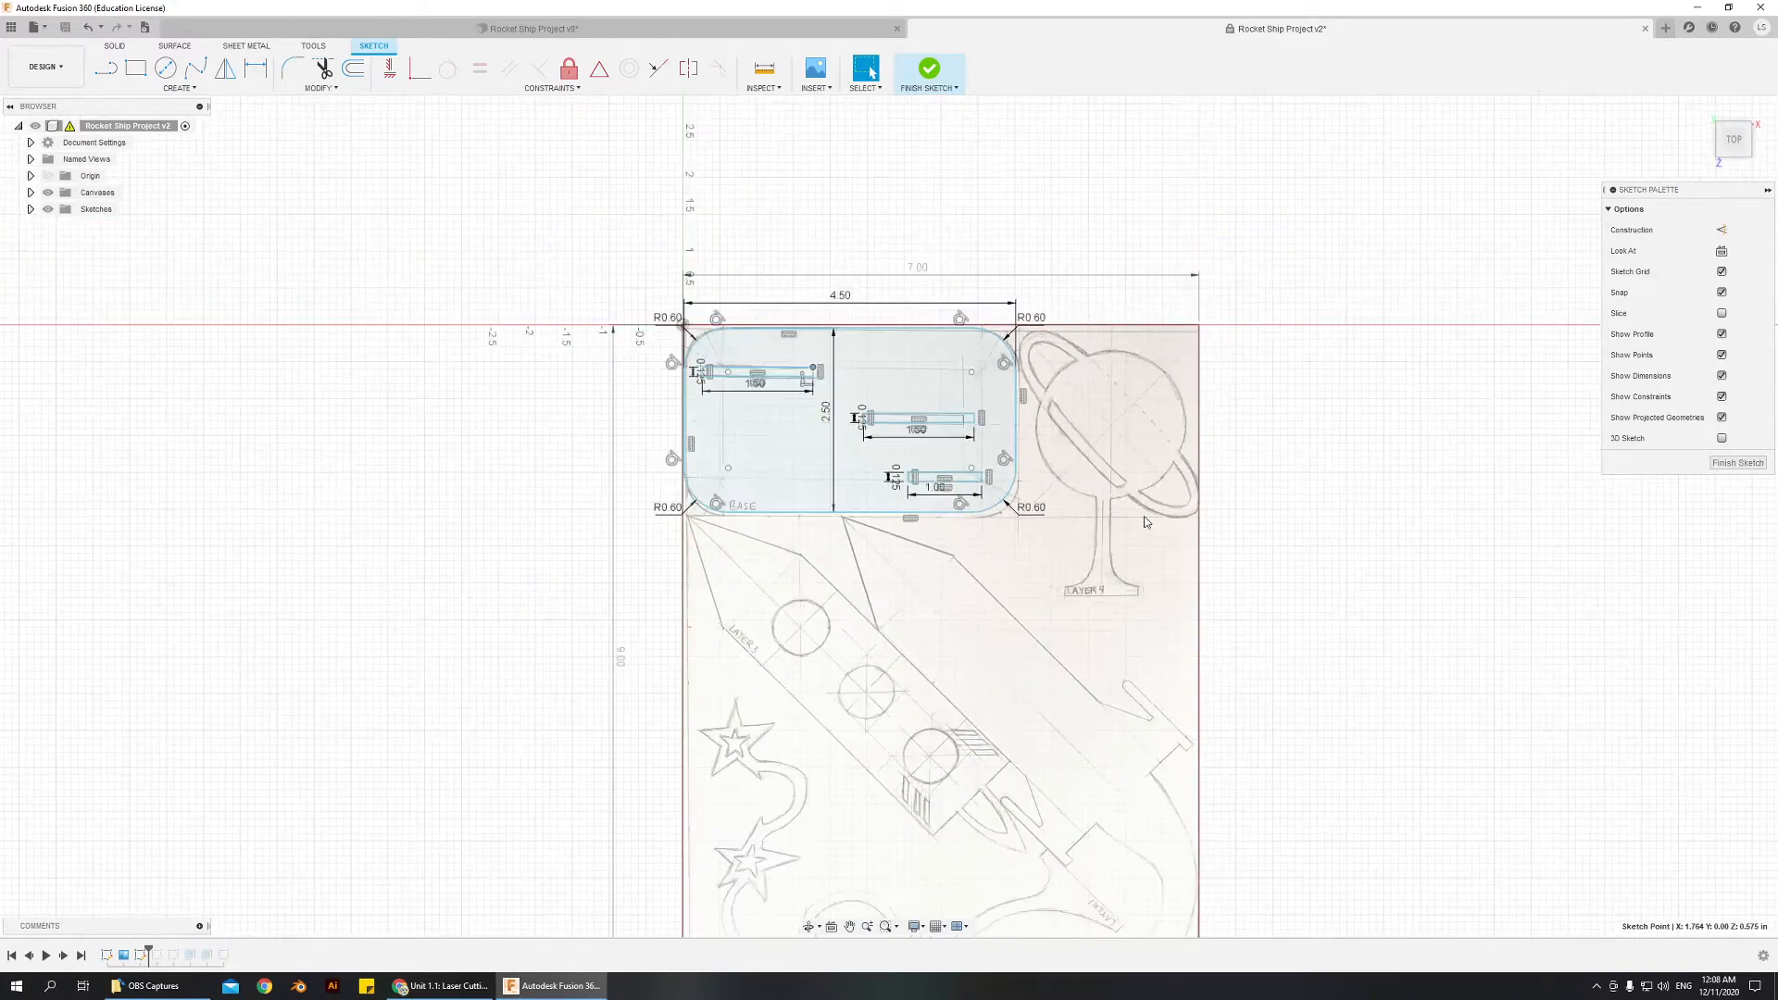
{"action": "scroll", "coordinate": [1144, 522], "scroll_direction": "up", "scroll_amount": 2}
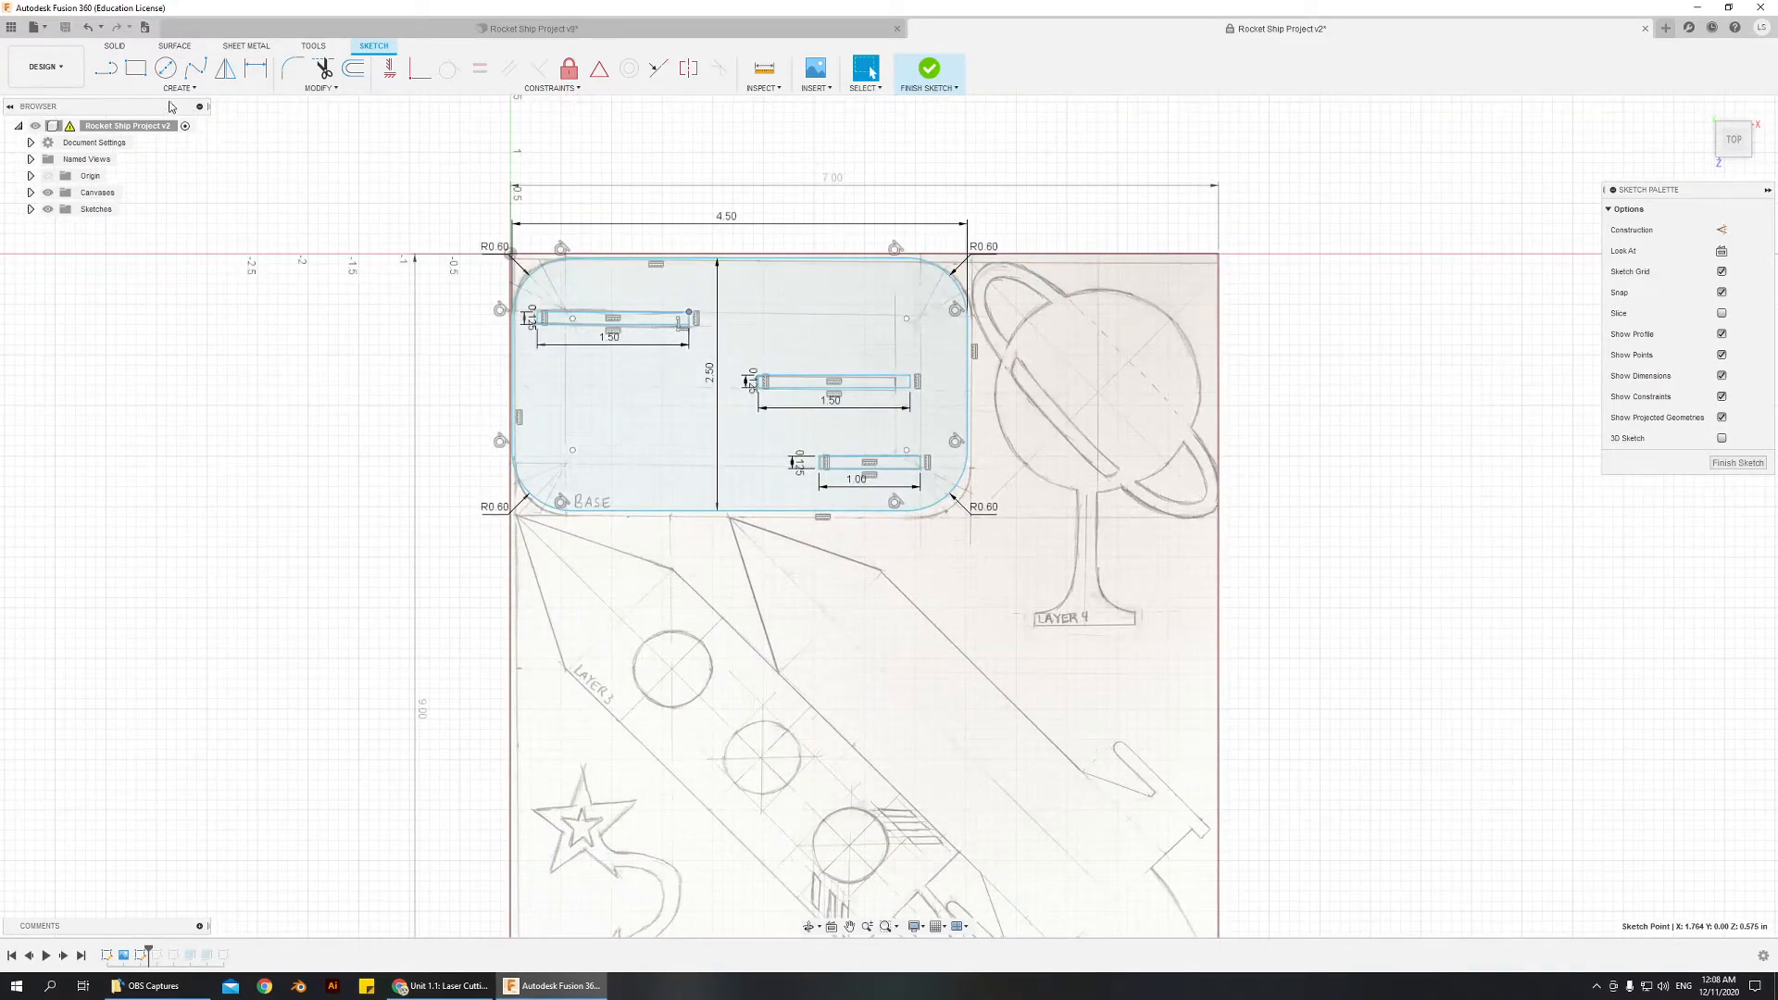
{"action": "scroll", "coordinate": [1120, 648], "scroll_direction": "down", "scroll_amount": 2}
{"action": "scroll", "coordinate": [1056, 586], "scroll_direction": "up", "scroll_amount": 3}
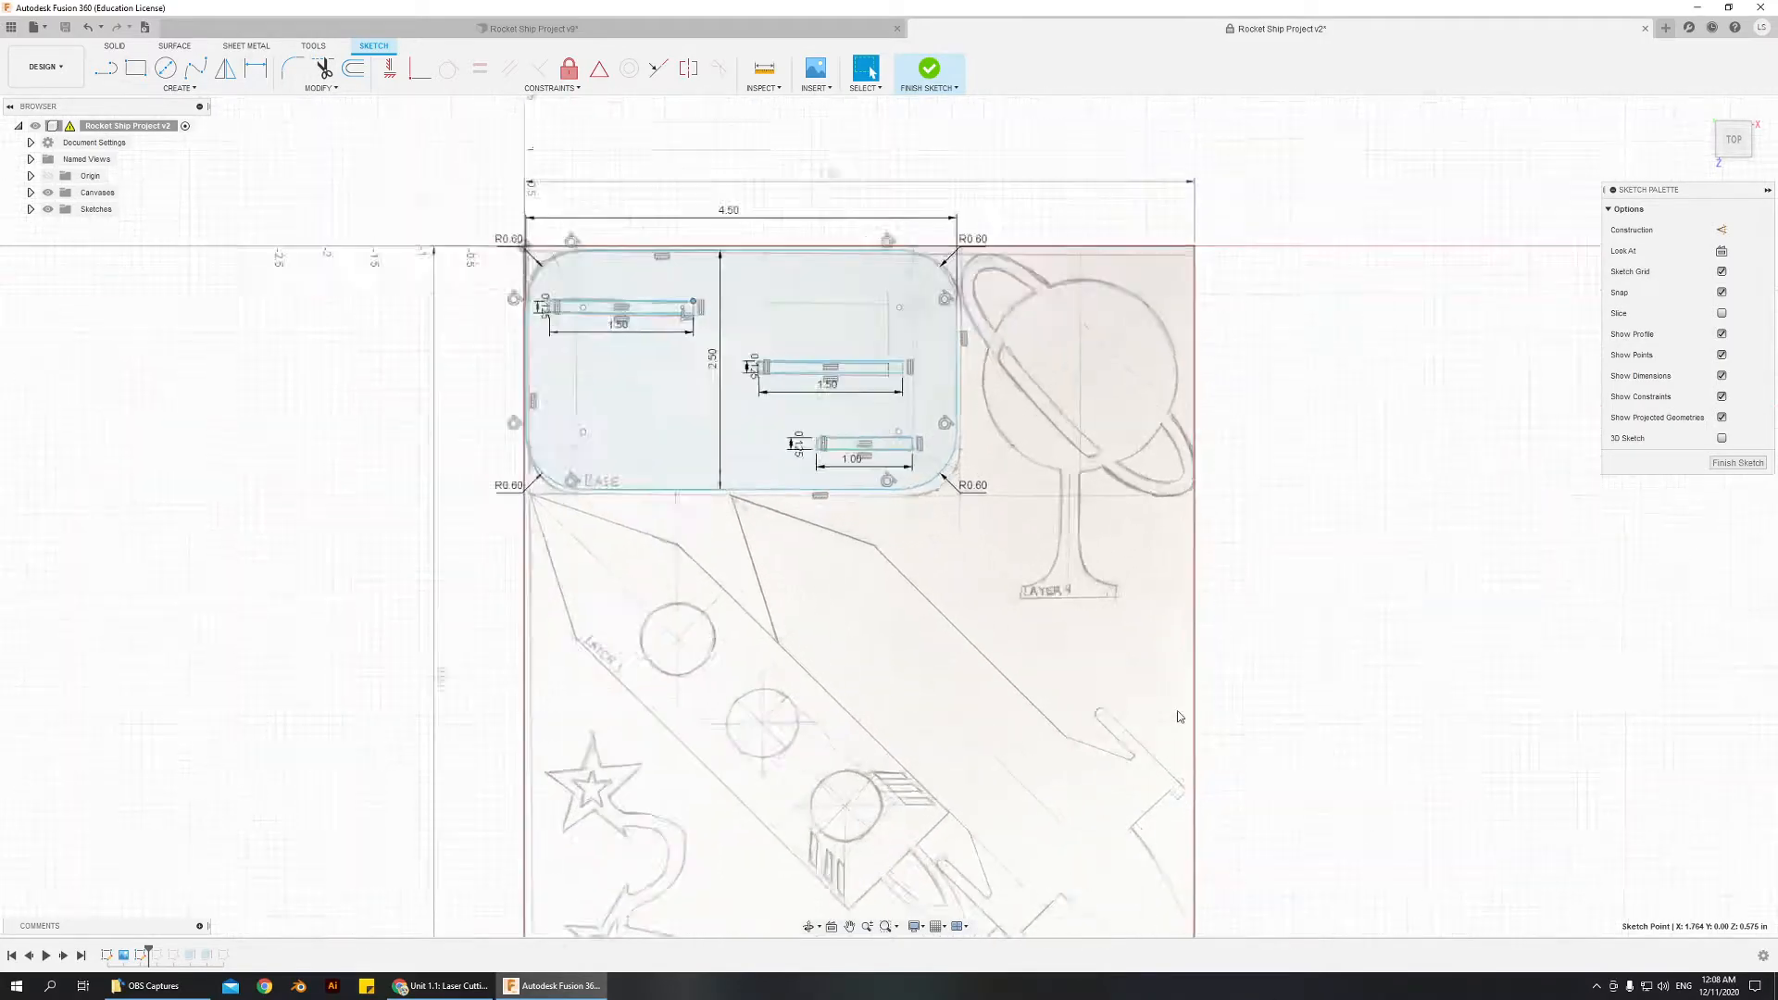
{"action": "scroll", "coordinate": [1018, 510], "scroll_direction": "down", "scroll_amount": 2}
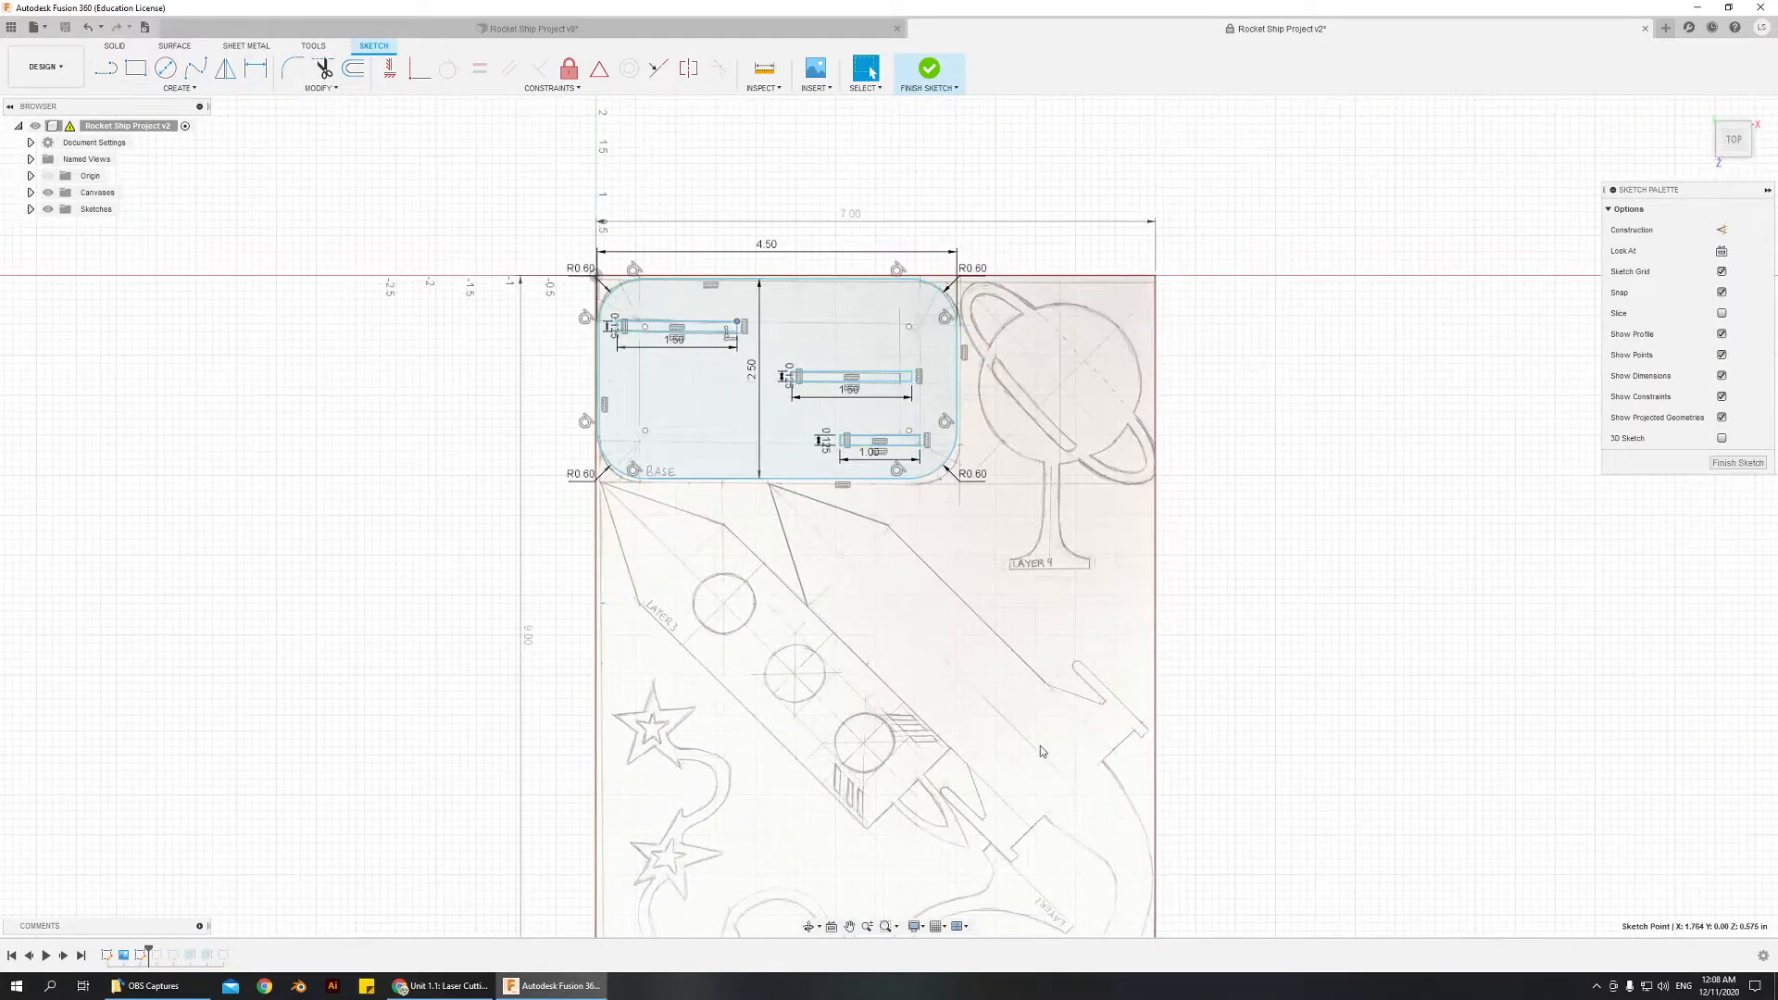
{"action": "scroll", "coordinate": [1087, 382], "scroll_direction": "up", "scroll_amount": 3}
{"action": "scroll", "coordinate": [1061, 787], "scroll_direction": "down", "scroll_amount": 3}
- Sketch a circle 2 in in diameter over the planet drawn on the LAYER 4 piece
{"action": "mouse_move", "coordinate": [1081, 764]}
{"action": "middle_mouse_down"}
{"action": "mouse_move", "coordinate": [1056, 571]}
{"action": "mouse_move", "coordinate": [1013, 528]}
{"action": "mouse_move", "coordinate": [1028, 732]}
{"action": "mouse_move", "coordinate": [1065, 681]}
{"action": "mouse_move", "coordinate": [1057, 625]}
{"action": "middle_mouse_up"}
{"action": "scroll", "coordinate": [953, 488], "scroll_direction": "up", "scroll_amount": 3}
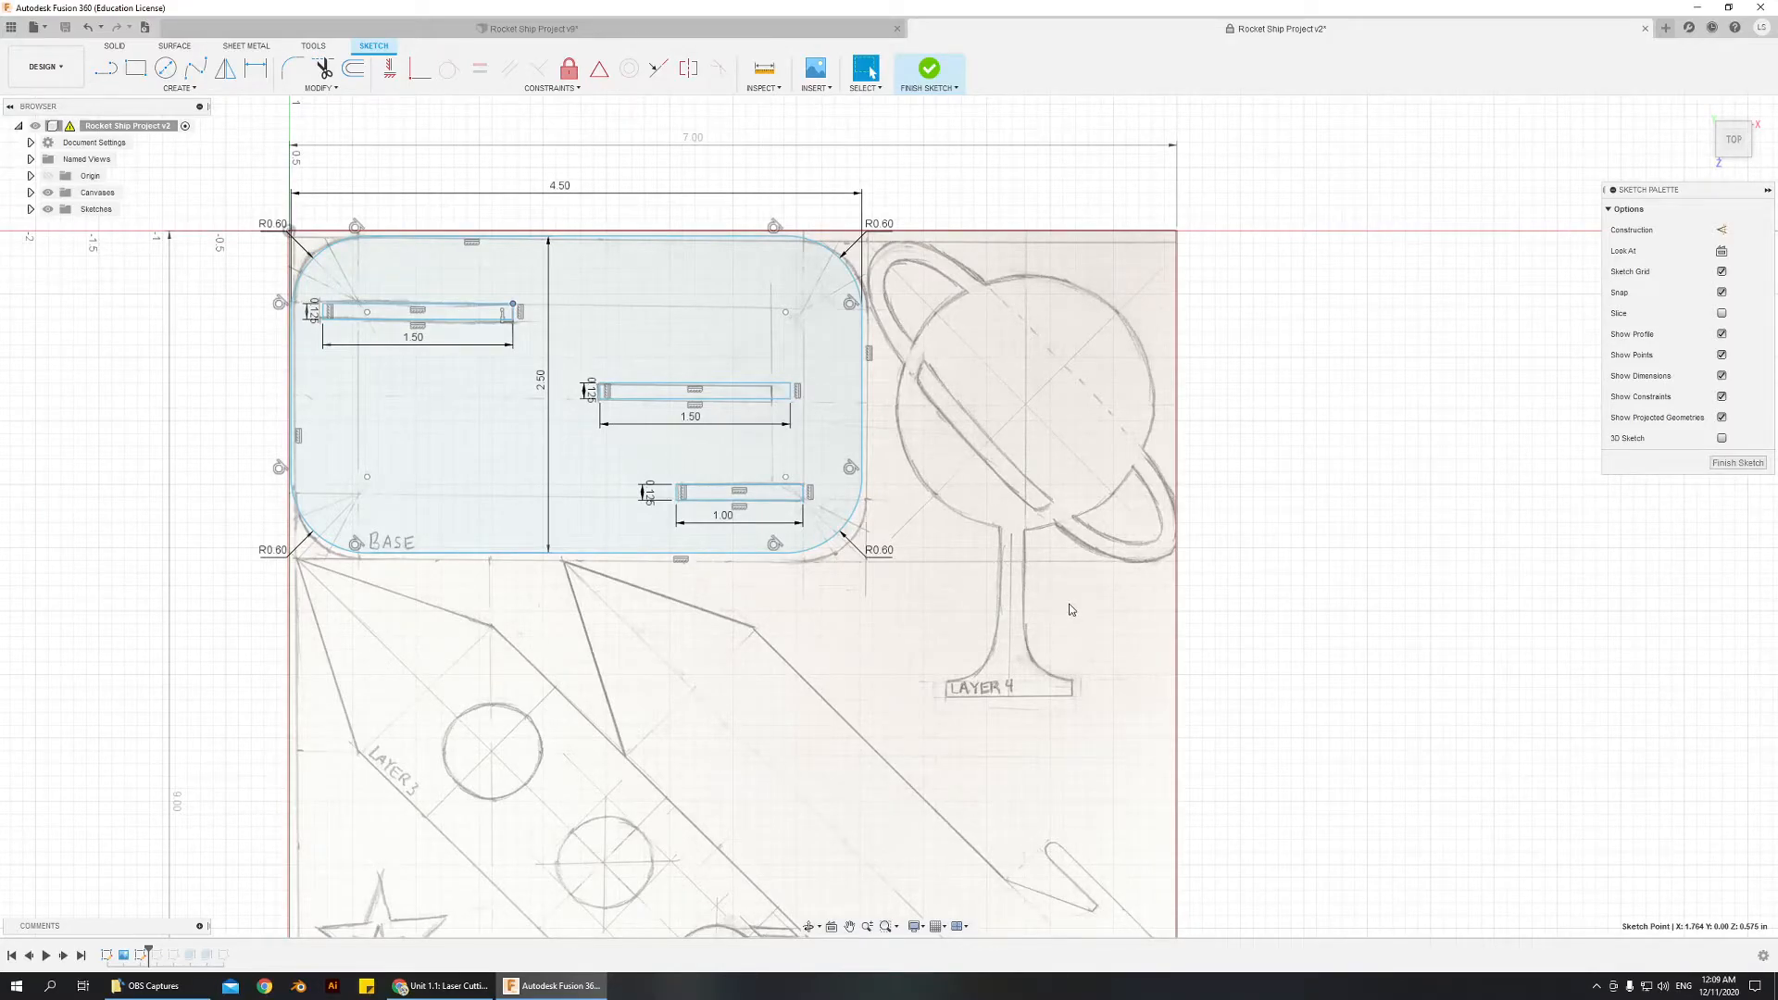
{"action": "left_click", "coordinate": [166, 67]}
{"action": "left_click", "coordinate": [1025, 408]}
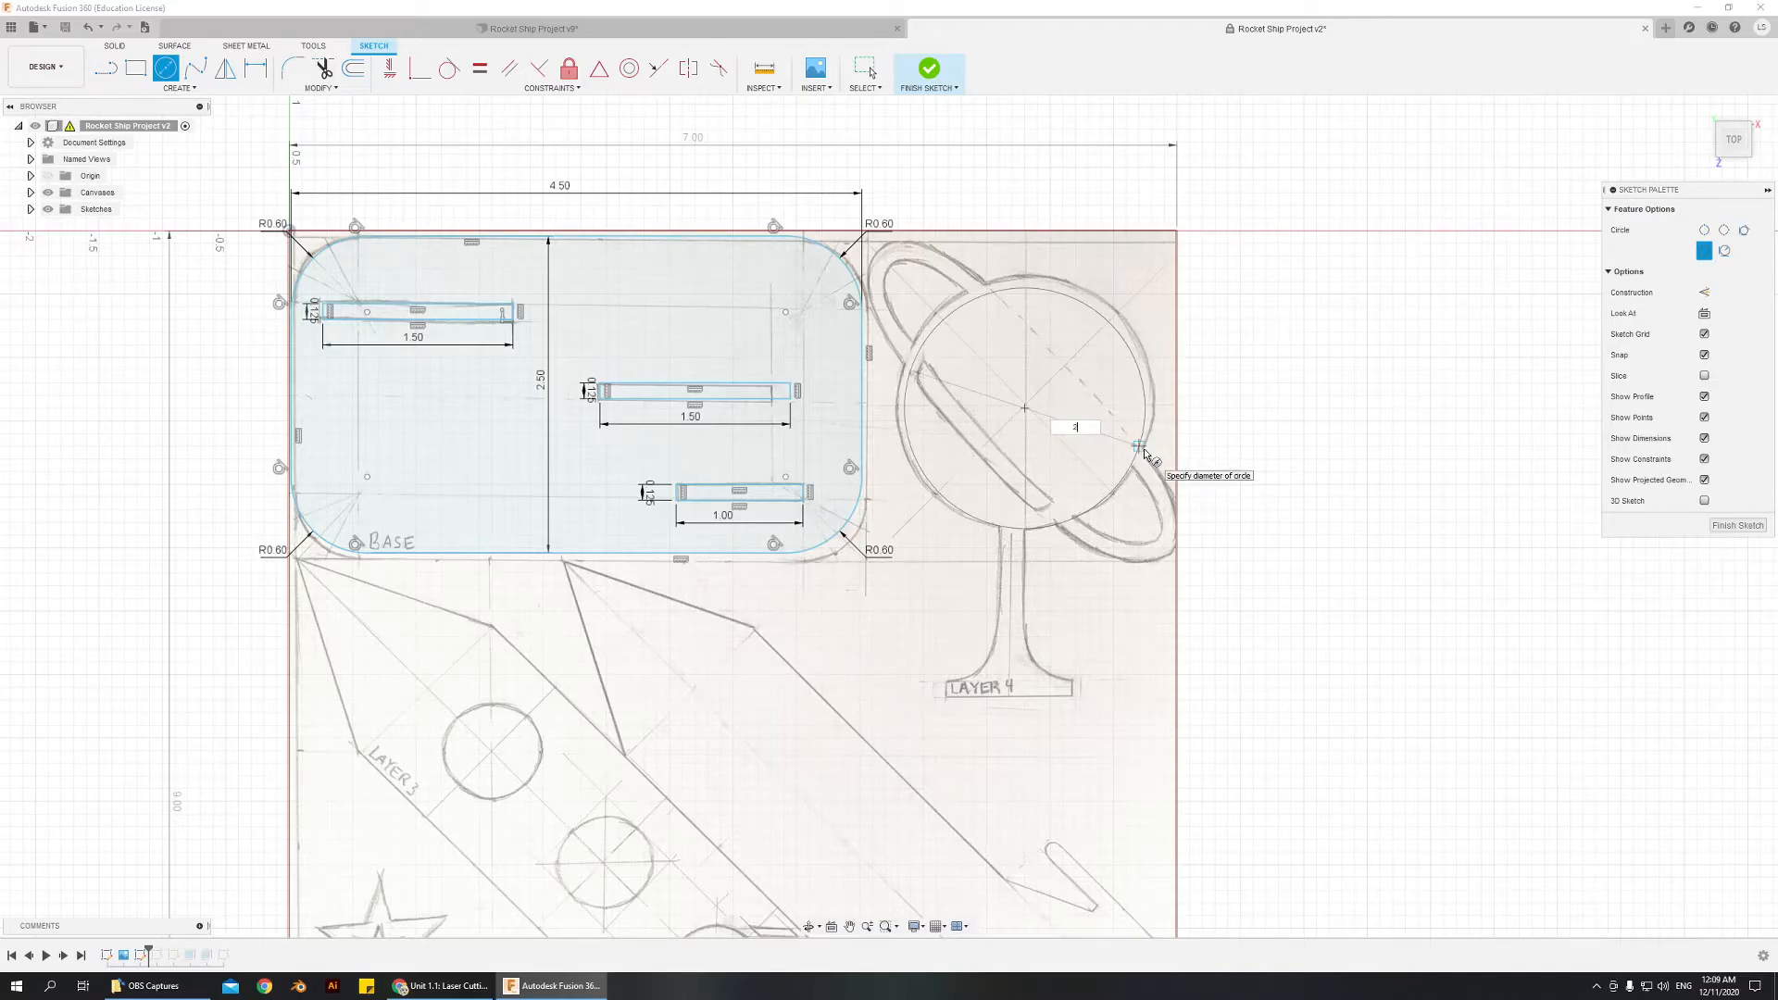
{"action": "type", "text": "2"}
{"action": "key", "text": "Return"}
{"action": "key", "text": "Escape"}
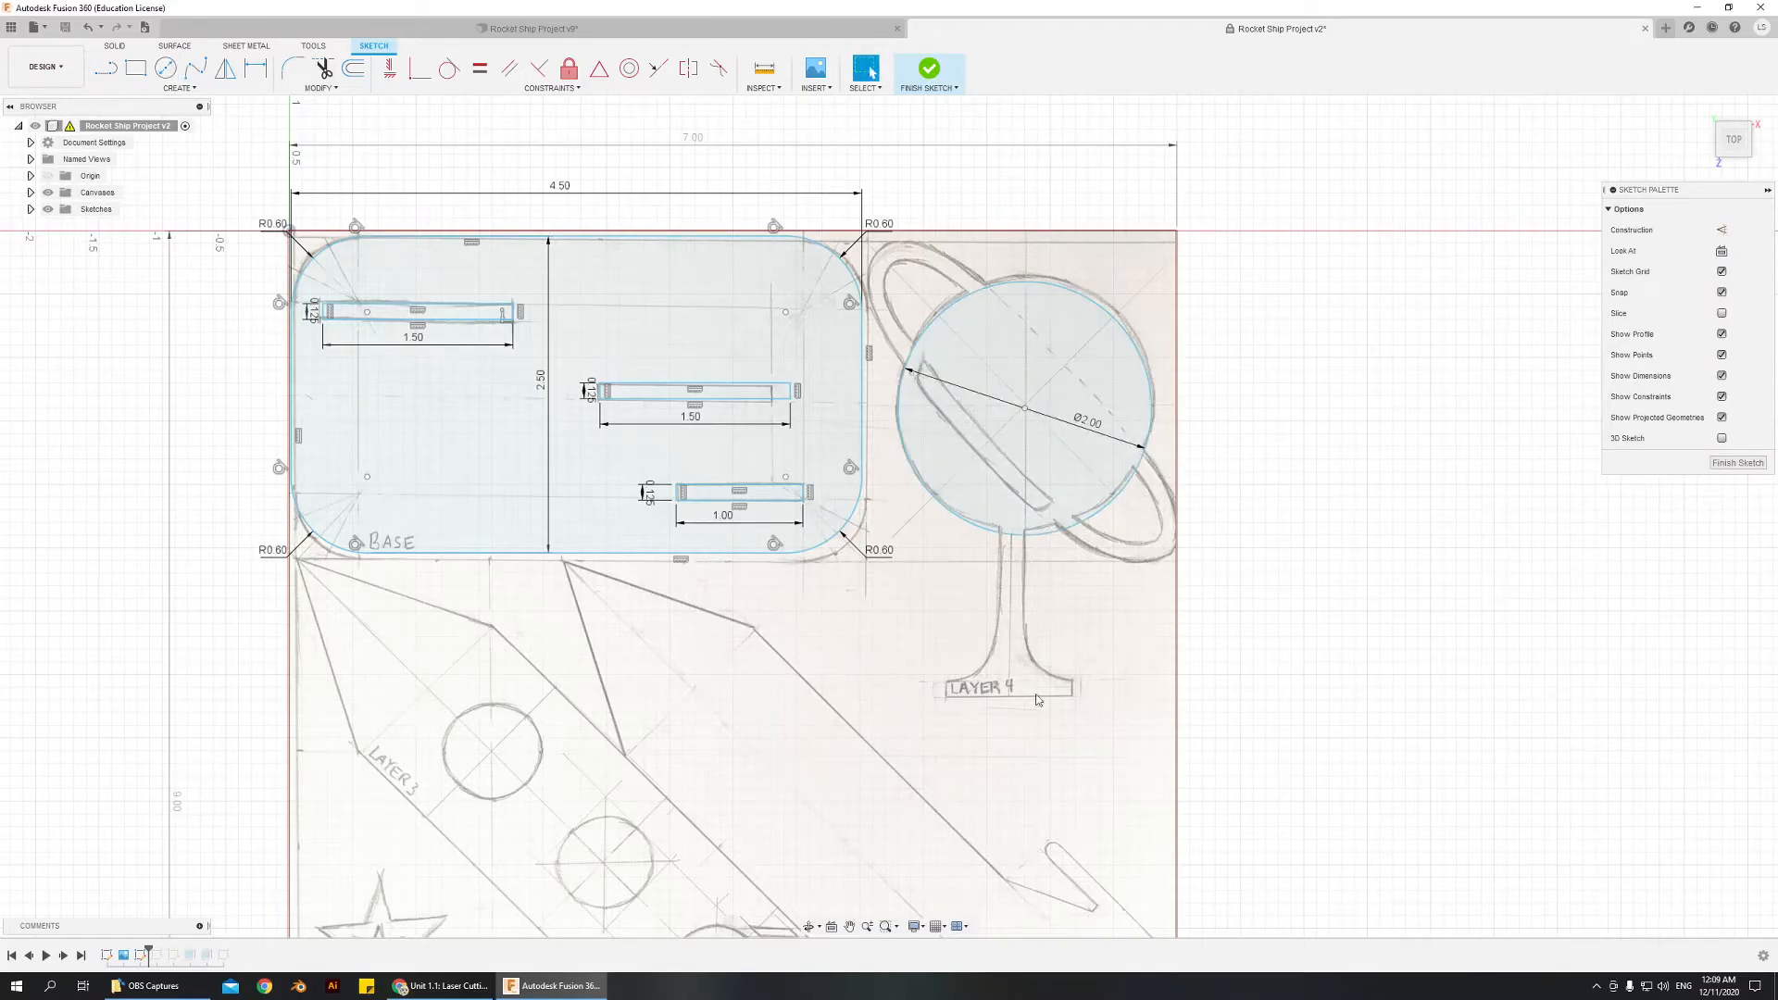
{"action": "left_click", "coordinate": [193, 88]}
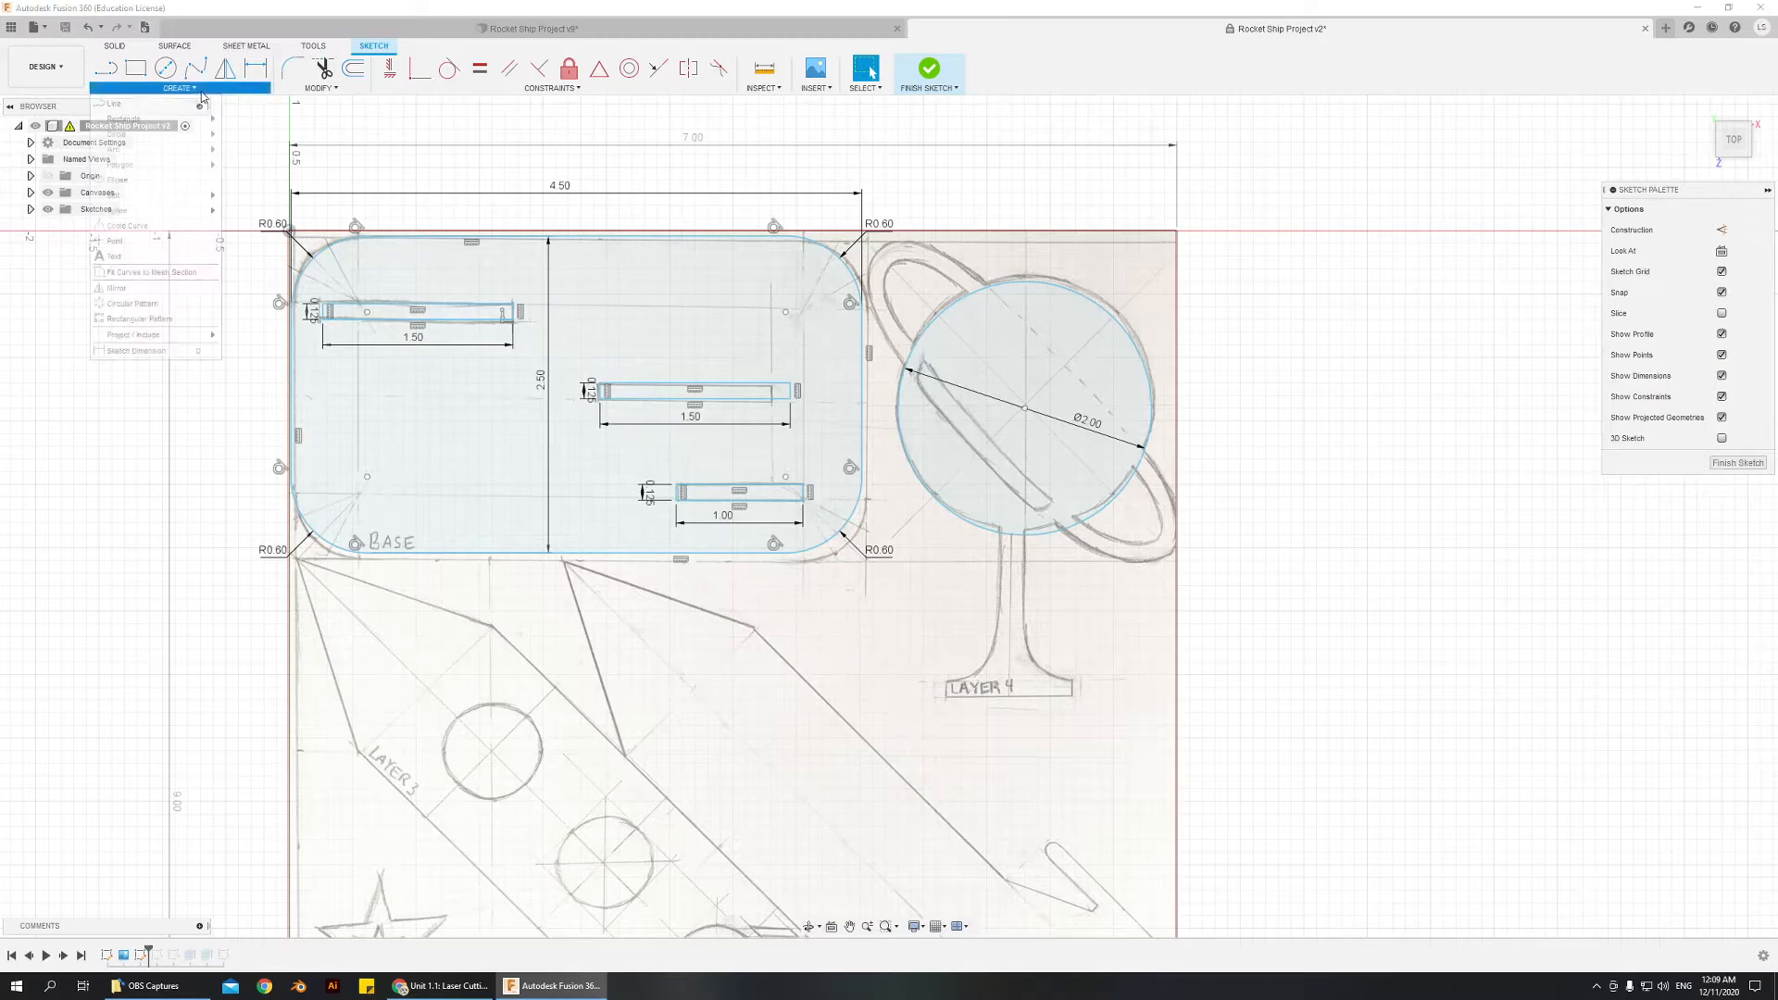
{"action": "left_click", "coordinate": [119, 182]}
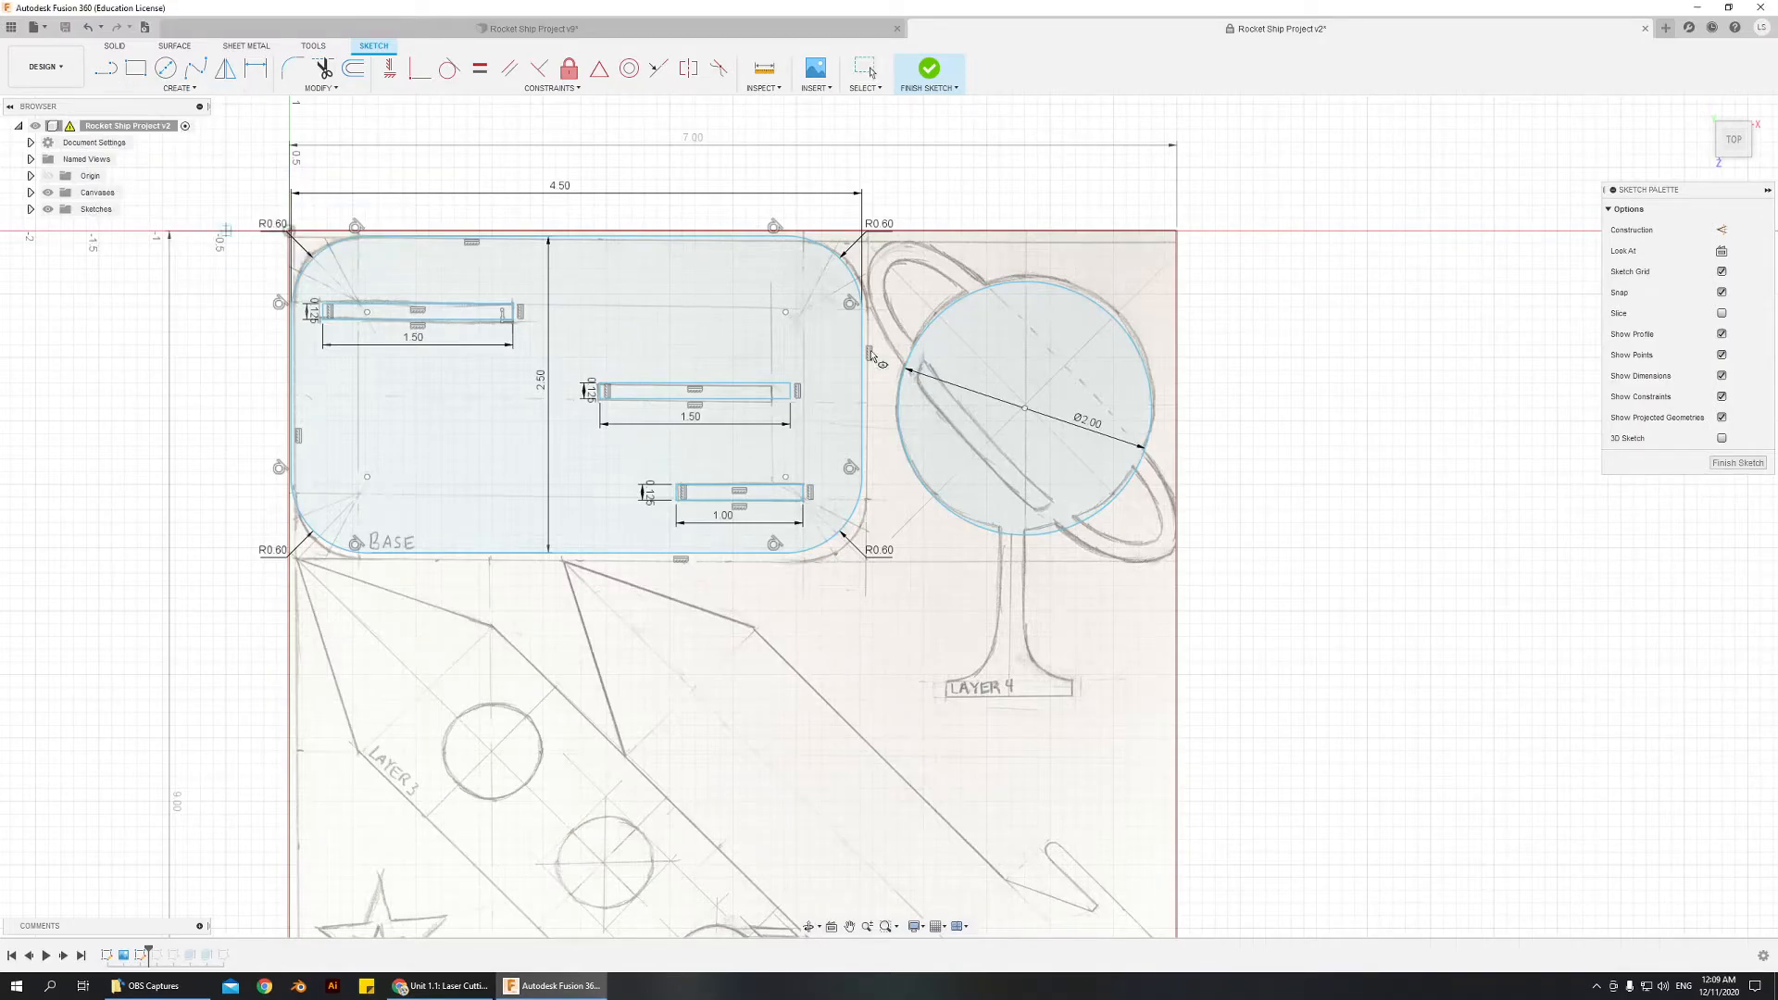
{"action": "left_click", "coordinate": [883, 250]}
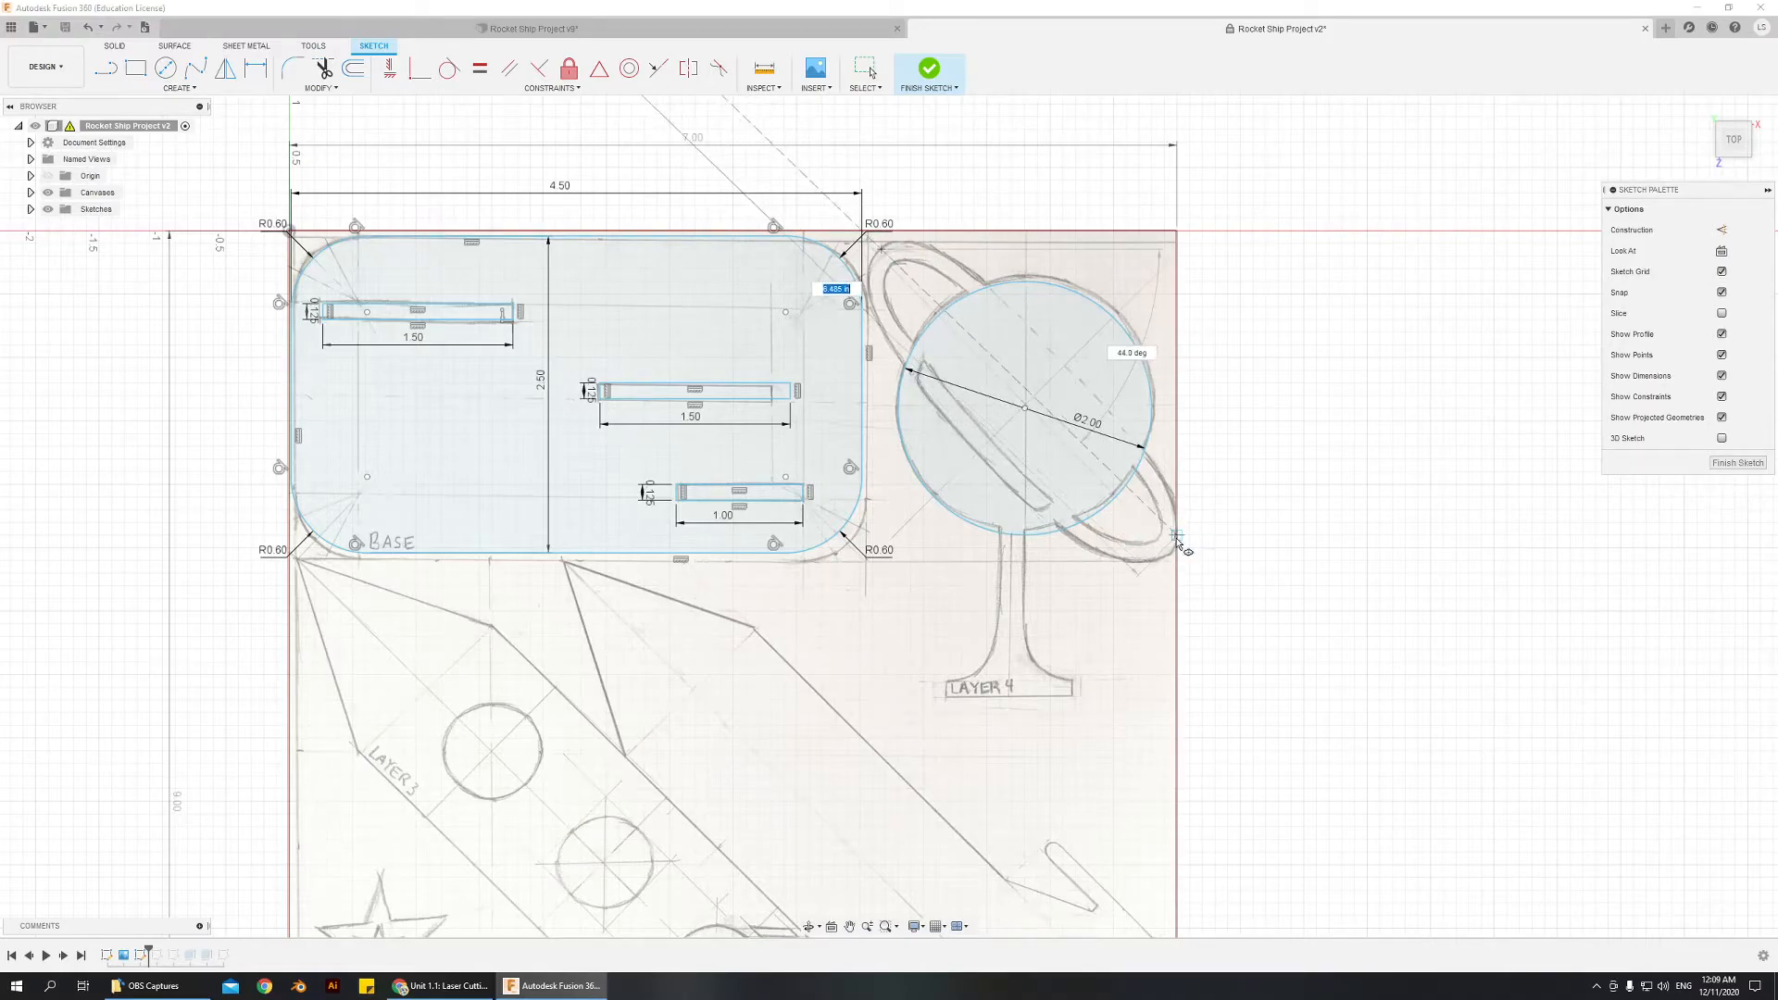
{"action": "key", "text": "Escape"}
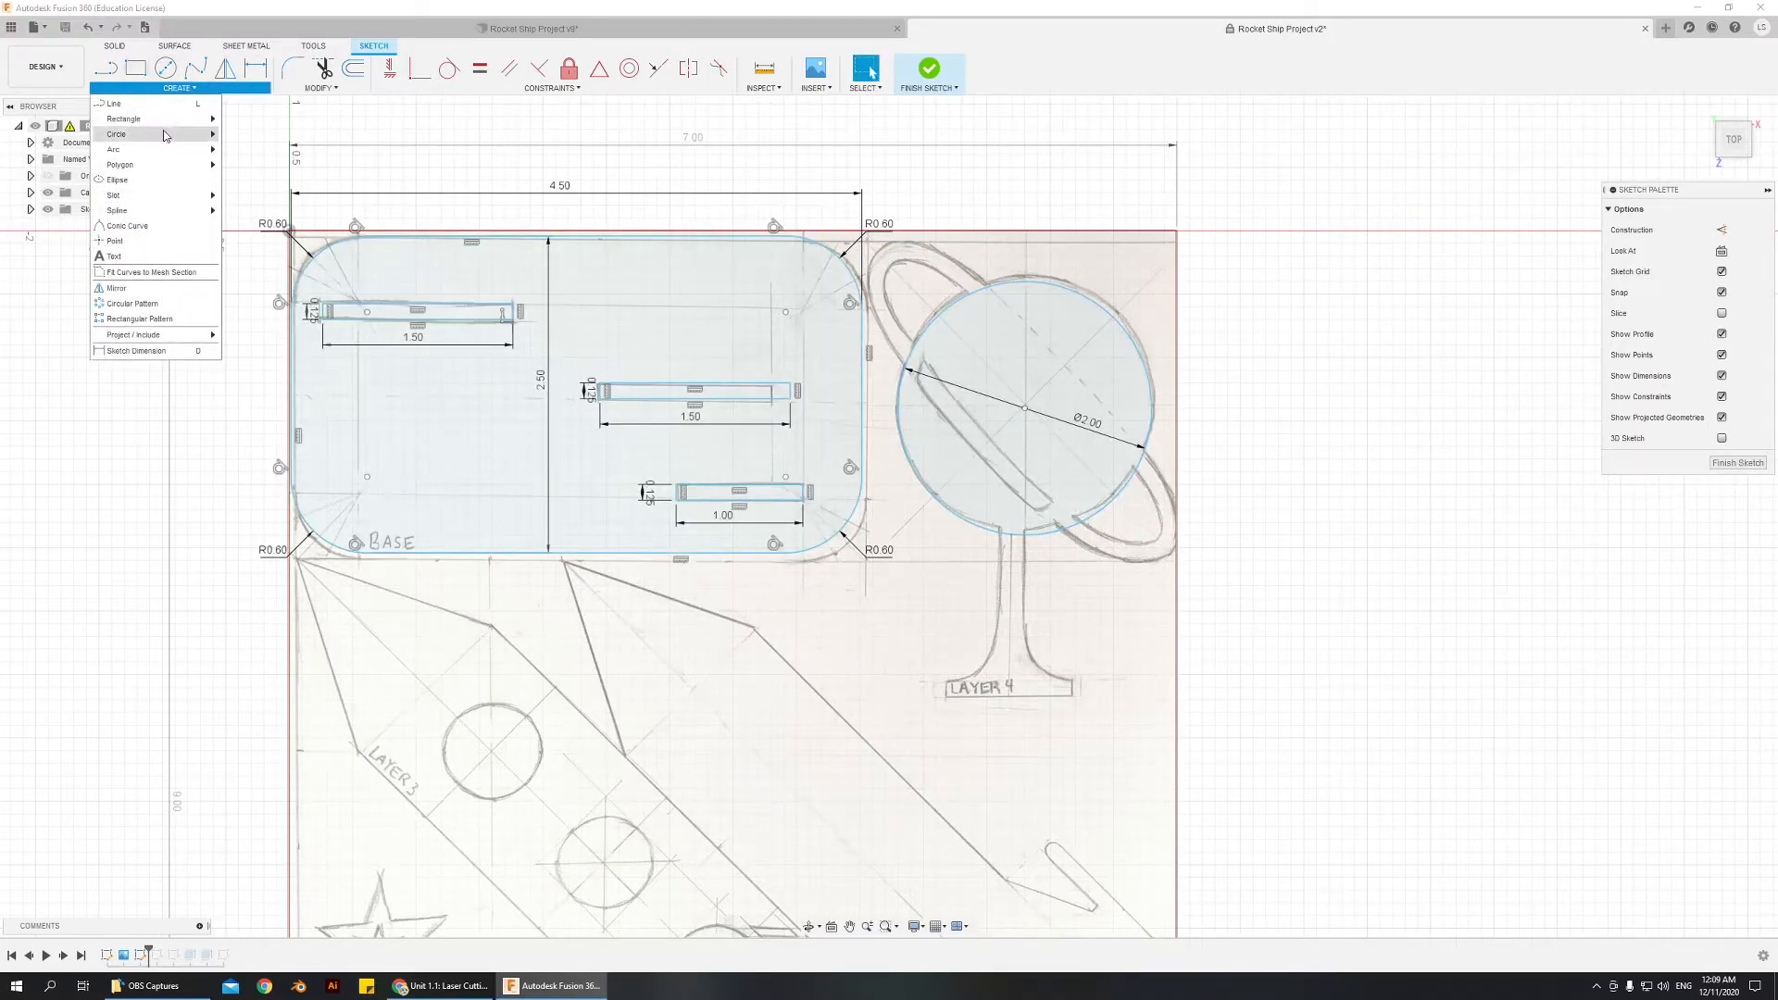
- Sketch an ellipse centred on the planet circle, reaching the lower-right tip of the drawn ring and following its outer edge
{"action": "left_click", "coordinate": [183, 181]}
{"action": "left_click", "coordinate": [1023, 409]}
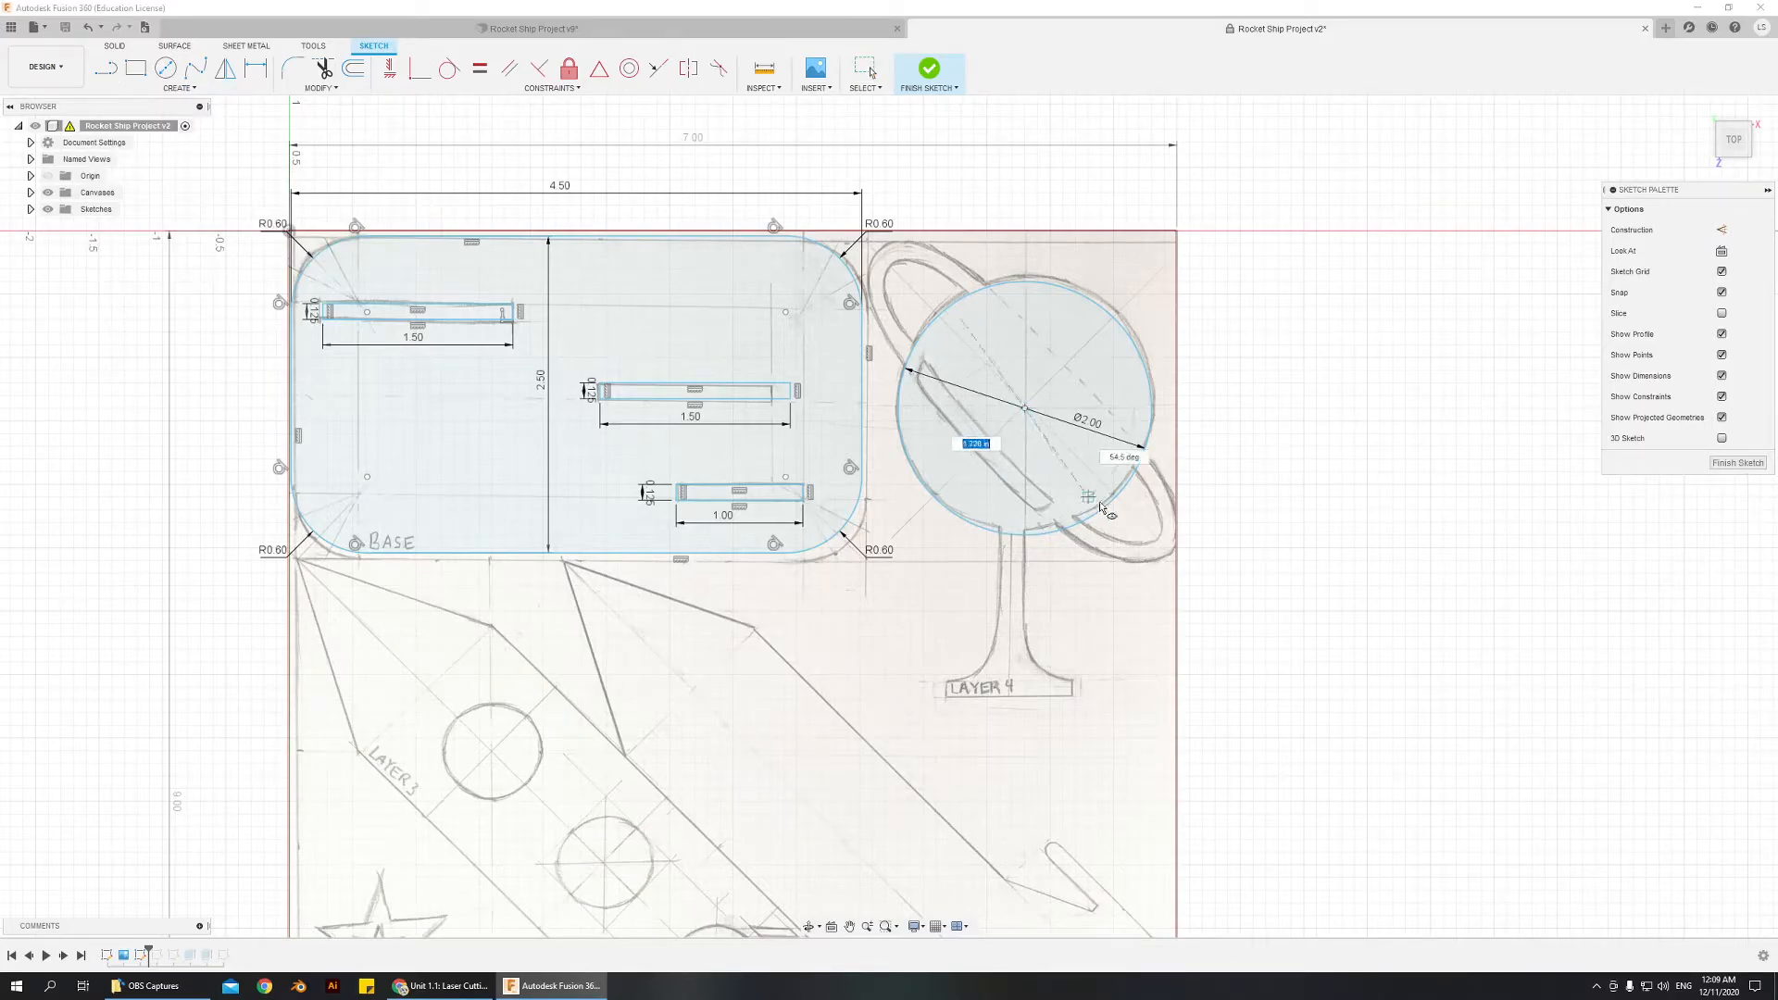
{"action": "left_click", "coordinate": [1172, 555]}
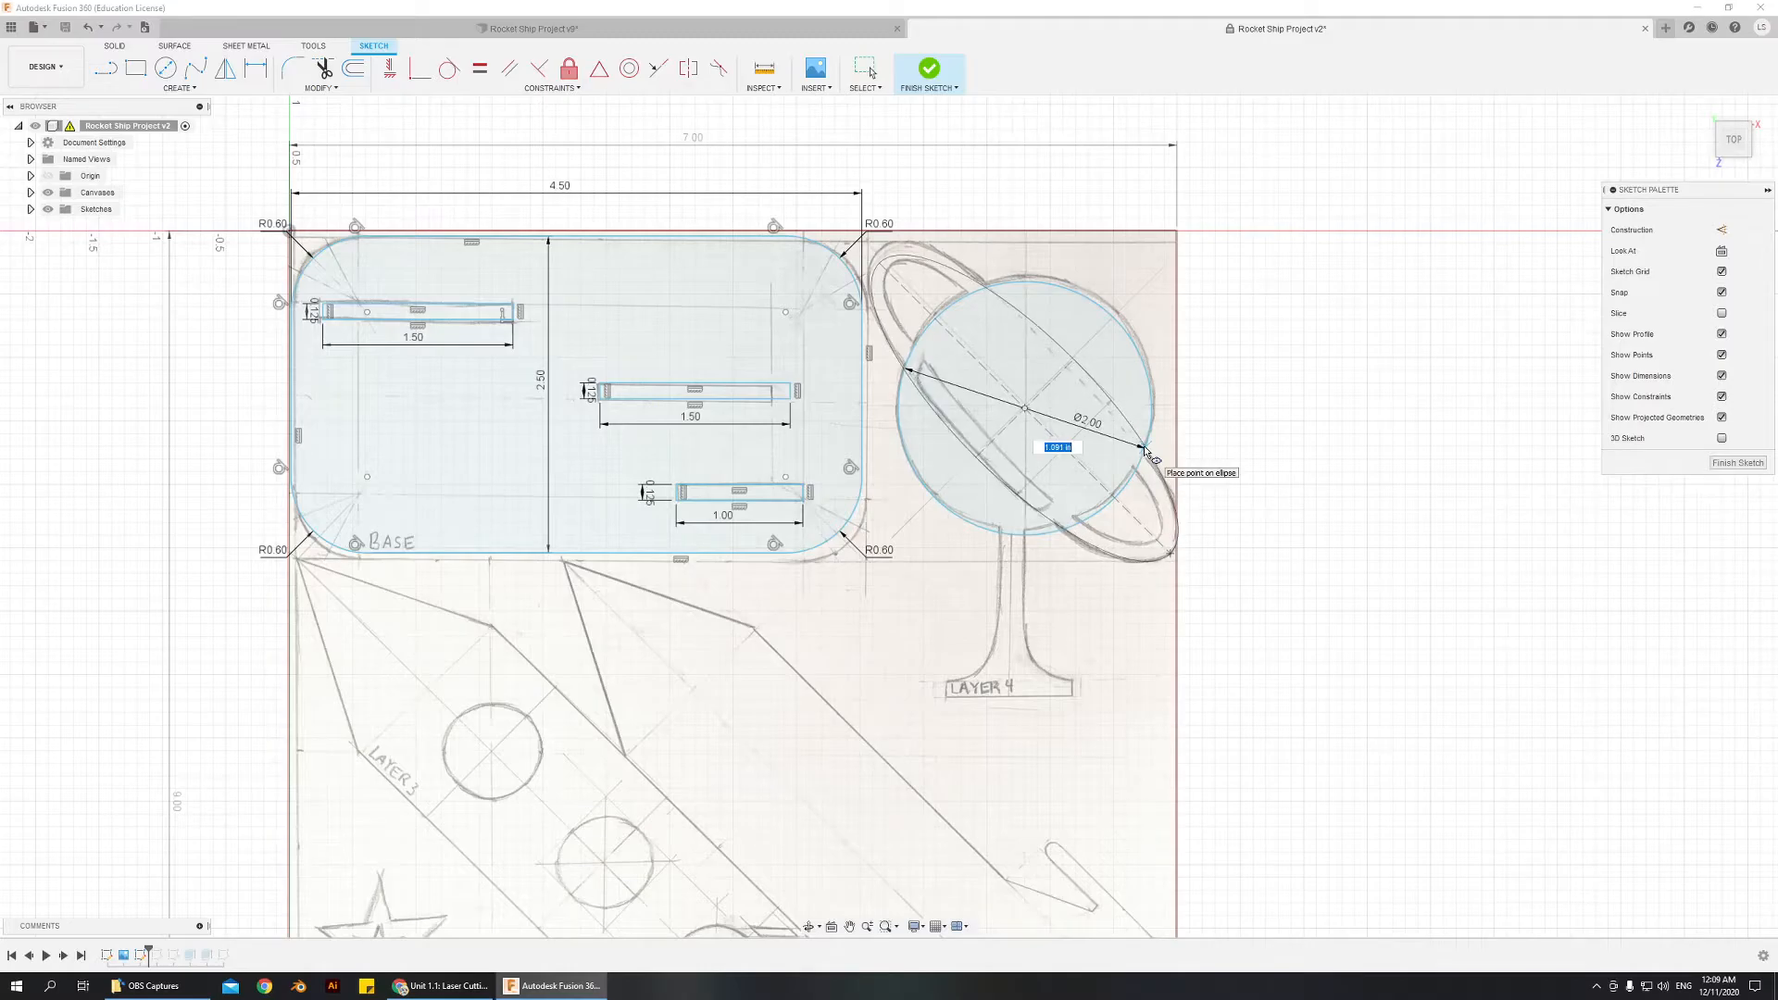
{"action": "left_click", "coordinate": [1074, 370]}
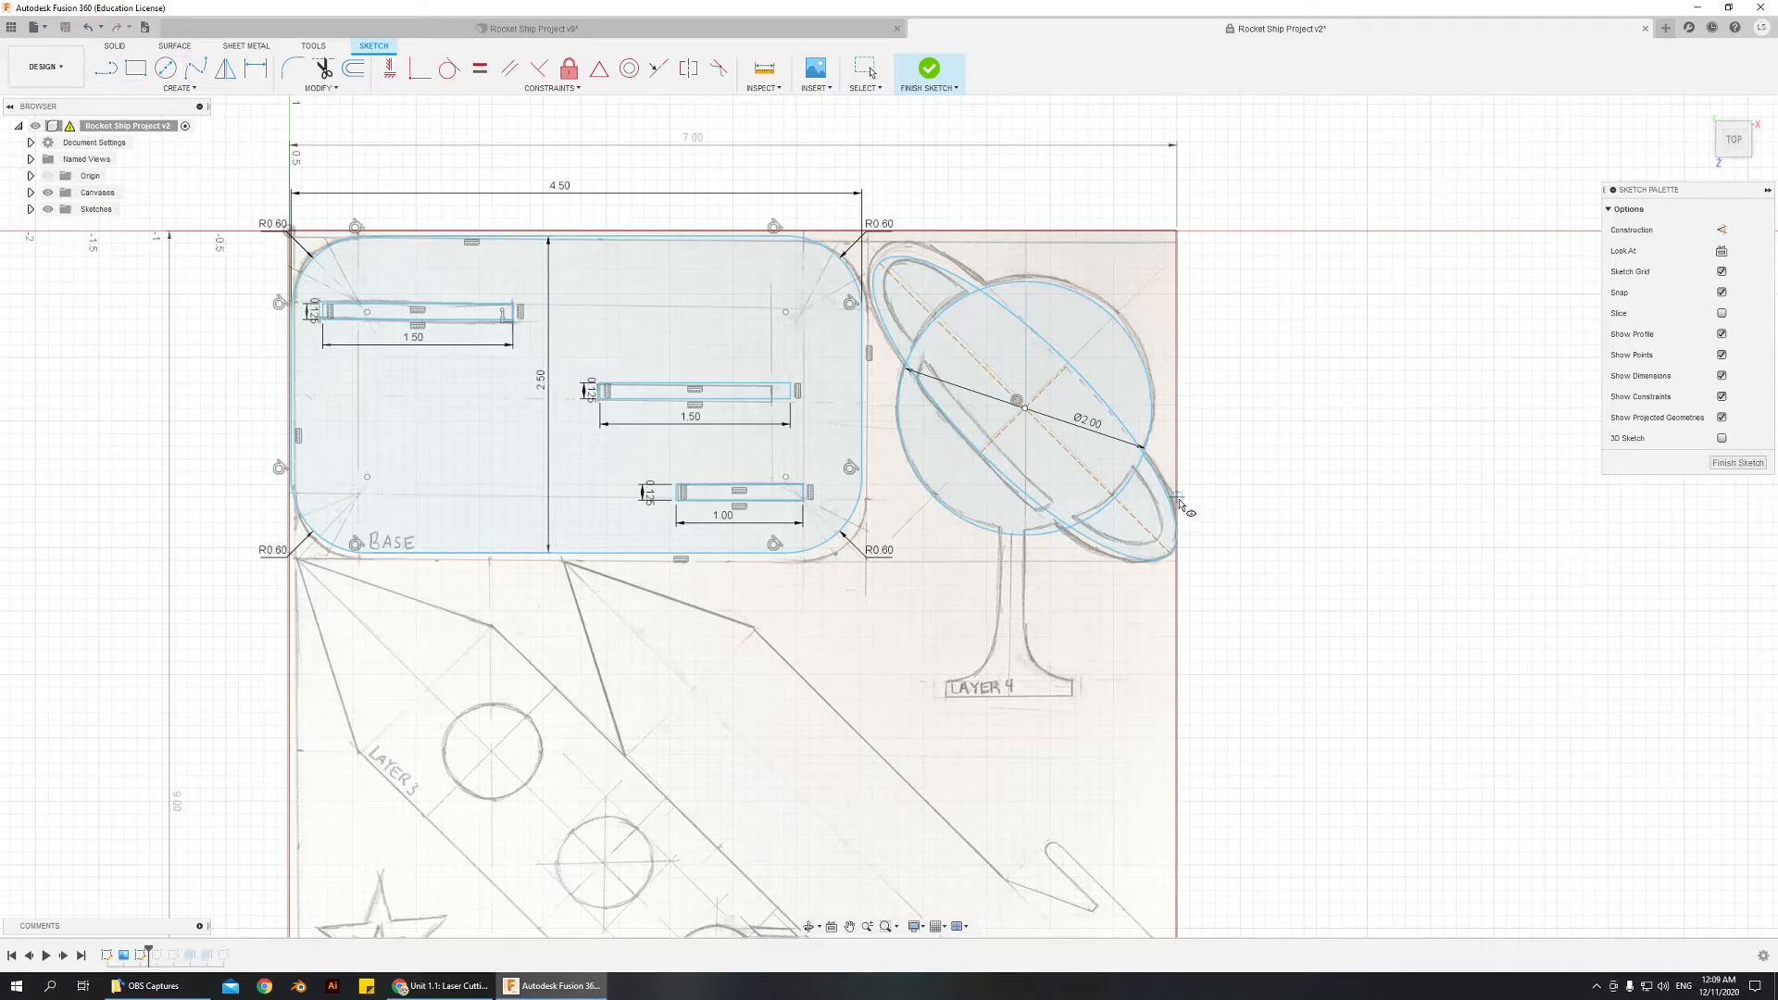
- Sketch a second, narrower ellipse centred on the planet circle, following the inner edge of the drawn ring
{"action": "scroll", "coordinate": [1190, 541], "scroll_direction": "up", "scroll_amount": 5}
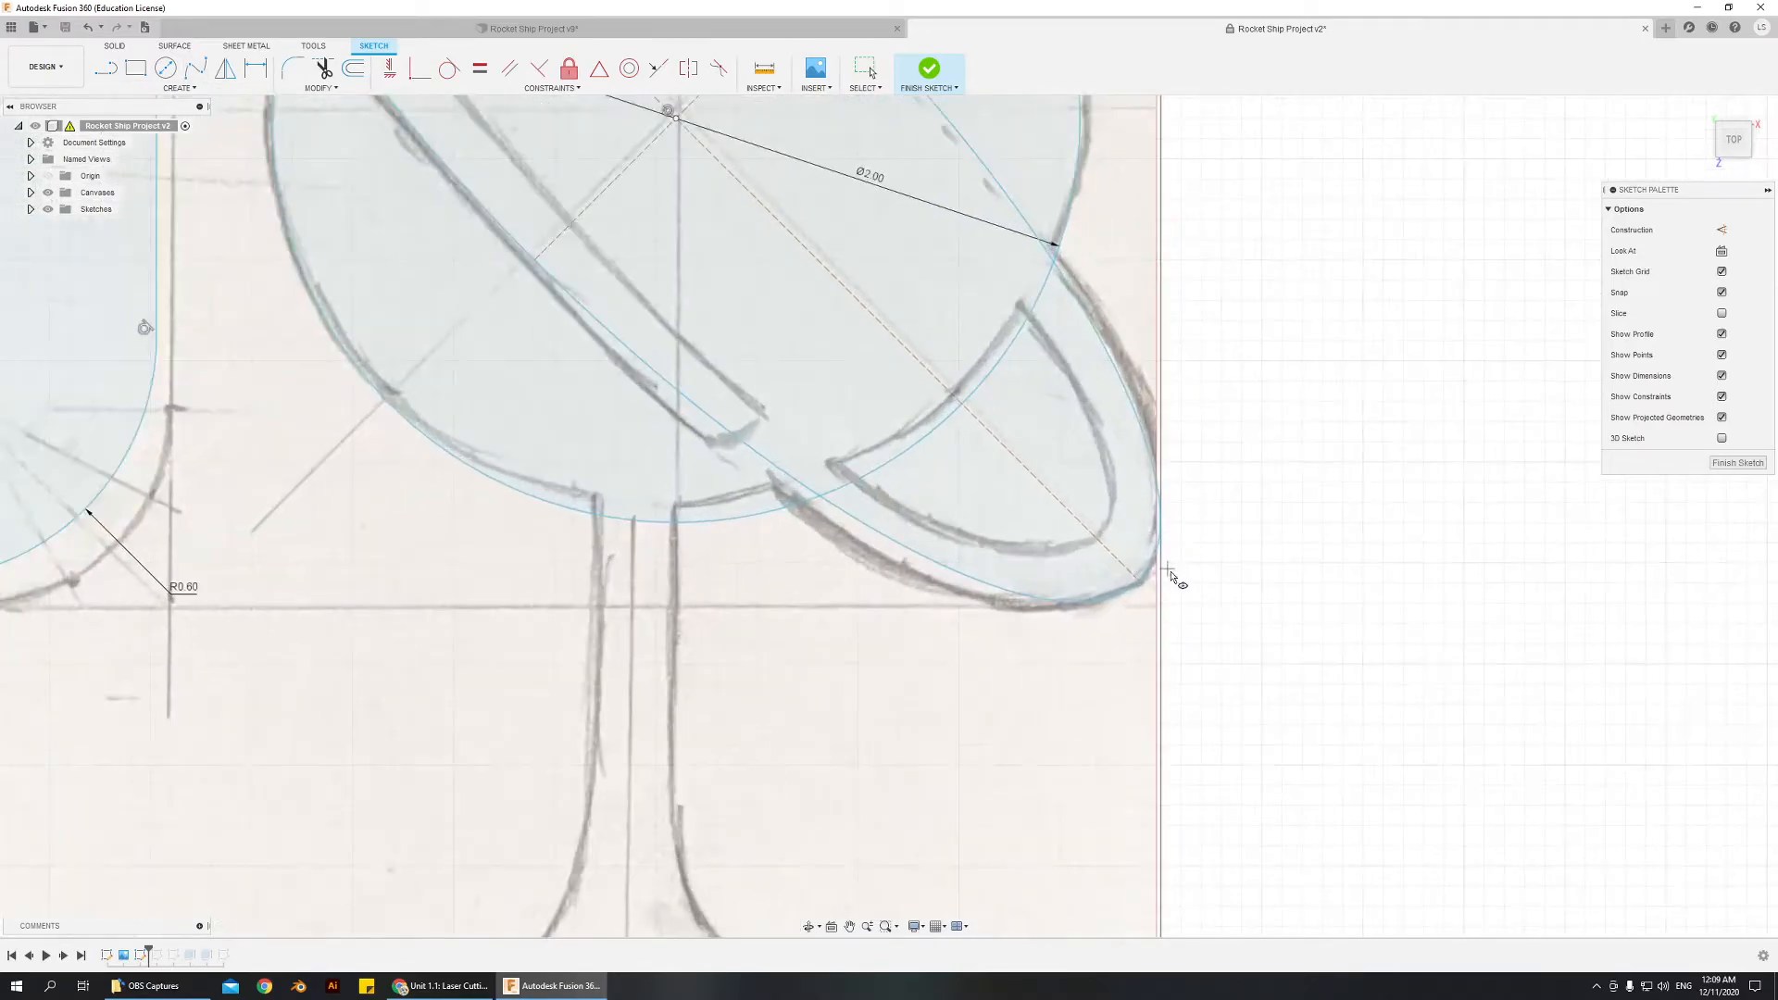
{"action": "scroll", "coordinate": [1170, 612], "scroll_direction": "up", "scroll_amount": 6}
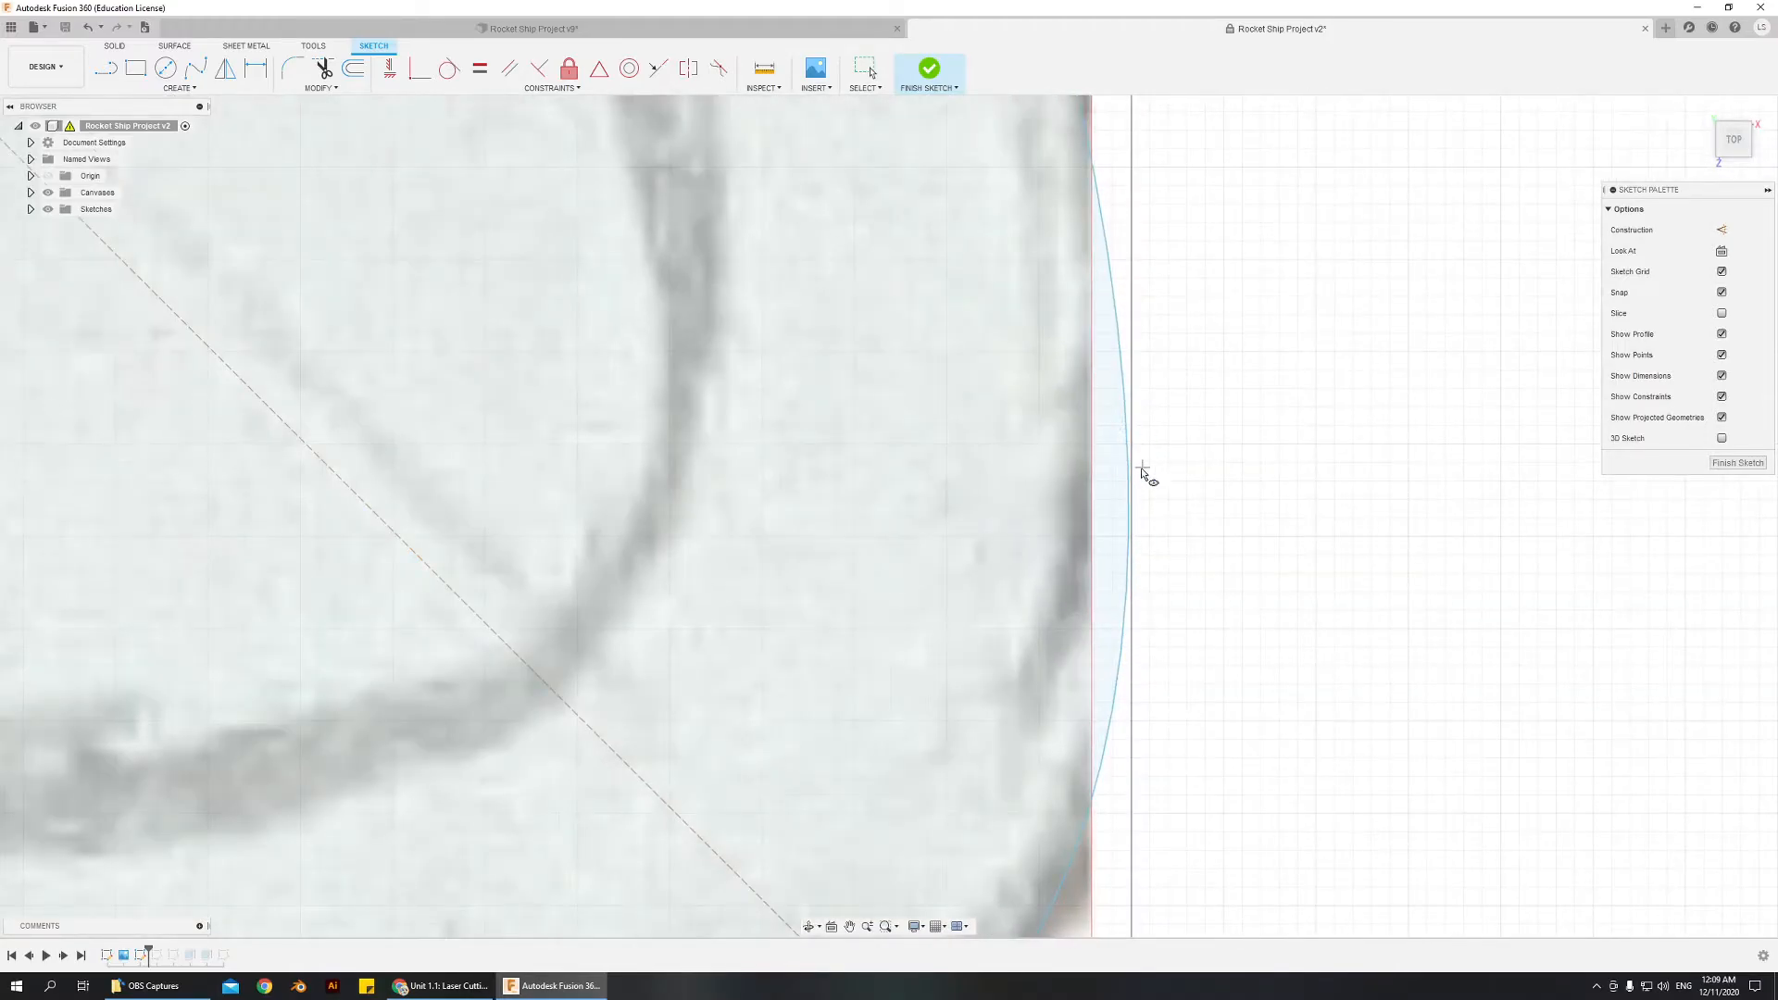
{"action": "scroll", "coordinate": [1139, 629], "scroll_direction": "down", "scroll_amount": 6}
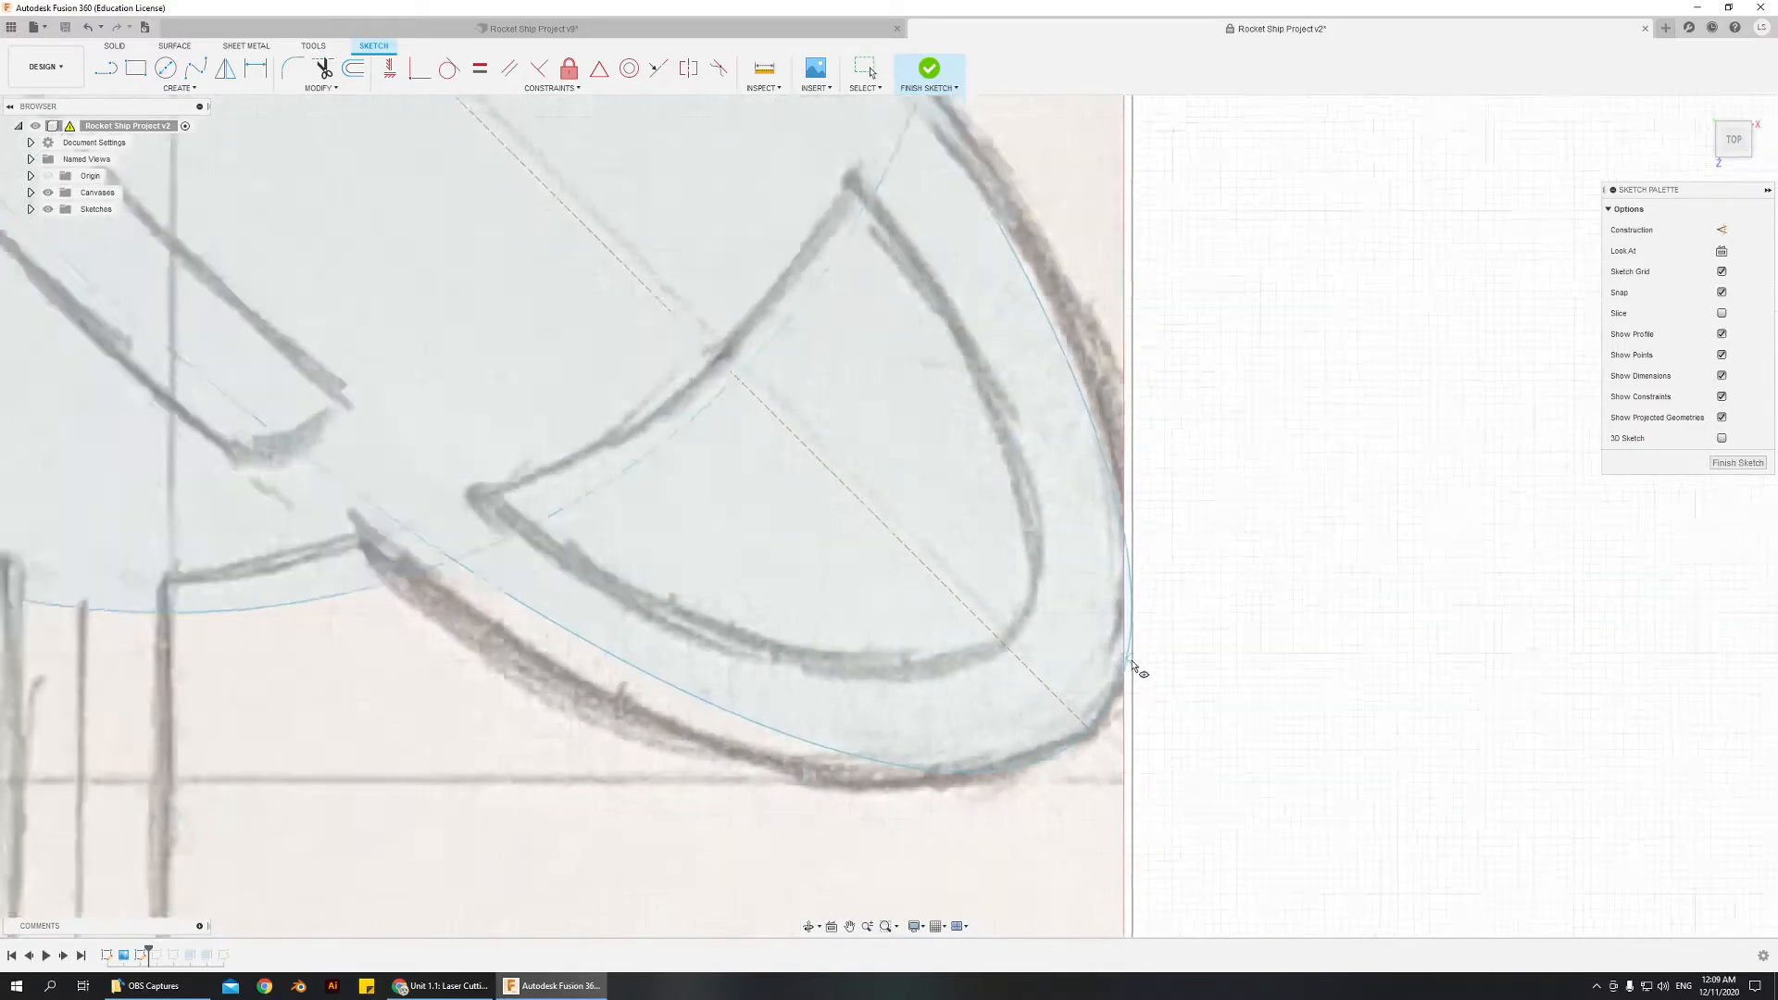
{"action": "scroll", "coordinate": [1125, 667], "scroll_direction": "down", "scroll_amount": 2}
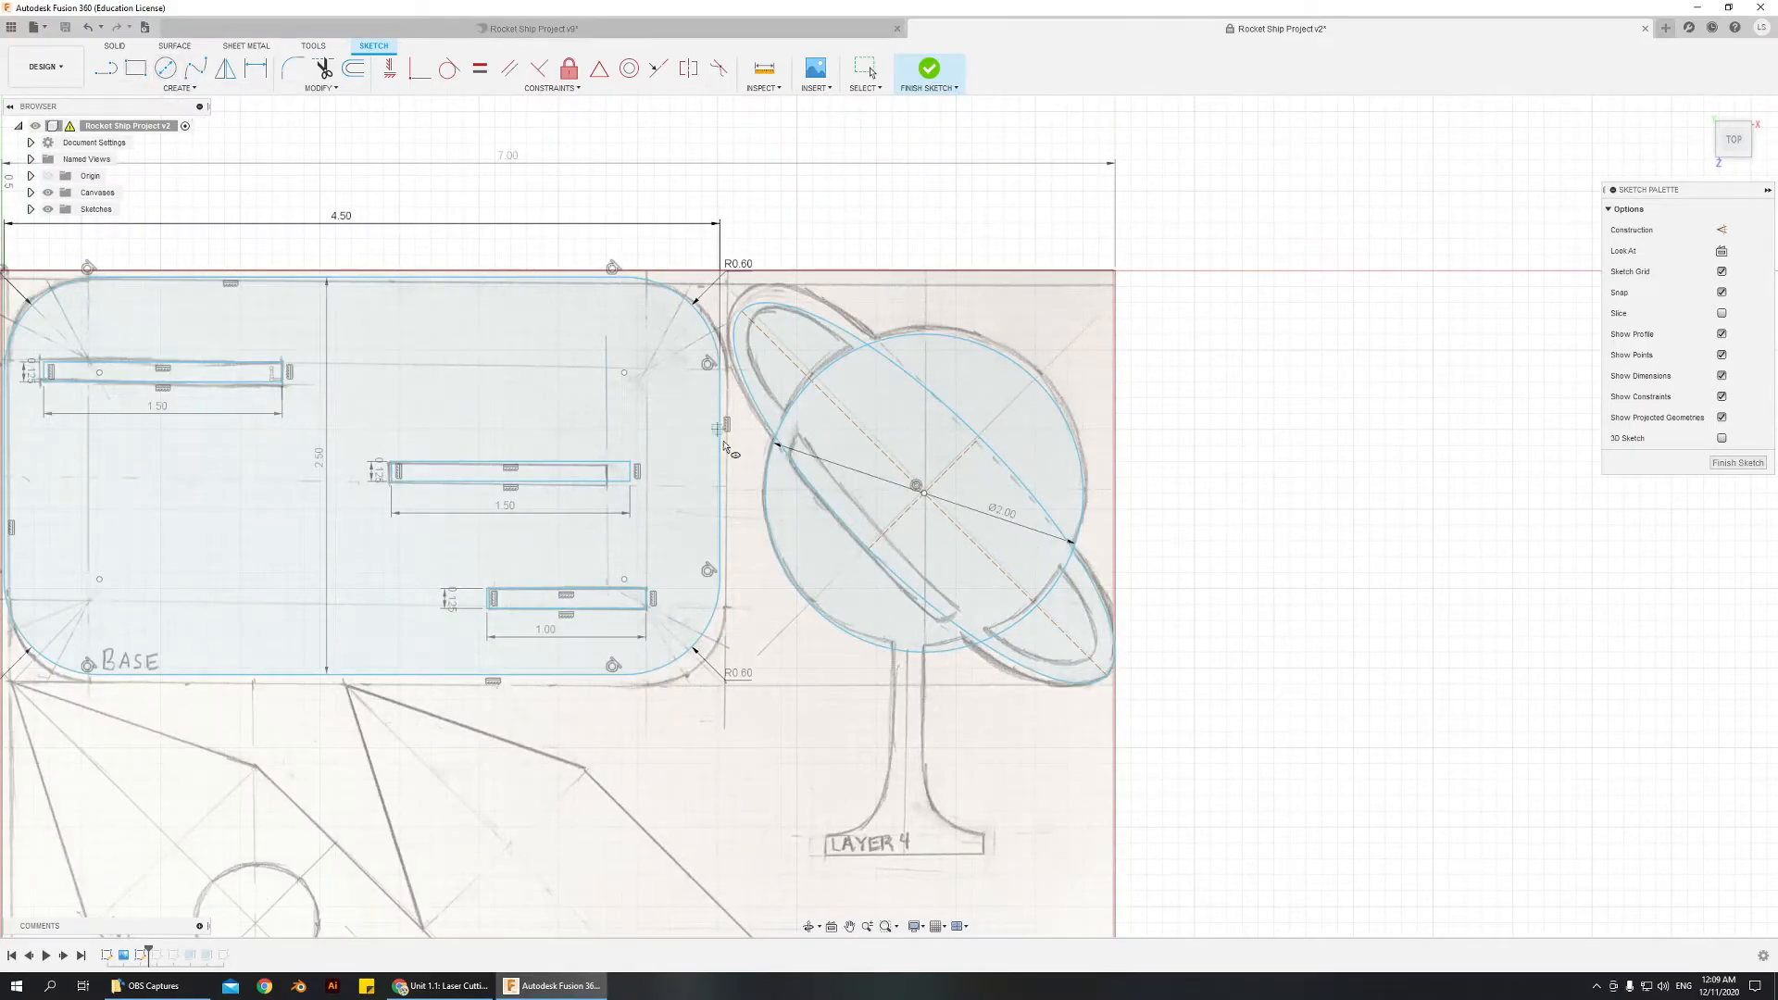
{"action": "left_click", "coordinate": [925, 493]}
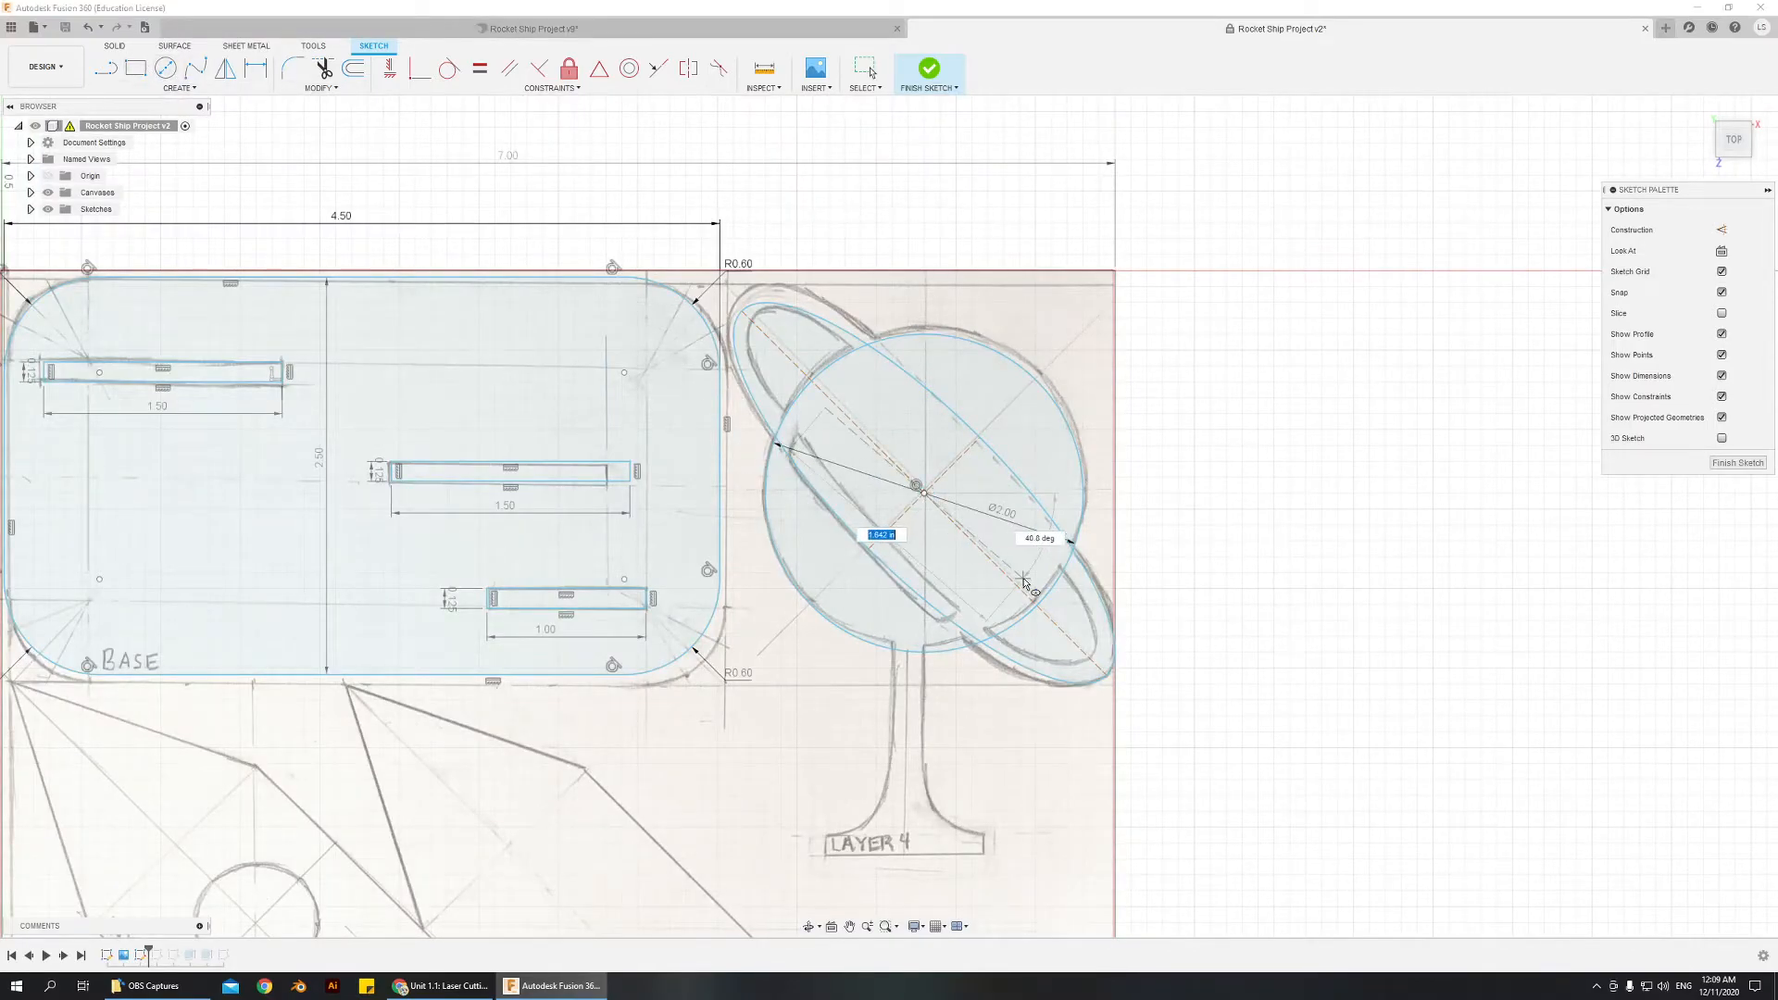
{"action": "left_click", "coordinate": [1089, 657]}
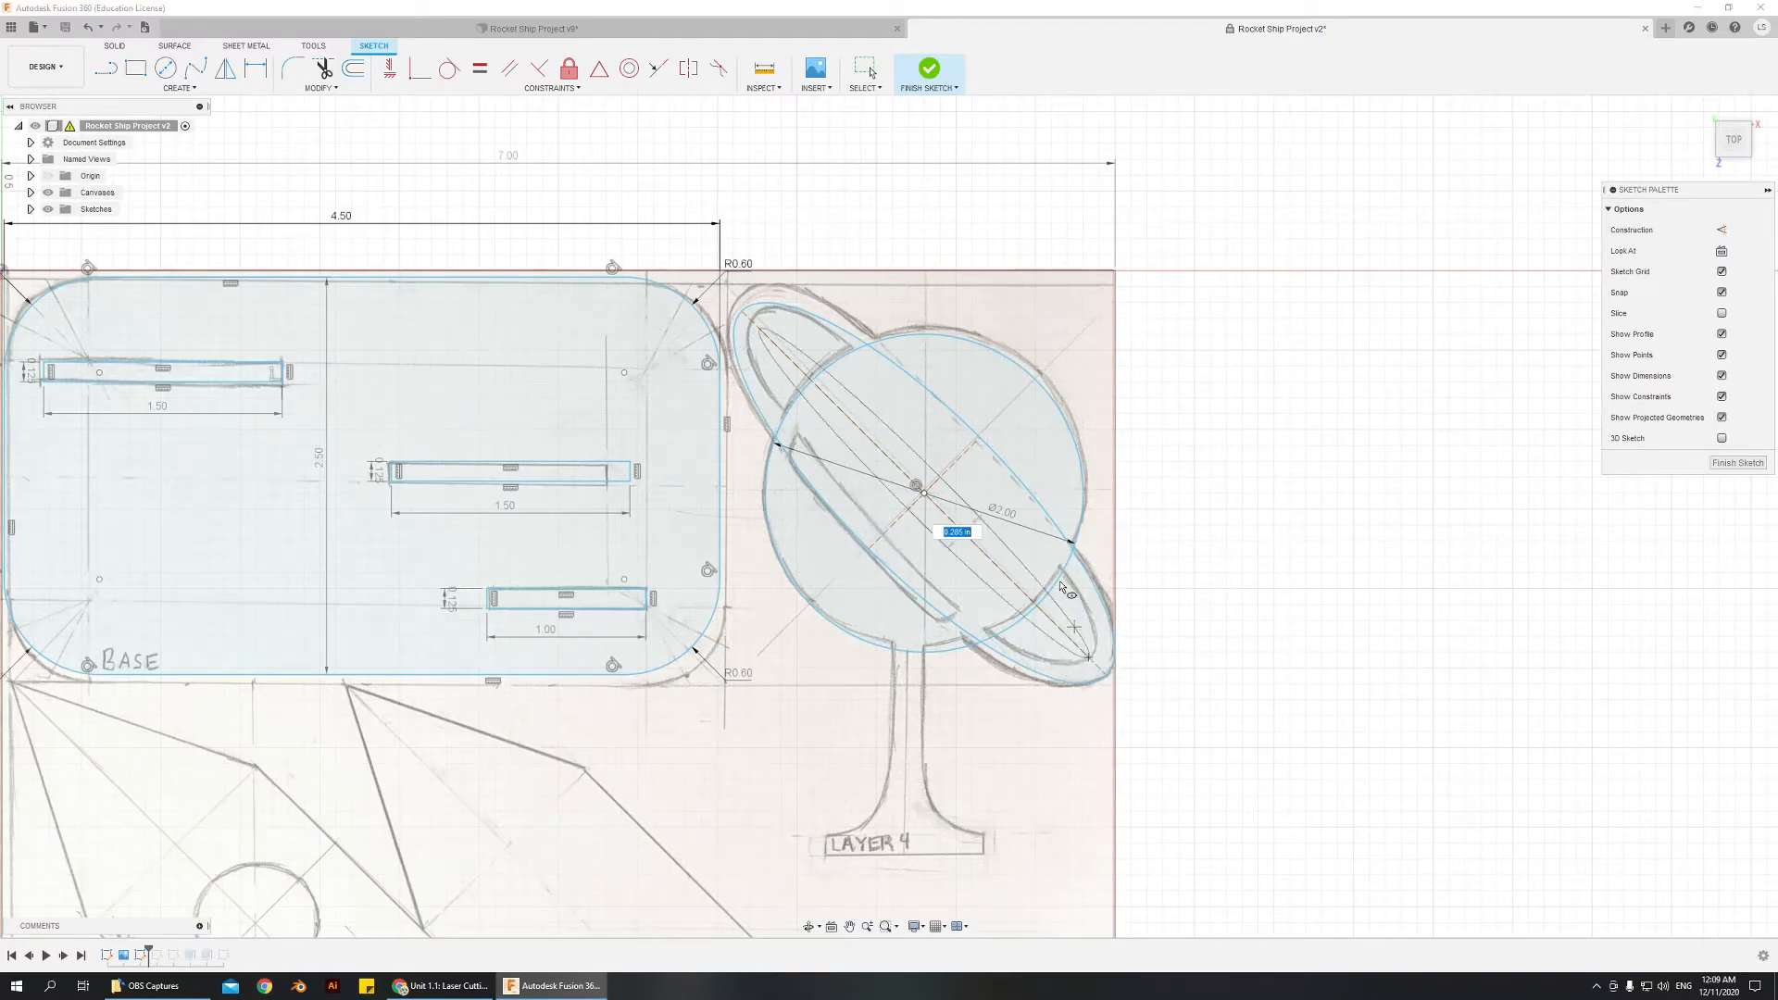
{"action": "left_click", "coordinate": [966, 455]}
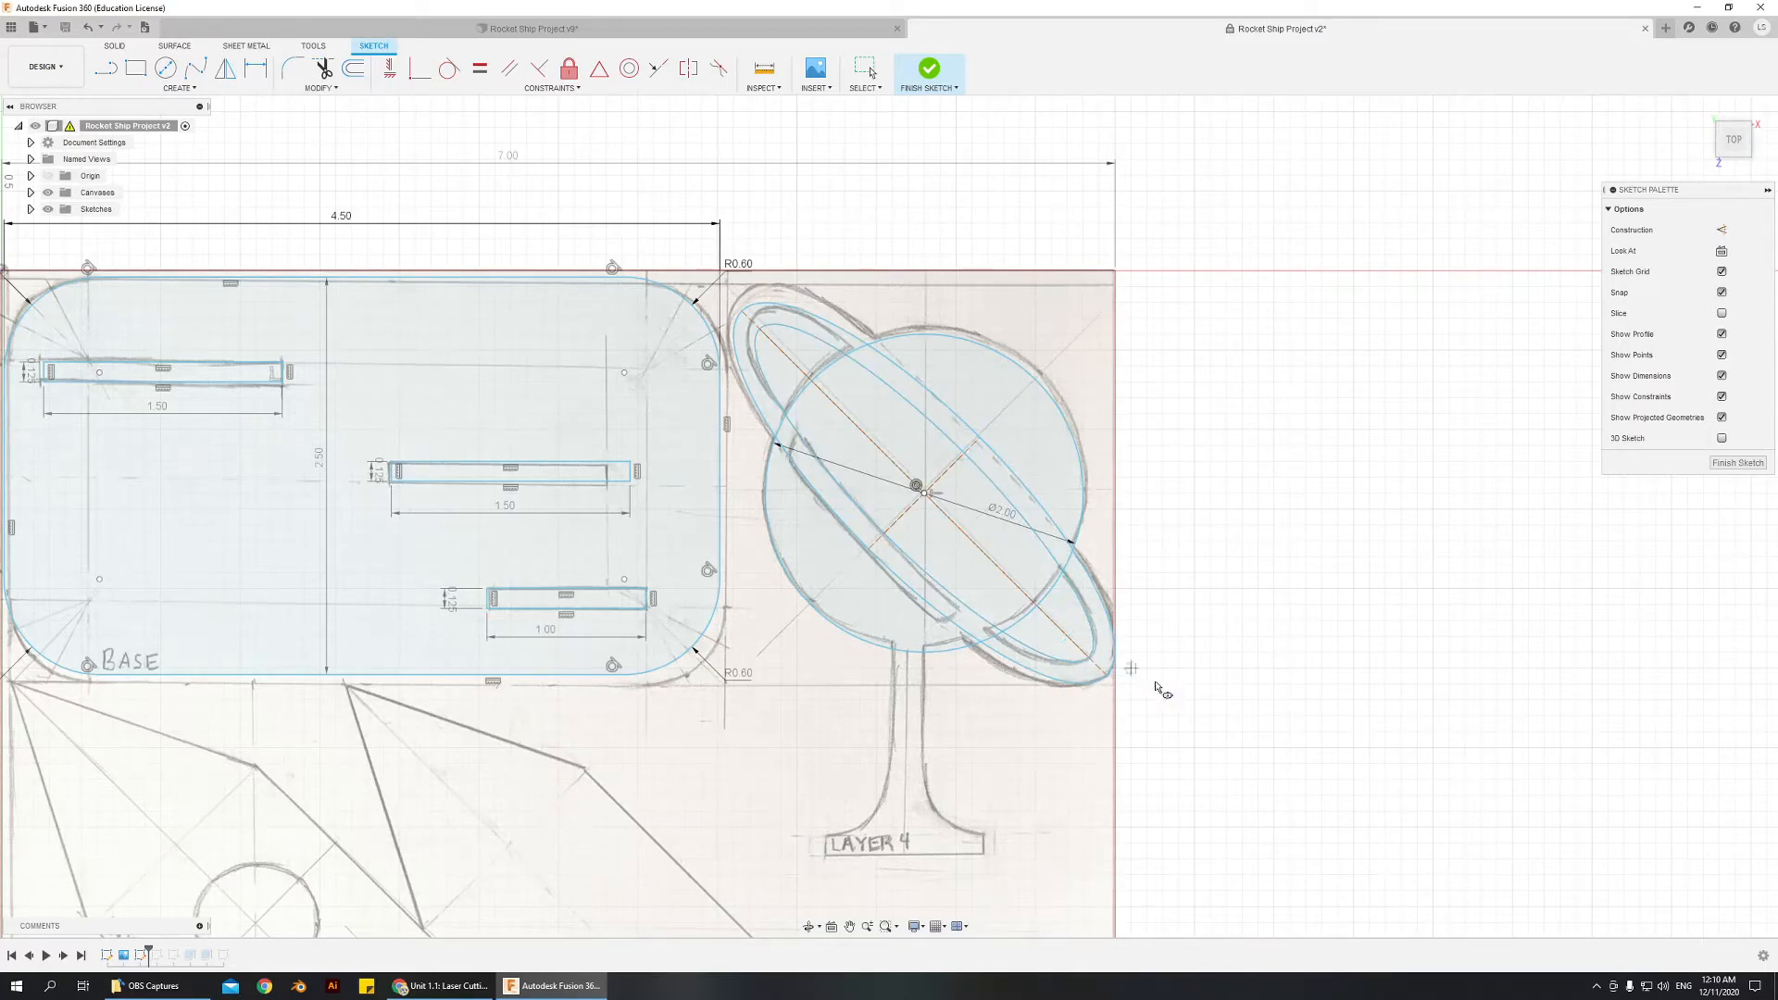
- Examine the planet's stem and LAYER 4 foot drawn on the canvas in relation to the slots in the base
{"action": "scroll", "coordinate": [1033, 598], "scroll_direction": "up", "scroll_amount": 3}
{"action": "scroll", "coordinate": [1035, 713], "scroll_direction": "down", "scroll_amount": 5}
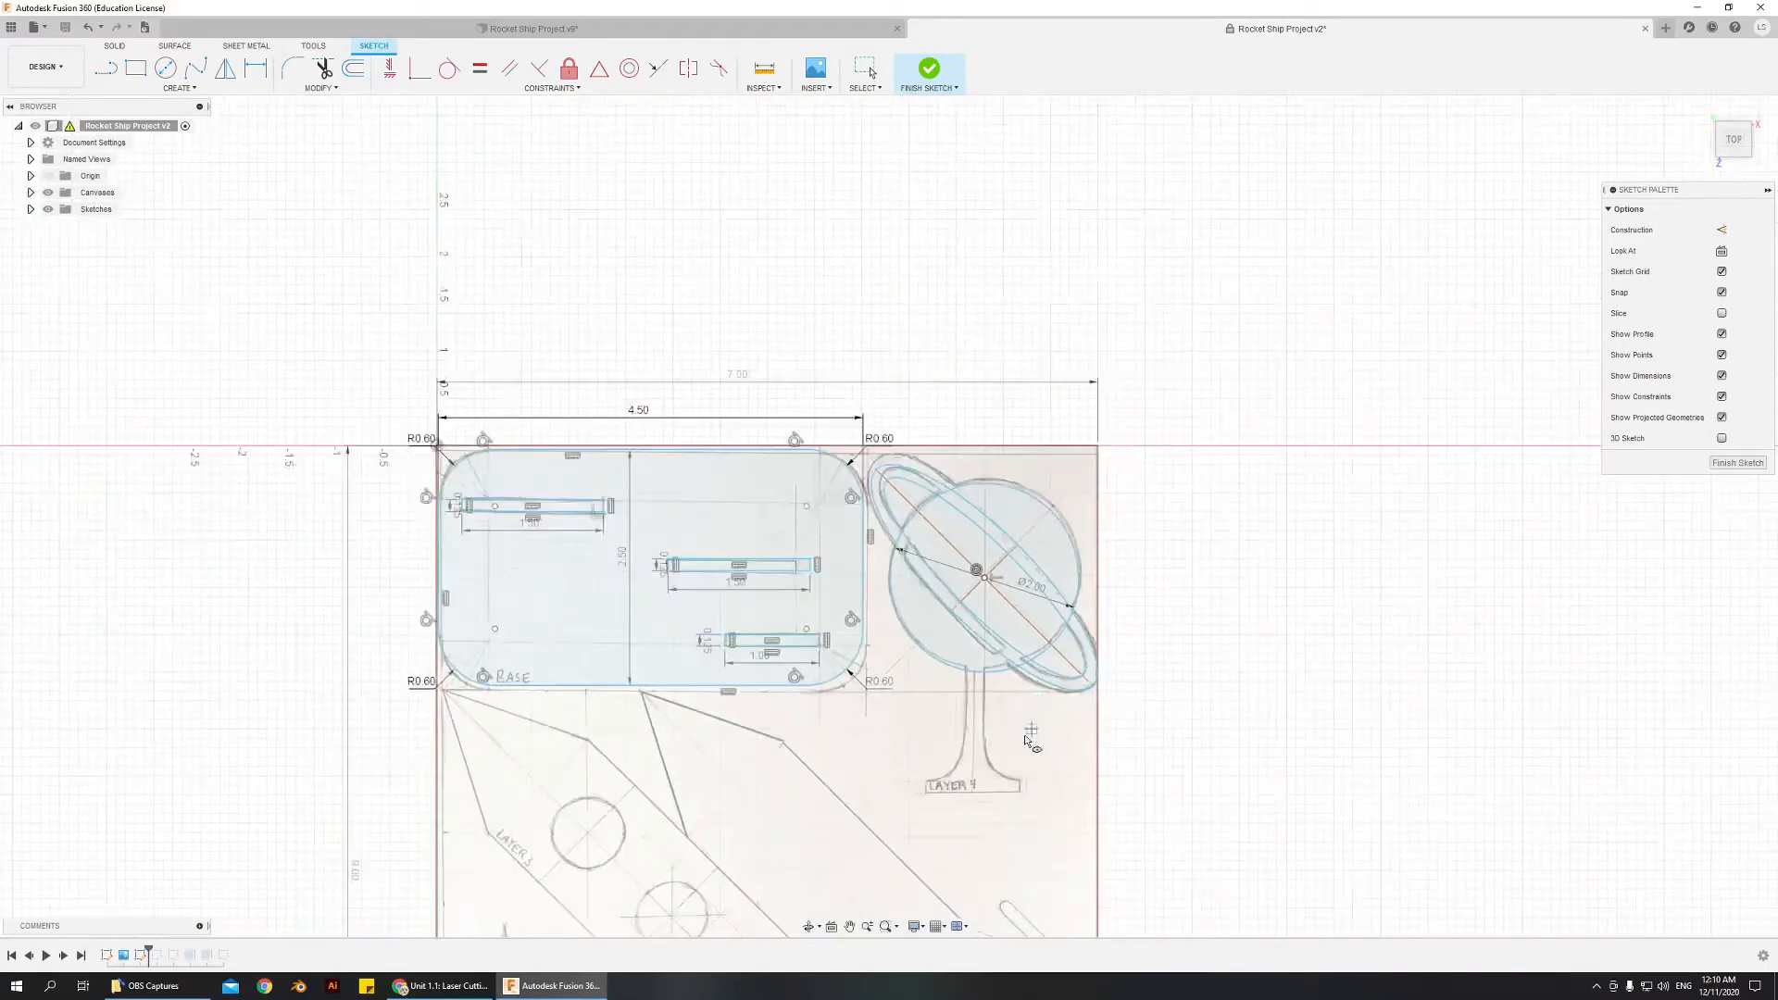
{"action": "scroll", "coordinate": [1032, 732], "scroll_direction": "up", "scroll_amount": 3}
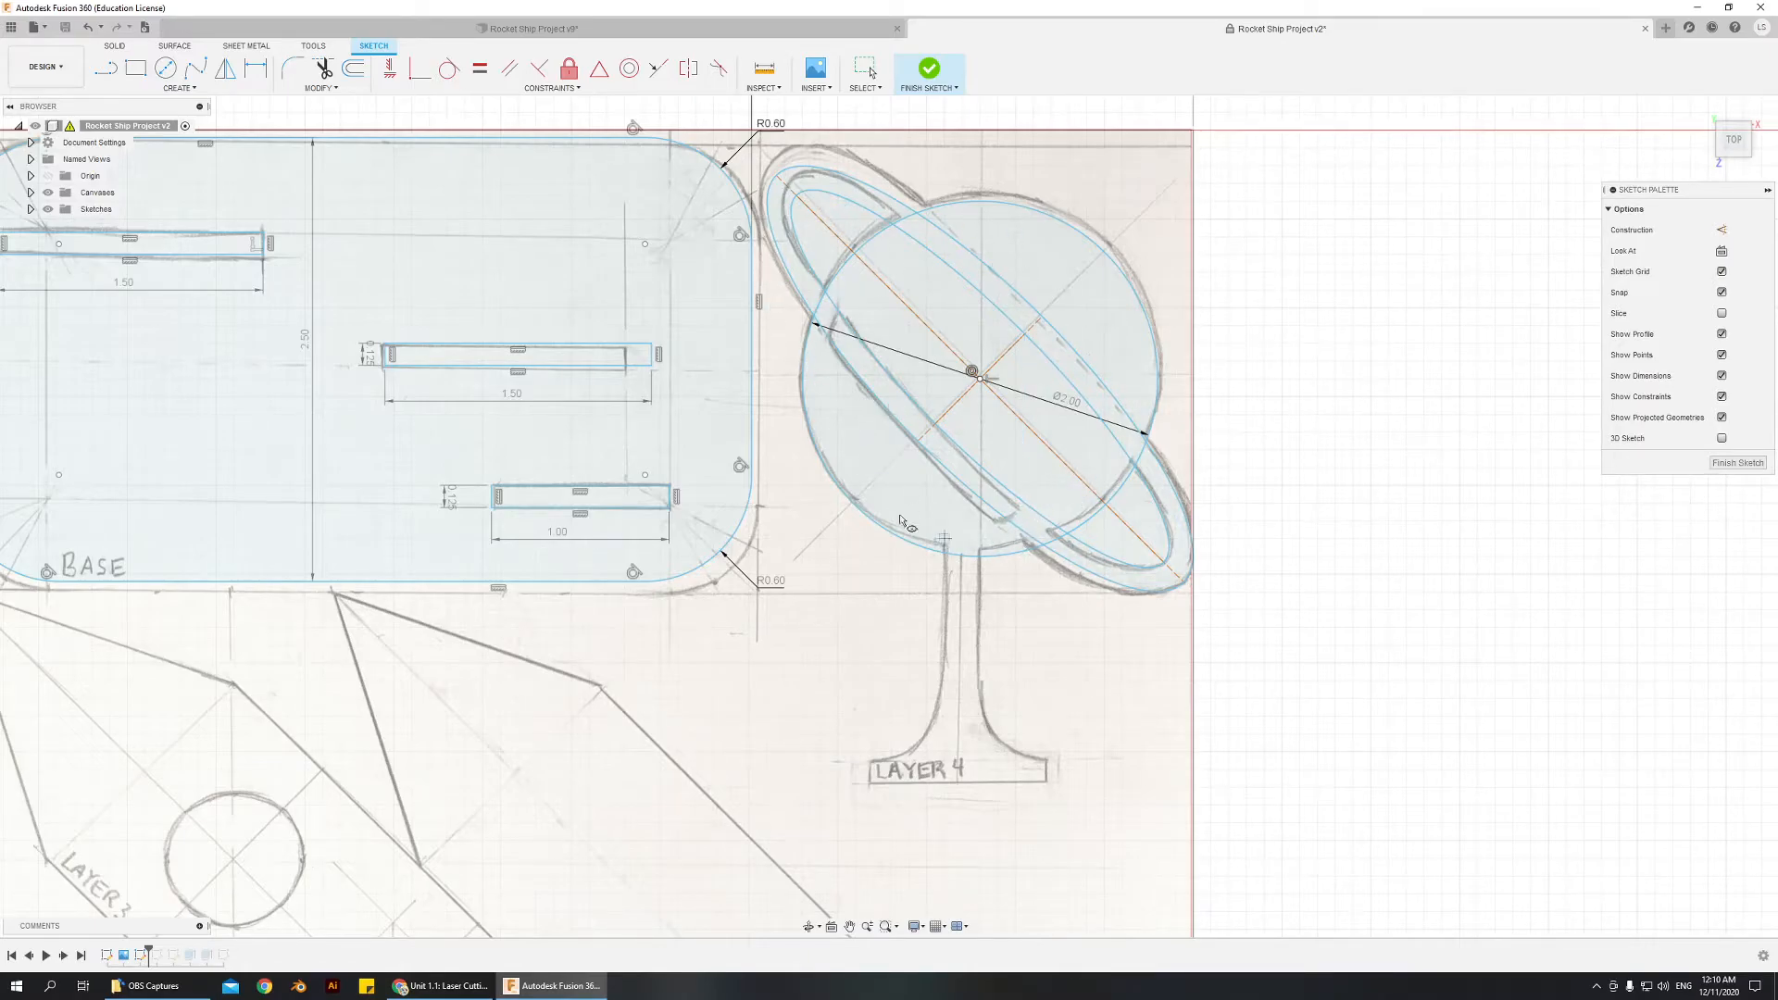
{"action": "scroll", "coordinate": [1033, 741], "scroll_direction": "down", "scroll_amount": 3}
{"action": "scroll", "coordinate": [1027, 746], "scroll_direction": "up", "scroll_amount": 3}
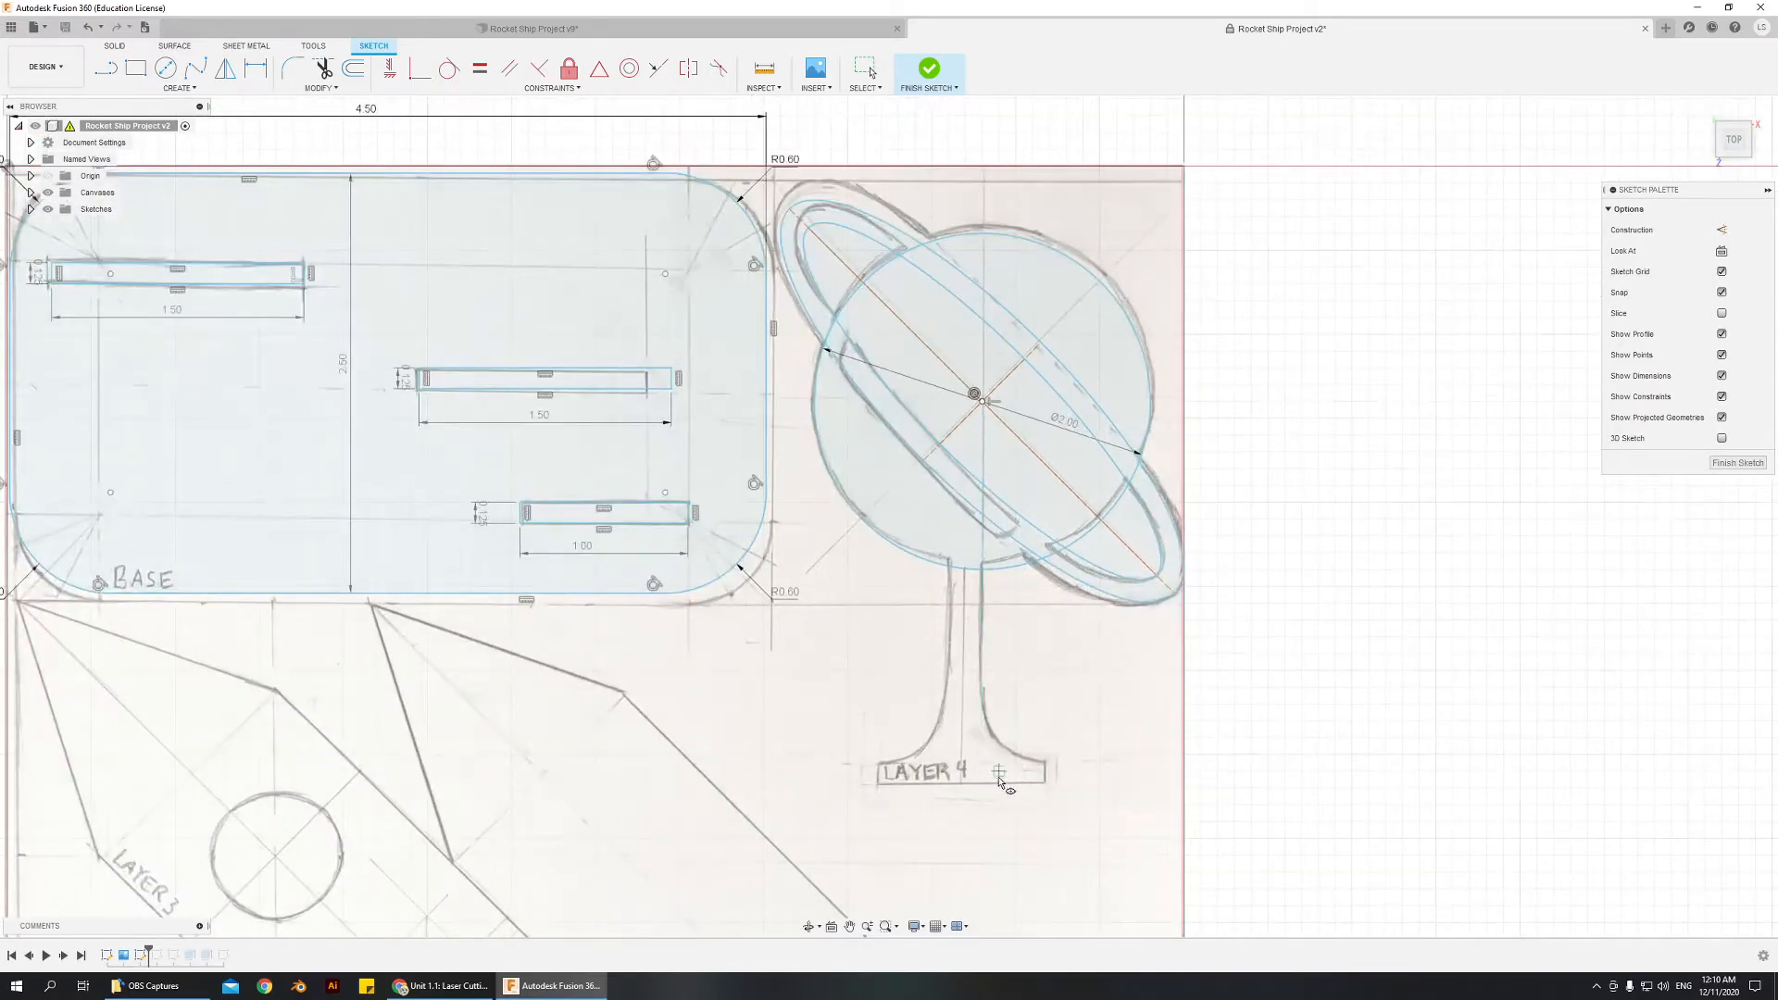
{"action": "scroll", "coordinate": [964, 811], "scroll_direction": "up", "scroll_amount": 2}
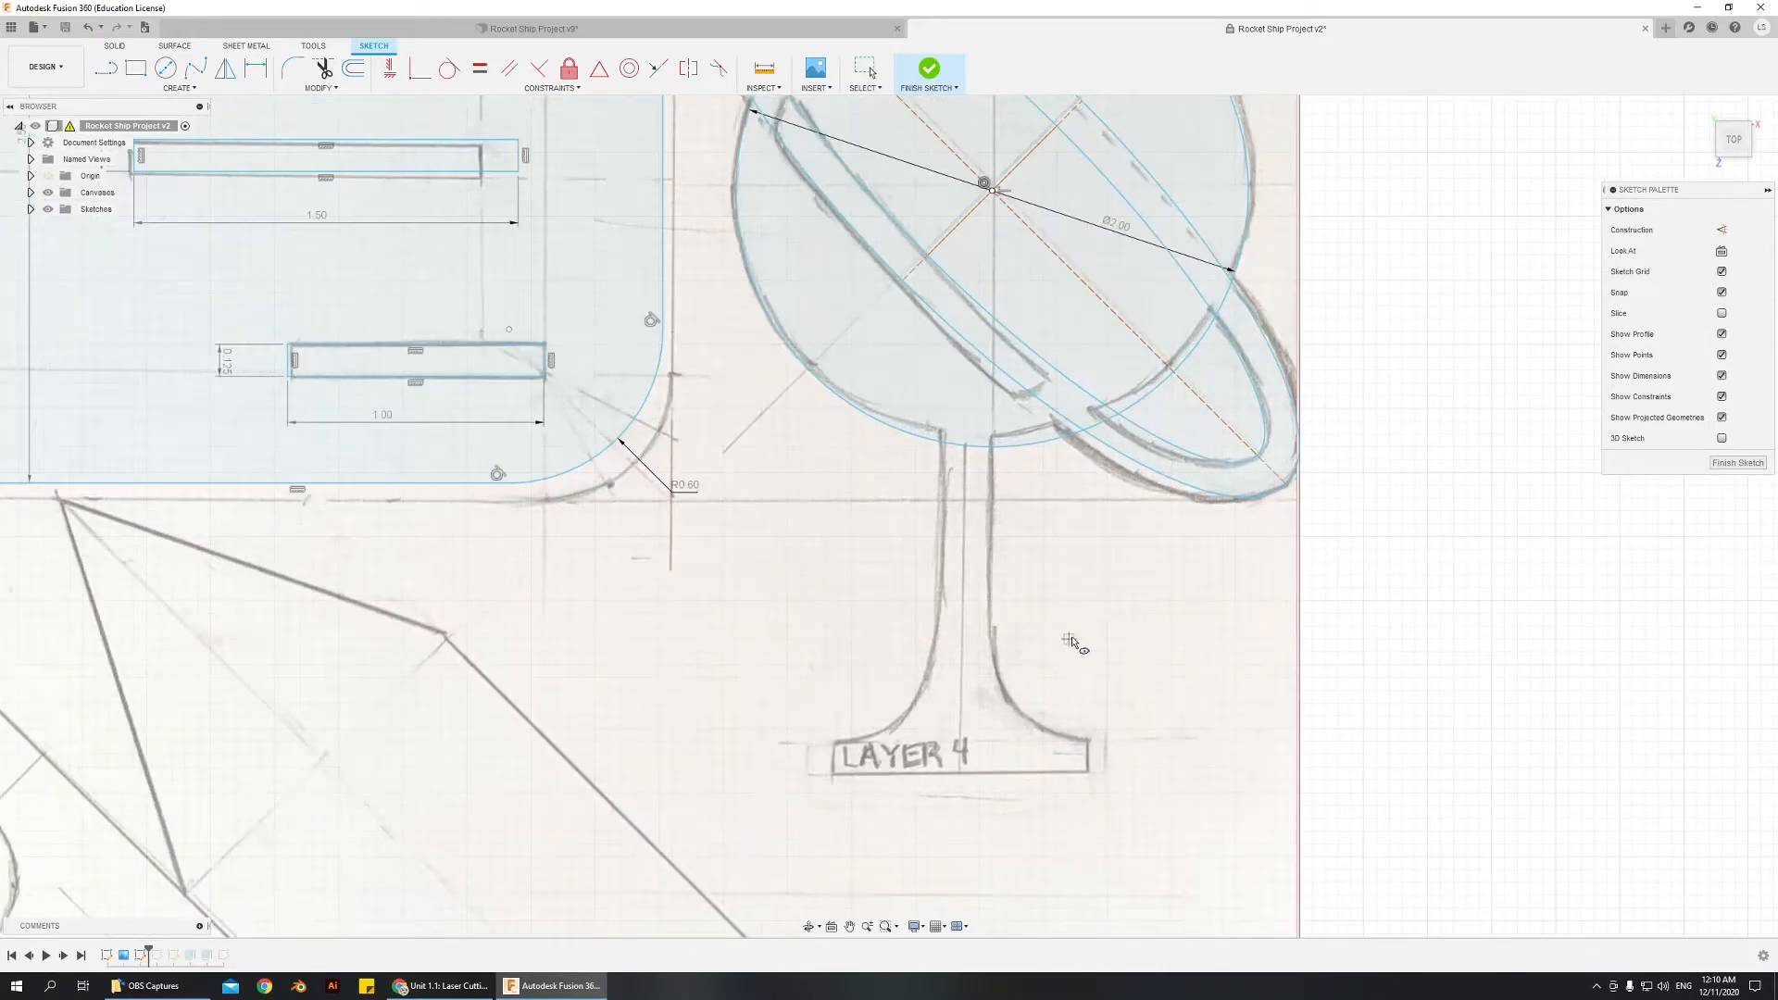
{"action": "scroll", "coordinate": [838, 681], "scroll_direction": "down", "scroll_amount": 3}
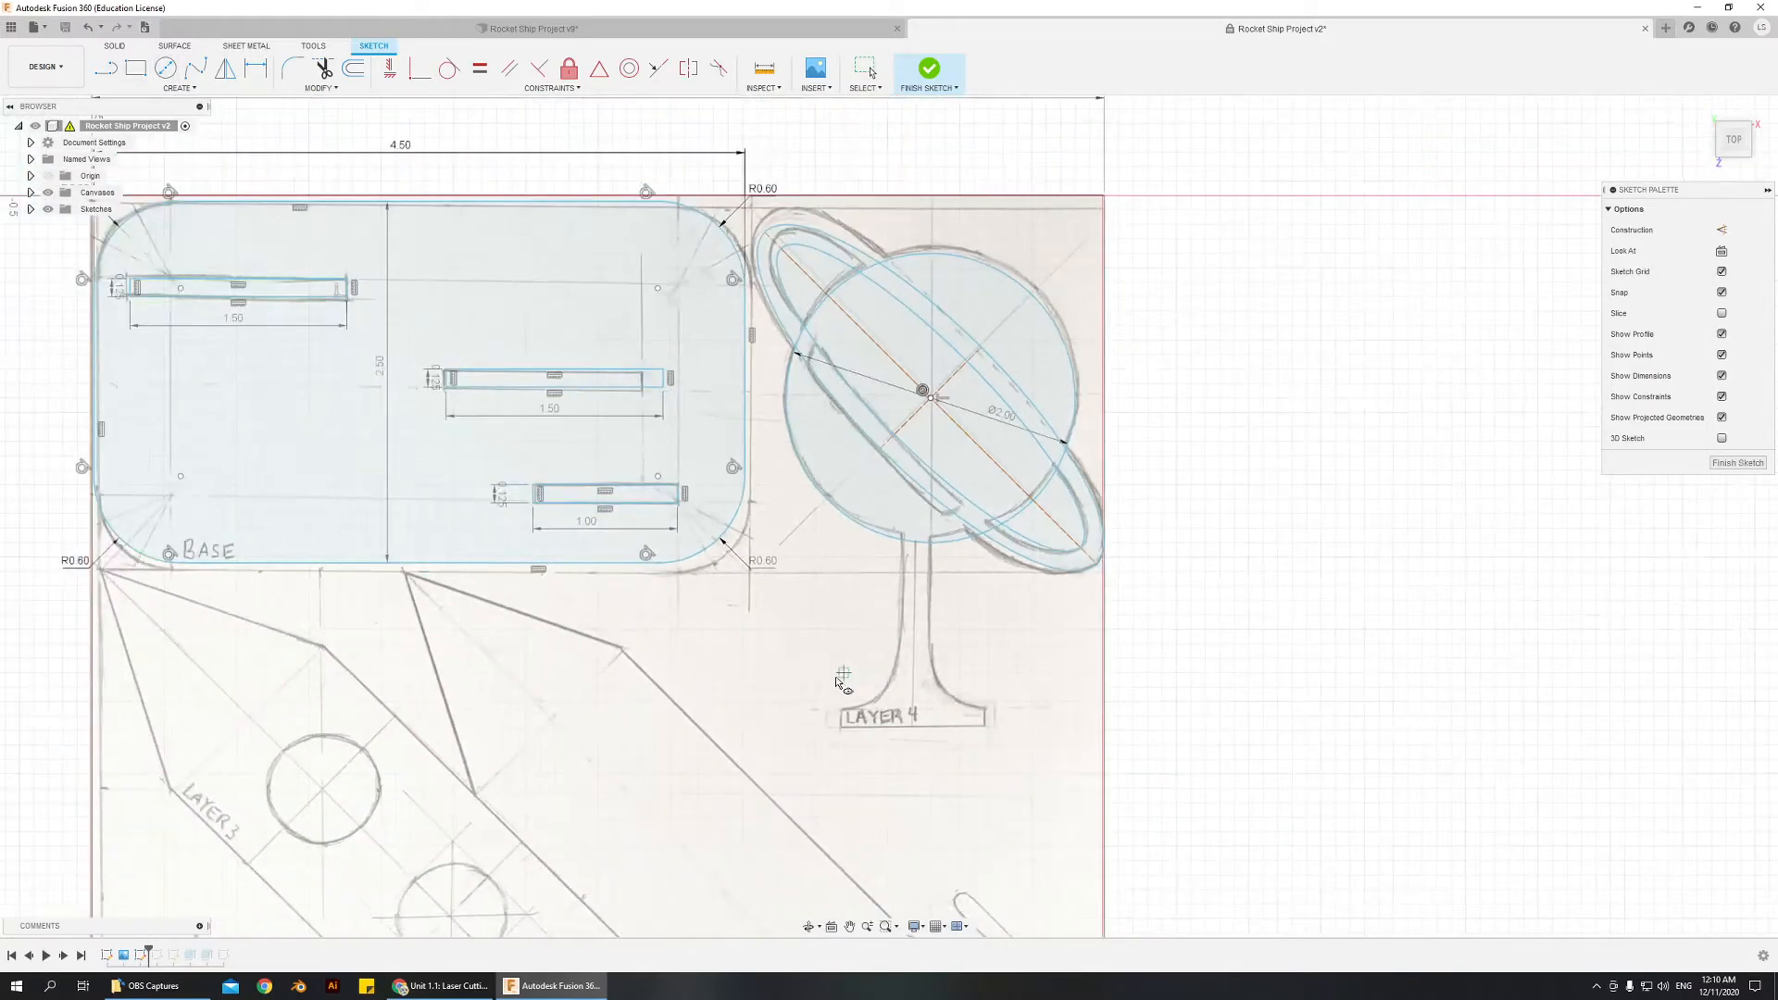
{"action": "scroll", "coordinate": [837, 681], "scroll_direction": "down", "scroll_amount": 1}
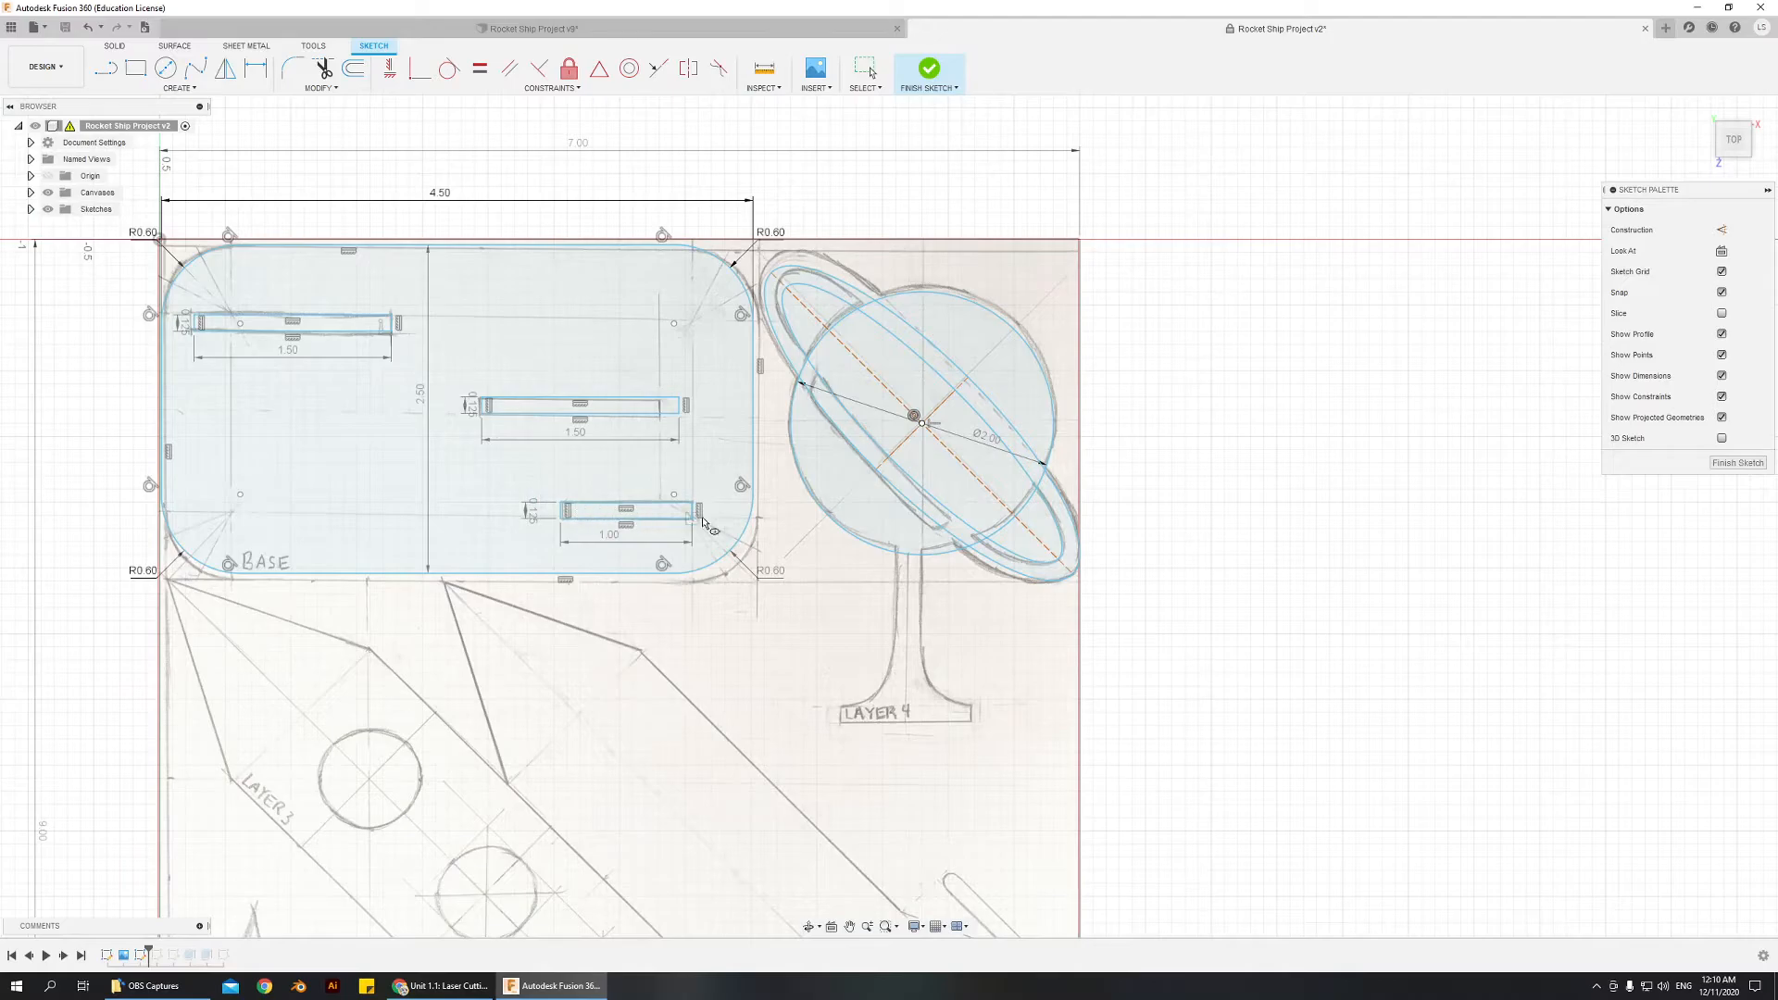
- Sketch a rectangle about 0.89 in wide and 0.12 in tall over the drawn LAYER 4 foot
{"action": "scroll", "coordinate": [991, 727], "scroll_direction": "up", "scroll_amount": 3}
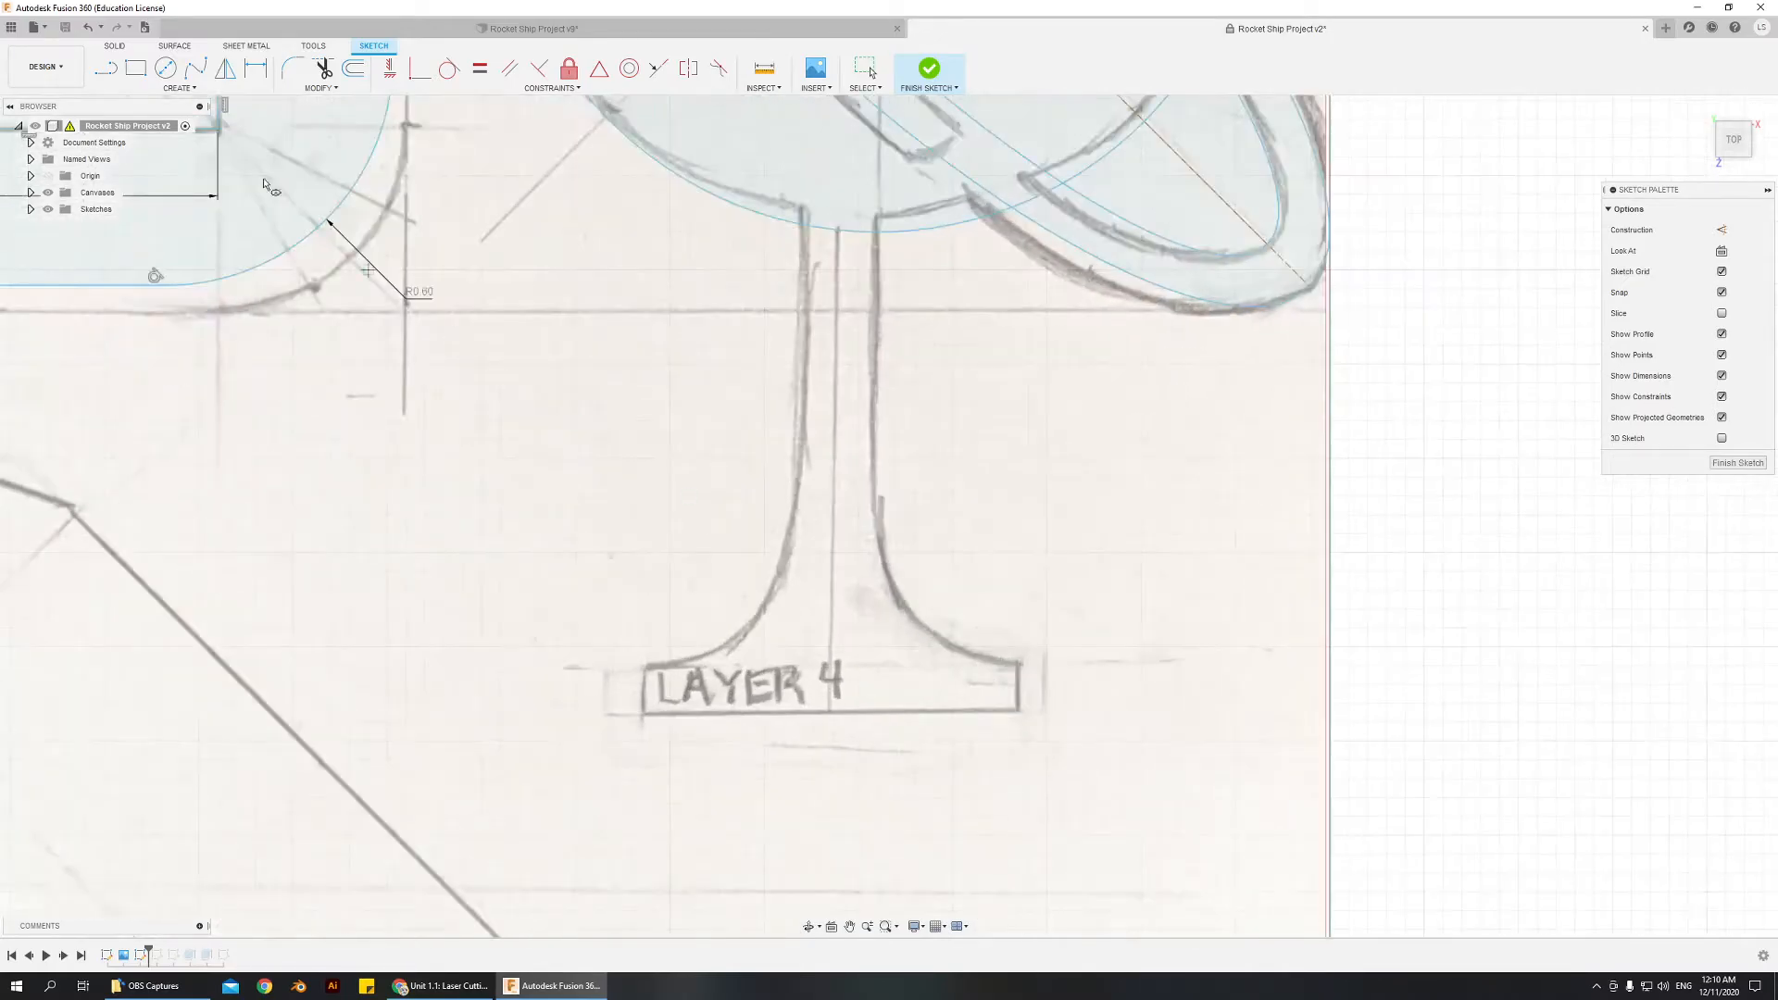
{"action": "left_click", "coordinate": [136, 69]}
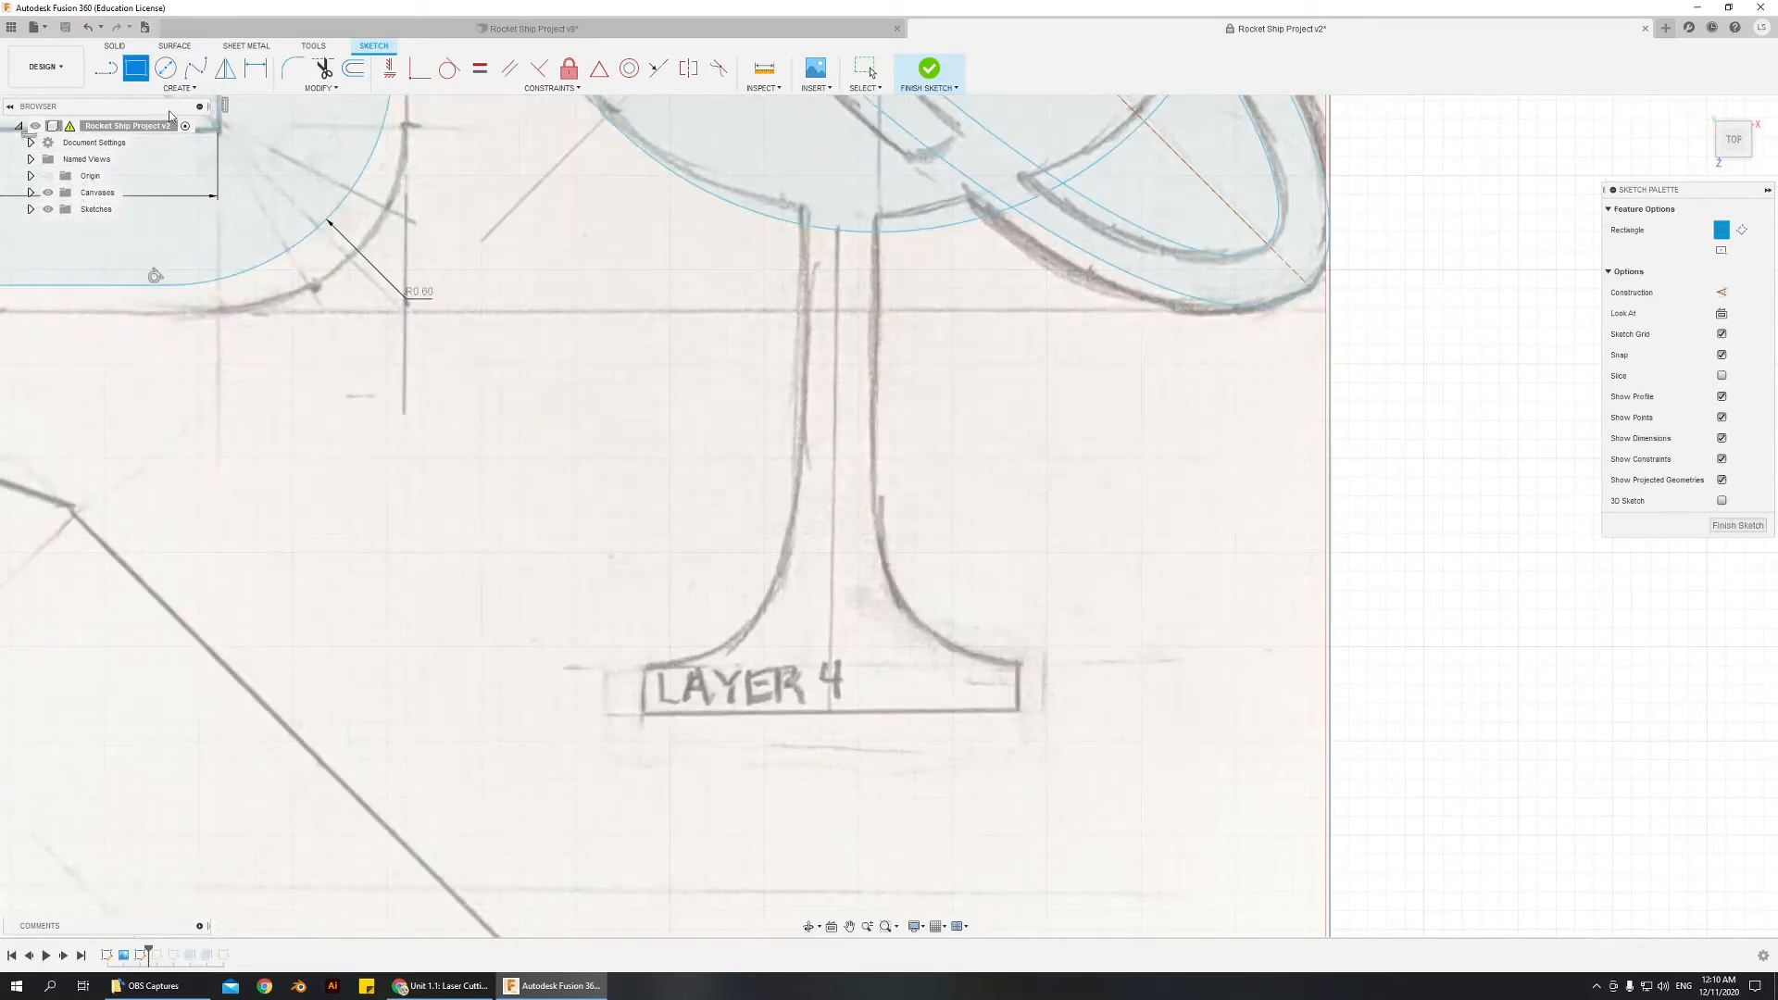
{"action": "left_click", "coordinate": [646, 664]}
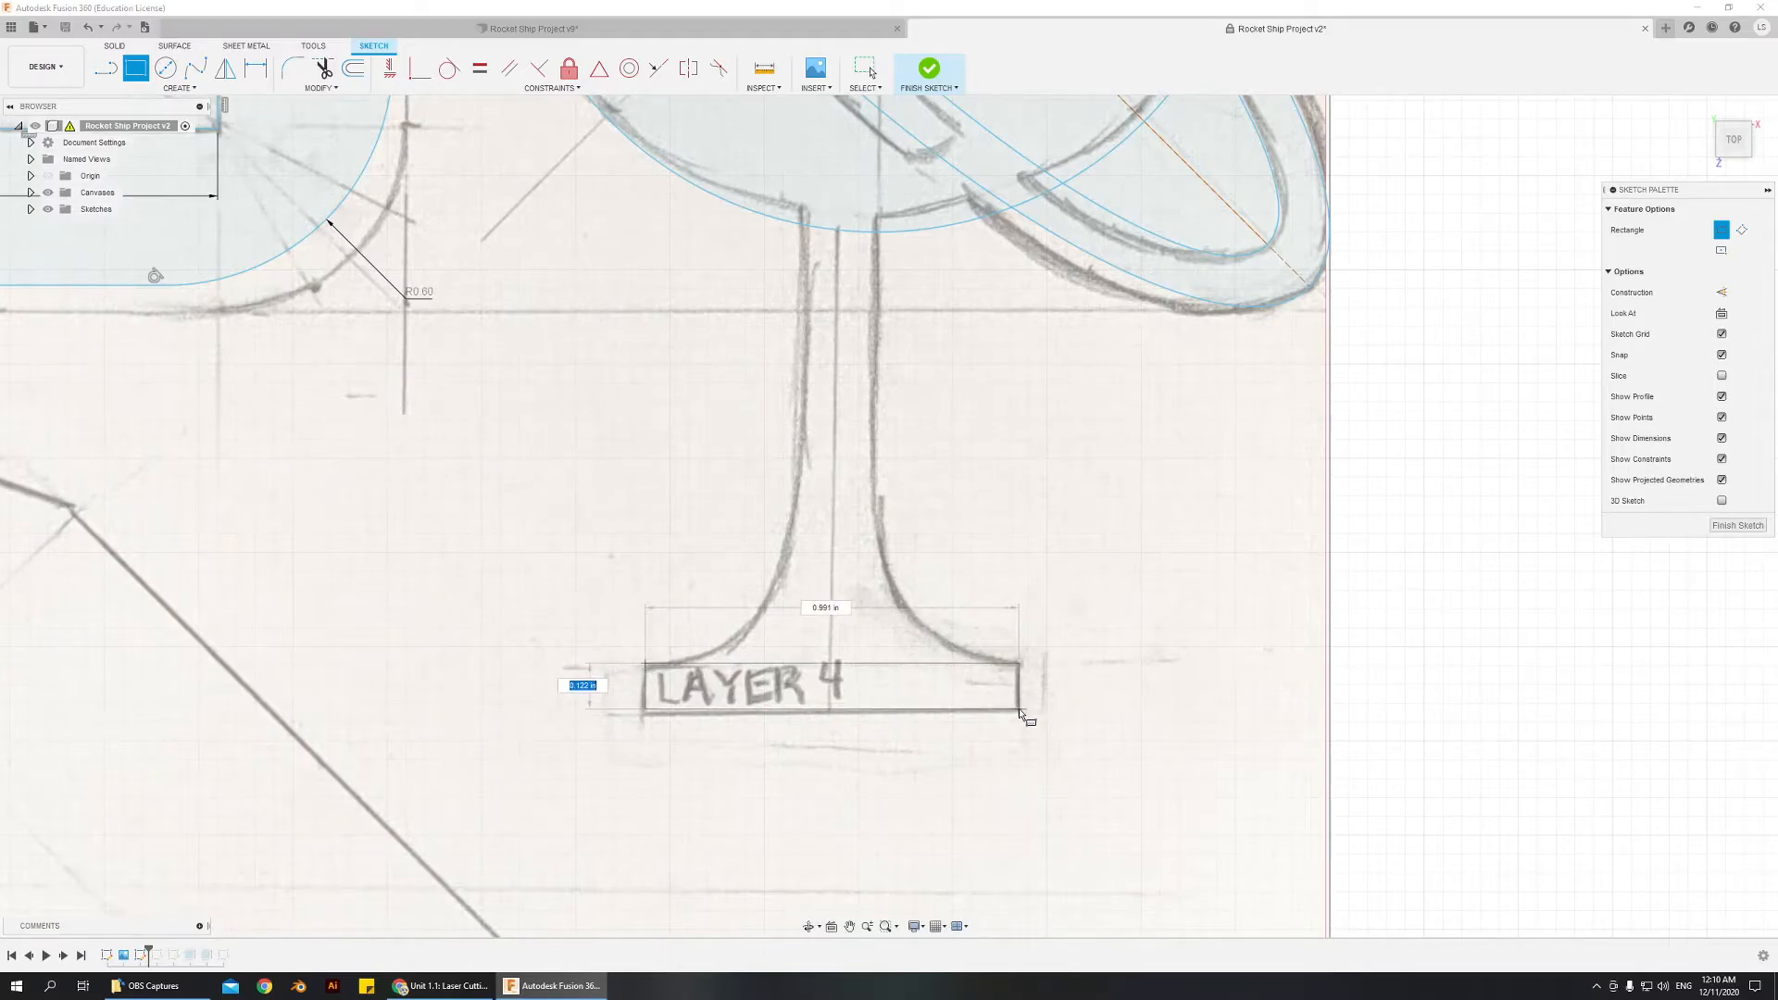
{"action": "left_click", "coordinate": [1019, 711]}
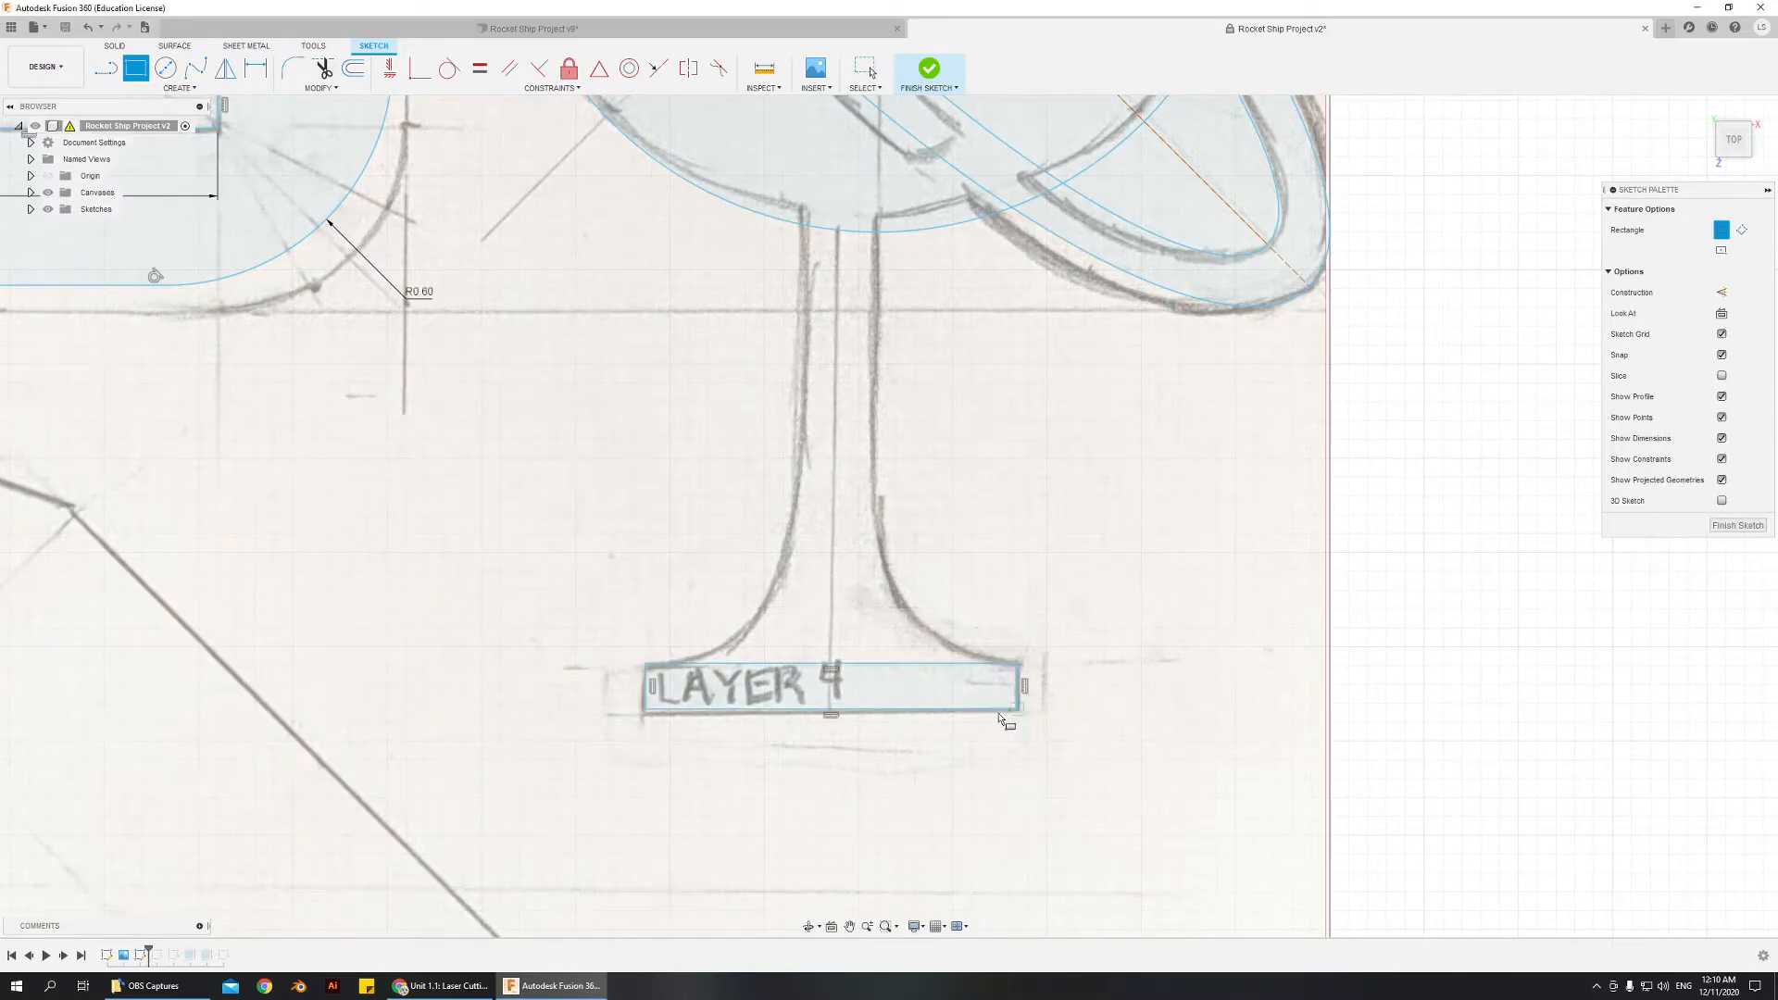
- Dimension the LAYER 4 foot rectangle to 1/8 in tall and 1 in wide
{"action": "left_click", "coordinate": [256, 69]}
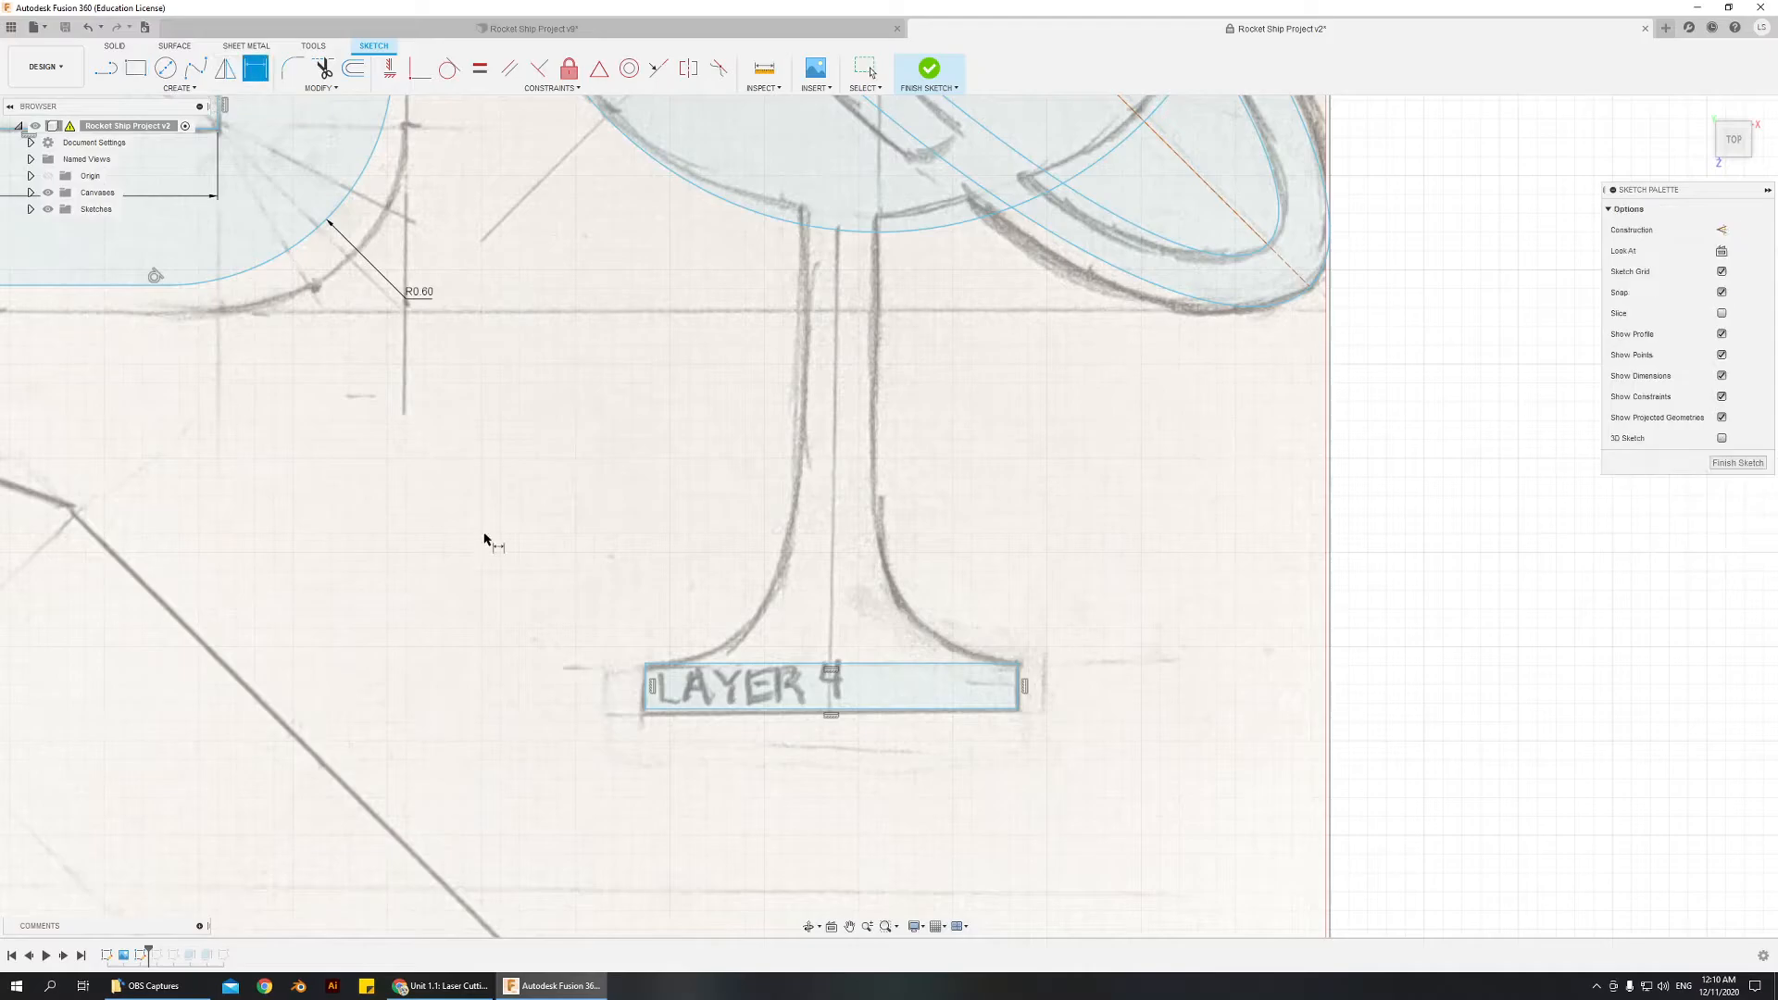
{"action": "left_click", "coordinate": [642, 685]}
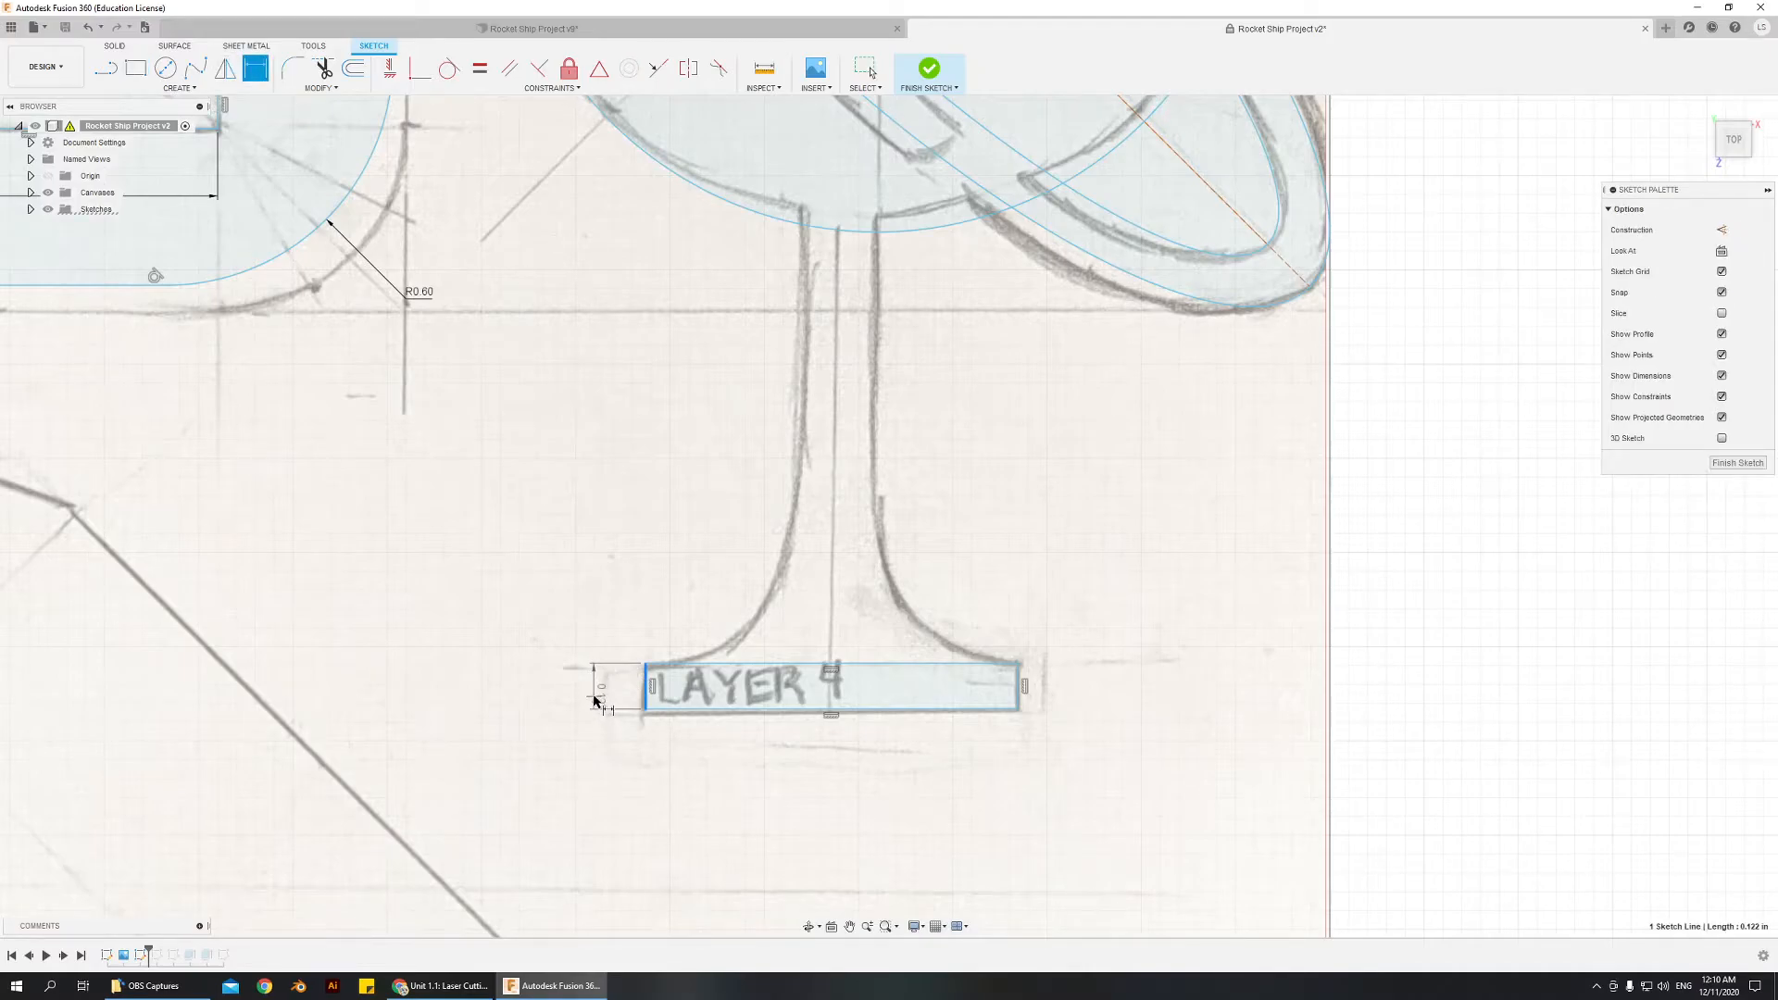
{"action": "left_click", "coordinate": [590, 692]}
{"action": "type", "text": "1/8"}
{"action": "key", "text": "Return"}
{"action": "left_click", "coordinate": [768, 717]}
{"action": "left_click", "coordinate": [812, 752]}
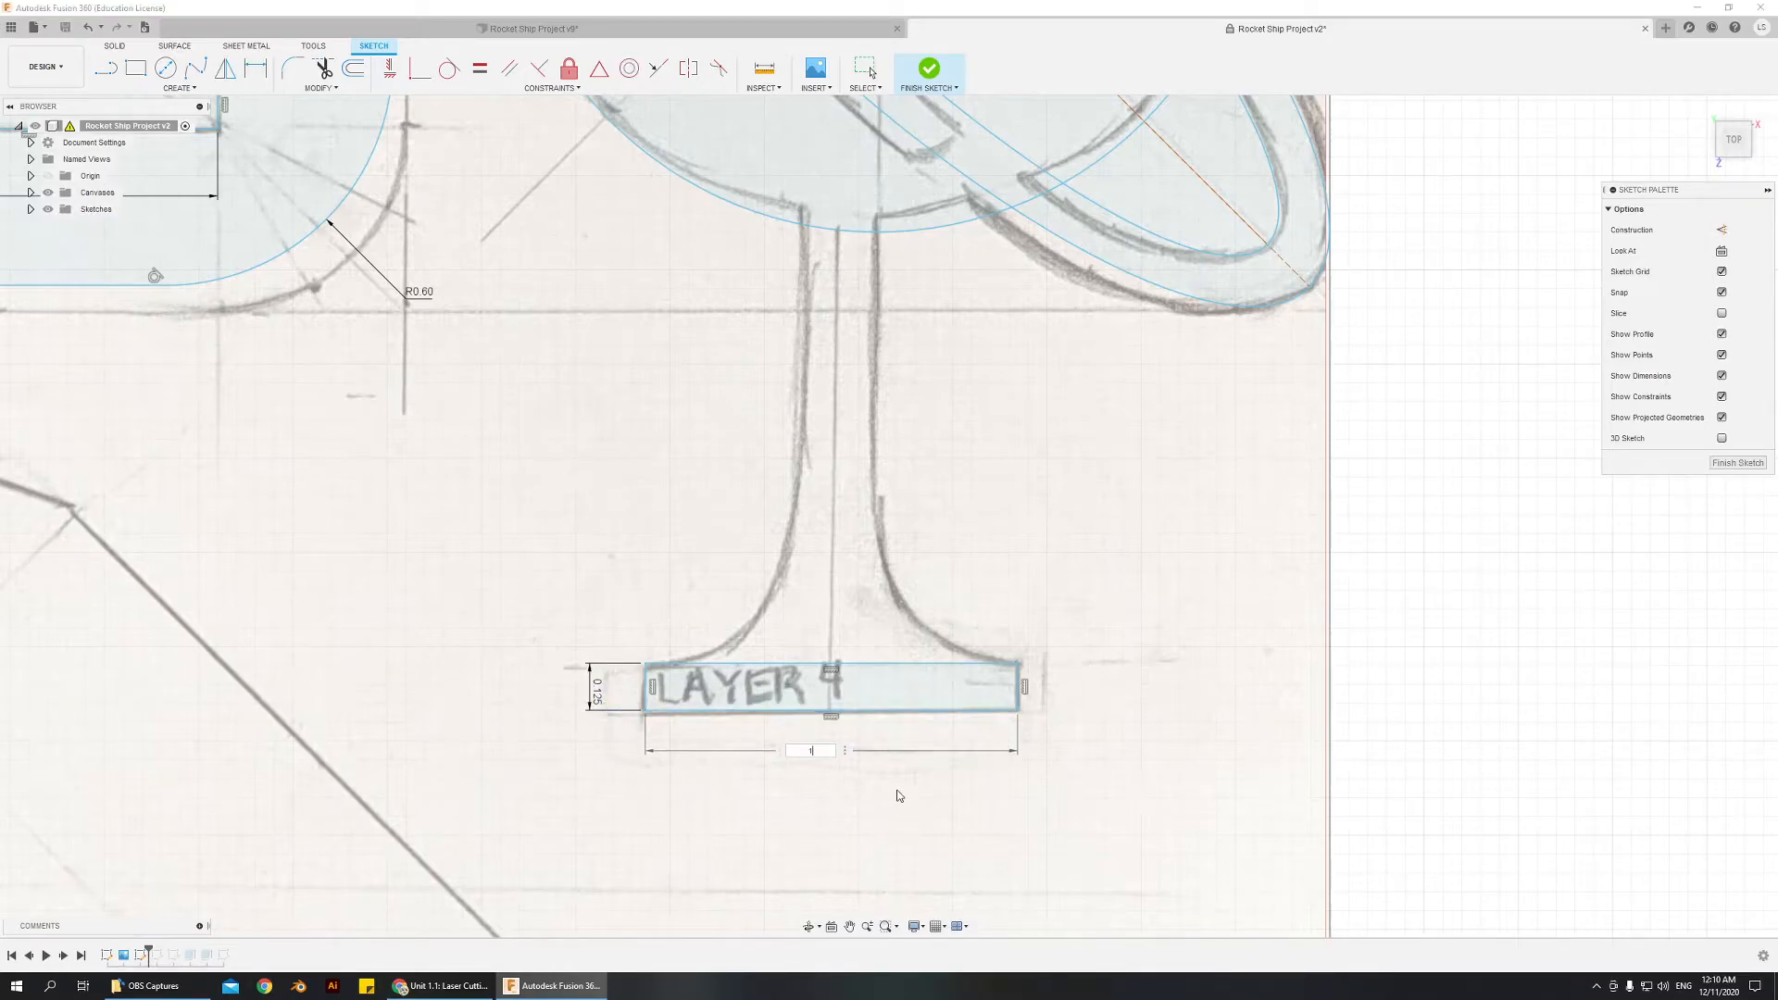
{"action": "type", "text": "1"}
{"action": "key", "text": "Return"}
- Sketch a stem rectangle about 0.25 in wide from the foot's top edge up into the bottom of the planet circle
{"action": "scroll", "coordinate": [865, 504], "scroll_direction": "down", "scroll_amount": 3}
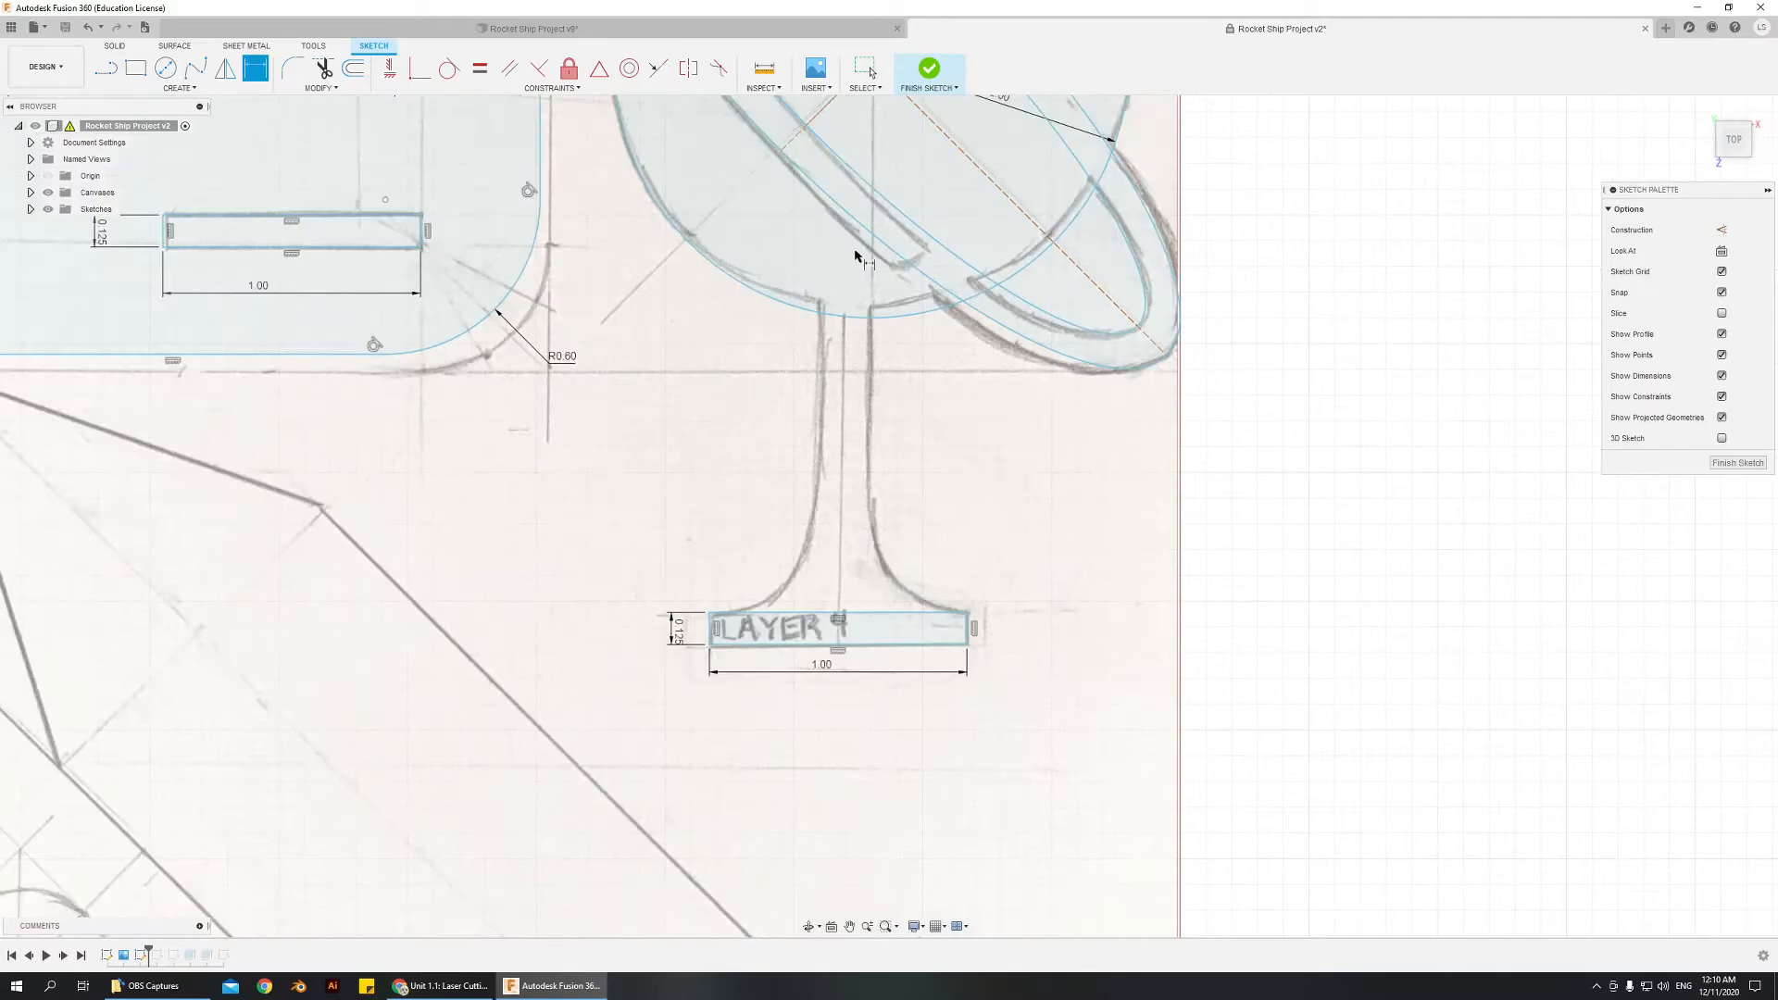
{"action": "scroll", "coordinate": [838, 389], "scroll_direction": "up", "scroll_amount": 2}
{"action": "scroll", "coordinate": [809, 488], "scroll_direction": "down", "scroll_amount": 2}
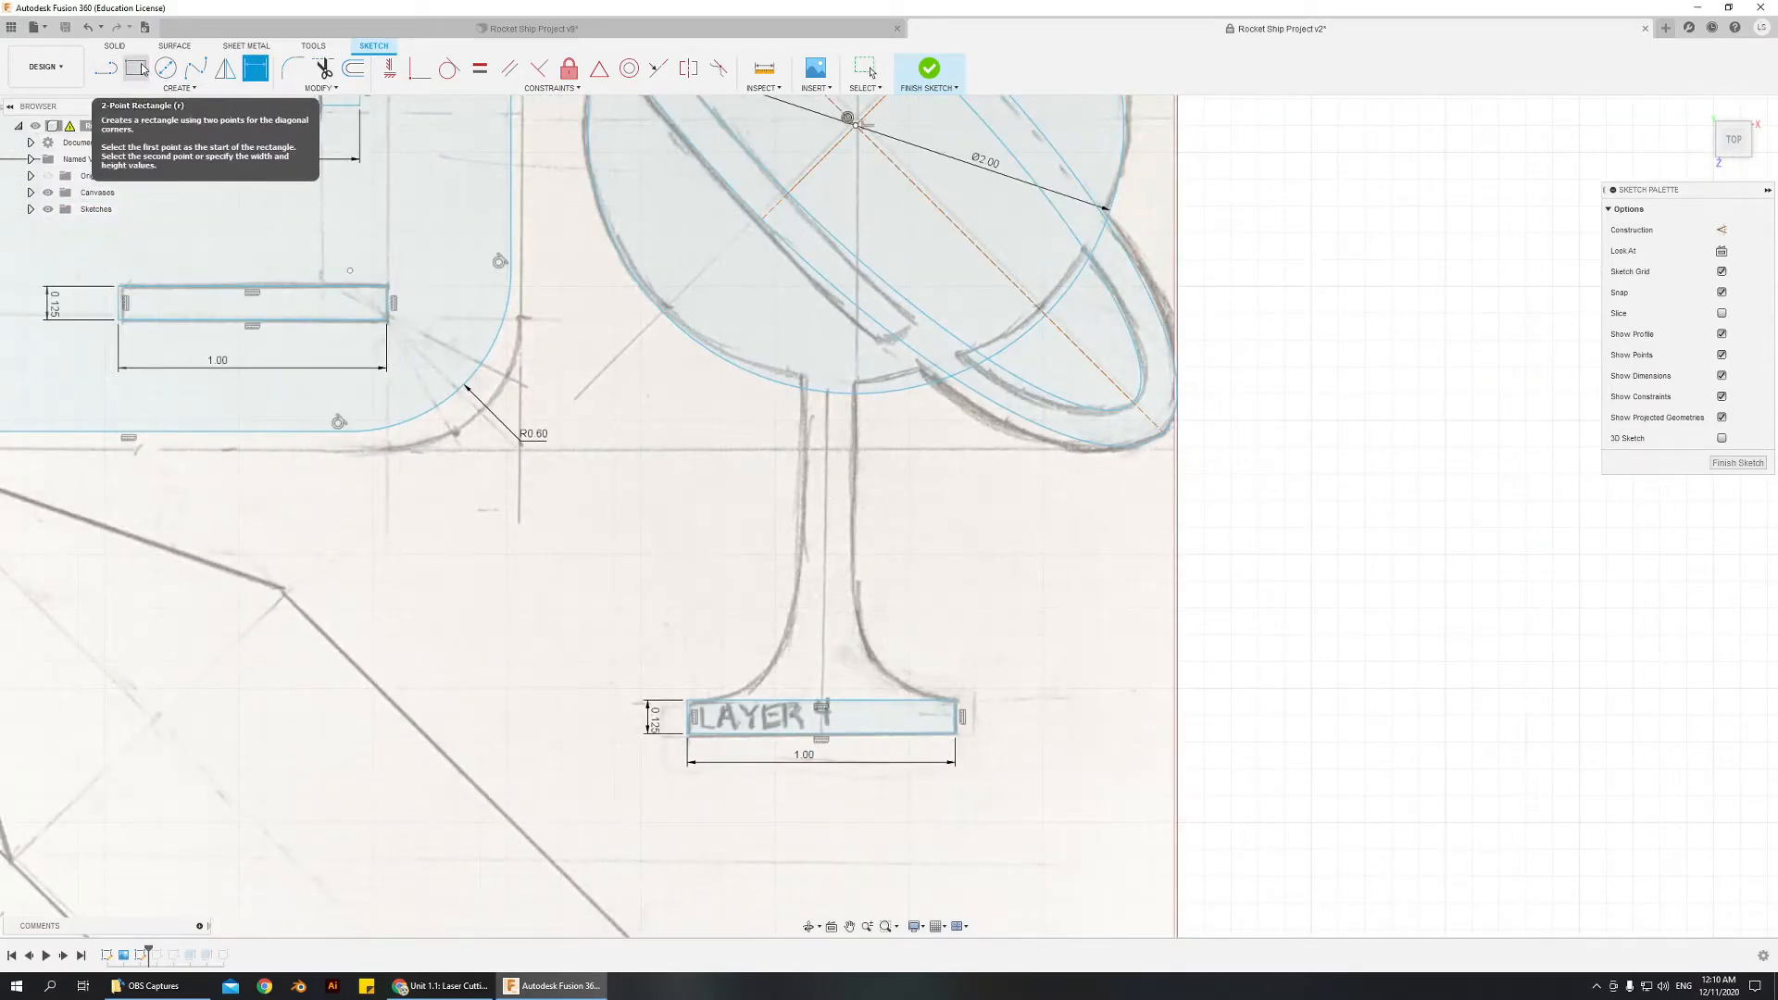
{"action": "left_click", "coordinate": [136, 70]}
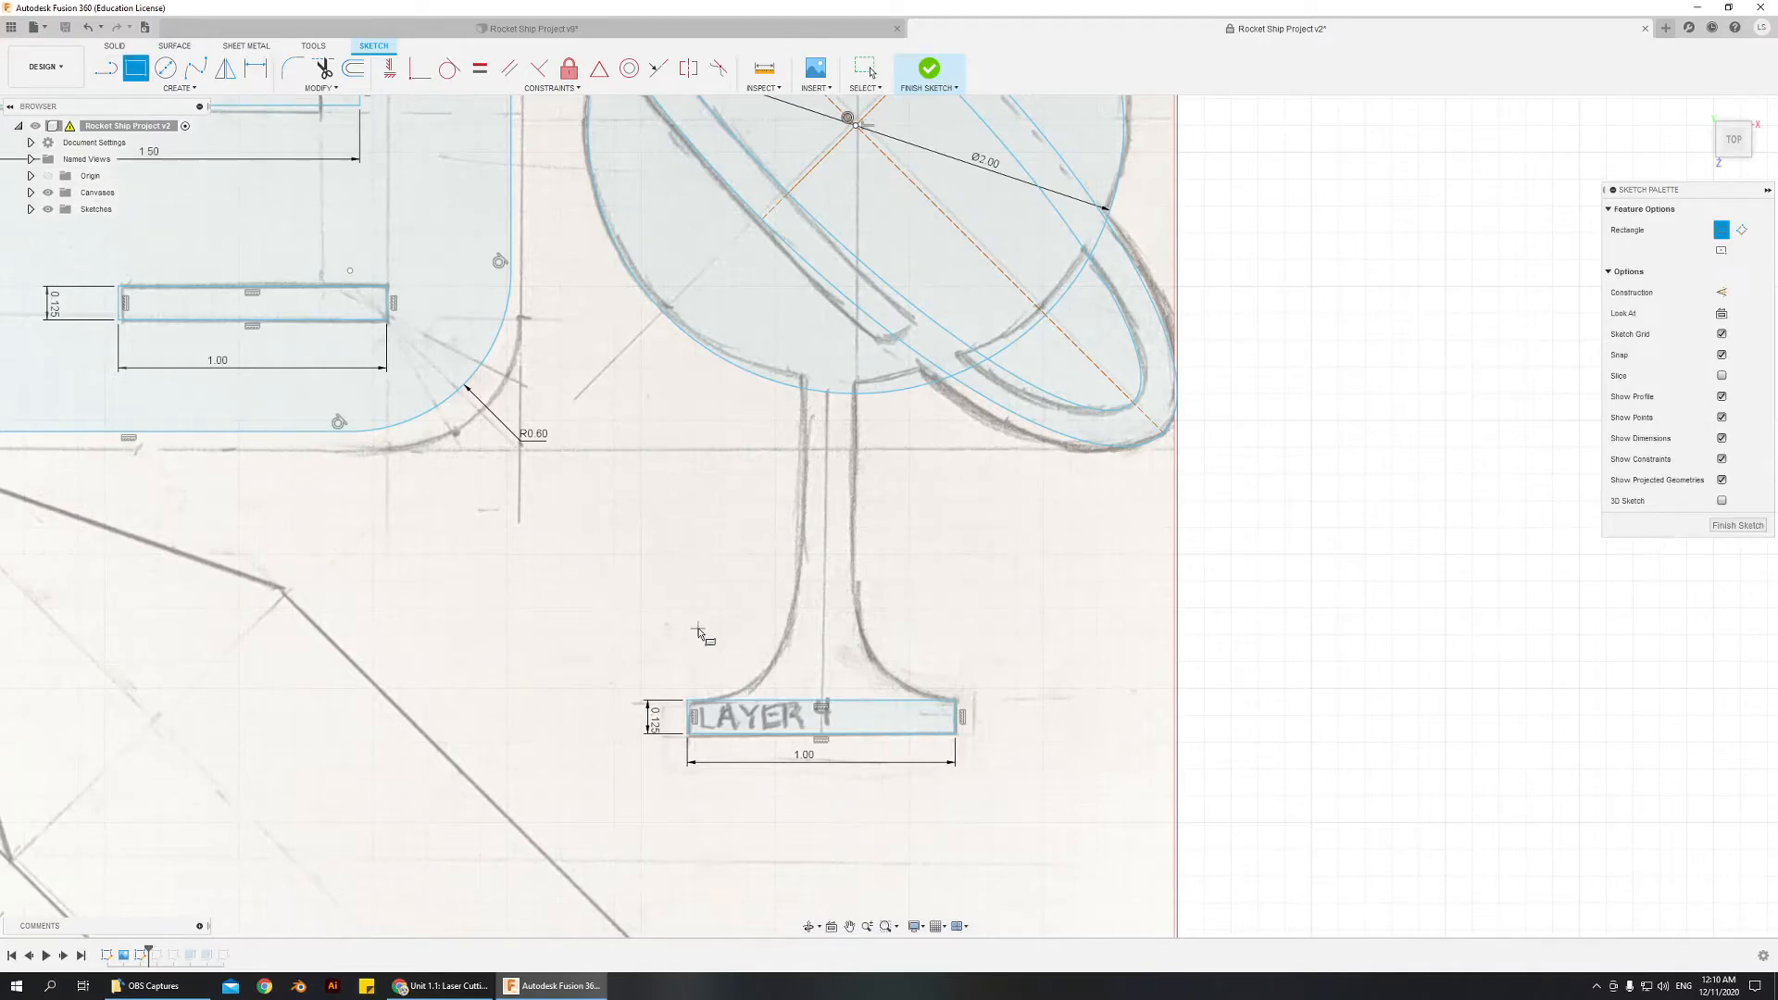
{"action": "left_click", "coordinate": [868, 702]}
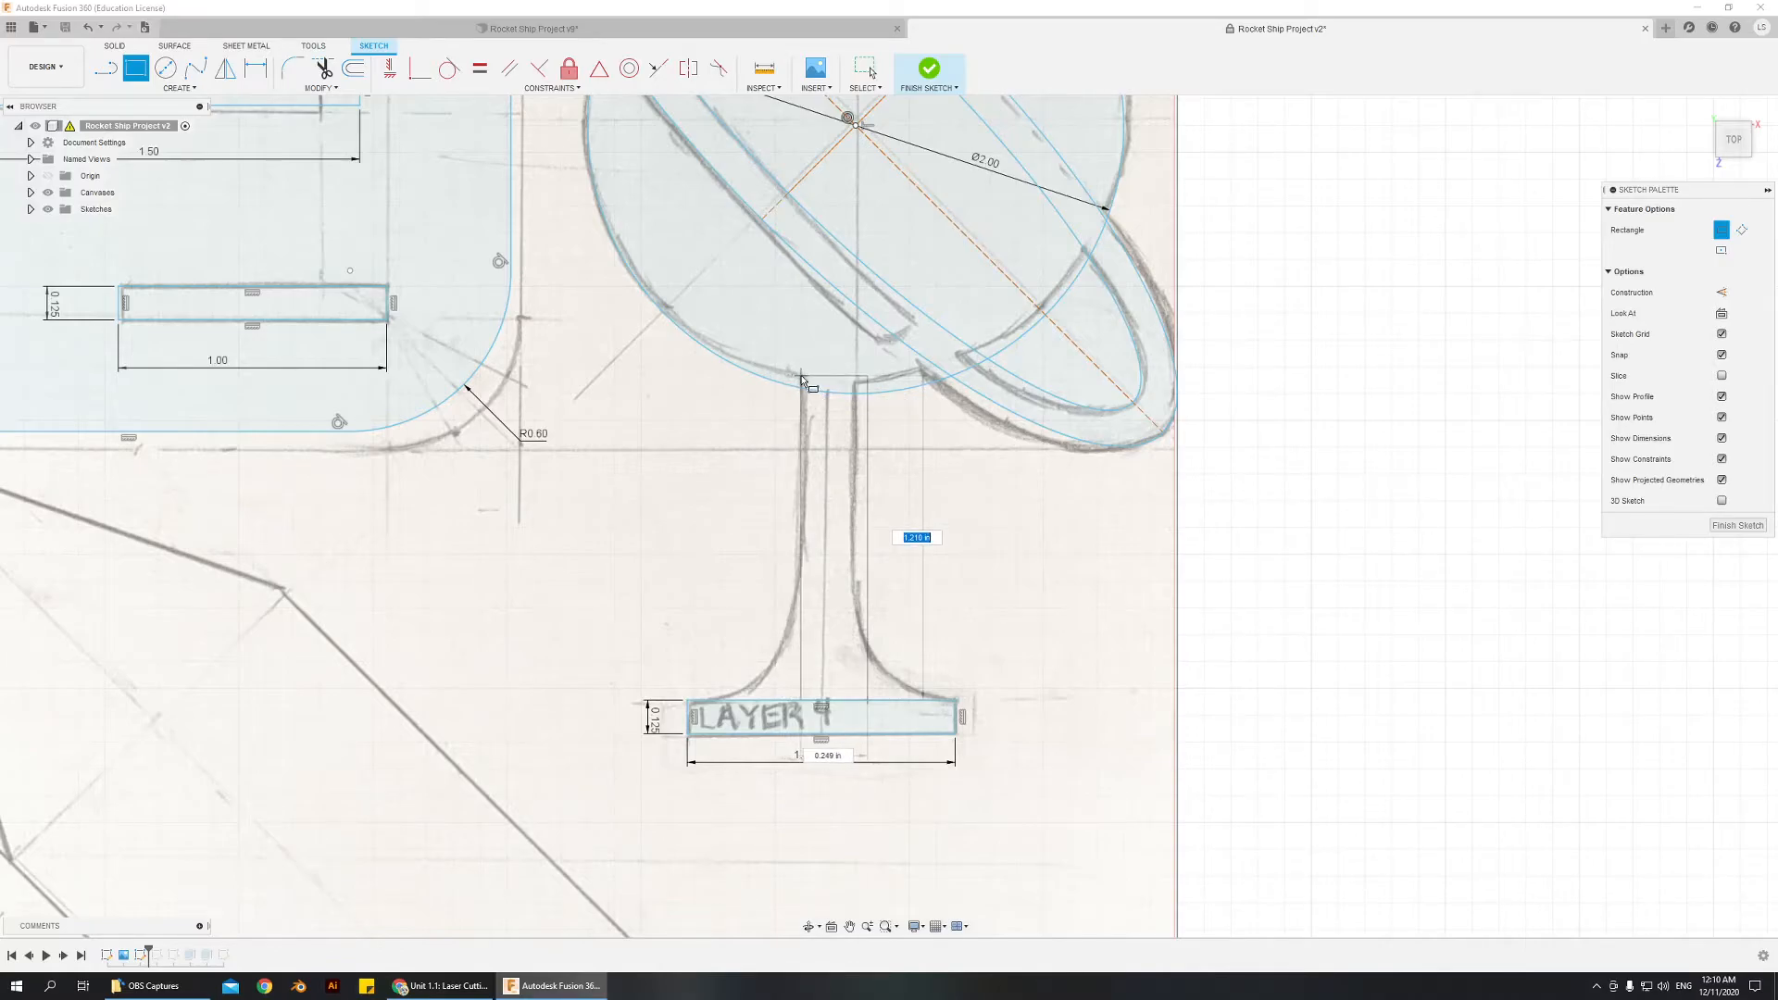
{"action": "left_click", "coordinate": [799, 380]}
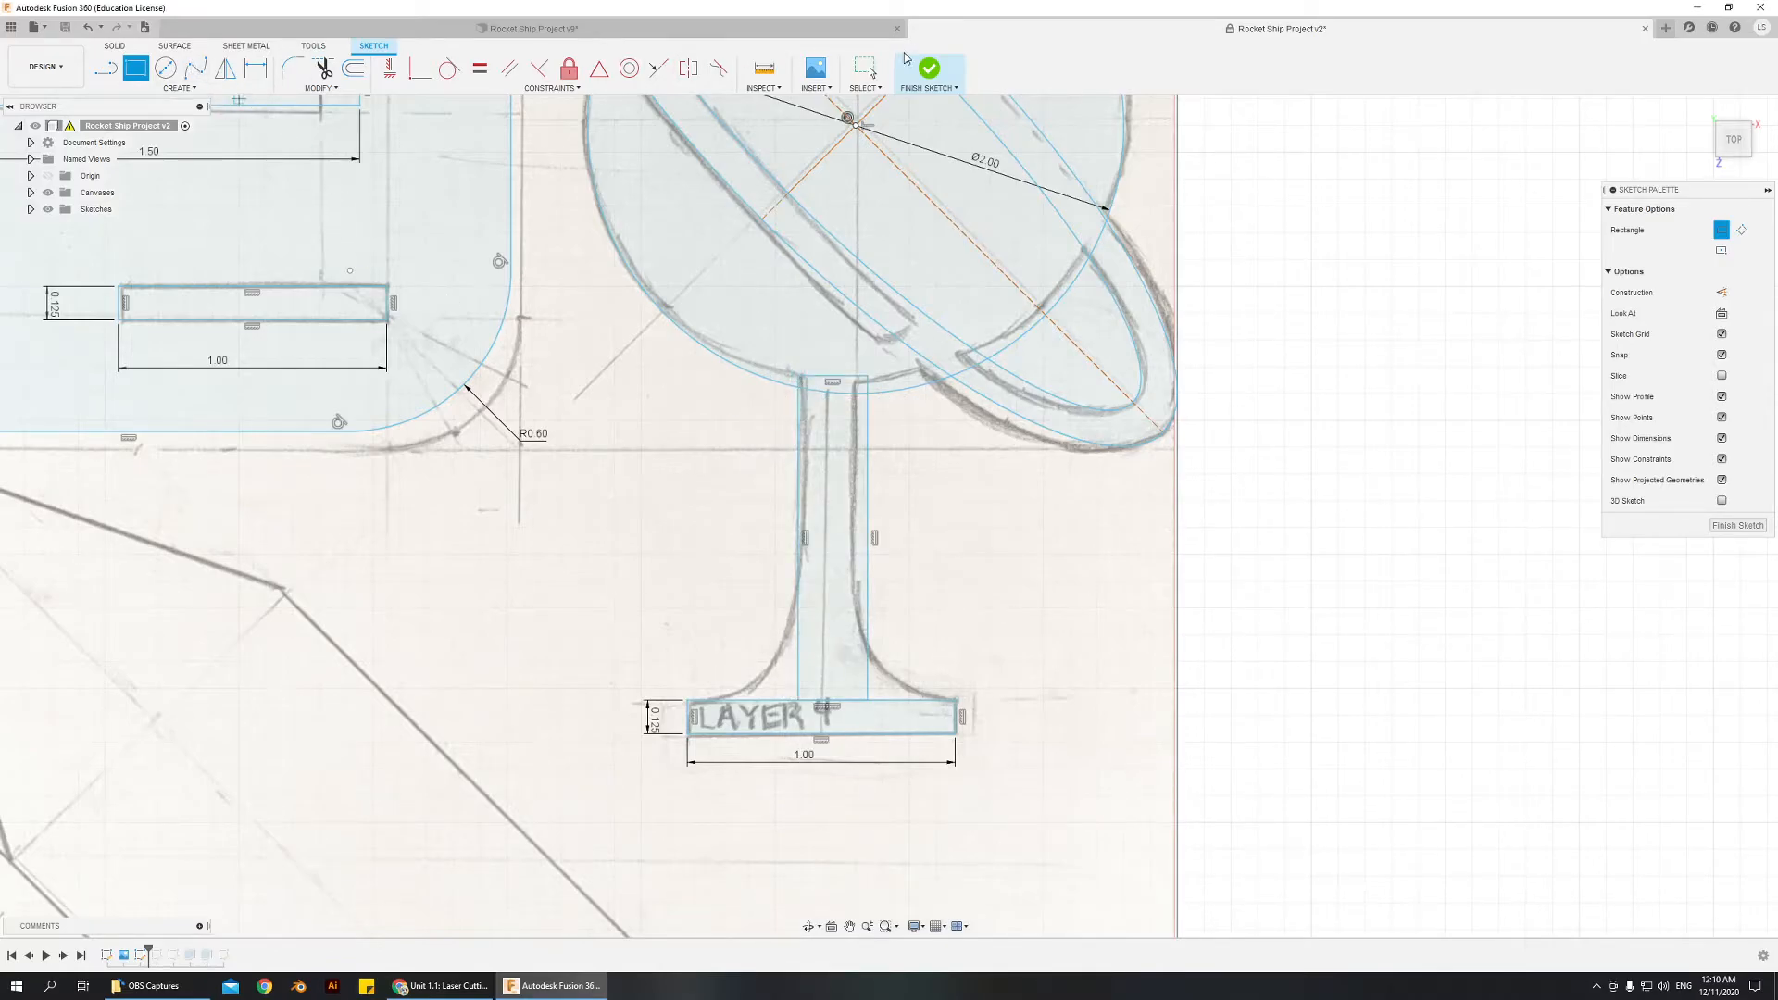
- Move the stem rectangle's right edge inward to match the stem drawn on the canvas
{"action": "left_click", "coordinate": [872, 72]}
{"action": "left_click_drag", "start_coordinate": [868, 492], "coordinate": [859, 492]}
{"action": "left_click", "coordinate": [974, 585]}
- Dimension the distance from the foot's upper-right corner to the stem's right edge as 0.375 in
{"action": "scroll", "coordinate": [847, 685], "scroll_direction": "up", "scroll_amount": 3}
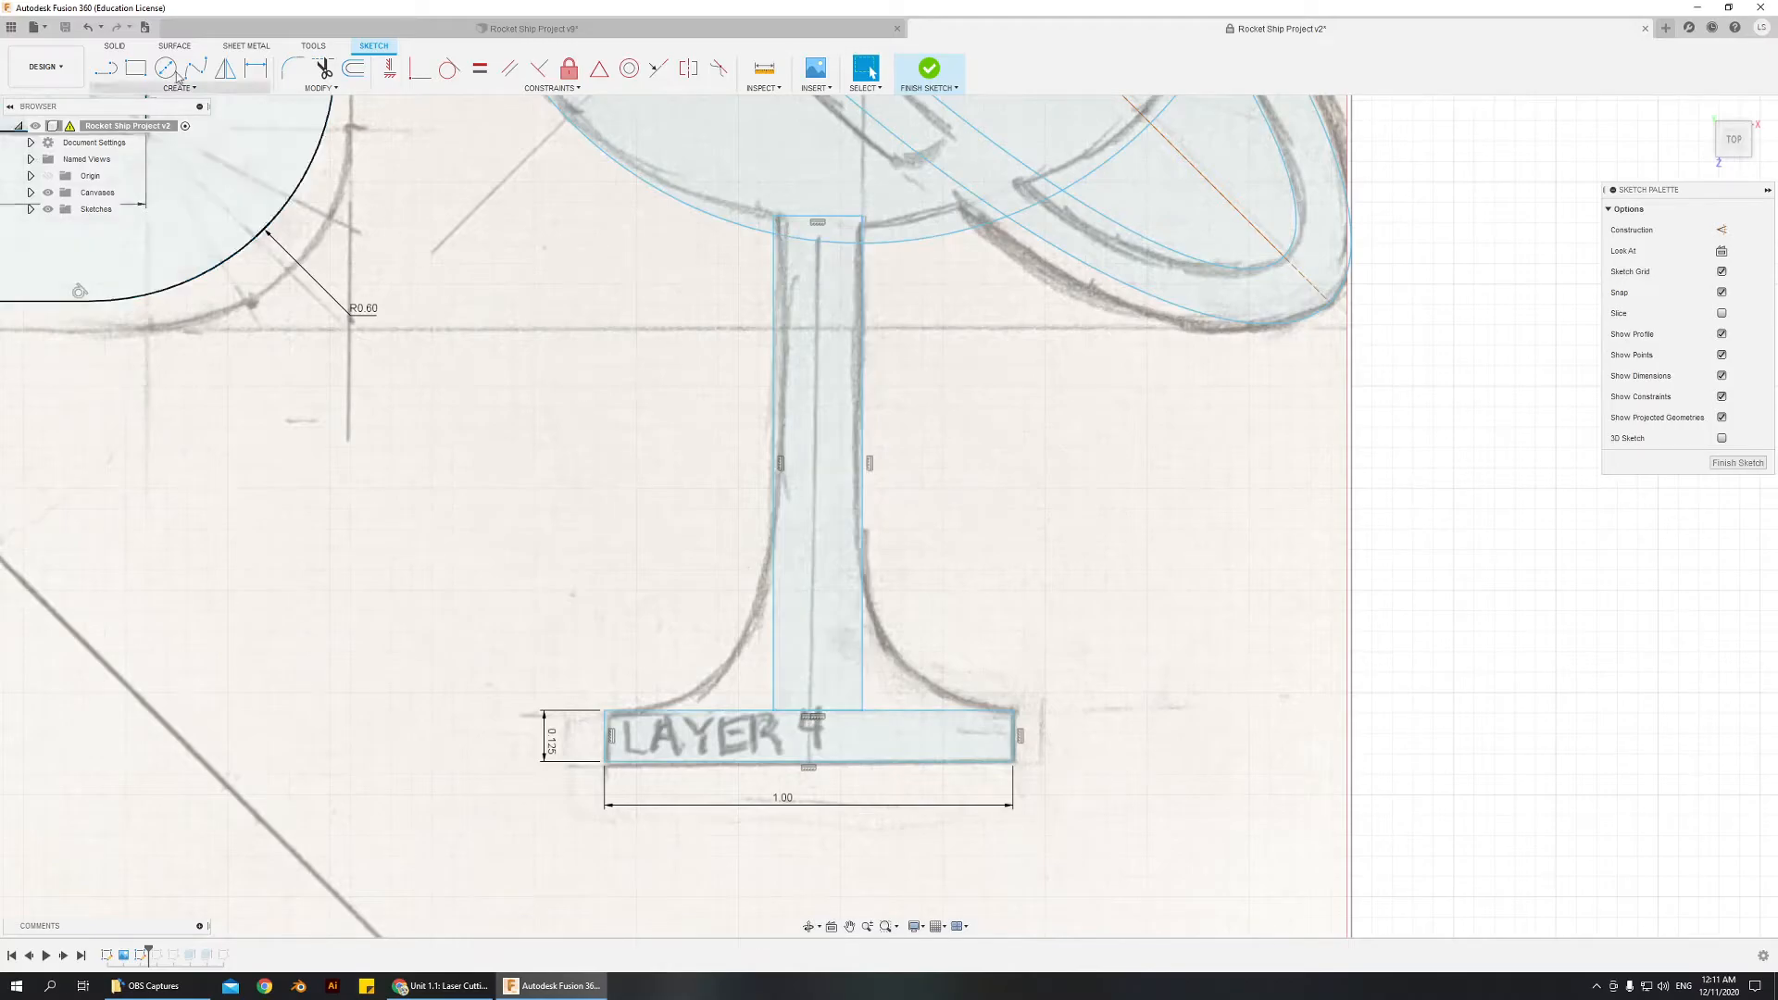
{"action": "left_click", "coordinate": [259, 72]}
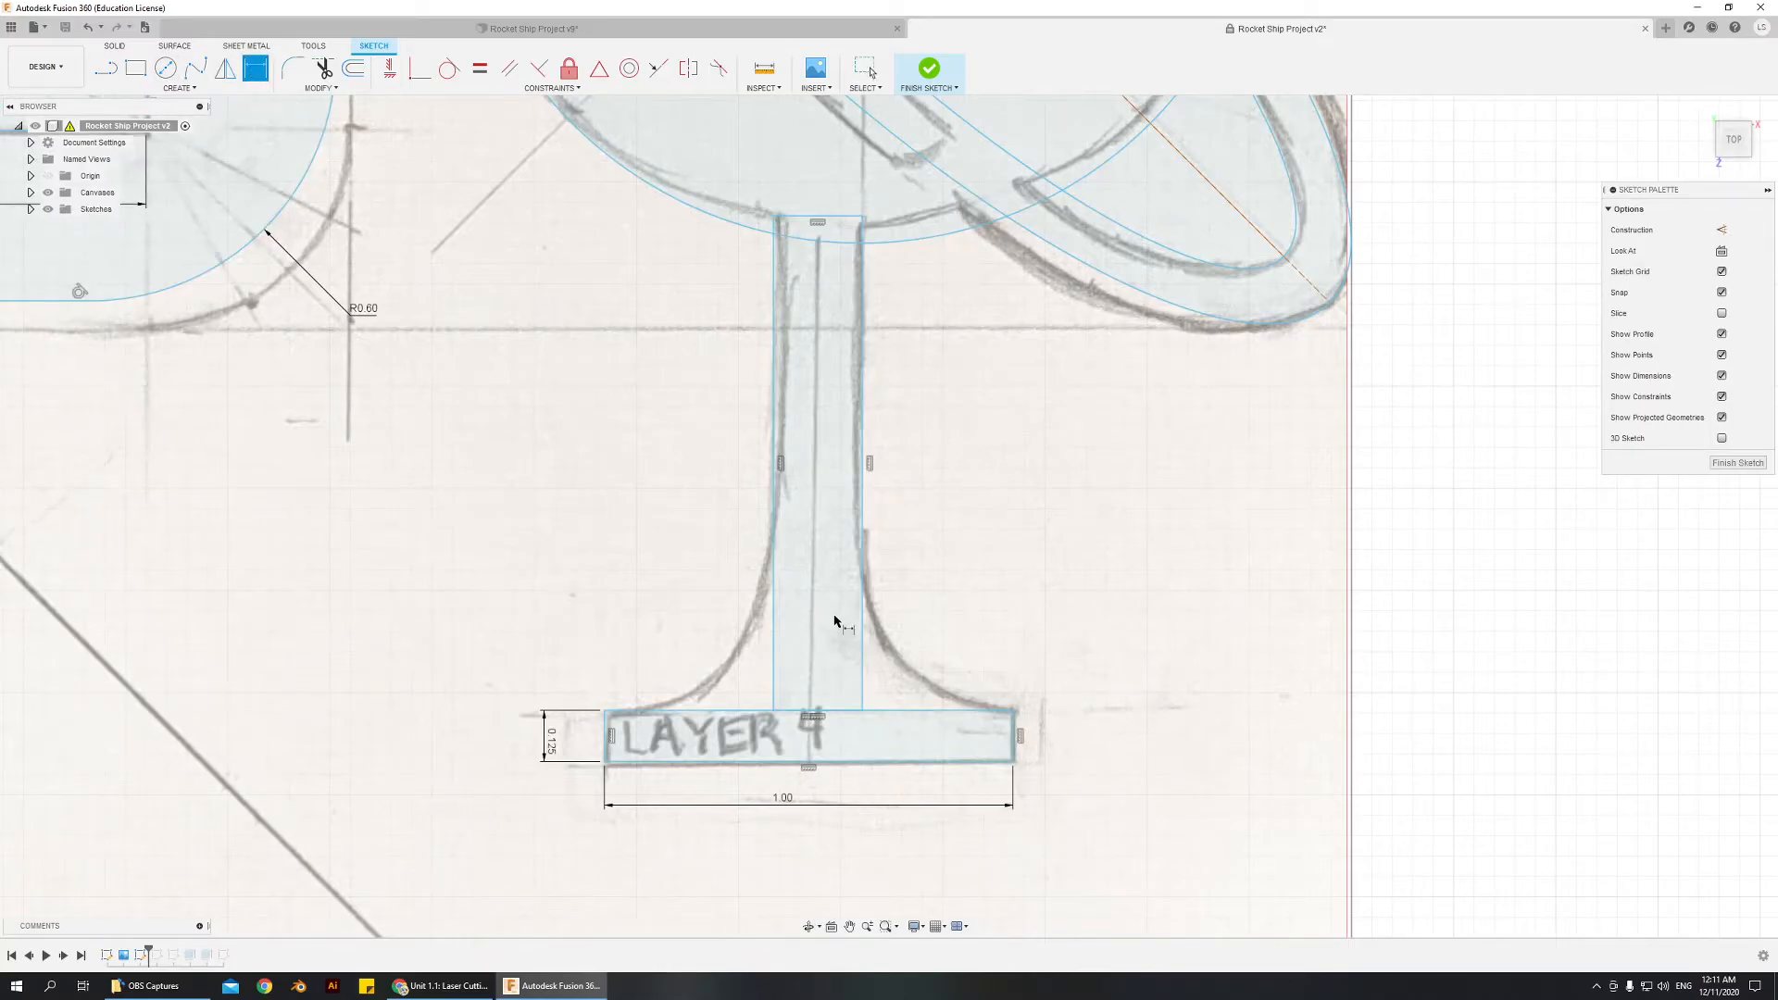
{"action": "left_click", "coordinate": [1013, 711]}
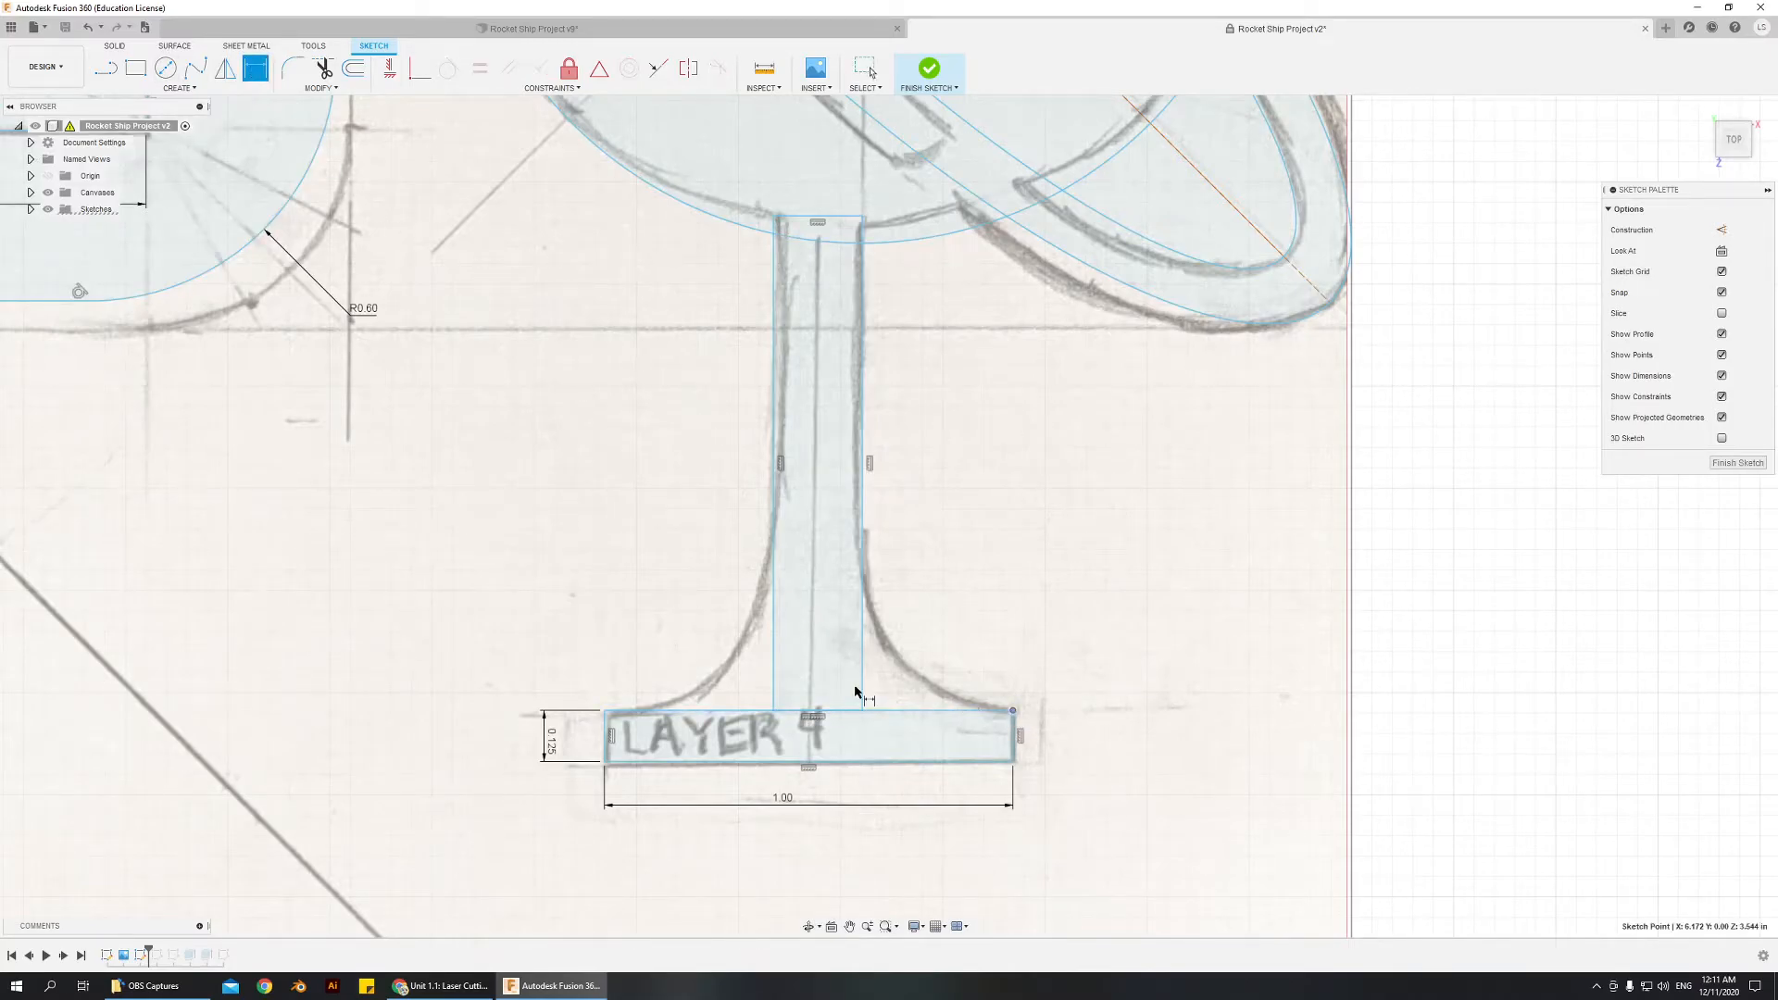
{"action": "left_click", "coordinate": [863, 702]}
{"action": "left_click", "coordinate": [927, 695]}
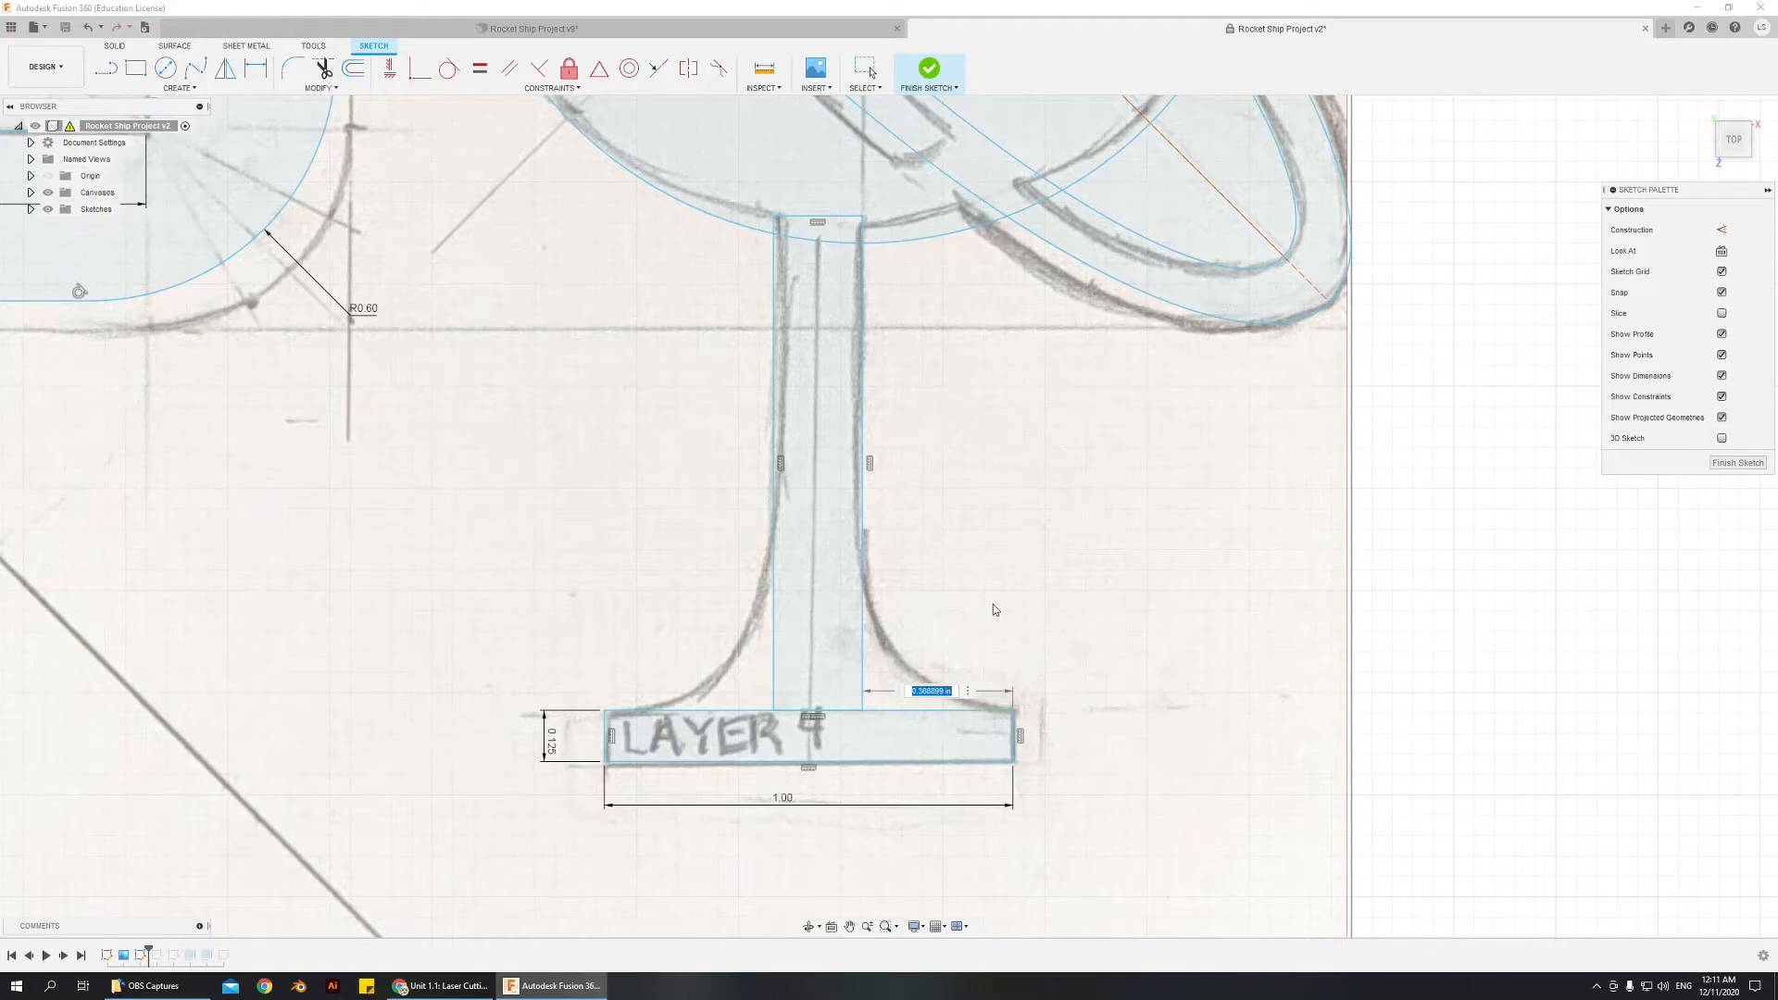
{"action": "type", "text": "0.375"}
{"action": "key", "text": "Return"}
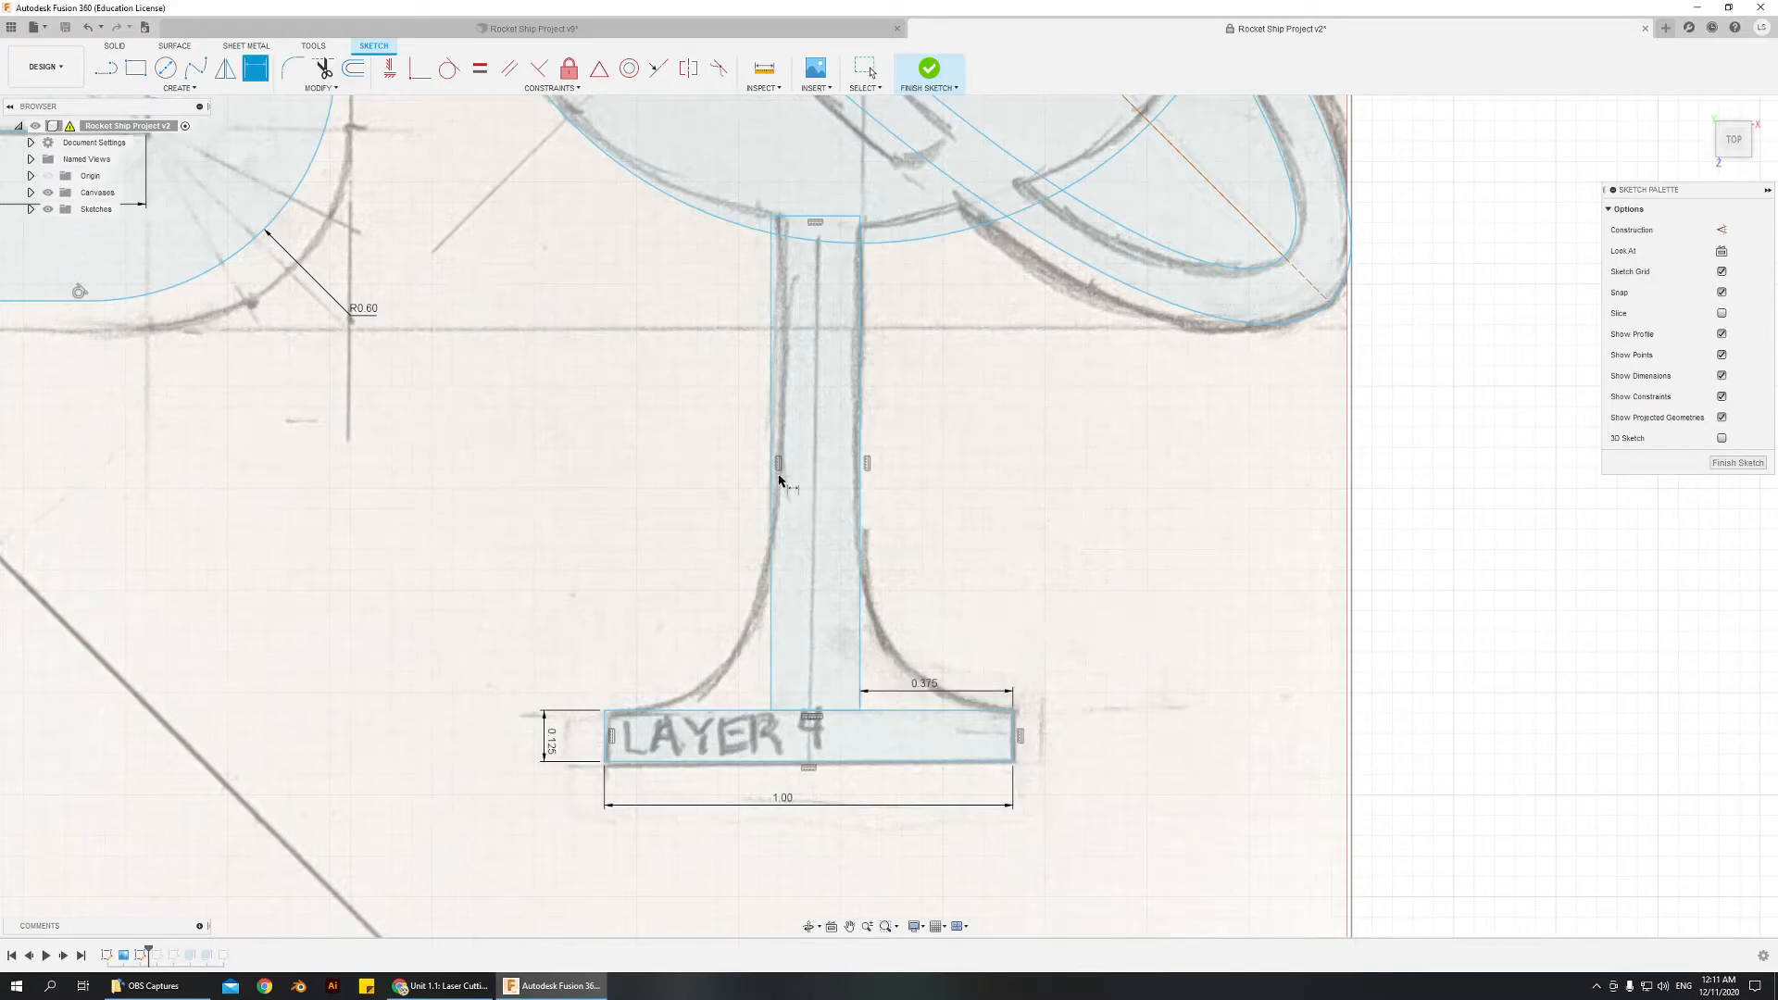
- Dimension the distance from the foot's upper-left corner to the stem's left edge as 0.375 in
{"action": "left_click", "coordinate": [604, 710]}
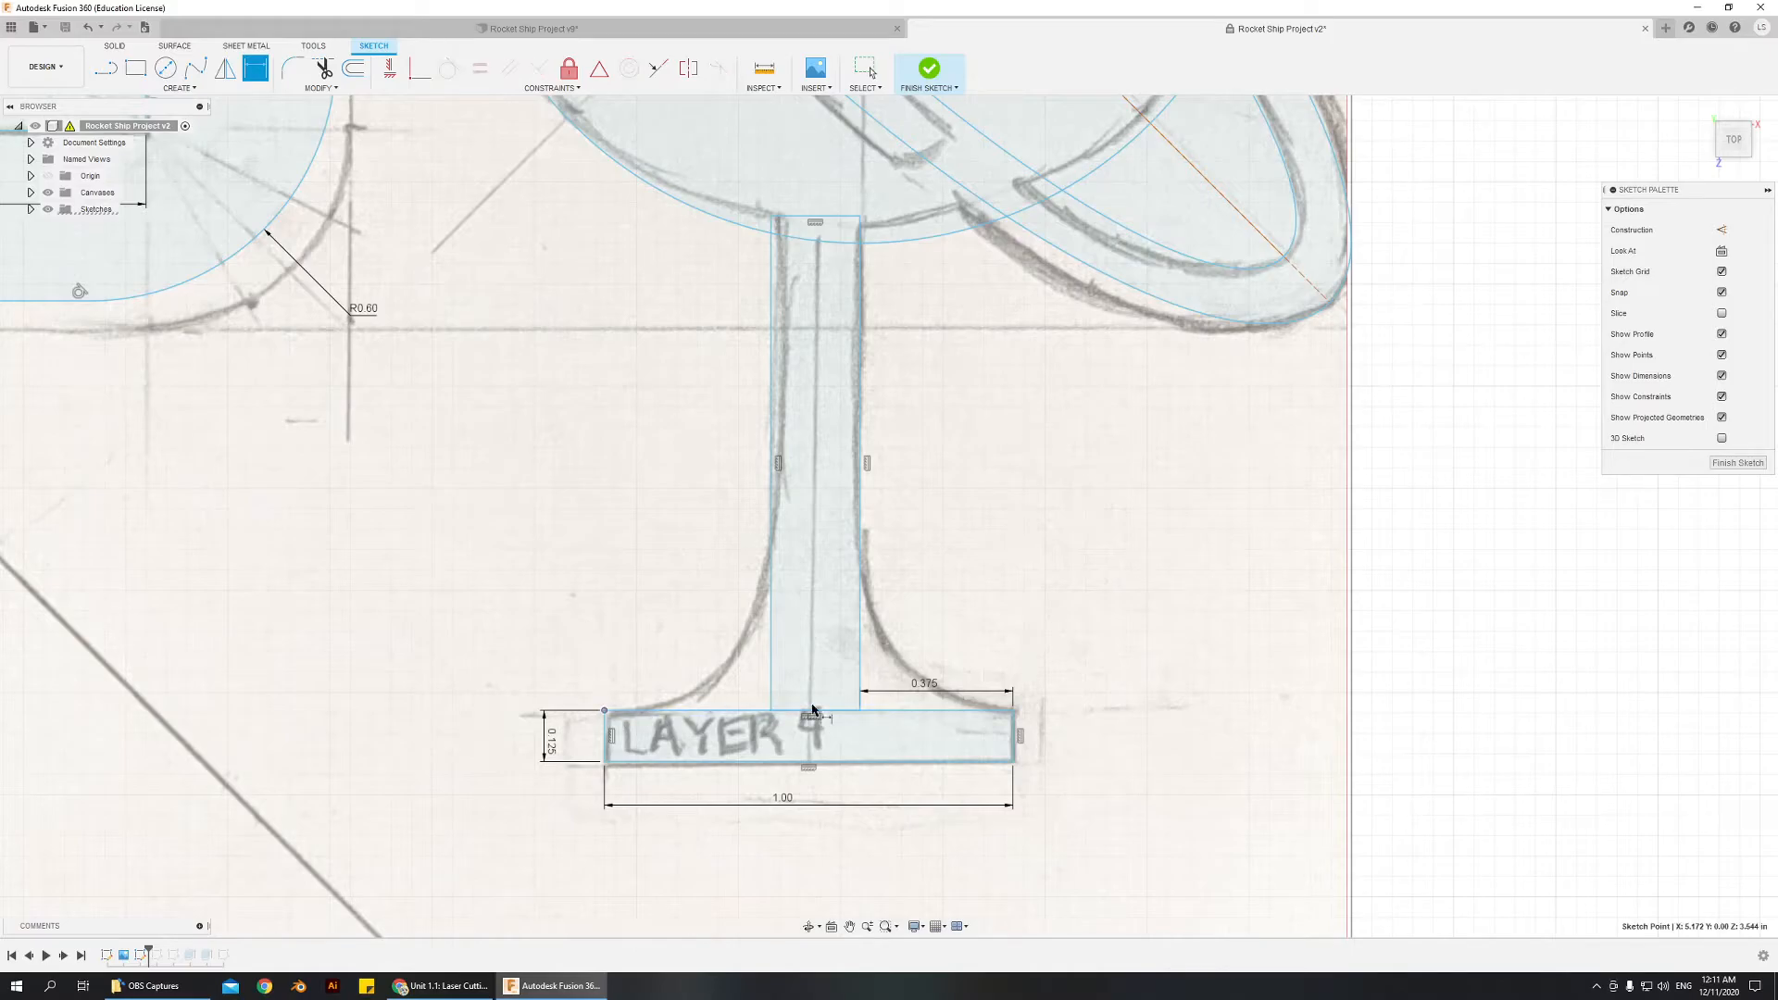
{"action": "left_click", "coordinate": [767, 691]}
{"action": "left_click", "coordinate": [691, 696]}
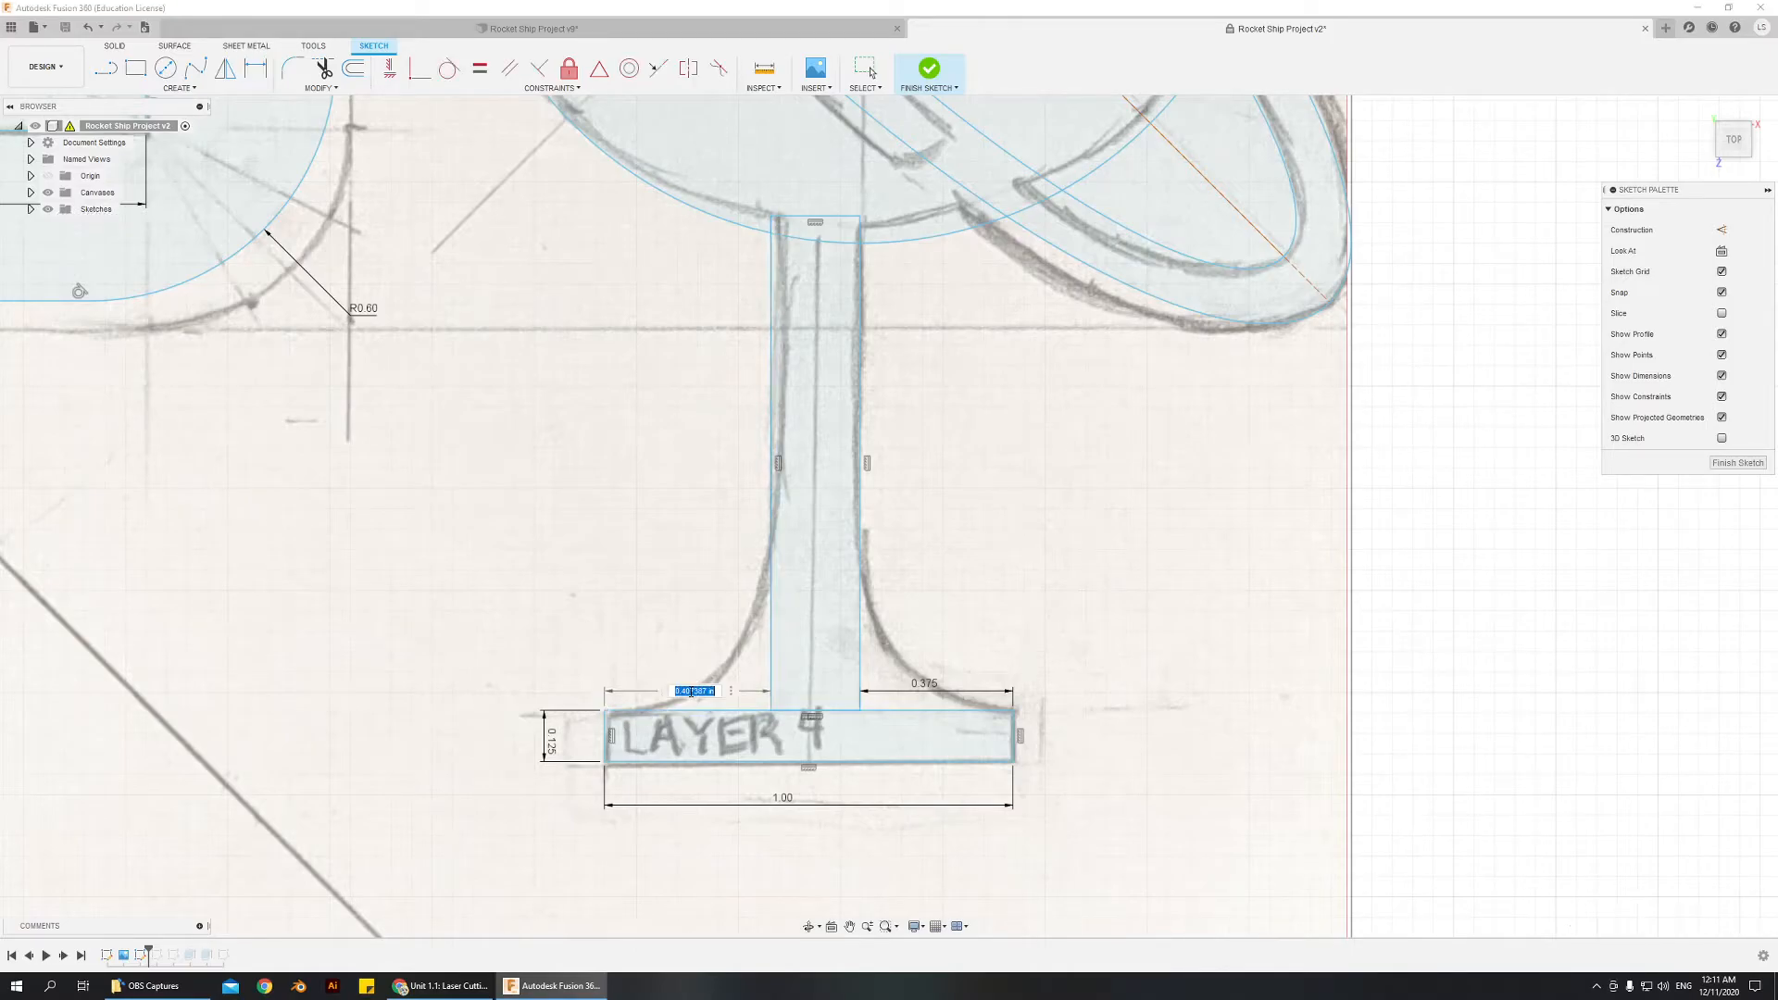
{"action": "type", "text": ".375"}
{"action": "key", "text": "Return"}
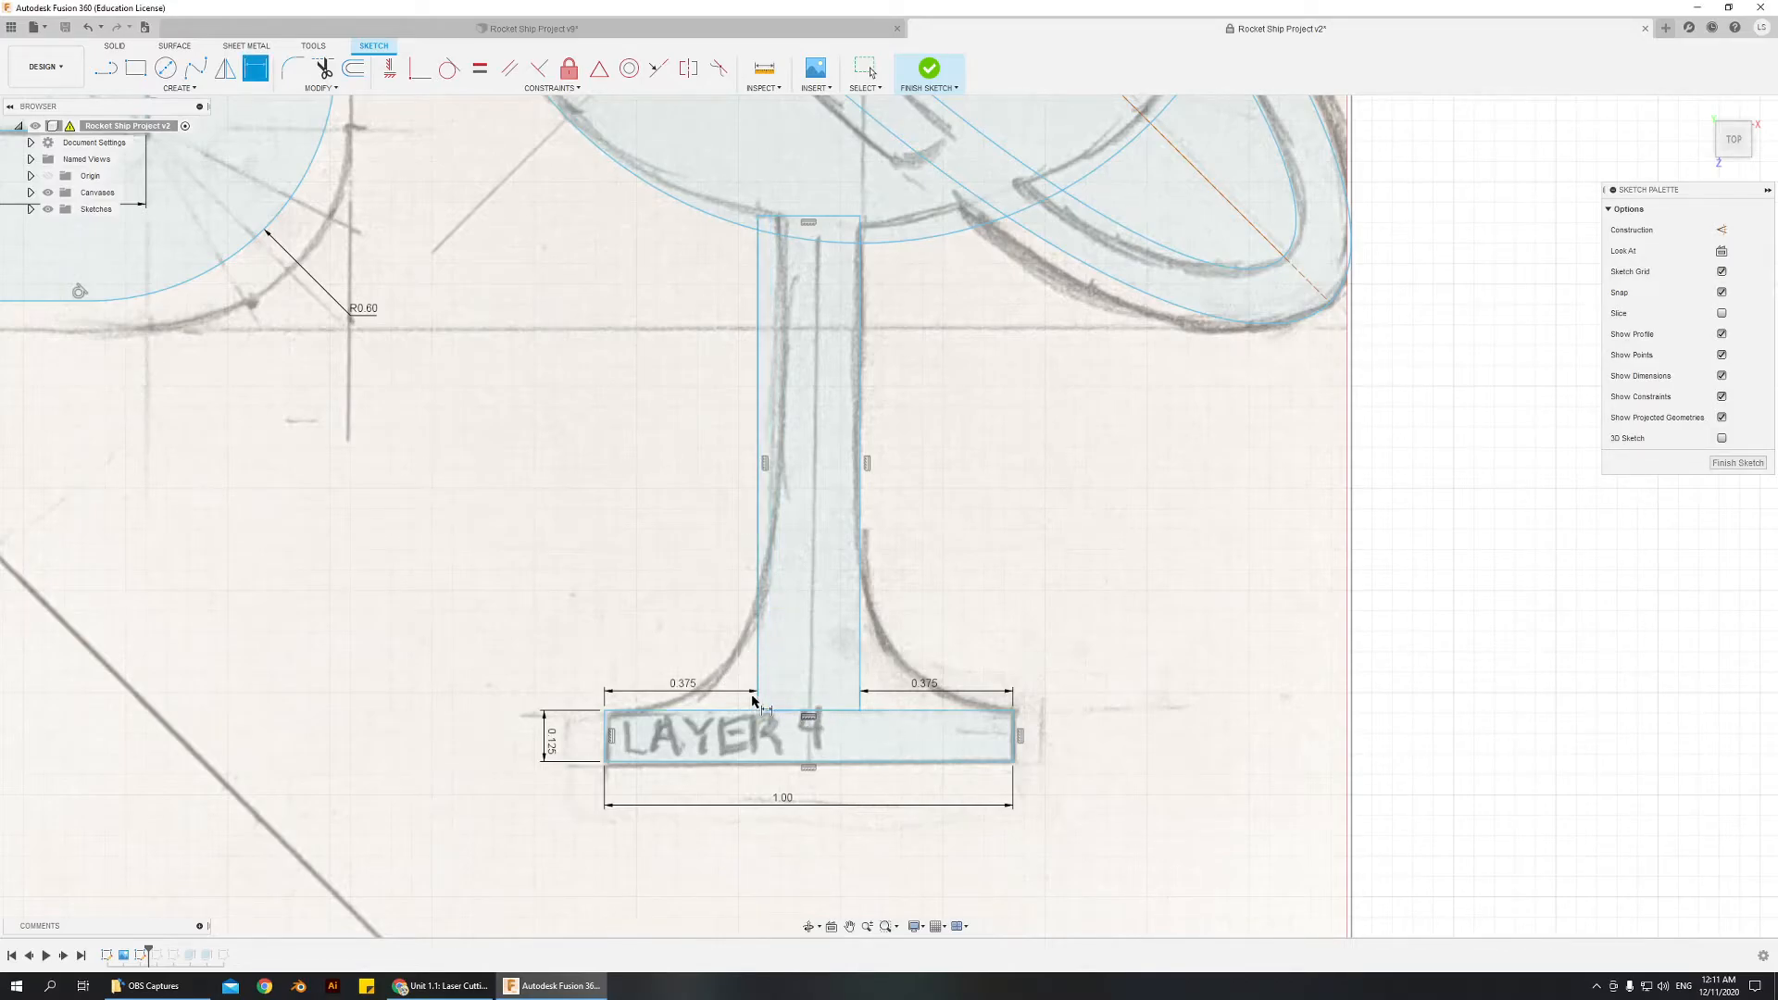
{"action": "scroll", "coordinate": [809, 735], "scroll_direction": "down", "scroll_amount": 4}
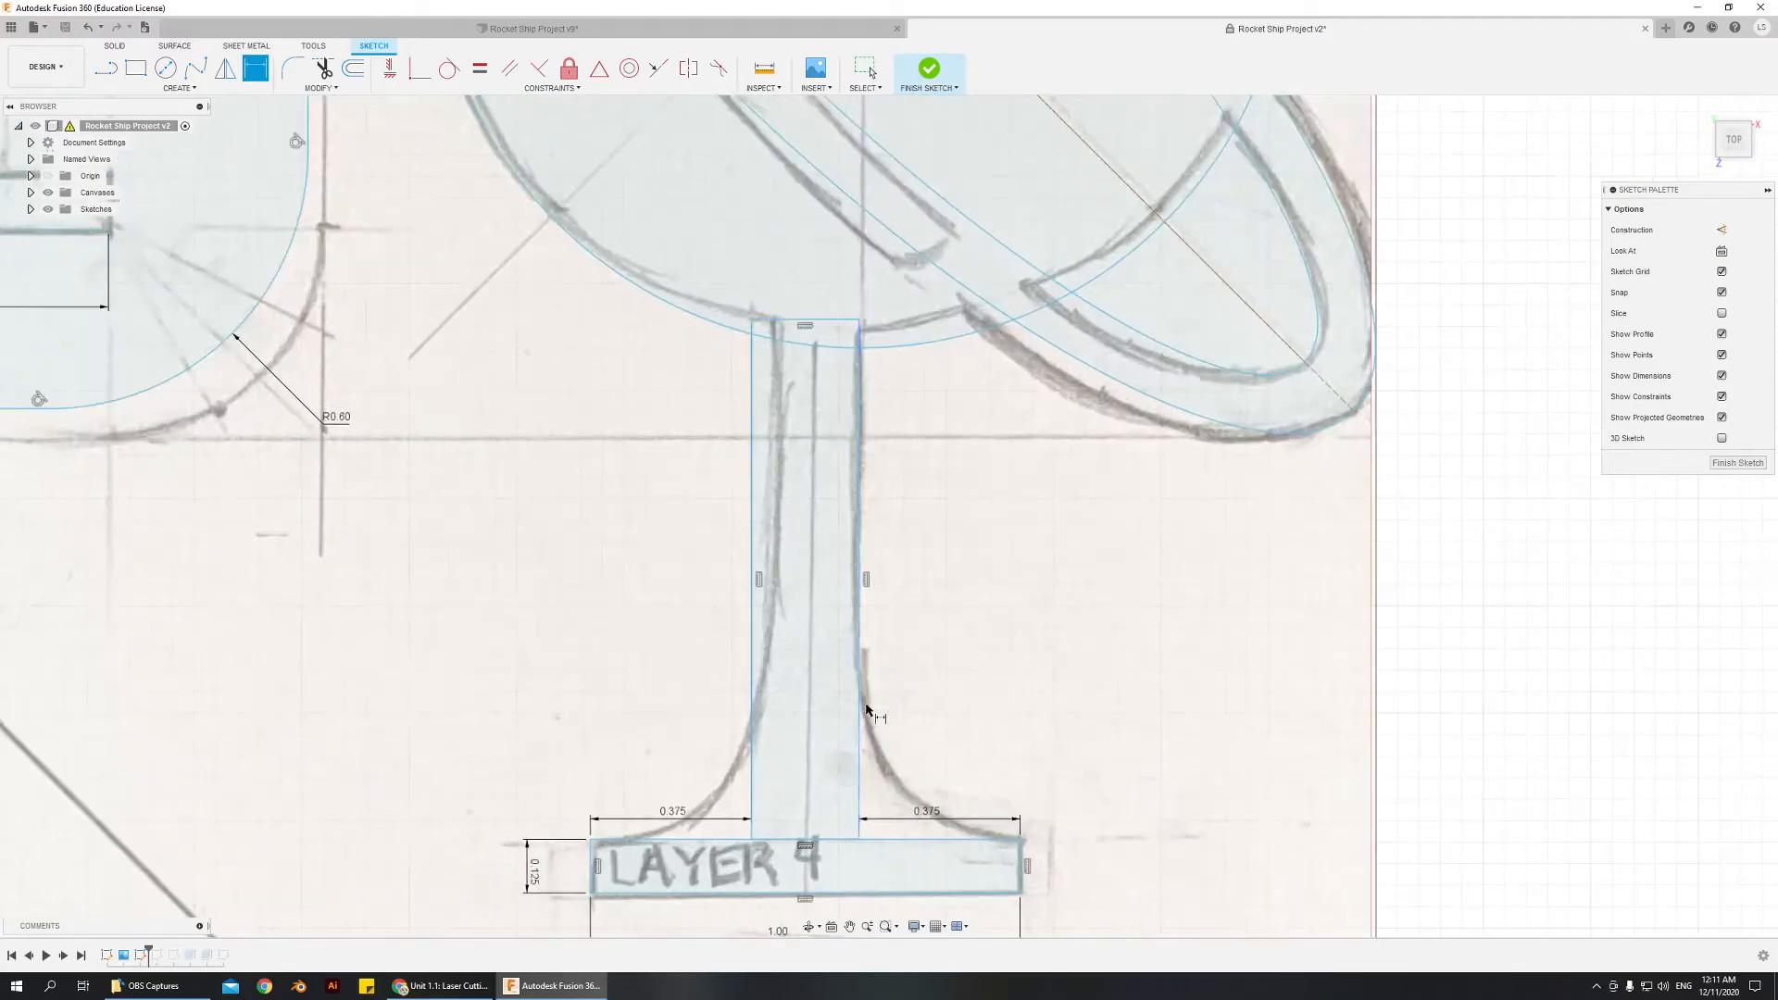
{"action": "scroll", "coordinate": [818, 795], "scroll_direction": "up", "scroll_amount": 2}
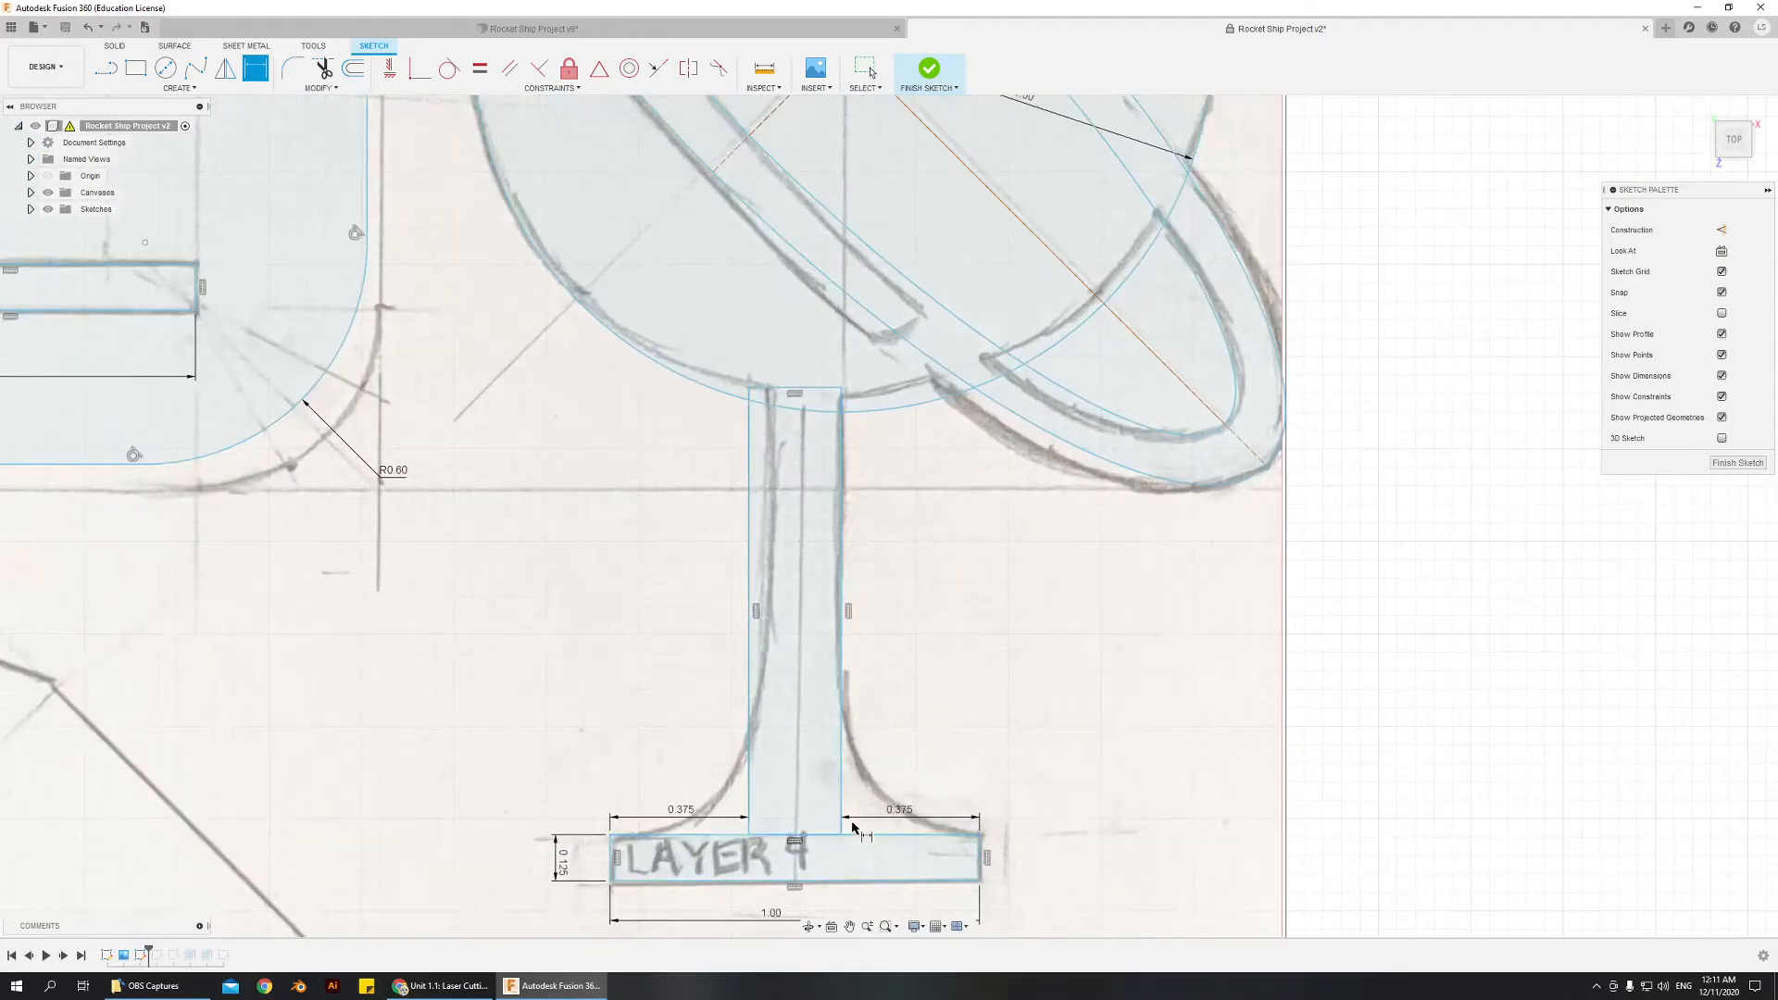
- Fillet the corner between the stem's right edge and the foot's top edge with a 0.25 in radius
{"action": "left_click", "coordinate": [295, 71]}
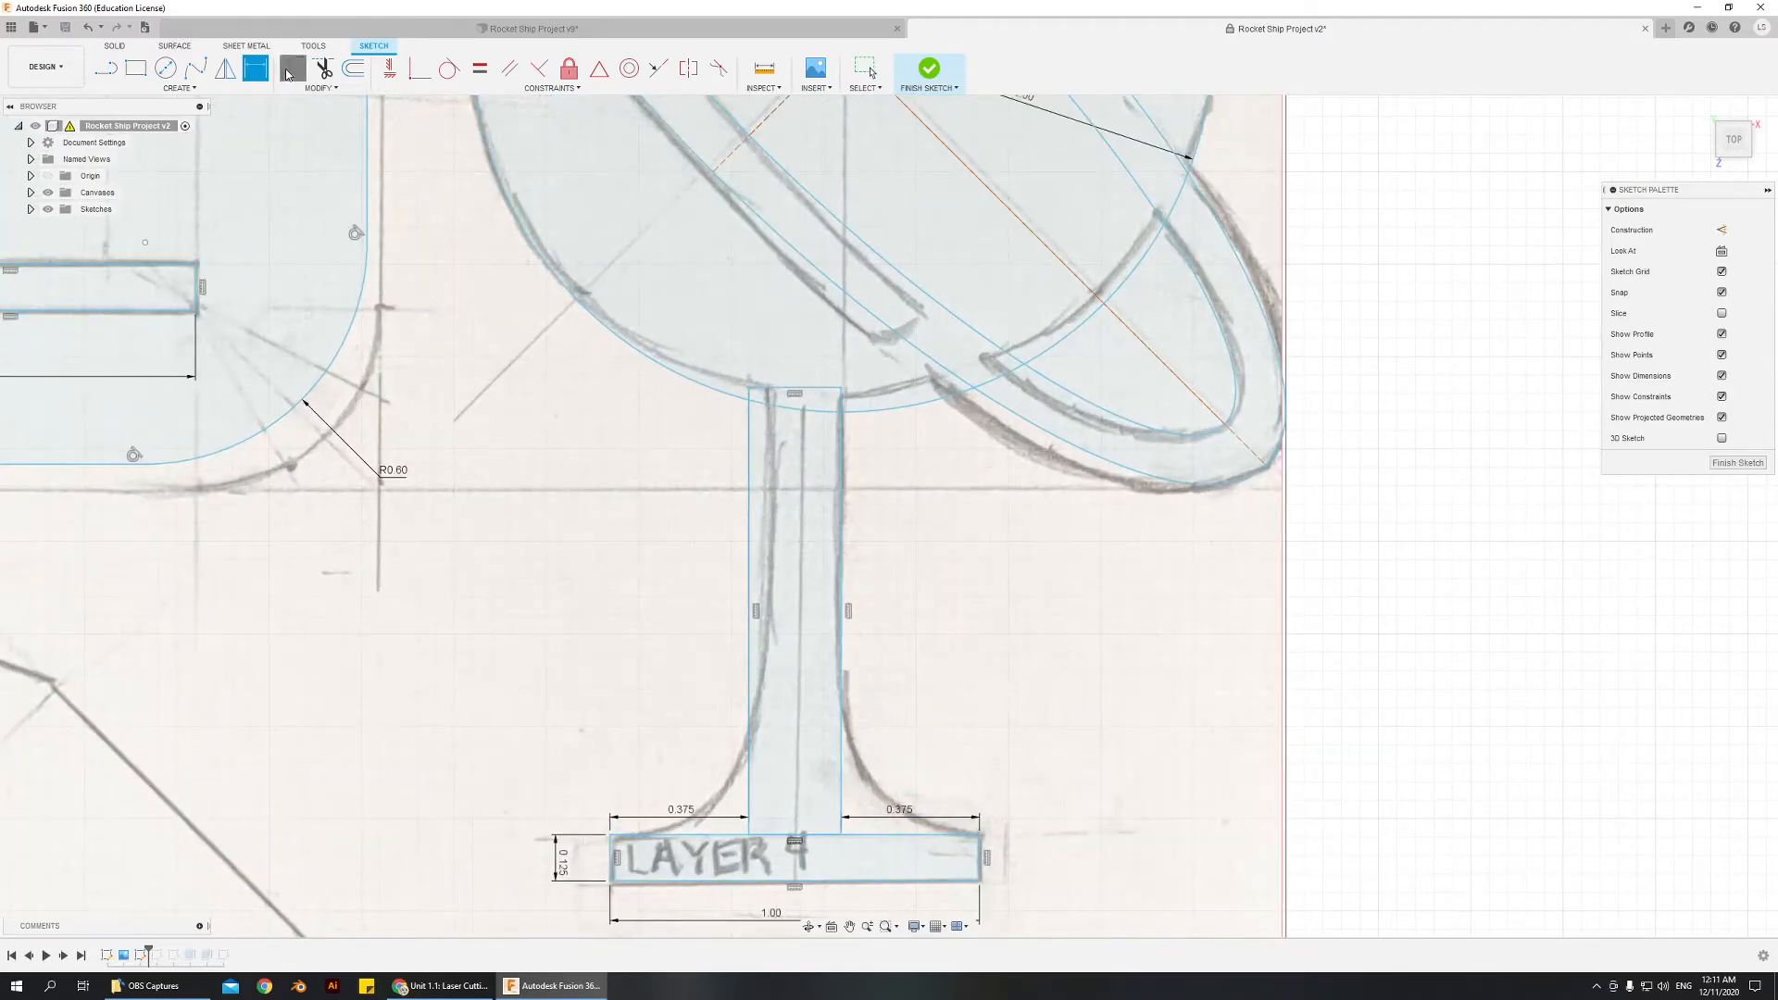
{"action": "left_click", "coordinate": [844, 700]}
{"action": "left_click", "coordinate": [880, 839]}
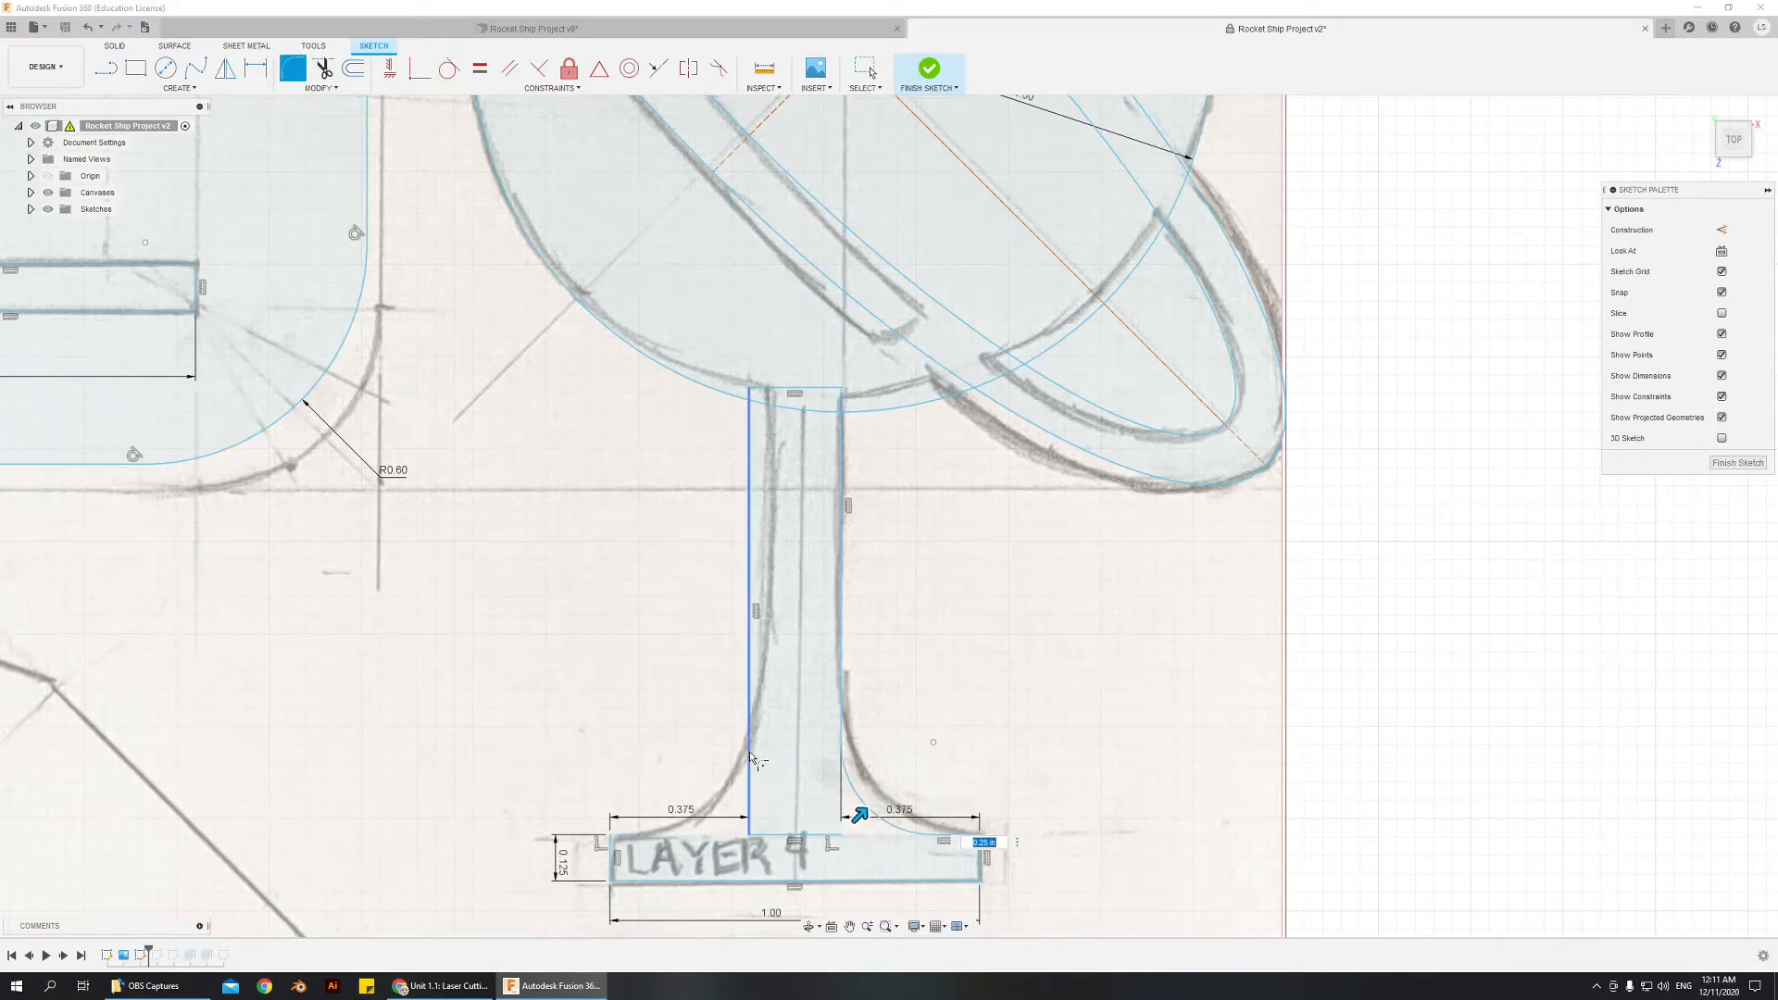
{"action": "key", "text": "Return"}
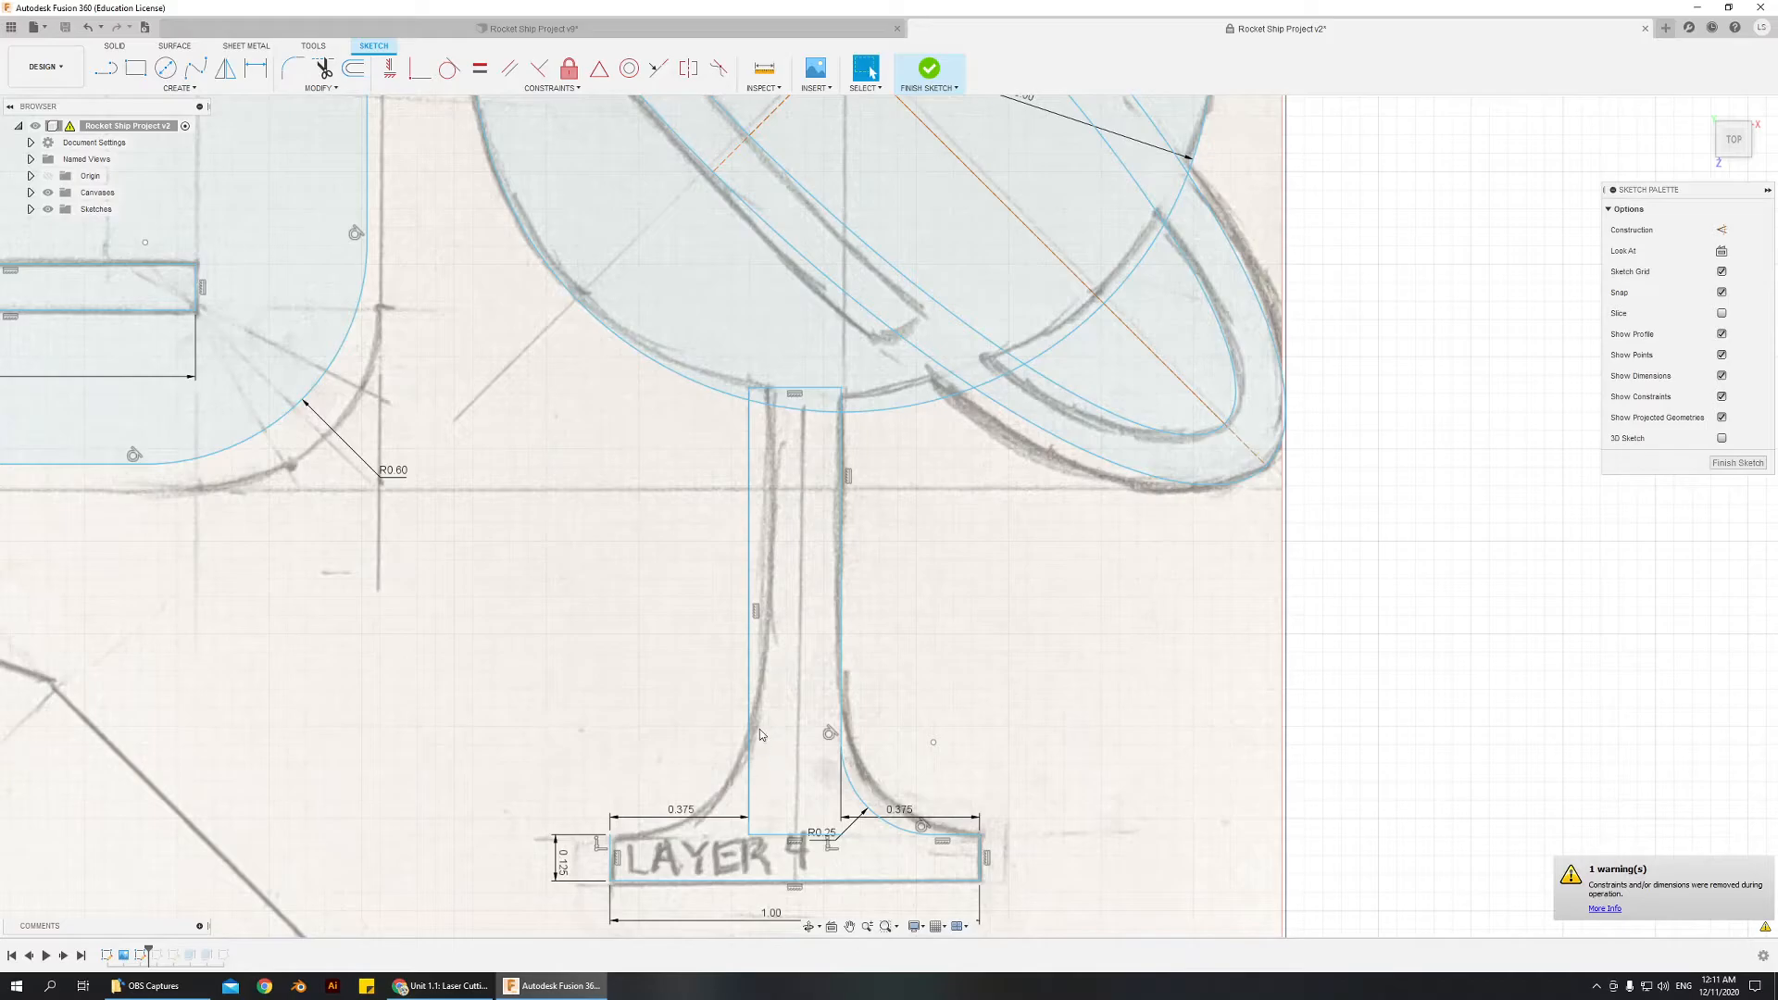
{"action": "left_click", "coordinate": [293, 68]}
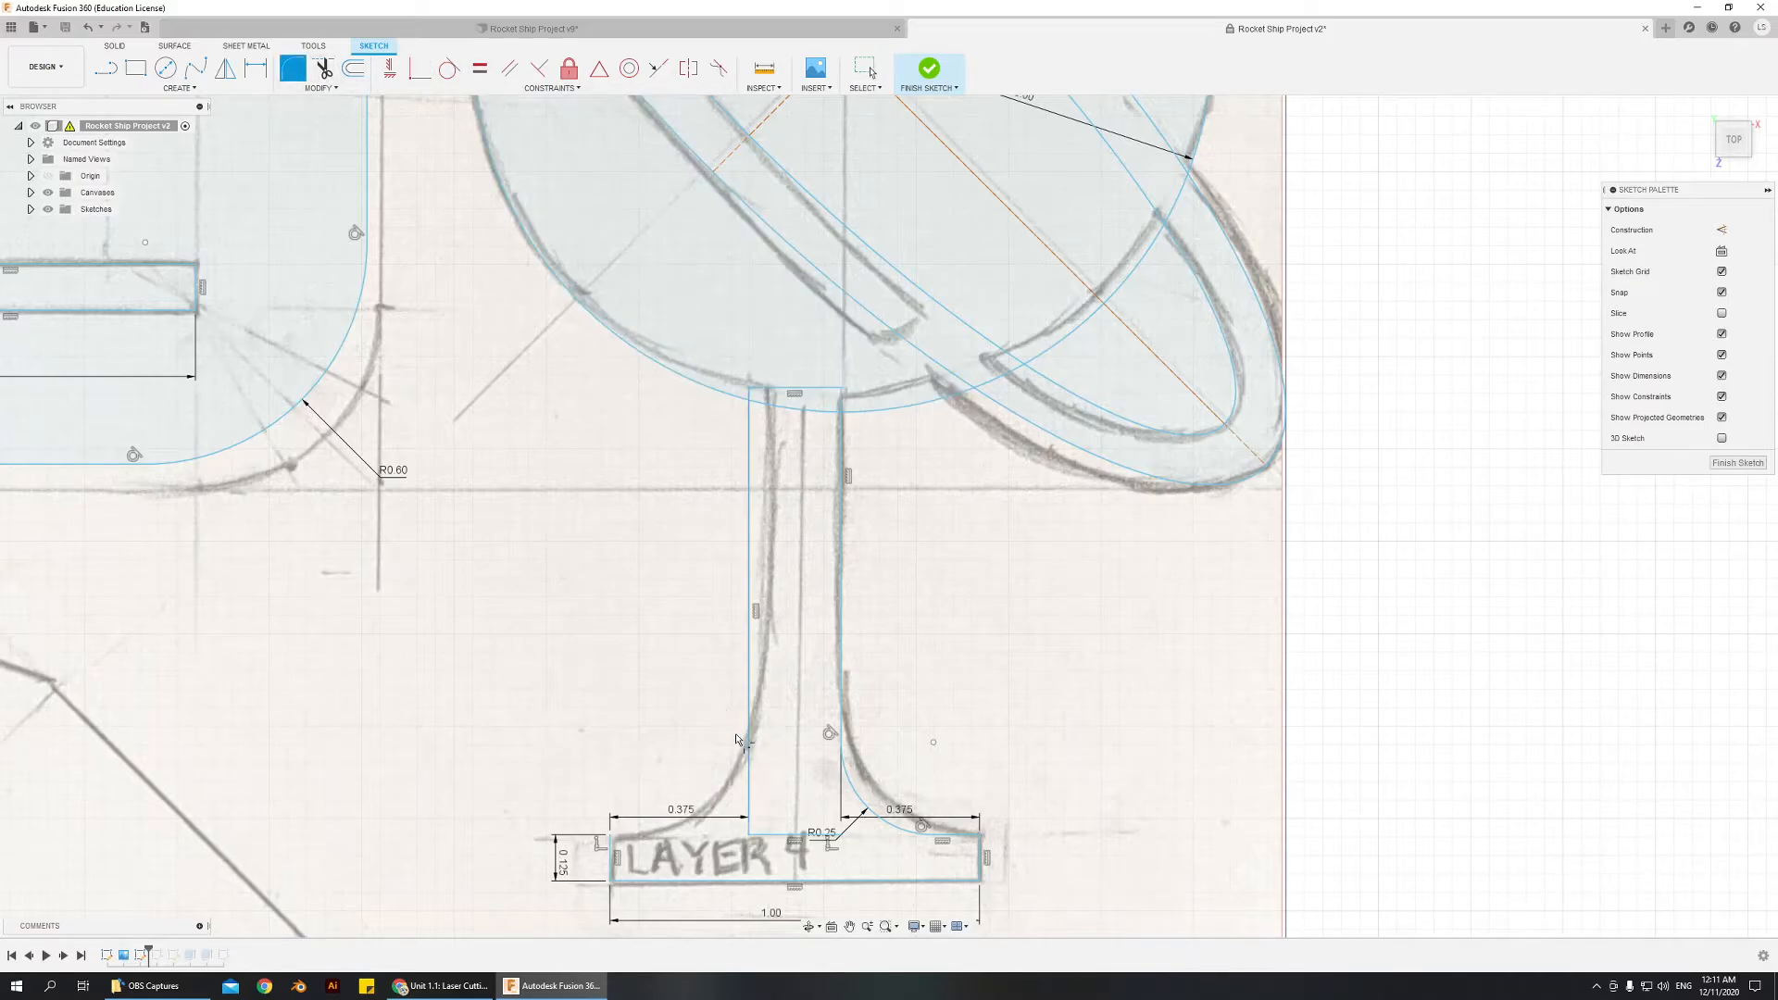
{"action": "left_click", "coordinate": [749, 752]}
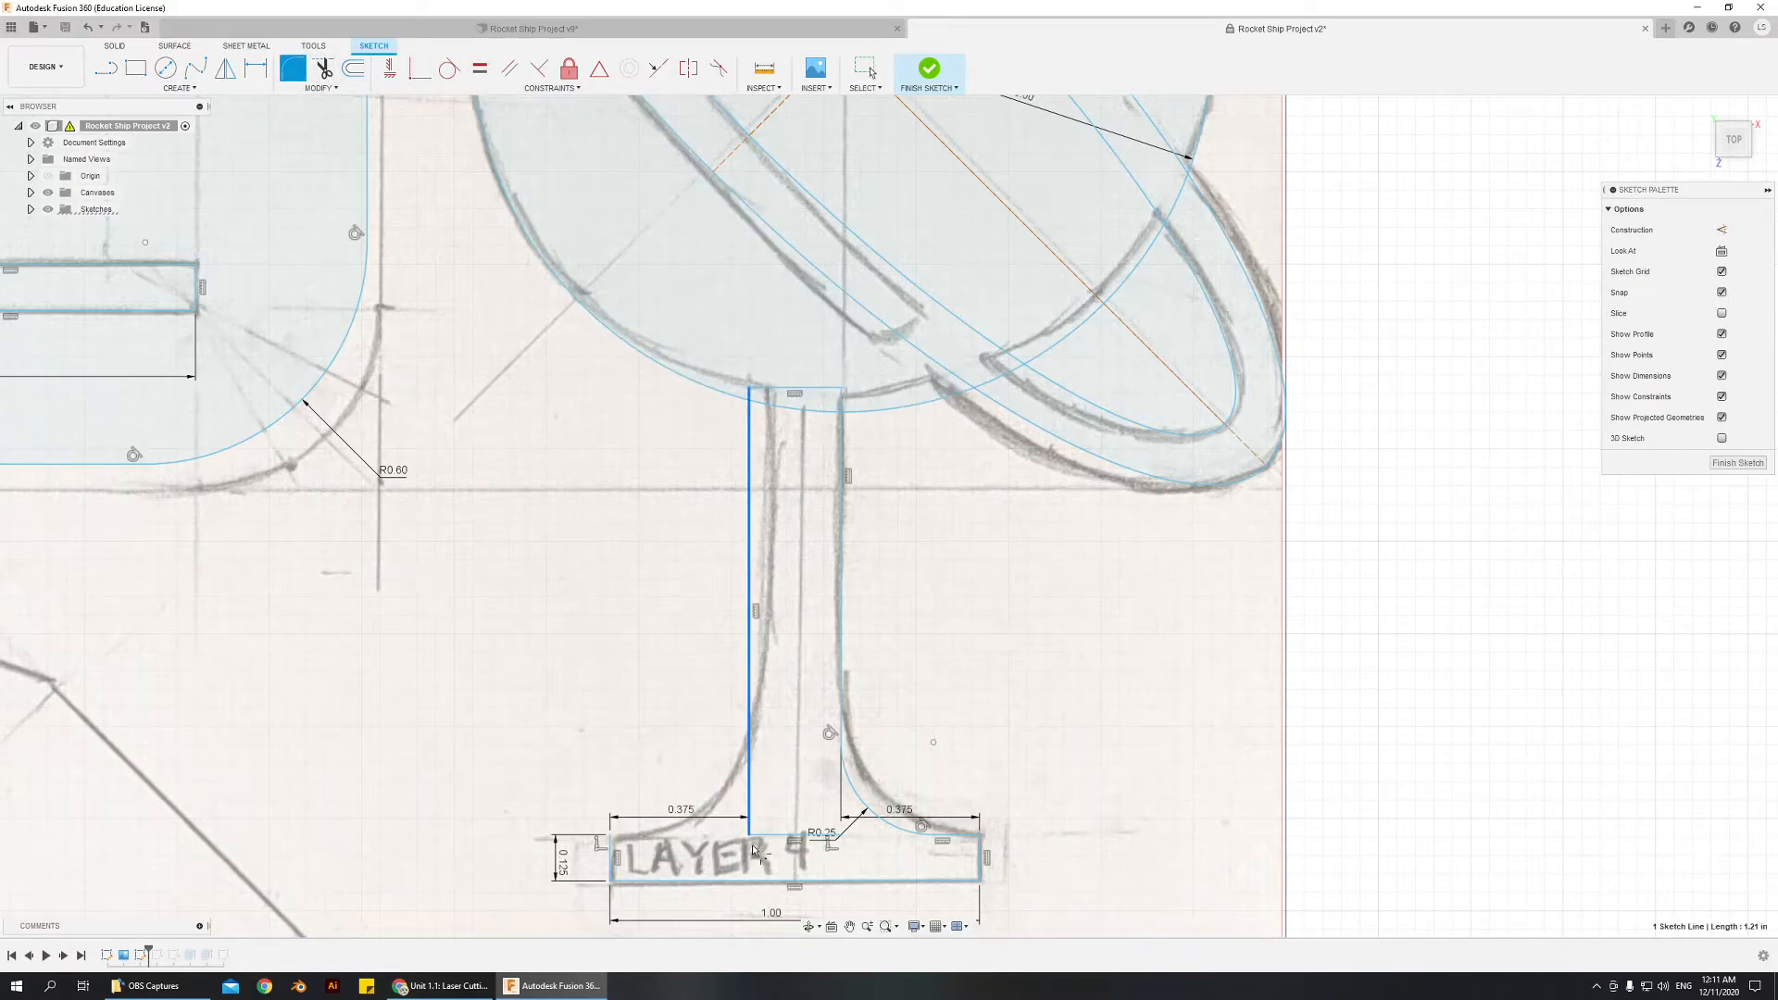
{"action": "key", "text": "Escape"}
- Delete the leftover line running across the stem's base along the foot's top edge
{"action": "scroll", "coordinate": [824, 899], "scroll_direction": "down", "scroll_amount": 2}
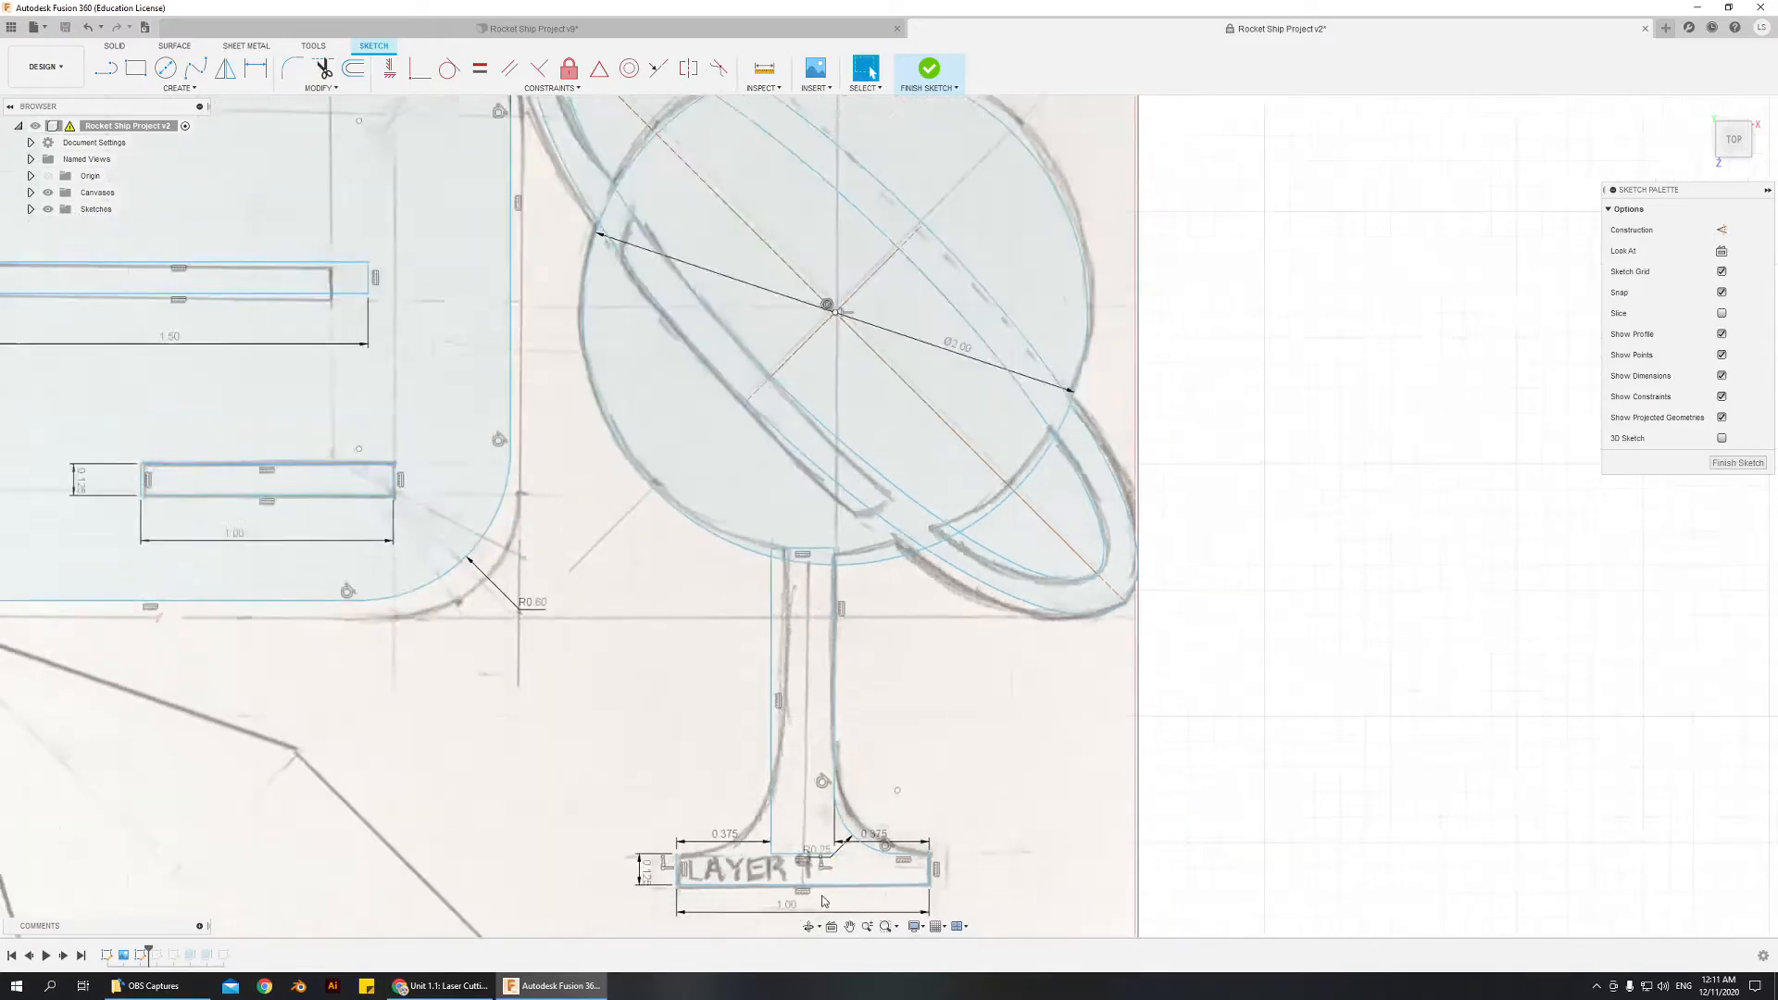
{"action": "scroll", "coordinate": [824, 900], "scroll_direction": "up", "scroll_amount": 5}
{"action": "left_click", "coordinate": [798, 822]}
{"action": "key", "text": "Delete"}
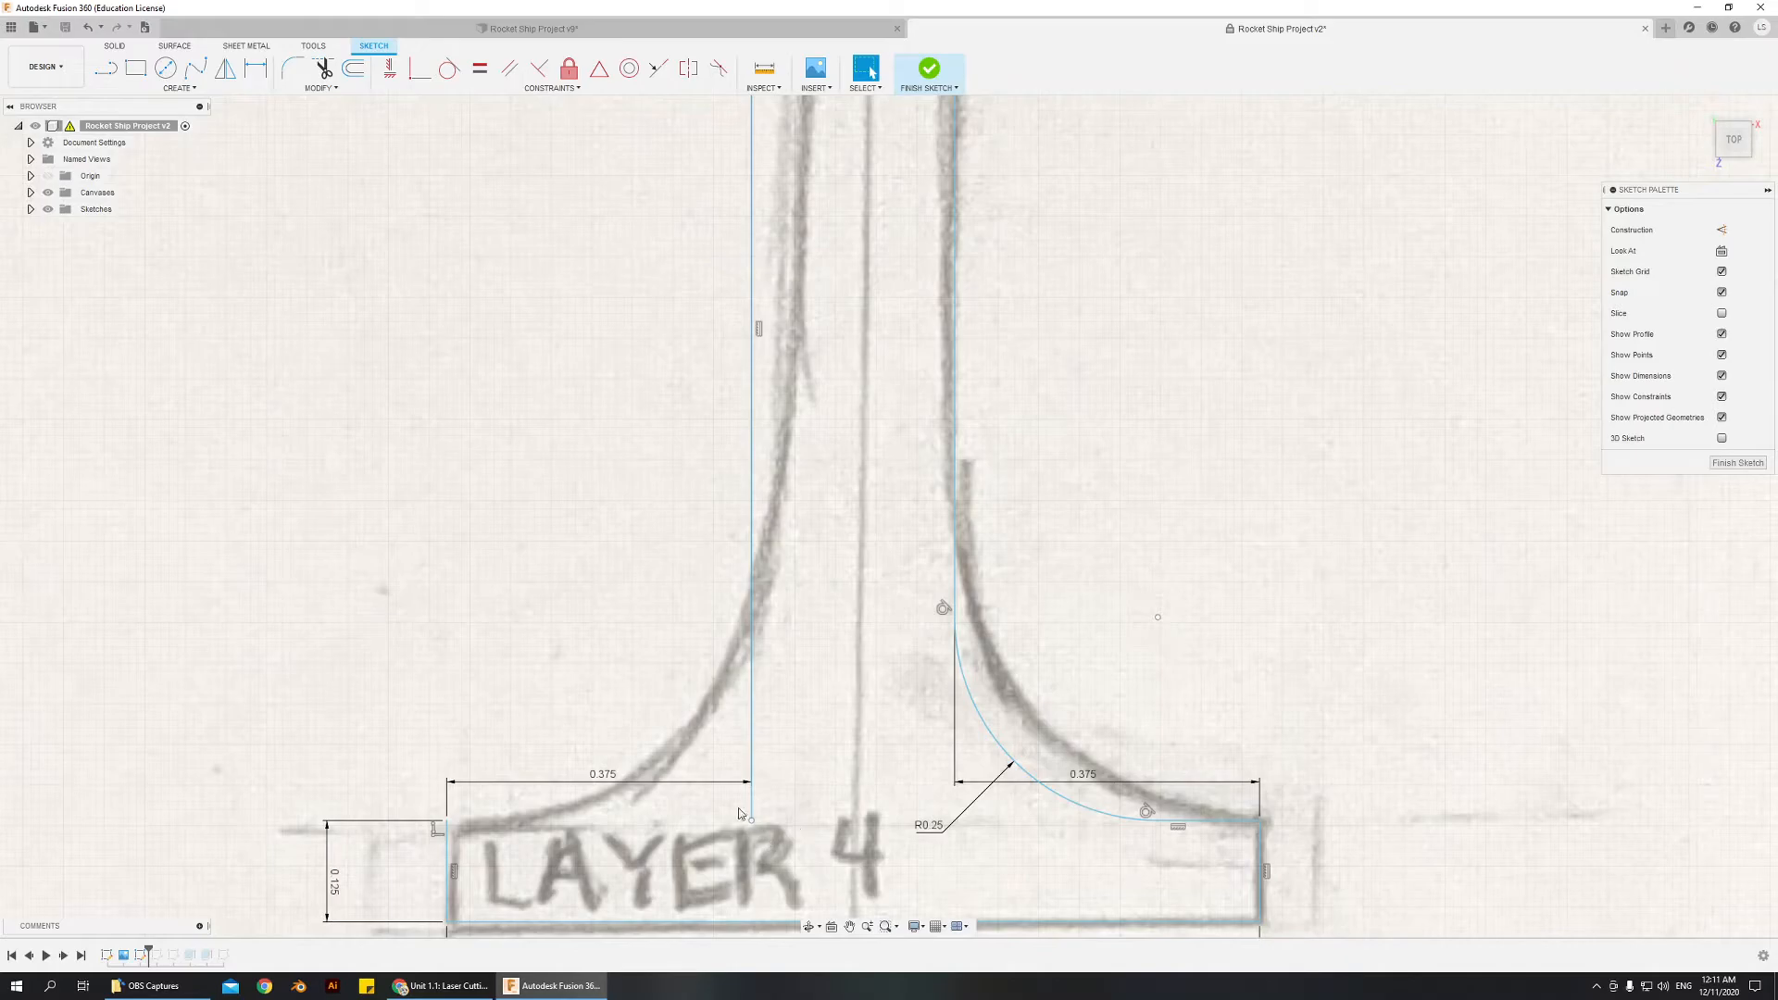
- Draw a horizontal line from the foot's upper-left corner to the lower end of the stem's left edge
{"action": "scroll", "coordinate": [779, 843], "scroll_direction": "down", "scroll_amount": 2}
{"action": "left_click", "coordinate": [106, 67]}
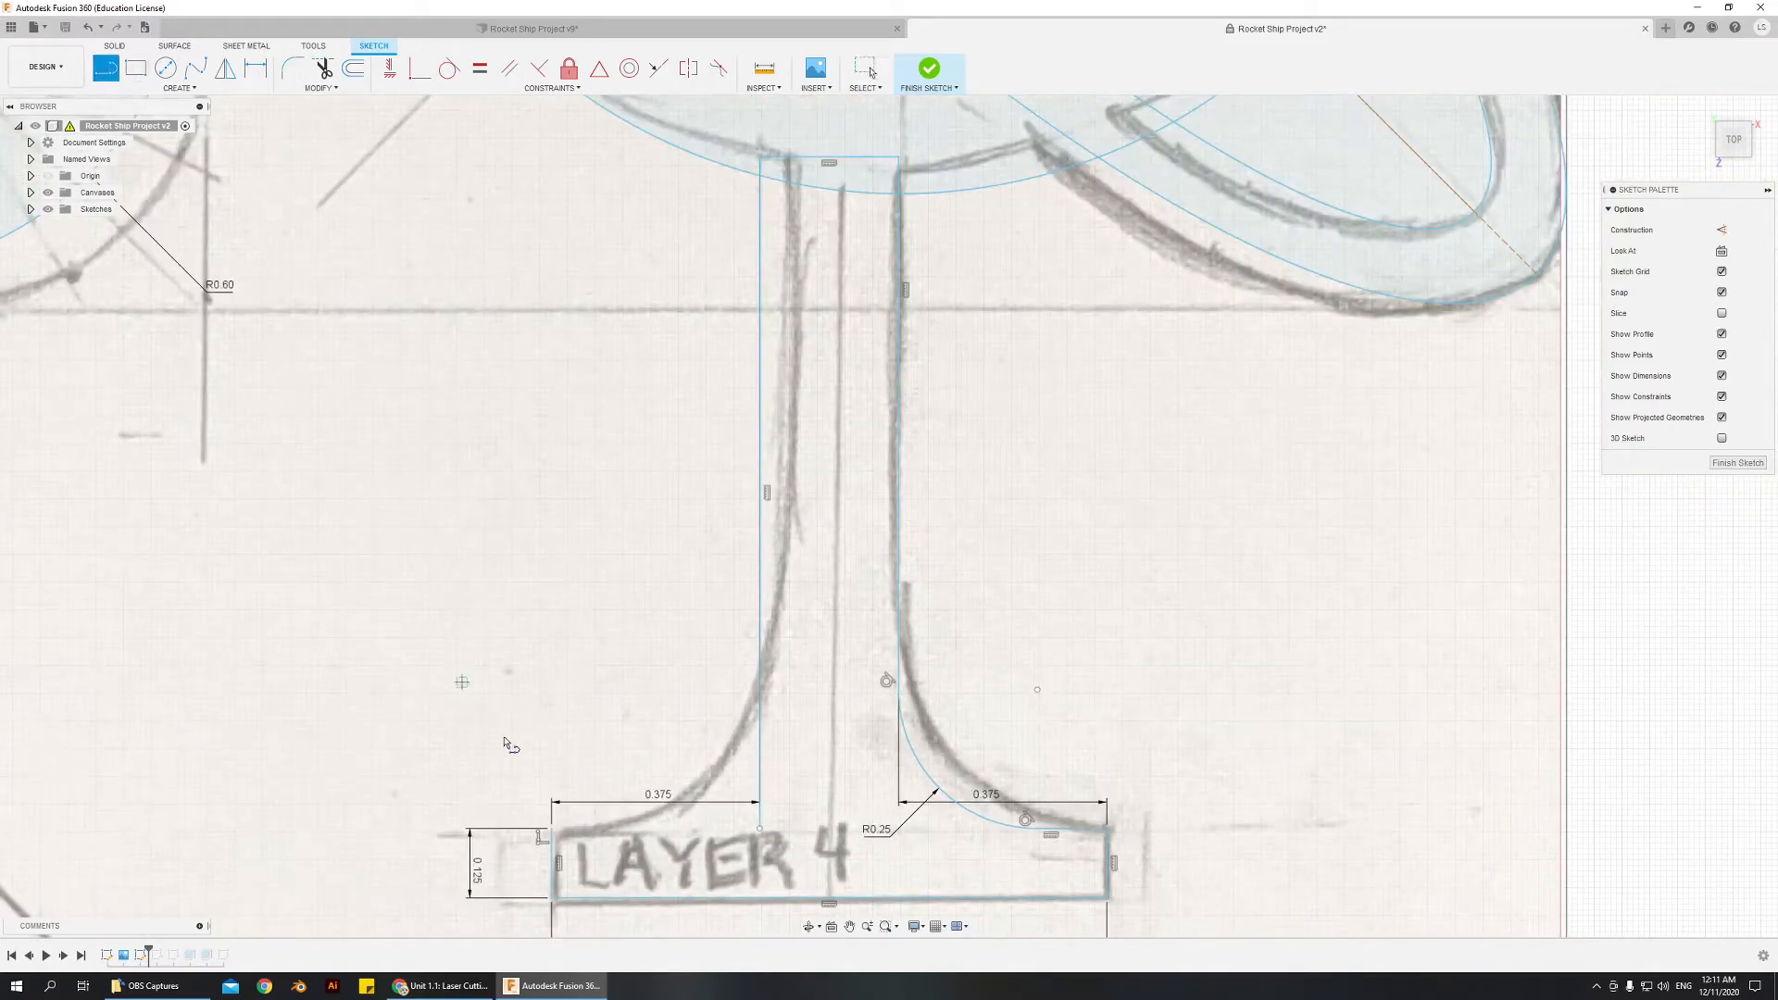
{"action": "left_click", "coordinate": [553, 829]}
{"action": "left_click", "coordinate": [760, 829]}
- Fillet the corner between the stem's left edge and the foot's top edge with a 0.25 in radius
{"action": "left_click", "coordinate": [293, 69]}
{"action": "left_click", "coordinate": [759, 665]}
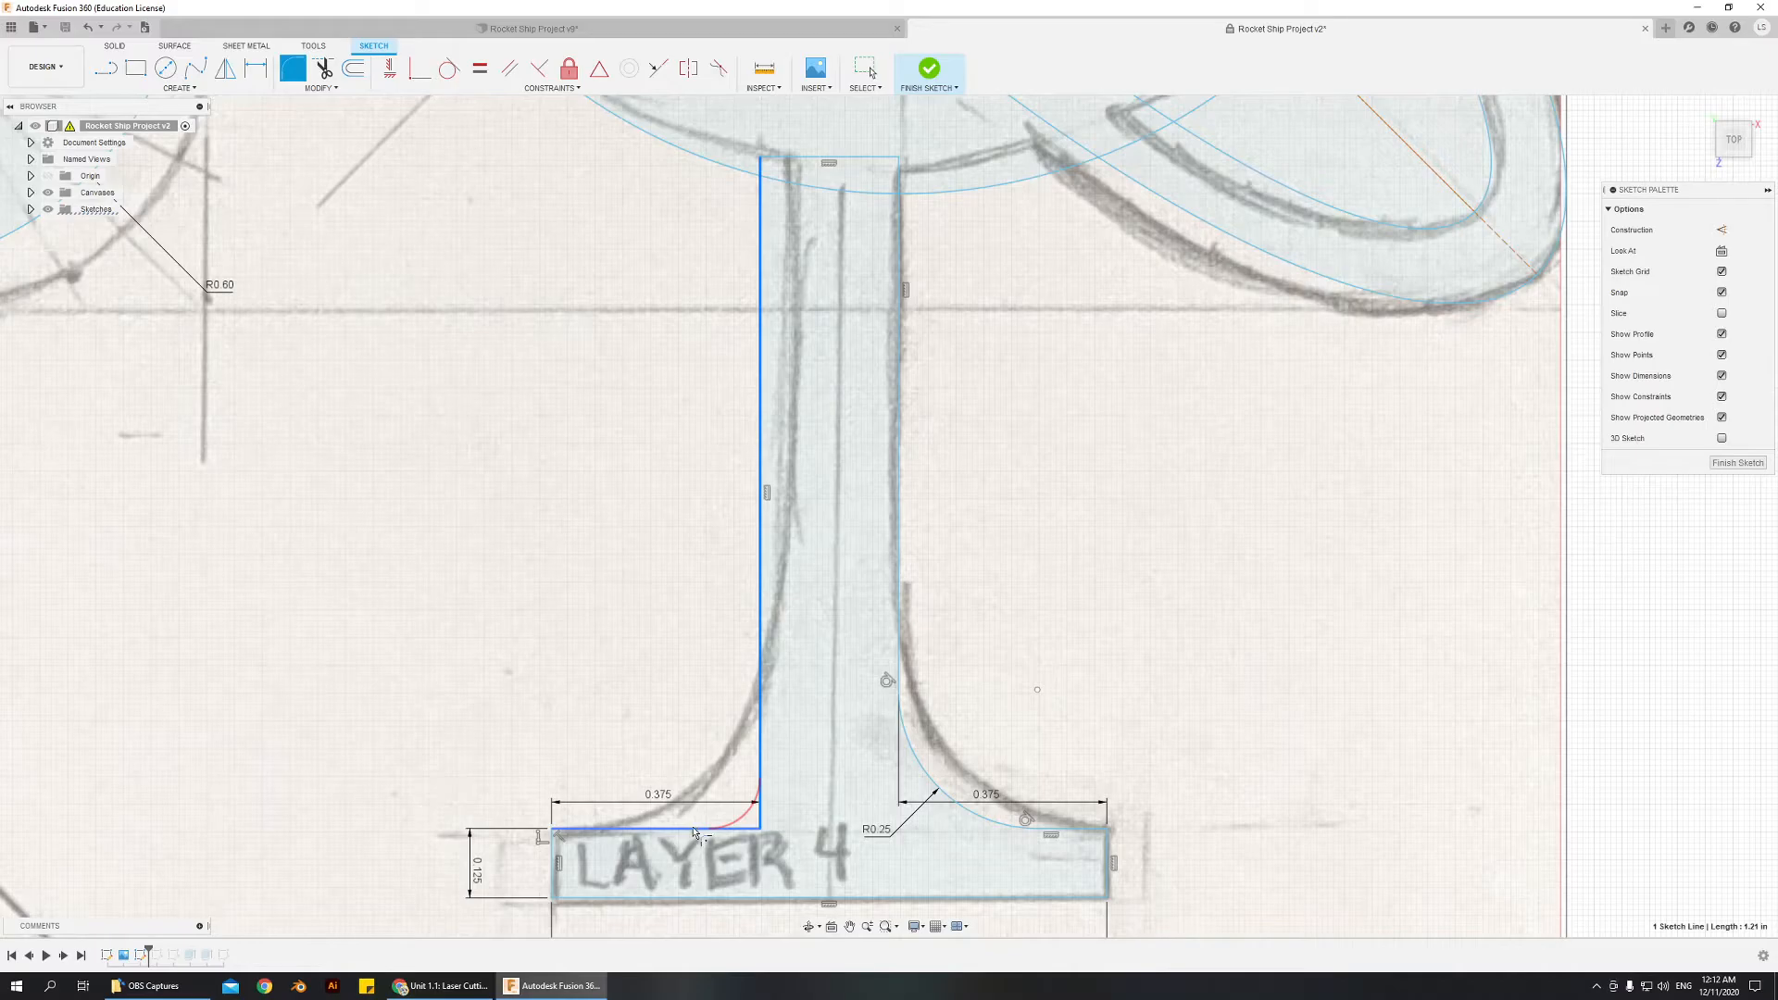
{"action": "left_click", "coordinate": [695, 832]}
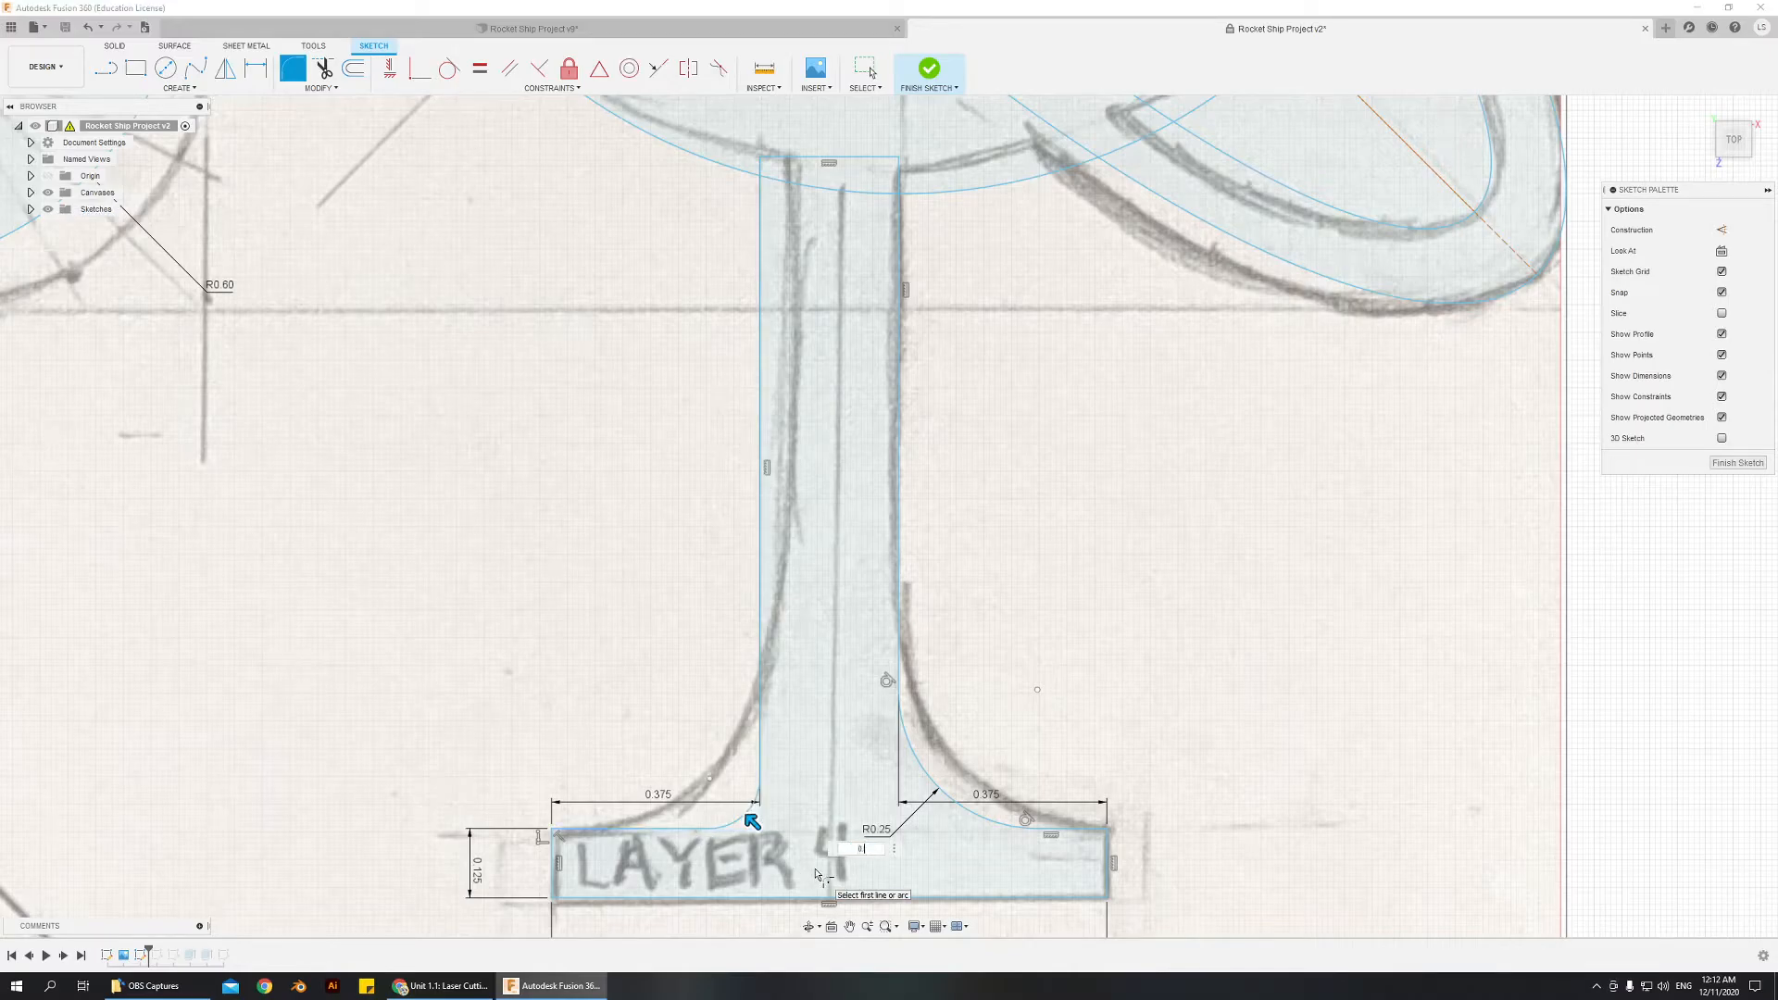
{"action": "key", "text": "Return"}
{"action": "key", "text": "Escape"}
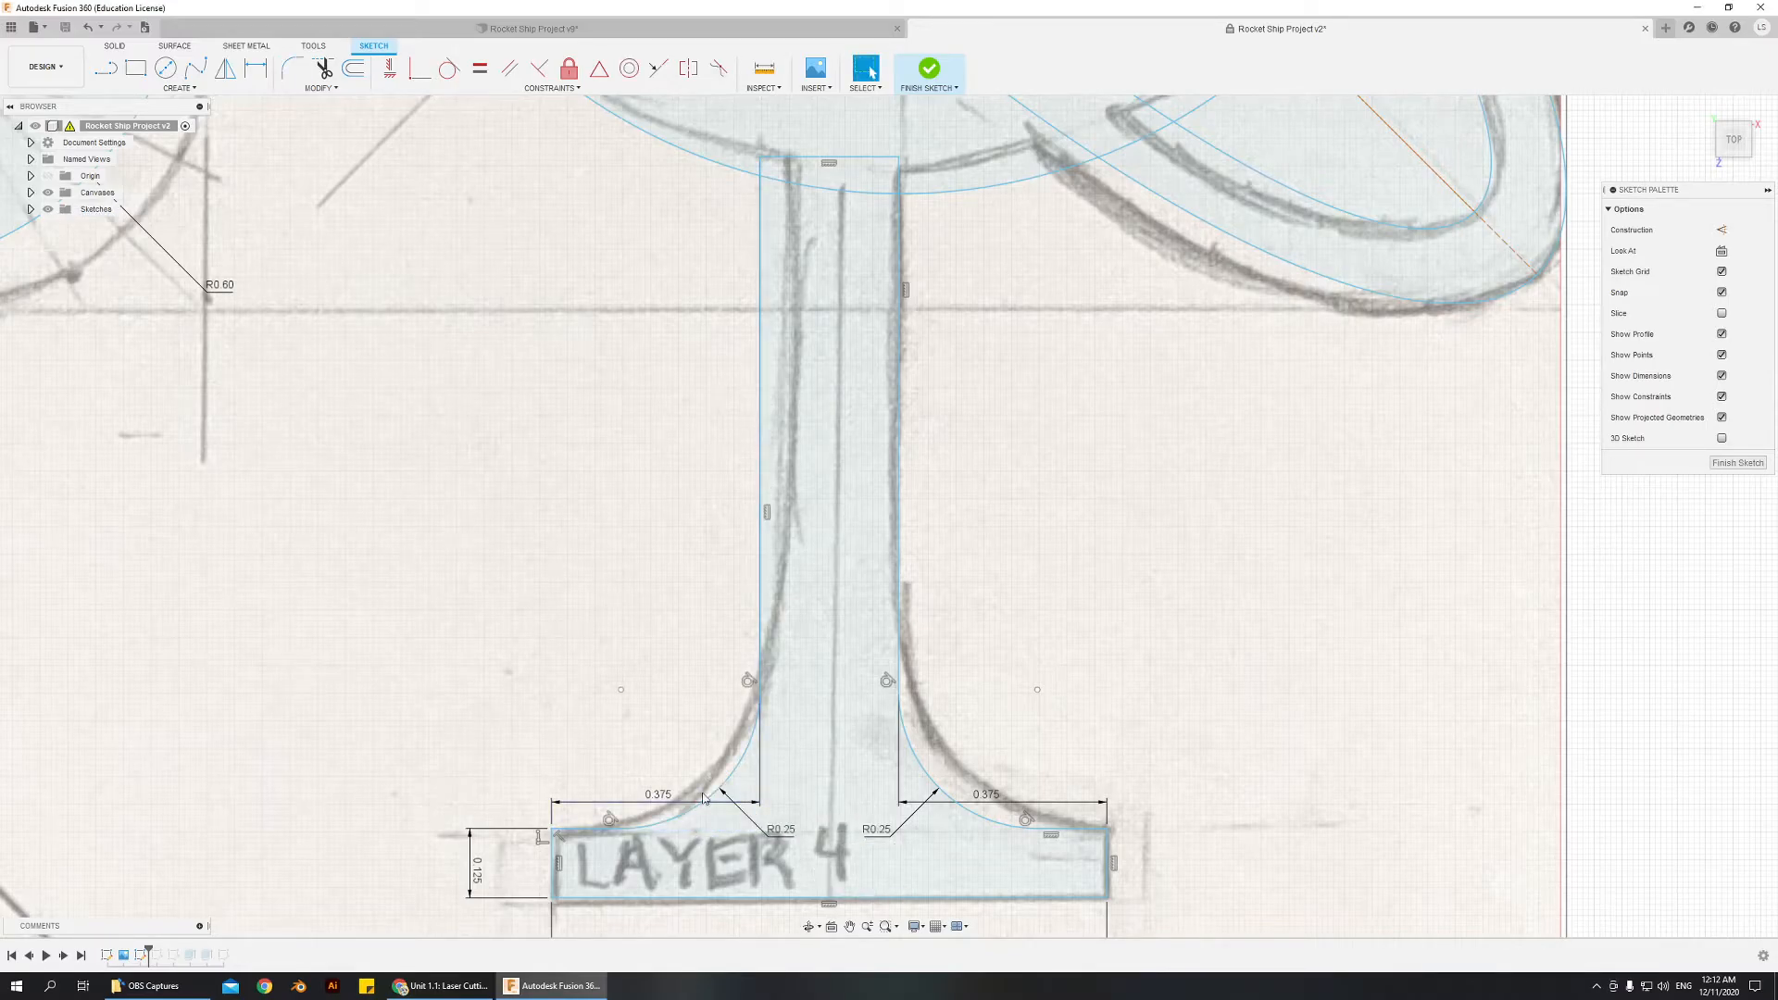
- Examine the LAYER 4 planet stand's profile and the rocket and trail outlines still untraced on the canvas
{"action": "scroll", "coordinate": [817, 875], "scroll_direction": "down", "scroll_amount": 5}
{"action": "scroll", "coordinate": [907, 847], "scroll_direction": "up", "scroll_amount": 6}
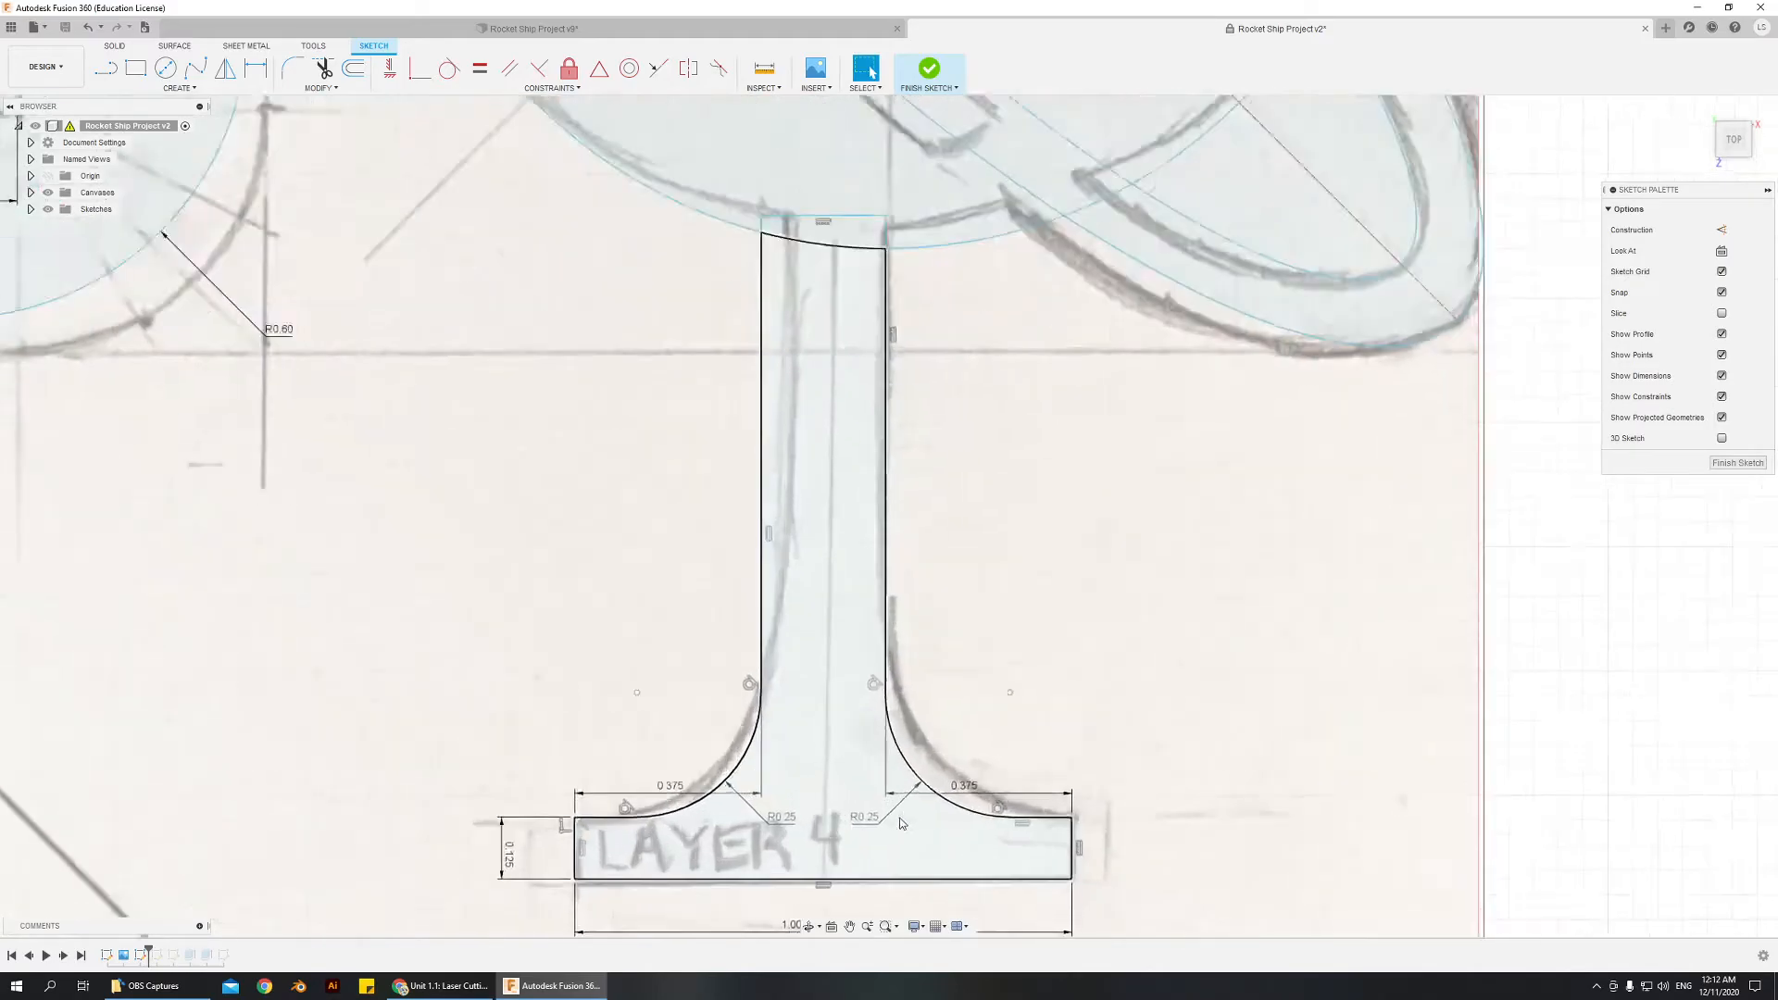
{"action": "scroll", "coordinate": [741, 859], "scroll_direction": "down", "scroll_amount": 3}
{"action": "middle_click_drag", "start_coordinate": [954, 637], "coordinate": [956, 604]}
{"action": "scroll", "coordinate": [1004, 691], "scroll_direction": "down", "scroll_amount": 6}
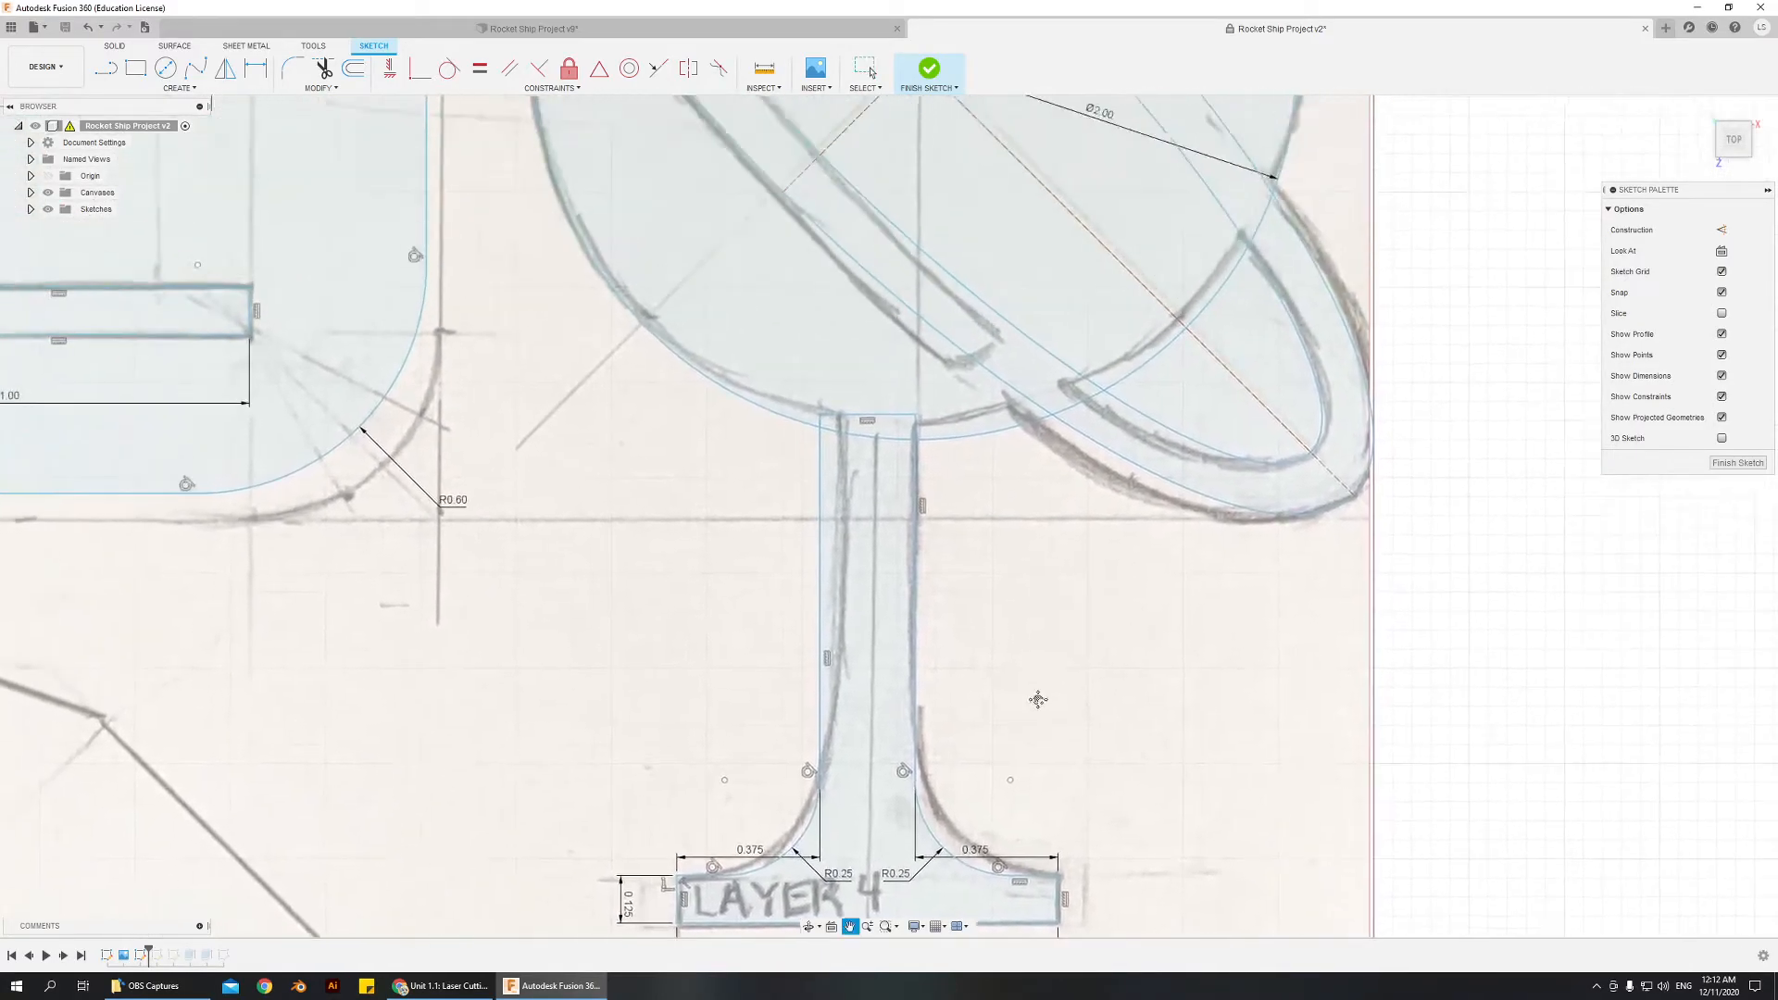
{"action": "scroll", "coordinate": [1026, 721], "scroll_direction": "up", "scroll_amount": 1}
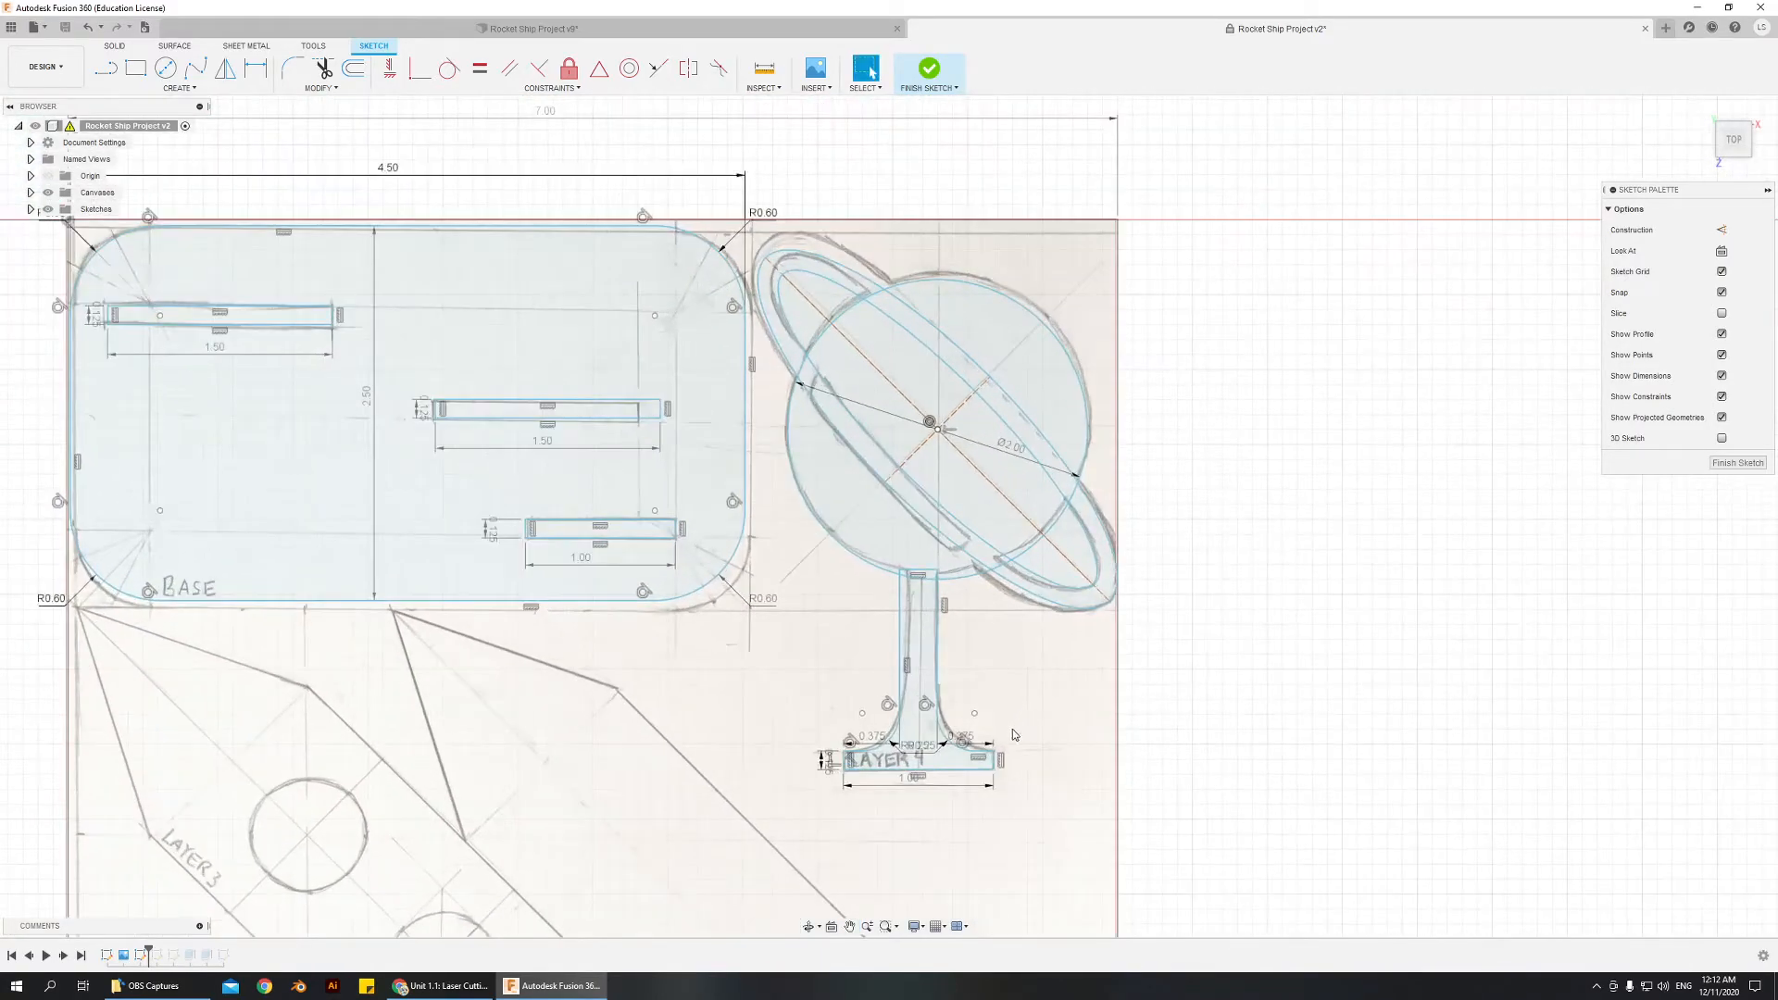
{"action": "scroll", "coordinate": [993, 665], "scroll_direction": "up", "scroll_amount": 3}
{"action": "scroll", "coordinate": [984, 723], "scroll_direction": "down", "scroll_amount": 5}
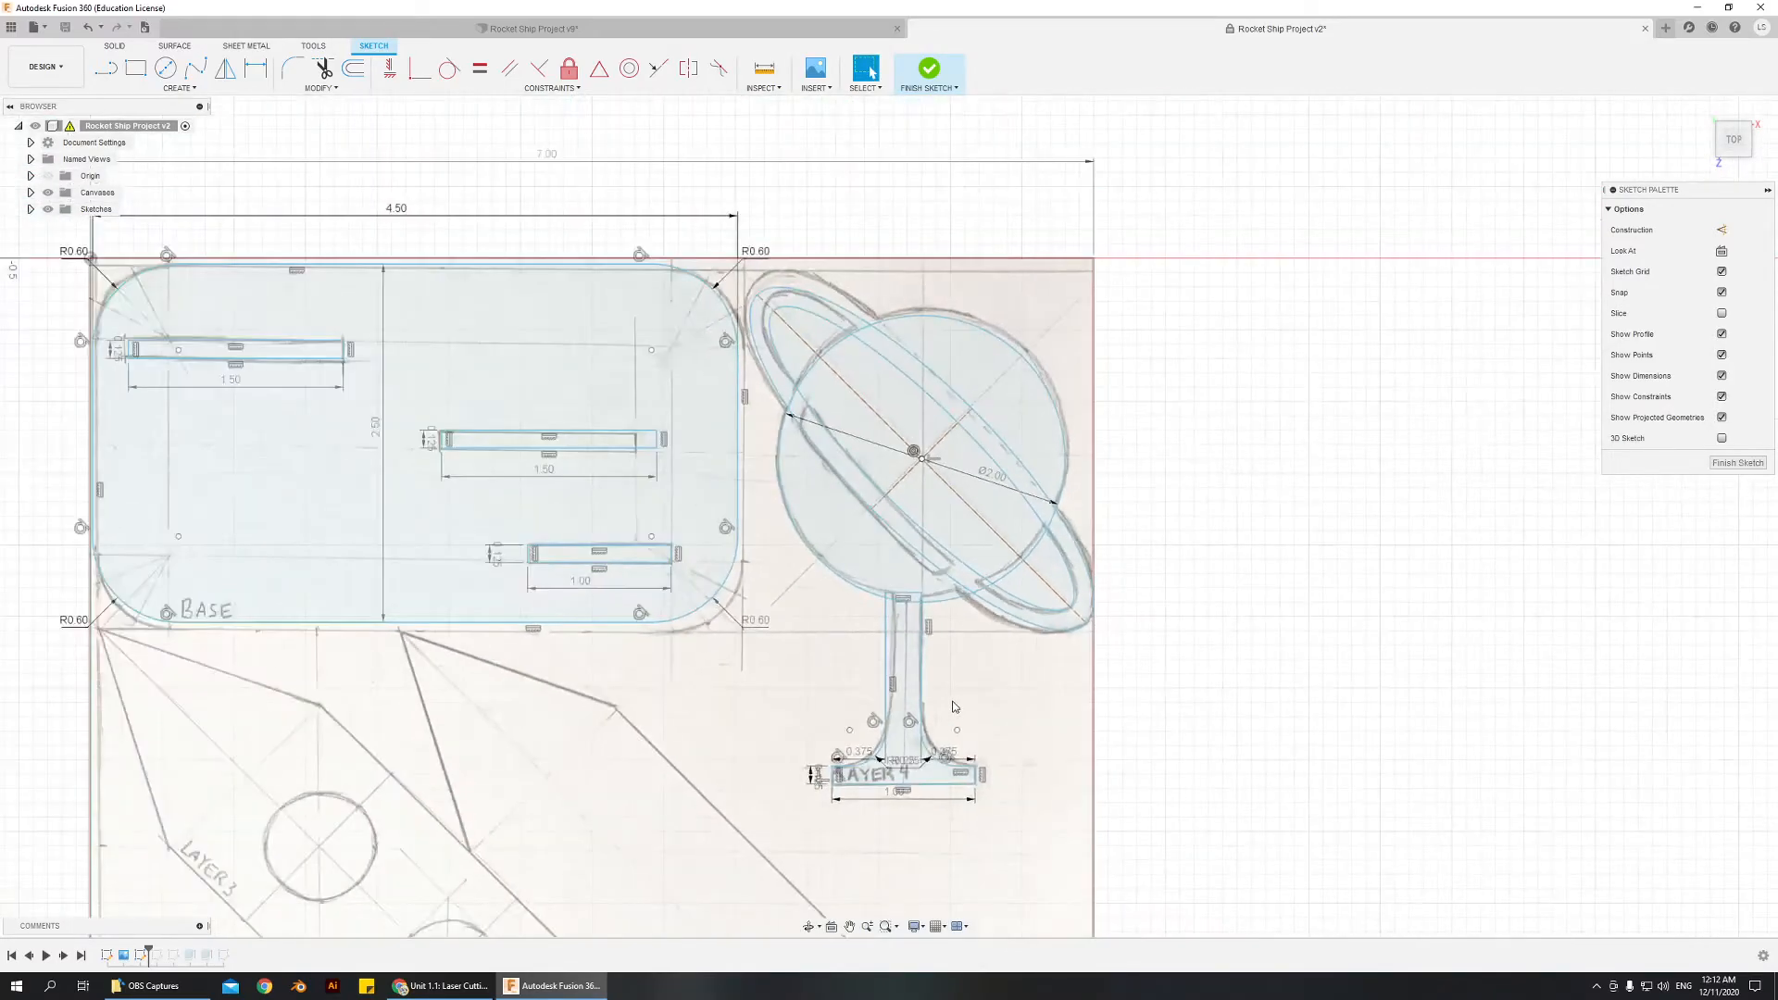
{"action": "mouse_move", "coordinate": [978, 887]}
{"action": "middle_mouse_down"}
{"action": "mouse_move", "coordinate": [1020, 468]}
{"action": "mouse_move", "coordinate": [956, 522]}
{"action": "mouse_move", "coordinate": [943, 649]}
{"action": "middle_mouse_up"}
{"action": "middle_click_drag", "start_coordinate": [733, 870], "coordinate": [811, 529]}
{"action": "scroll", "coordinate": [1123, 635], "scroll_direction": "up", "scroll_amount": 4}
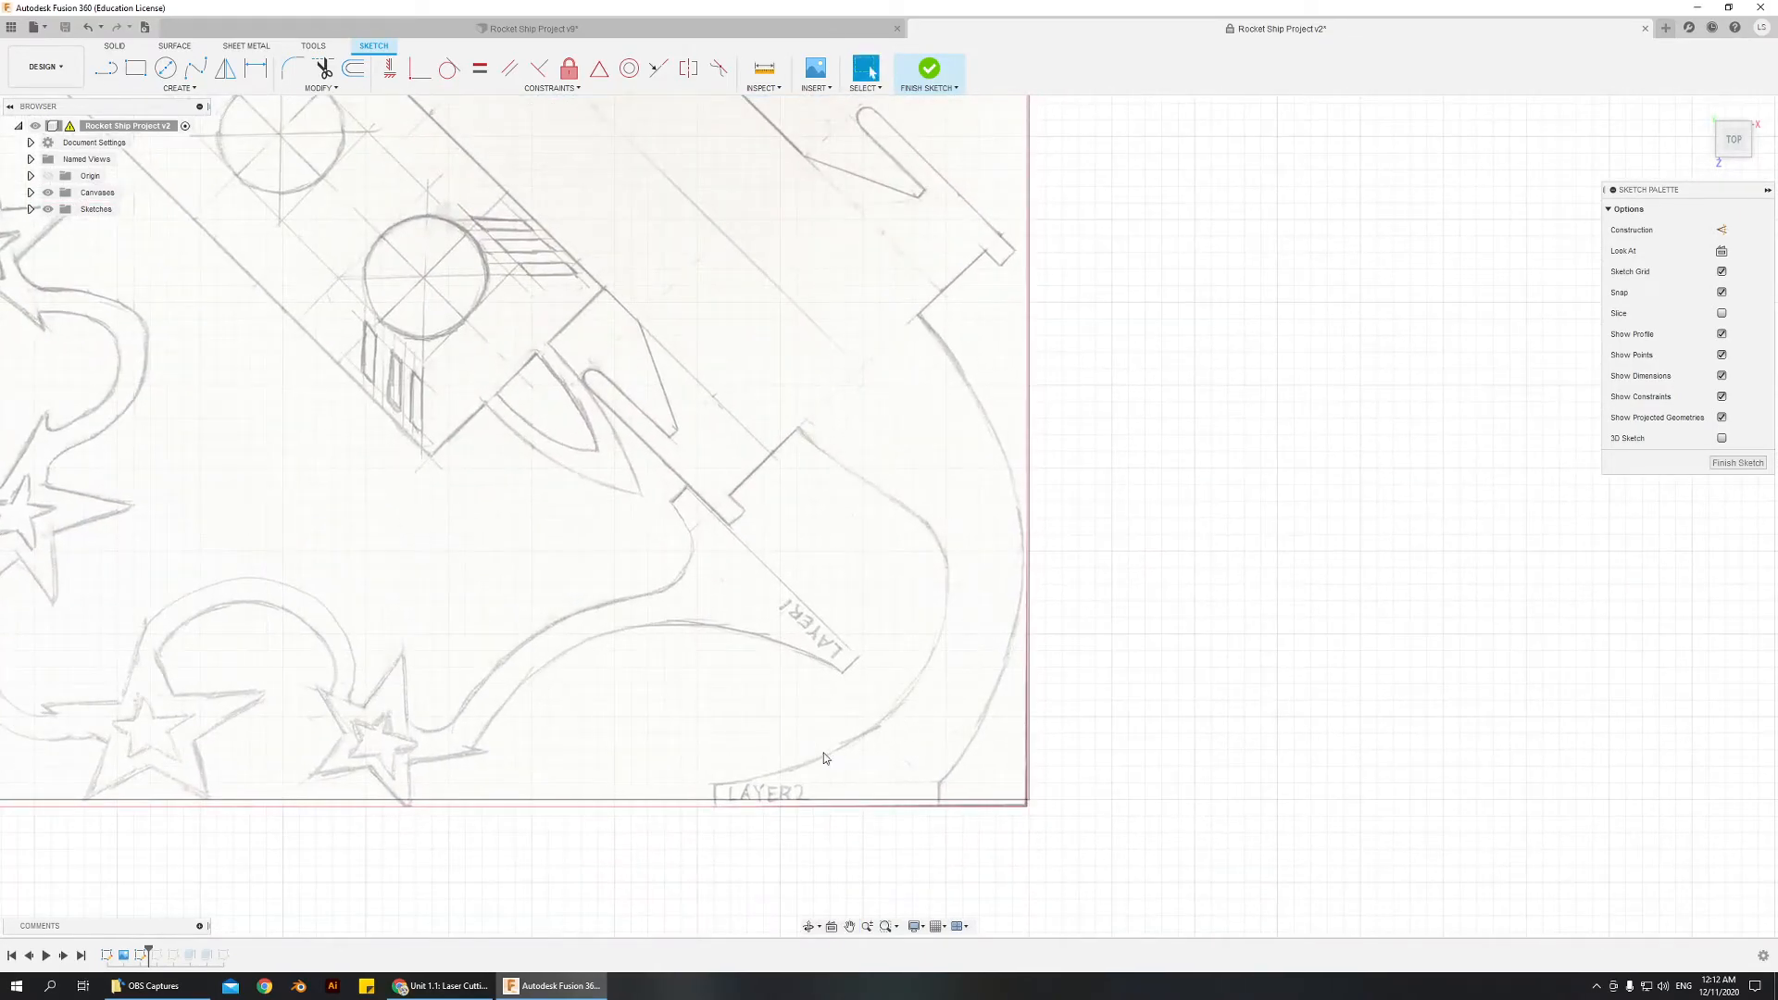
{"action": "scroll", "coordinate": [913, 417], "scroll_direction": "down", "scroll_amount": 3}
{"action": "mouse_move", "coordinate": [878, 243]}
{"action": "middle_mouse_down"}
{"action": "mouse_move", "coordinate": [901, 587]}
{"action": "mouse_move", "coordinate": [889, 561]}
{"action": "middle_mouse_up"}
- Finish the sketch and highlight it among the sketches to check that it holds the base and planet
{"action": "left_click", "coordinate": [929, 68]}
{"action": "middle_click_drag", "start_coordinate": [948, 658], "coordinate": [885, 477]}
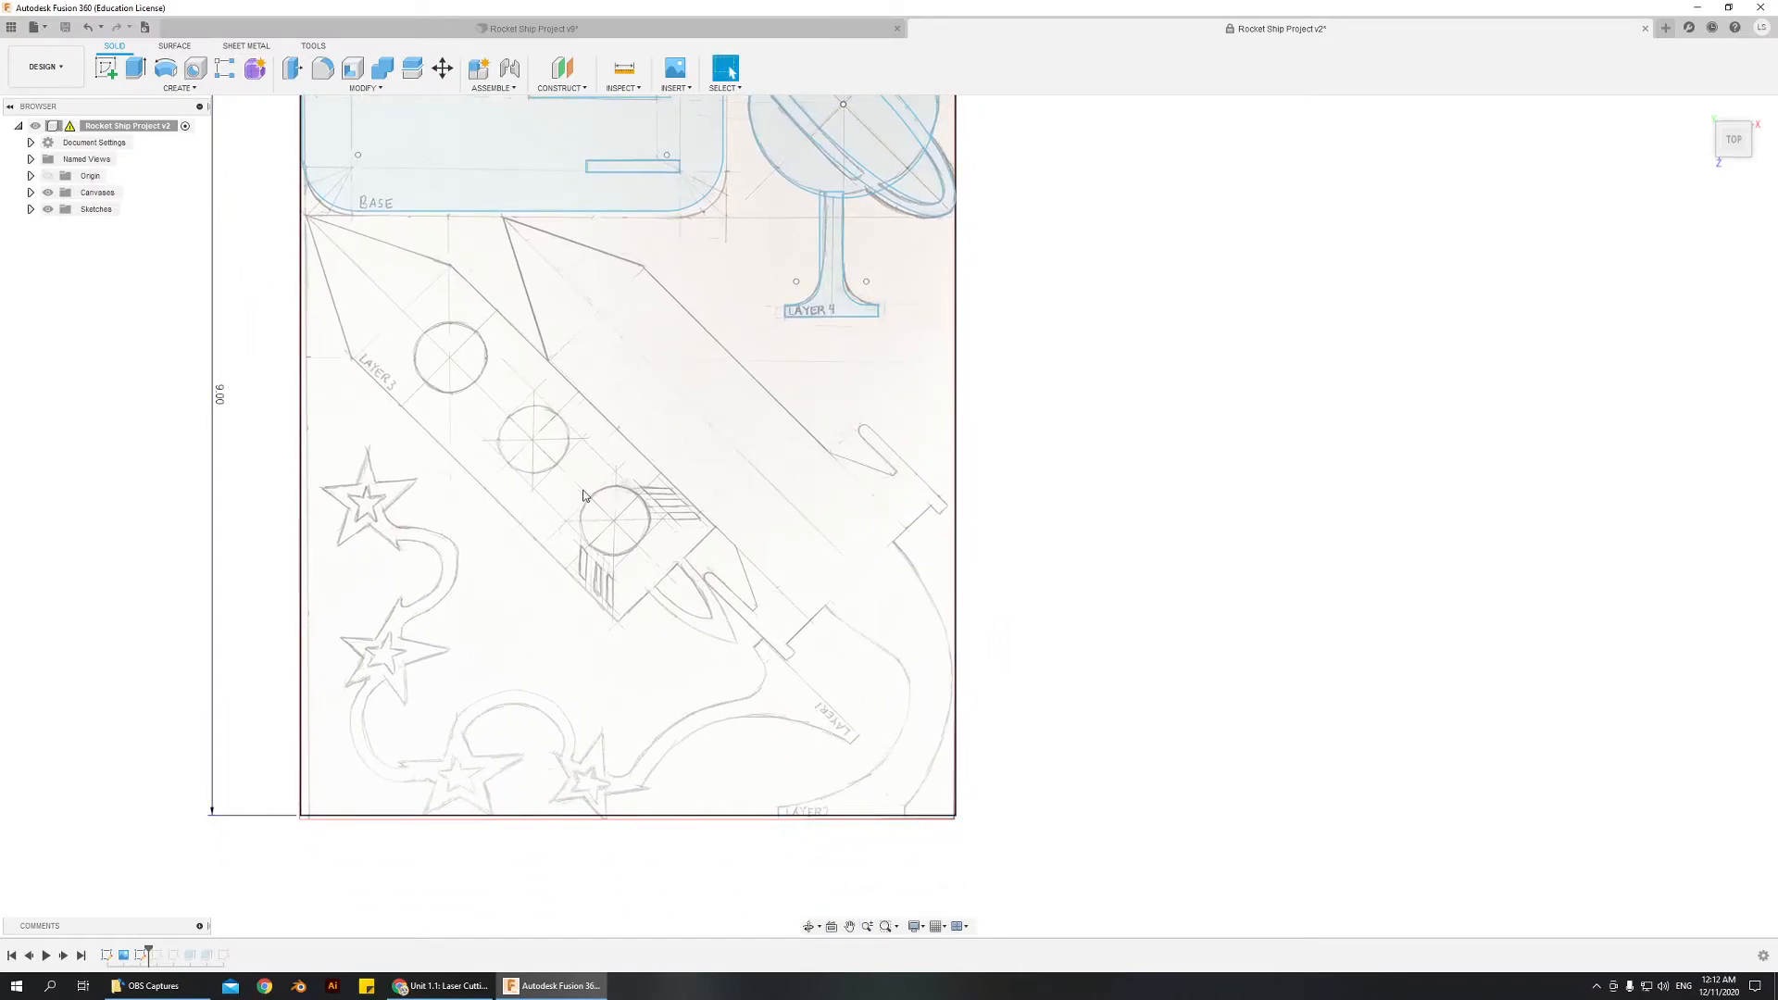
{"action": "left_click", "coordinate": [30, 209]}
{"action": "left_click", "coordinate": [103, 241]}
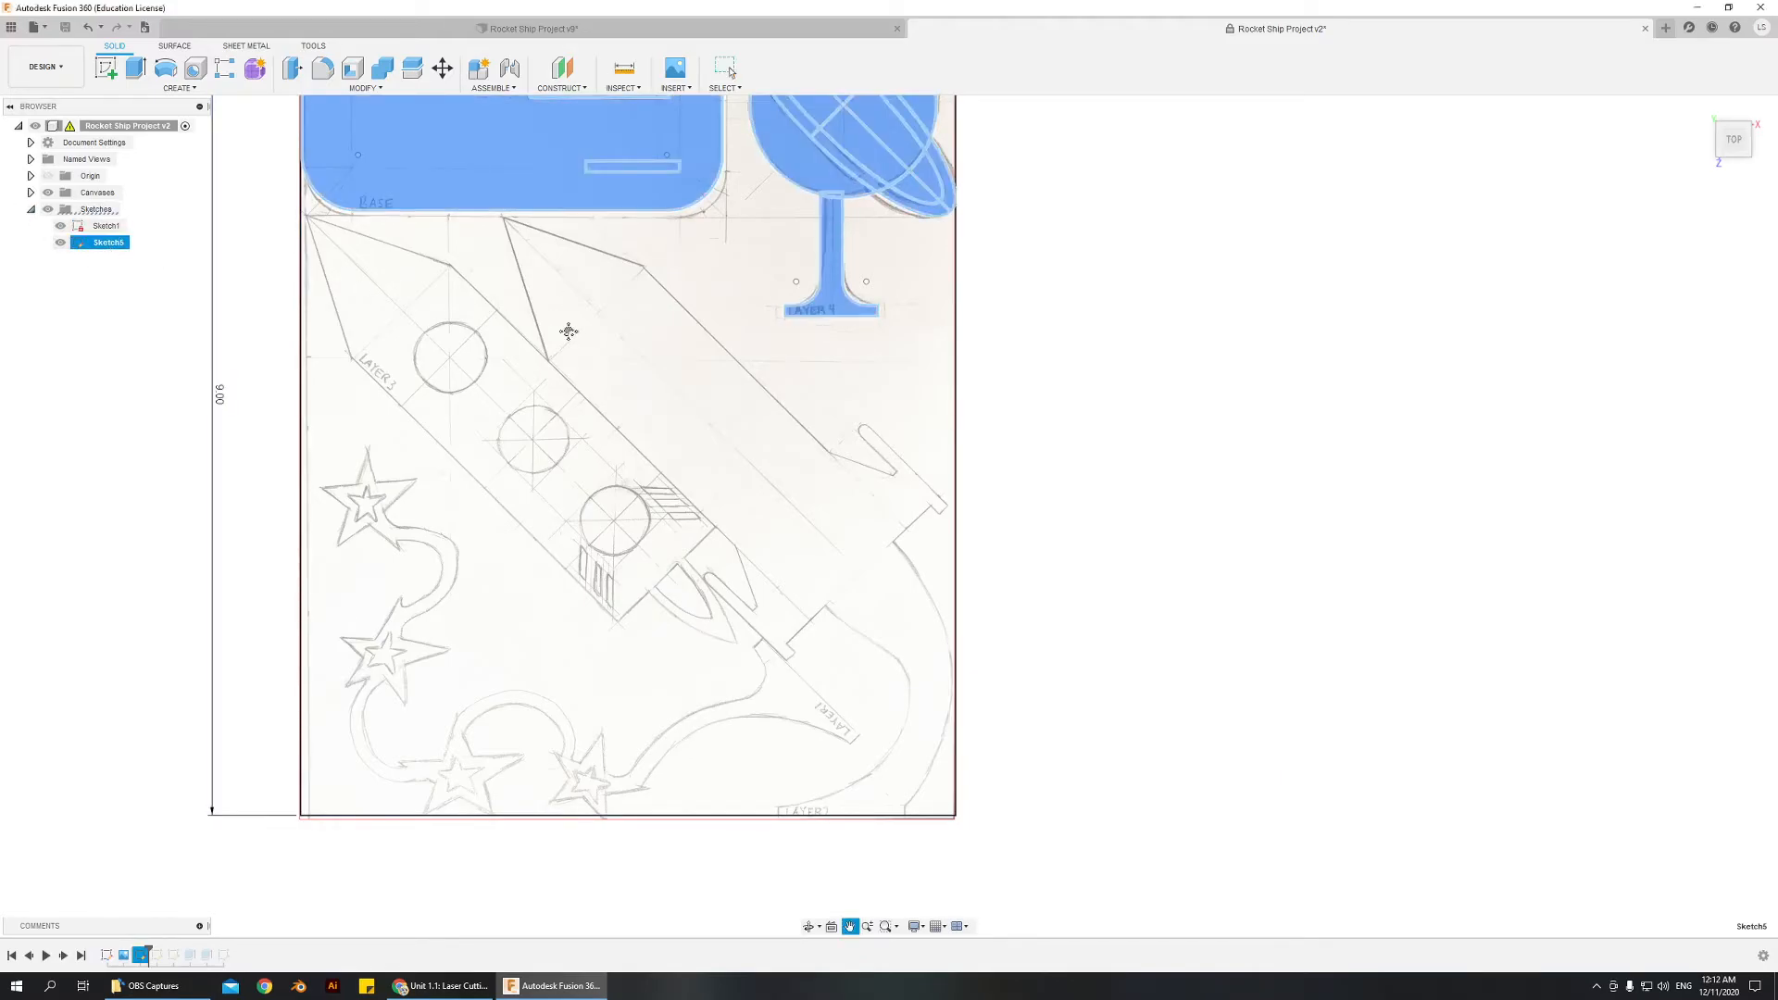
{"action": "middle_click_drag", "start_coordinate": [599, 303], "coordinate": [715, 553]}
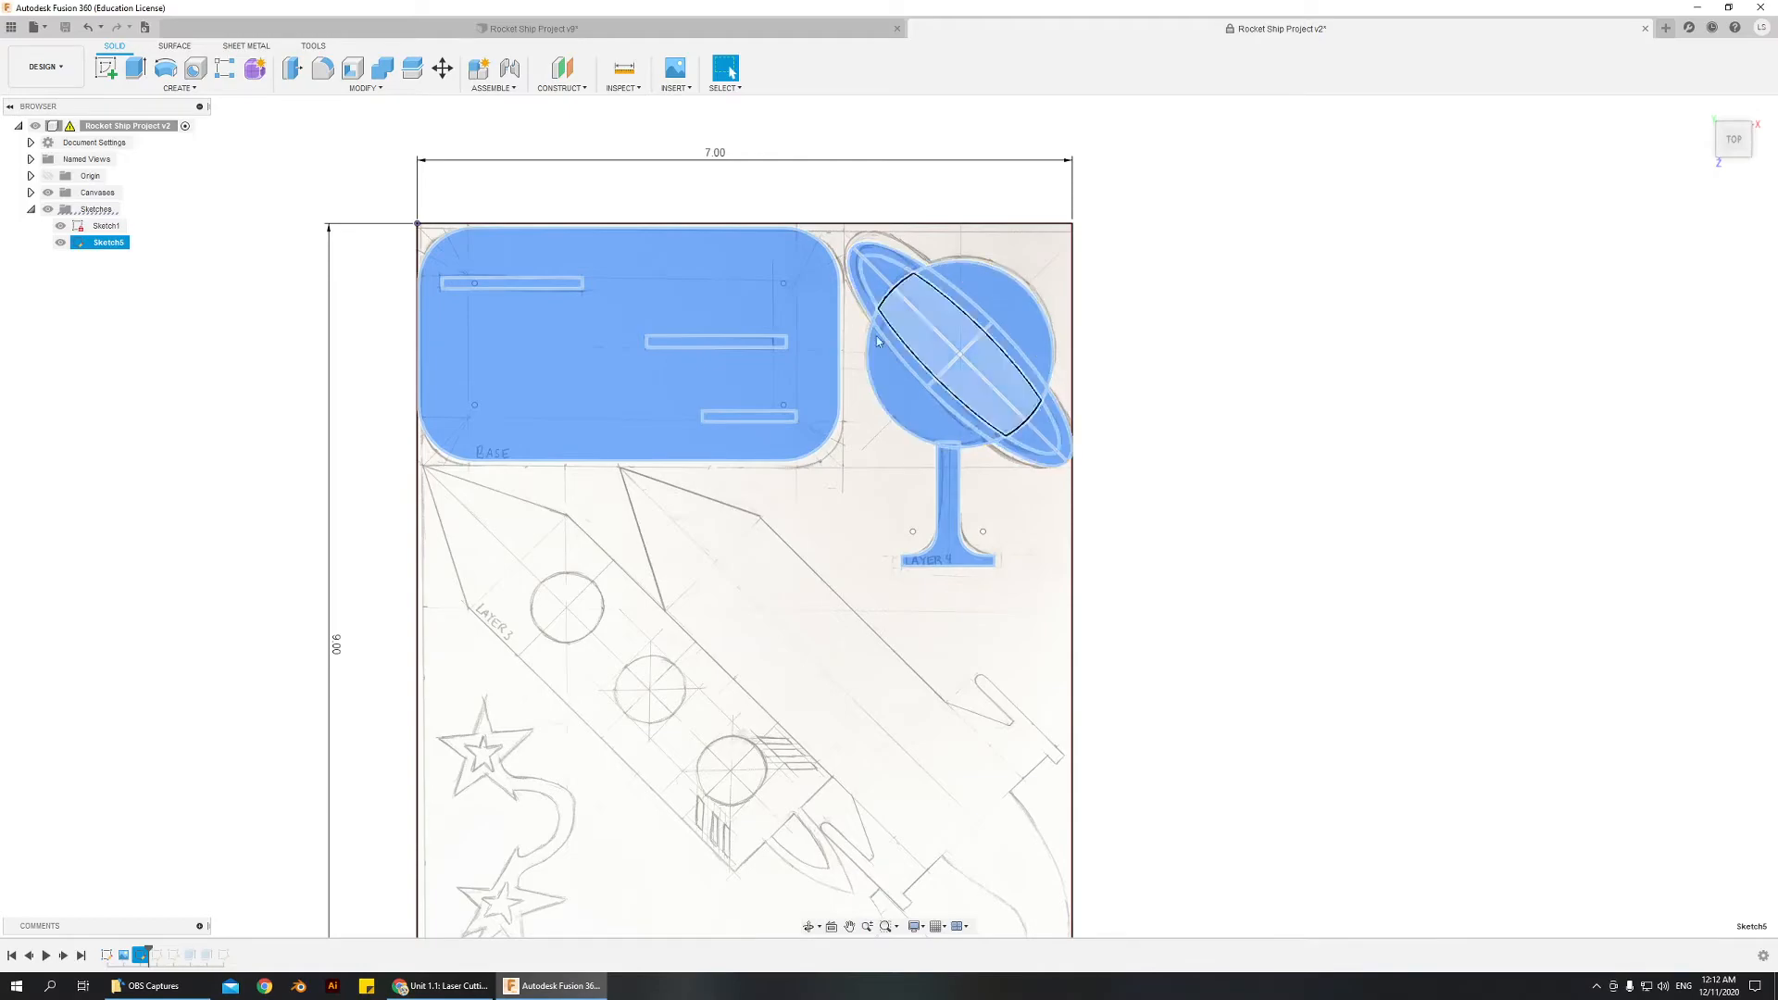
{"action": "left_click", "coordinate": [945, 640]}
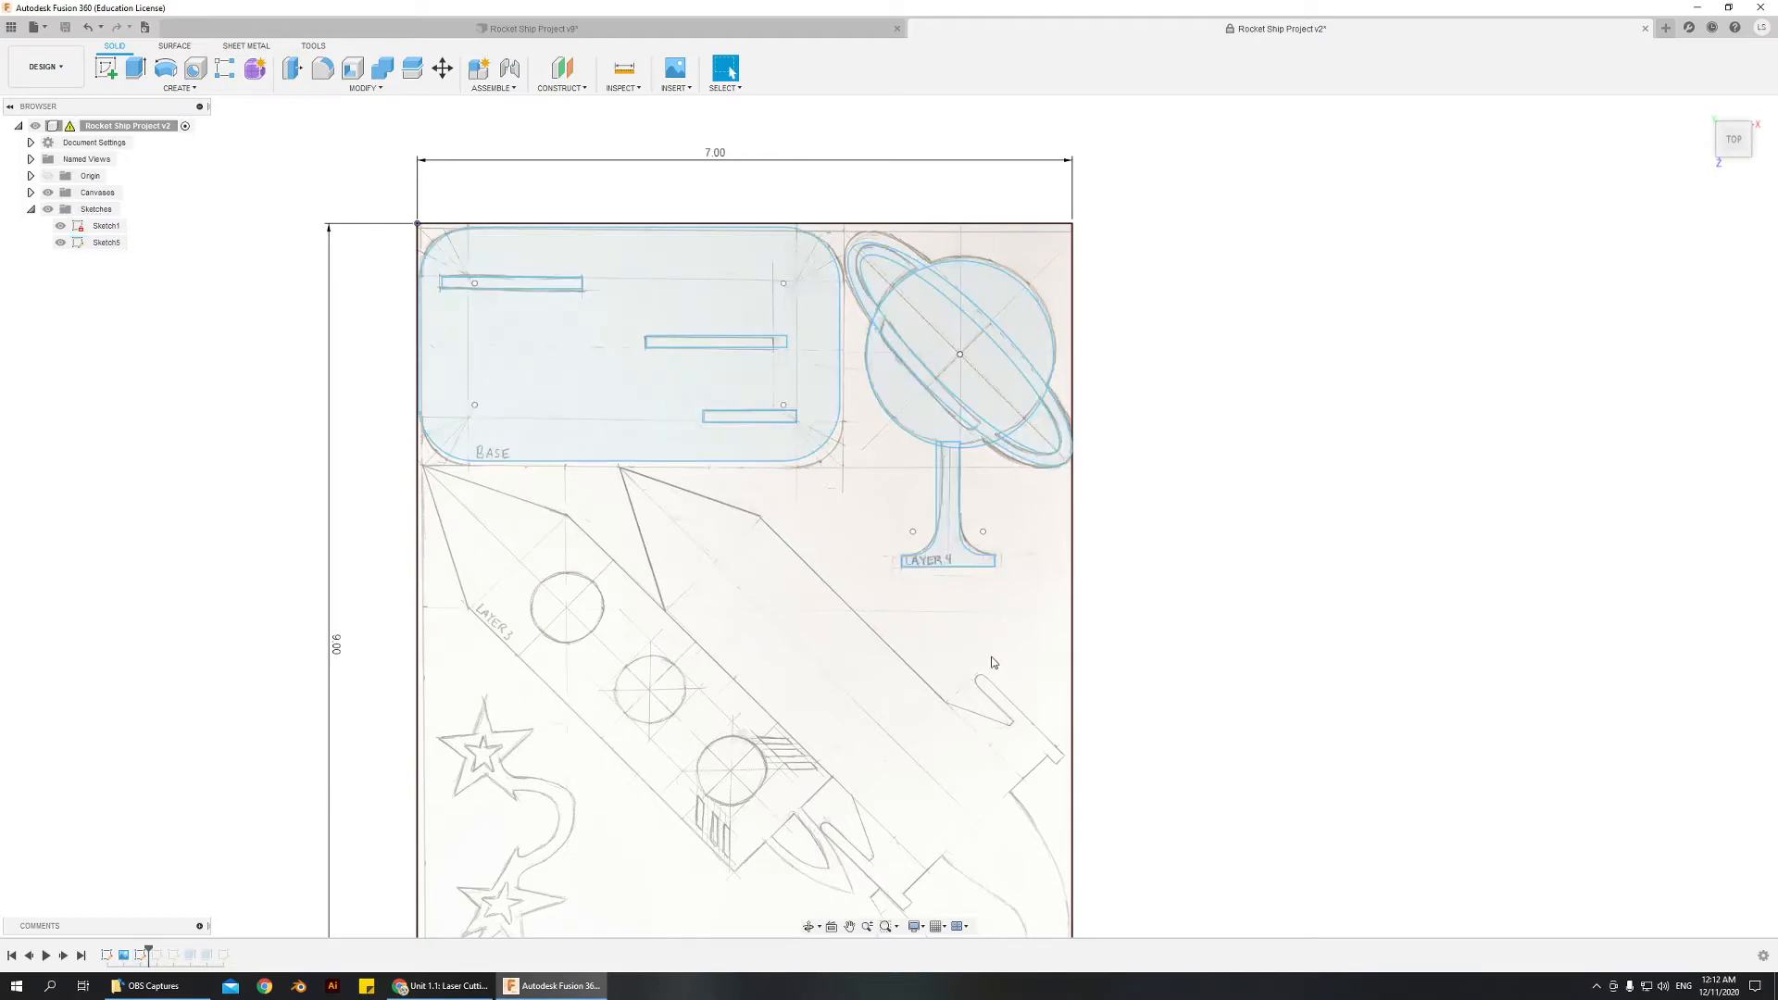
{"action": "mouse_move", "coordinate": [775, 736]}
{"action": "middle_mouse_down"}
{"action": "mouse_move", "coordinate": [826, 664]}
{"action": "mouse_move", "coordinate": [814, 574]}
{"action": "middle_mouse_up"}
{"action": "left_click", "coordinate": [106, 242]}
{"action": "left_click", "coordinate": [168, 410]}
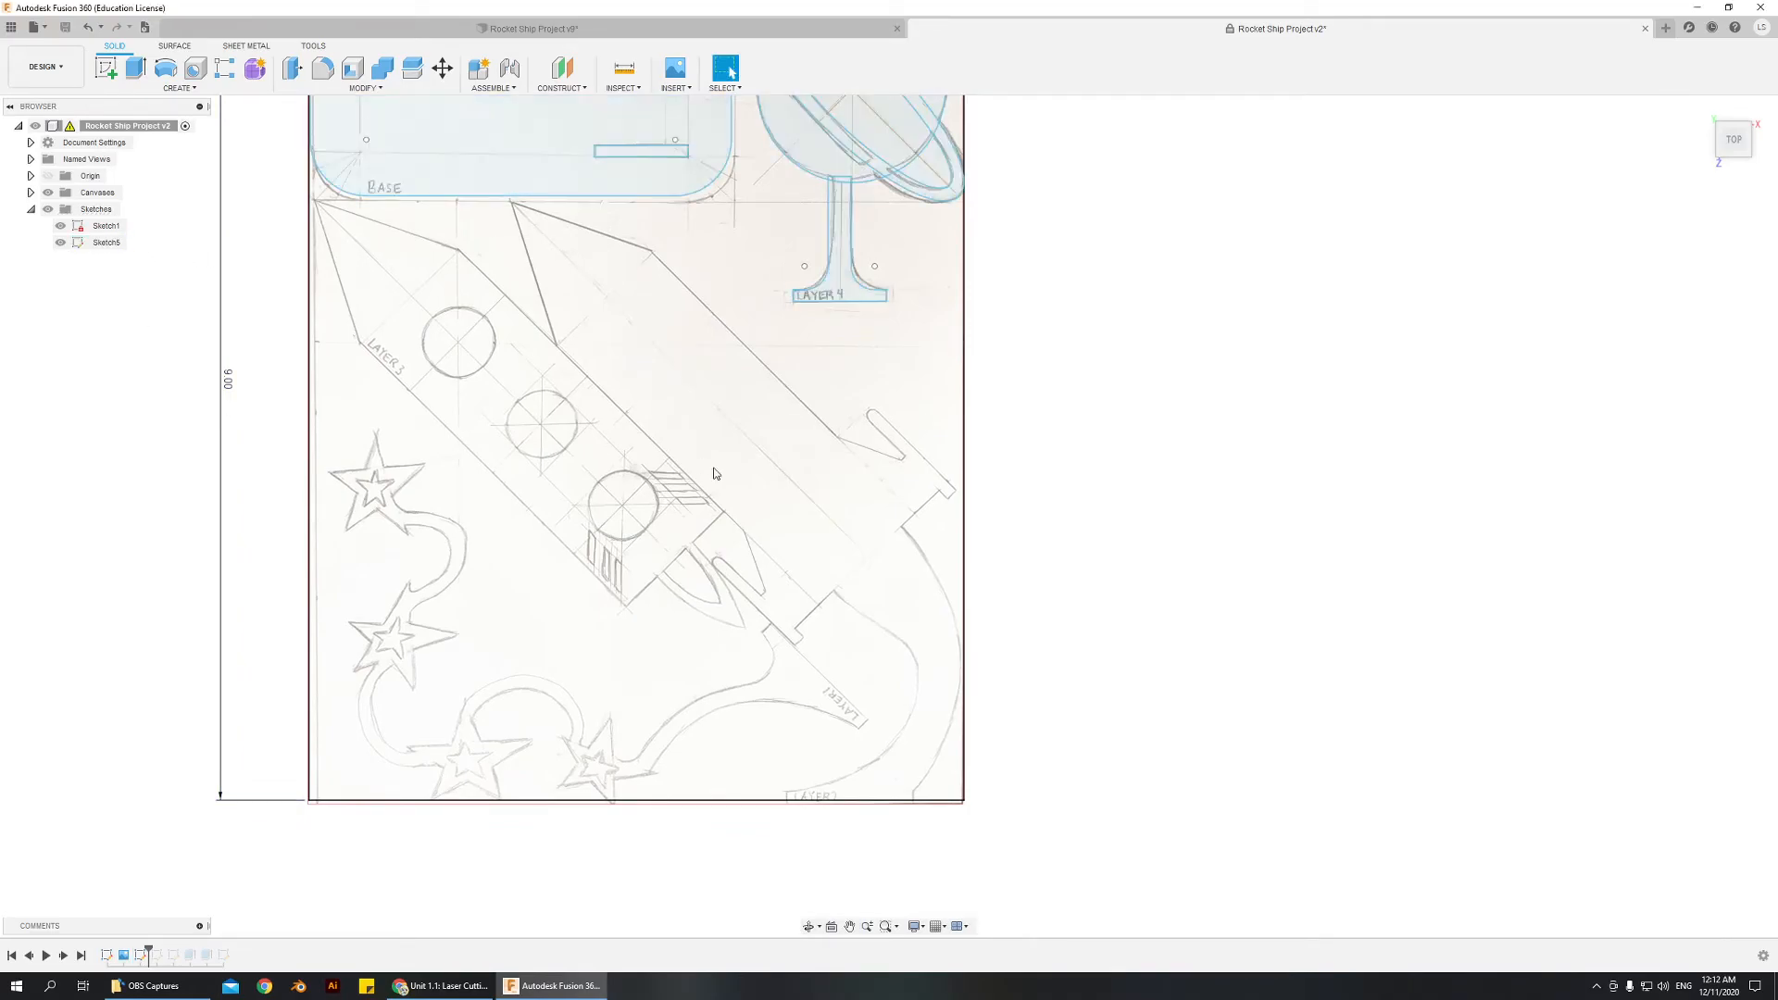
- Start a new sketch on the canvas plane for the LAYER 2 rocket piece
{"action": "middle_click_drag", "start_coordinate": [811, 333], "coordinate": [855, 438]}
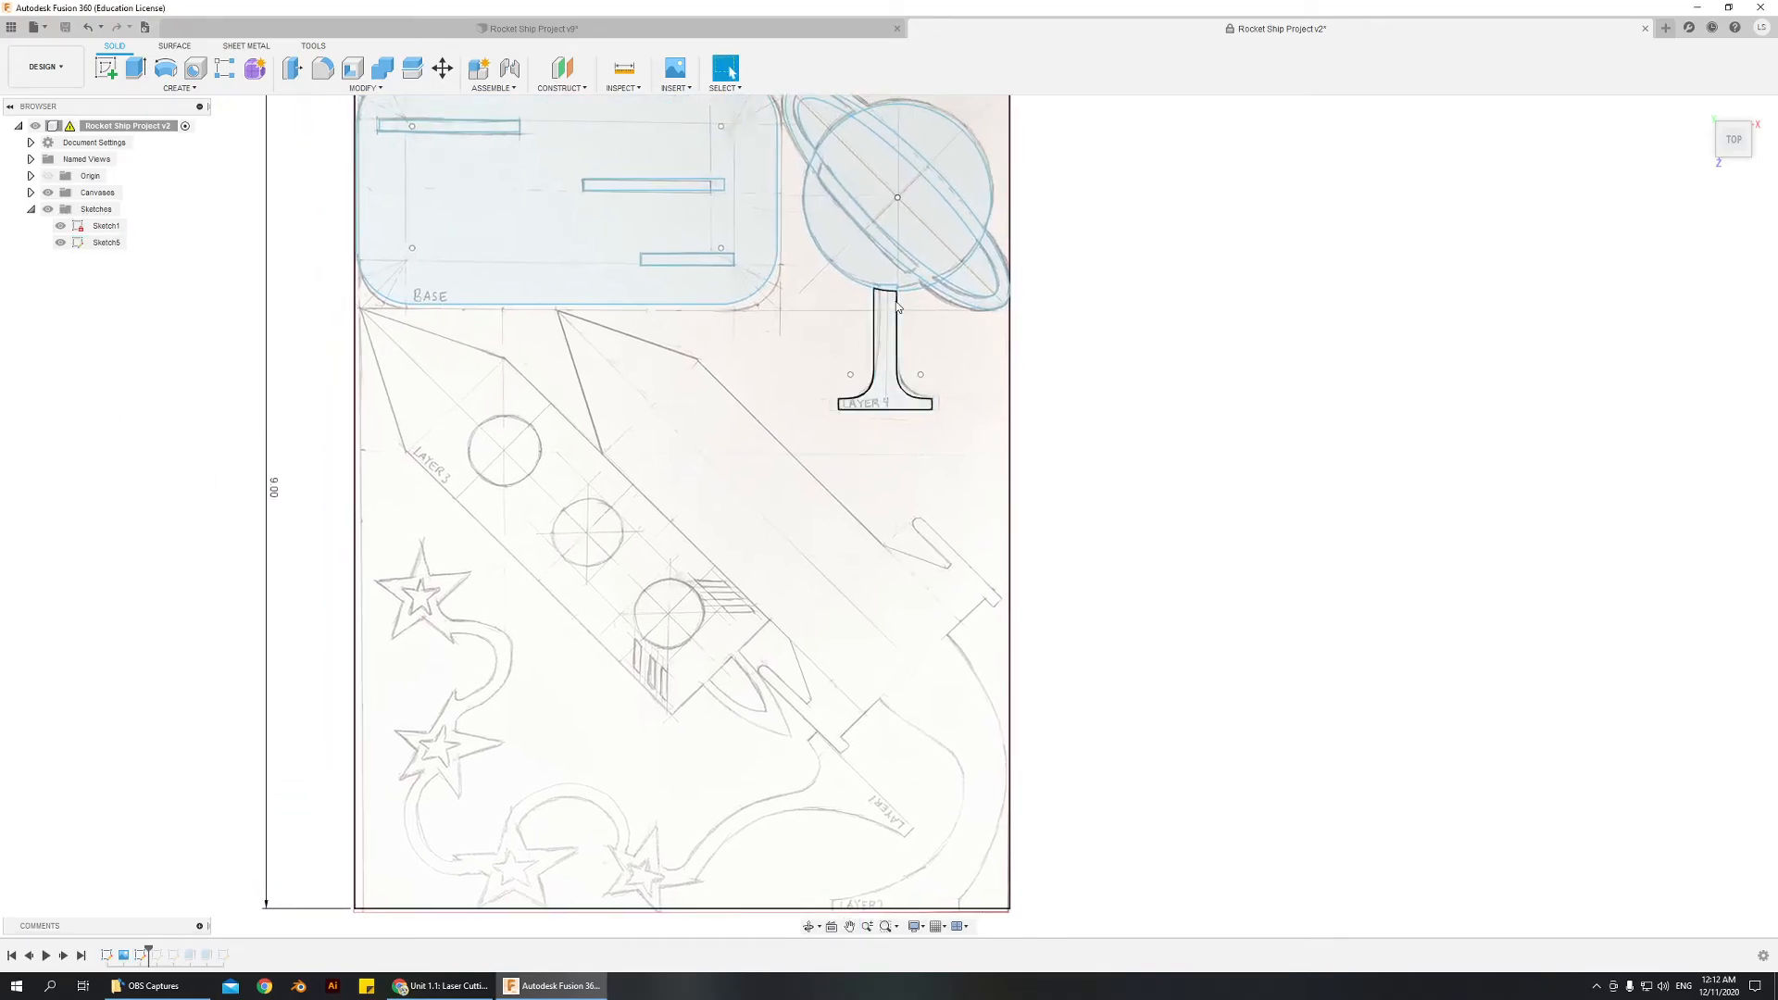
{"action": "middle_click_drag", "start_coordinate": [943, 831], "coordinate": [853, 608]}
{"action": "scroll", "coordinate": [826, 581], "scroll_direction": "up", "scroll_amount": 3}
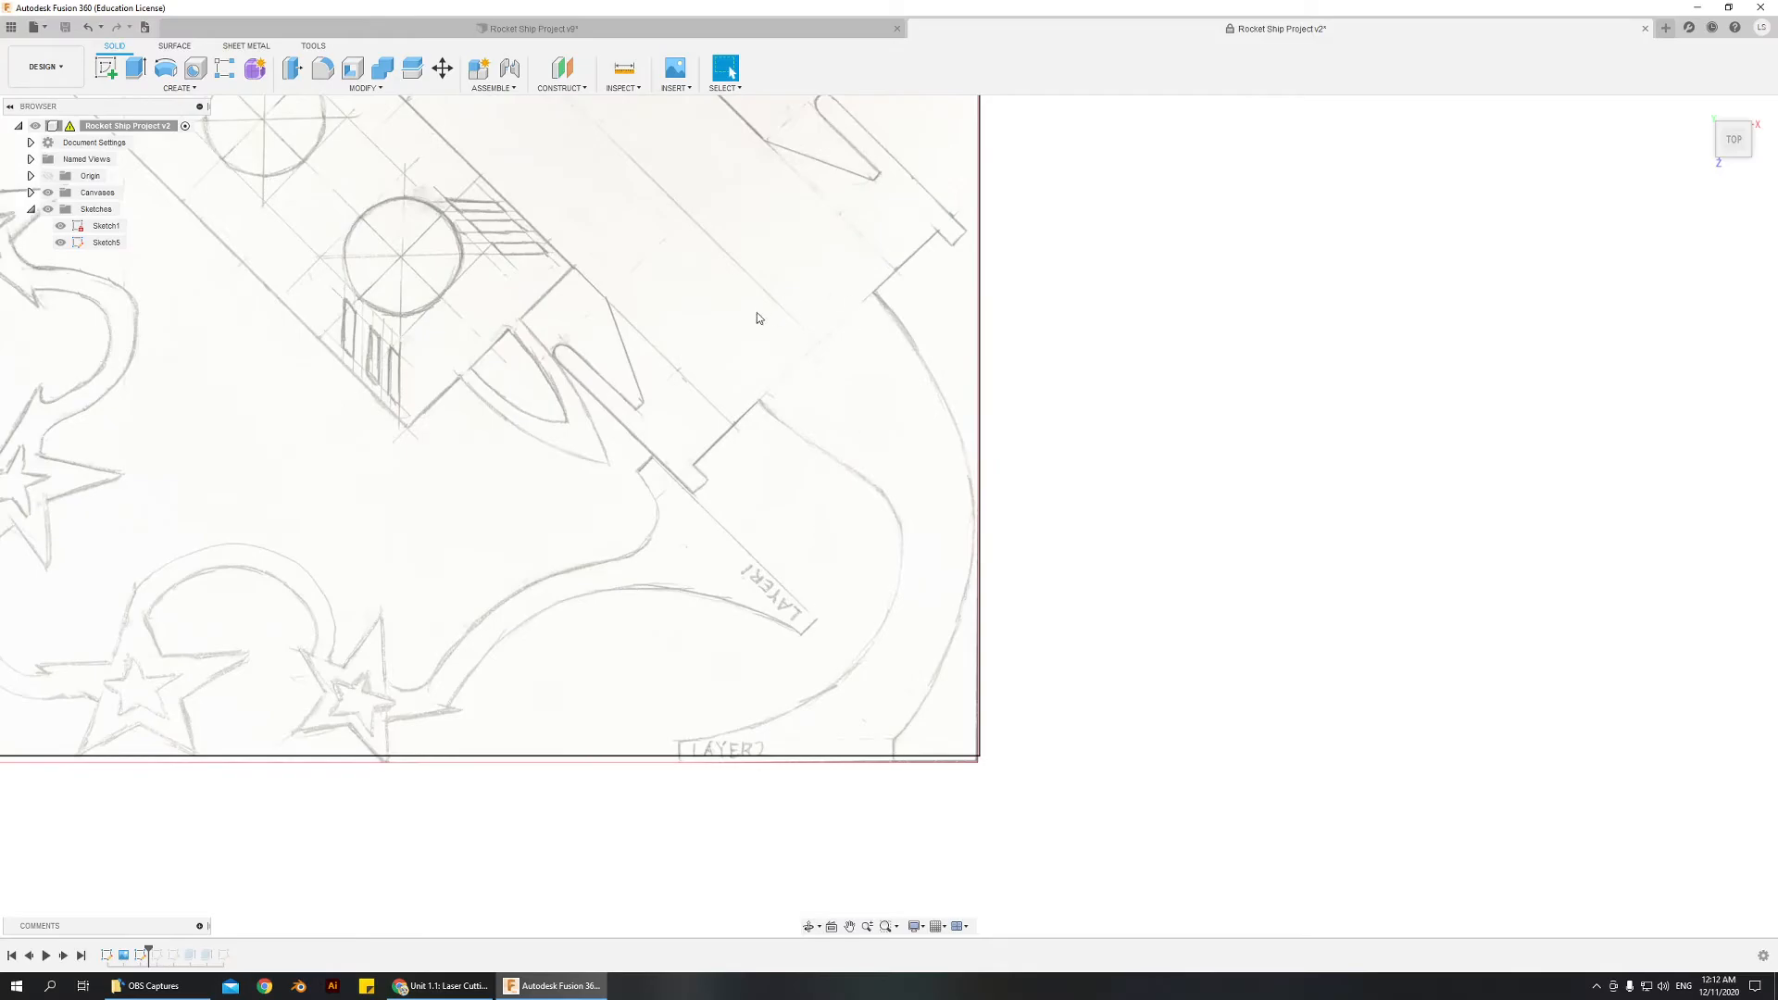
{"action": "left_click", "coordinate": [106, 67]}
{"action": "left_click", "coordinate": [870, 553]}
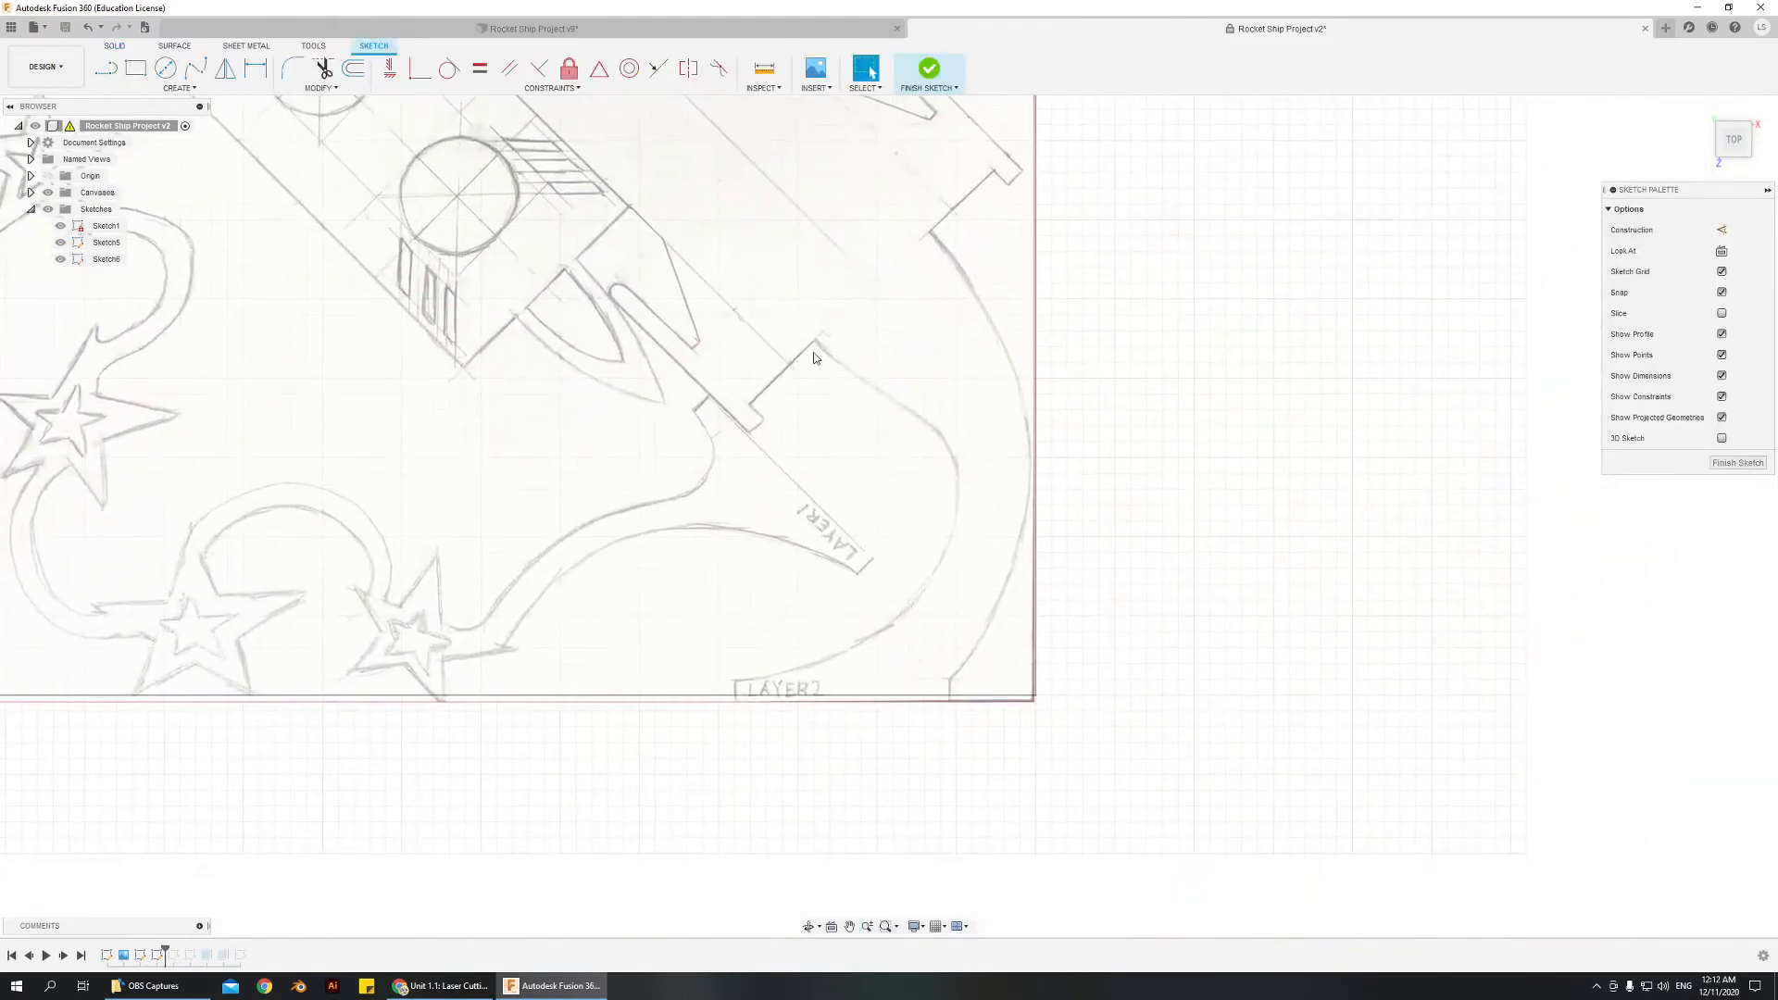
- Trace the LAYER 2 trail's inner curve with a fit point spline from the rocket's tail corner to the upper-left corner of its foot
{"action": "left_click", "coordinate": [193, 70]}
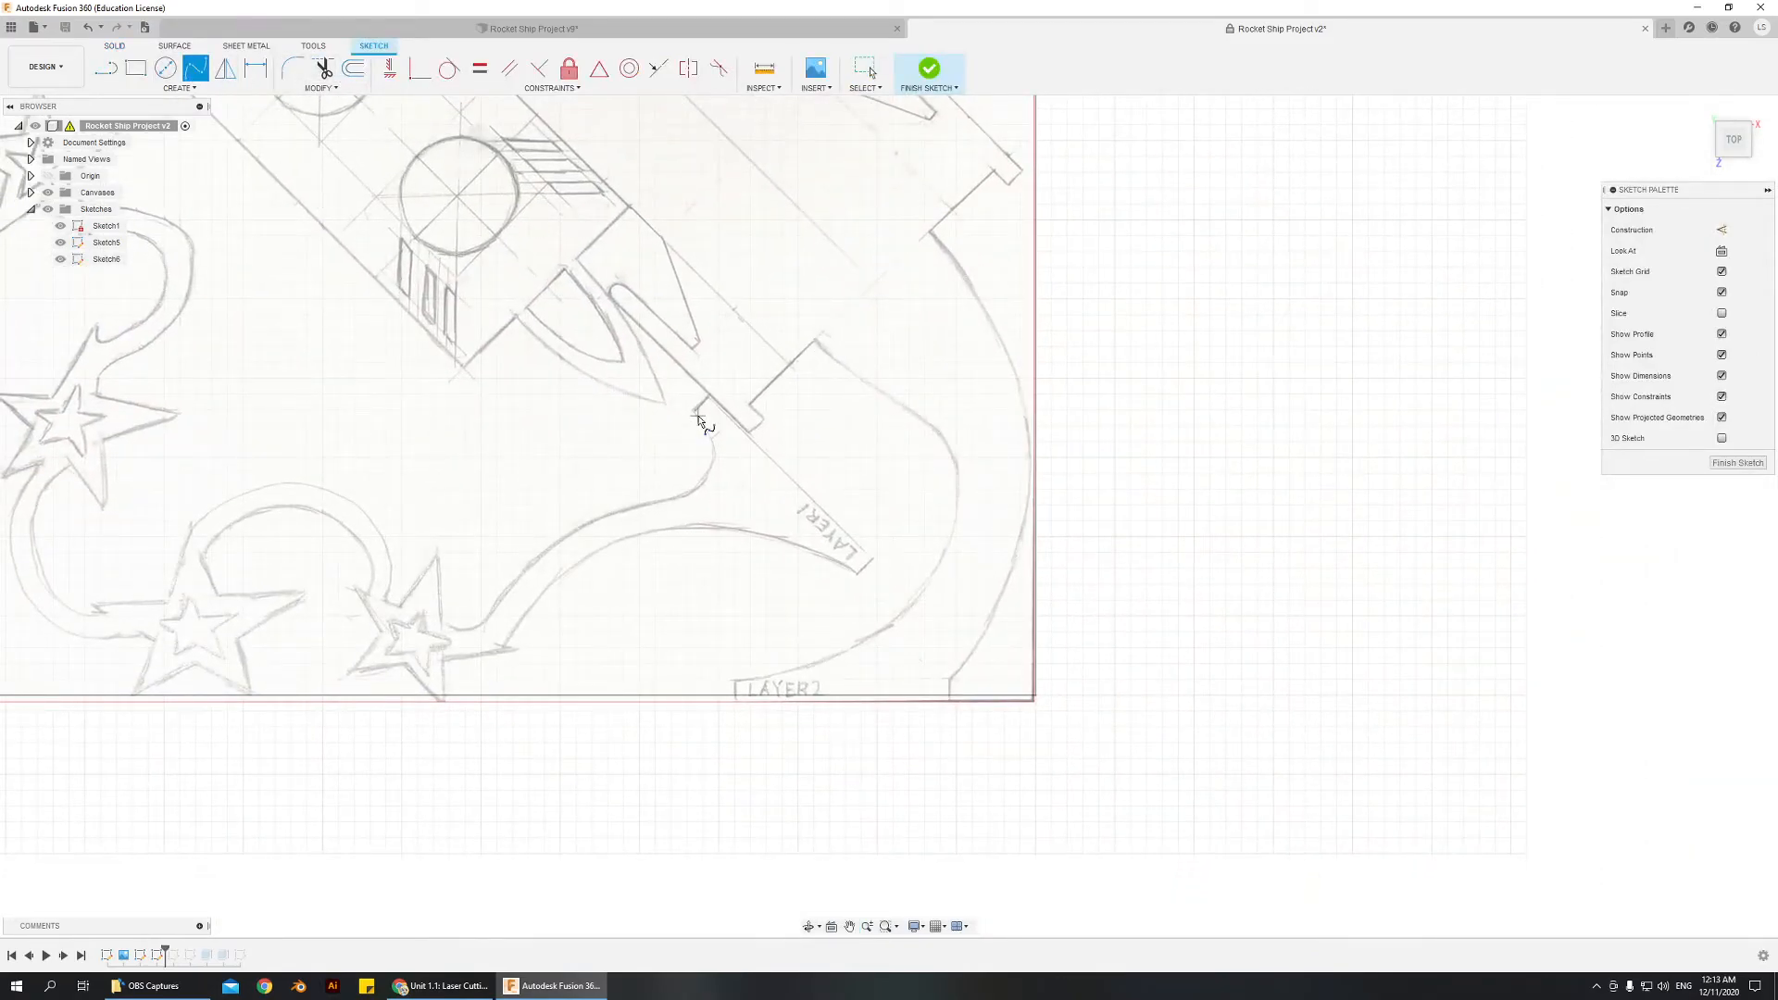
{"action": "left_click", "coordinate": [817, 342]}
{"action": "left_click", "coordinate": [861, 379]}
{"action": "left_click", "coordinate": [953, 464]}
{"action": "left_click", "coordinate": [957, 521]}
{"action": "left_click", "coordinate": [925, 584]}
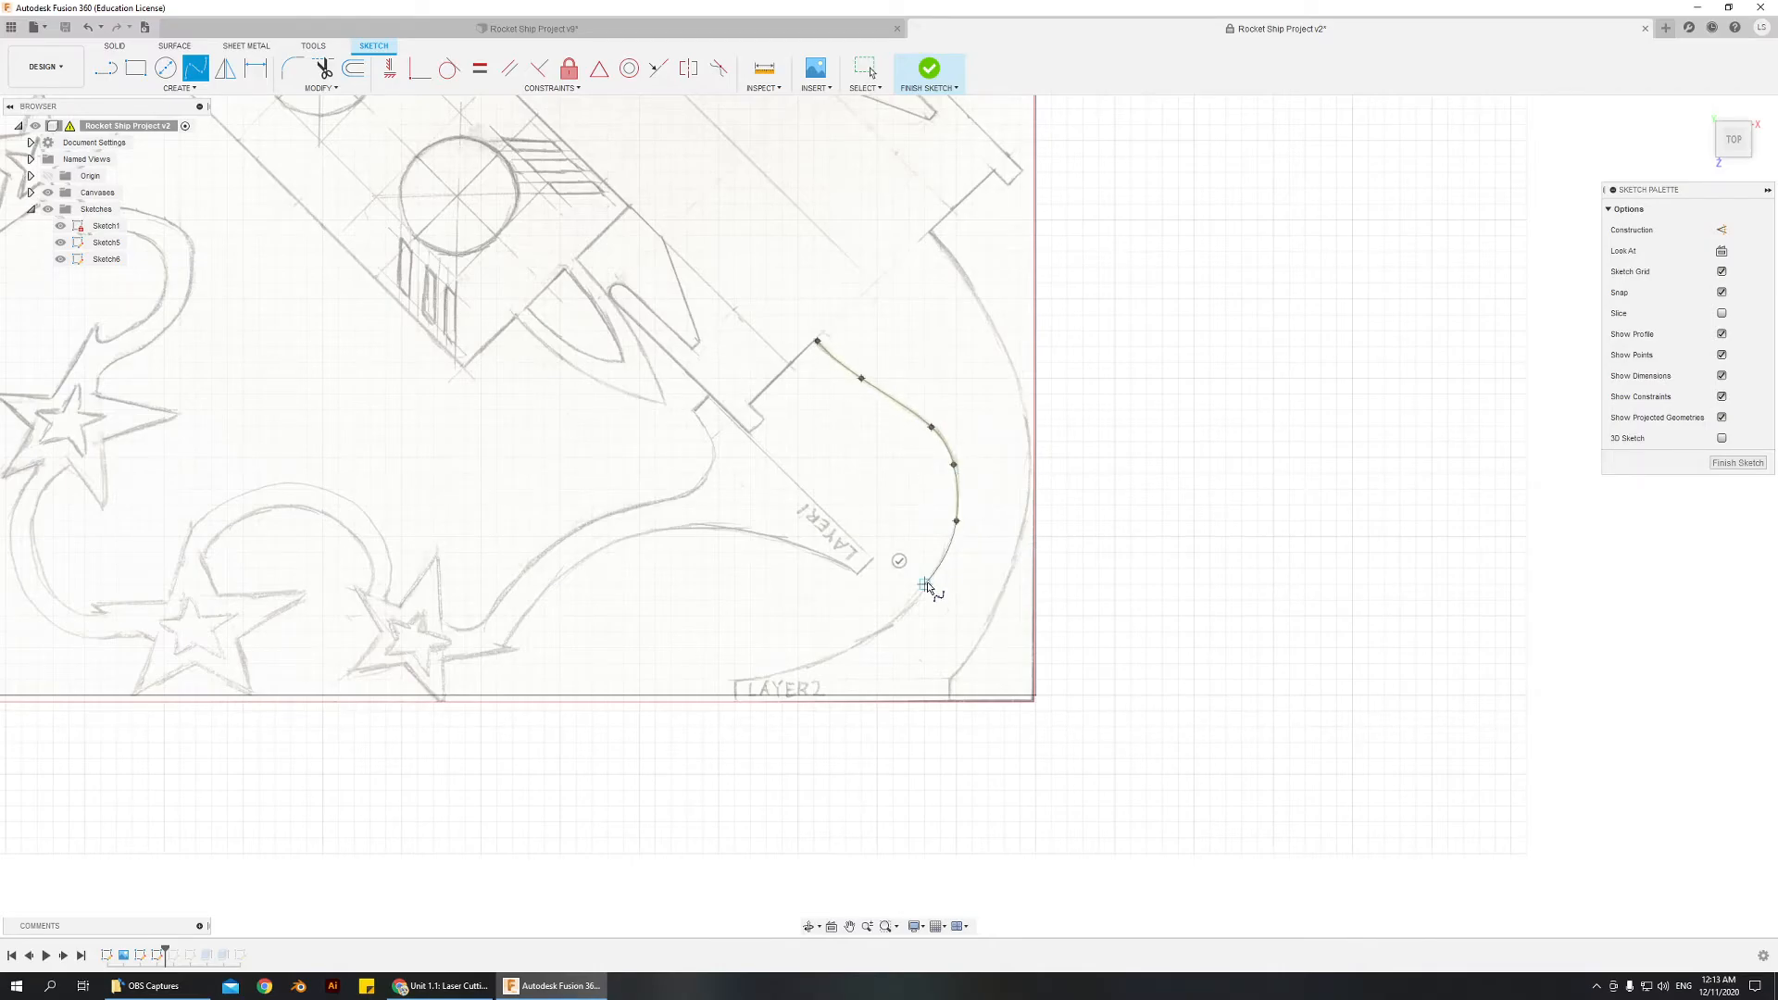
{"action": "left_click", "coordinate": [877, 633]}
{"action": "double_click", "coordinate": [735, 680]}
{"action": "key", "text": "Escape"}
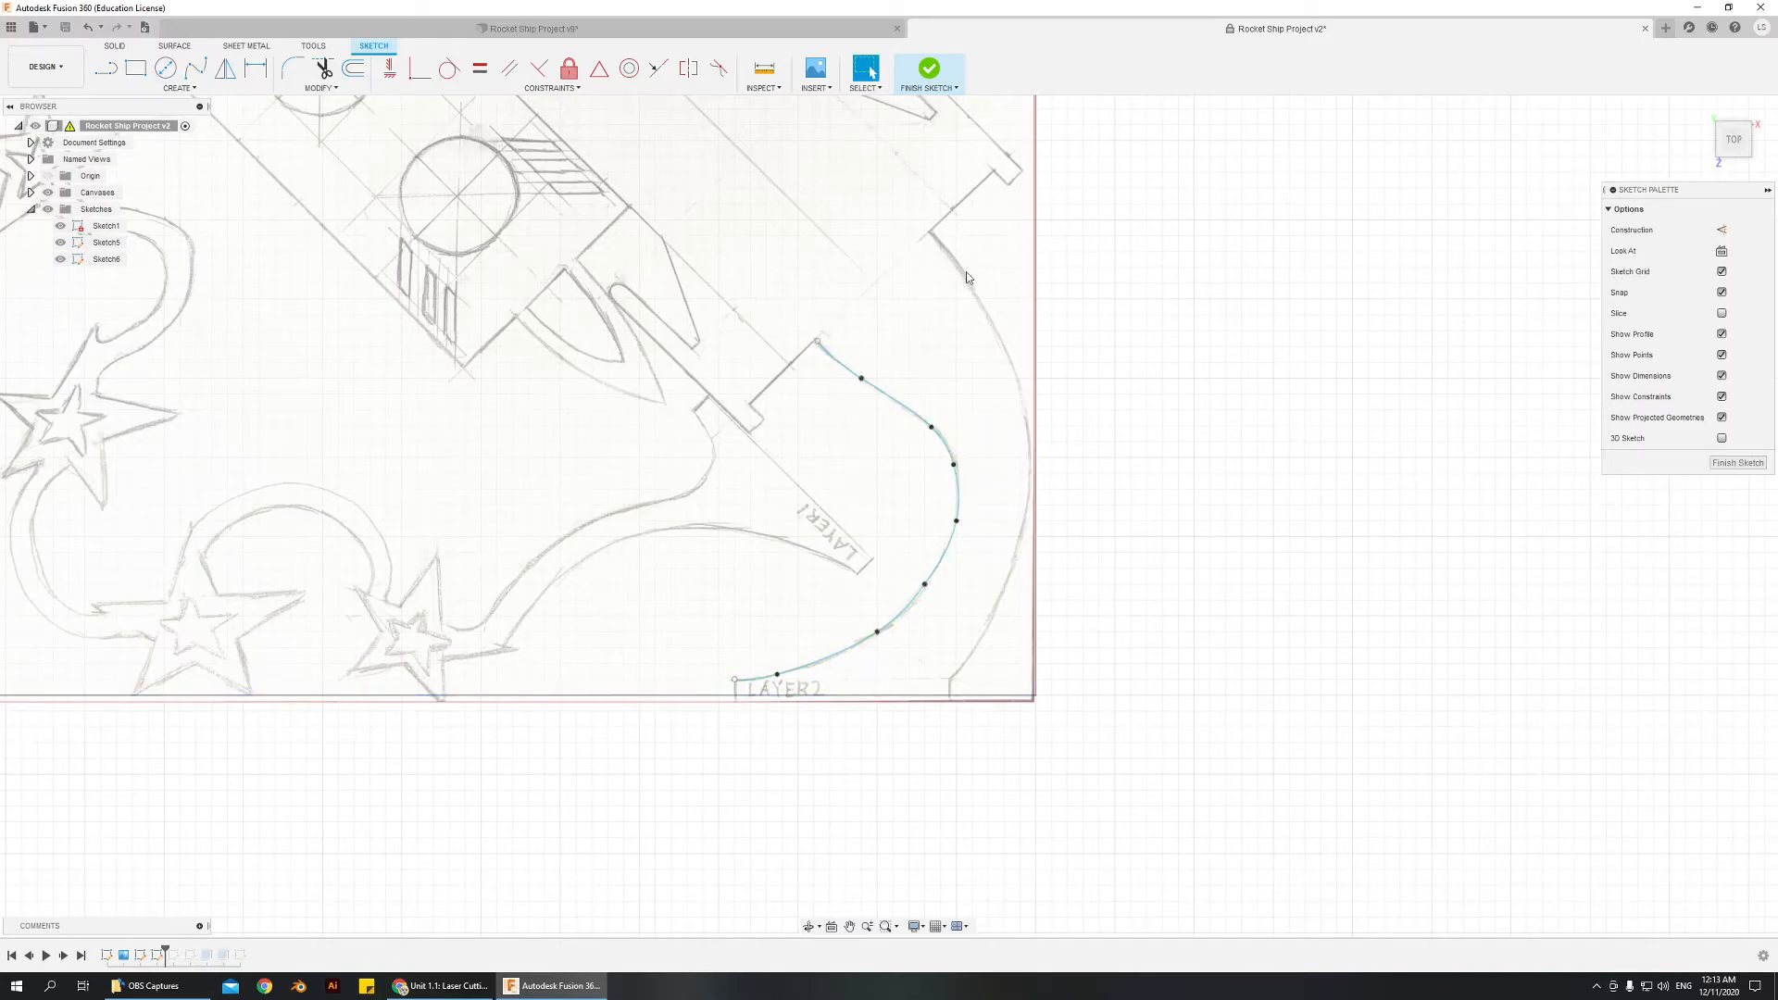
- Trace the LAYER 2 trail's outer curve with a fit point spline from the rocket's tail down to the foot's upper-right corner
{"action": "left_click", "coordinate": [195, 68]}
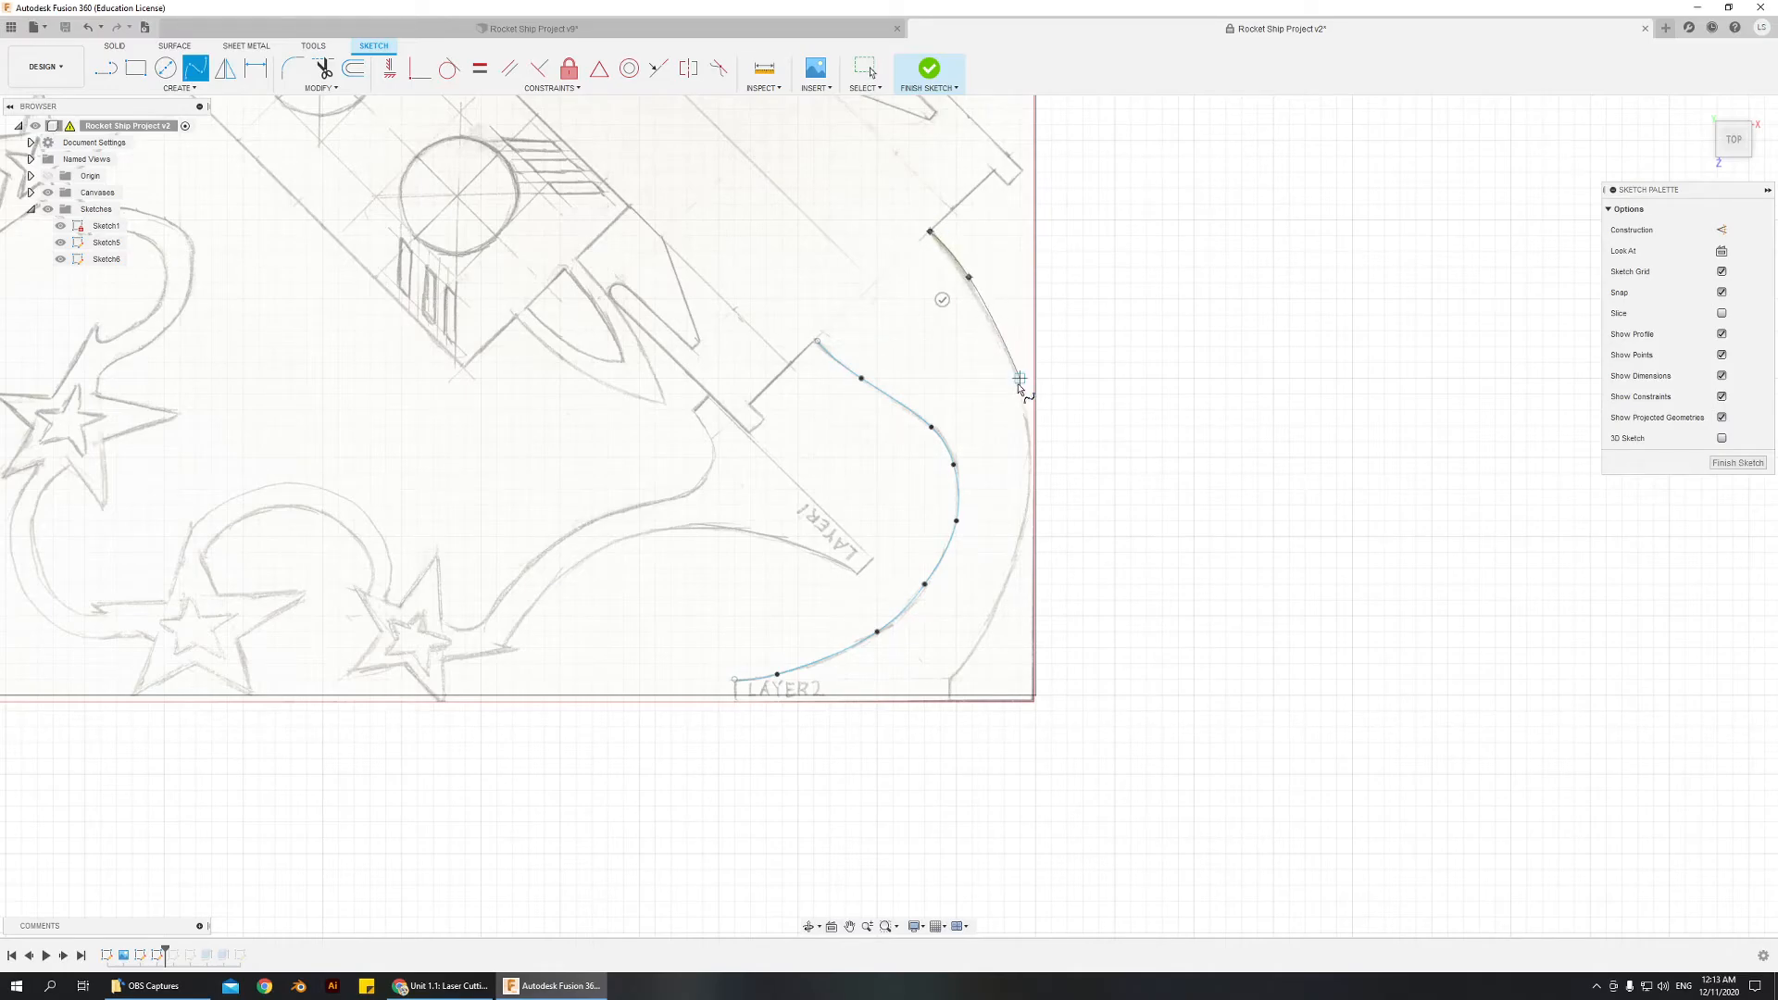
{"action": "left_click", "coordinate": [1020, 378]}
{"action": "left_click", "coordinate": [1020, 536]}
{"action": "left_click", "coordinate": [972, 647]}
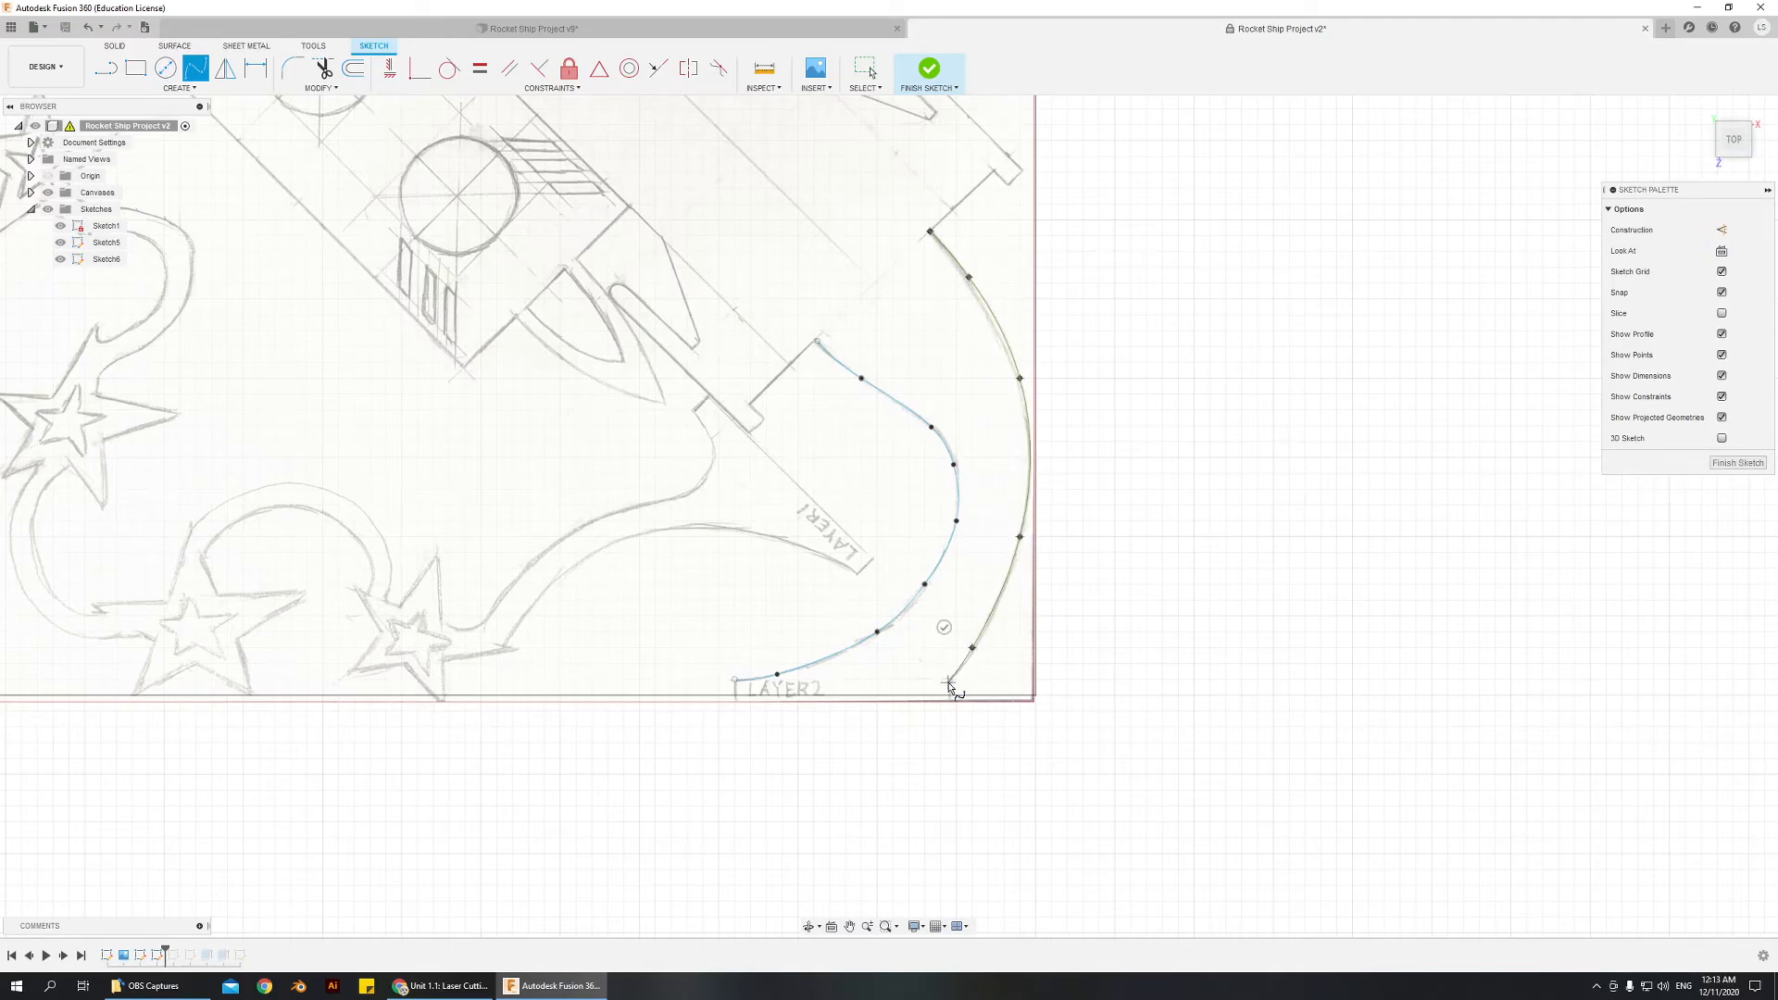
{"action": "left_click", "coordinate": [949, 679]}
{"action": "key", "text": "Escape"}
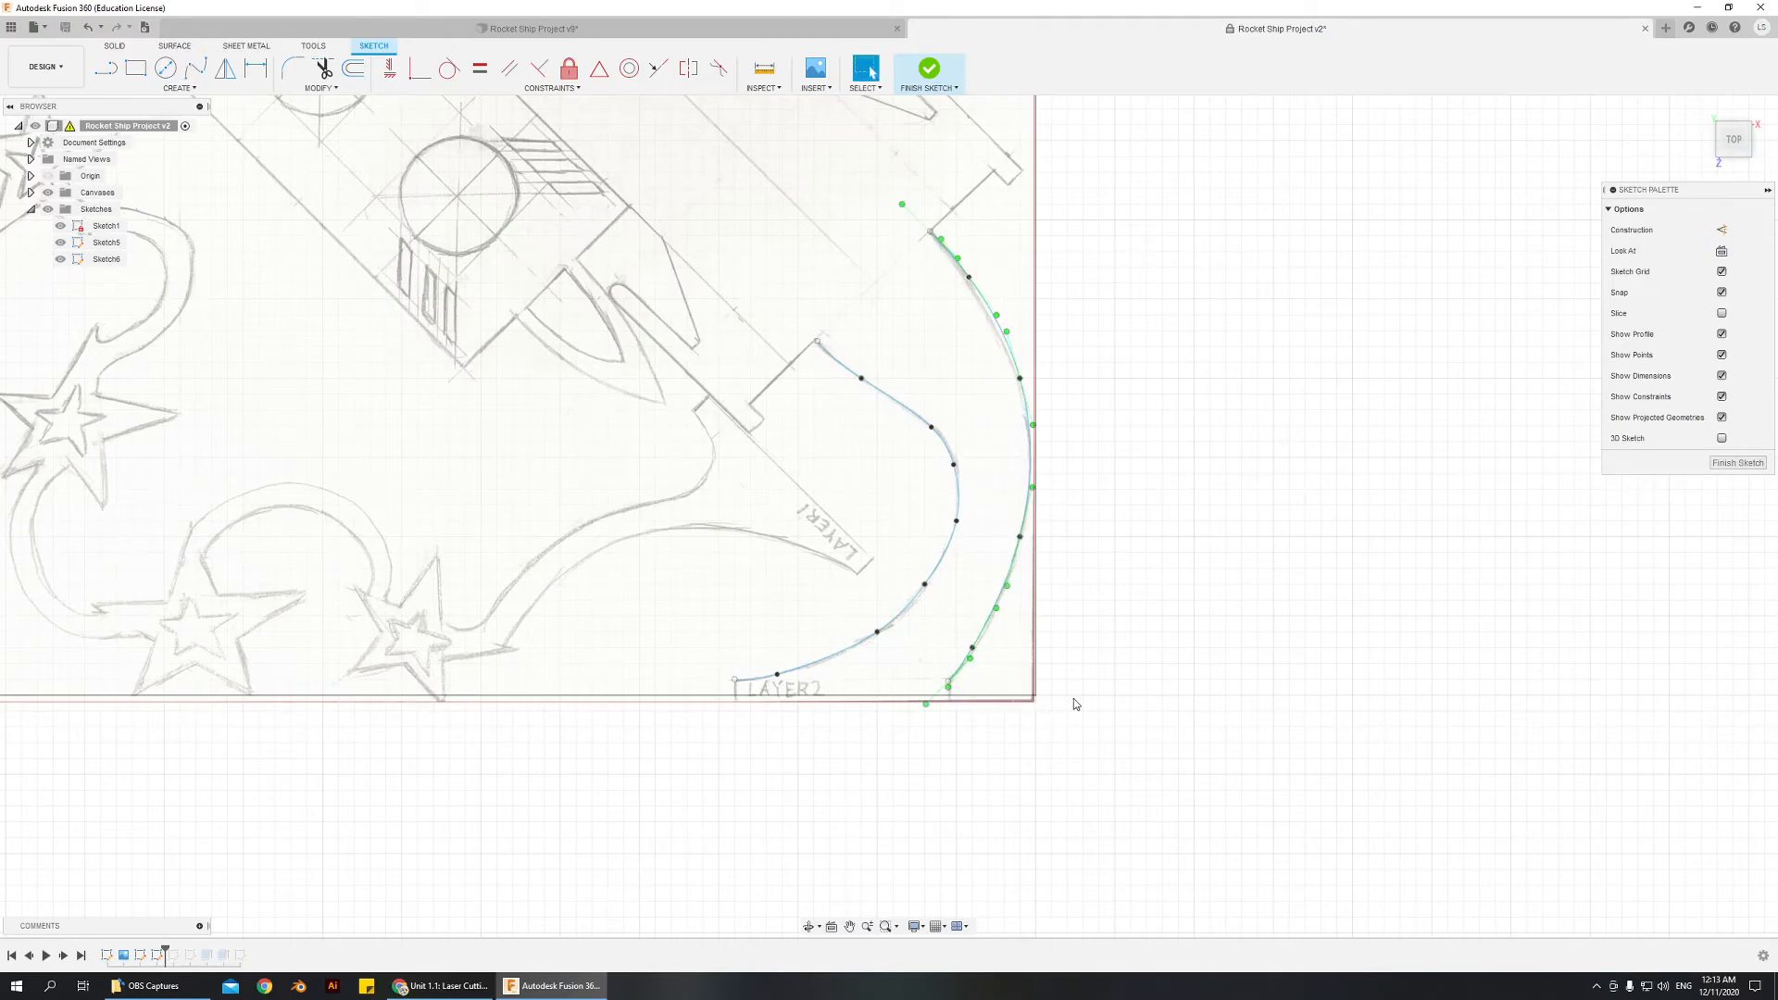
- Adjust the lower fit points of the outer spline to follow the pencil curve on the canvas
{"action": "scroll", "coordinate": [1021, 635], "scroll_direction": "up", "scroll_amount": 5}
{"action": "left_click", "coordinate": [913, 653]}
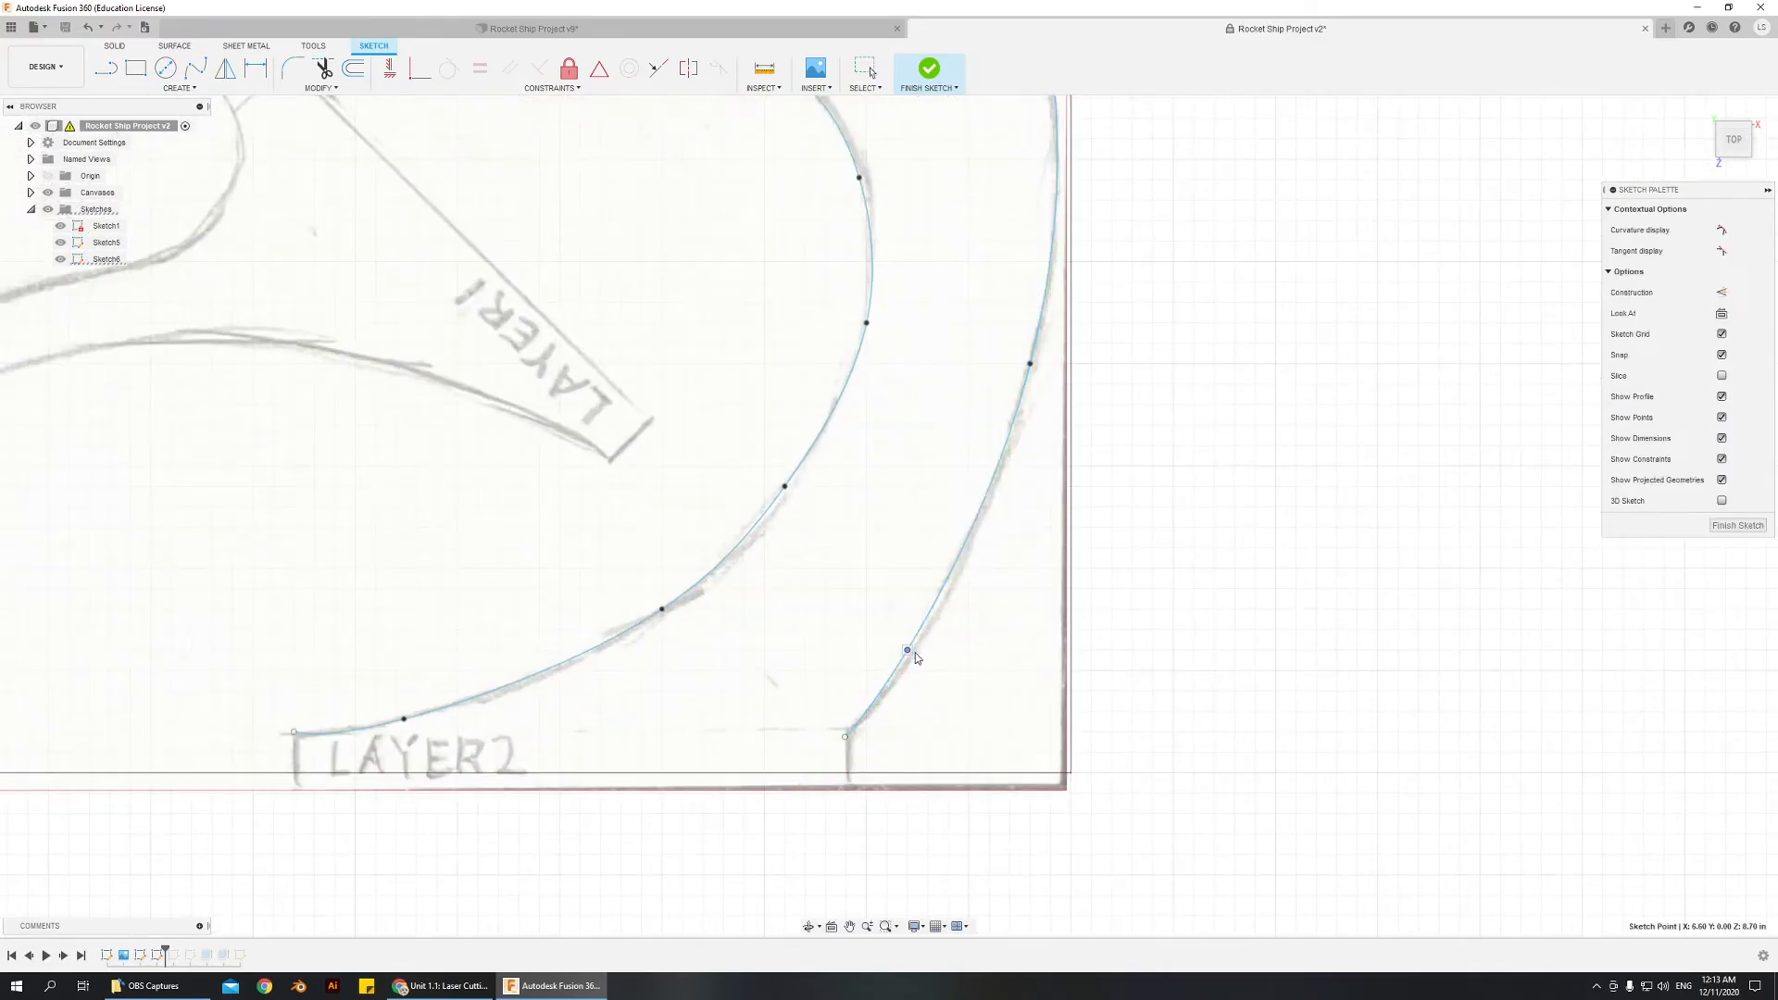
{"action": "left_click_drag", "start_coordinate": [1030, 364], "coordinate": [1037, 370]}
{"action": "scroll", "coordinate": [968, 250], "scroll_direction": "up", "scroll_amount": 3}
{"action": "scroll", "coordinate": [938, 625], "scroll_direction": "down", "scroll_amount": 6}
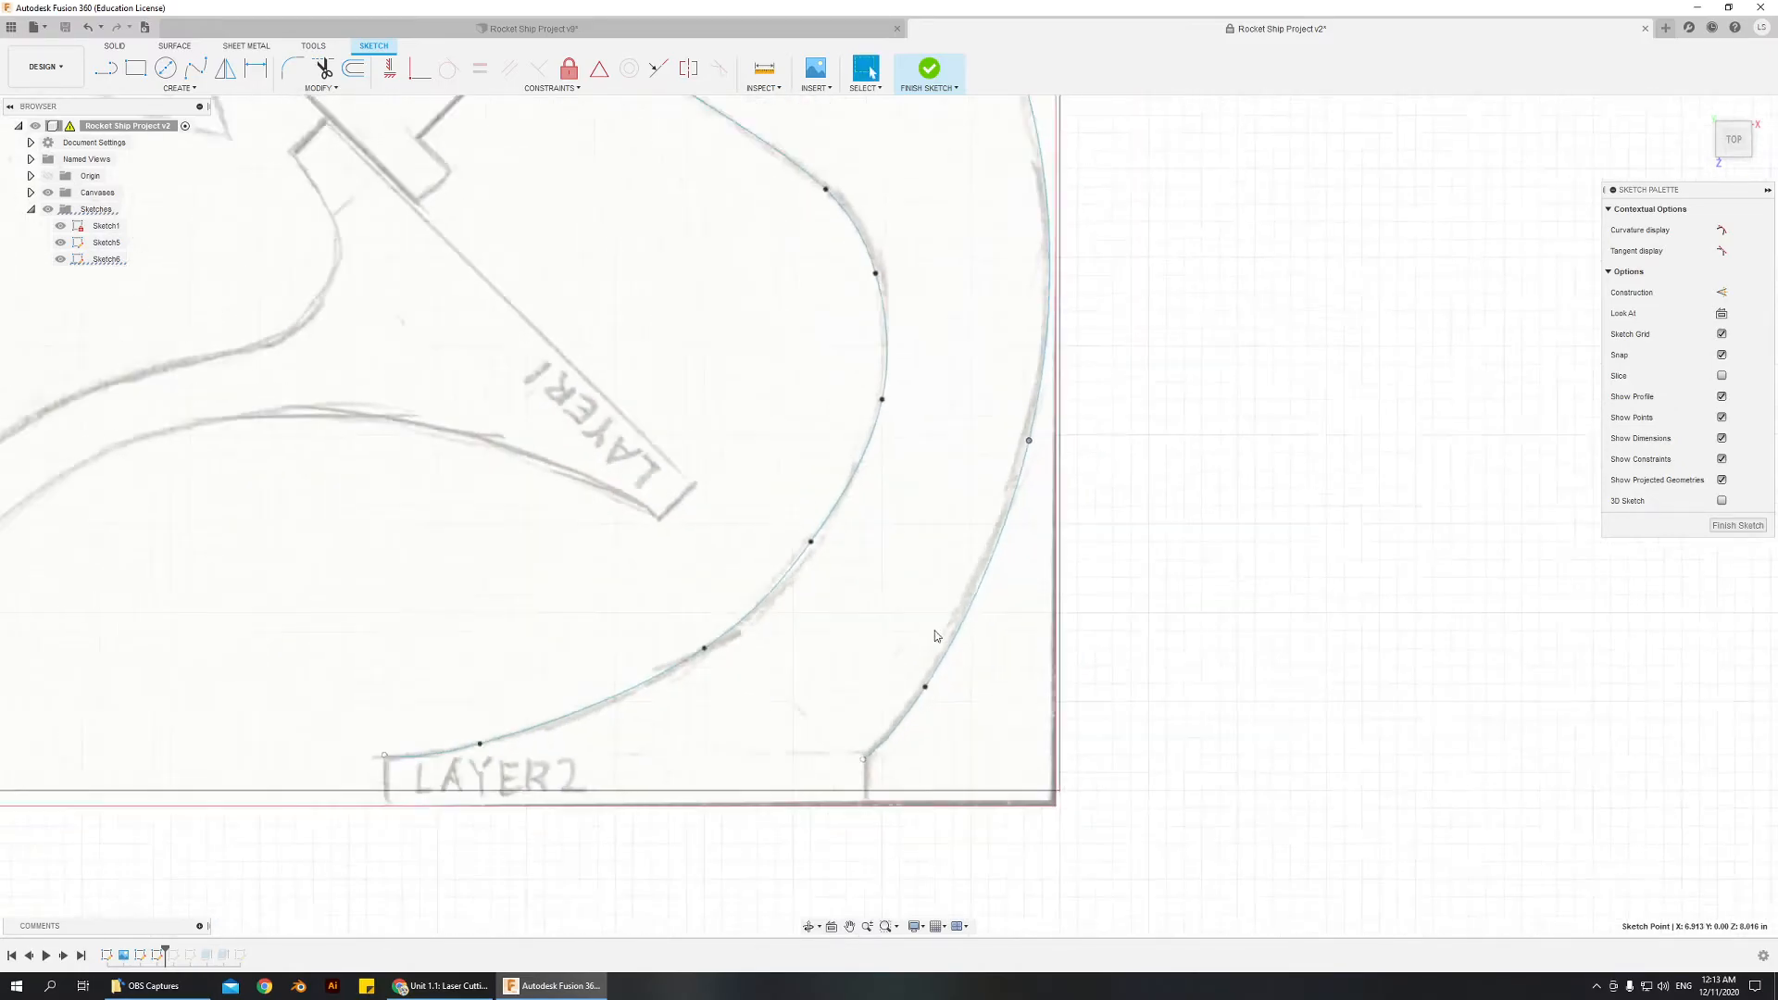
{"action": "left_click", "coordinate": [1092, 732]}
{"action": "scroll", "coordinate": [754, 650], "scroll_direction": "down", "scroll_amount": 5}
{"action": "scroll", "coordinate": [702, 600], "scroll_direction": "up", "scroll_amount": 4}
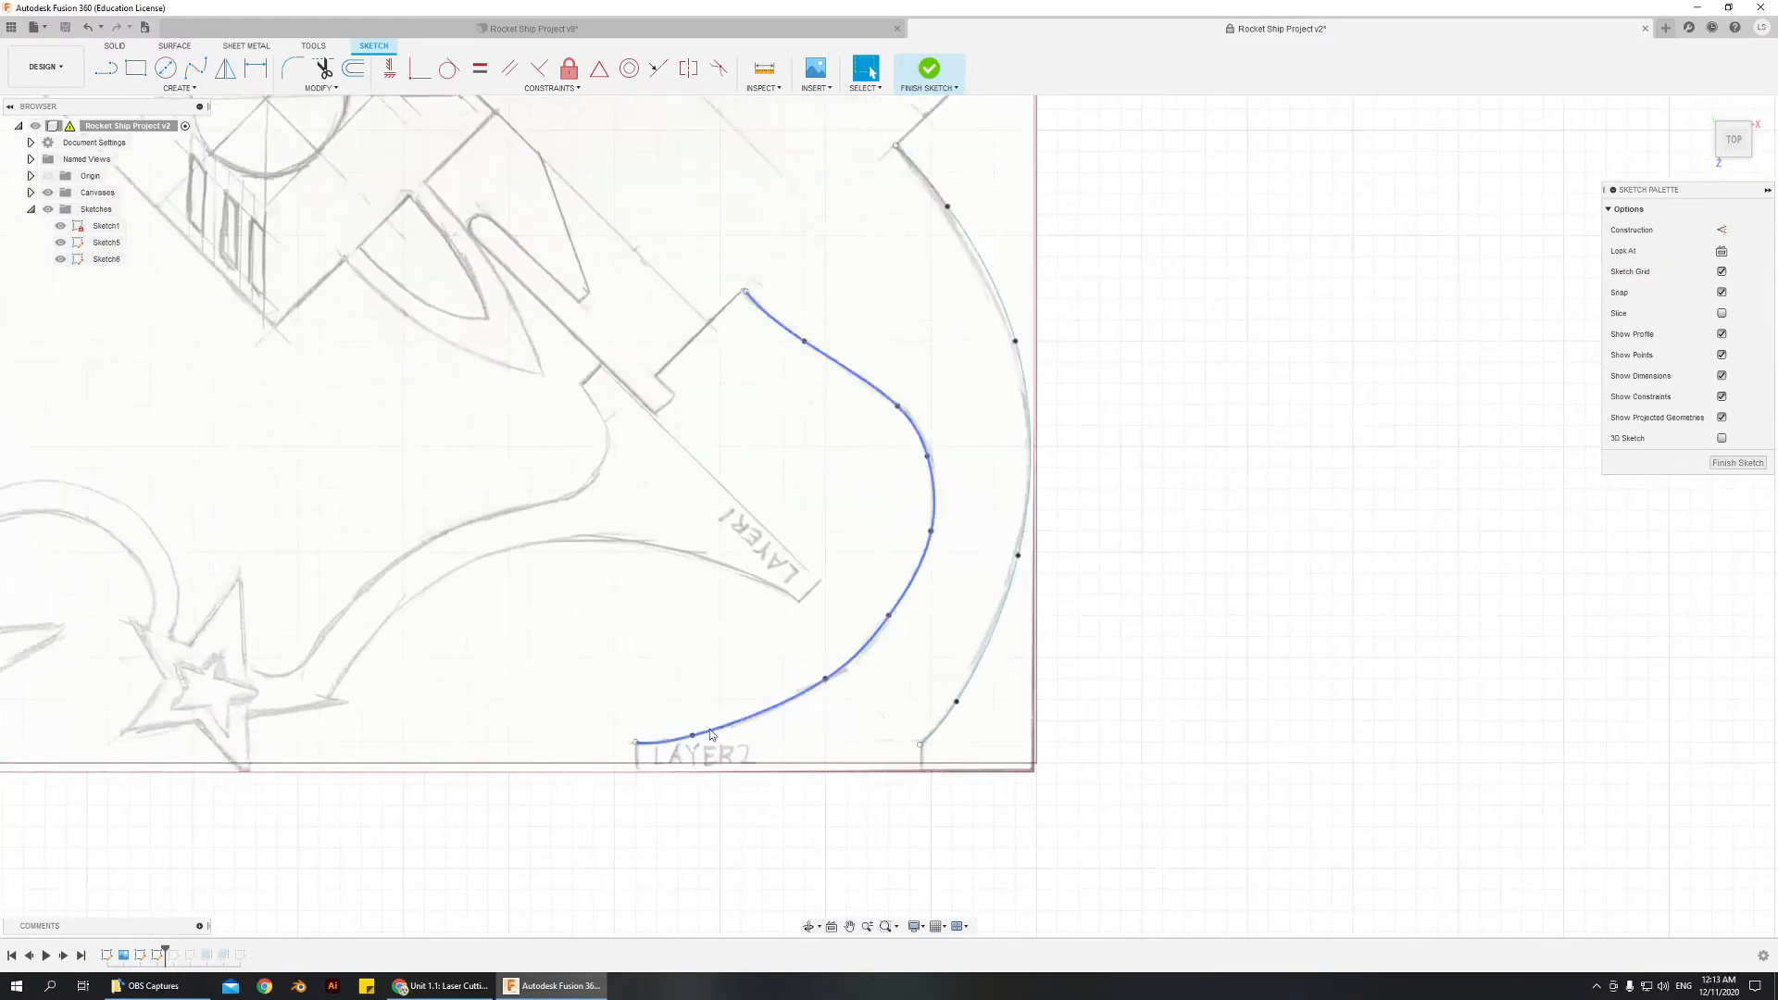
- Draw a two-point rectangle for the LAYER 2 foot, from the inner spline's end to the foot's lower-right corner
{"action": "left_click", "coordinate": [135, 68]}
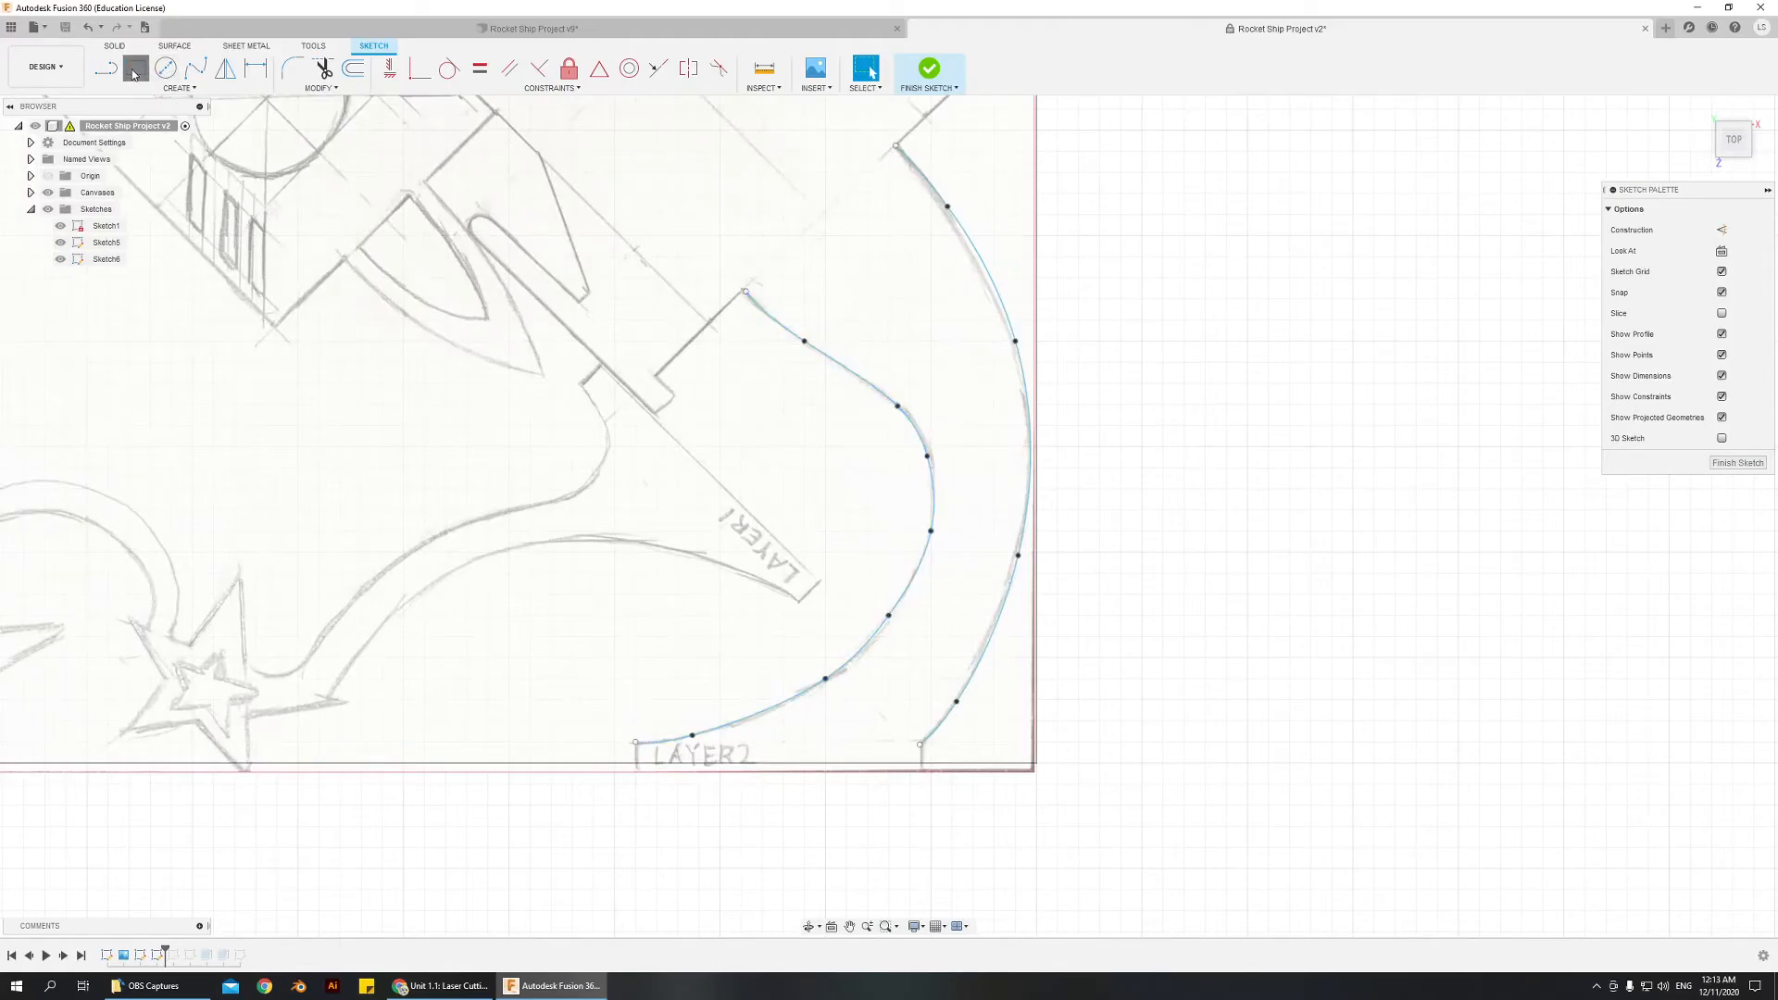
{"action": "left_click", "coordinate": [637, 743]}
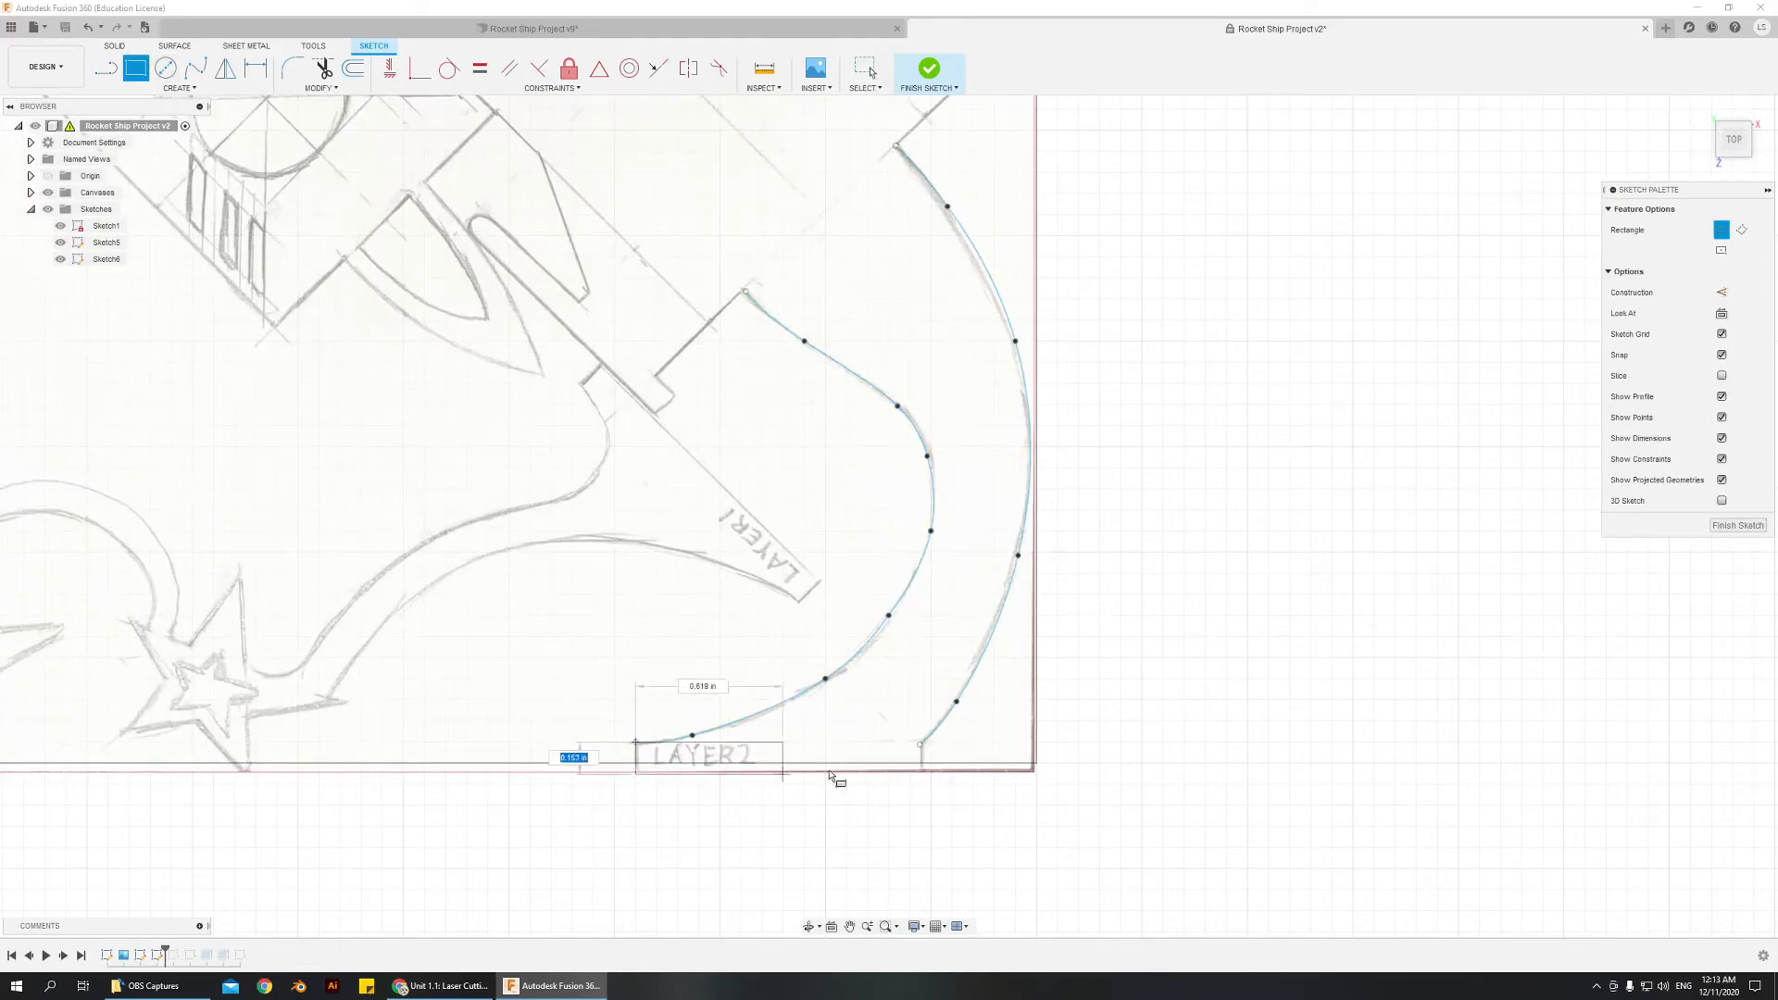
{"action": "left_click", "coordinate": [922, 765]}
- Dimension the foot rectangle's height to 1/8 in
{"action": "scroll", "coordinate": [755, 815], "scroll_direction": "up", "scroll_amount": 5}
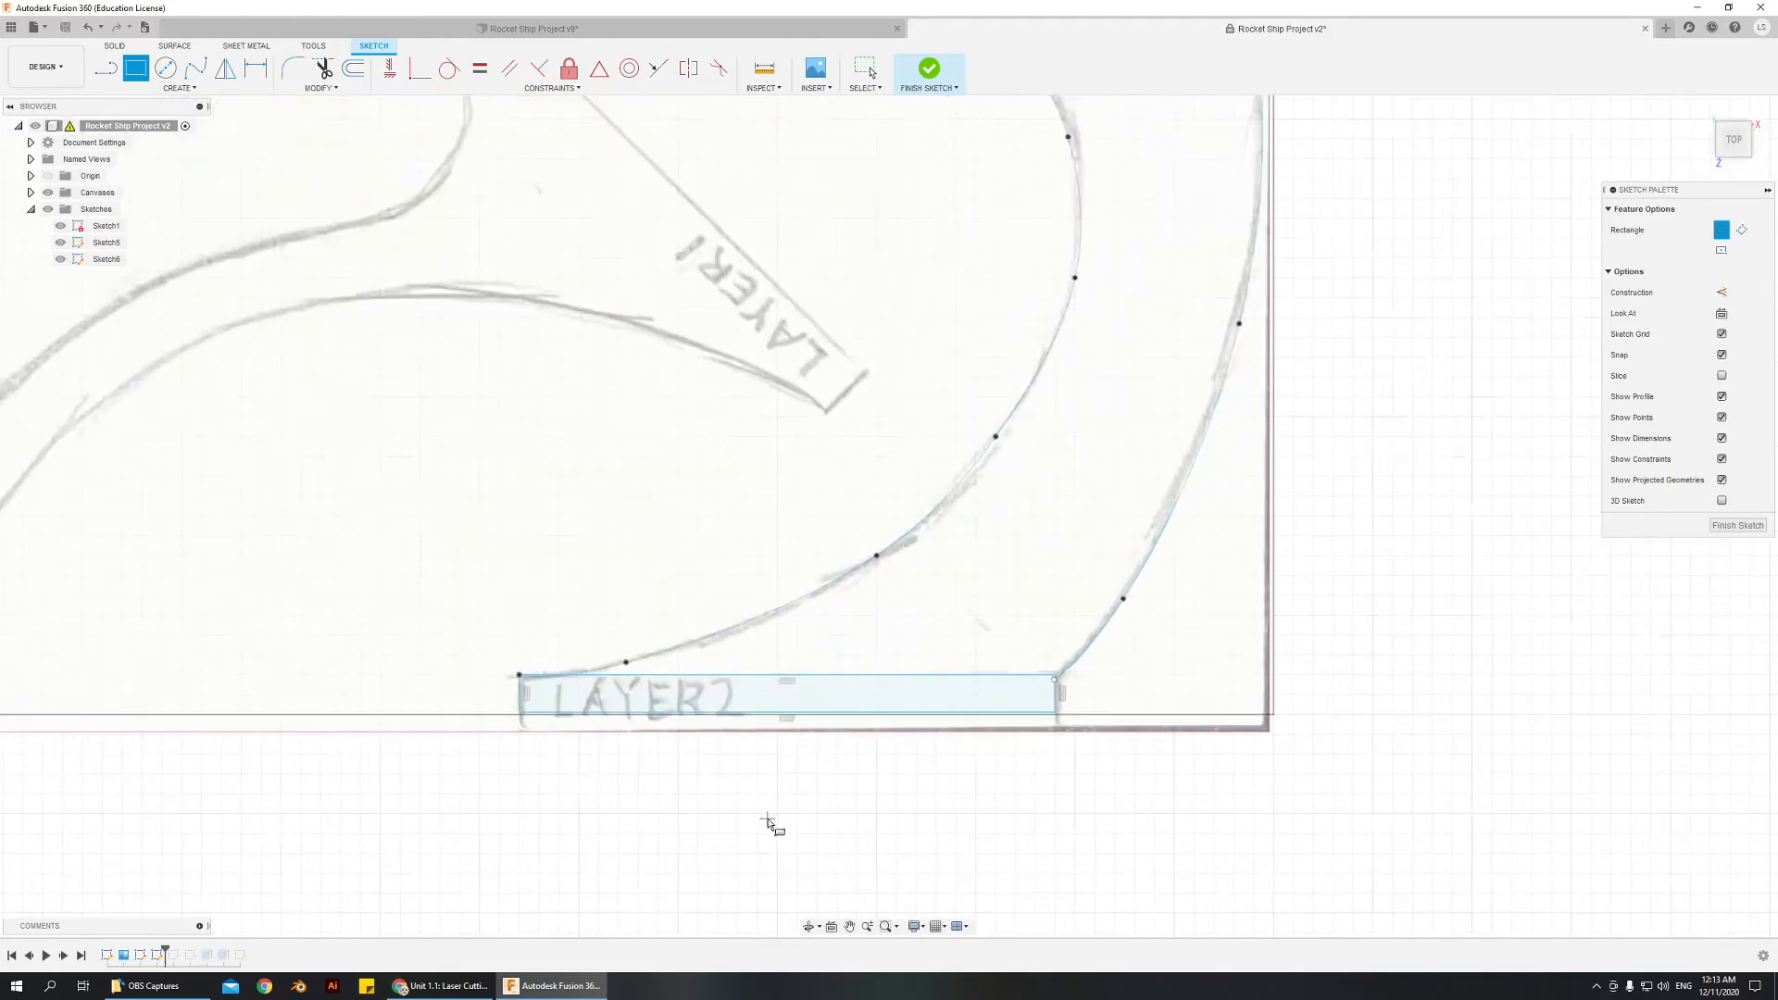
{"action": "scroll", "coordinate": [739, 757], "scroll_direction": "down", "scroll_amount": 8}
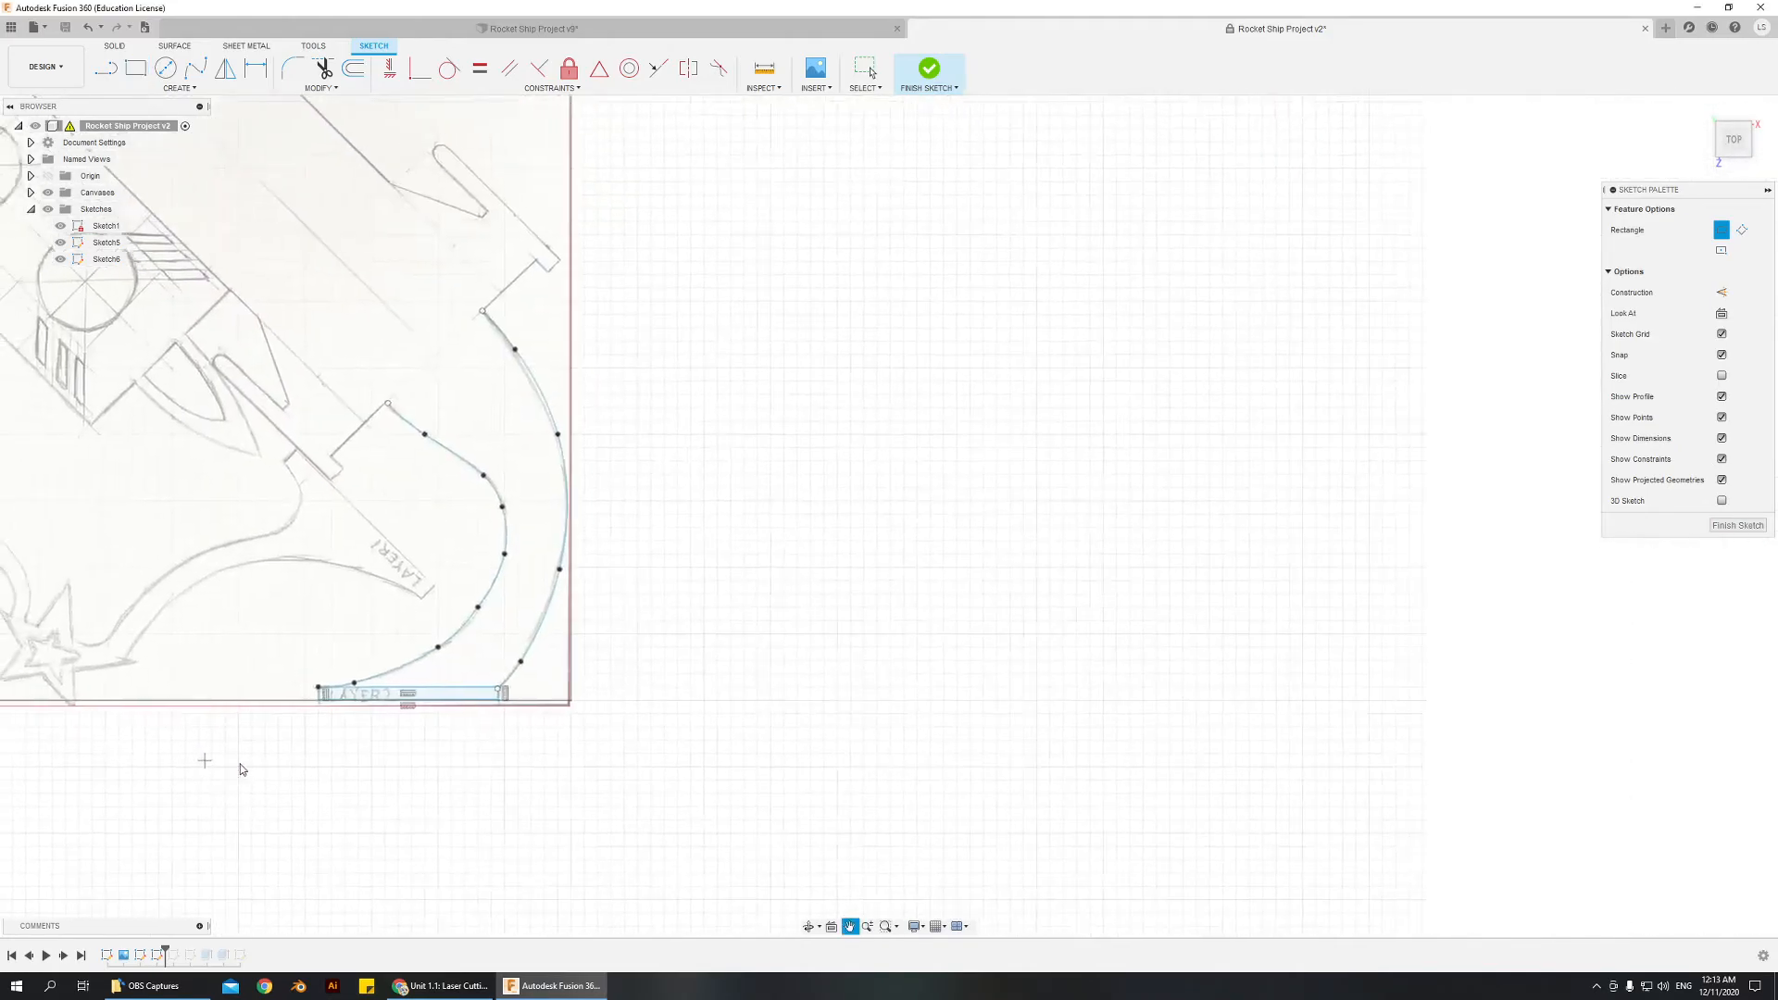
{"action": "middle_click_drag", "start_coordinate": [226, 766], "coordinate": [928, 740]}
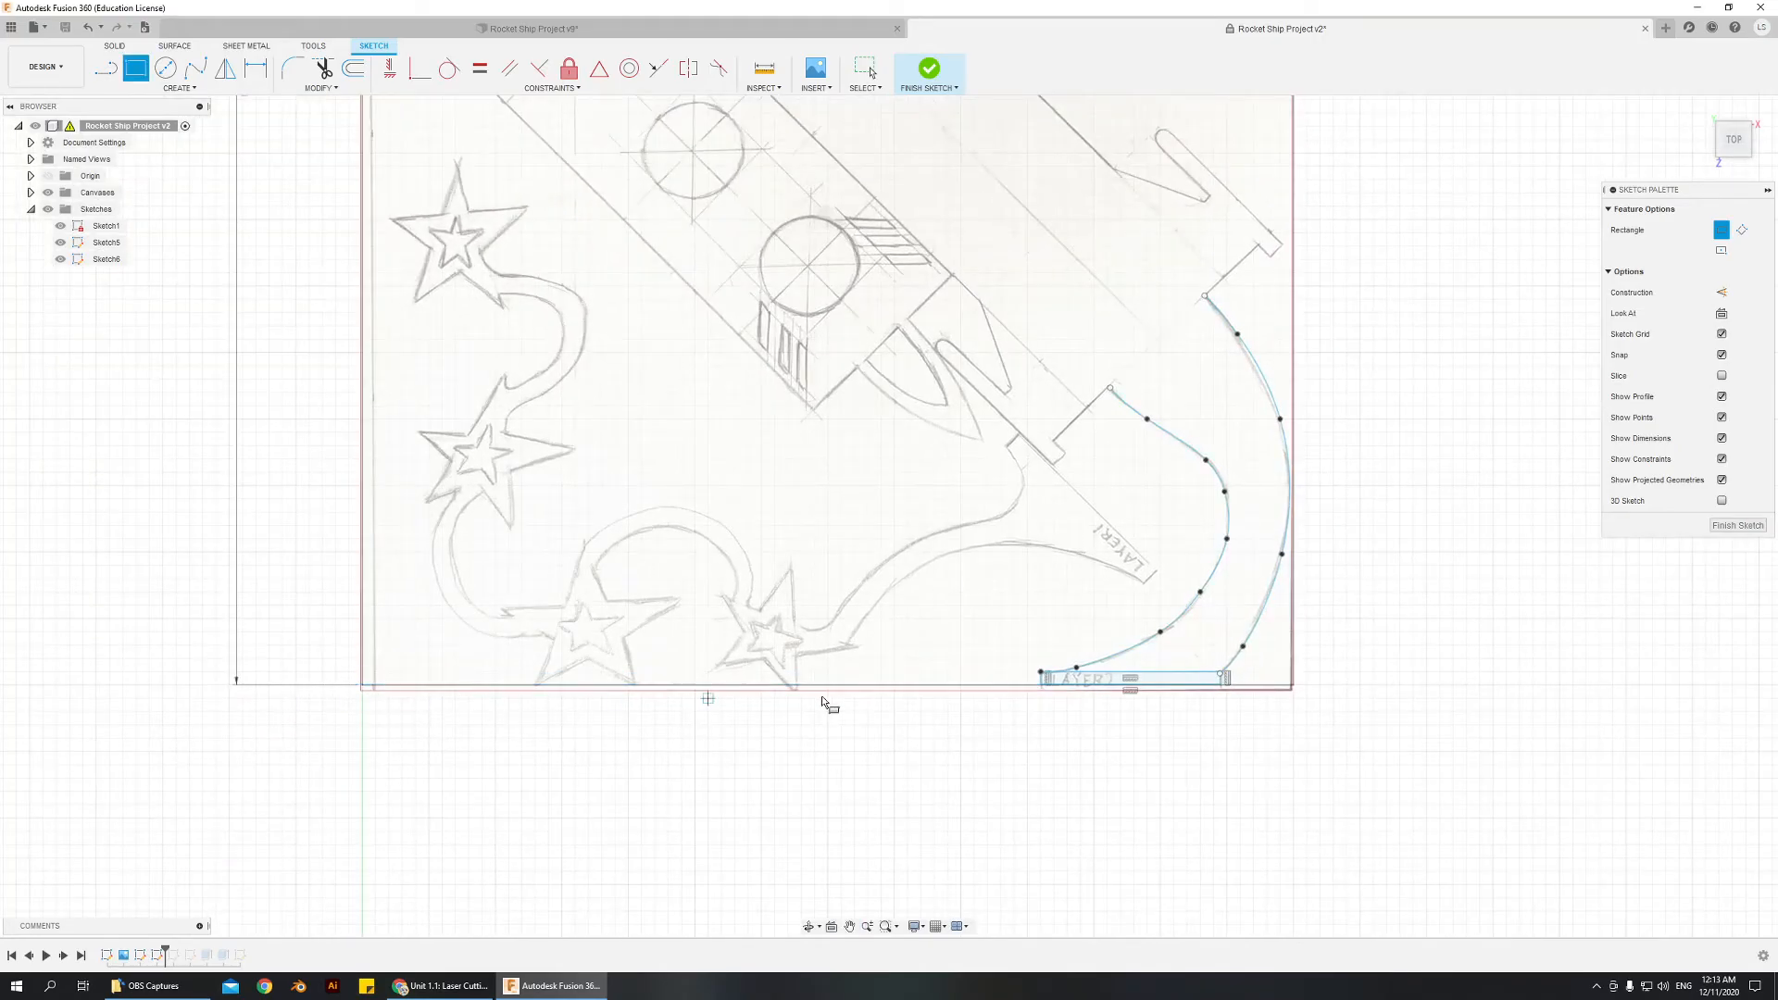
{"action": "scroll", "coordinate": [1222, 717], "scroll_direction": "up", "scroll_amount": 4}
{"action": "scroll", "coordinate": [1223, 718], "scroll_direction": "up", "scroll_amount": 3}
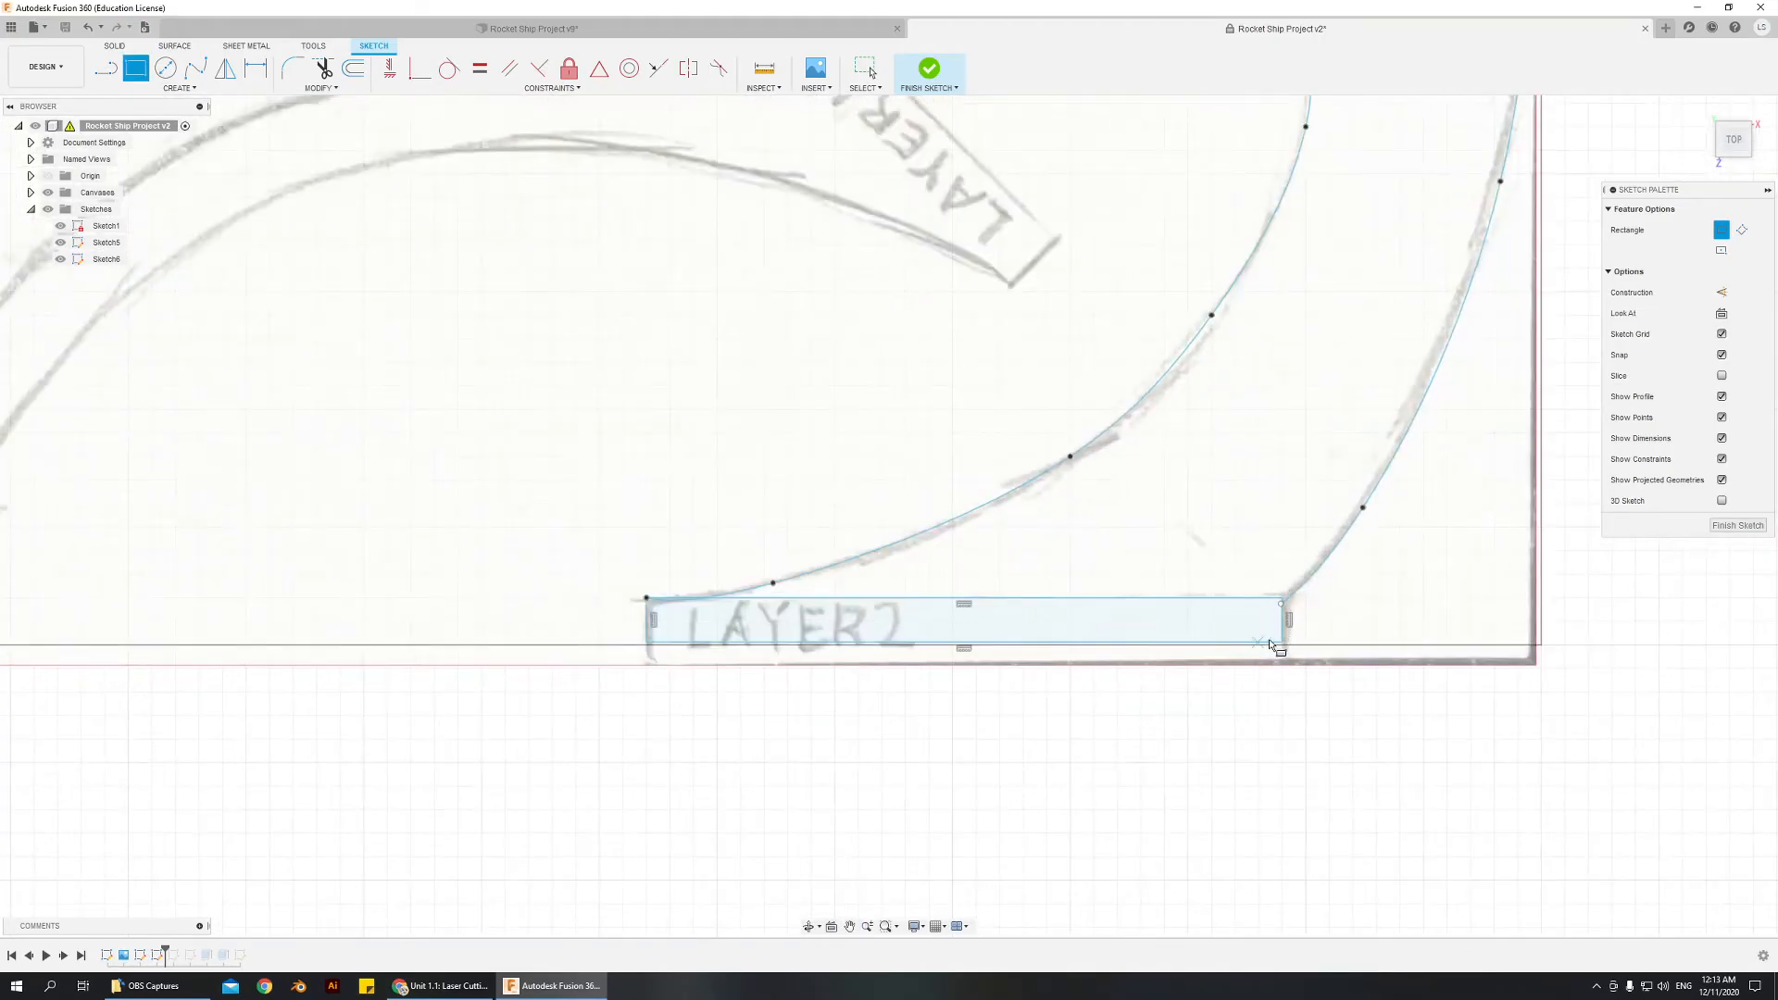
{"action": "left_click", "coordinate": [256, 68]}
{"action": "left_click", "coordinate": [649, 623]}
{"action": "left_click", "coordinate": [567, 615]}
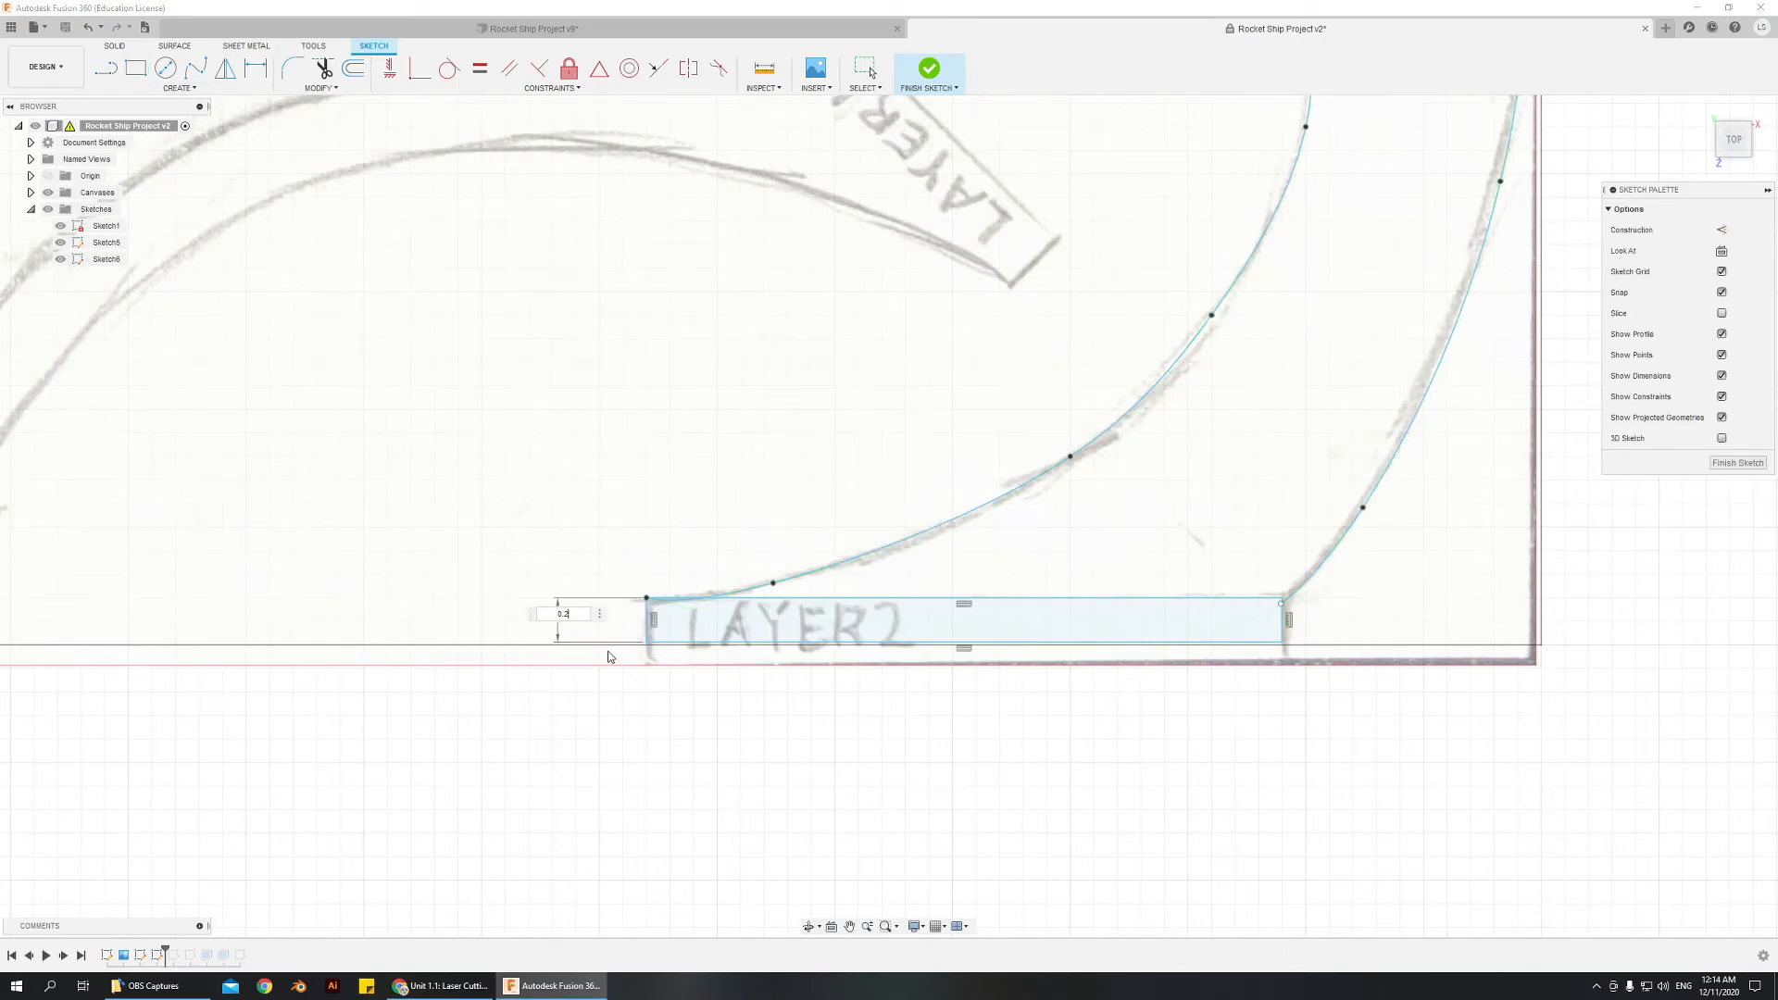
{"action": "type", "text": "1/8"}
{"action": "key", "text": "Return"}
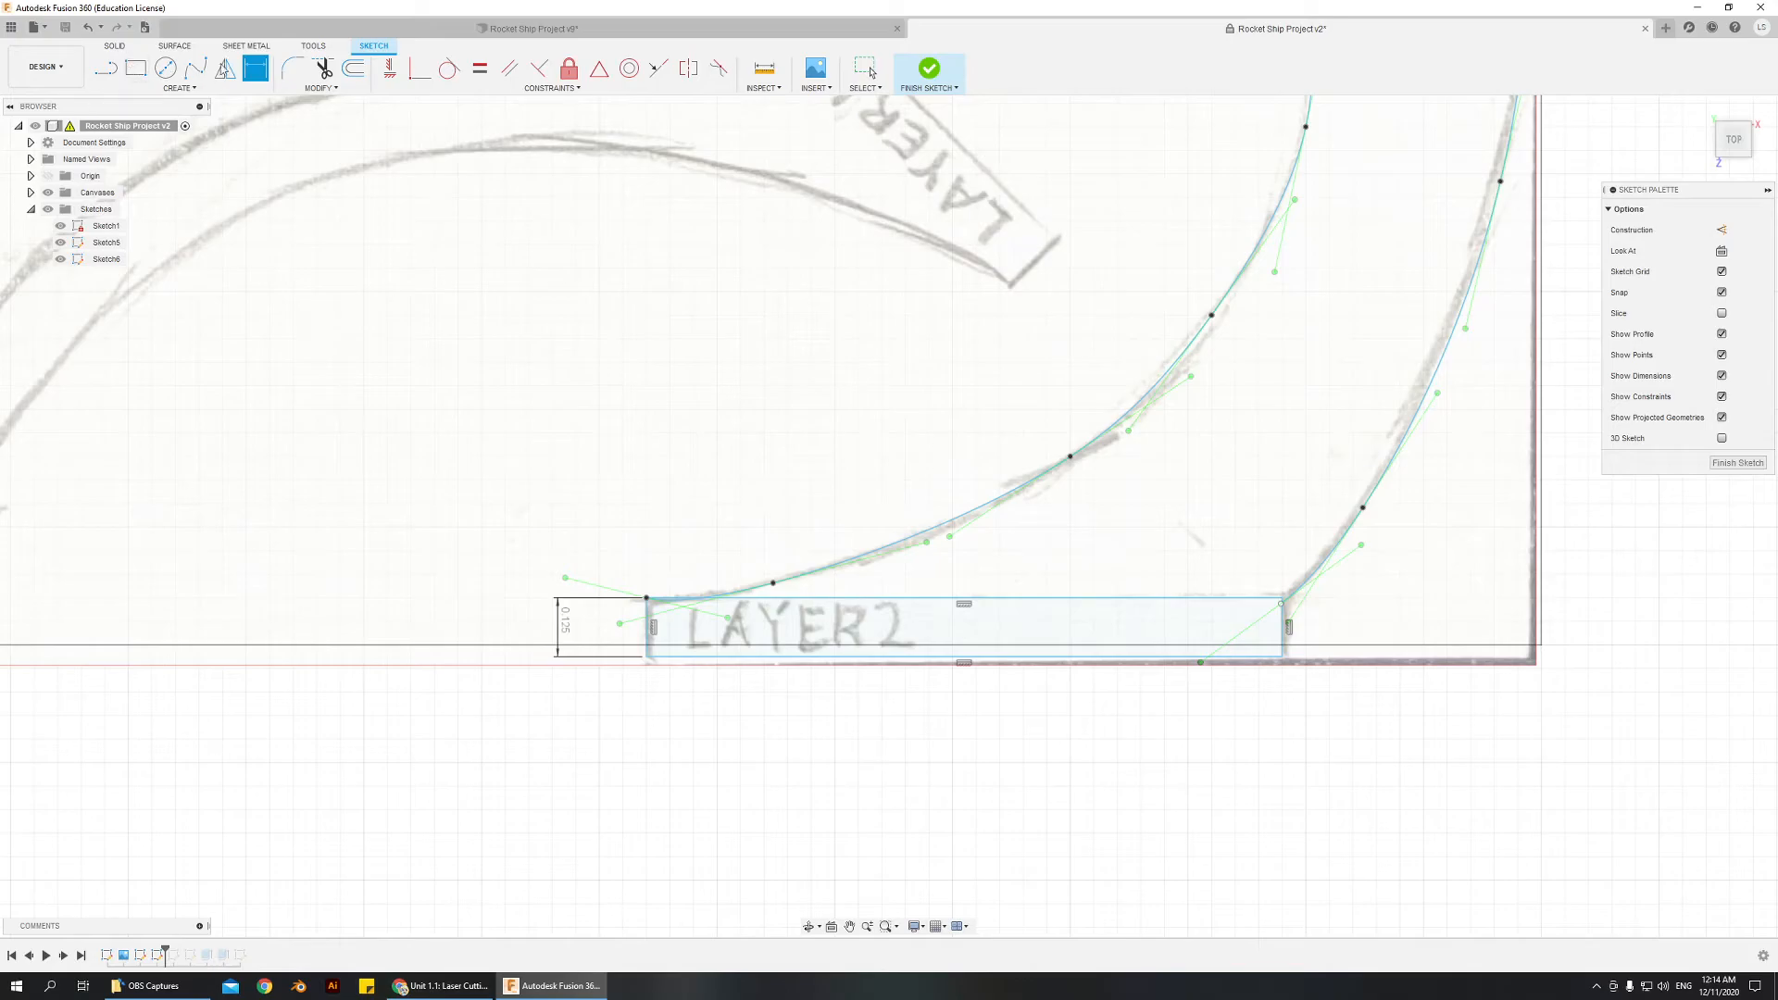
- Move the whole foot rectangle up onto the board outline's bottom edge, with its upper-right corner meeting the outer spline's end
{"action": "left_click", "coordinate": [866, 70]}
{"action": "left_click_drag", "start_coordinate": [535, 509], "coordinate": [1309, 748]}
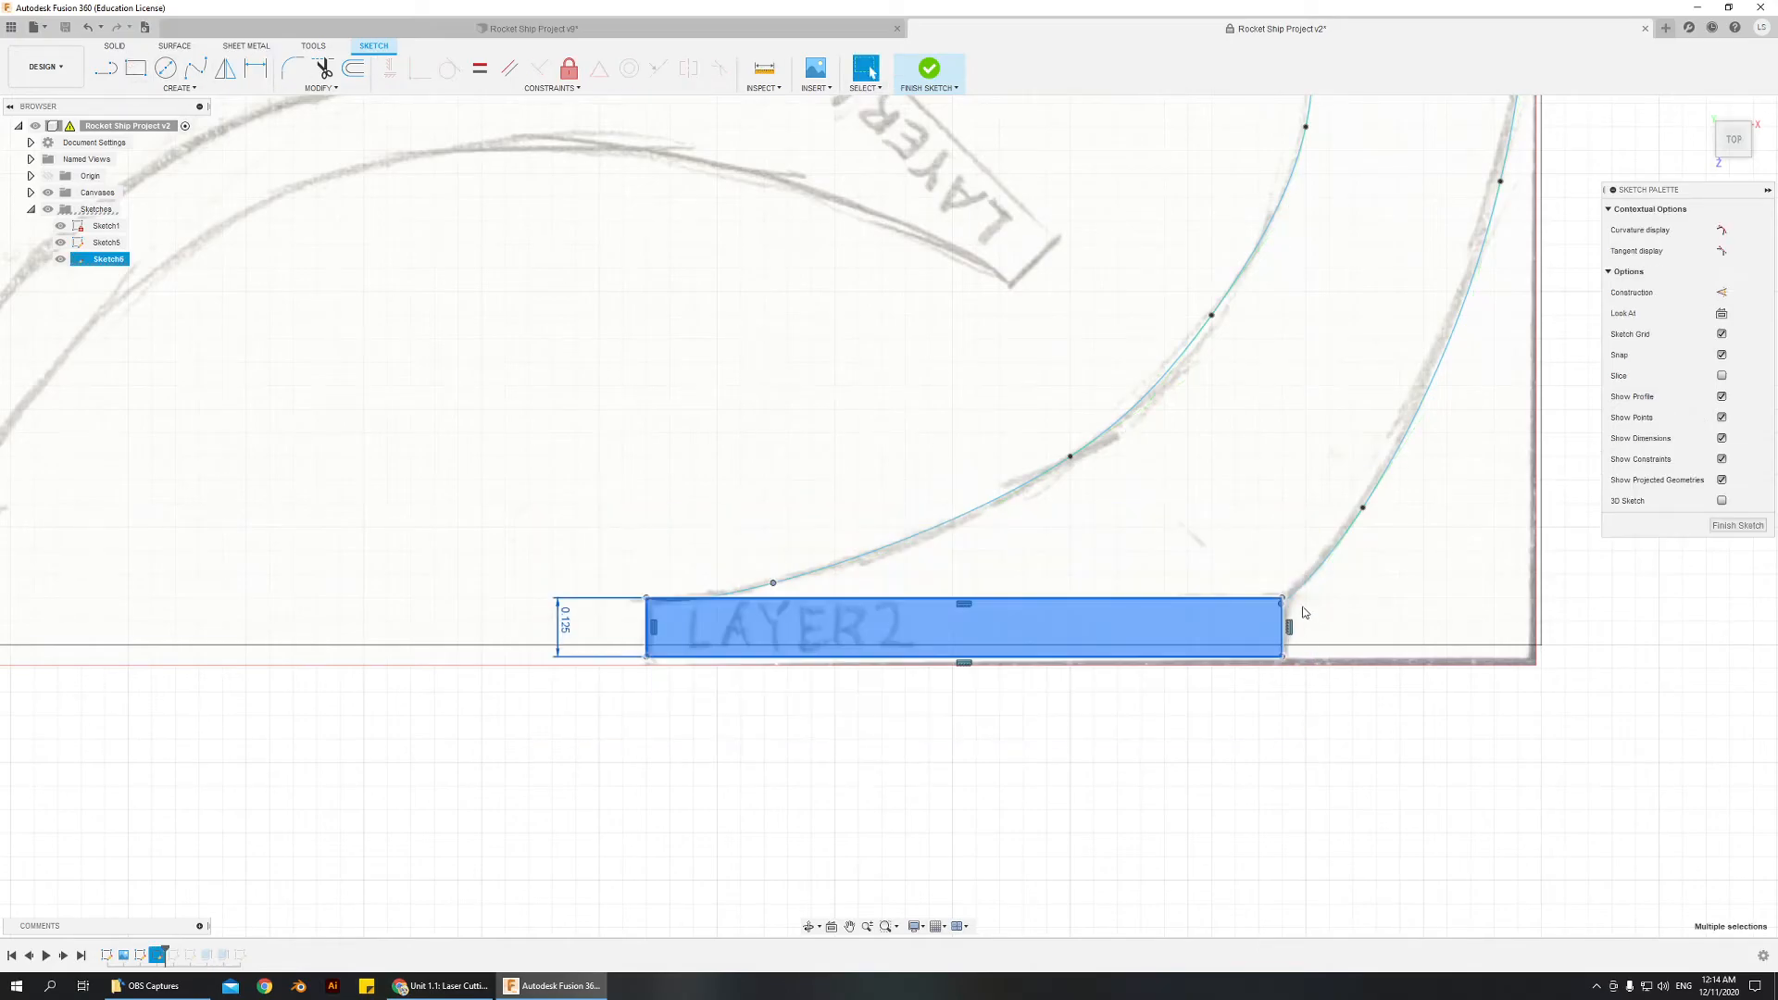
{"action": "left_click_drag", "start_coordinate": [1283, 601], "coordinate": [1287, 584]}
{"action": "left_click", "coordinate": [1286, 734]}
- Shift the inner spline's fit point nearest the foot slightly upward to smooth its run into the foot's upper-left corner
{"action": "scroll", "coordinate": [1340, 602], "scroll_direction": "down", "scroll_amount": 2}
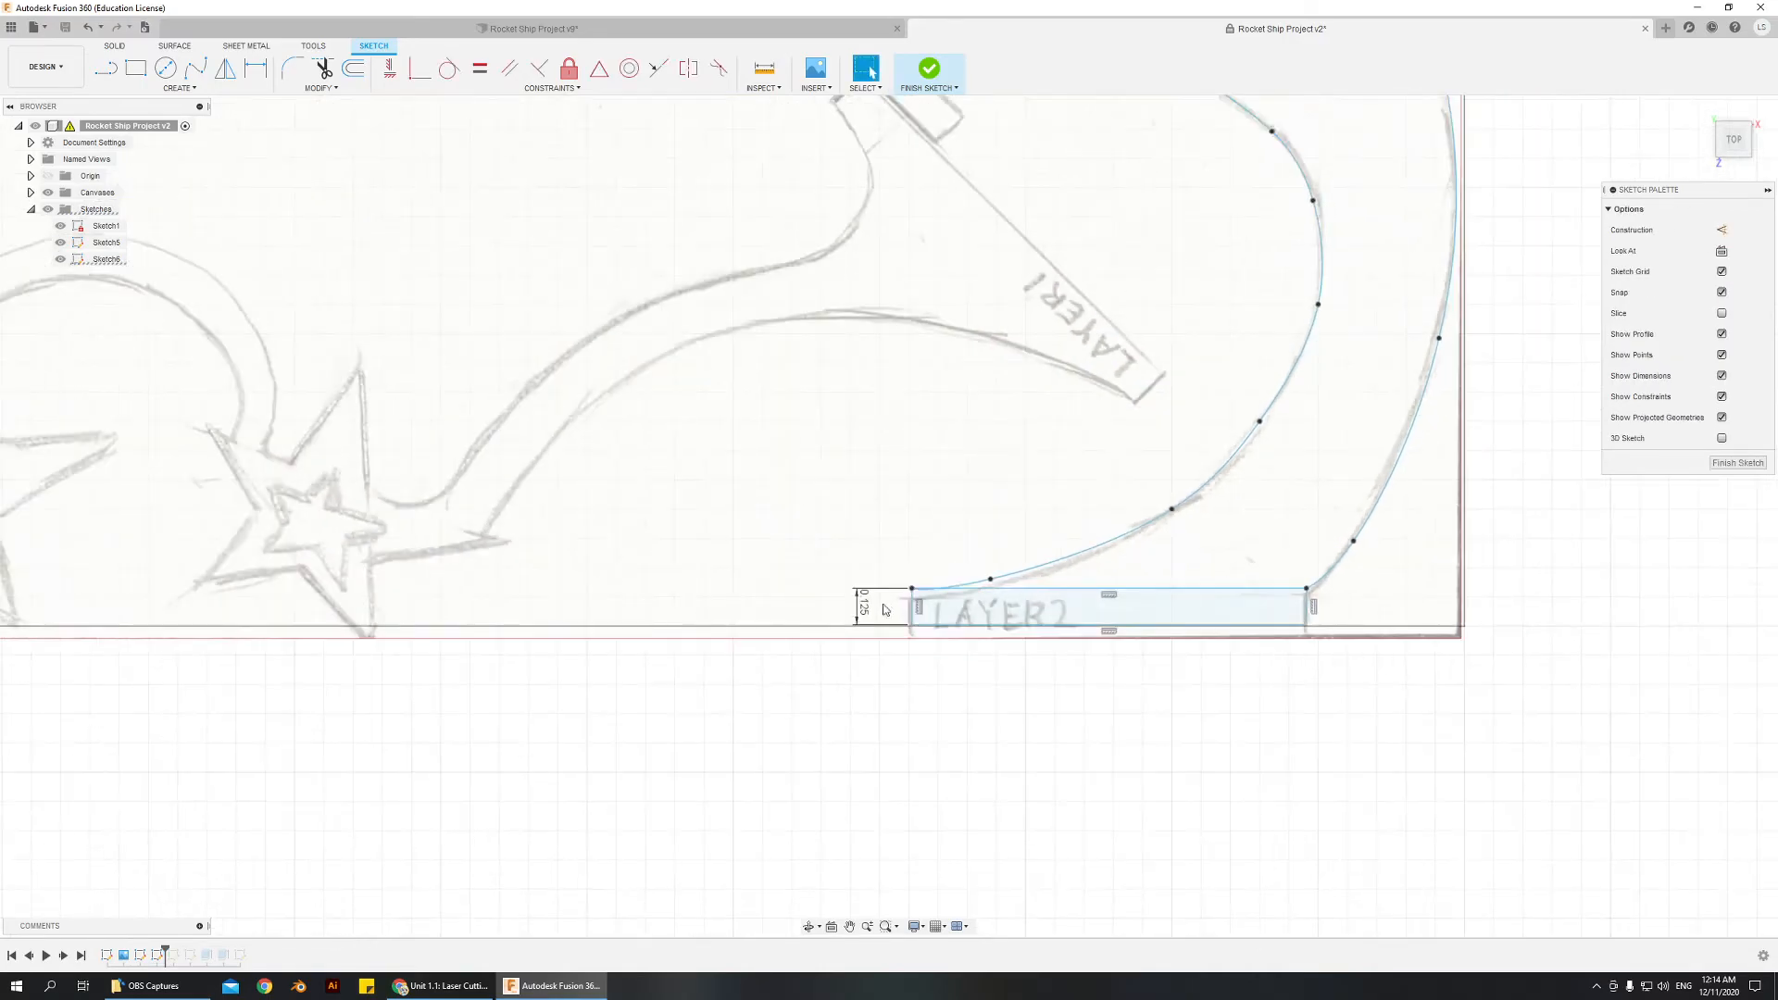
{"action": "scroll", "coordinate": [1099, 576], "scroll_direction": "up", "scroll_amount": 5}
{"action": "left_click_drag", "start_coordinate": [1110, 542], "coordinate": [1118, 530]}
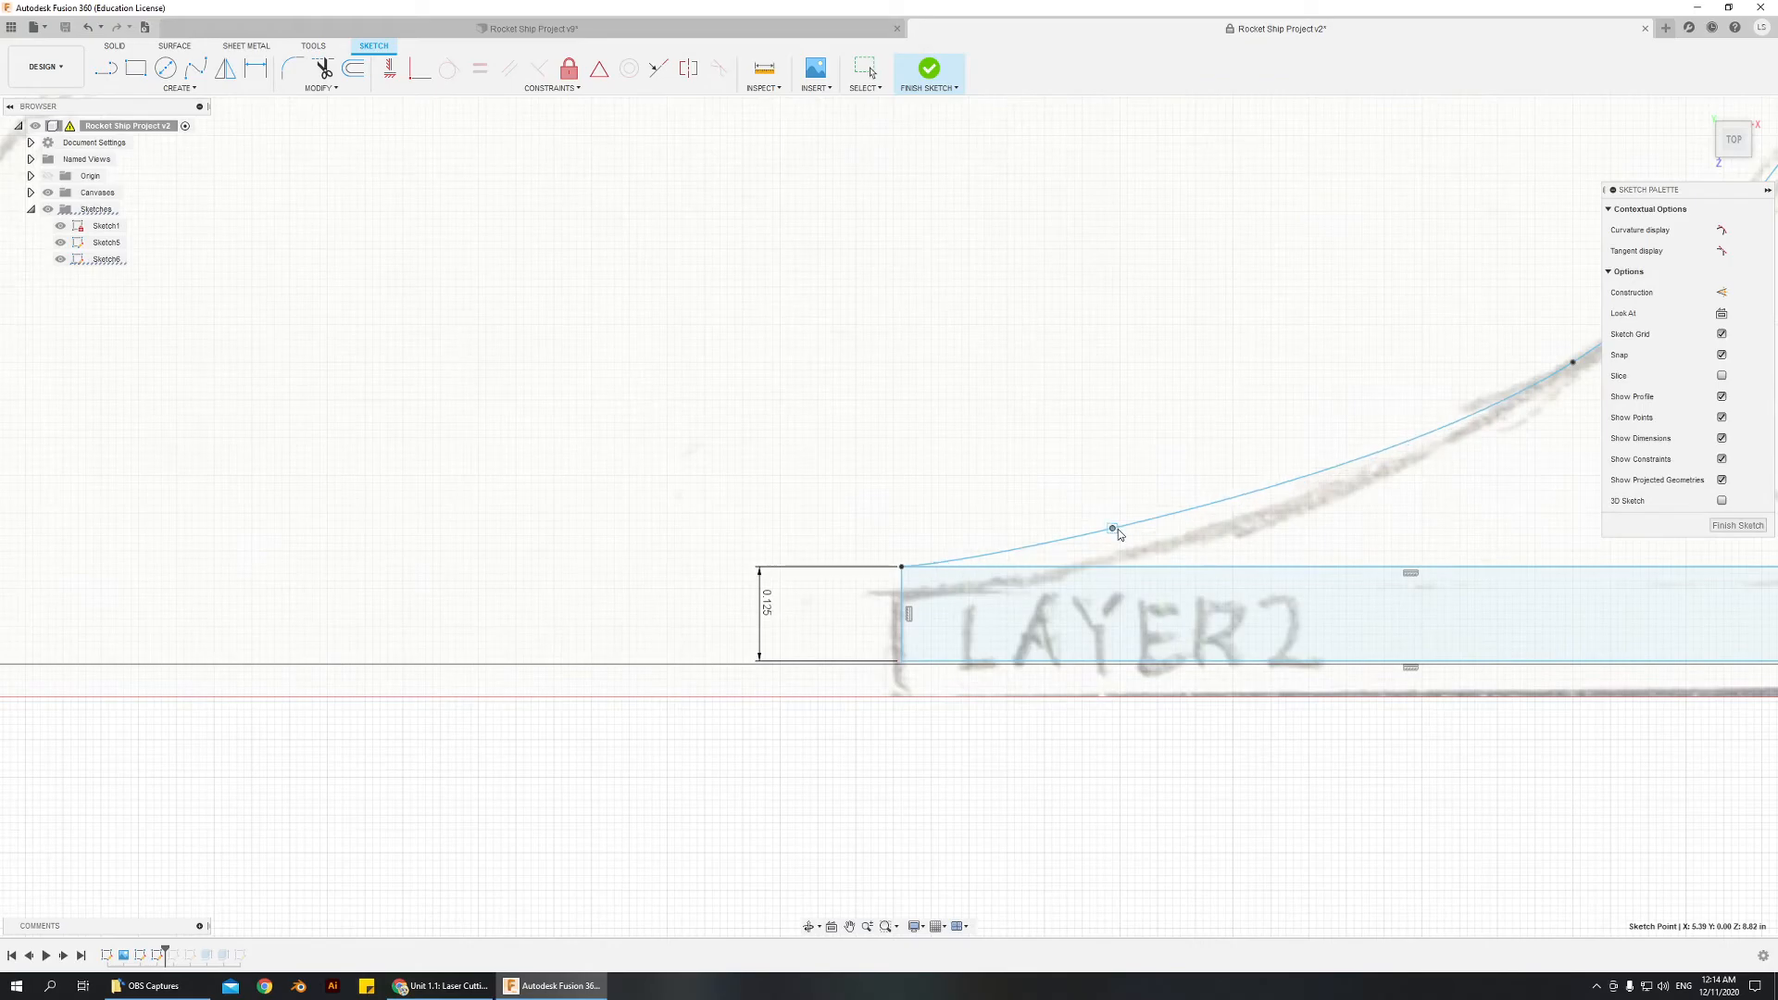
- Draw a three-point rectangle about 3.95 in long for the LAYER 2 rocket body, spanning from the nose's two base corners to the tail line
{"action": "scroll", "coordinate": [1336, 624], "scroll_direction": "down", "scroll_amount": 5}
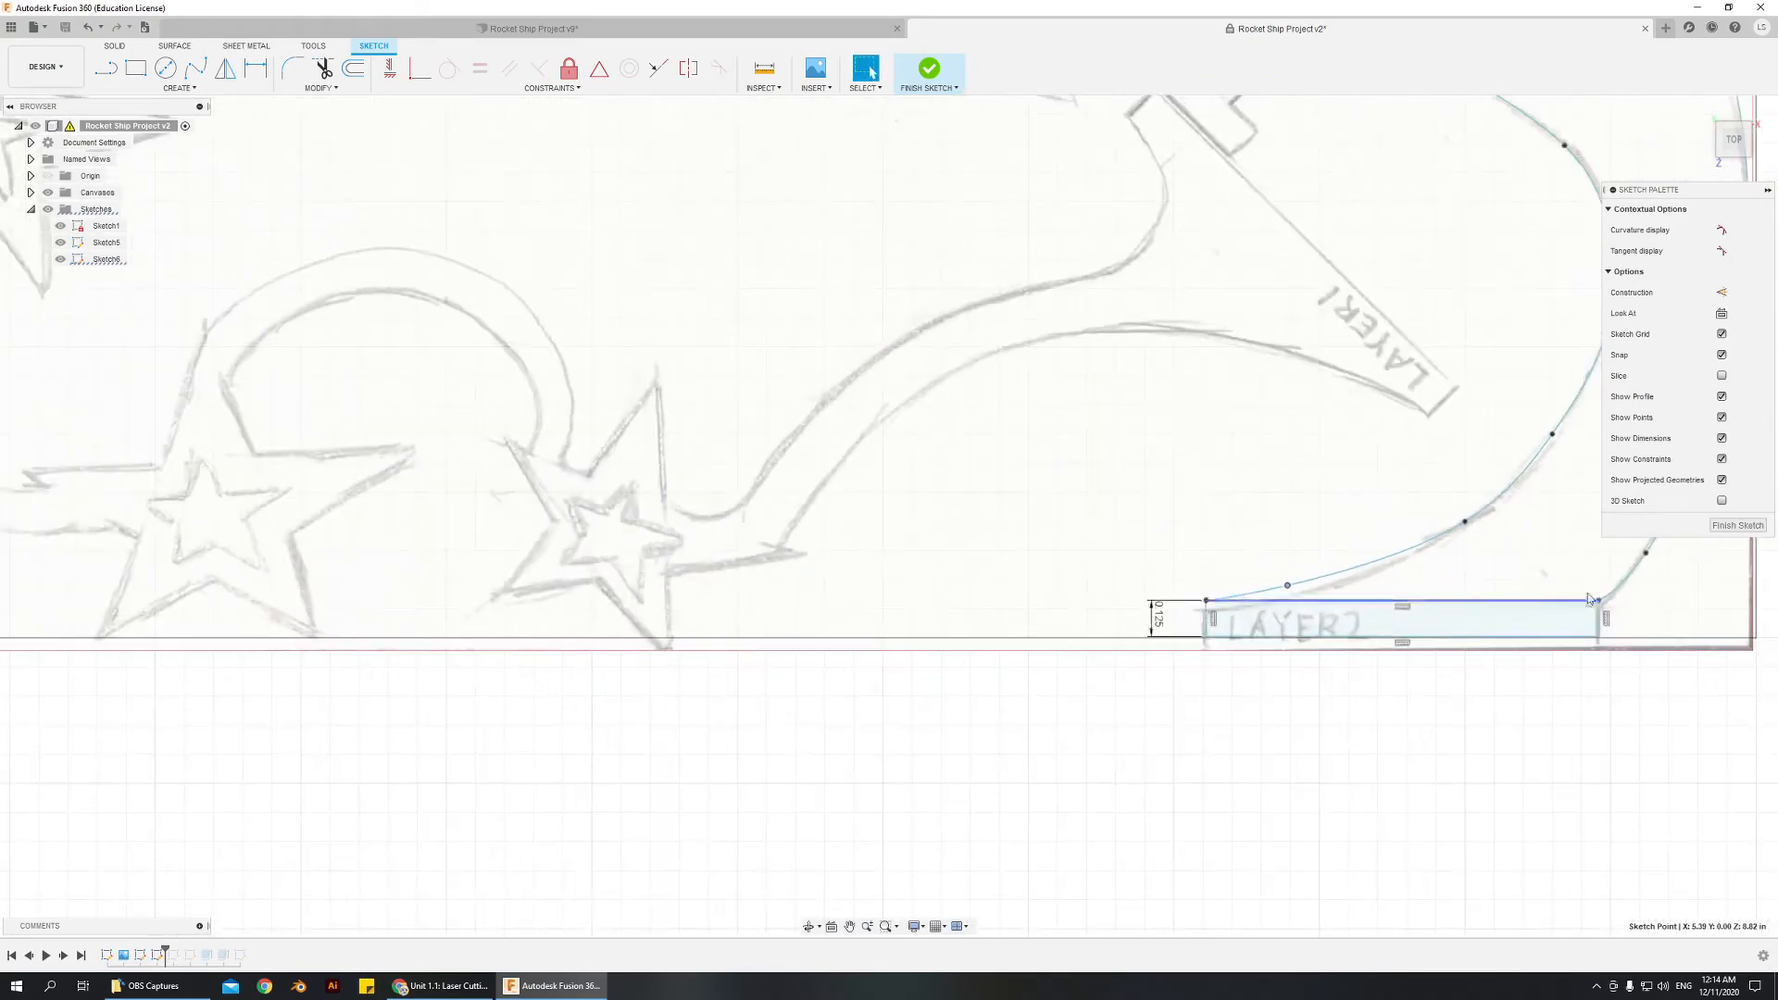
{"action": "middle_click_drag", "start_coordinate": [1507, 539], "coordinate": [797, 668]}
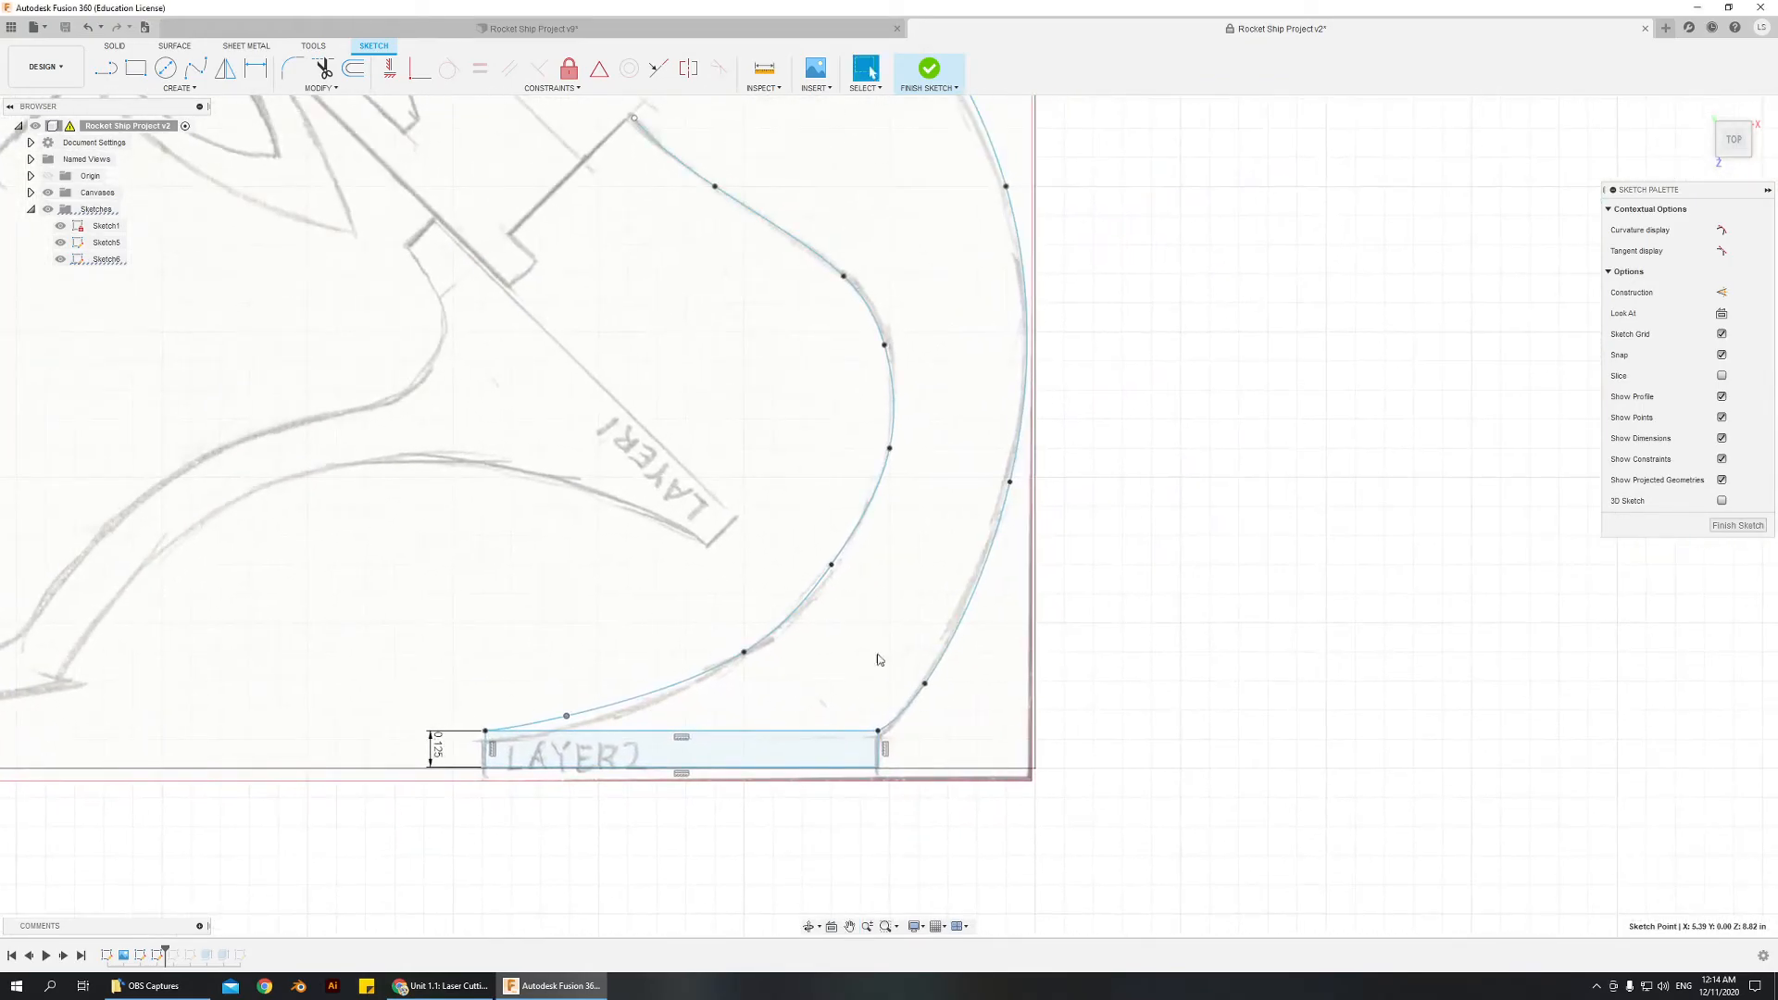
{"action": "scroll", "coordinate": [890, 671], "scroll_direction": "down", "scroll_amount": 4}
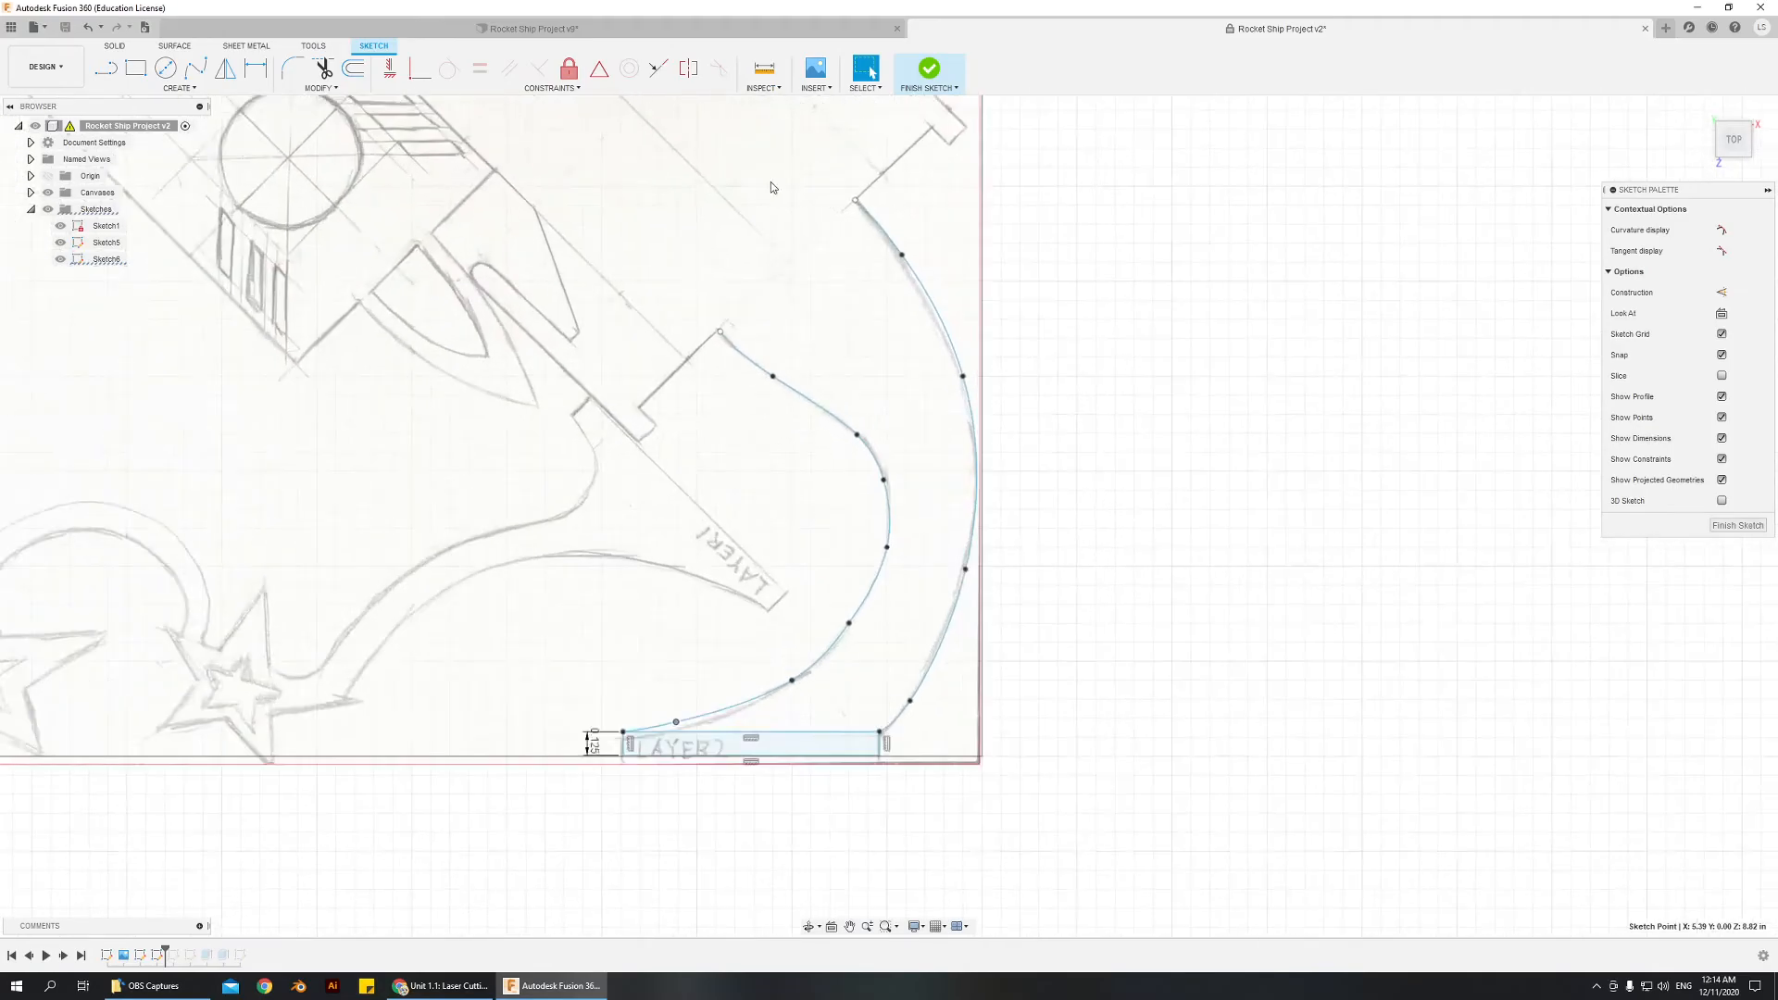
{"action": "middle_click_drag", "start_coordinate": [900, 630], "coordinate": [953, 703]}
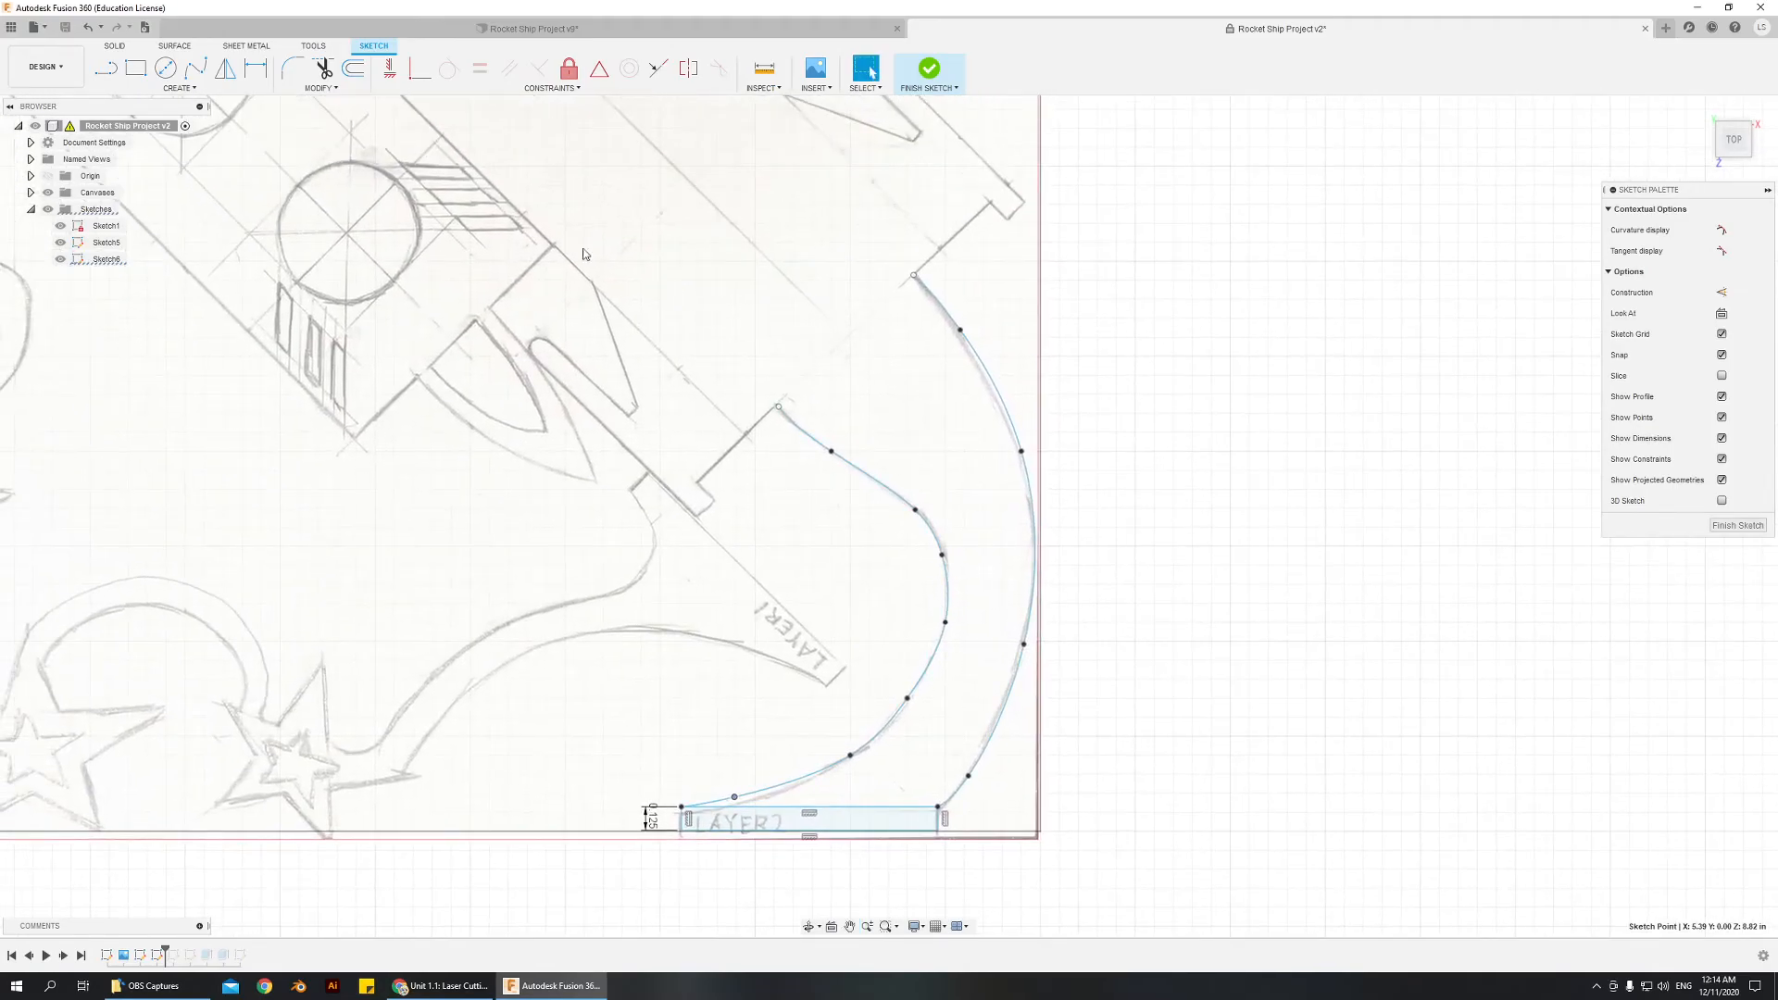
{"action": "scroll", "coordinate": [736, 440], "scroll_direction": "down", "scroll_amount": 5}
{"action": "scroll", "coordinate": [794, 414], "scroll_direction": "up", "scroll_amount": 5}
{"action": "middle_click_drag", "start_coordinate": [768, 388], "coordinate": [784, 414]}
{"action": "scroll", "coordinate": [903, 514], "scroll_direction": "down", "scroll_amount": 3}
{"action": "scroll", "coordinate": [722, 337], "scroll_direction": "down", "scroll_amount": 4}
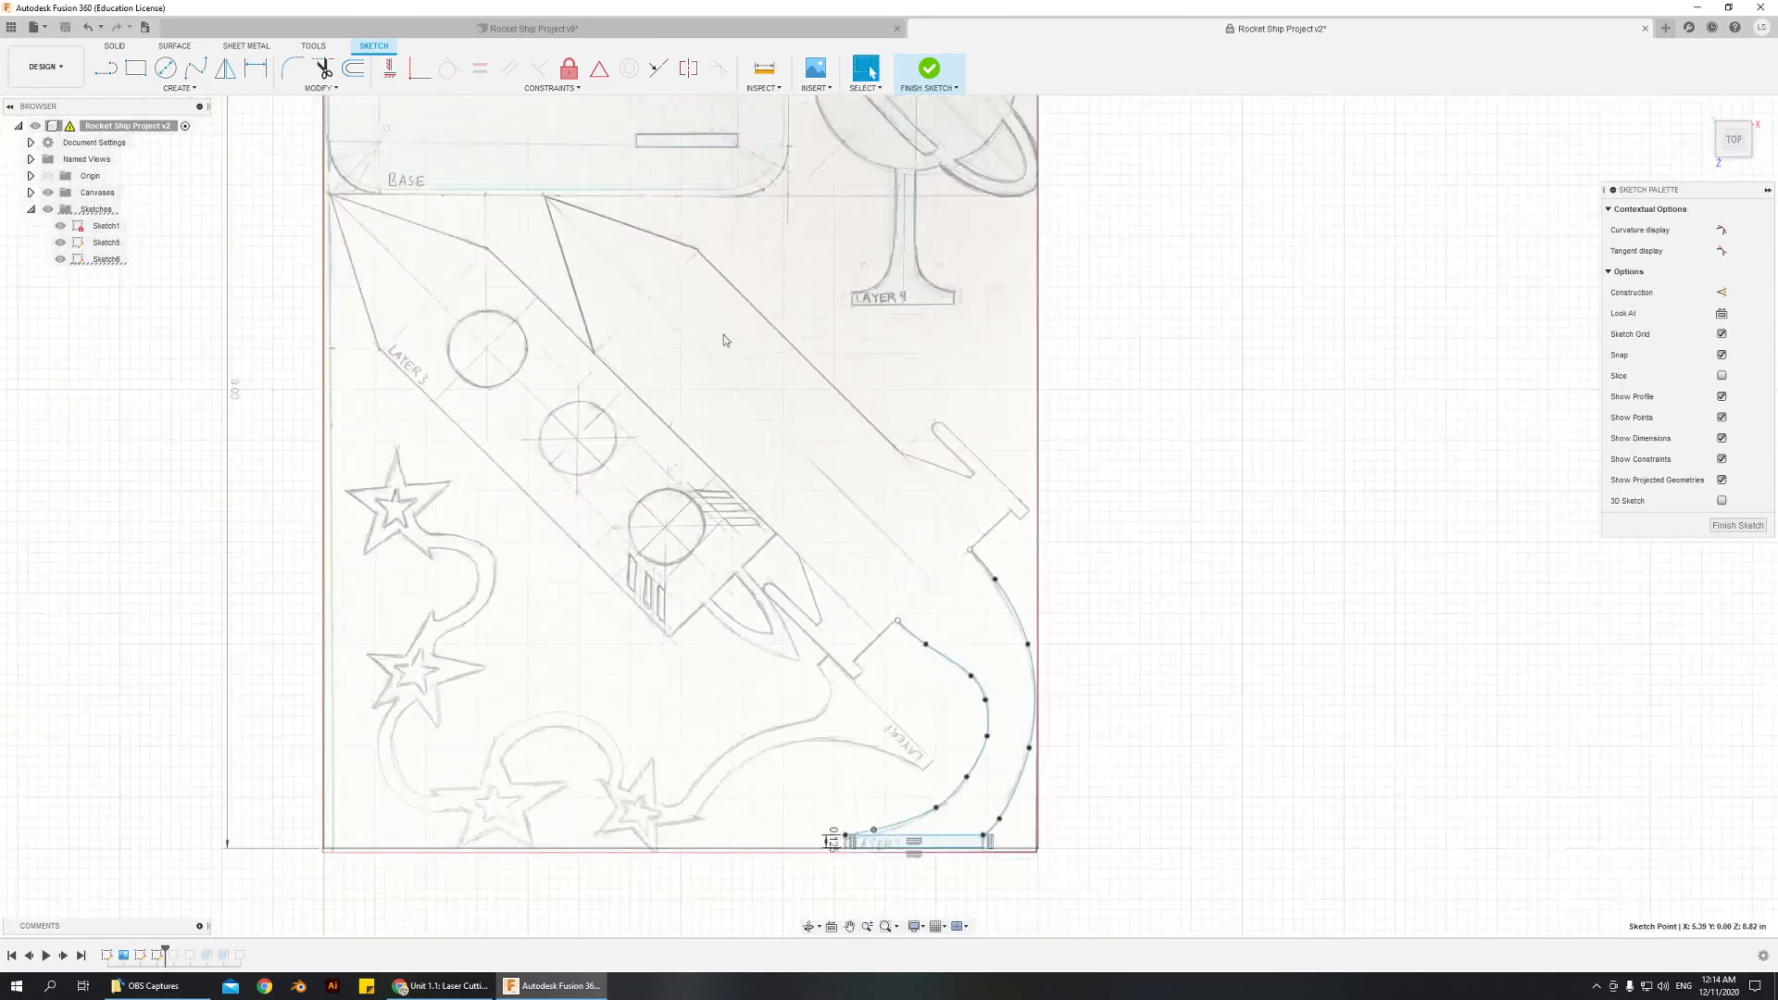
{"action": "left_click", "coordinate": [135, 67]}
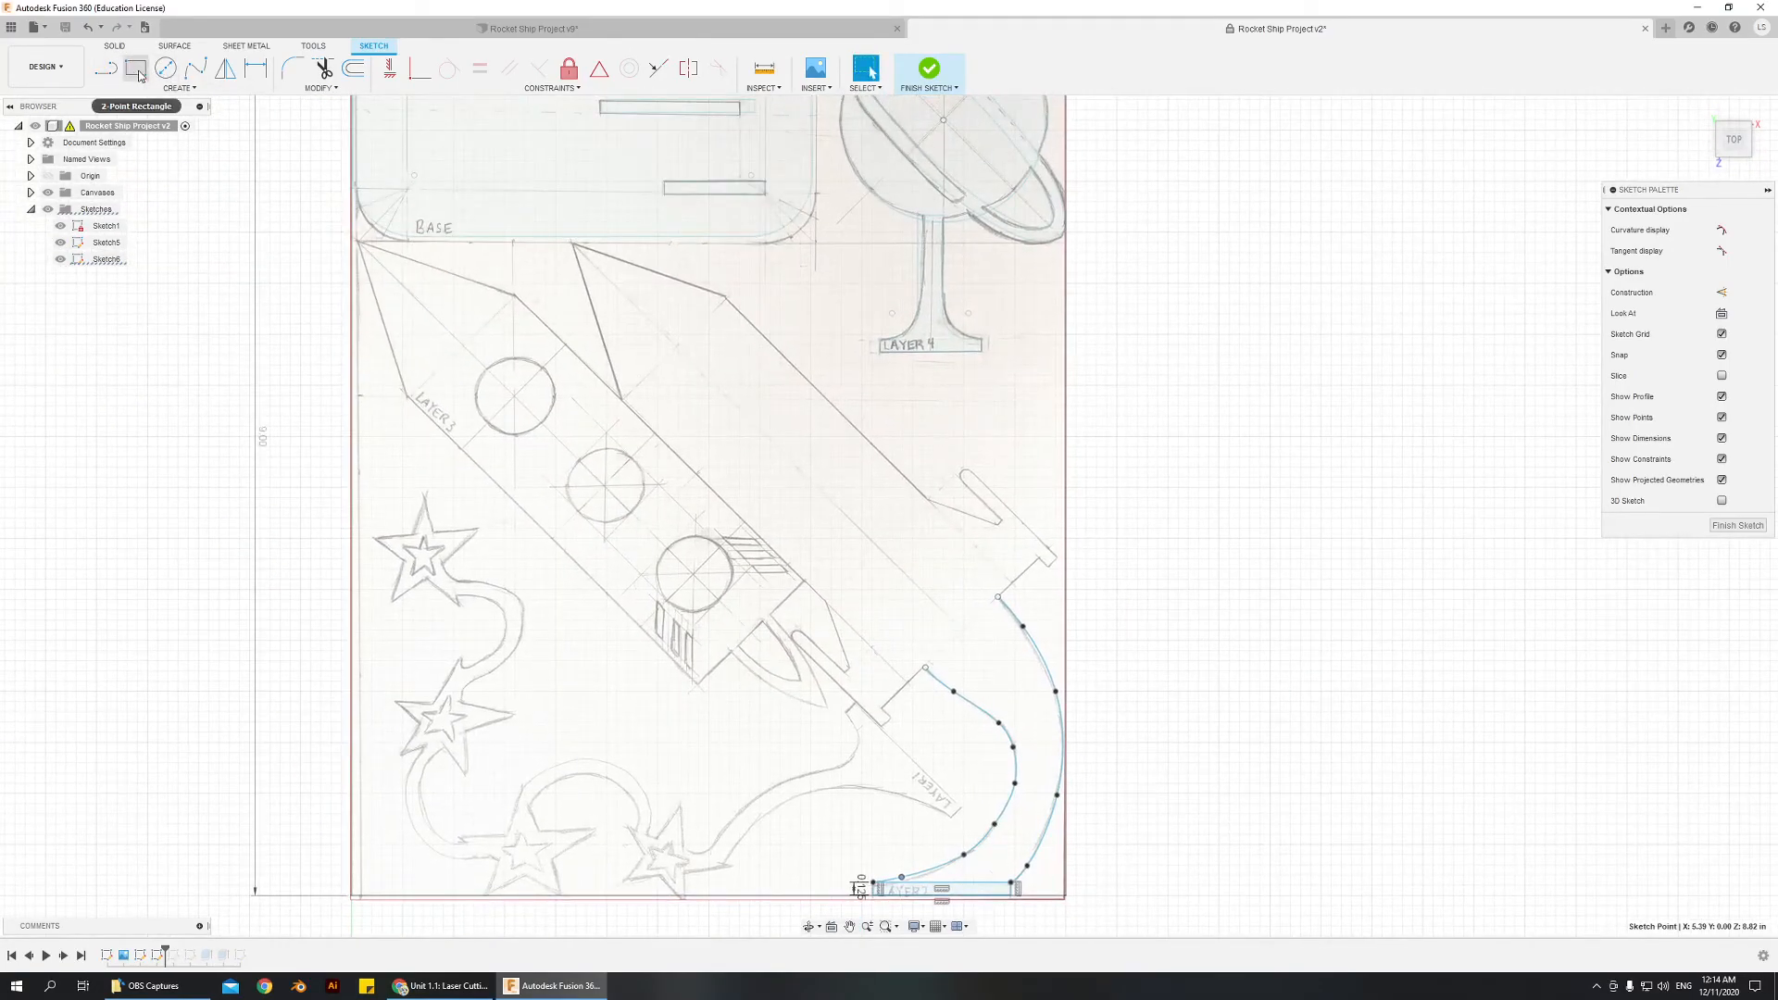
{"action": "left_click", "coordinate": [179, 88]}
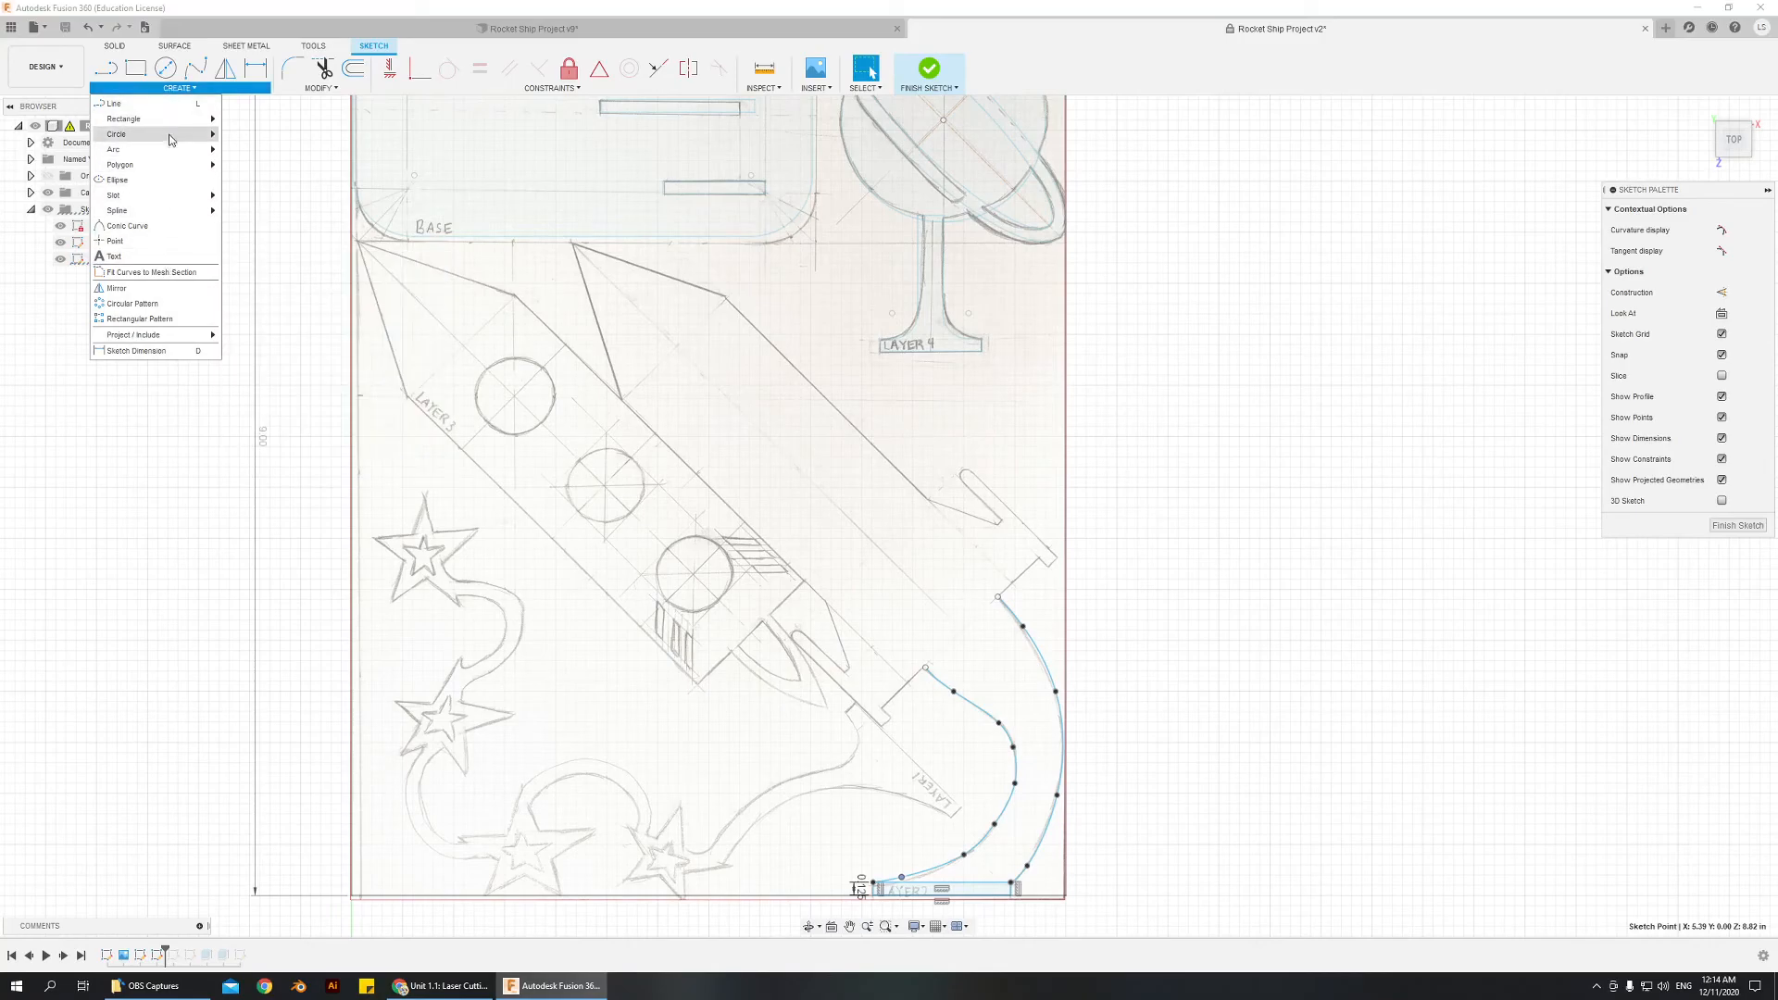
{"action": "mouse_move", "coordinate": [181, 119]}
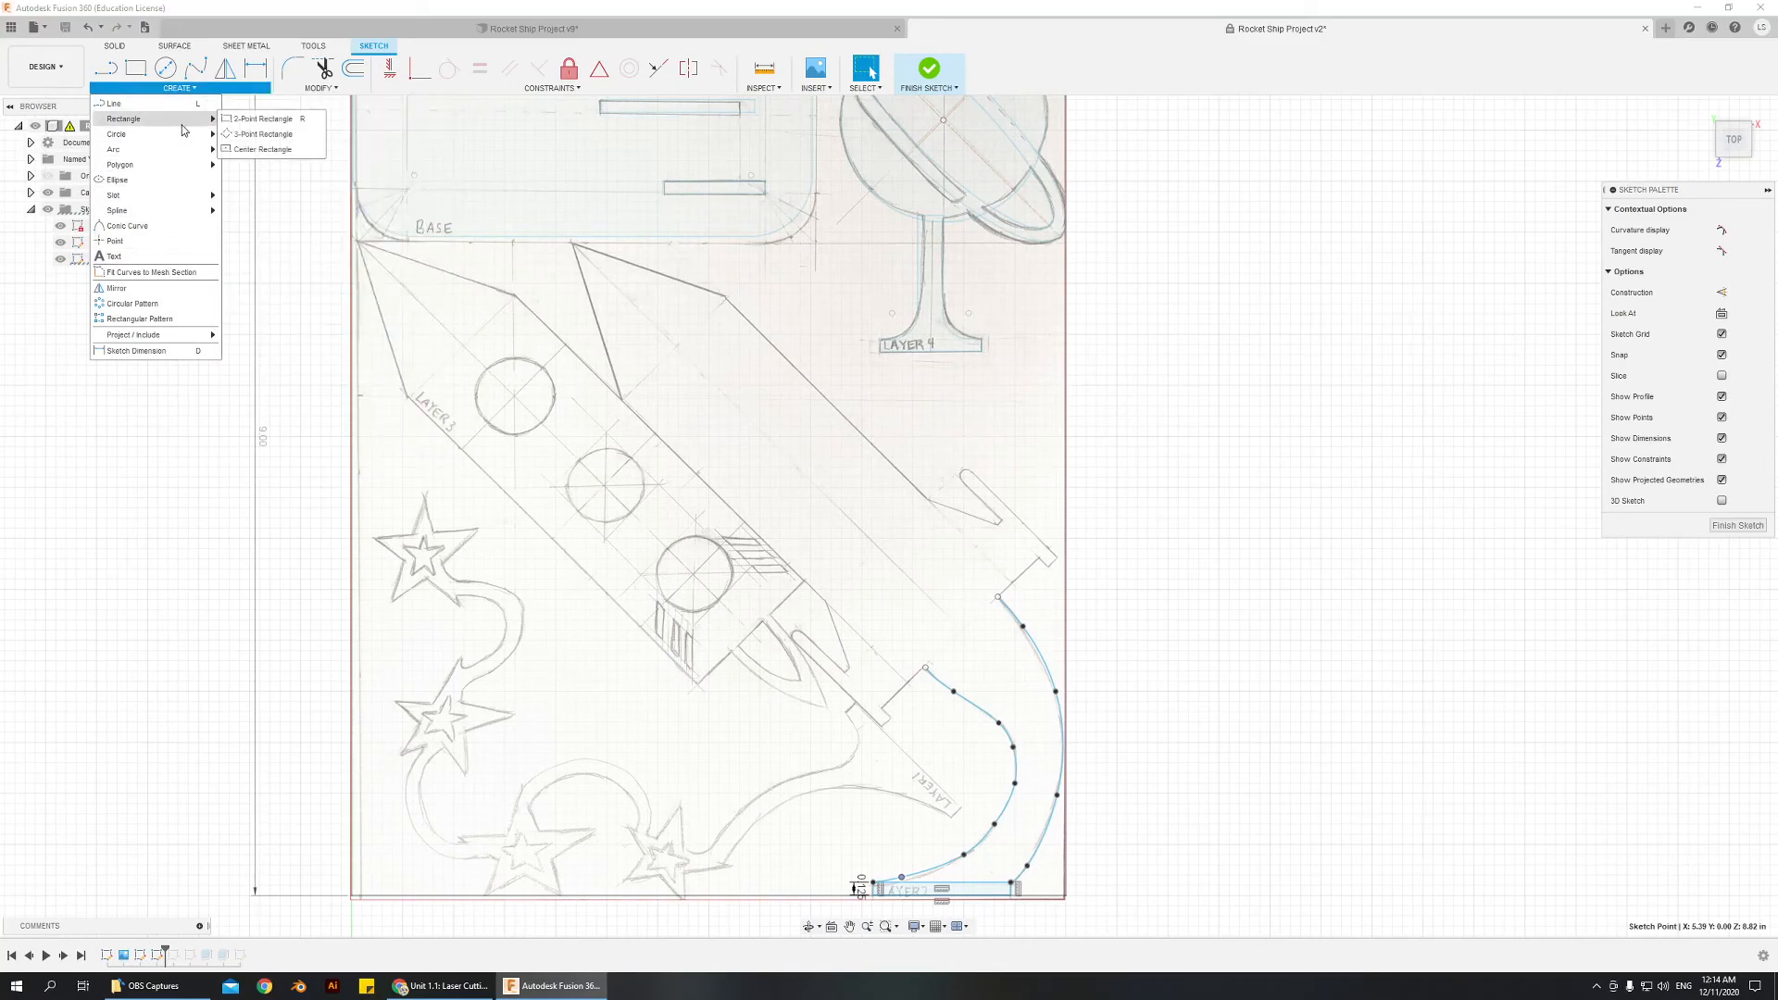
{"action": "left_click", "coordinate": [260, 136]}
{"action": "scroll", "coordinate": [722, 292], "scroll_direction": "up", "scroll_amount": 3}
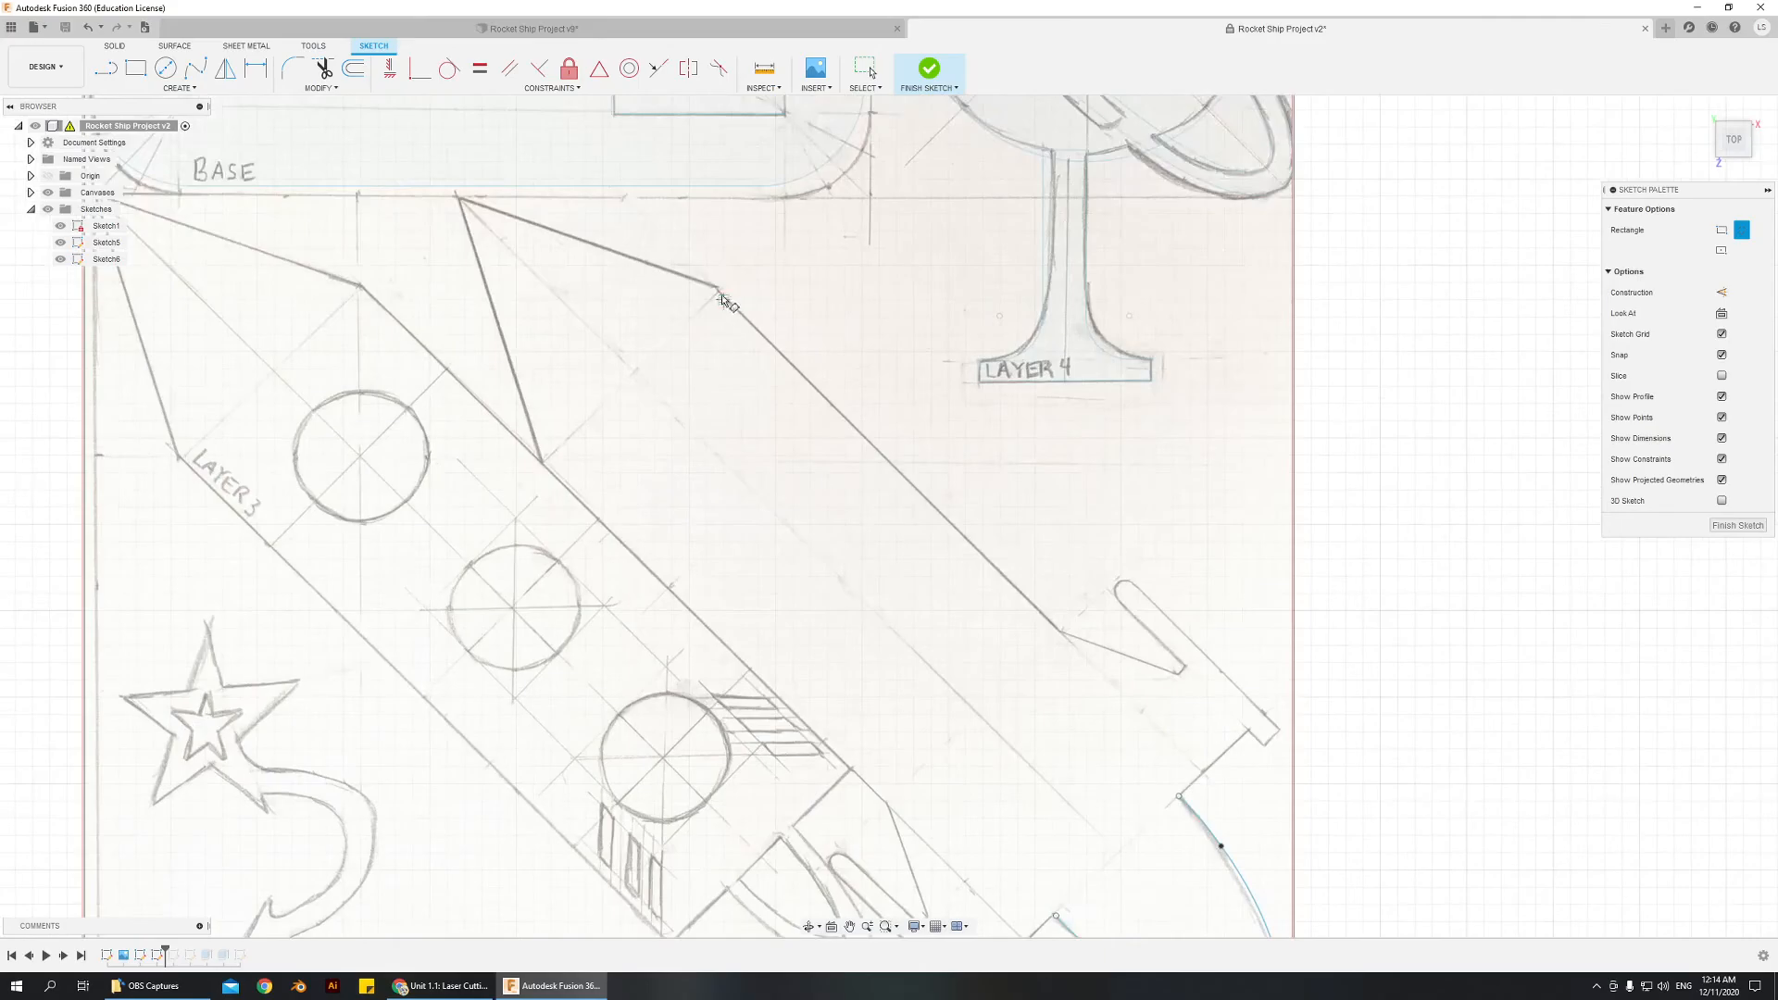
{"action": "left_click", "coordinate": [719, 293]}
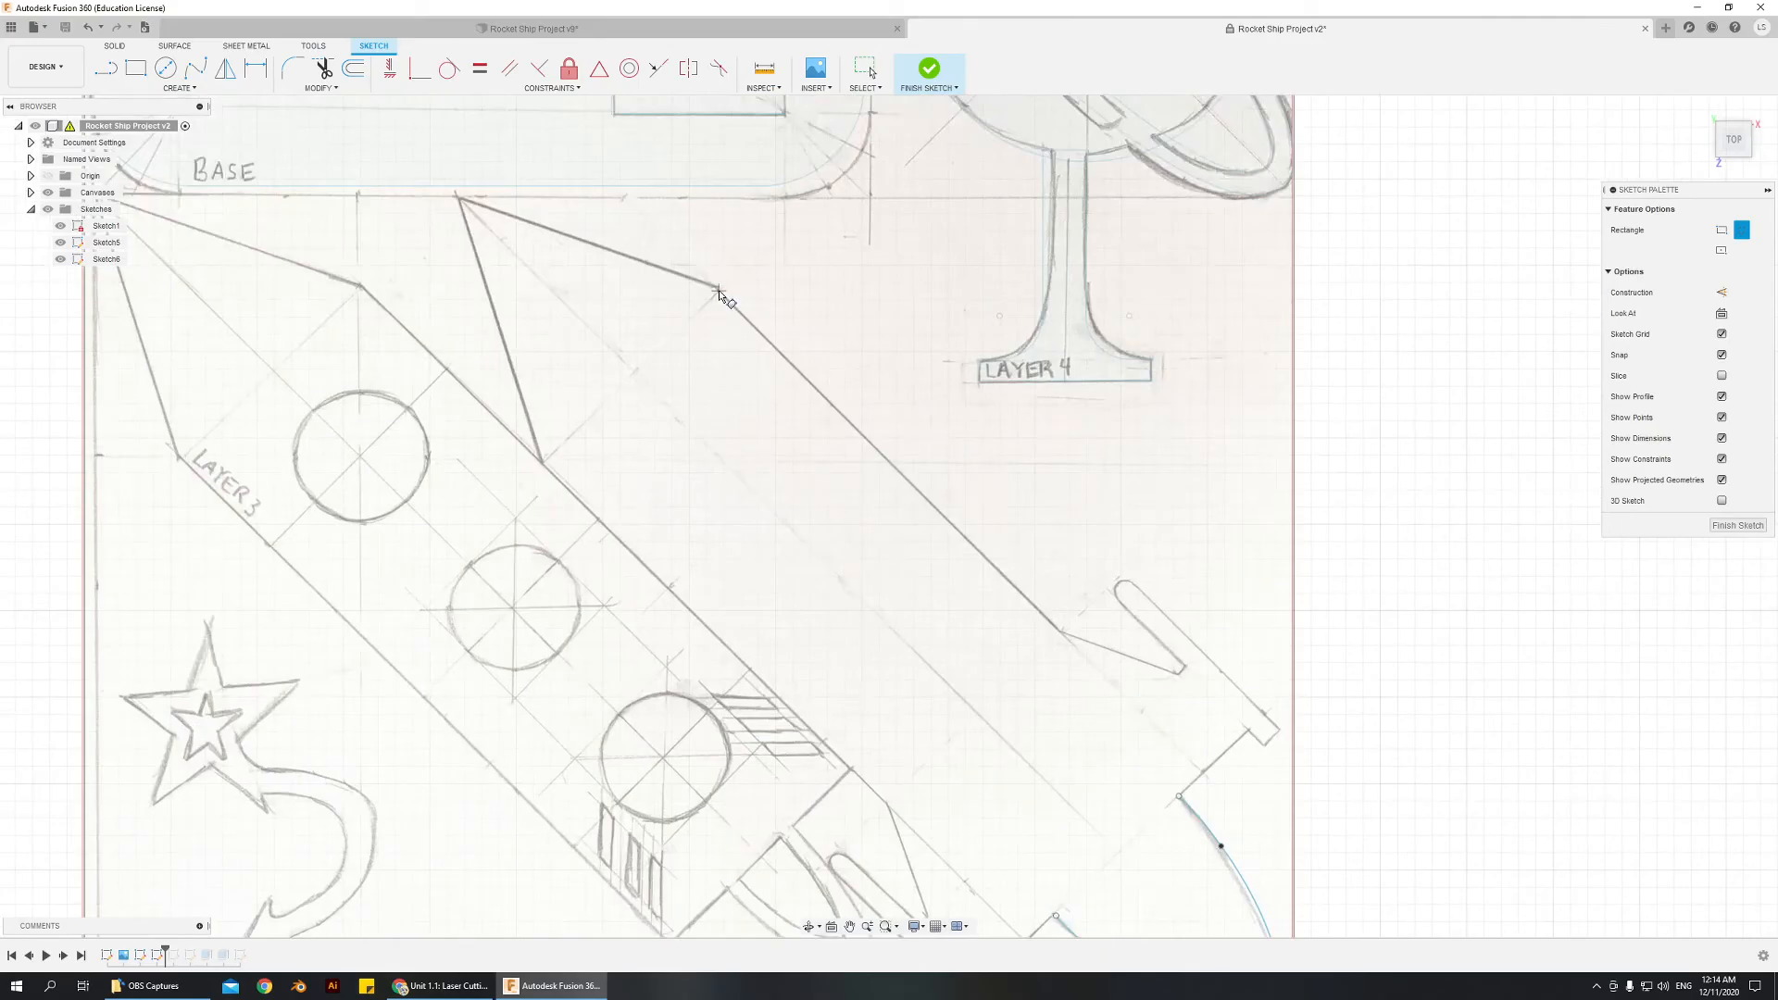
{"action": "left_click", "coordinate": [543, 463]}
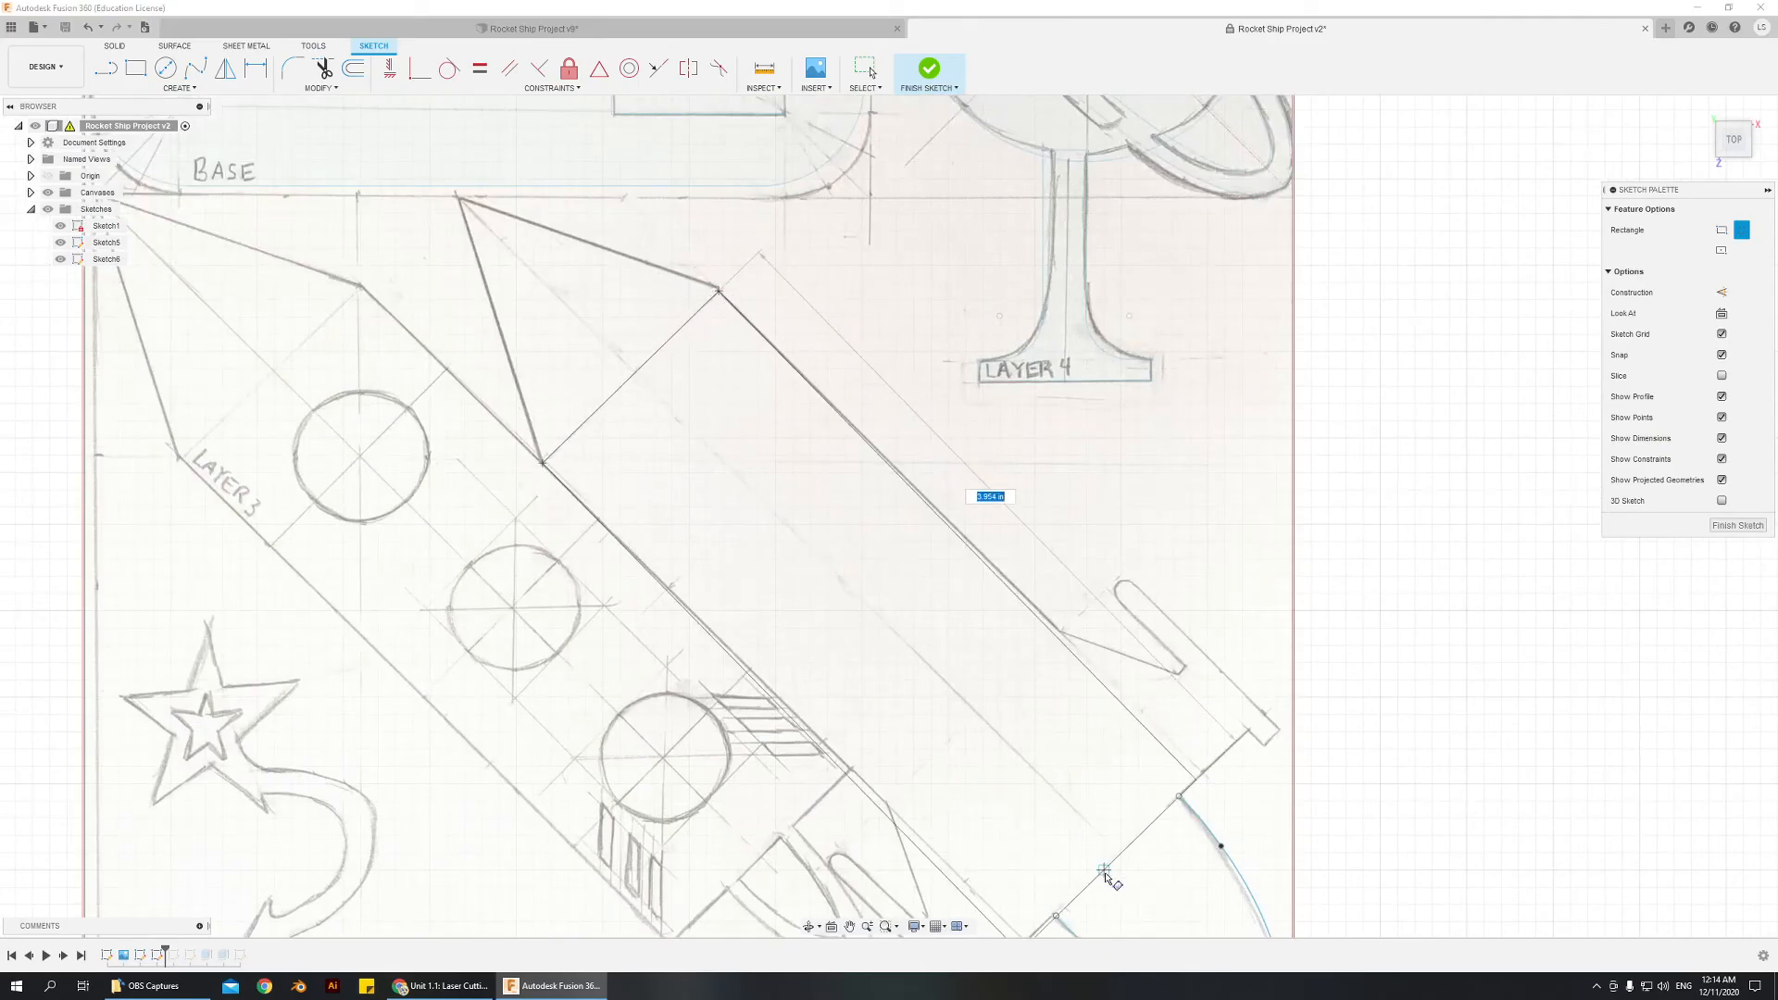
{"action": "left_click", "coordinate": [1102, 874]}
- Draw a centre line through the rocket body from the midpoint of its nose edge to the midpoint of its tail edge
{"action": "scroll", "coordinate": [1192, 670], "scroll_direction": "down", "scroll_amount": 3}
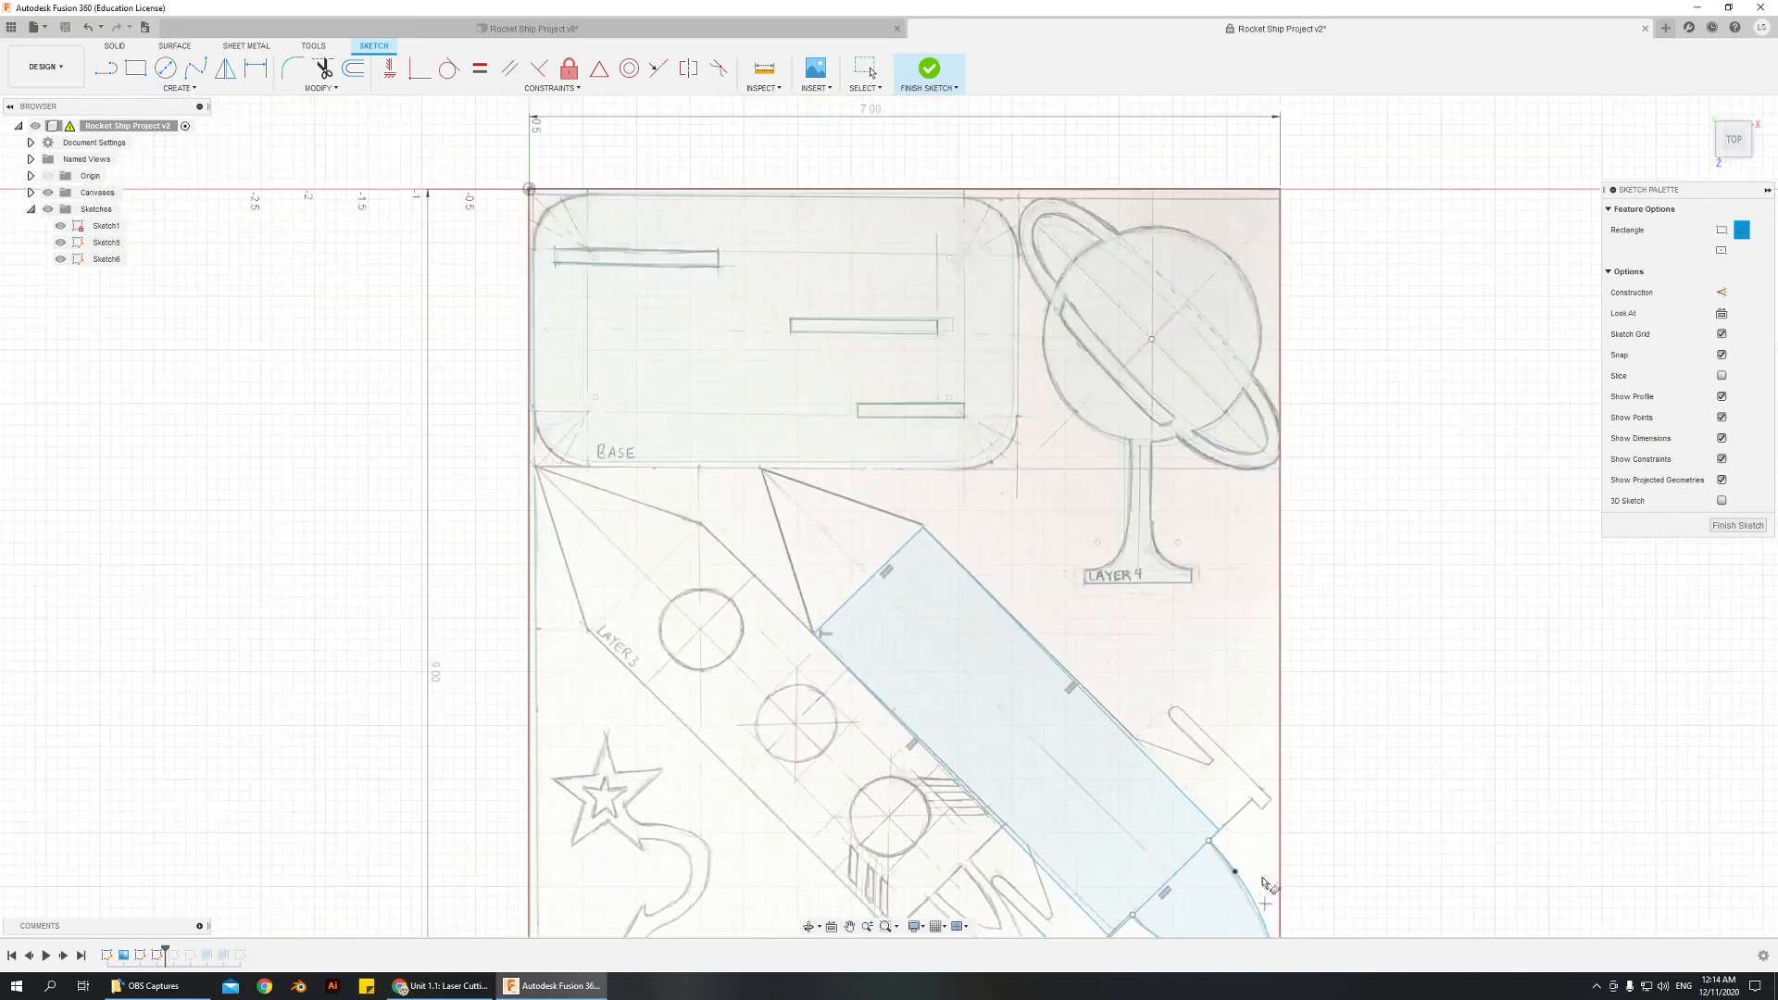
{"action": "middle_click_drag", "start_coordinate": [1192, 669], "coordinate": [1094, 469]}
{"action": "scroll", "coordinate": [974, 385], "scroll_direction": "up", "scroll_amount": 3}
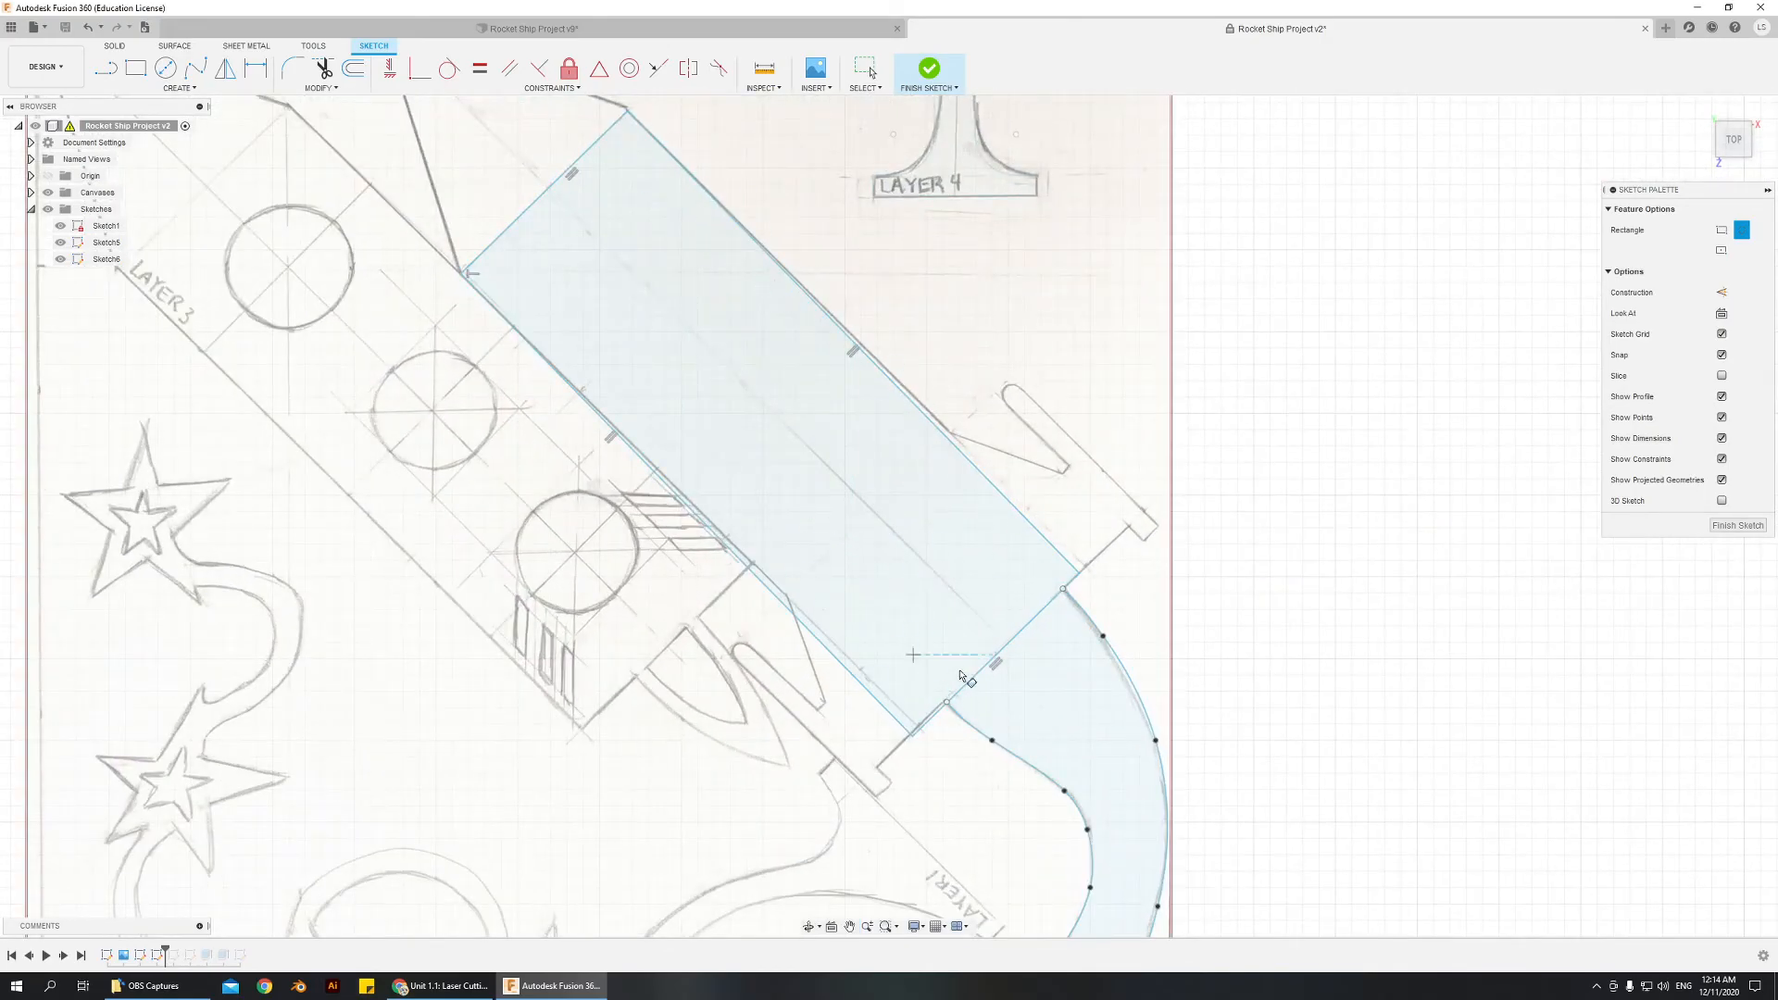
{"action": "scroll", "coordinate": [960, 654], "scroll_direction": "down", "scroll_amount": 3}
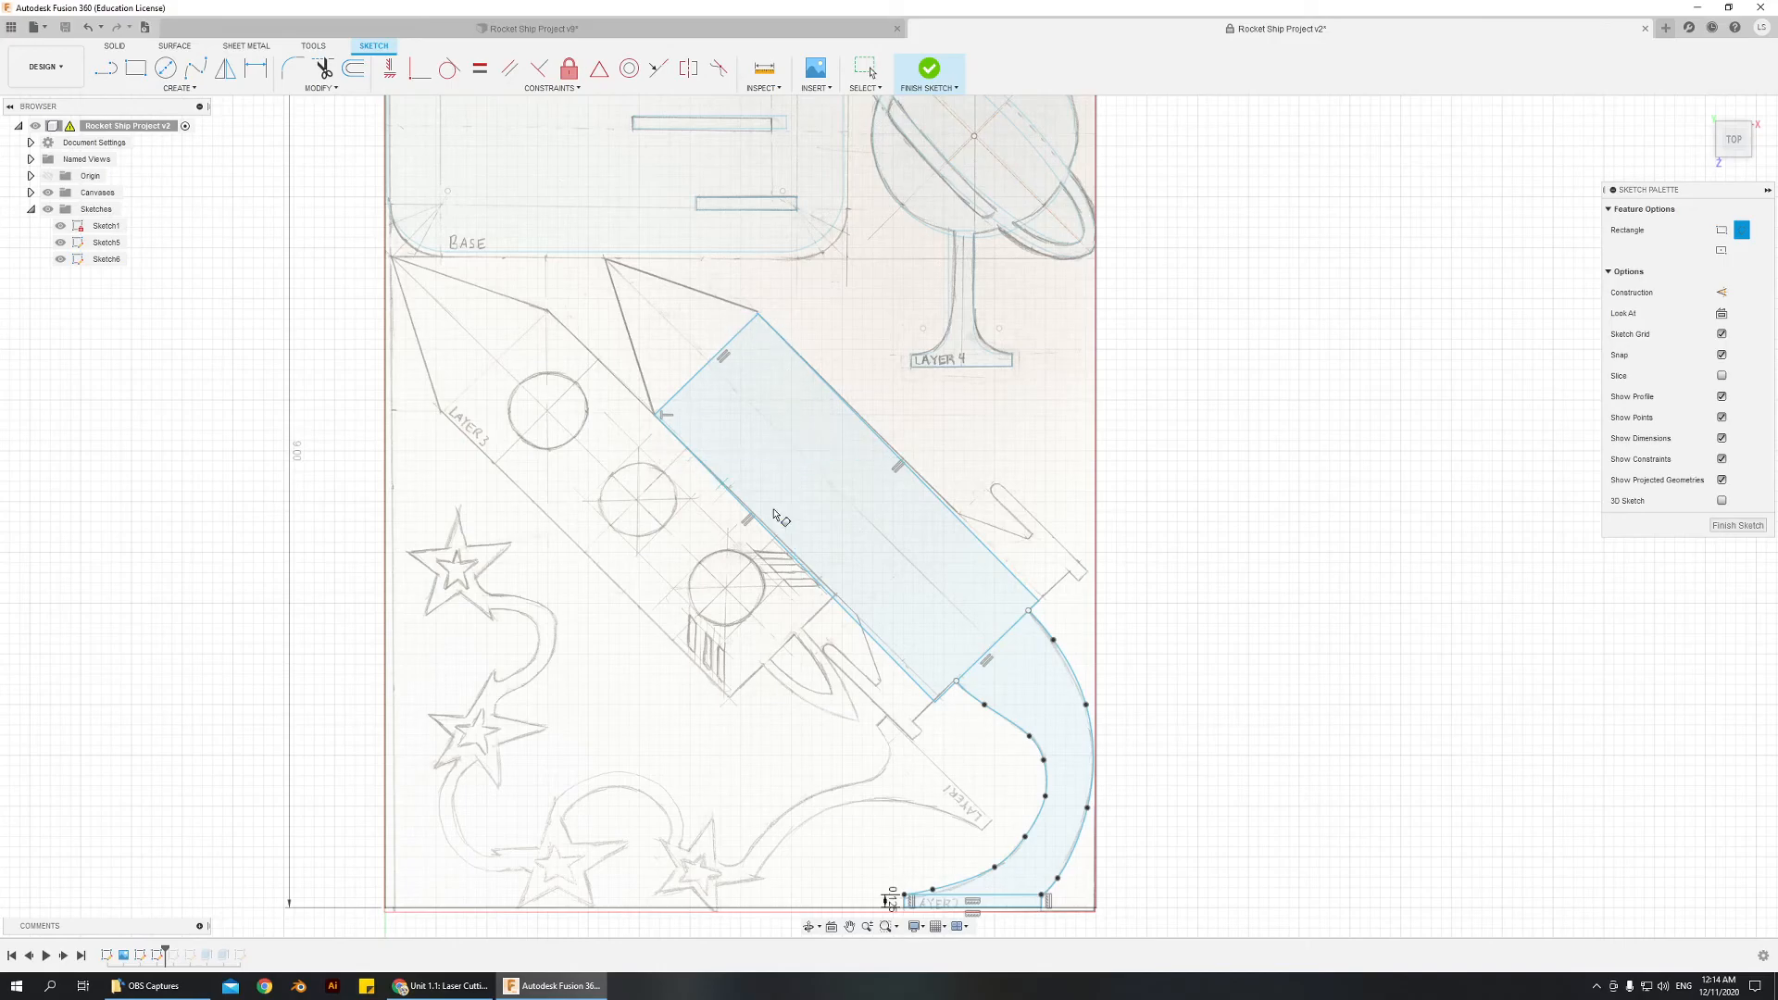
{"action": "scroll", "coordinate": [982, 596], "scroll_direction": "up", "scroll_amount": 3}
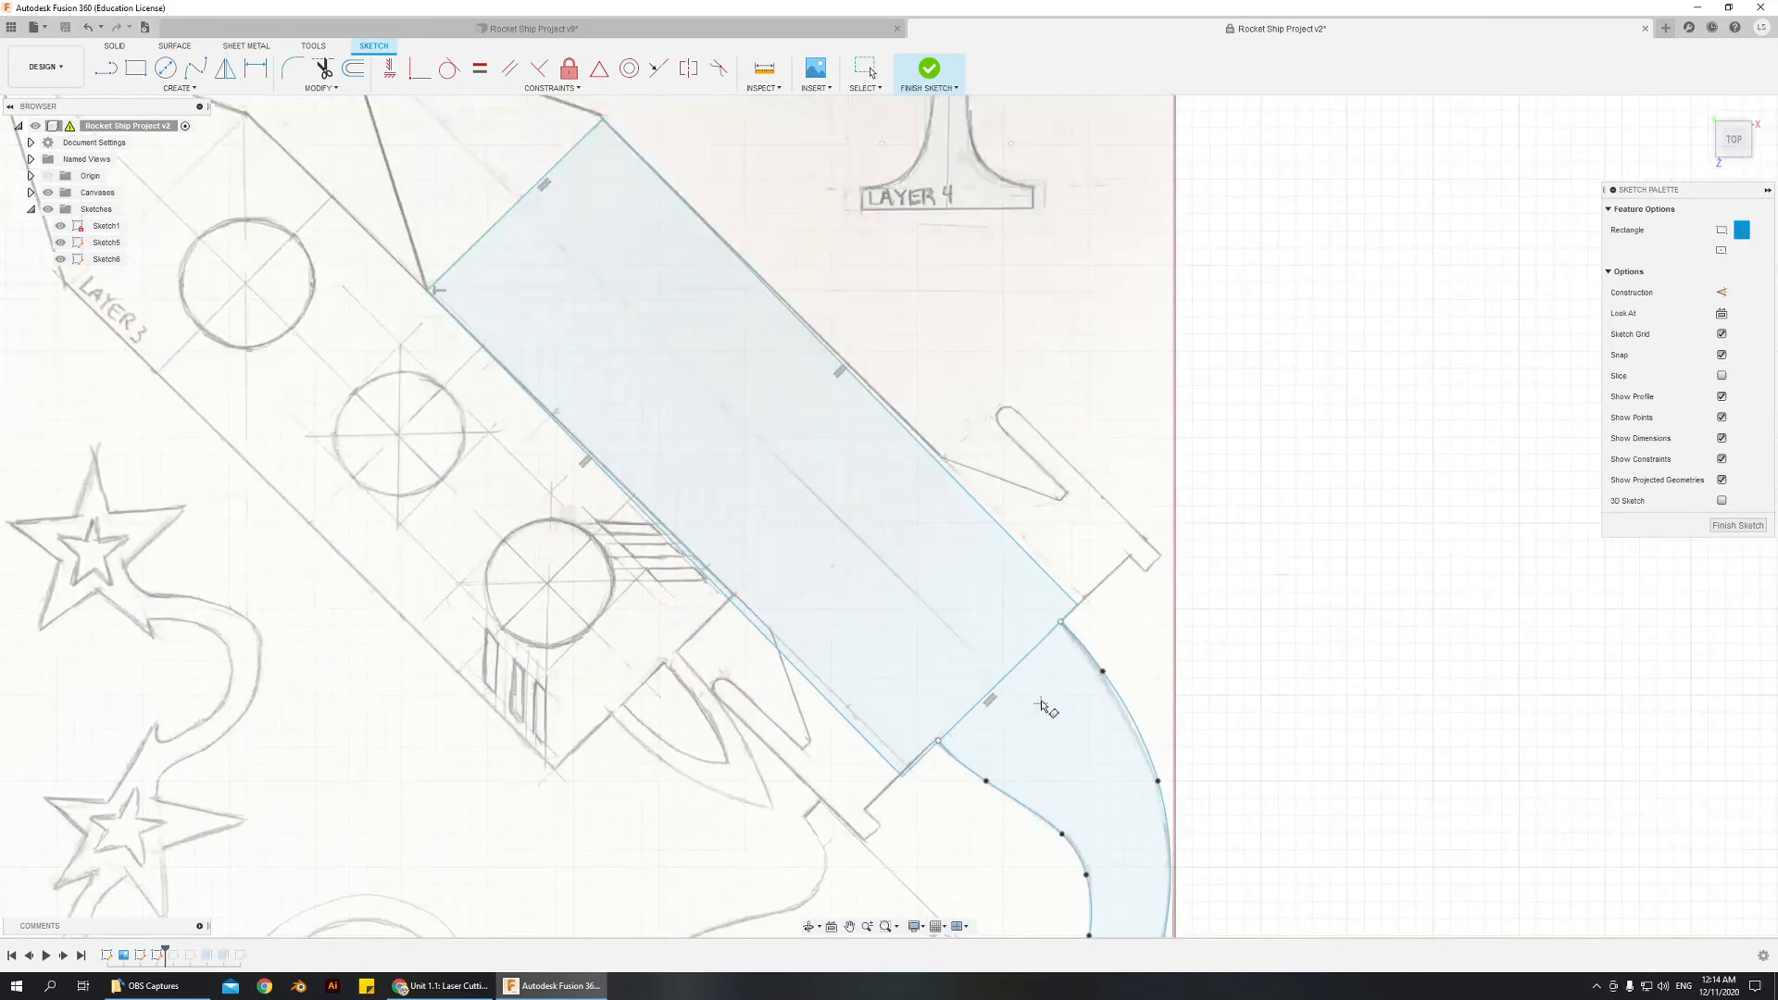
{"action": "scroll", "coordinate": [1046, 711], "scroll_direction": "down", "scroll_amount": 3}
{"action": "scroll", "coordinate": [1036, 674], "scroll_direction": "up", "scroll_amount": 3}
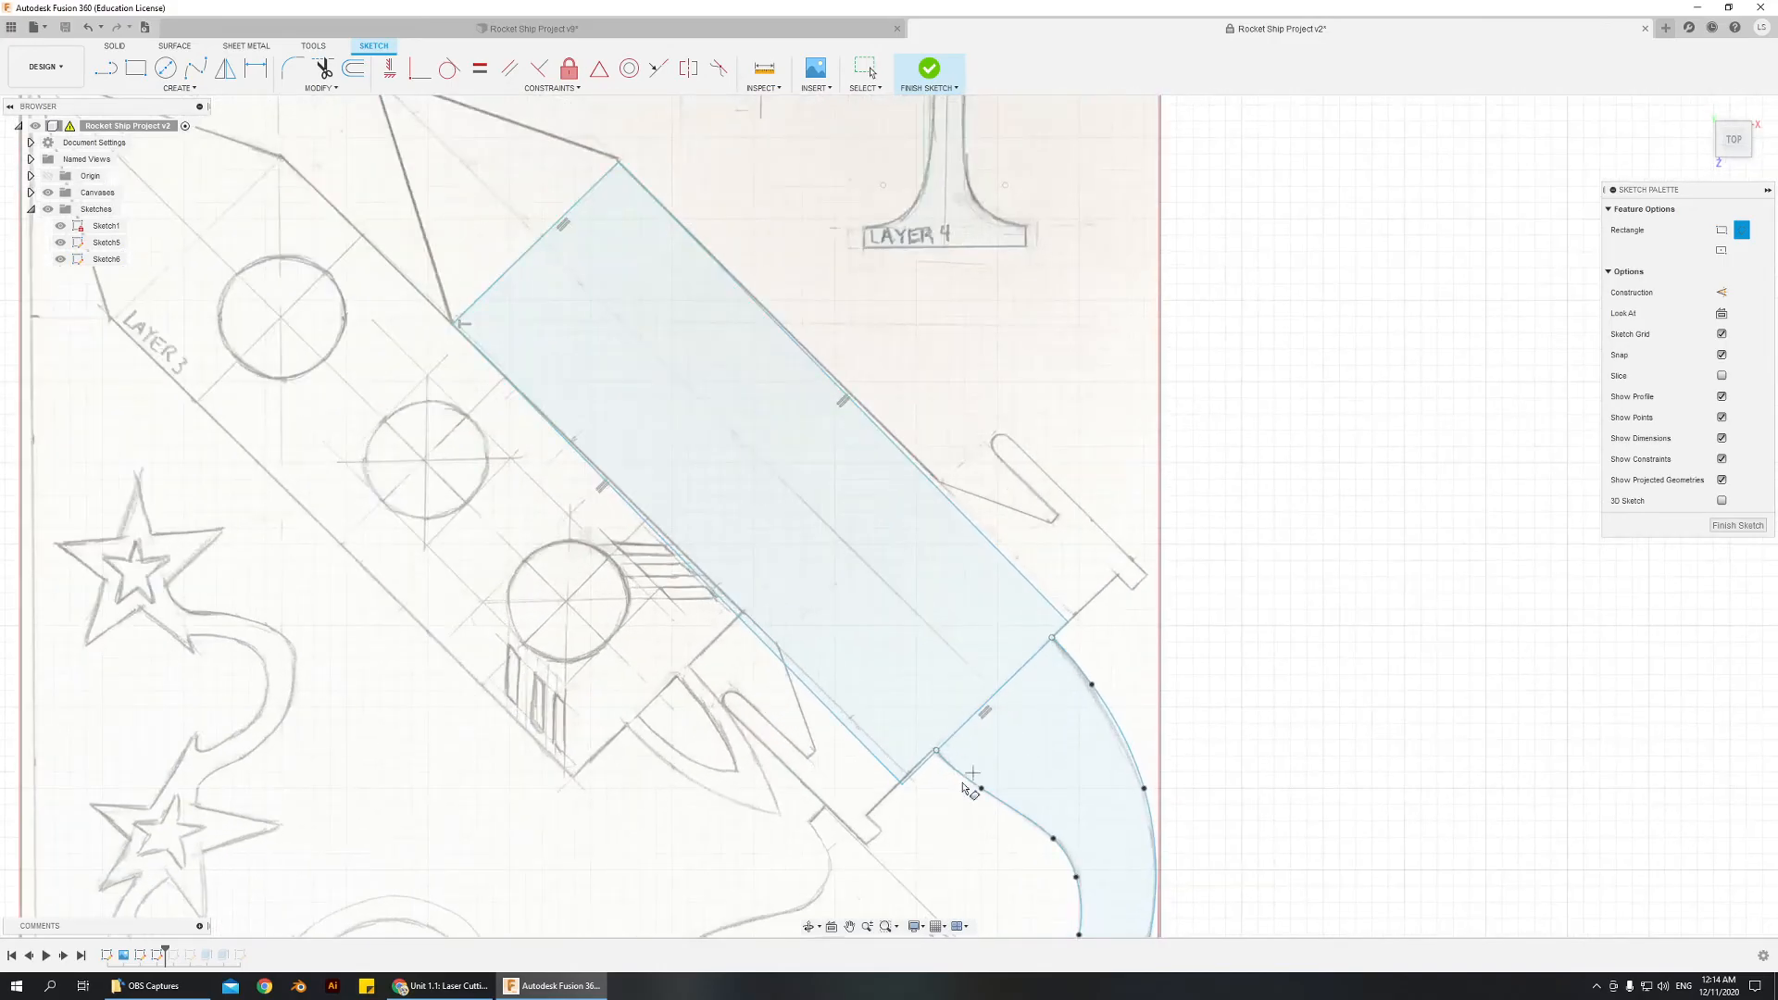
{"action": "scroll", "coordinate": [1055, 635], "scroll_direction": "down", "scroll_amount": 3}
{"action": "scroll", "coordinate": [1037, 639], "scroll_direction": "up", "scroll_amount": 3}
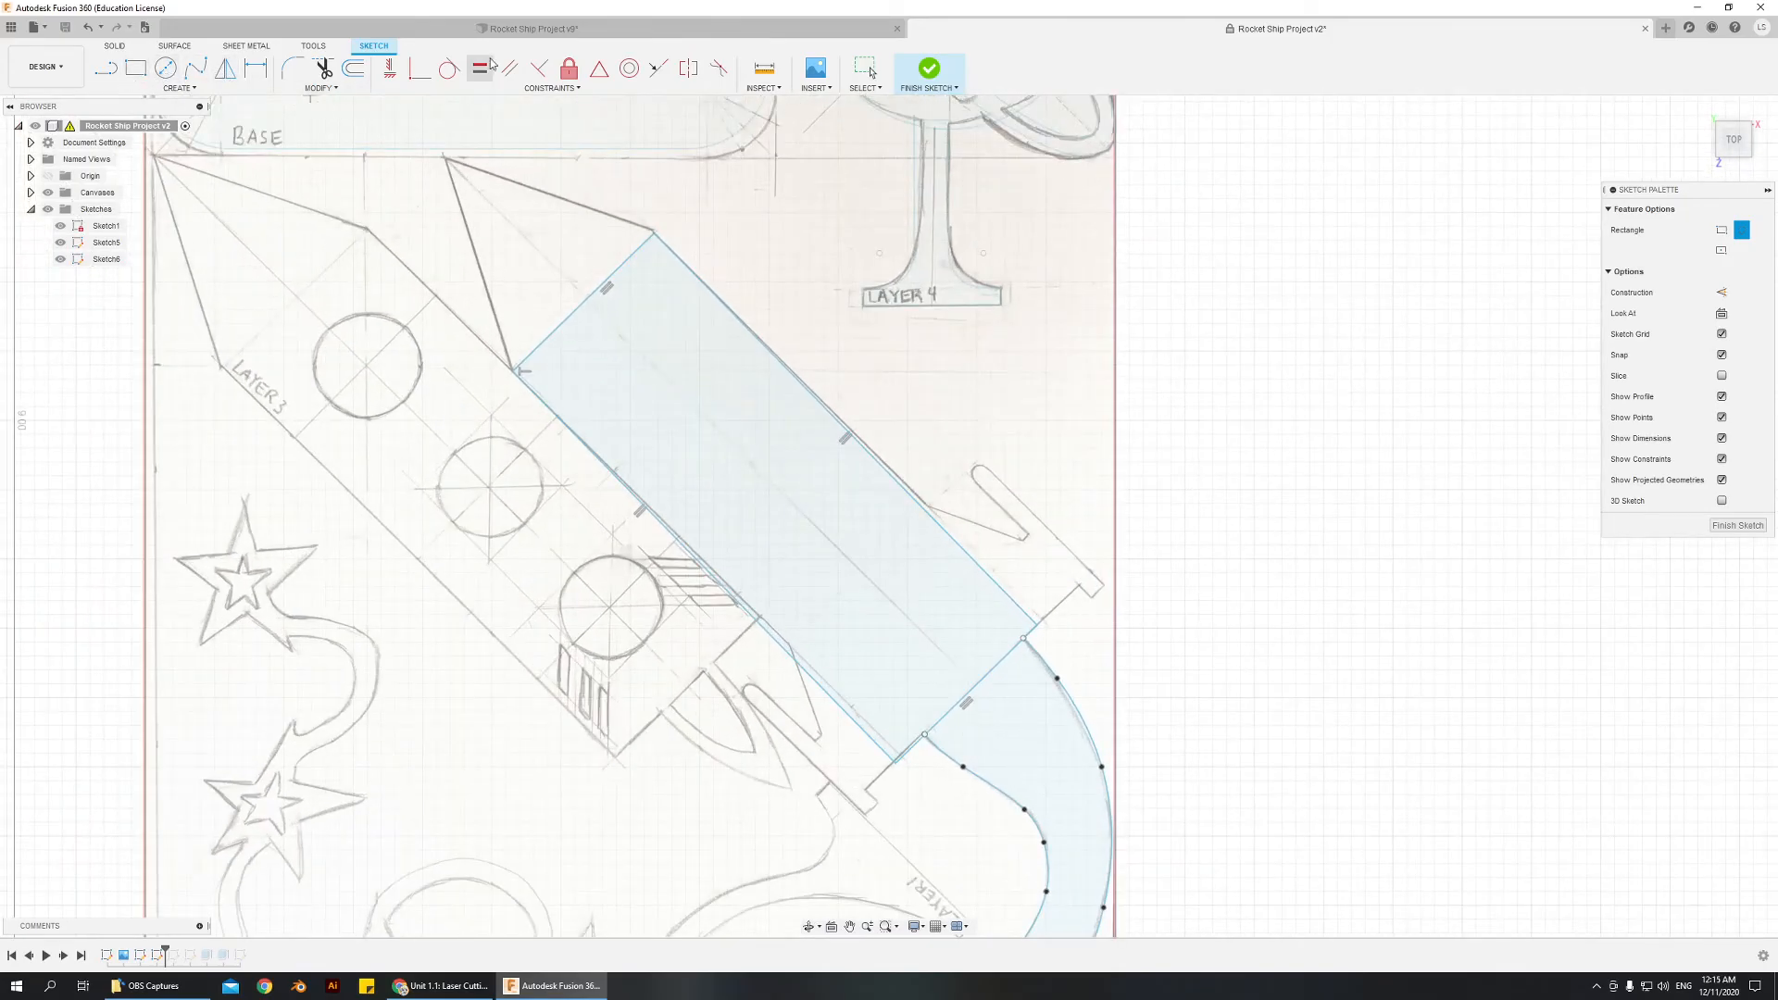
{"action": "left_click", "coordinate": [105, 68]}
{"action": "left_click", "coordinate": [584, 303]}
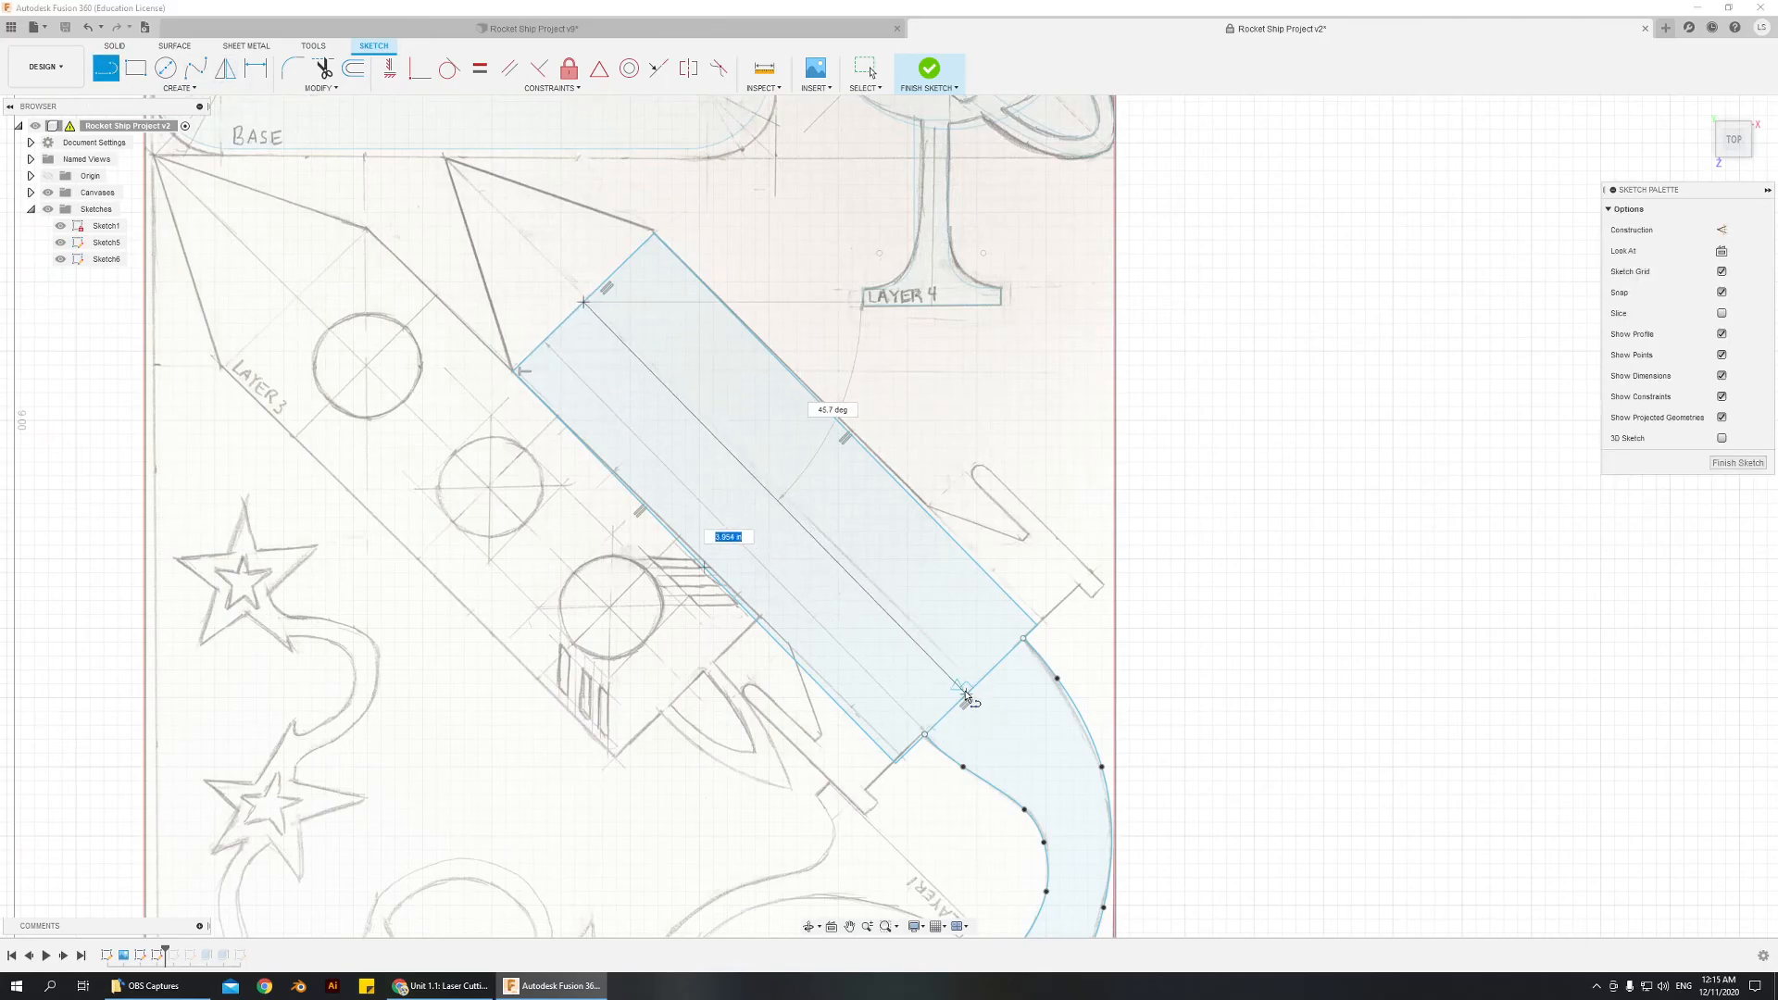
{"action": "scroll", "coordinate": [965, 697], "scroll_direction": "down", "scroll_amount": 3}
{"action": "scroll", "coordinate": [967, 696], "scroll_direction": "up", "scroll_amount": 8}
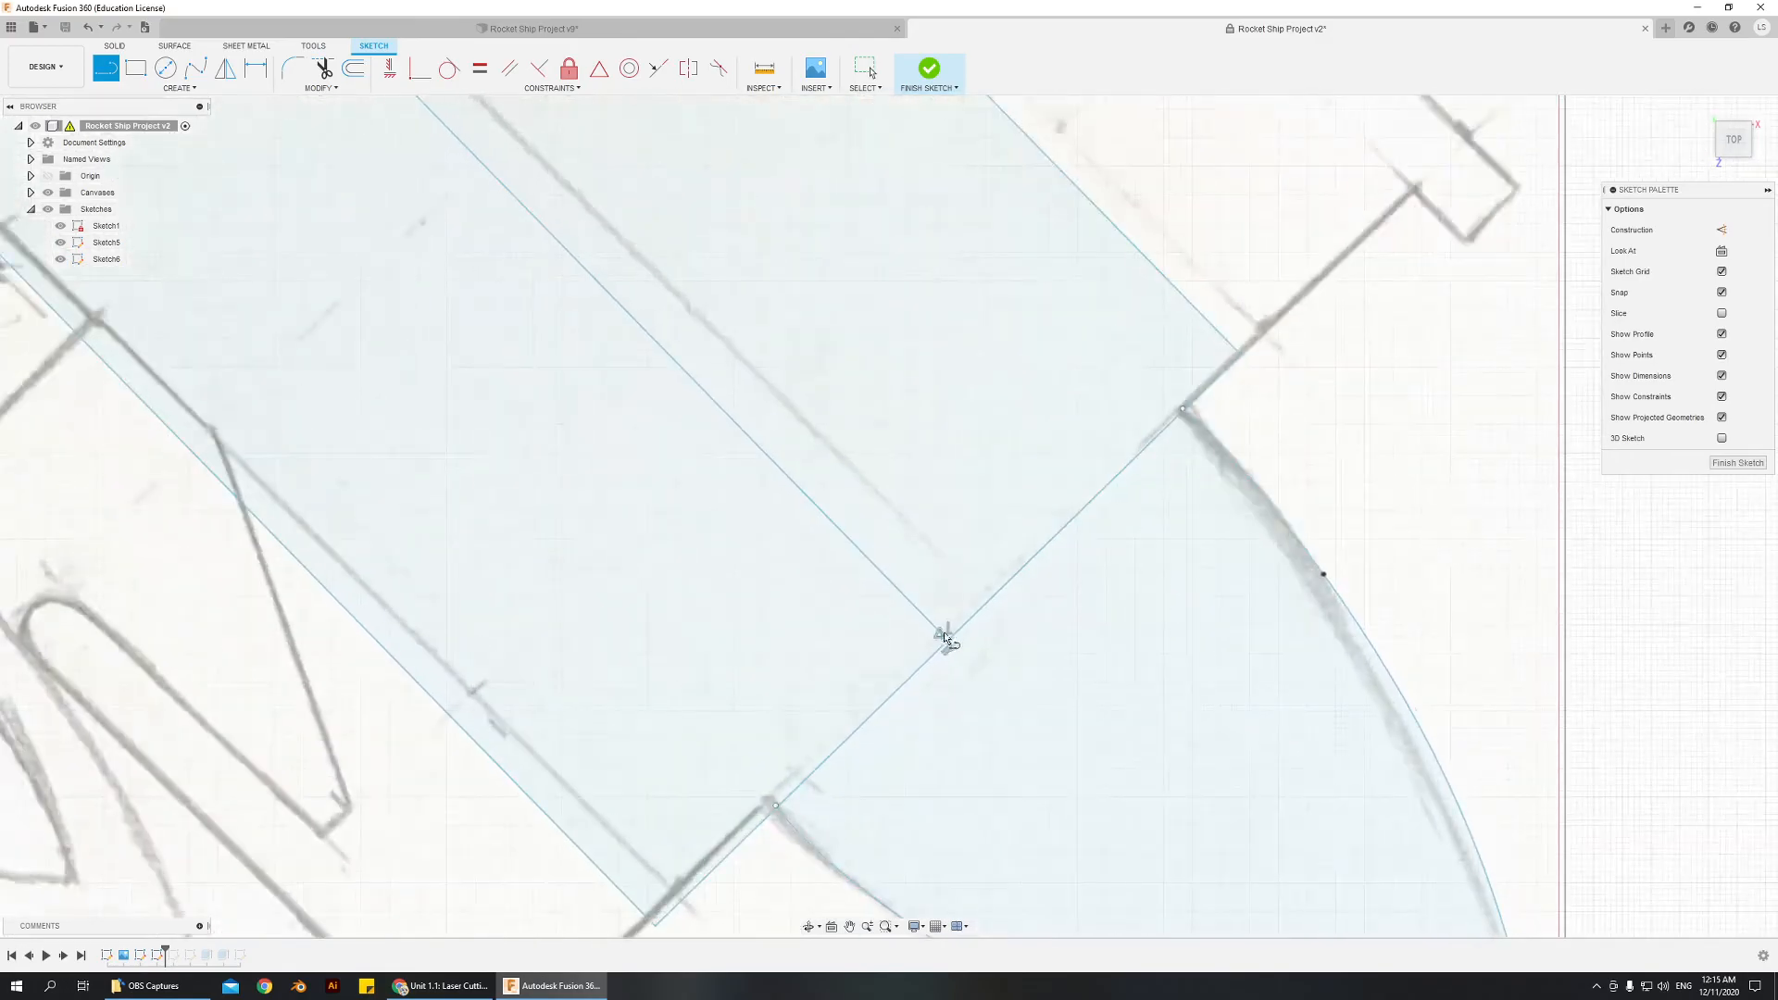
{"action": "scroll", "coordinate": [944, 639], "scroll_direction": "down", "scroll_amount": 4}
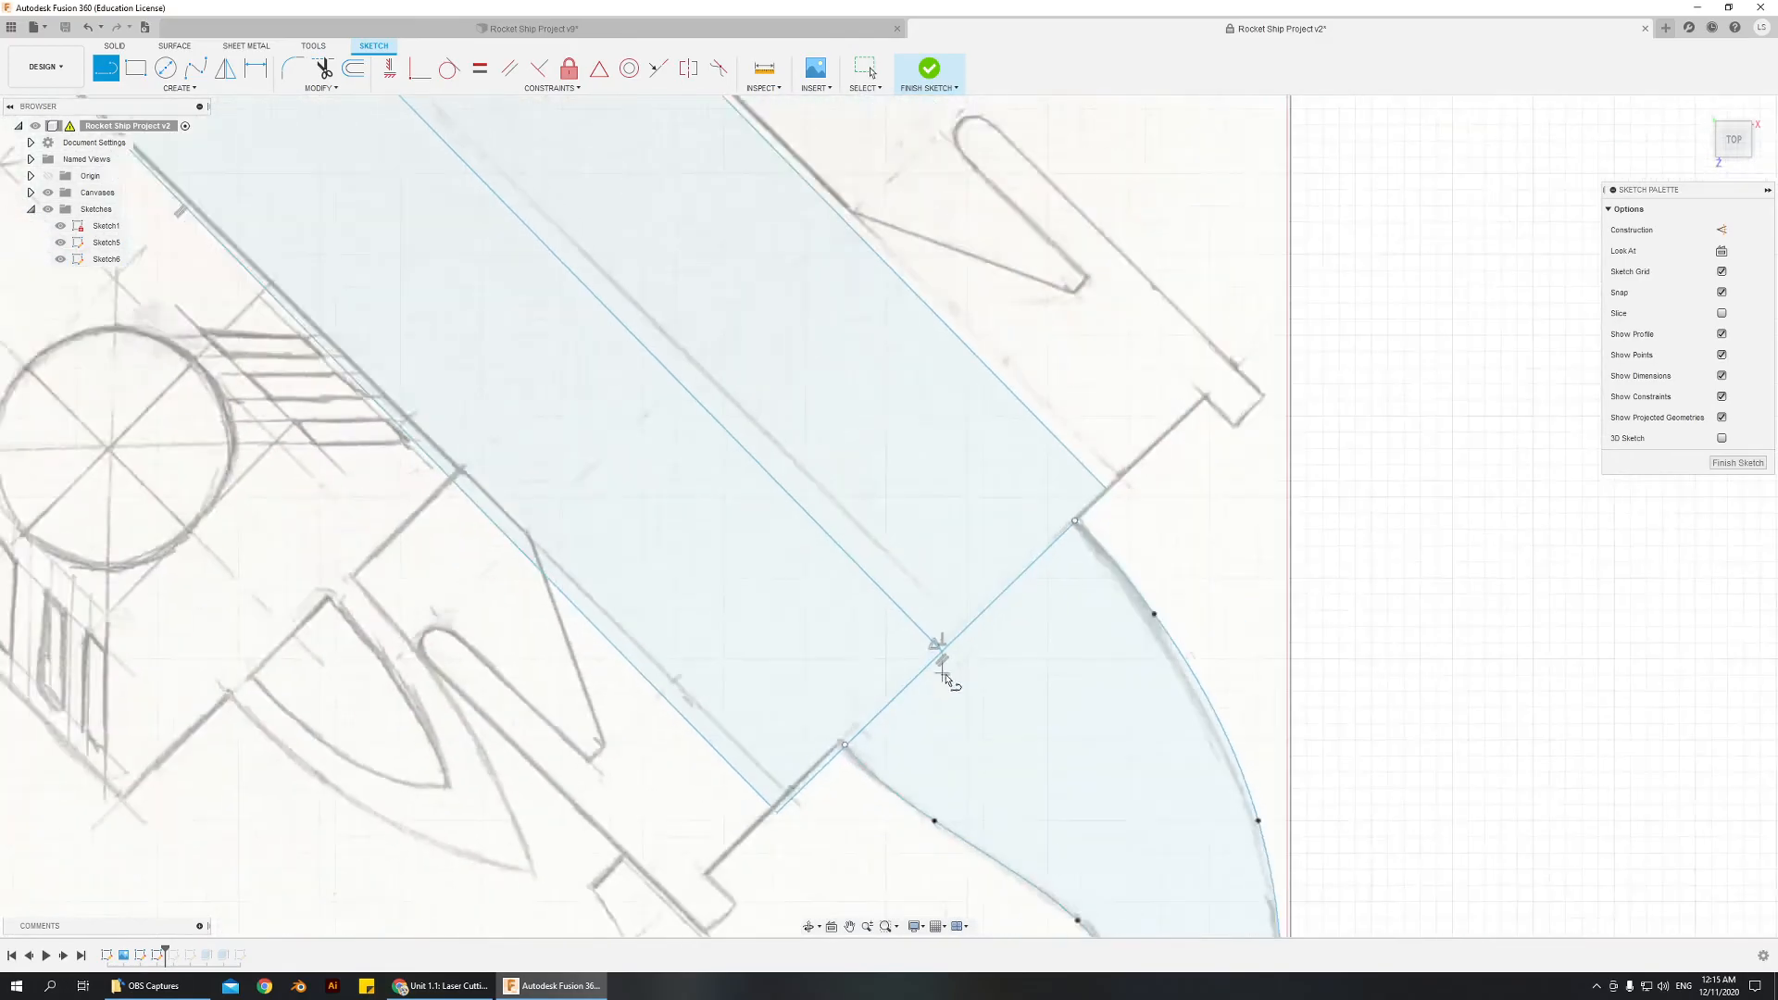
{"action": "scroll", "coordinate": [940, 643], "scroll_direction": "up", "scroll_amount": 2}
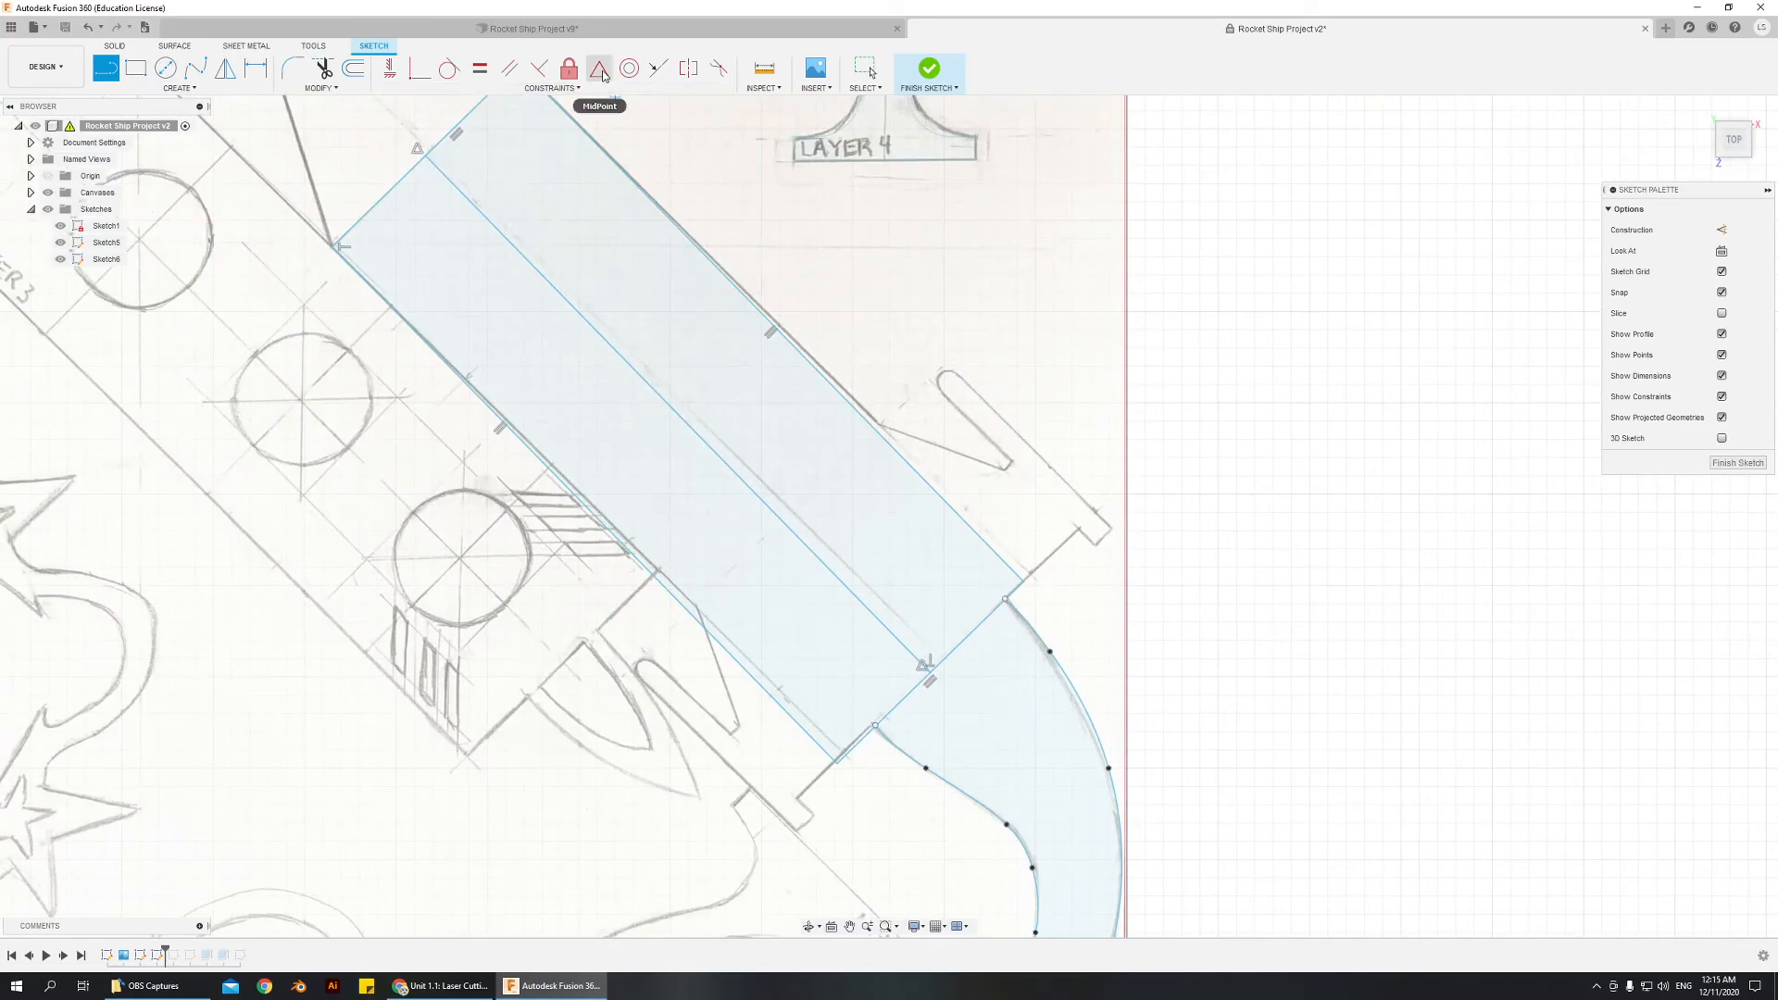
- Draw the LAYER 2 rocket's pointed nose with two lines from the body's front corners meeting at the traced tip
{"action": "scroll", "coordinate": [645, 465], "scroll_direction": "down", "scroll_amount": 2}
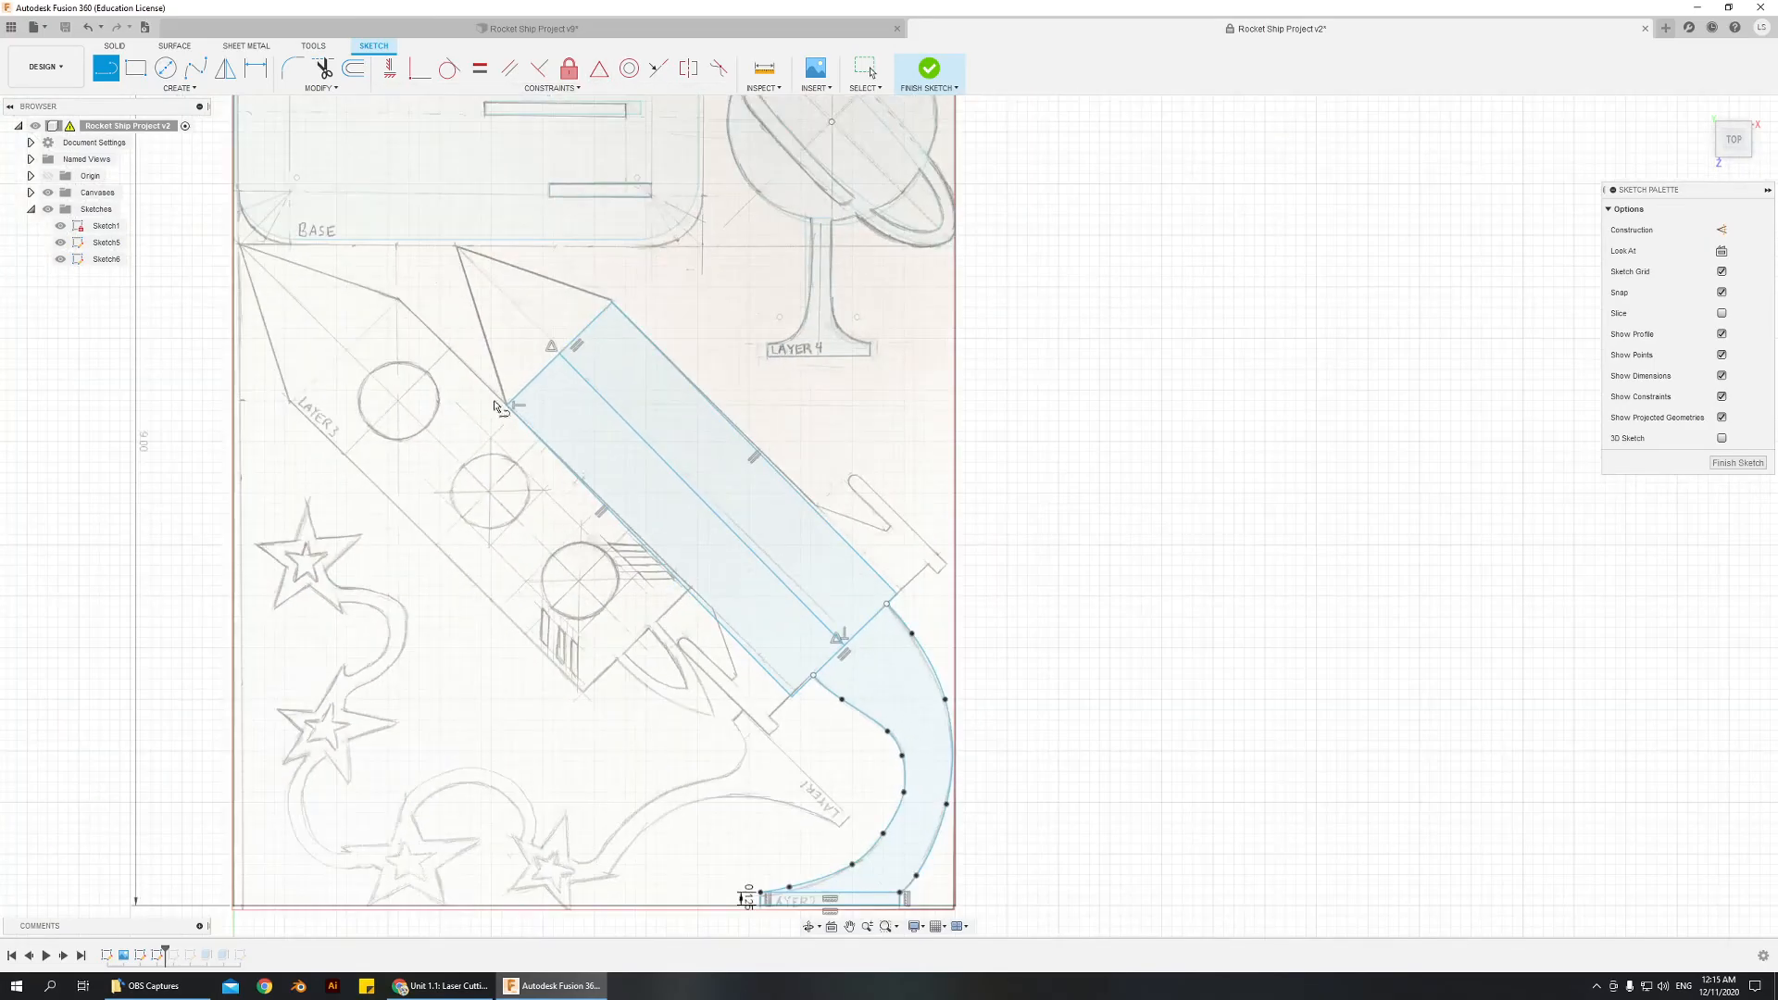
{"action": "scroll", "coordinate": [432, 320], "scroll_direction": "up", "scroll_amount": 3}
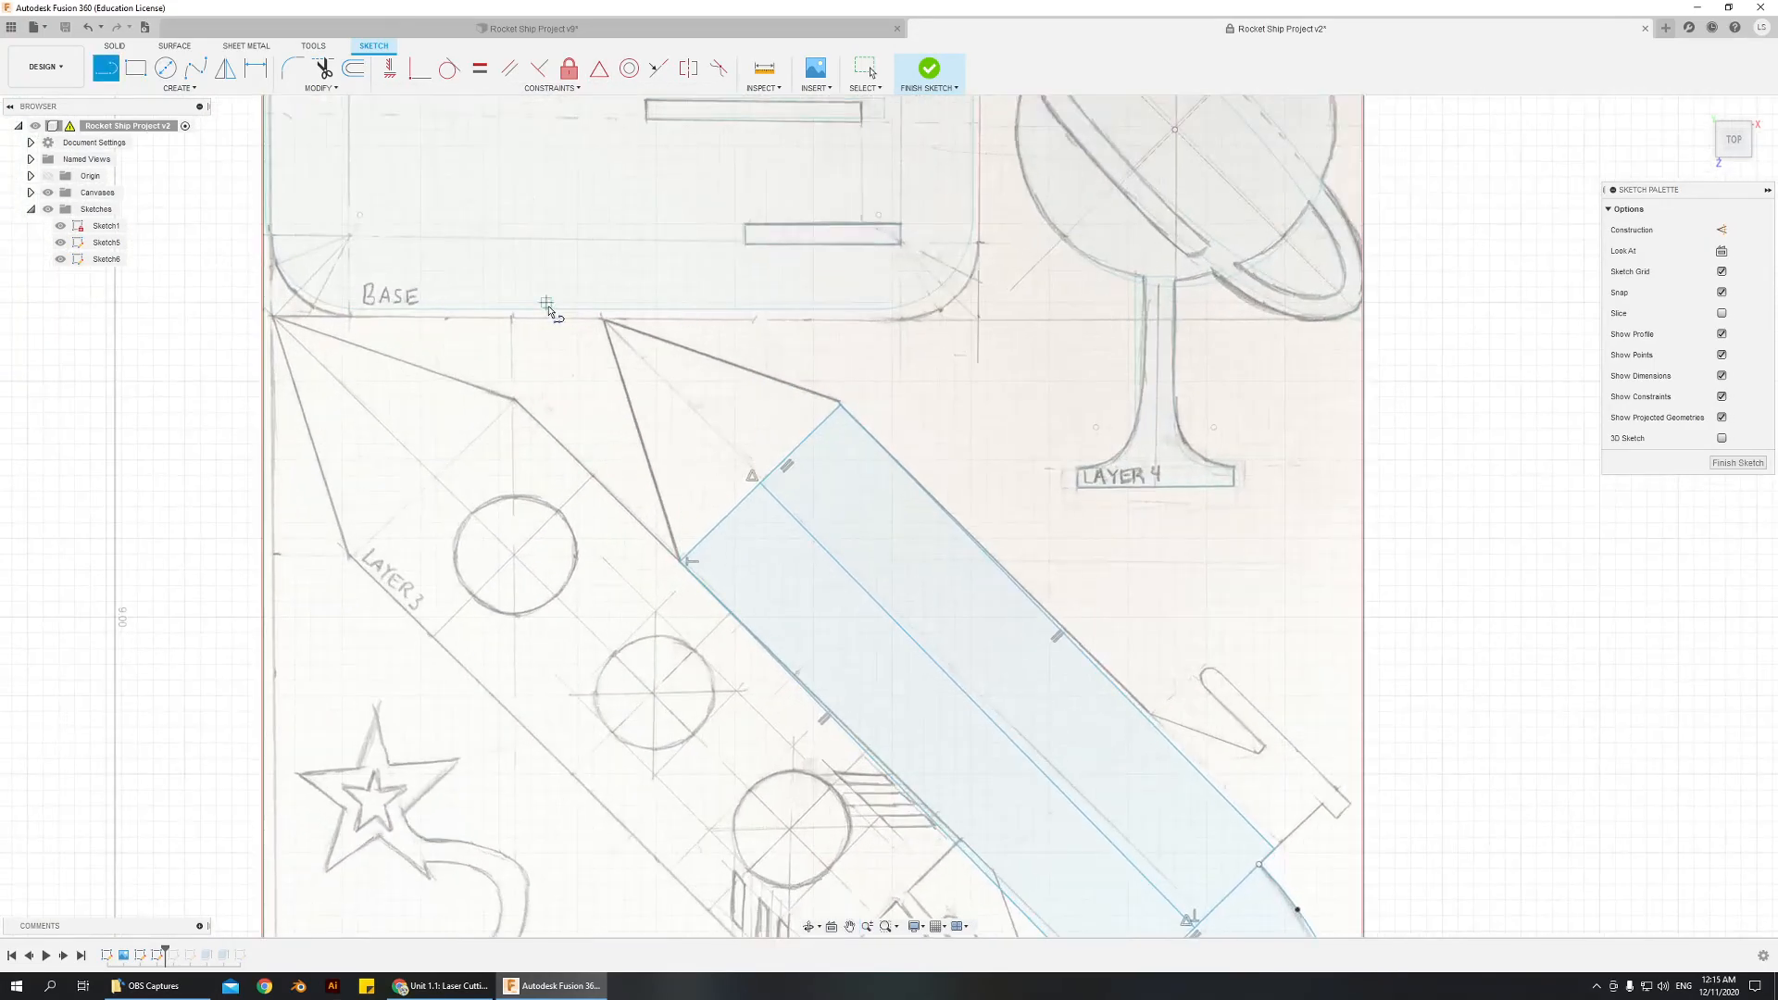
{"action": "left_click", "coordinate": [683, 561]}
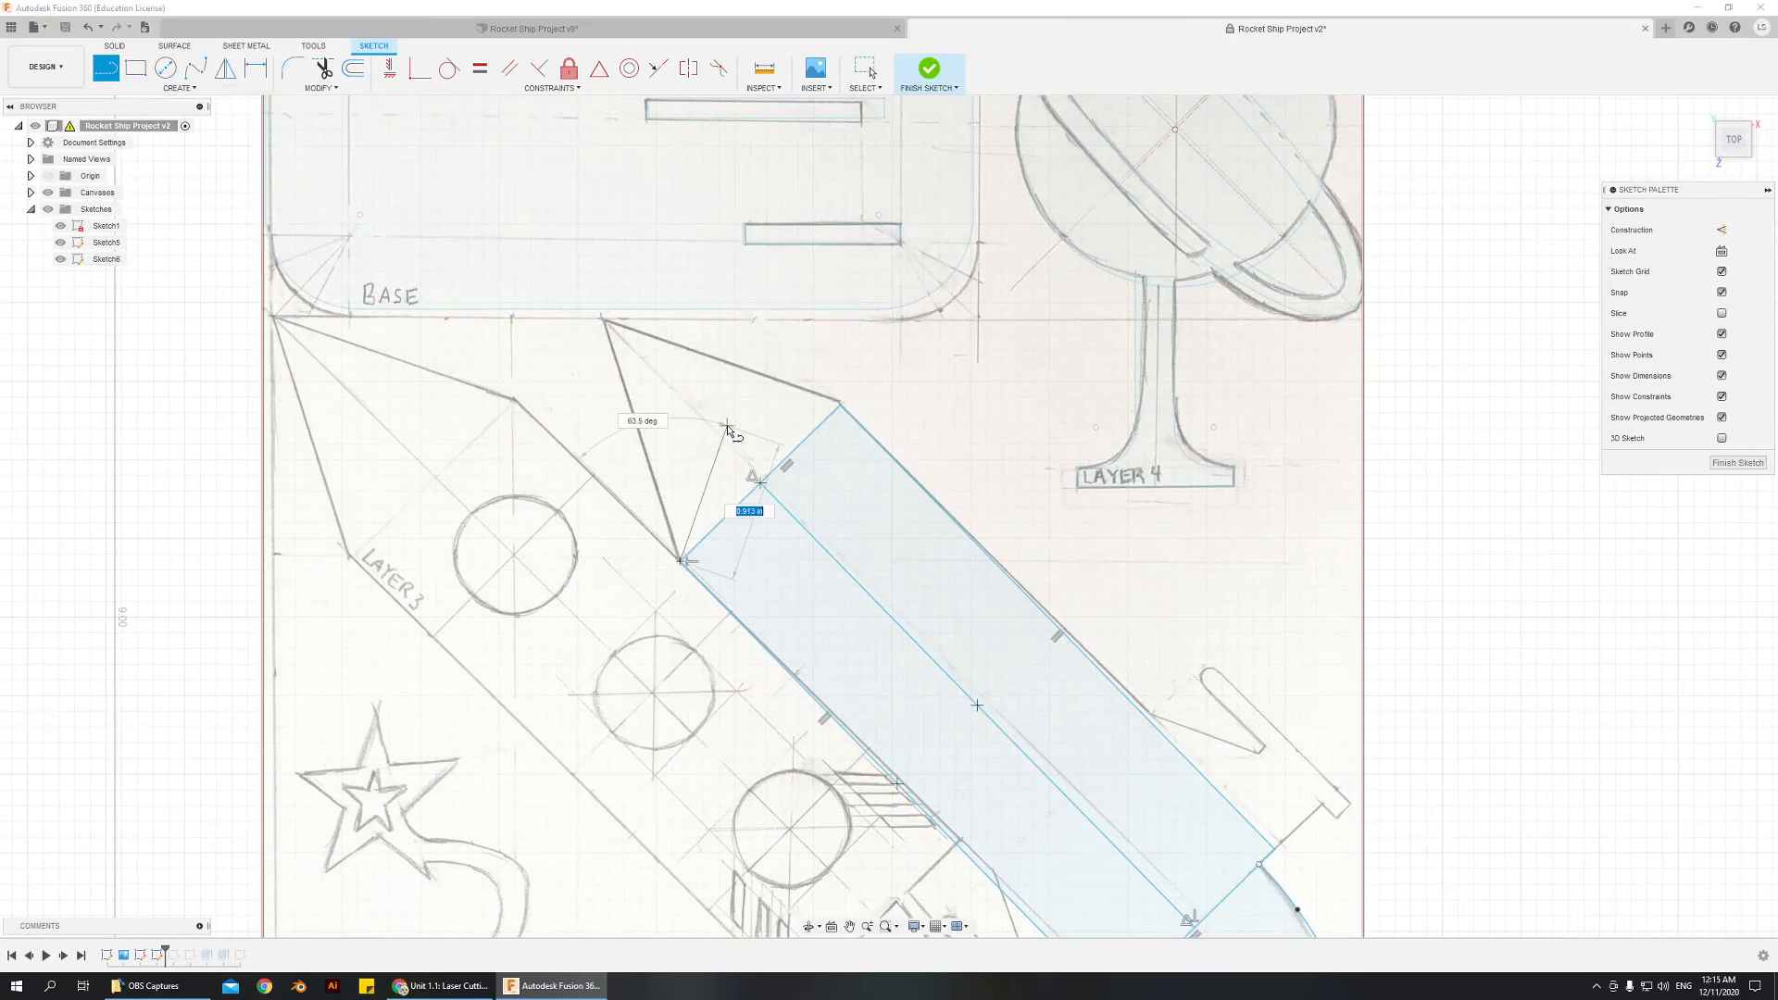
{"action": "left_click", "coordinate": [608, 328]}
{"action": "left_click", "coordinate": [841, 405]}
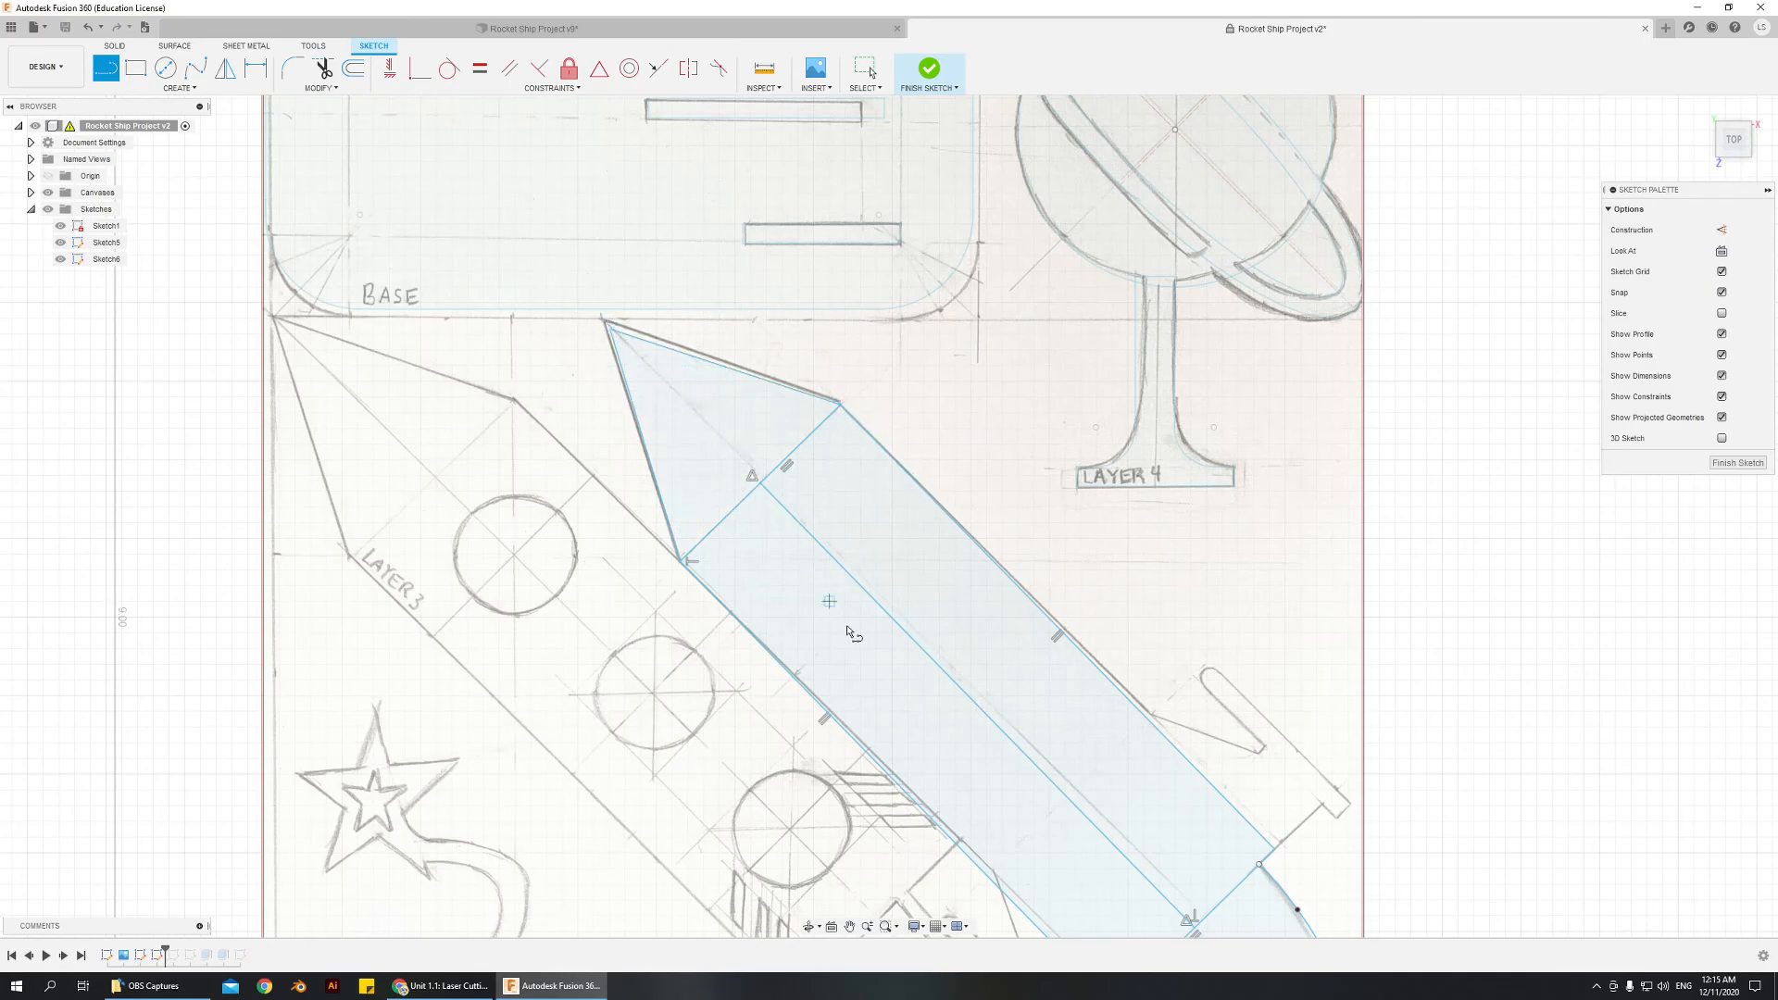
- Examine the LAYER 2 rocket's nose, body, tail end and curved stand against the canvas drawing
{"action": "scroll", "coordinate": [935, 689], "scroll_direction": "down", "scroll_amount": 3}
{"action": "scroll", "coordinate": [1137, 768], "scroll_direction": "up", "scroll_amount": 3}
{"action": "mouse_move", "coordinate": [1177, 827]}
{"action": "middle_mouse_down"}
{"action": "mouse_move", "coordinate": [1068, 524]}
{"action": "mouse_move", "coordinate": [1139, 349]}
{"action": "mouse_move", "coordinate": [1133, 466]}
{"action": "middle_mouse_up"}
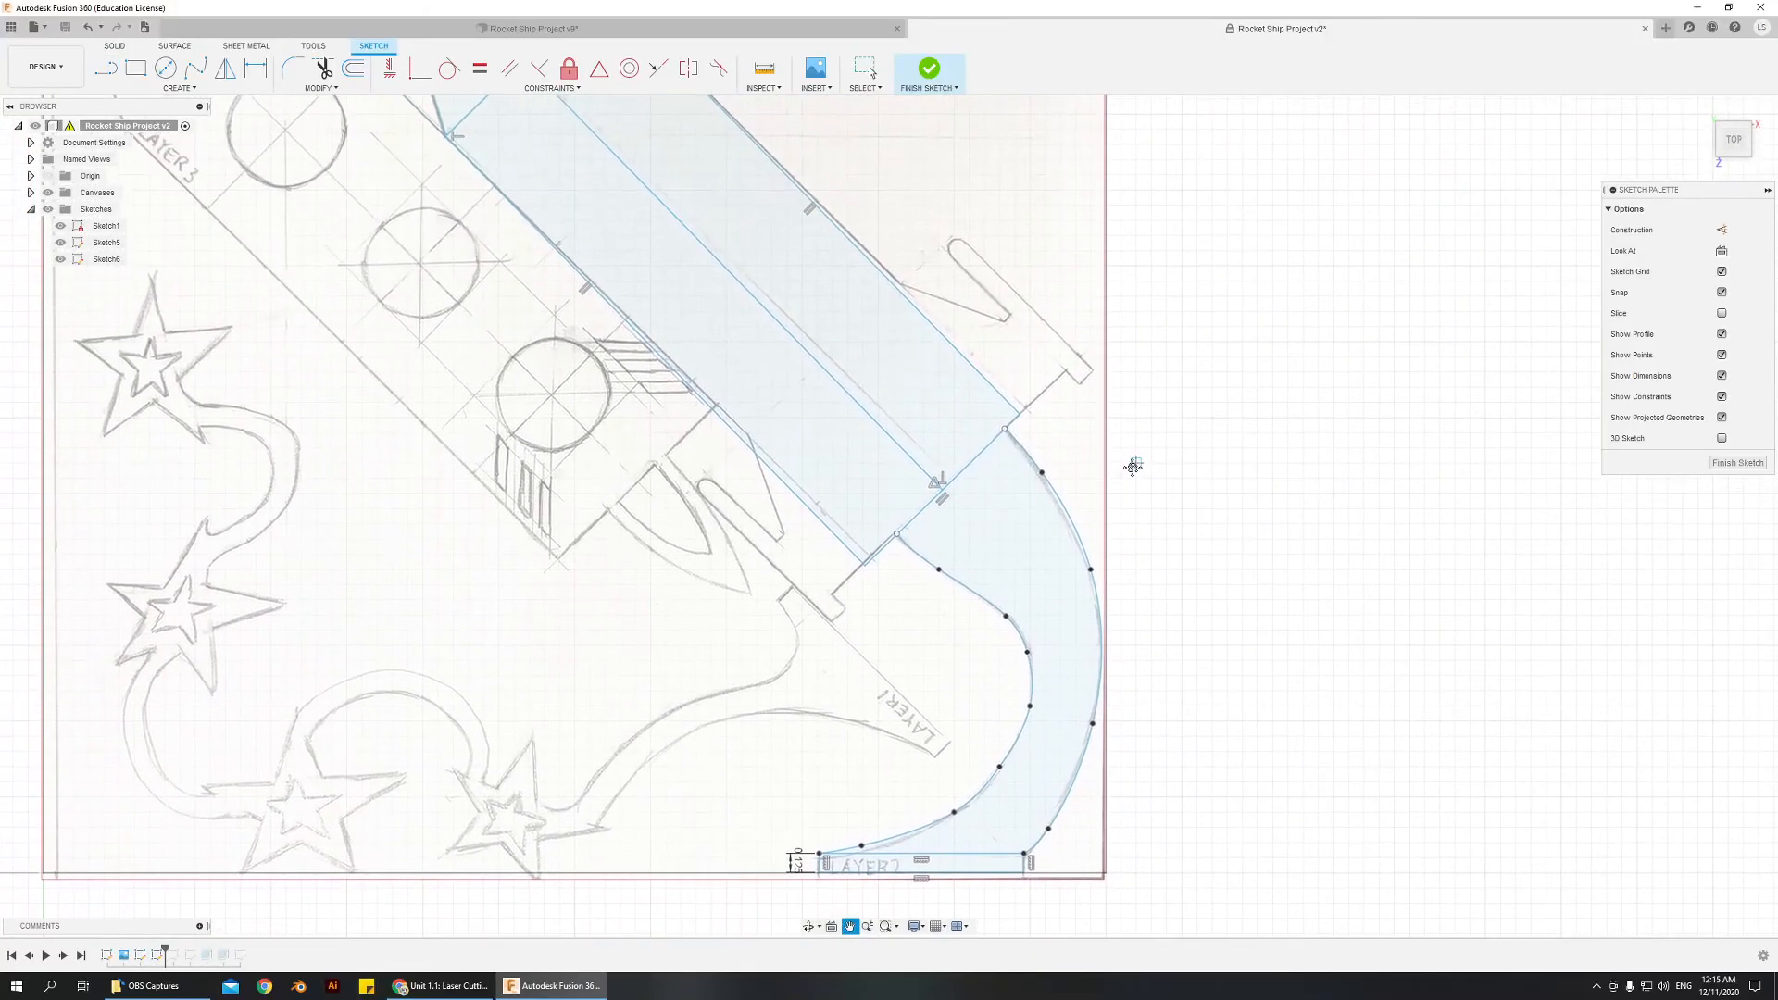
{"action": "key", "text": "l"}
{"action": "scroll", "coordinate": [963, 511], "scroll_direction": "down", "scroll_amount": 2}
{"action": "scroll", "coordinate": [926, 519], "scroll_direction": "down", "scroll_amount": 3}
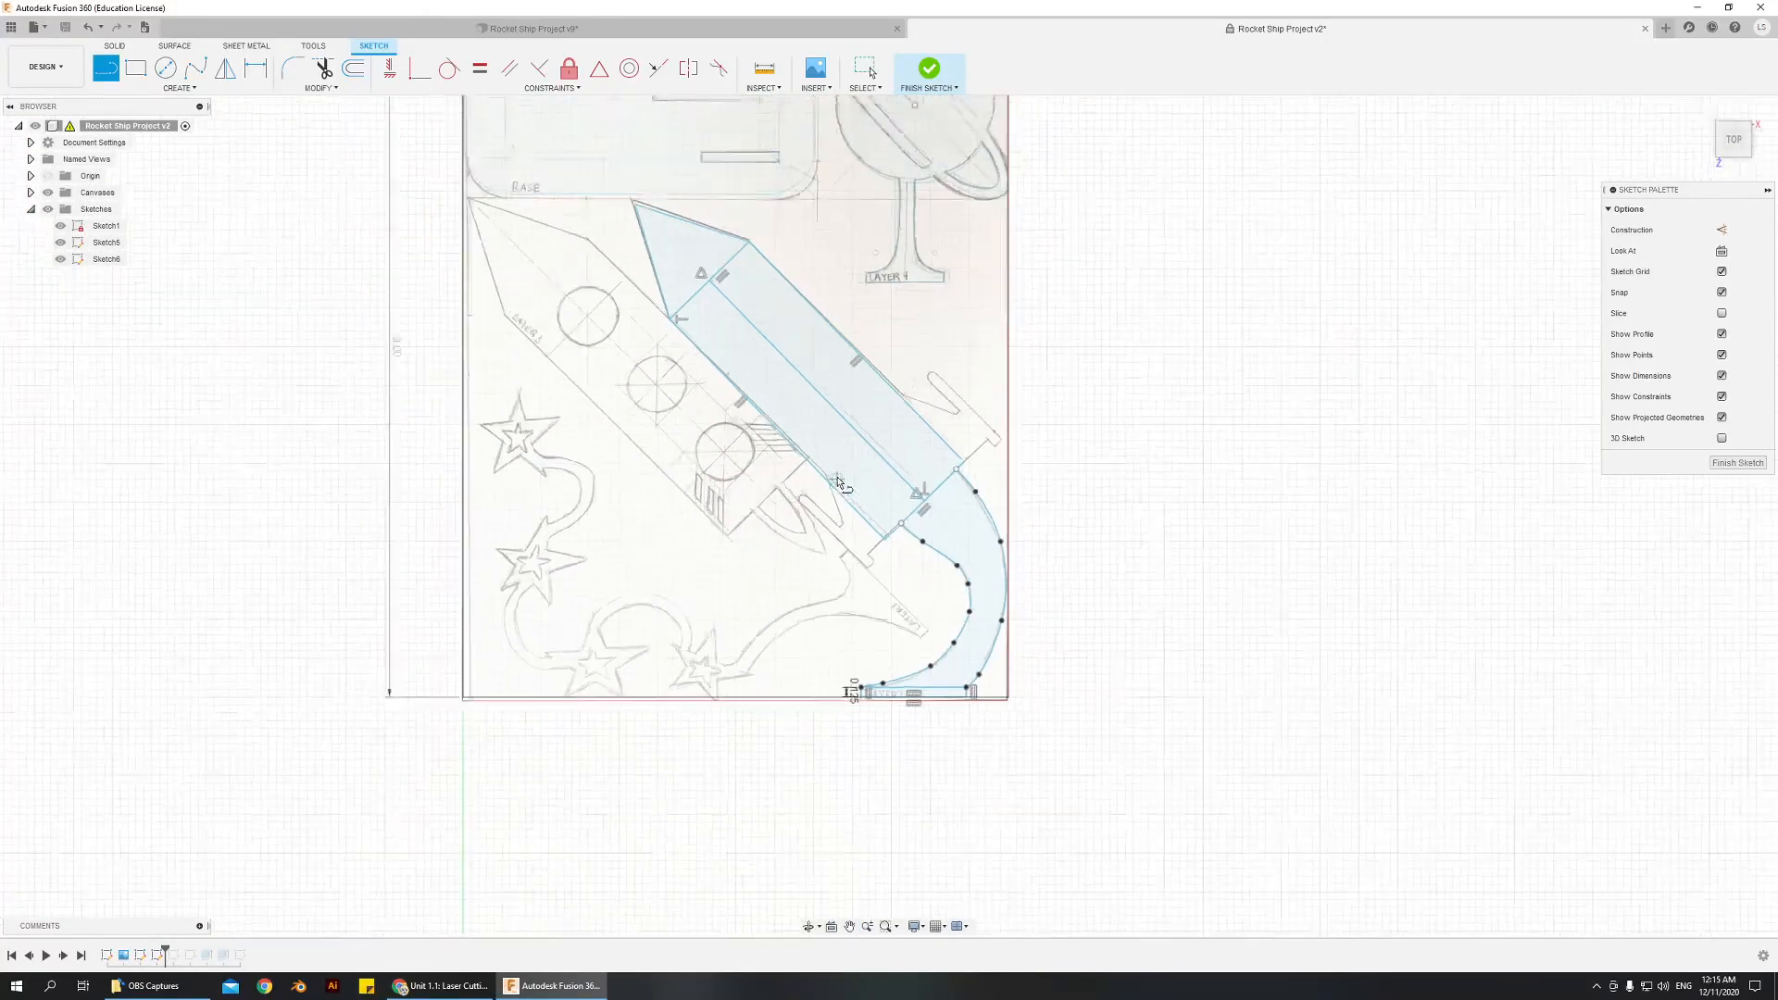
{"action": "scroll", "coordinate": [927, 510], "scroll_direction": "up", "scroll_amount": 4}
{"action": "scroll", "coordinate": [1065, 667], "scroll_direction": "down", "scroll_amount": 2}
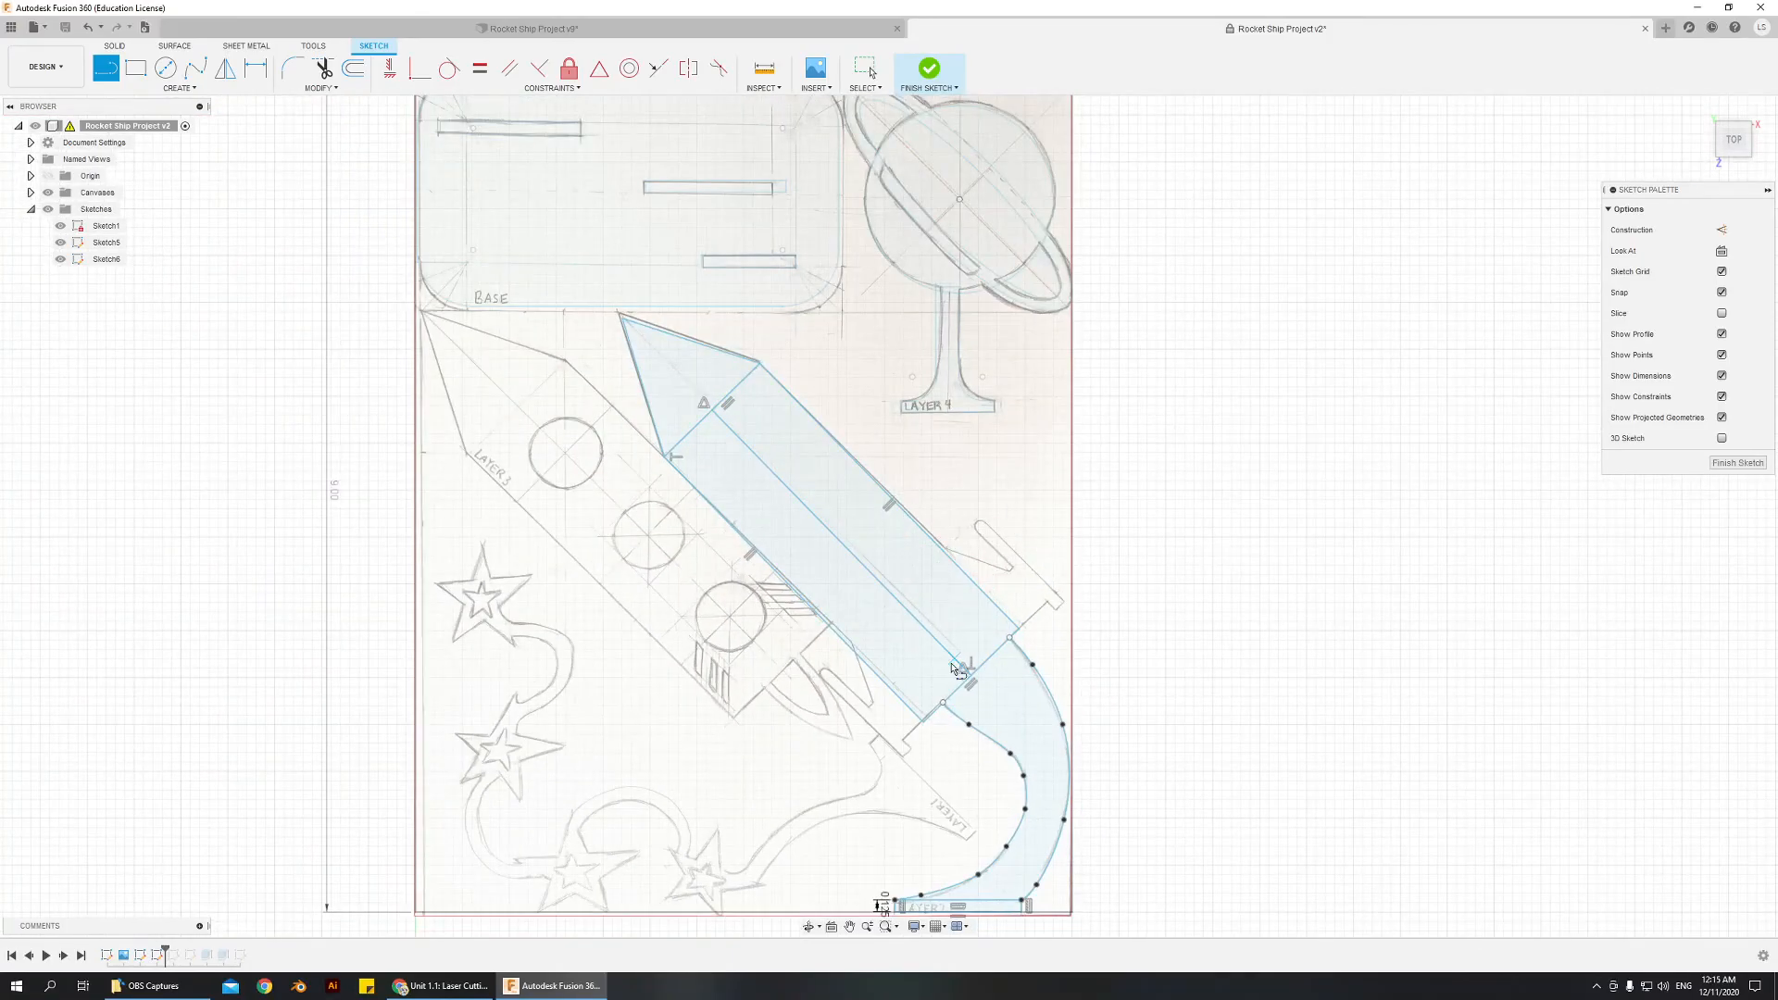
{"action": "scroll", "coordinate": [1011, 648], "scroll_direction": "up", "scroll_amount": 2}
{"action": "scroll", "coordinate": [990, 703], "scroll_direction": "down", "scroll_amount": 3}
{"action": "scroll", "coordinate": [848, 612], "scroll_direction": "up", "scroll_amount": 3}
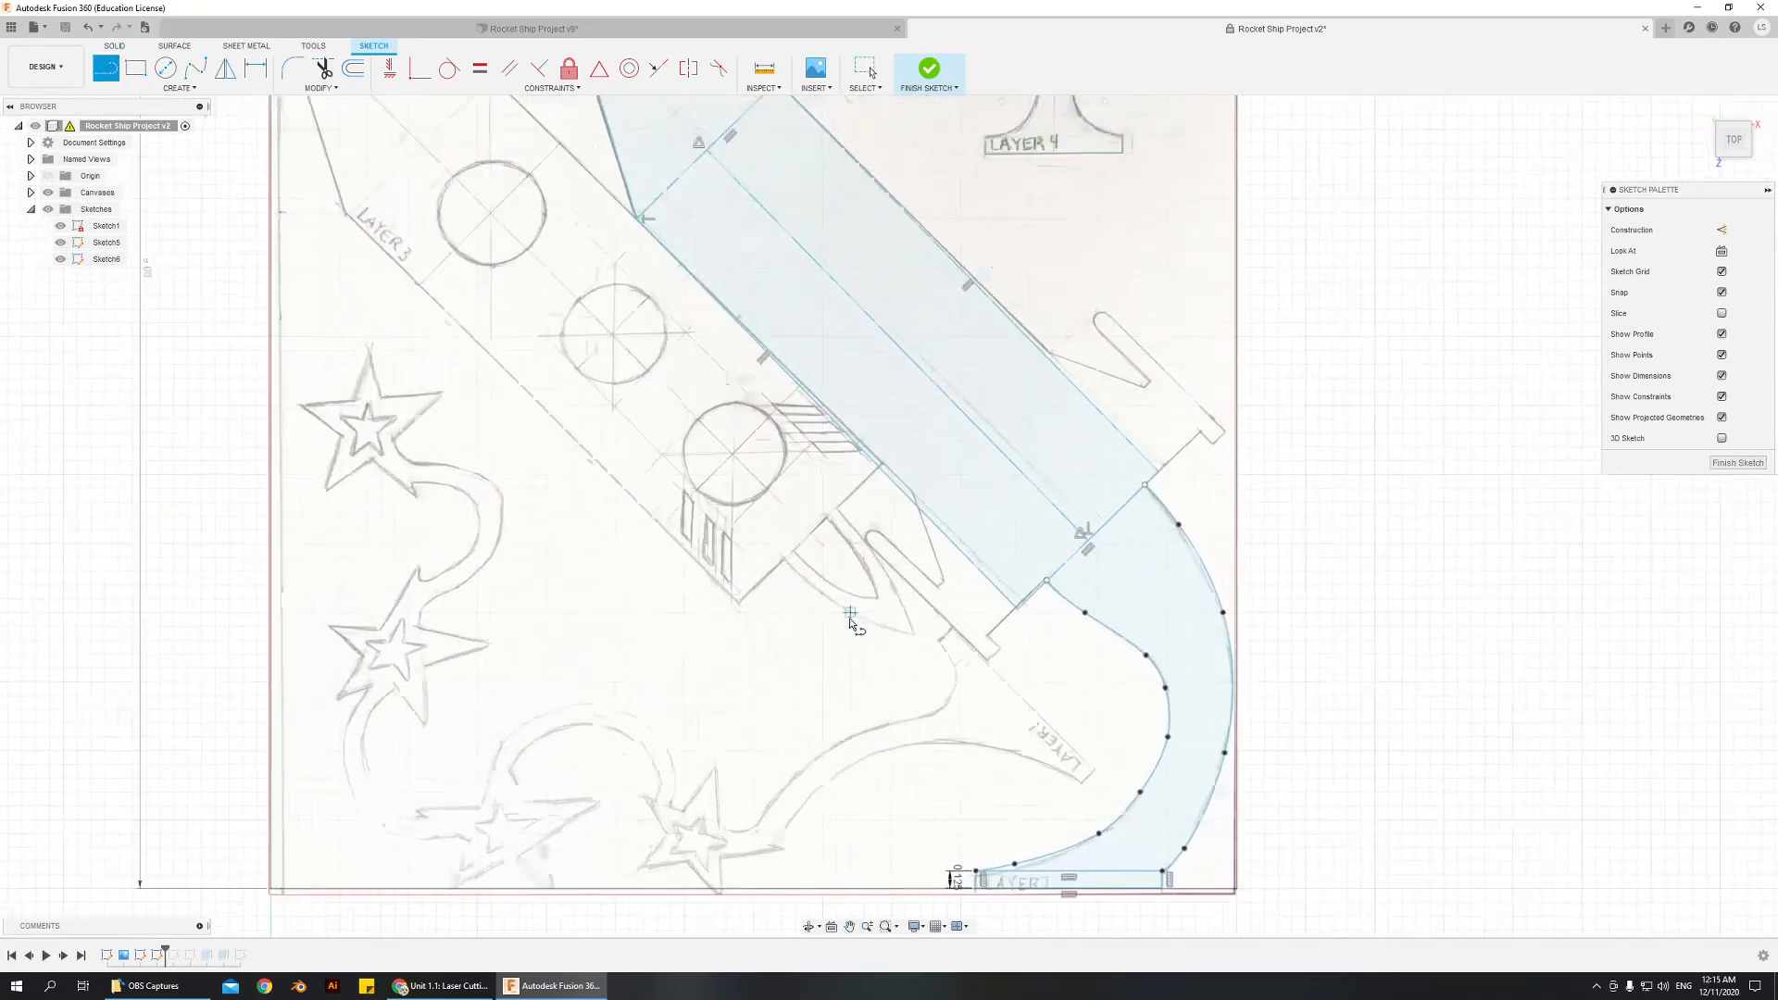
{"action": "scroll", "coordinate": [1004, 708], "scroll_direction": "down", "scroll_amount": 3}
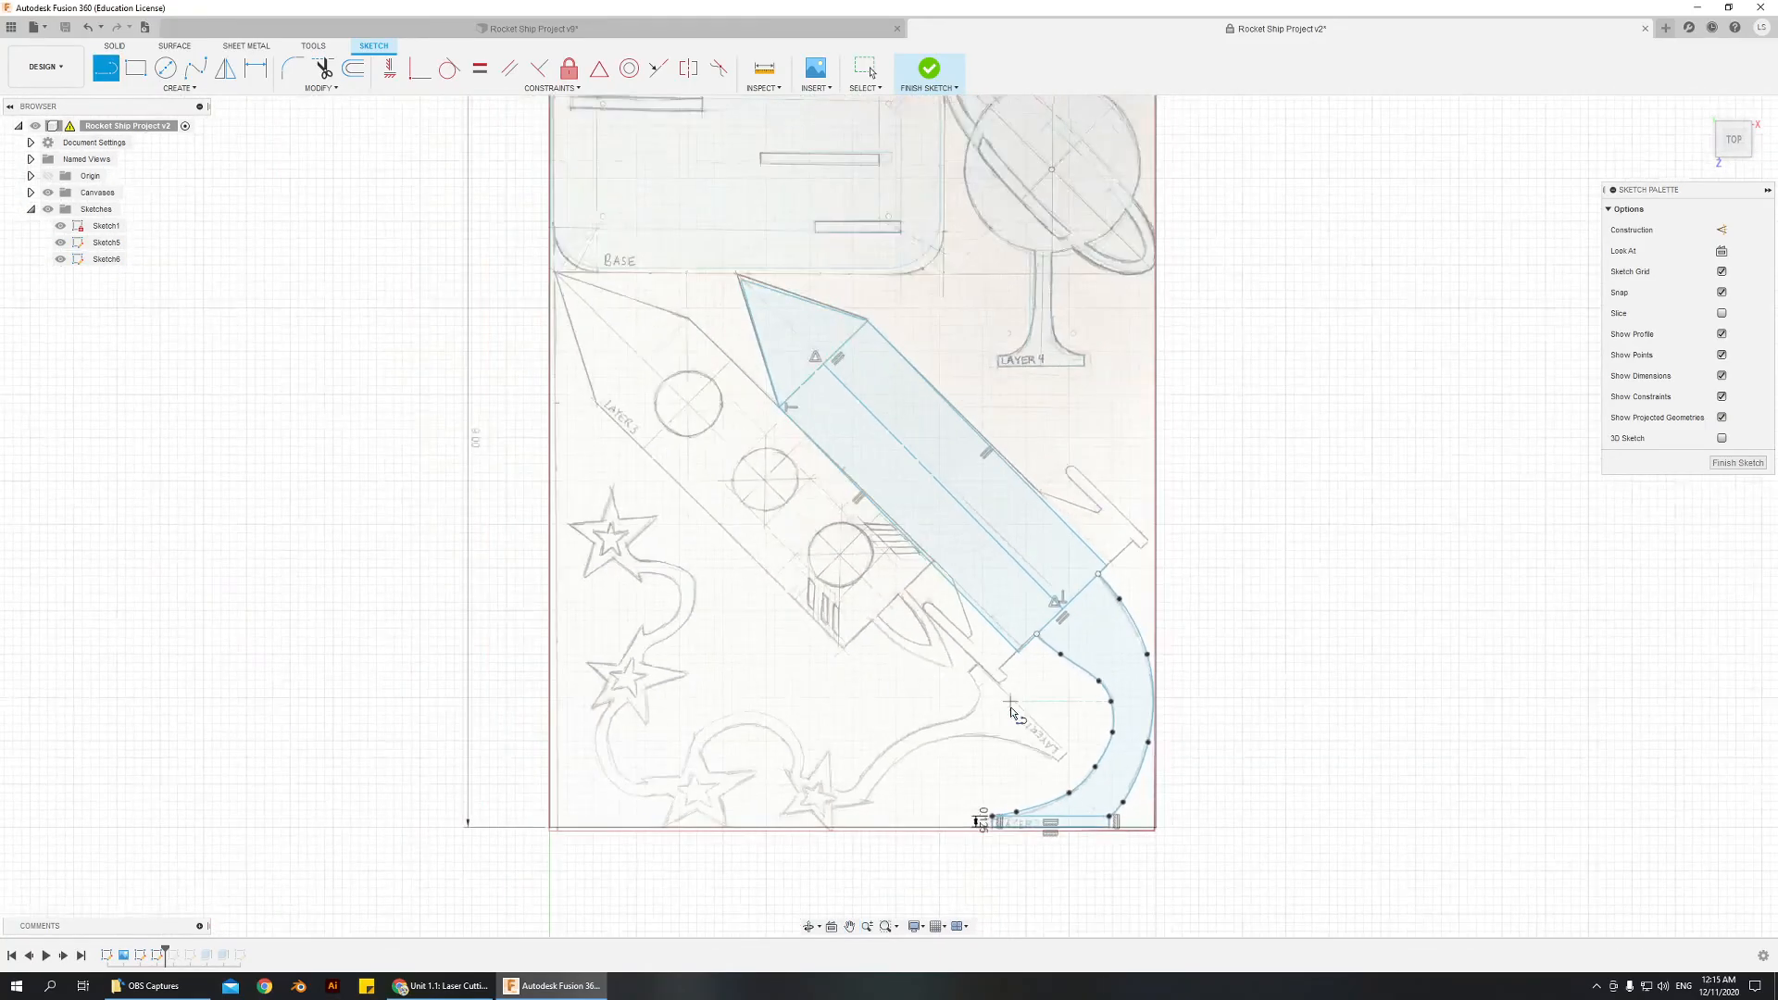
{"action": "middle_click_drag", "start_coordinate": [1056, 710], "coordinate": [848, 728]}
{"action": "scroll", "coordinate": [774, 654], "scroll_direction": "down", "scroll_amount": 2}
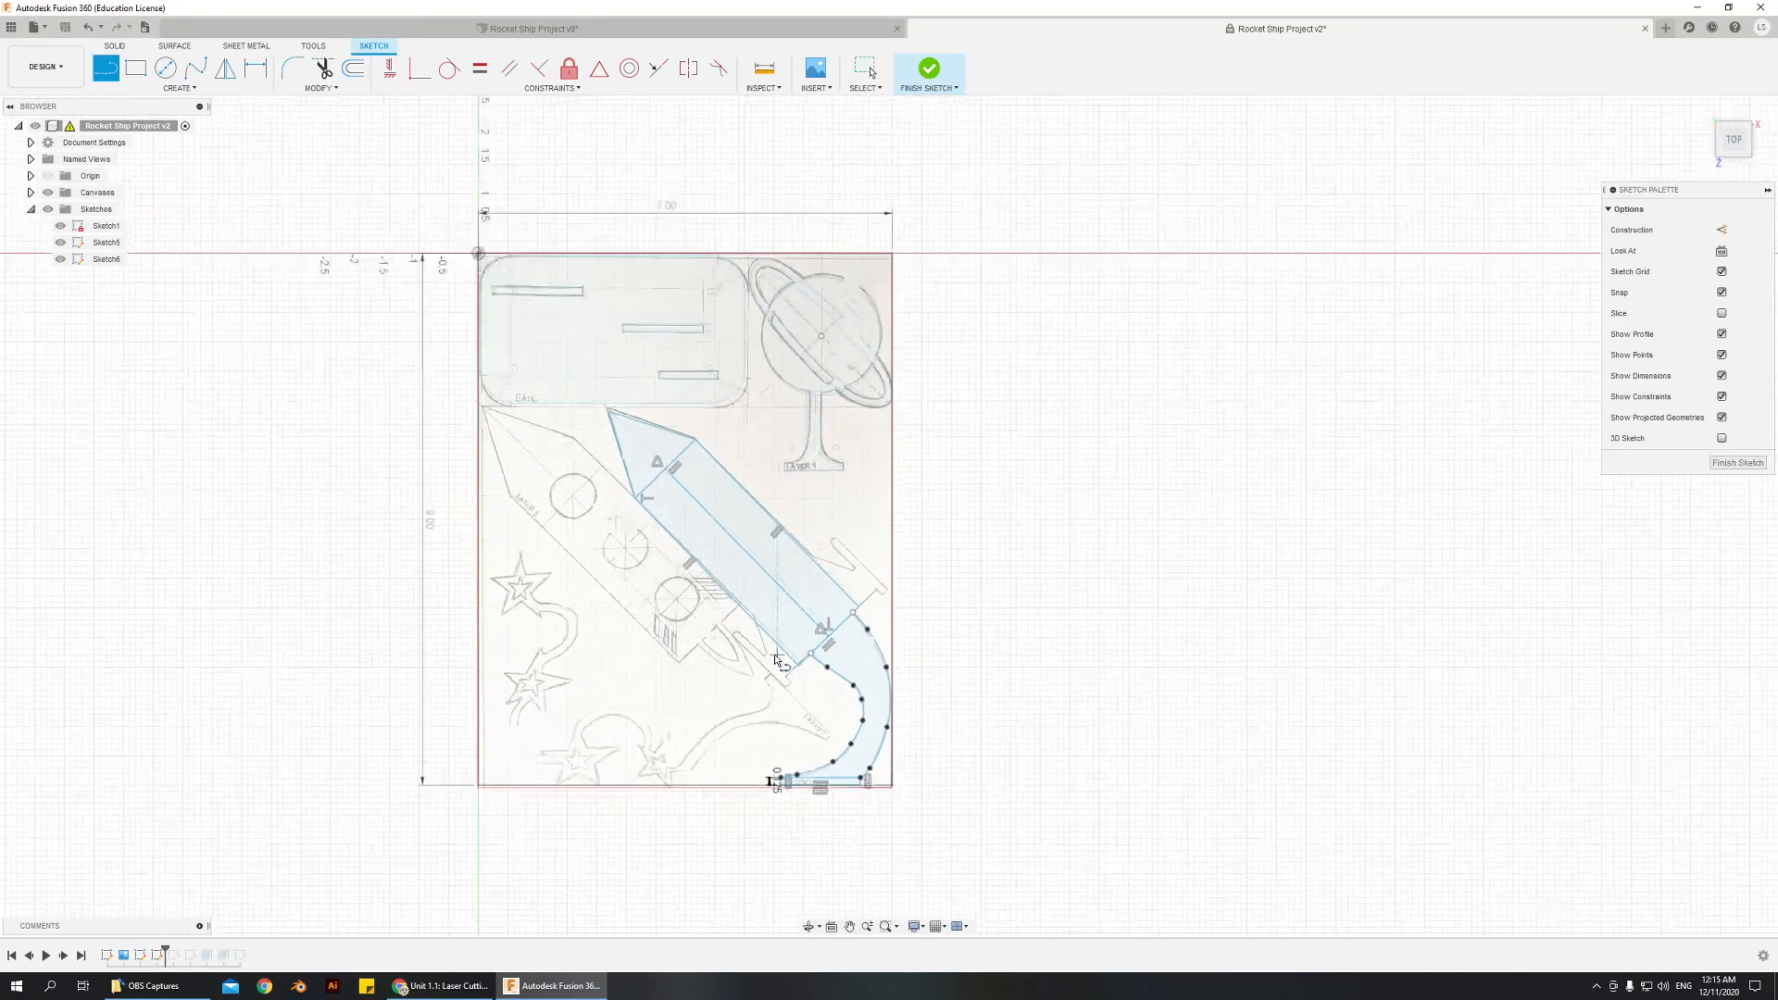
- Finish the LAYER 2 rocket sketch and return to the whole board layout
{"action": "left_click", "coordinate": [1726, 463]}
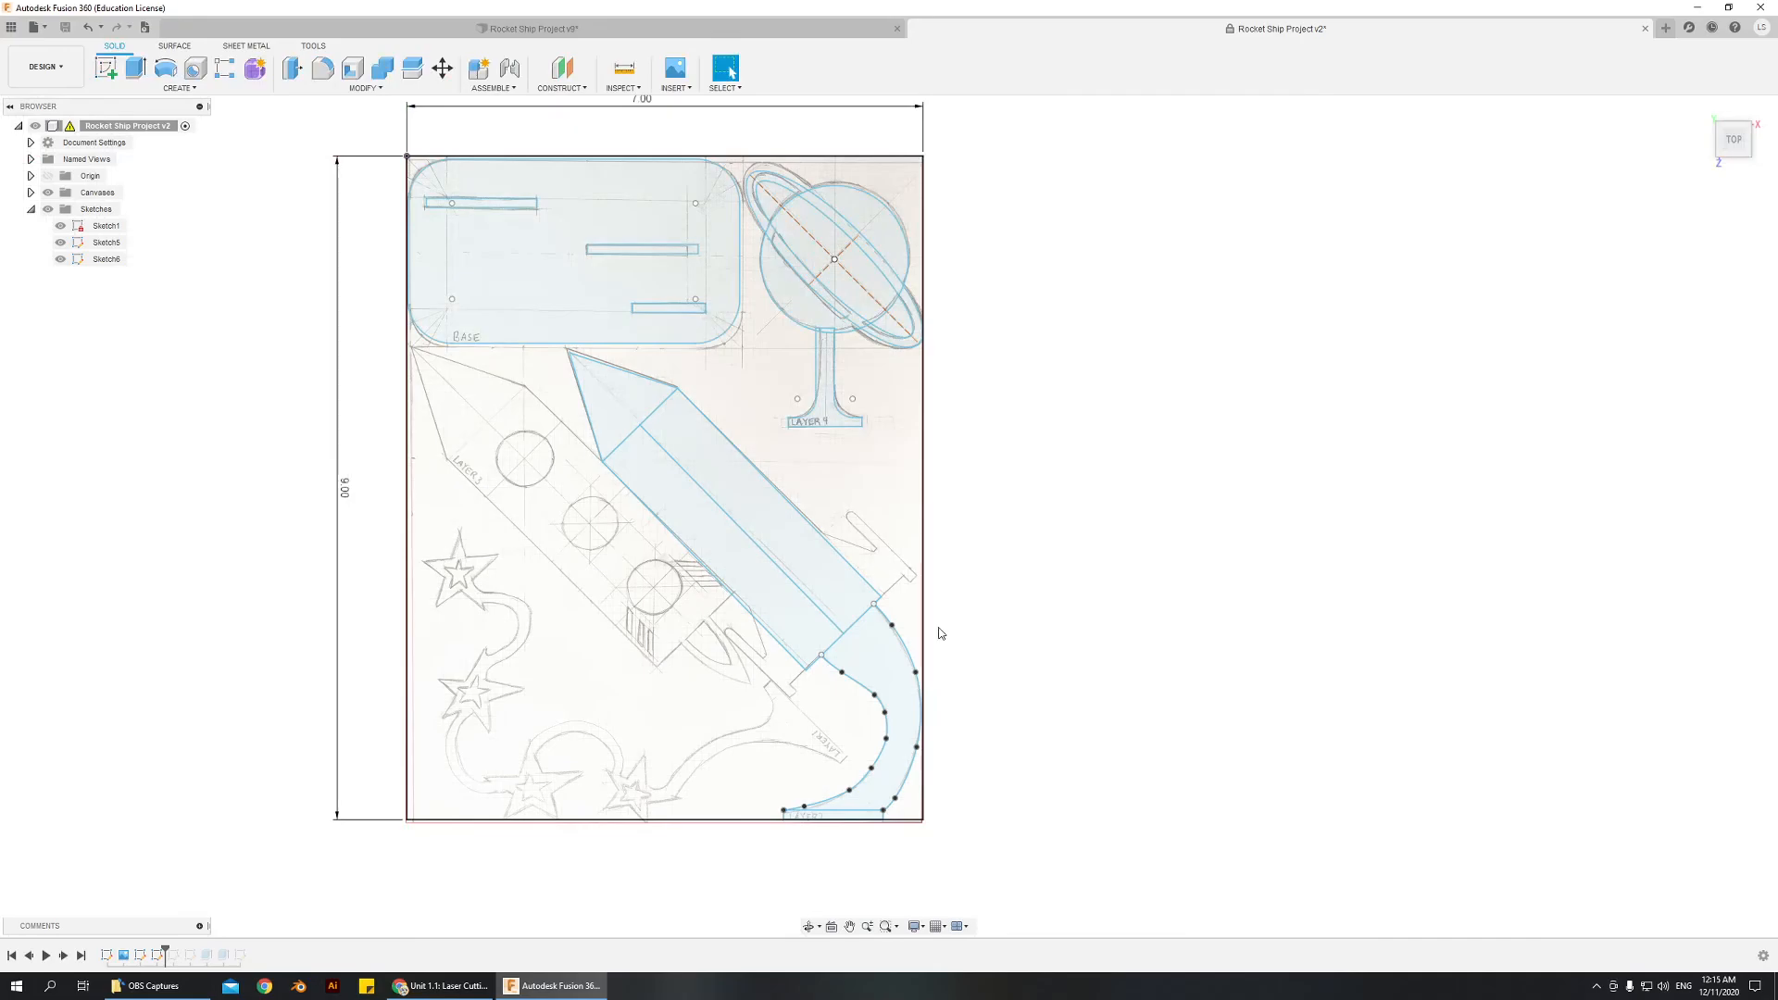
{"action": "scroll", "coordinate": [889, 625], "scroll_direction": "down", "scroll_amount": 1}
{"action": "scroll", "coordinate": [727, 571], "scroll_direction": "up", "scroll_amount": 1}
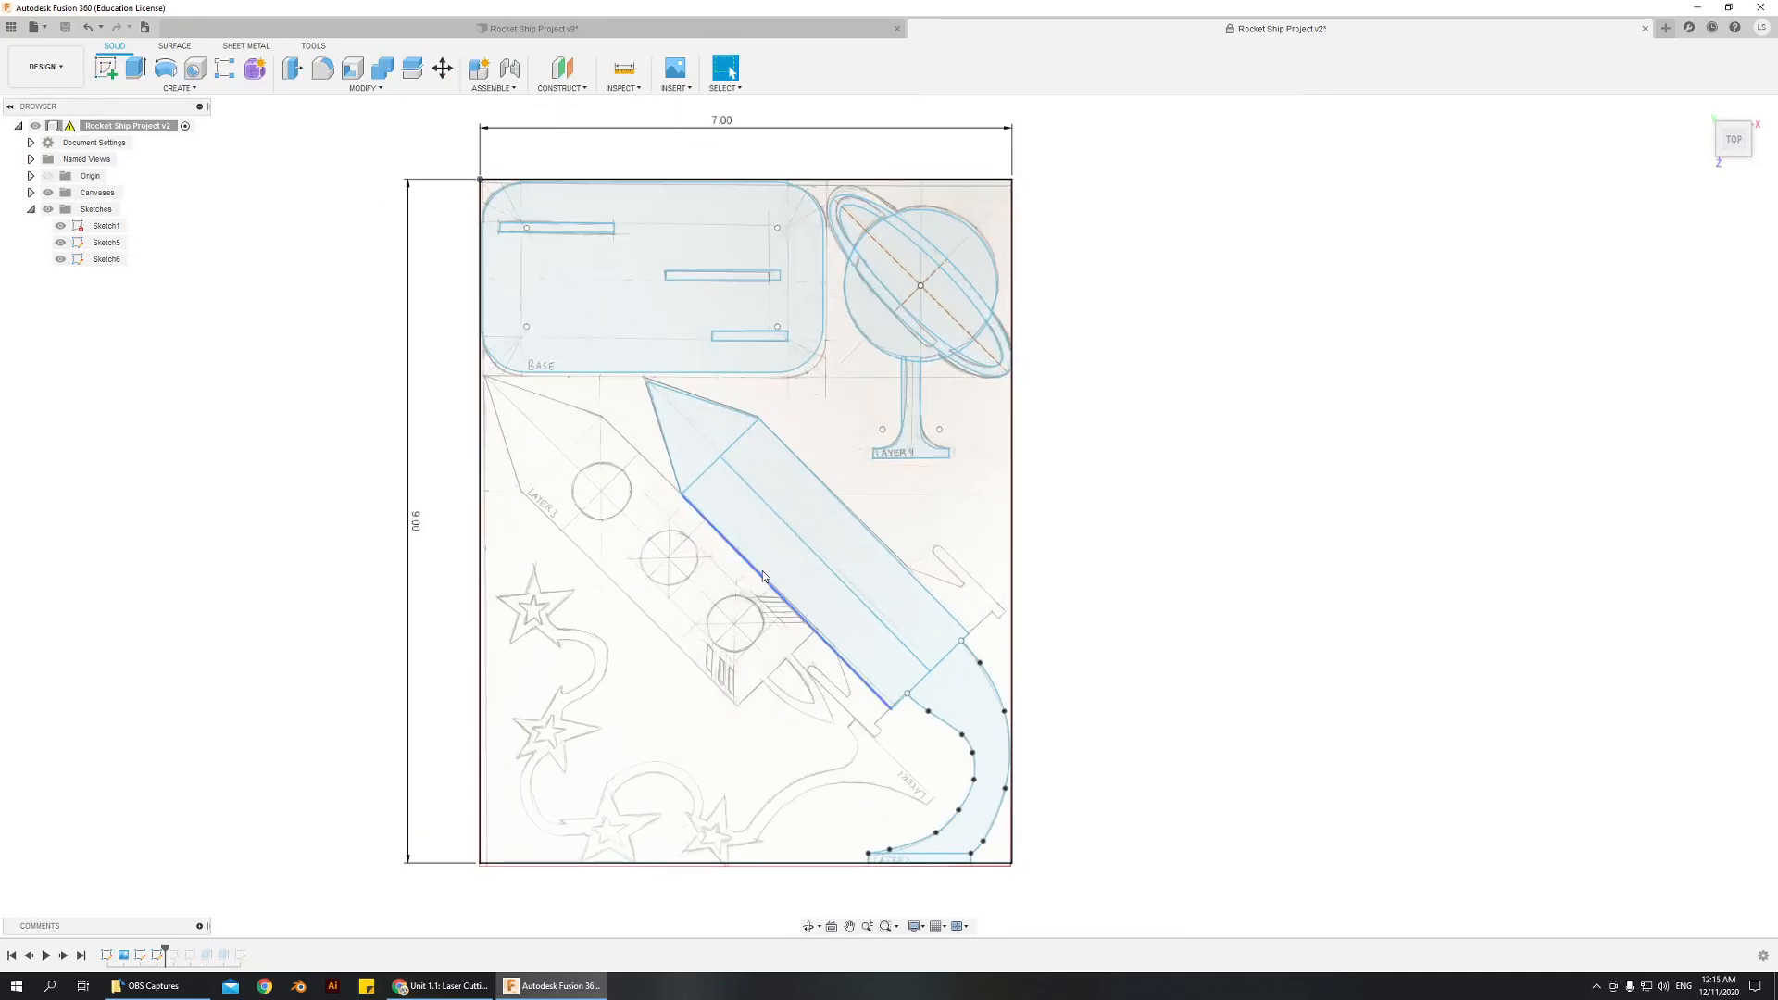